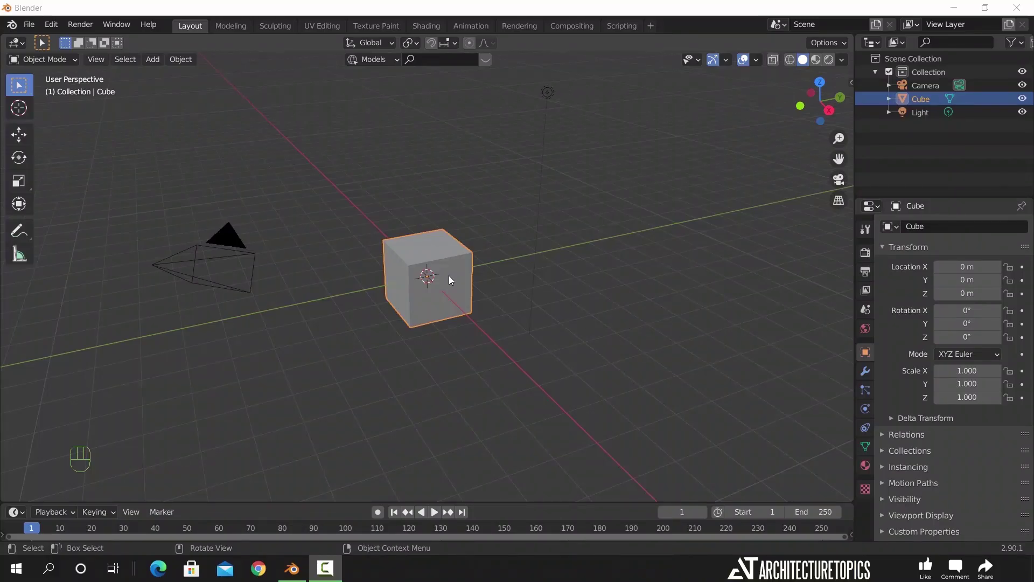
Delete the default camera, cube and light from the scene.
{"action": "left_click", "coordinate": [608, 248]}
{"action": "left_click_drag", "start_coordinate": [614, 159], "coordinate": [225, 408]}
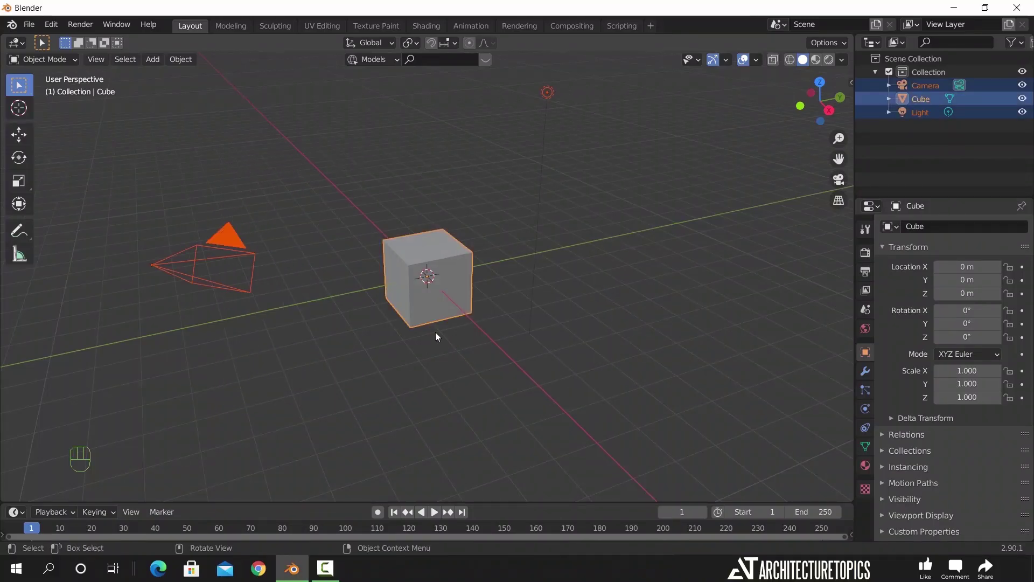
{"action": "key", "text": "x"}
{"action": "left_click", "coordinate": [435, 332]}
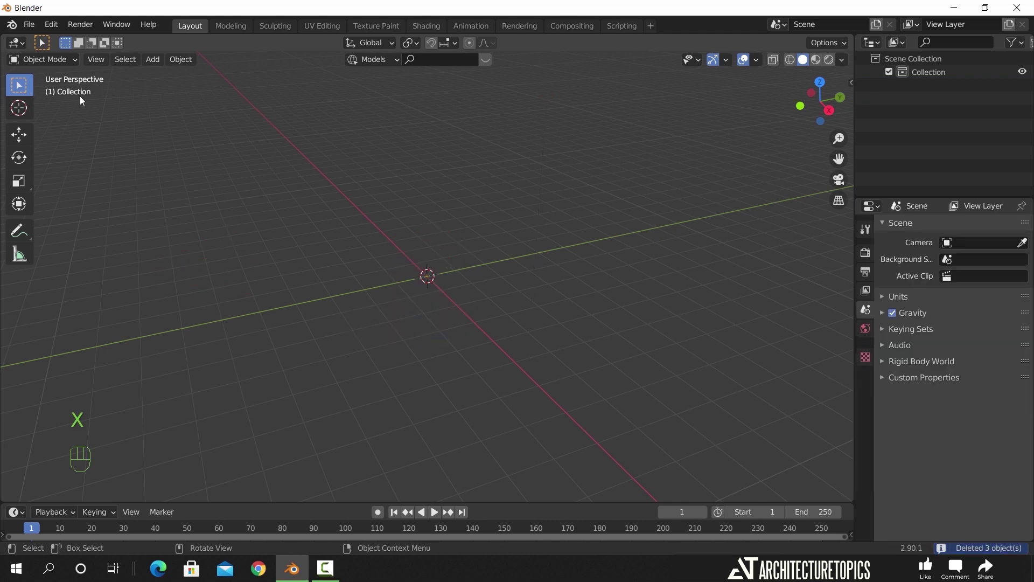
Append the Collection from "Female face model.blend" in the "Face grass animate tutorial" folder and frame the head in the view.
{"action": "left_click", "coordinate": [29, 24]}
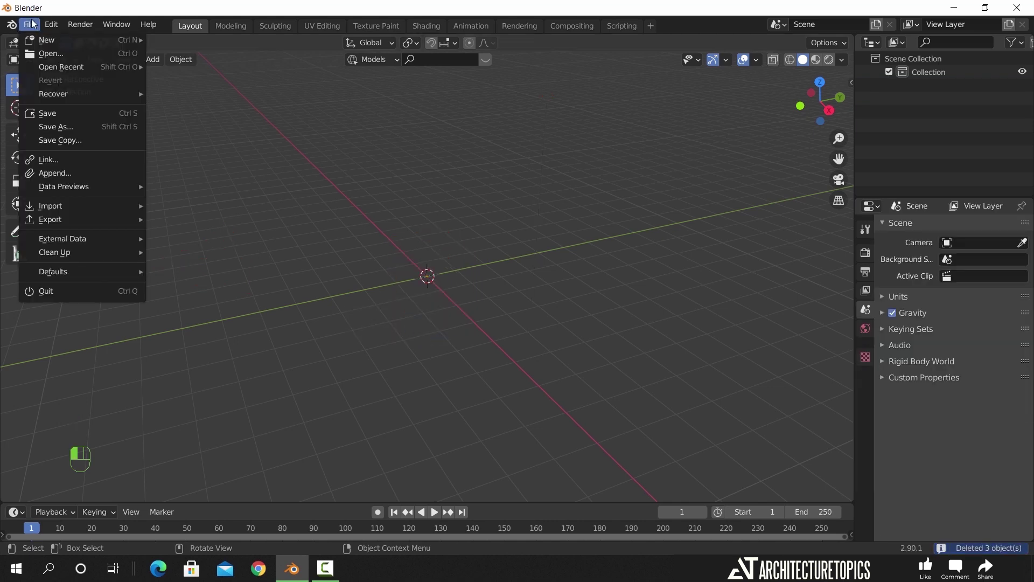
{"action": "left_click", "coordinate": [89, 171]}
{"action": "left_click", "coordinate": [248, 417]}
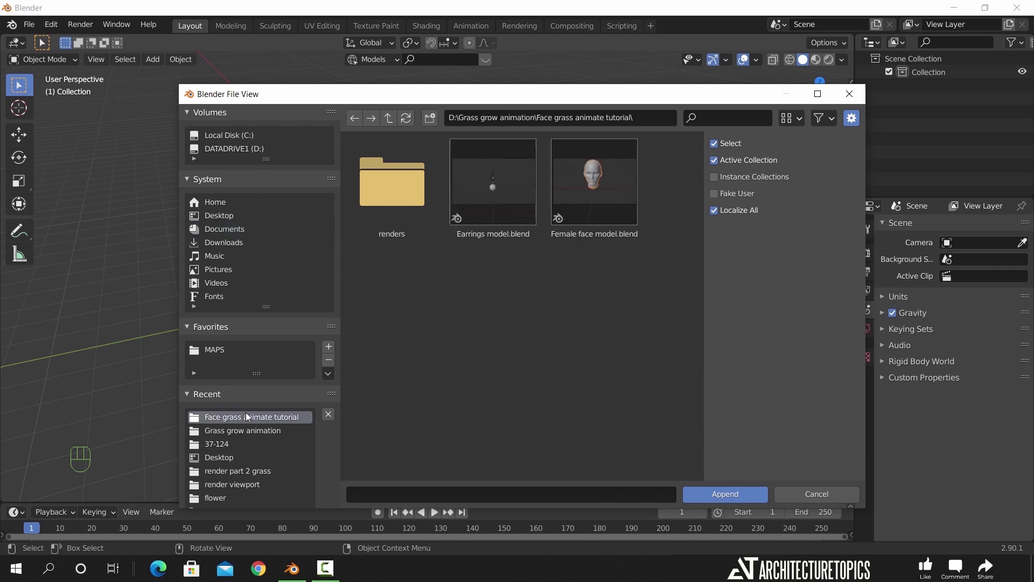
{"action": "left_click", "coordinate": [603, 195]}
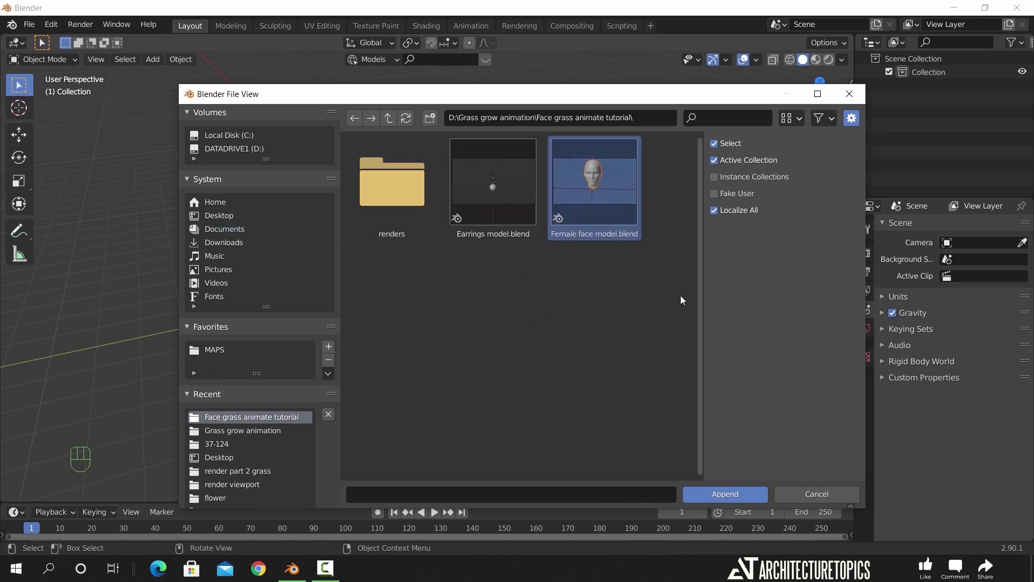
{"action": "double_click", "coordinate": [631, 227]}
{"action": "double_click", "coordinate": [519, 199]}
{"action": "left_click", "coordinate": [438, 192]}
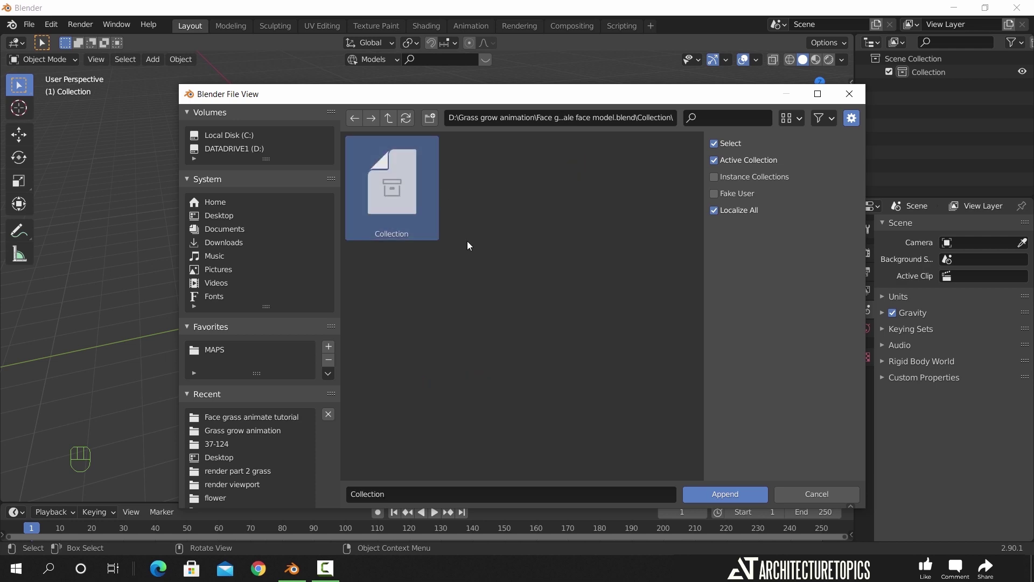
{"action": "left_click", "coordinate": [746, 495]}
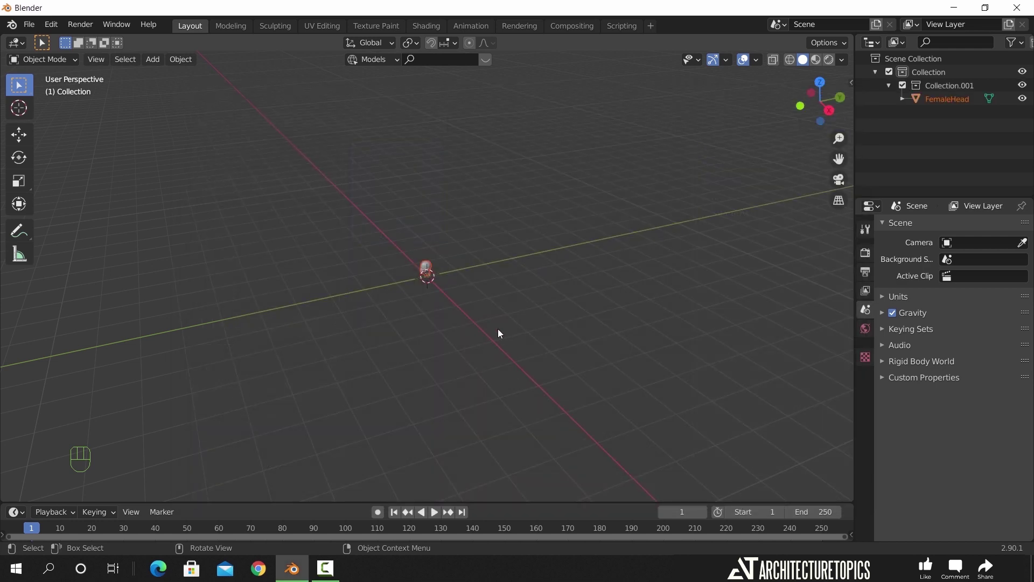
{"action": "key", "text": "KP_Decimal"}
{"action": "middle_click_drag", "start_coordinate": [447, 369], "coordinate": [547, 350]}
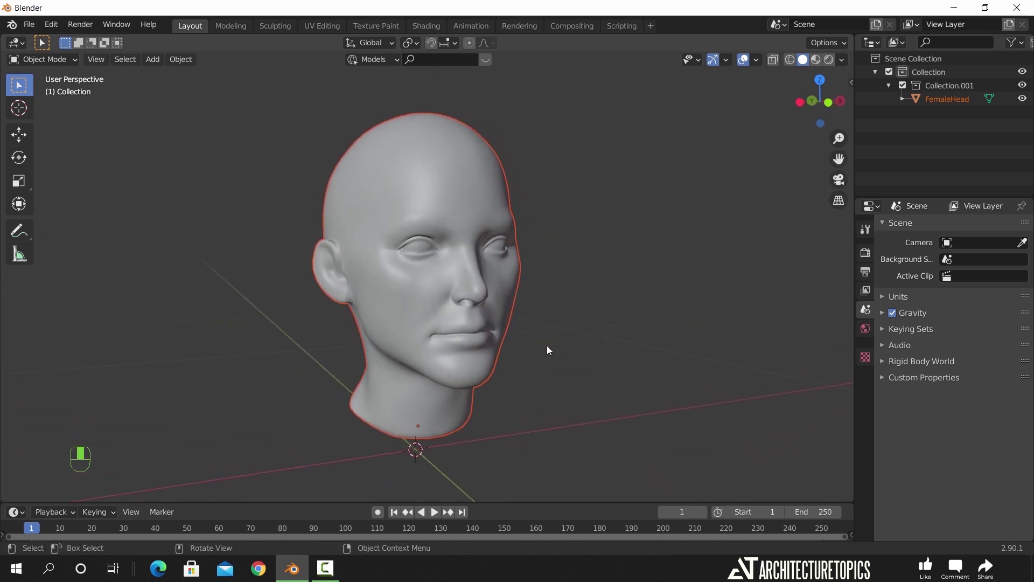
Check the head's normals with the Face Orientation overlay and turn the overlay off again.
{"action": "left_click", "coordinate": [568, 318]}
{"action": "left_click", "coordinate": [756, 60]}
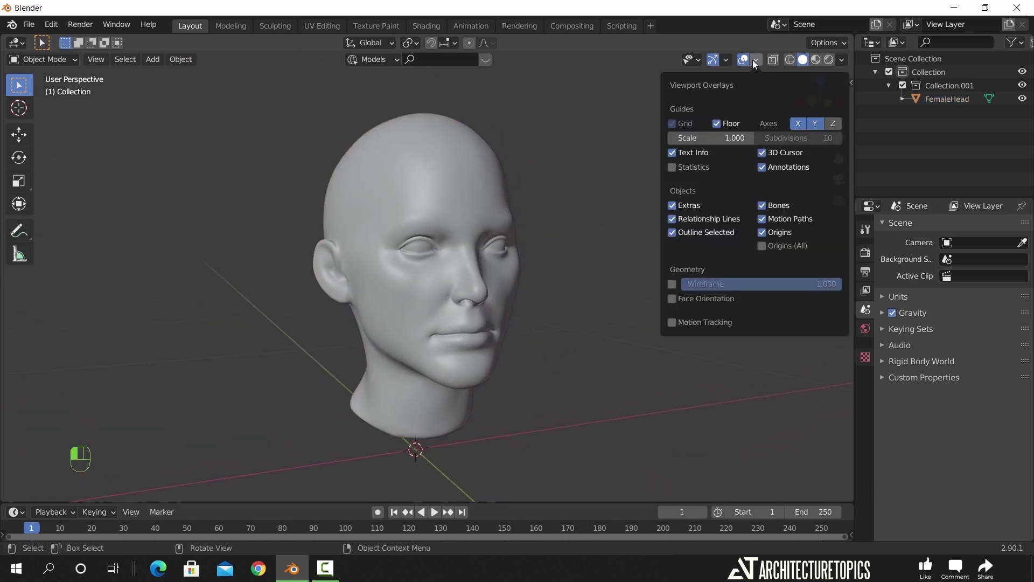
{"action": "left_click", "coordinate": [674, 298]}
{"action": "left_click", "coordinate": [677, 298]}
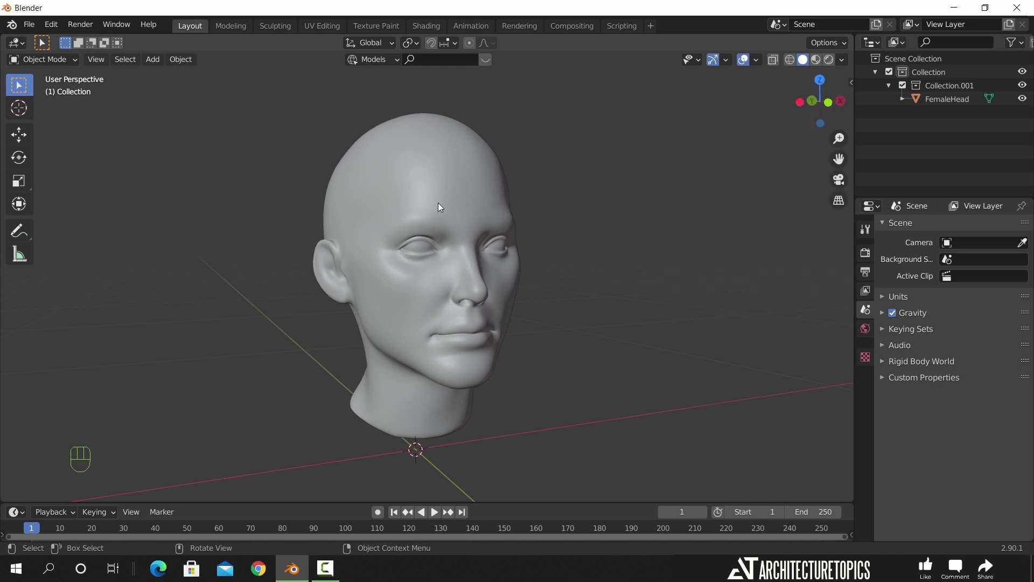
Edit the head mesh in edge selection mode and select the edge loop around the upper neck below the jaw.
{"action": "left_click", "coordinate": [394, 224]}
{"action": "left_click", "coordinate": [71, 60]}
{"action": "left_click", "coordinate": [69, 86]}
{"action": "middle_click_drag", "start_coordinate": [410, 302], "coordinate": [457, 401]}
{"action": "scroll", "coordinate": [453, 345], "scroll_direction": "up", "scroll_amount": 5}
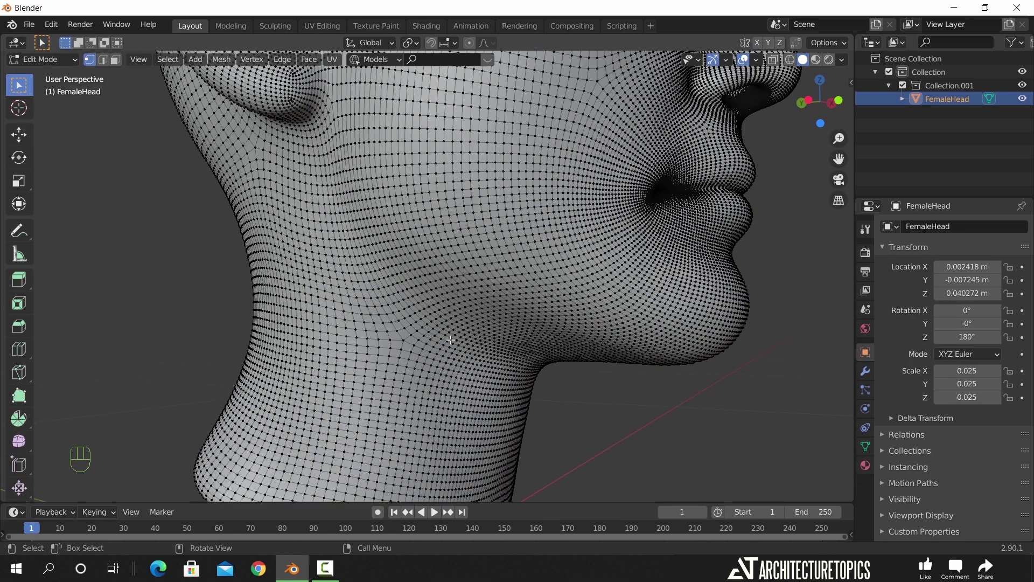
{"action": "left_click", "coordinate": [102, 60]}
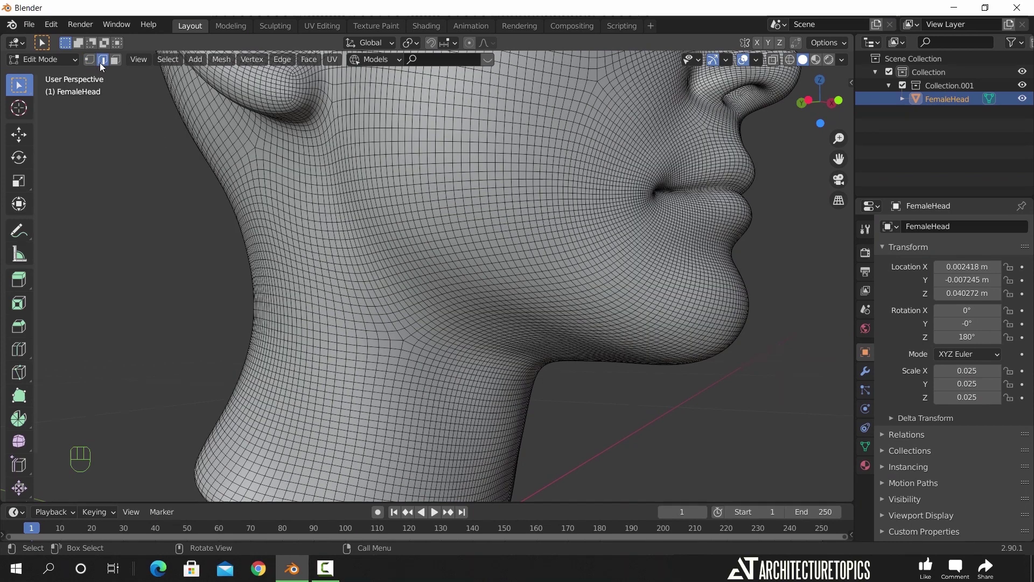
{"action": "middle_click_drag", "start_coordinate": [431, 404], "coordinate": [445, 252], "text": "shift"}
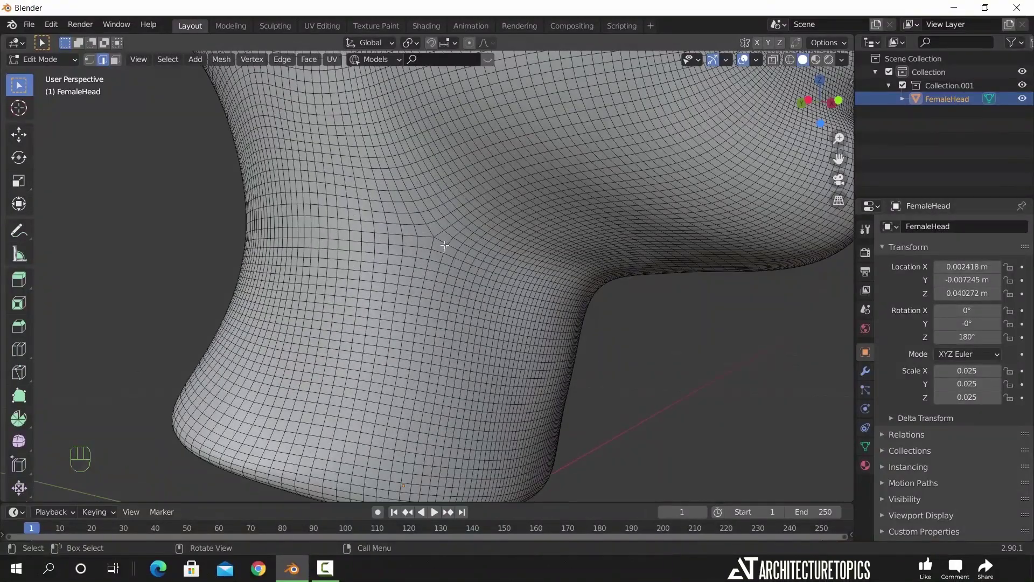
{"action": "left_click", "coordinate": [444, 242], "text": "alt"}
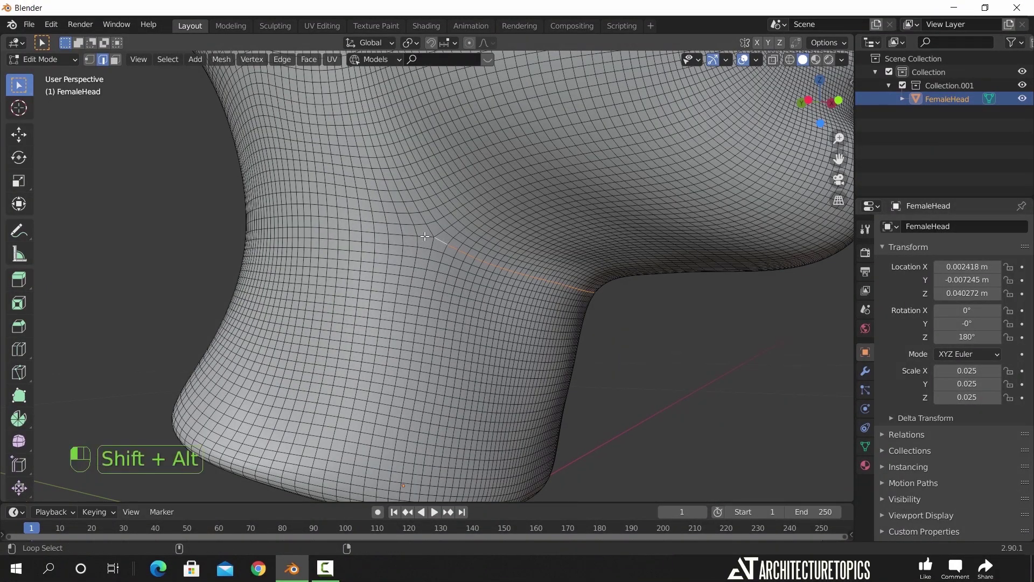
{"action": "left_click", "coordinate": [425, 236], "text": "alt+shift"}
Select the inner region of the neck loop, delete its faces to remove the neck, and return to Object Mode.
{"action": "scroll", "coordinate": [467, 291], "scroll_direction": "down", "scroll_amount": 5}
{"action": "middle_click_drag", "start_coordinate": [467, 291], "coordinate": [266, 230]}
{"action": "left_click", "coordinate": [167, 59]}
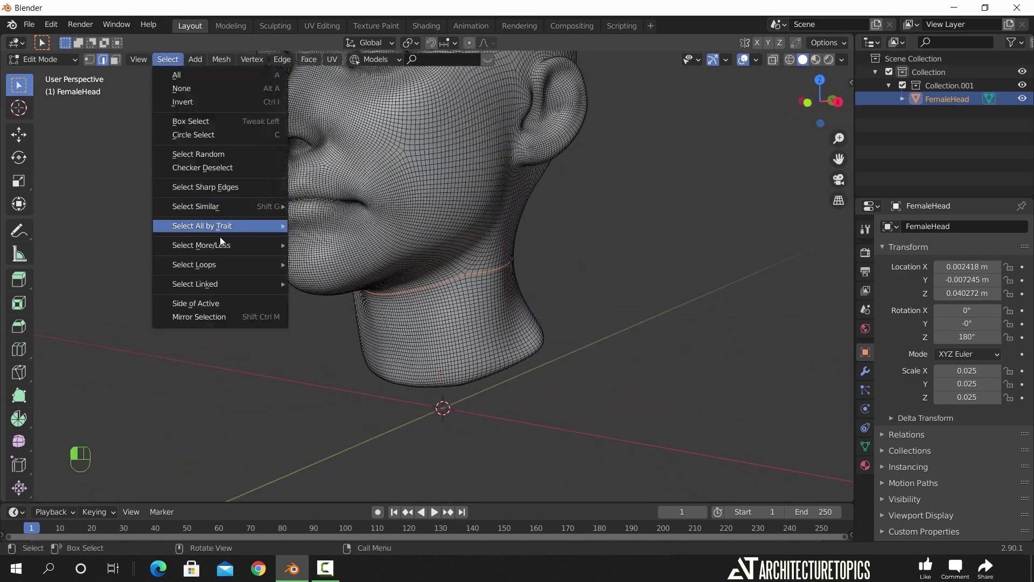
{"action": "mouse_move", "coordinate": [254, 264]}
{"action": "left_click", "coordinate": [371, 296]}
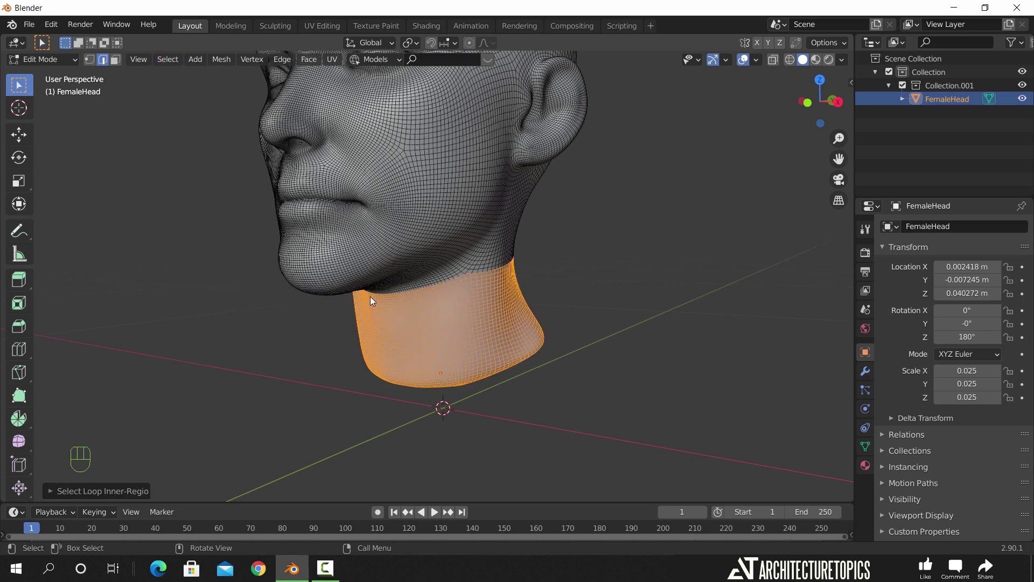
{"action": "left_click", "coordinate": [115, 60]}
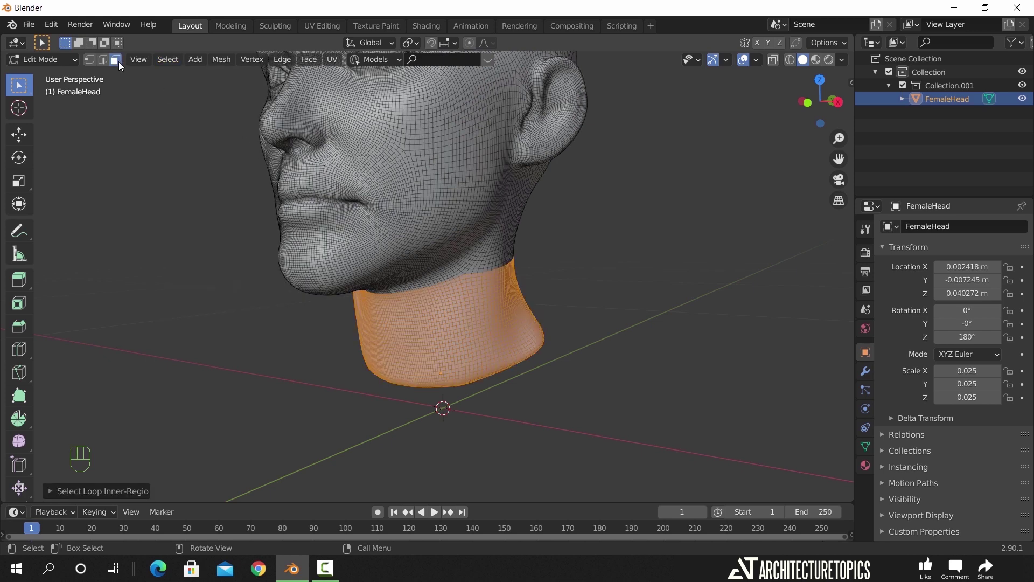
{"action": "key", "text": "x"}
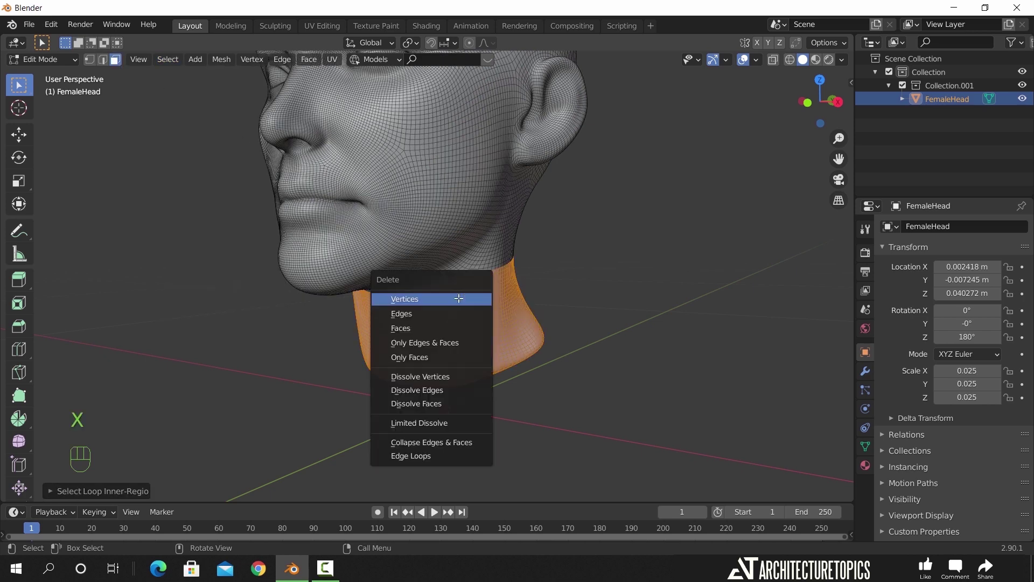
{"action": "left_click", "coordinate": [458, 328]}
{"action": "middle_click_drag", "start_coordinate": [449, 336], "coordinate": [427, 373]}
{"action": "scroll", "coordinate": [427, 372], "scroll_direction": "down", "scroll_amount": 2}
{"action": "middle_click_drag", "start_coordinate": [454, 310], "coordinate": [439, 358], "text": "shift"}
{"action": "key", "text": "Tab"}
{"action": "left_click", "coordinate": [496, 344]}
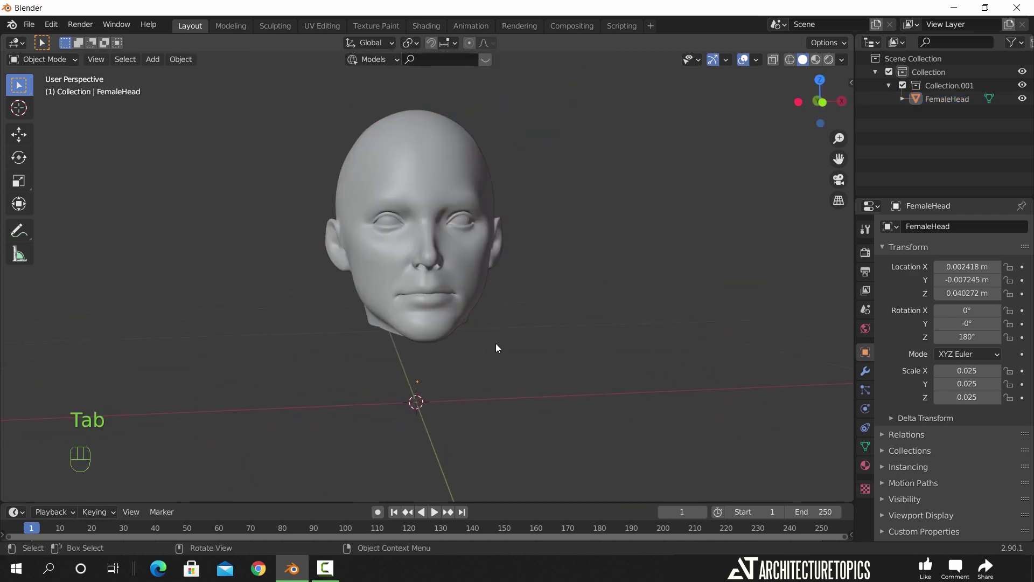
In front view, edit the head mesh and select the vertical edge loop along the centre of the face.
{"action": "left_click", "coordinate": [432, 258]}
{"action": "scroll", "coordinate": [403, 256], "scroll_direction": "up", "scroll_amount": 6}
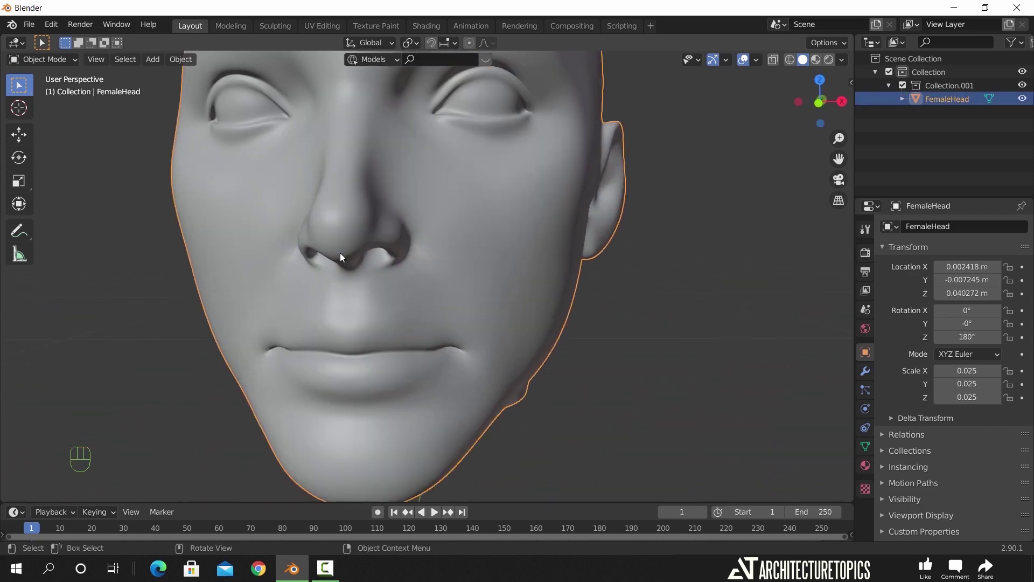
{"action": "key", "text": "Tab"}
{"action": "scroll", "coordinate": [343, 257], "scroll_direction": "down", "scroll_amount": 1}
{"action": "key", "text": "KP_1"}
{"action": "scroll", "coordinate": [384, 282], "scroll_direction": "up", "scroll_amount": 6}
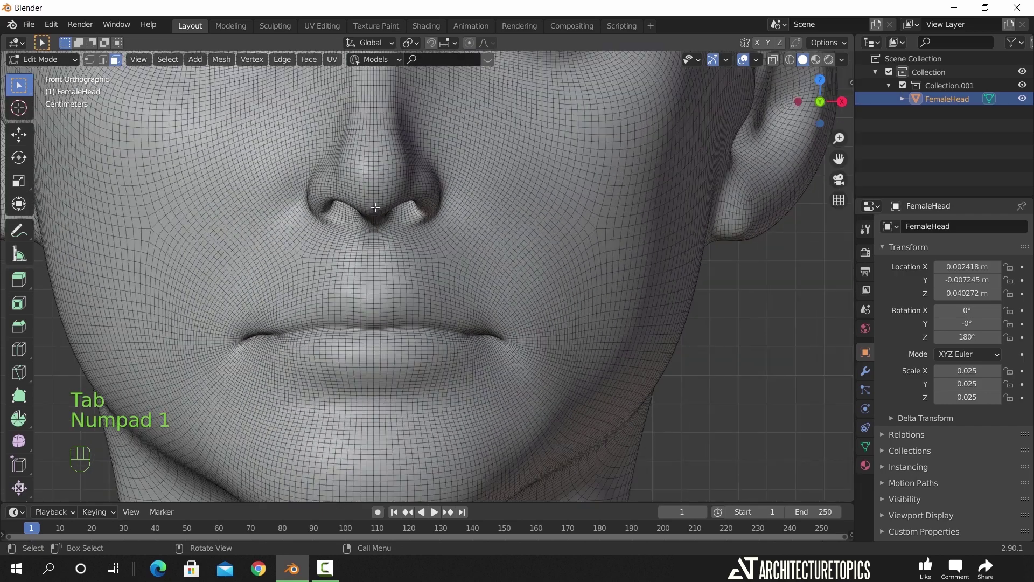
{"action": "scroll", "coordinate": [351, 237], "scroll_direction": "up", "scroll_amount": 3}
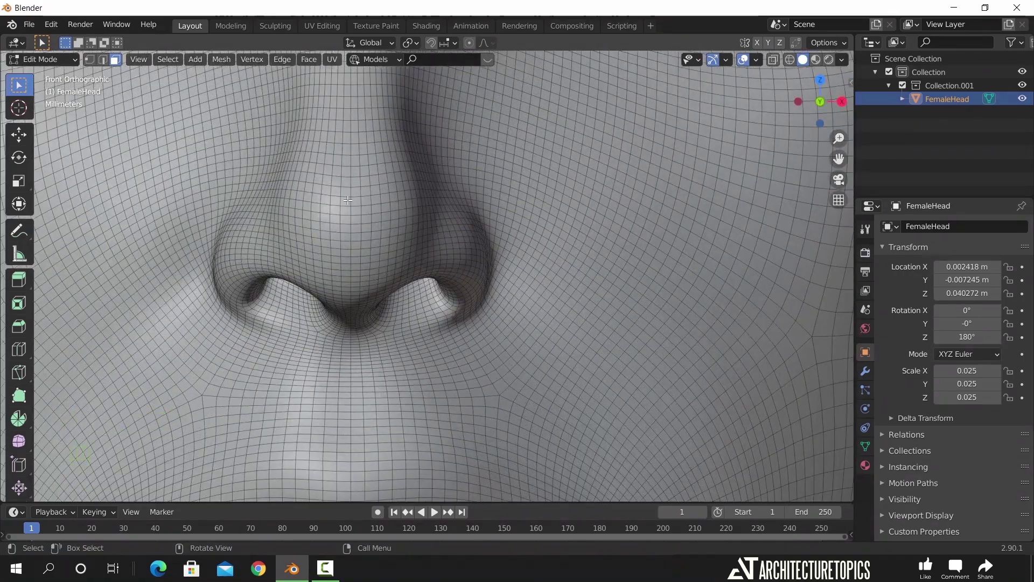
{"action": "left_click", "coordinate": [350, 211], "text": "alt"}
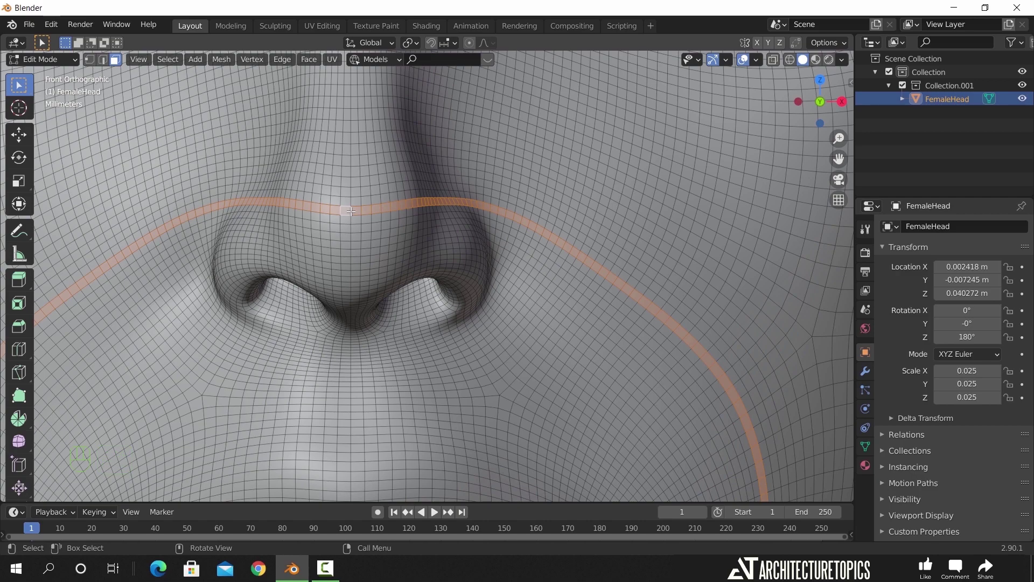
{"action": "left_click", "coordinate": [106, 60]}
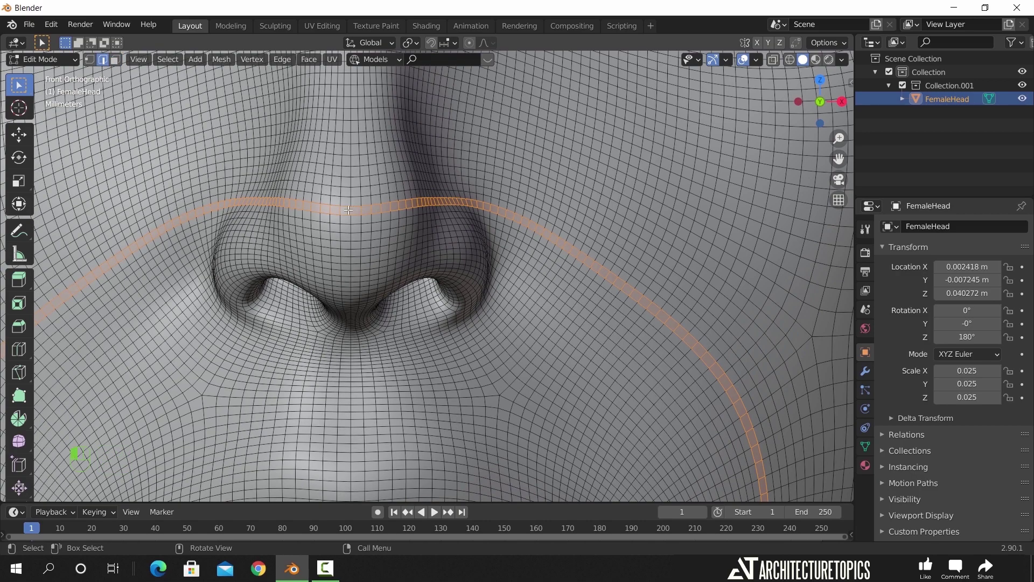
{"action": "key", "text": "alt+a"}
{"action": "key", "text": "Home"}
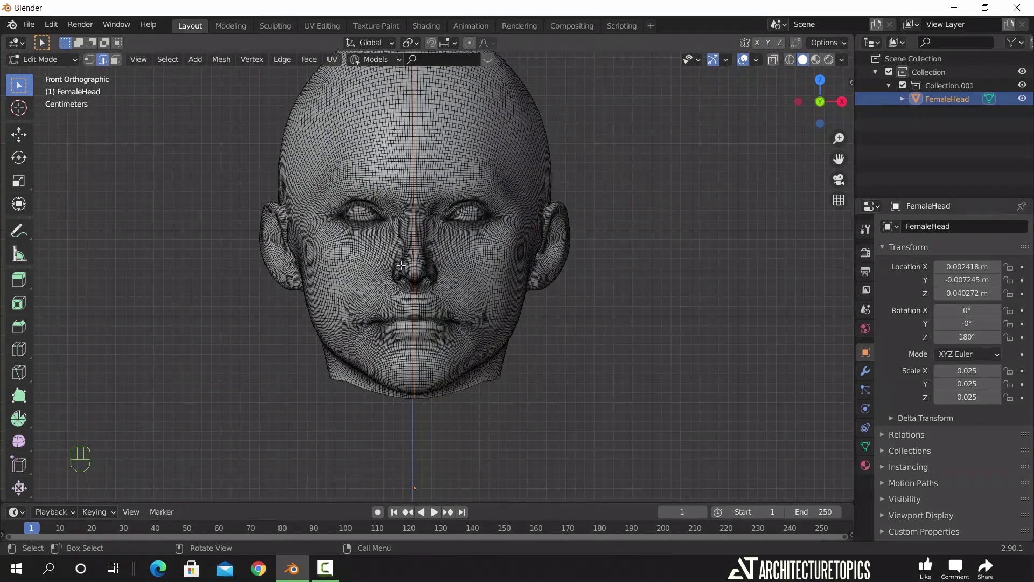
Check the selected centre loop in a different viewport shading and return to solid shading.
{"action": "key", "text": "z"}
{"action": "left_click", "coordinate": [337, 272]}
{"action": "key", "text": "z"}
{"action": "left_click", "coordinate": [365, 221]}
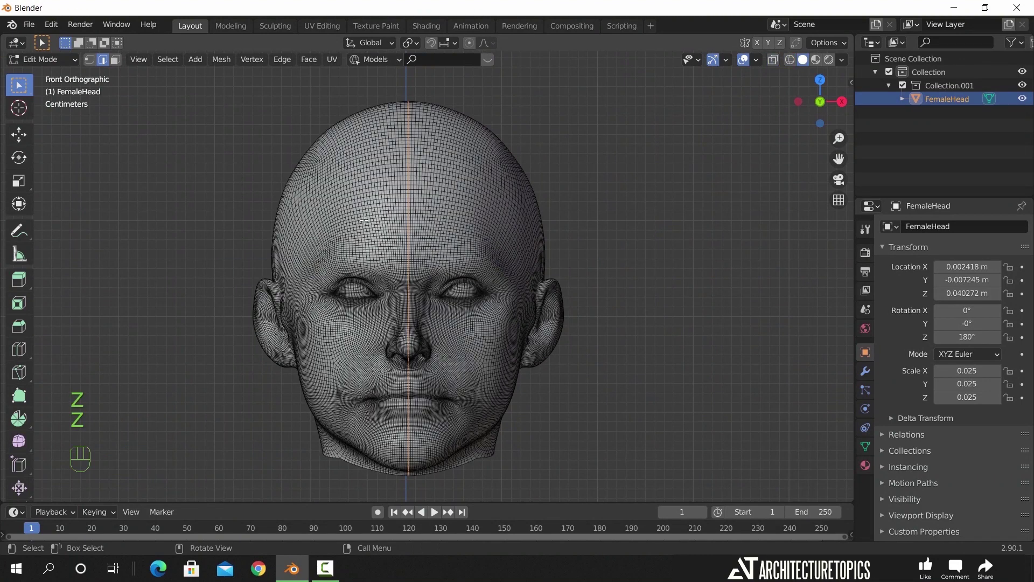
Select the inner region of the centre loop and separate that half of the head into its own object.
{"action": "left_click", "coordinate": [168, 60]}
{"action": "mouse_move", "coordinate": [257, 263]}
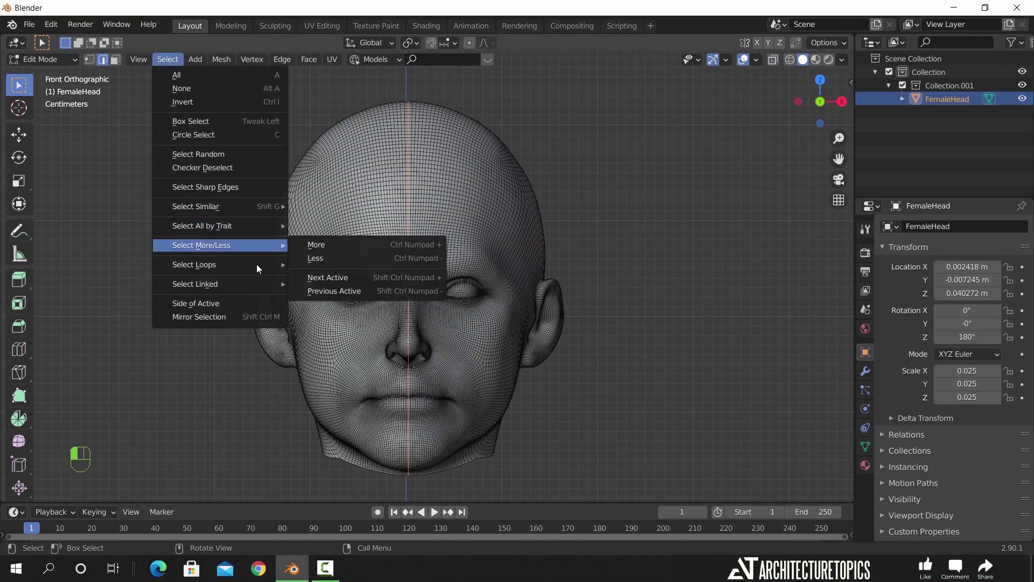
{"action": "left_click", "coordinate": [333, 296]}
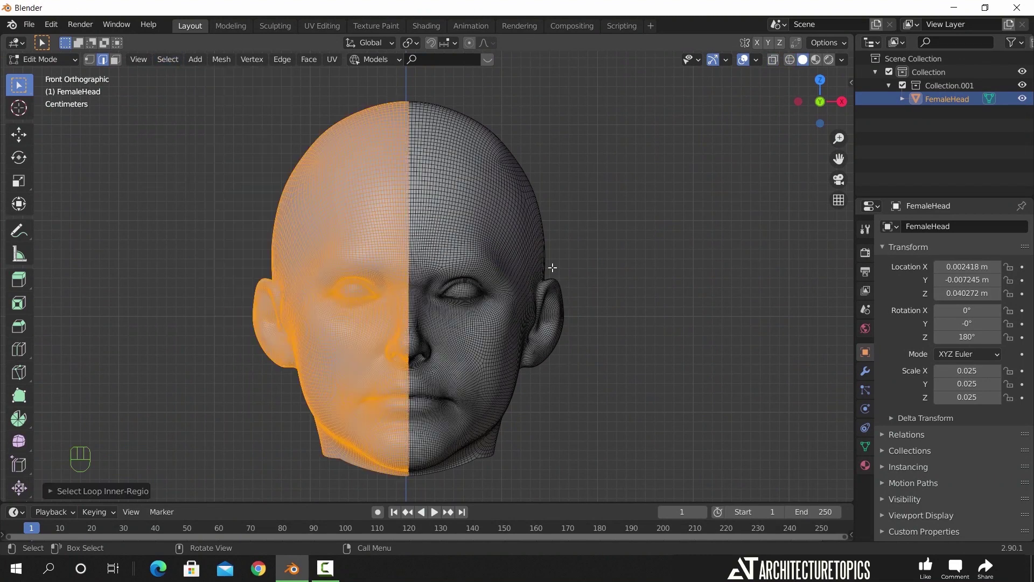
{"action": "key", "text": "p"}
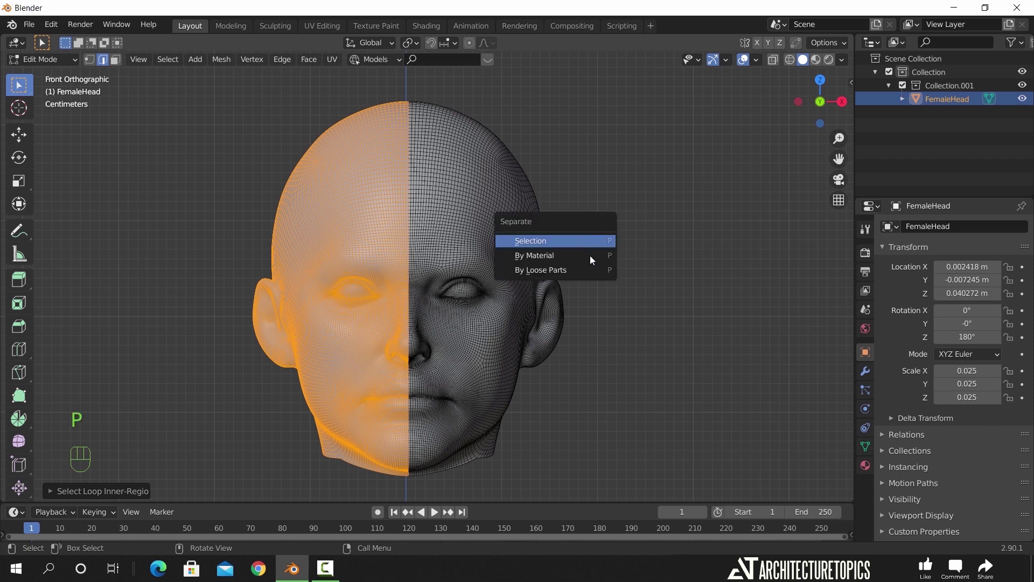
{"action": "left_click", "coordinate": [555, 241]}
{"action": "key", "text": "Tab"}
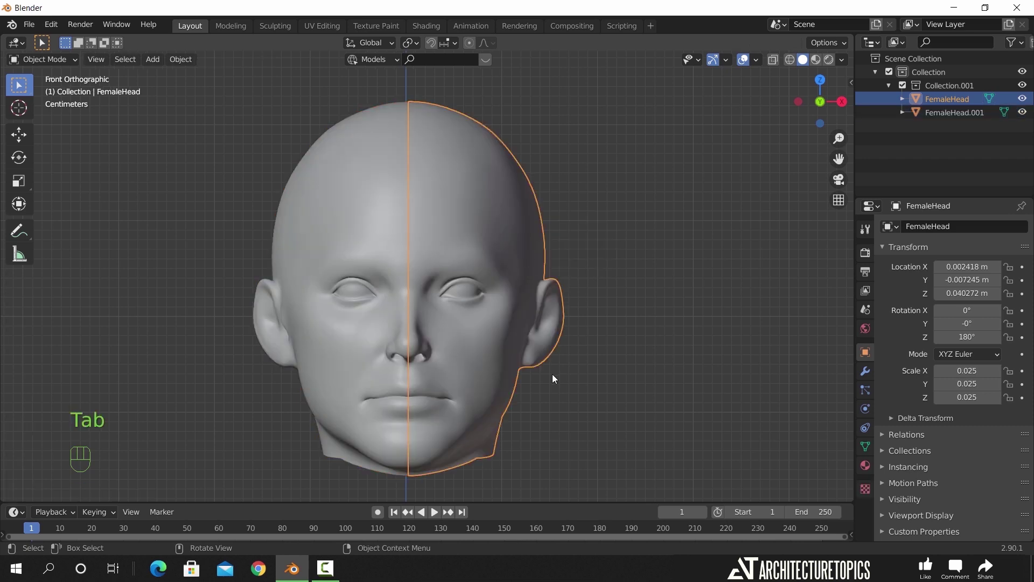
{"action": "key", "text": "g"}
{"action": "right_click", "coordinate": [589, 373]}
Edit both head halves together and bisect all of their geometry with a horizontal cut across the forehead just above the eyebrows.
{"action": "scroll", "coordinate": [513, 389], "scroll_direction": "up", "scroll_amount": 1}
{"action": "mouse_move", "coordinate": [479, 393]}
{"action": "middle_mouse_down", "text": "shift"}
{"action": "mouse_move", "coordinate": [477, 367]}
{"action": "mouse_move", "coordinate": [477, 379]}
{"action": "middle_mouse_up", "text": "shift"}
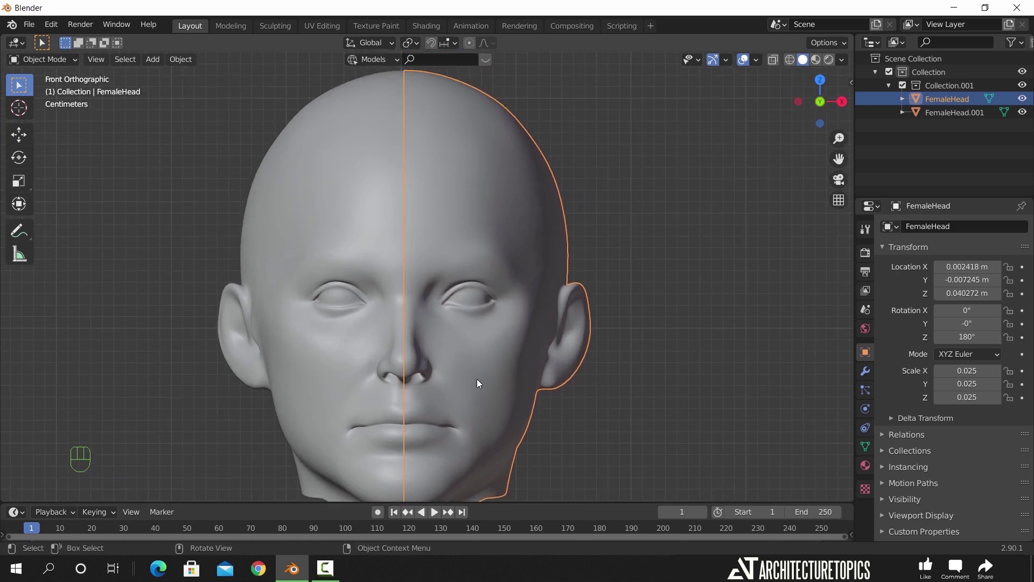
{"action": "scroll", "coordinate": [431, 274], "scroll_direction": "down", "scroll_amount": 1}
{"action": "left_click_drag", "start_coordinate": [602, 143], "coordinate": [302, 298]}
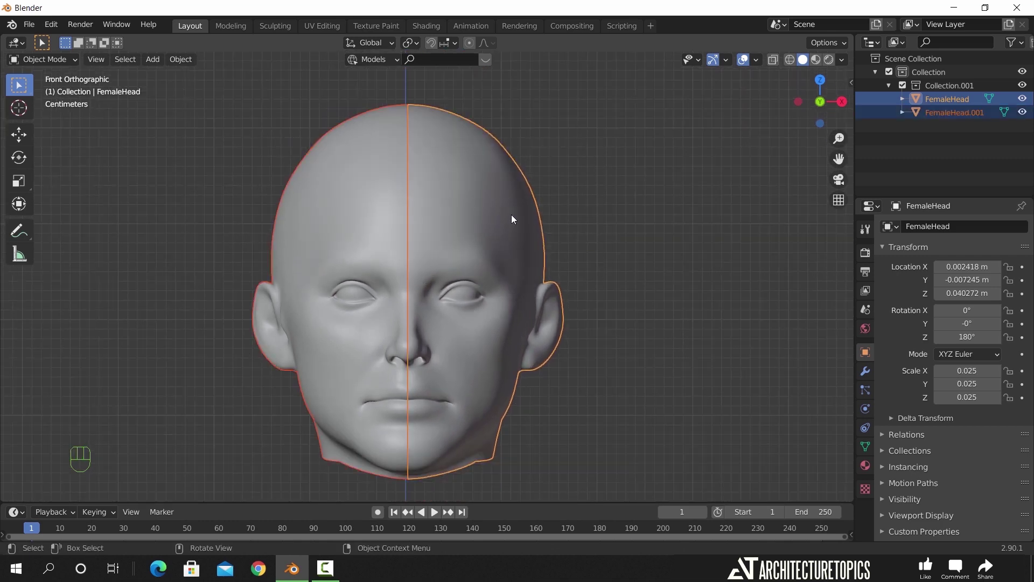
{"action": "key", "text": "Tab"}
{"action": "key", "text": "a"}
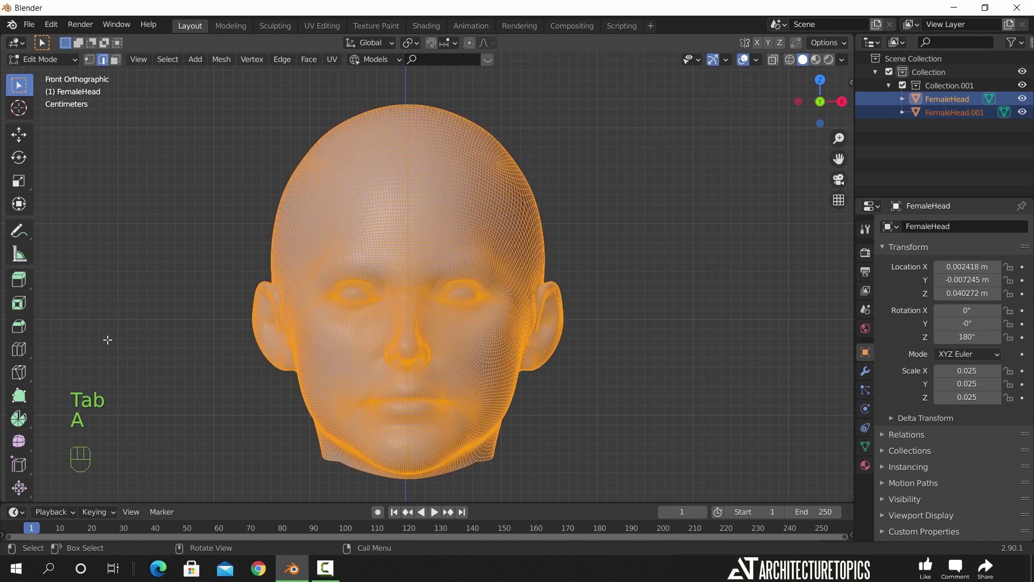
{"action": "left_click_drag", "start_coordinate": [21, 376], "coordinate": [101, 403]}
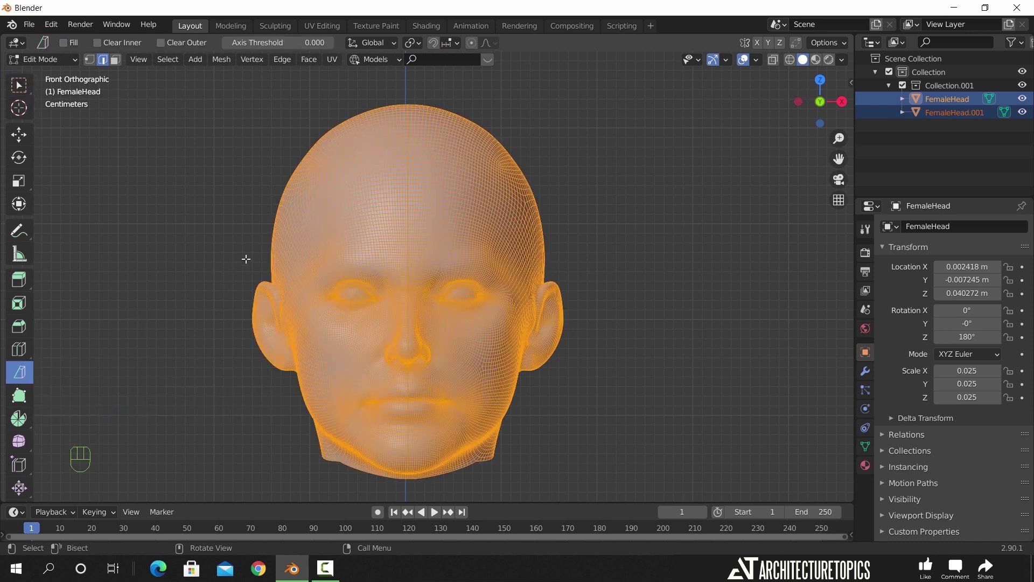
{"action": "scroll", "coordinate": [245, 262], "scroll_direction": "up", "scroll_amount": 3}
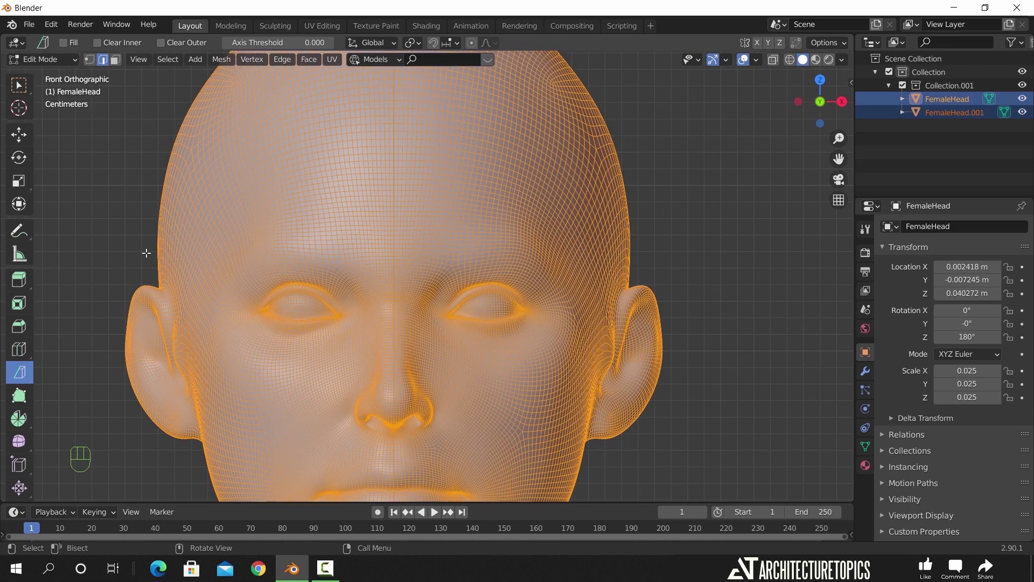
{"action": "key", "text": "ctrl+z"}
{"action": "left_click_drag", "start_coordinate": [146, 252], "coordinate": [106, 251]}
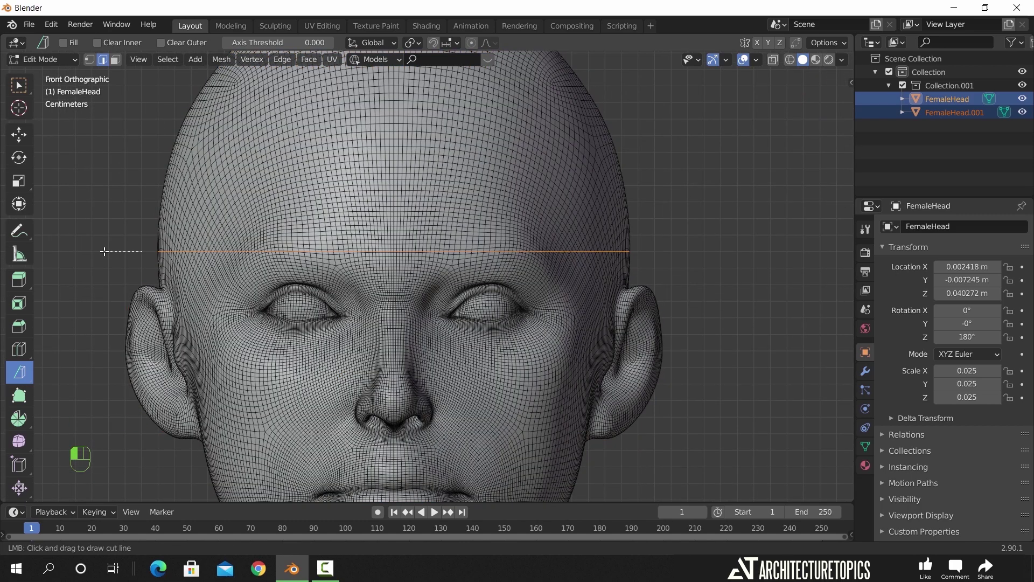
{"action": "left_click_drag", "start_coordinate": [104, 251], "coordinate": [104, 251]}
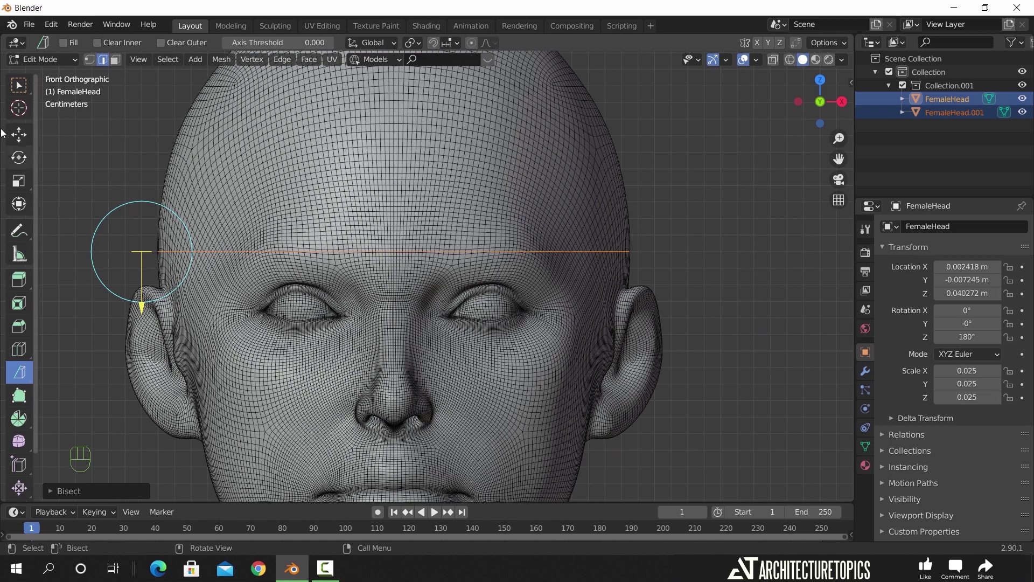
Inspect the horizontal cut line around the head in see-through wireframe and return to solid shading.
{"action": "left_click", "coordinate": [19, 89]}
{"action": "key", "text": "alt+z"}
{"action": "mouse_move", "coordinate": [312, 281]}
{"action": "middle_mouse_down"}
{"action": "mouse_move", "coordinate": [466, 282]}
{"action": "mouse_move", "coordinate": [402, 311]}
{"action": "mouse_move", "coordinate": [557, 309]}
{"action": "middle_mouse_up"}
{"action": "key", "text": "z"}
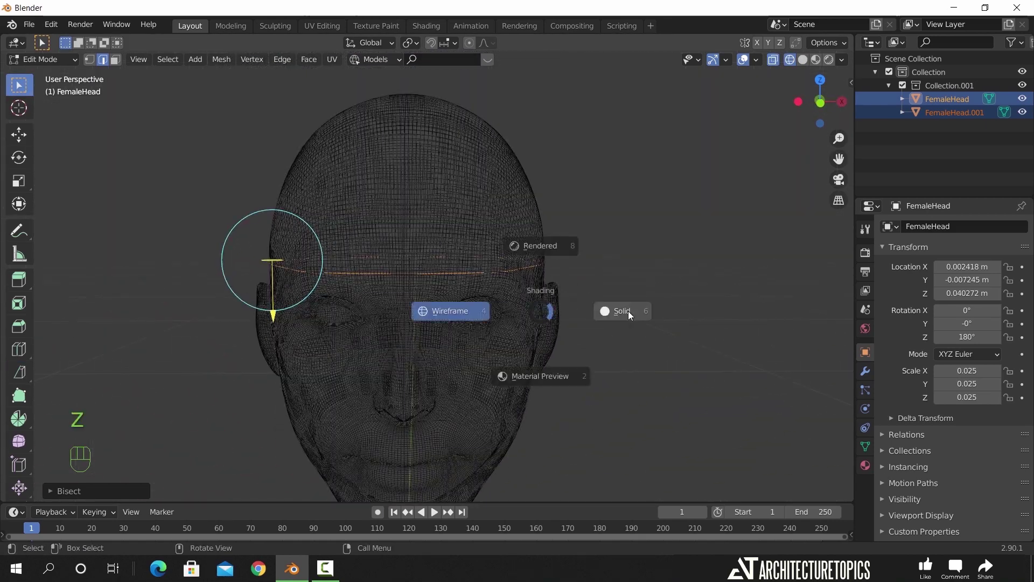
{"action": "left_click", "coordinate": [616, 307]}
Select the inner region of the cut loop, separate the skull top by selection, and return to Object Mode.
{"action": "left_click", "coordinate": [167, 59]}
{"action": "mouse_move", "coordinate": [215, 265]}
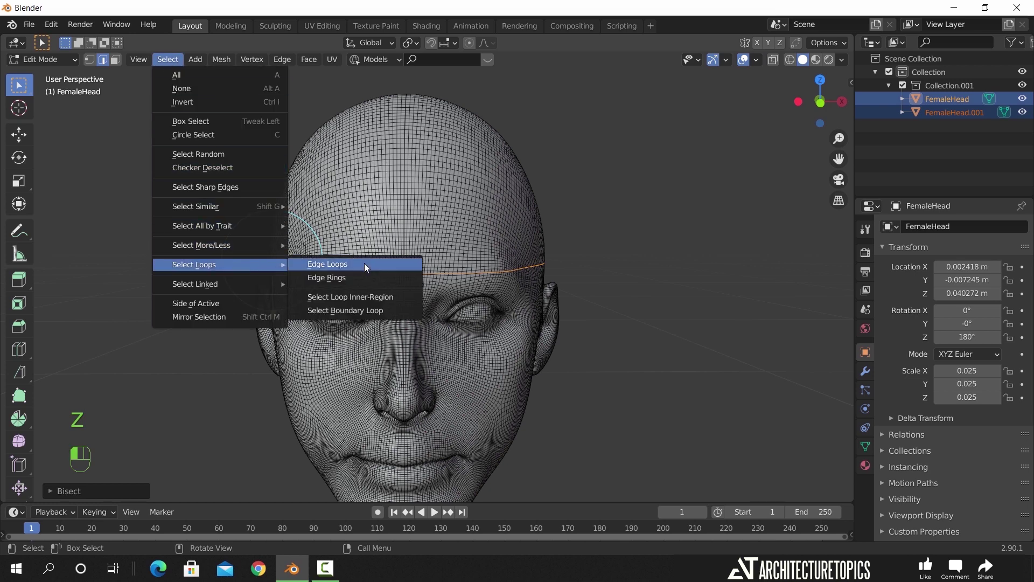
{"action": "left_click", "coordinate": [373, 304]}
{"action": "key", "text": "p"}
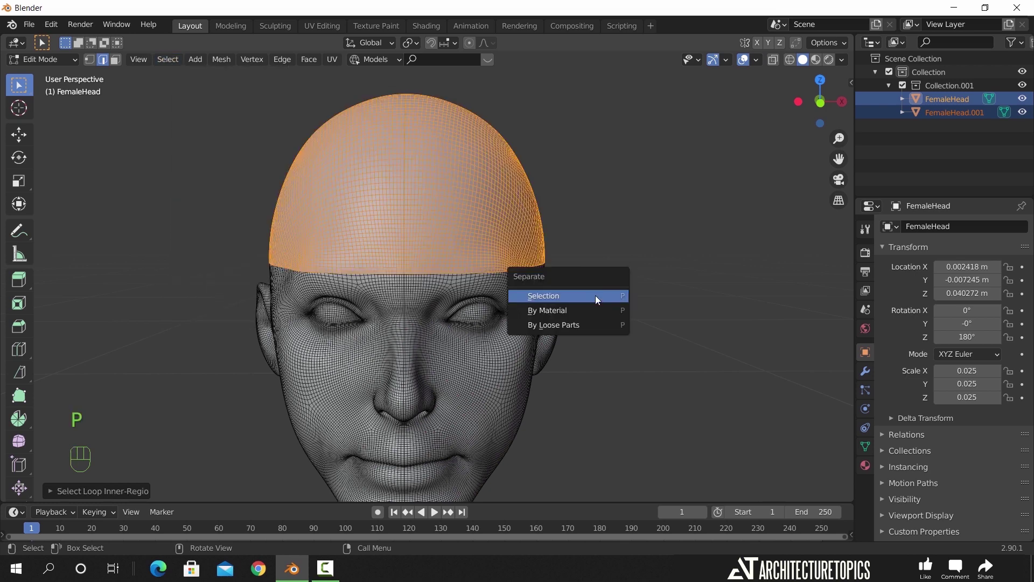
{"action": "left_click", "coordinate": [596, 296]}
{"action": "key", "text": "Tab"}
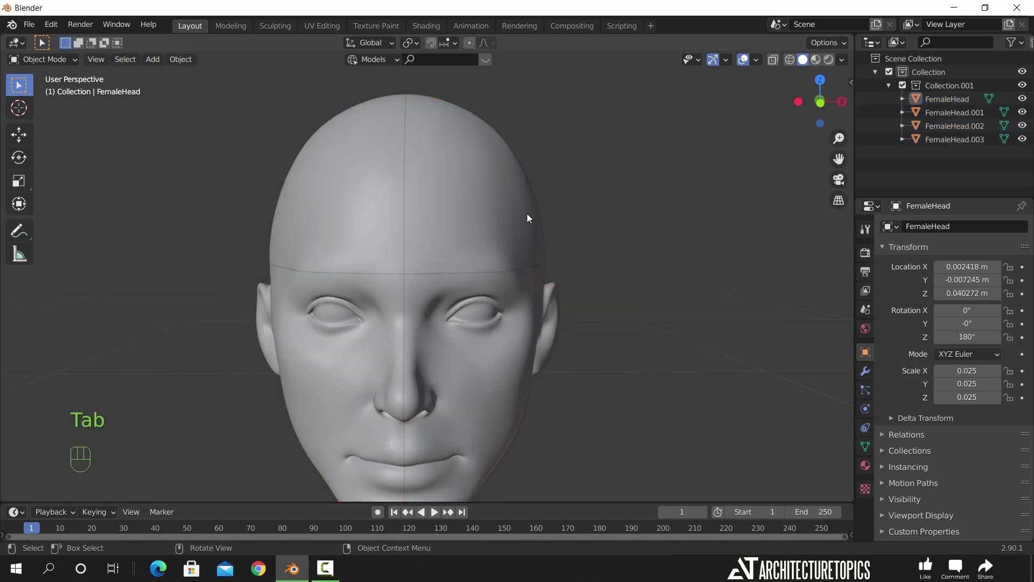
In front view, select the upper and lower pieces of the +X half and move them about 0.0075 m along global X.
{"action": "left_click", "coordinate": [527, 213]}
{"action": "key", "text": "g"}
{"action": "right_click", "coordinate": [578, 242]}
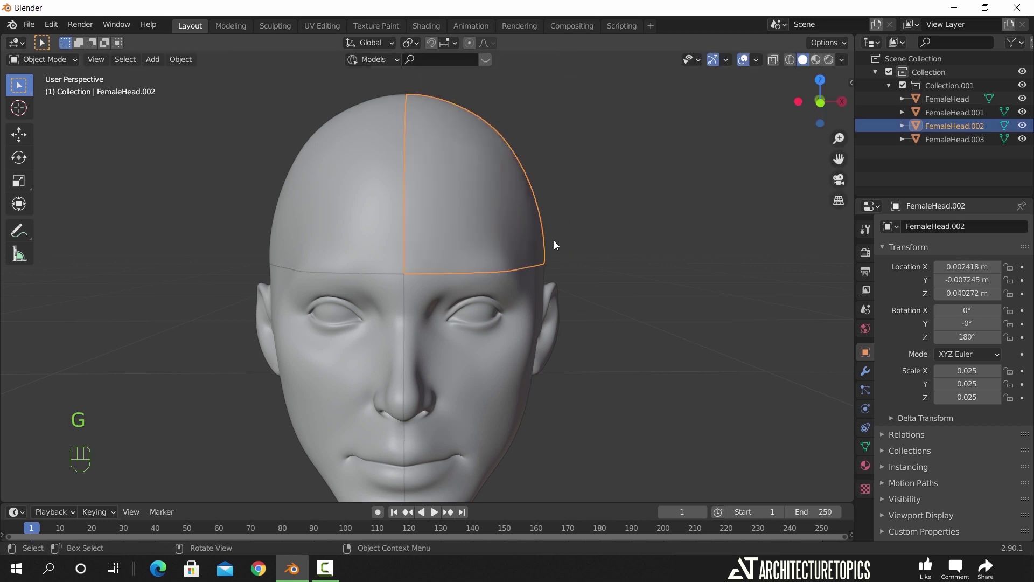
{"action": "key", "text": "KP_1"}
{"action": "left_click", "coordinate": [525, 307], "text": "shift"}
{"action": "scroll", "coordinate": [496, 337], "scroll_direction": "up", "scroll_amount": 2}
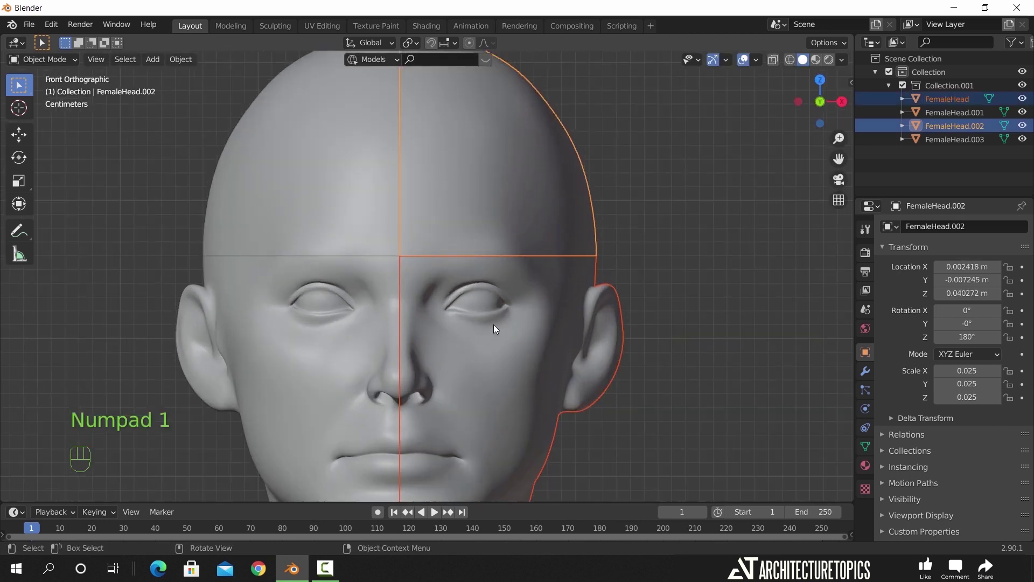
{"action": "key", "text": "g"}
{"action": "key", "text": "x"}
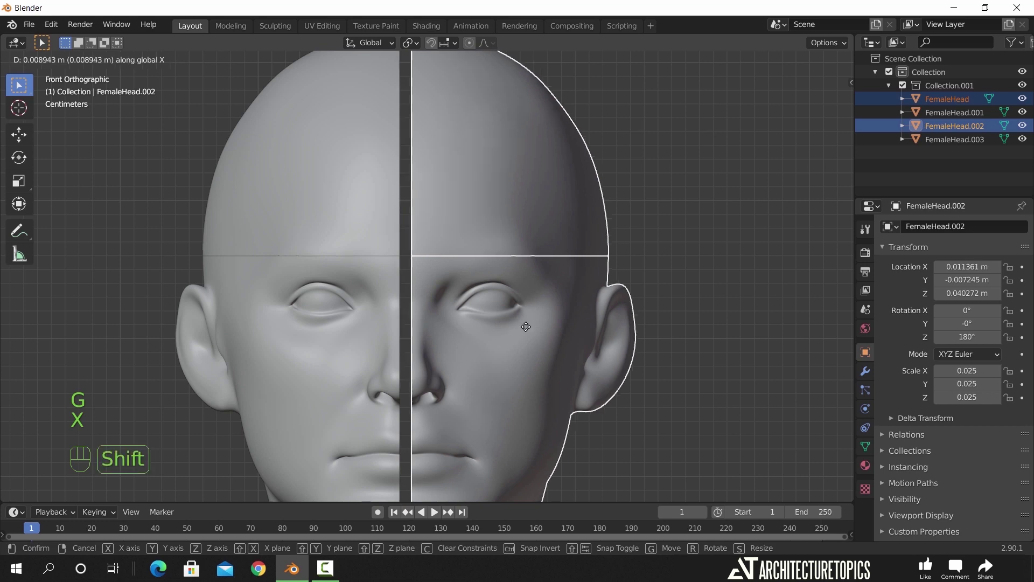
{"action": "left_click", "coordinate": [548, 278]}
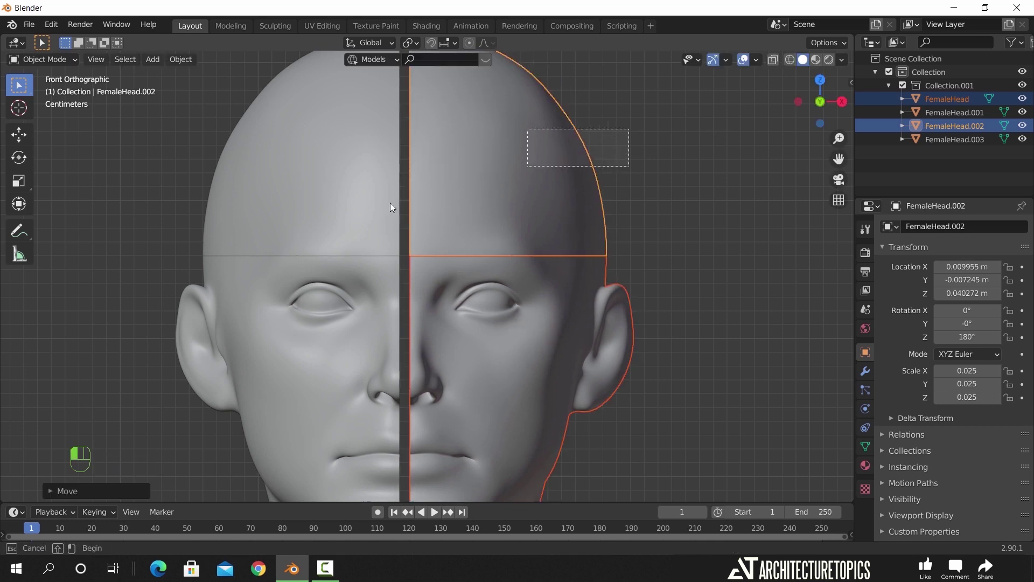
Select both upper skull pieces and raise them about 0.01 m along global Z to open a horizontal gap.
{"action": "left_click_drag", "start_coordinate": [390, 202], "coordinate": [391, 203]}
{"action": "key", "text": "g"}
{"action": "key", "text": "z"}
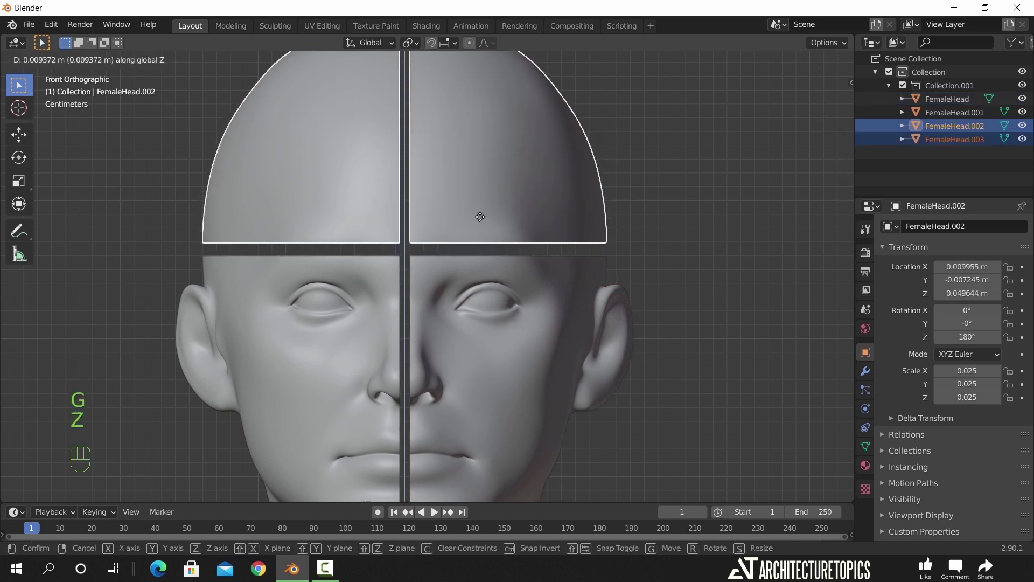
{"action": "key", "text": "shift"}
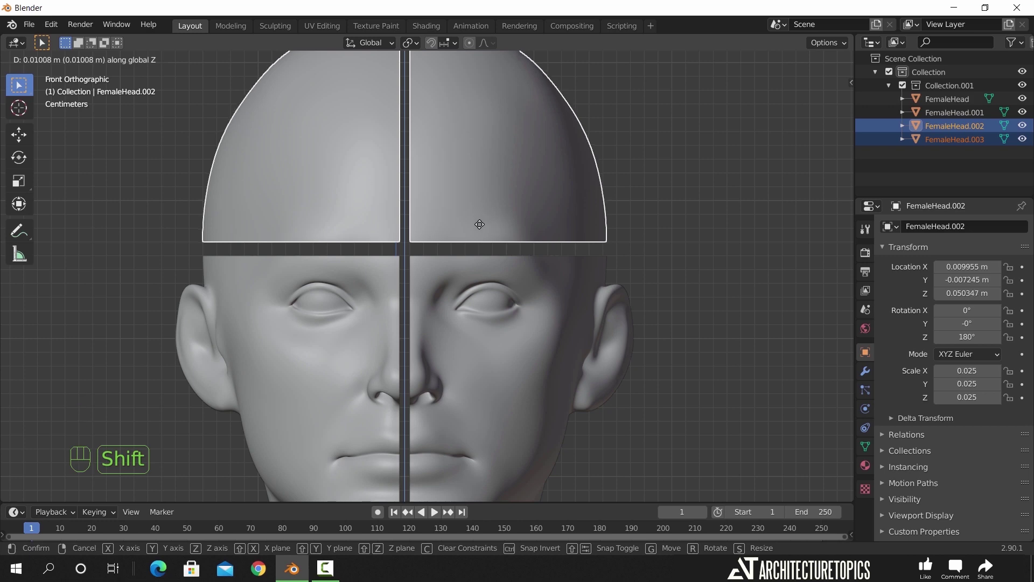
{"action": "left_click", "coordinate": [473, 290]}
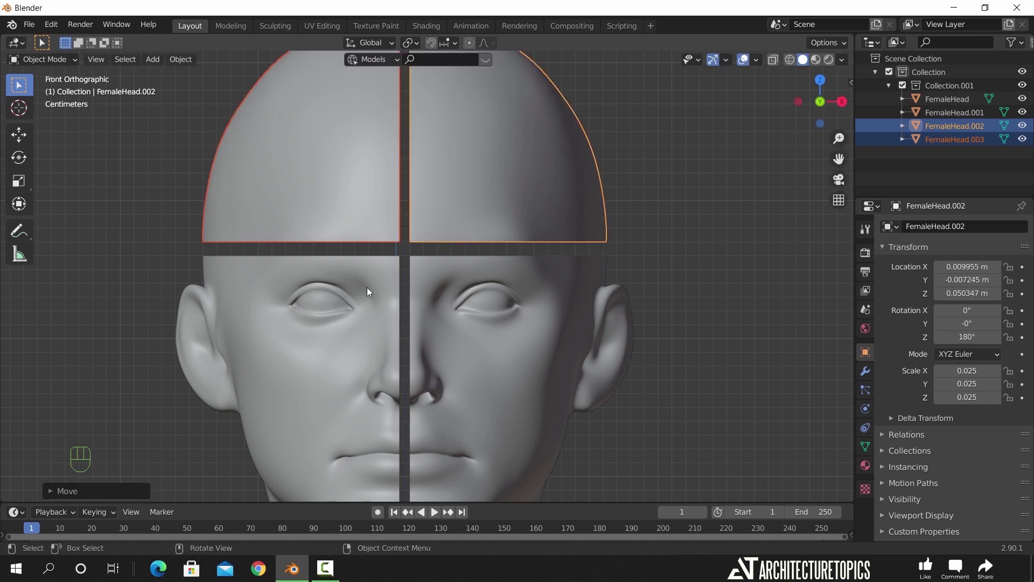
Fine-tune the horizontal gap by lowering the two upper skull pieces about 0.0003 m along global Z.
{"action": "scroll", "coordinate": [367, 287], "scroll_direction": "up", "scroll_amount": 5}
{"action": "middle_click_drag", "start_coordinate": [364, 282], "coordinate": [406, 304], "text": "shift"}
{"action": "key", "text": "g"}
{"action": "key", "text": "z"}
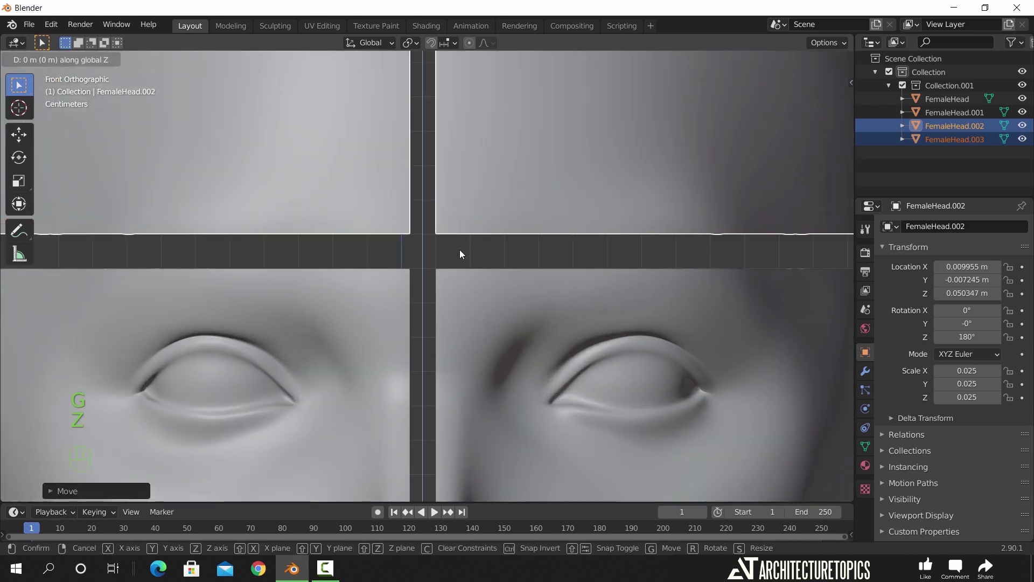
{"action": "left_click", "coordinate": [462, 252]}
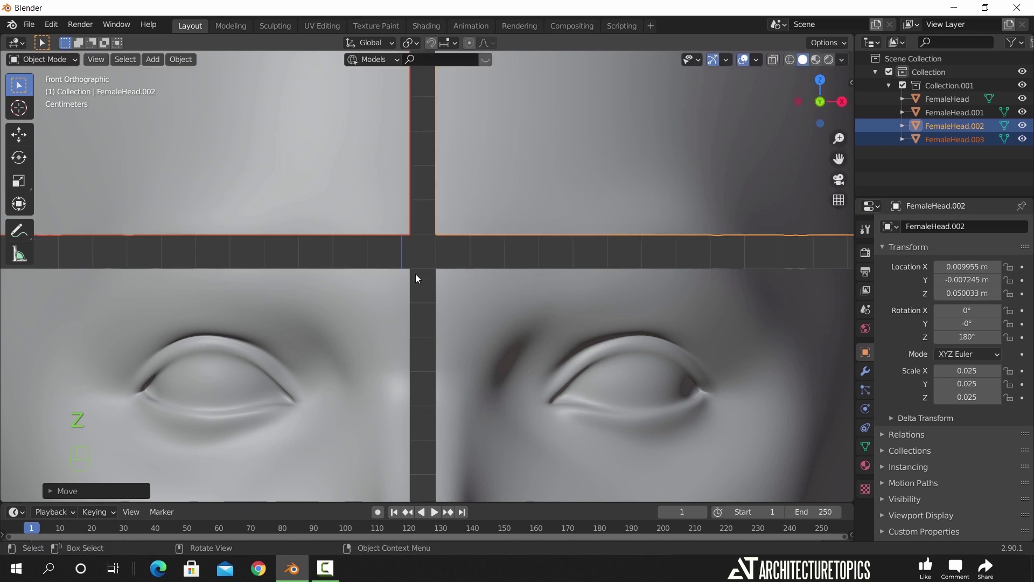
Select the upper and lower pieces of the other half and move them slightly along negative X to widen the vertical gap.
{"action": "left_click_drag", "start_coordinate": [413, 215], "coordinate": [405, 302]}
{"action": "key", "text": "g"}
{"action": "key", "text": "x"}
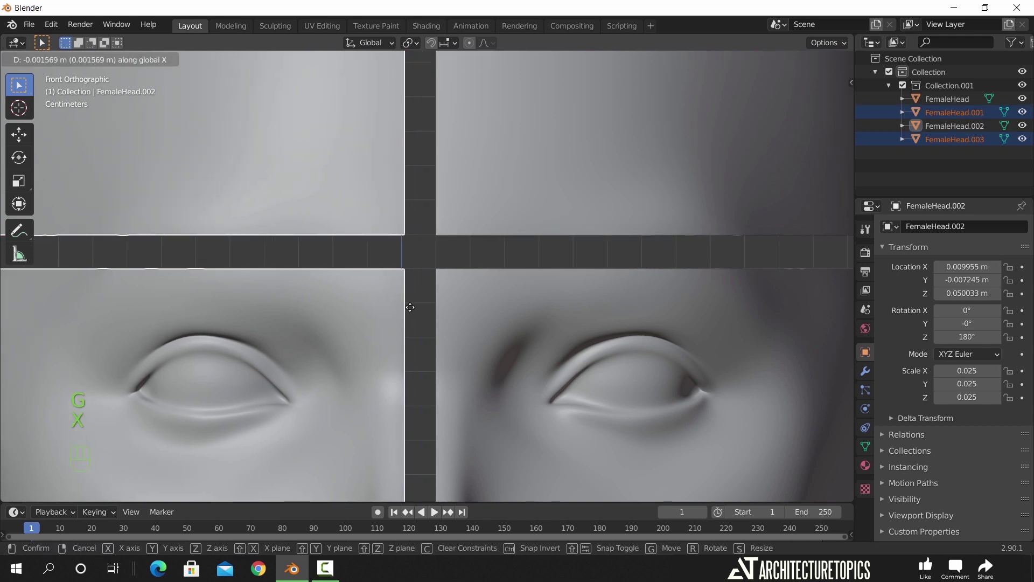
{"action": "left_click", "coordinate": [408, 300]}
{"action": "scroll", "coordinate": [408, 305], "scroll_direction": "down", "scroll_amount": 8}
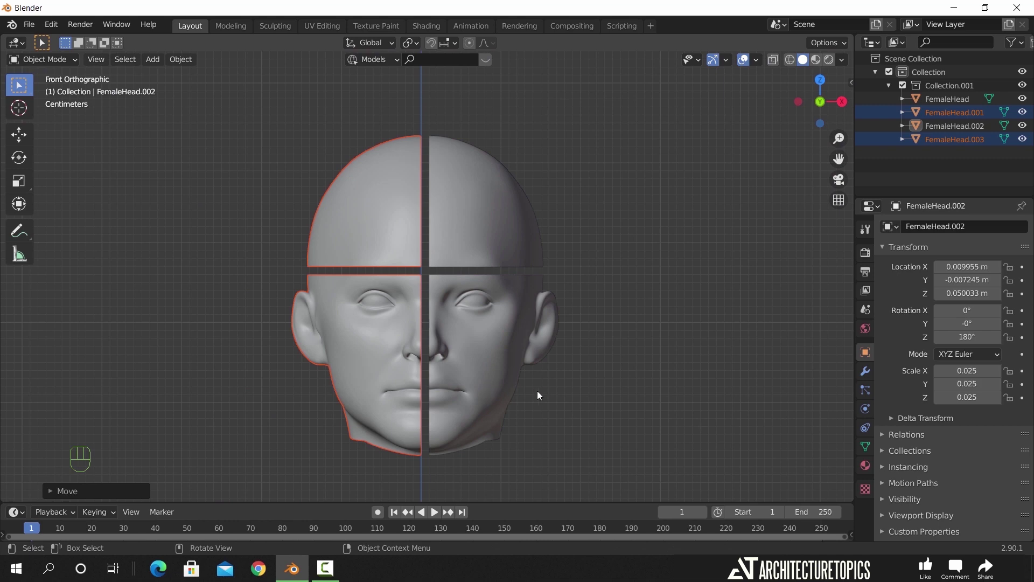
Deselect the head pieces, add a camera, and align it to the current front view.
{"action": "left_click", "coordinate": [636, 266]}
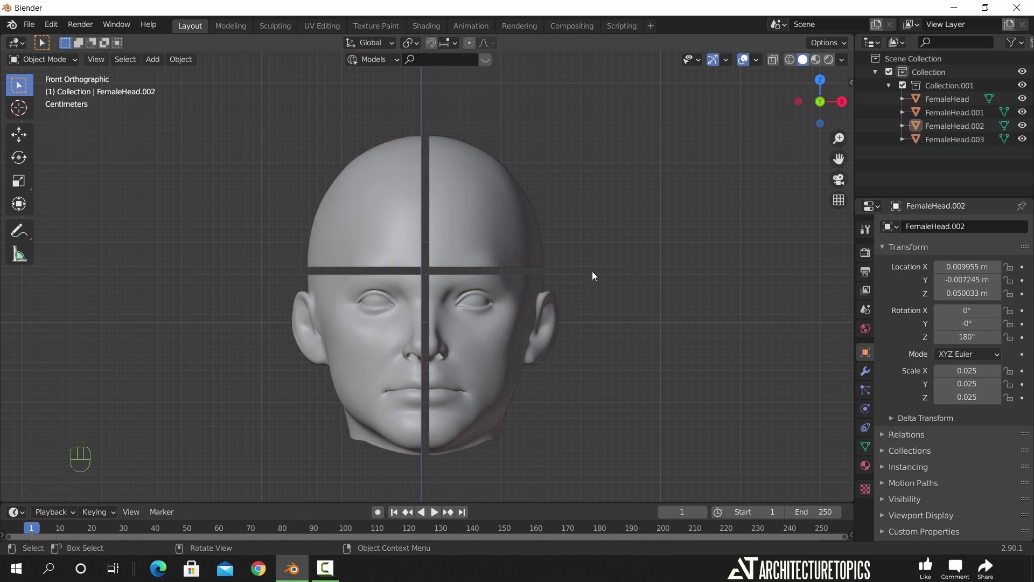
{"action": "key", "text": "shift+a"}
{"action": "left_click", "coordinate": [587, 468]}
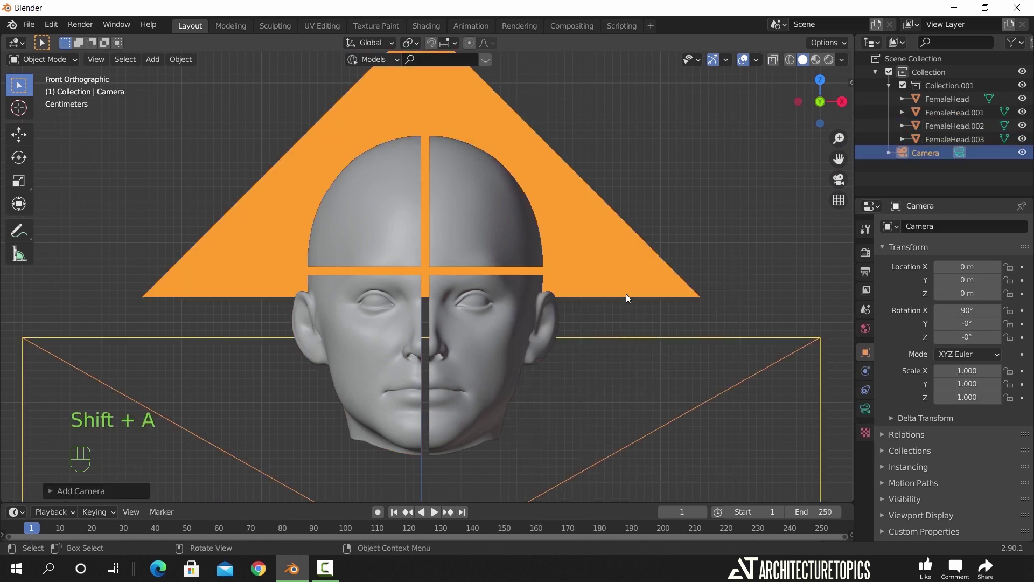
{"action": "key", "text": "ctrl+alt+KP_0"}
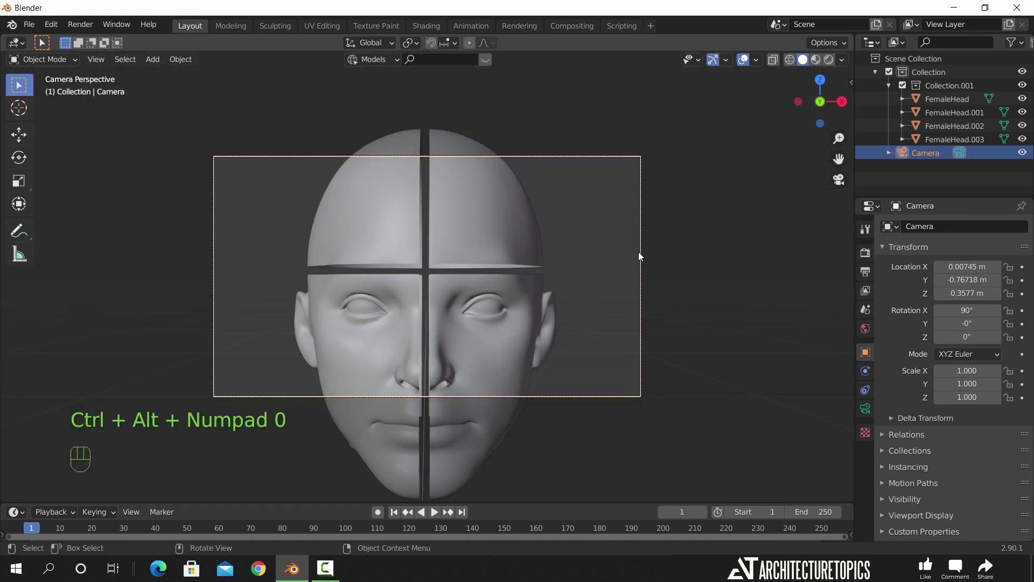
Set the render resolution to 1100 px in X and 1300 px in Y.
{"action": "left_click", "coordinate": [866, 272]}
{"action": "type", "text": "1100"}
{"action": "key", "text": "Tab"}
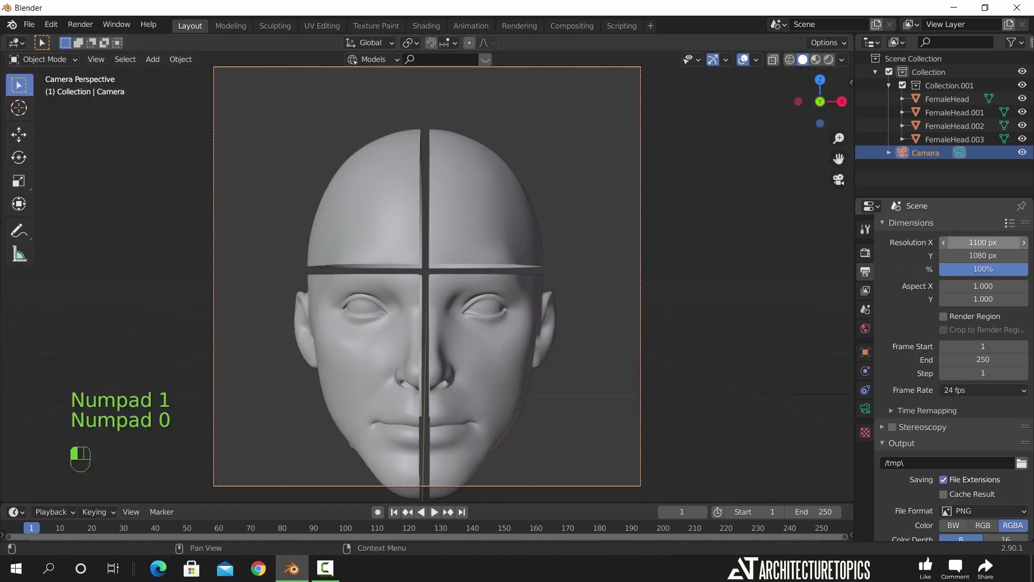
{"action": "type", "text": "1300"}
{"action": "key", "text": "Return"}
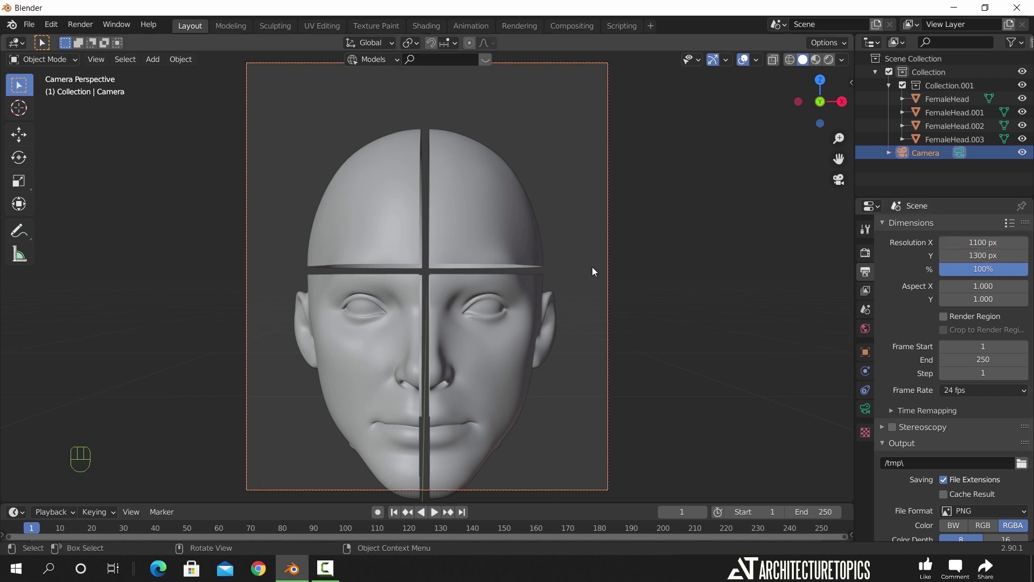
Lower the camera about 0.041 m along global Z to centre the head vertically in the frame.
{"action": "key", "text": "g"}
{"action": "key", "text": "z"}
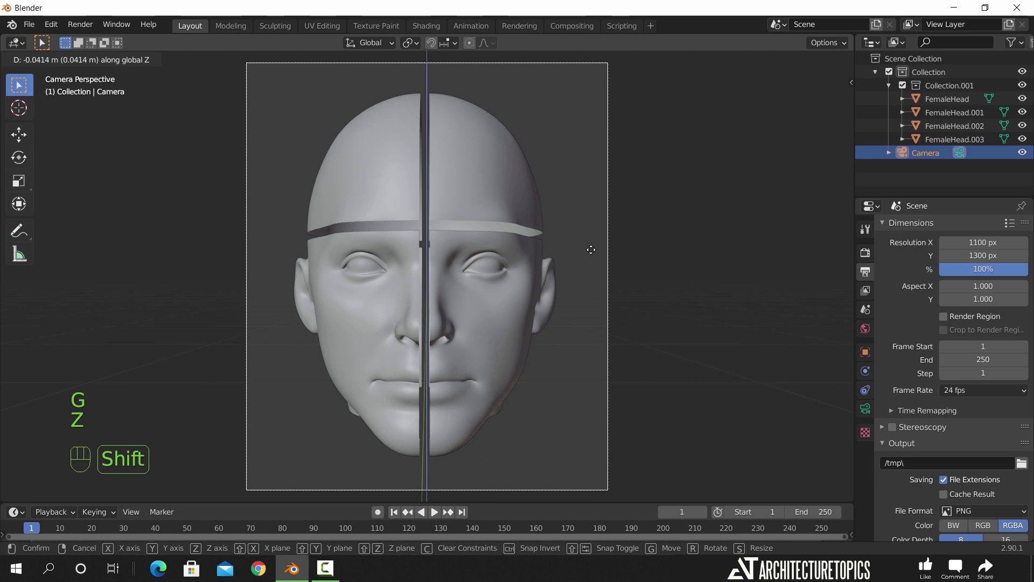
{"action": "left_click", "coordinate": [591, 249]}
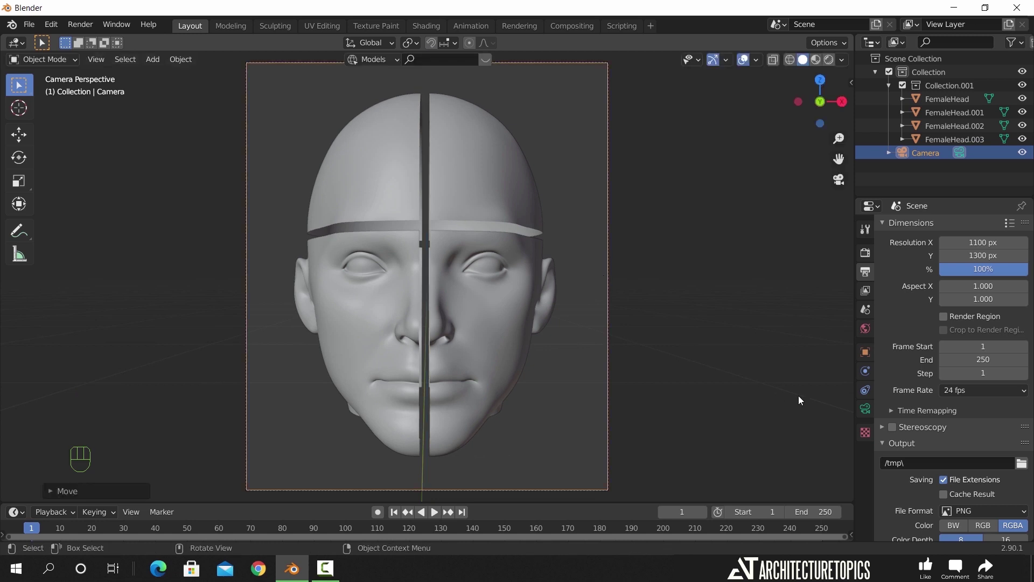
Set the camera's focal length to 36 mm.
{"action": "left_click", "coordinate": [865, 409]}
{"action": "left_click", "coordinate": [964, 289]}
{"action": "type", "text": "36"}
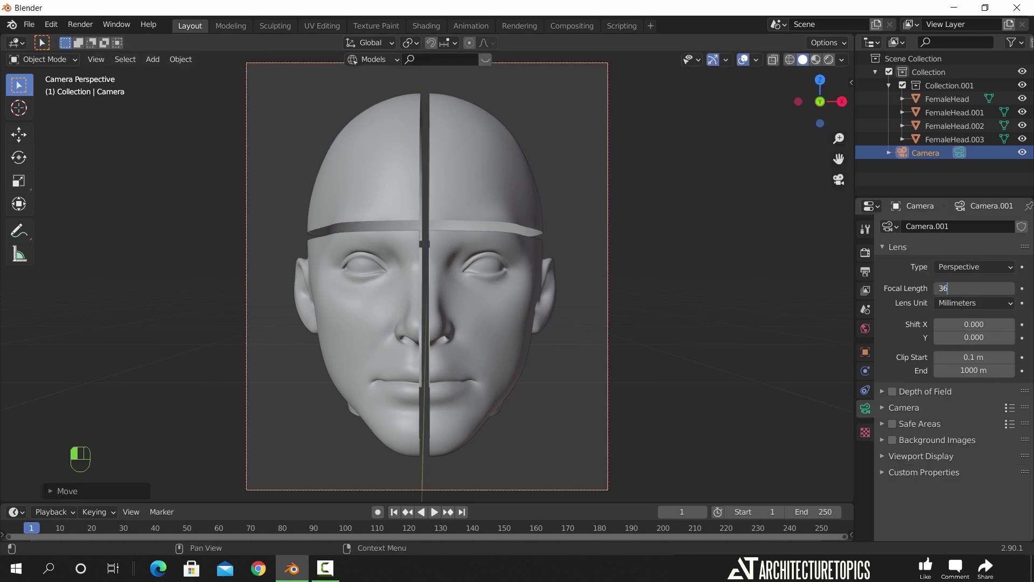
{"action": "key", "text": "Return"}
Move the camera about 0.15 m along global Y and about -0.002 m along global X to frame the head.
{"action": "key", "text": "g"}
{"action": "key", "text": "y"}
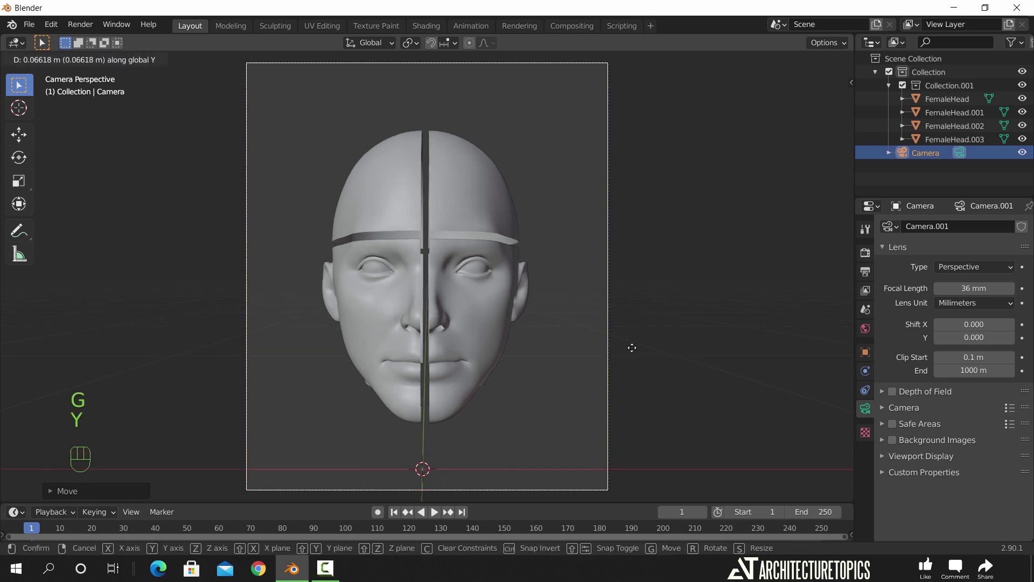
{"action": "key", "text": "shift"}
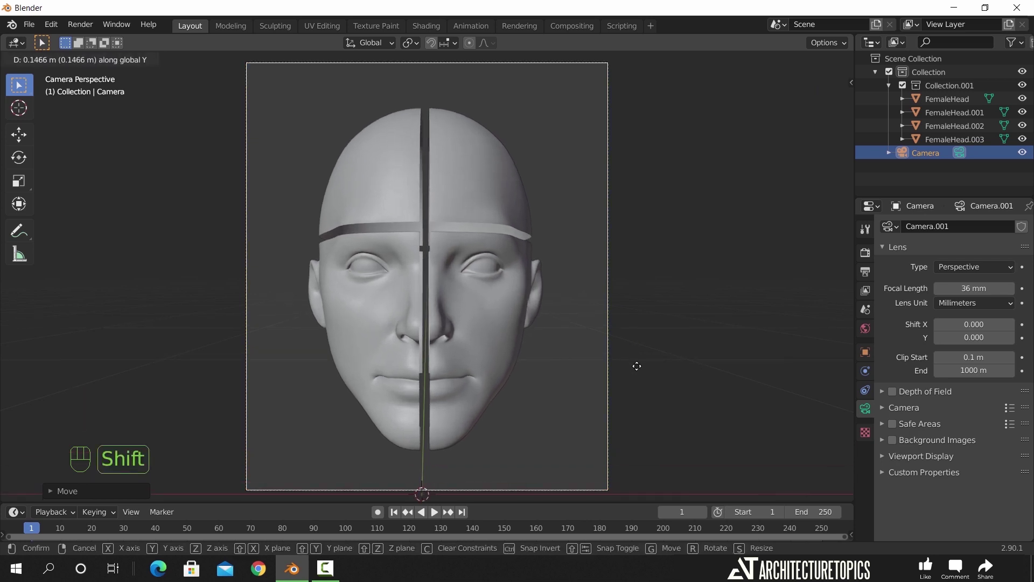
{"action": "left_click", "coordinate": [625, 372]}
{"action": "key", "text": "g"}
{"action": "key", "text": "x"}
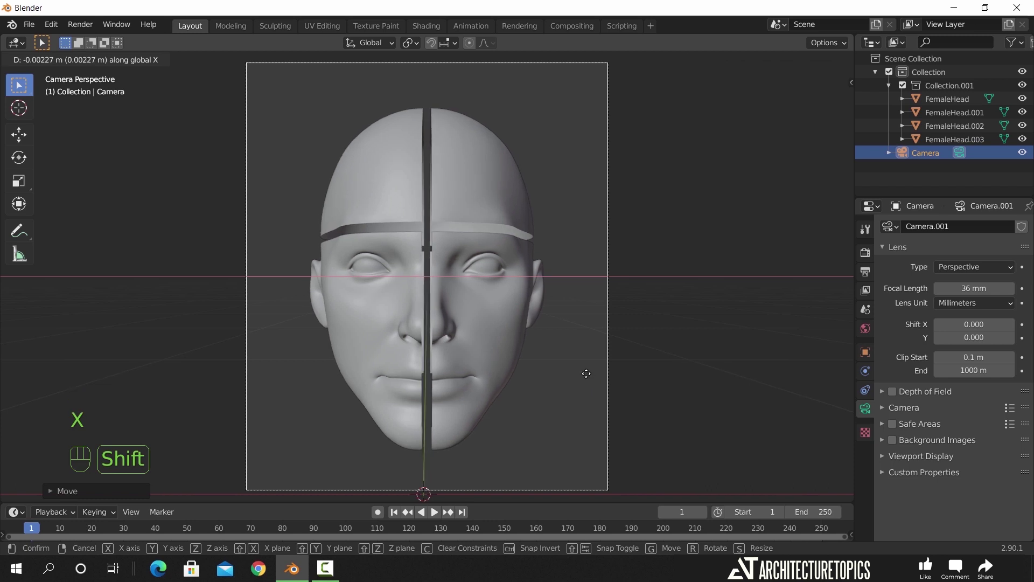
{"action": "left_click", "coordinate": [586, 373]}
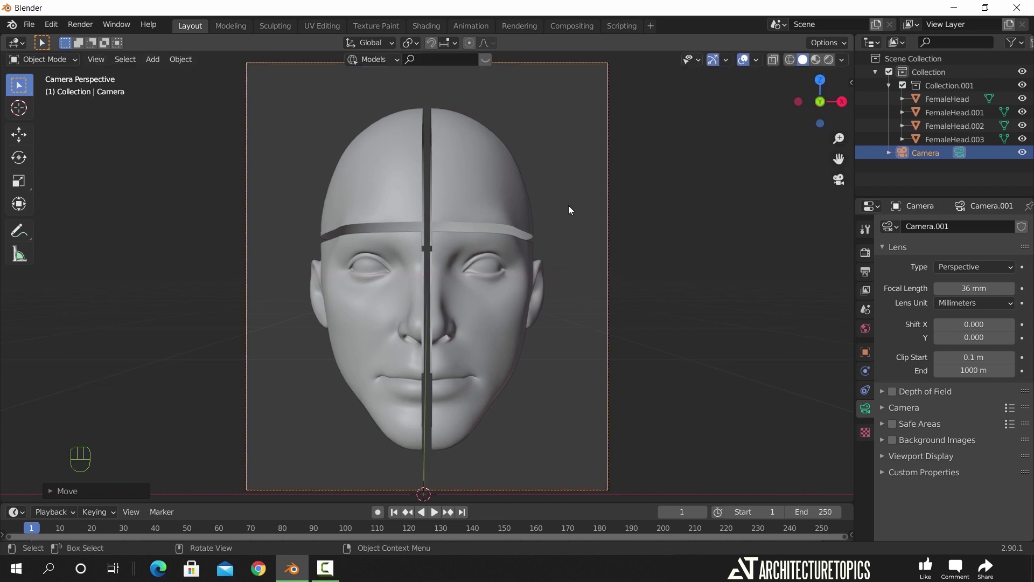
Rotate all four head pieces together about 5° around global X so the horizontal gap faces the camera.
{"action": "left_click_drag", "start_coordinate": [563, 194], "coordinate": [348, 367]}
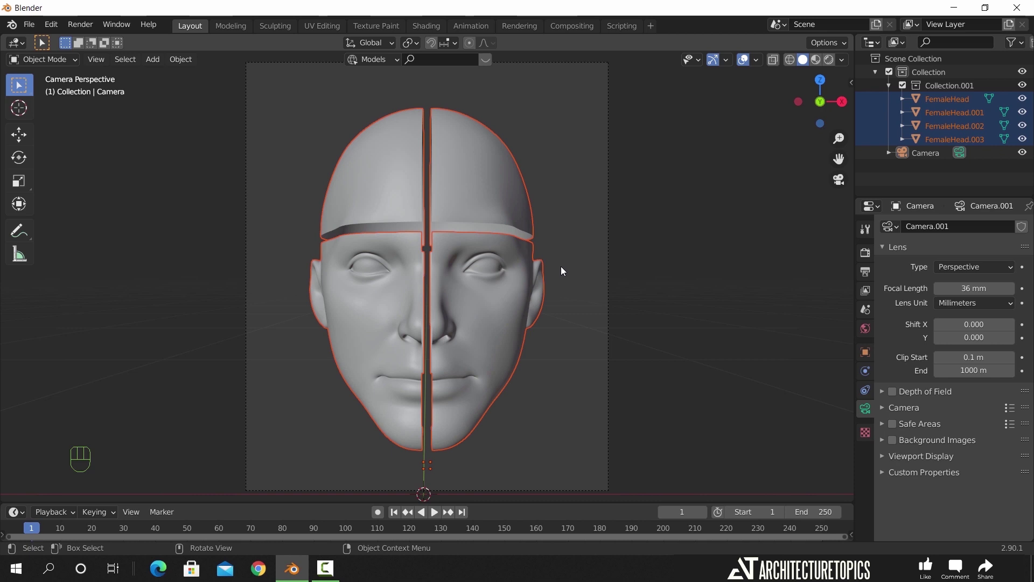
{"action": "key", "text": "r"}
{"action": "key", "text": "x"}
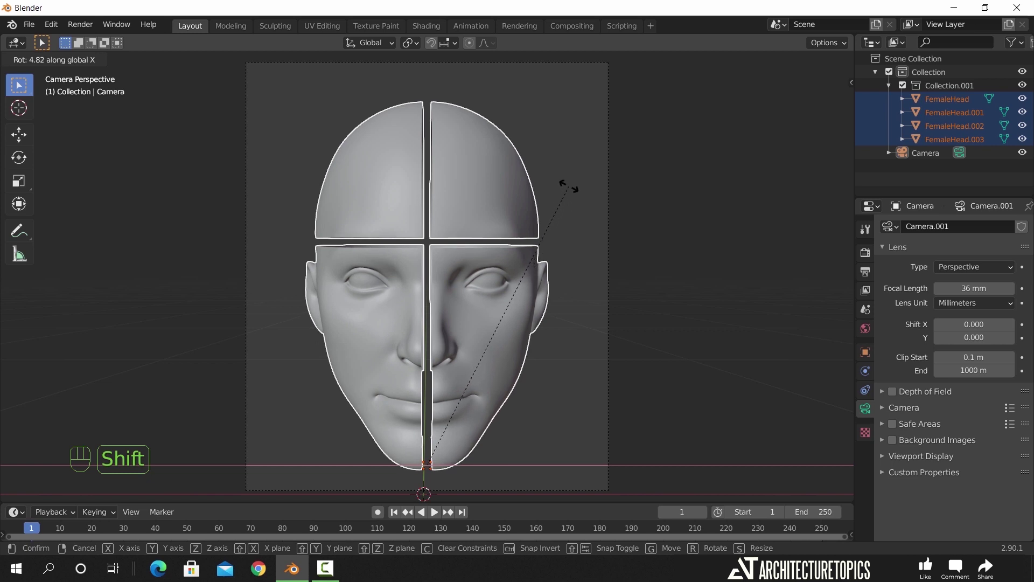
{"action": "left_click", "coordinate": [579, 226]}
{"action": "left_click", "coordinate": [556, 221]}
{"action": "scroll", "coordinate": [544, 237], "scroll_direction": "down", "scroll_amount": 2}
{"action": "scroll", "coordinate": [543, 238], "scroll_direction": "up", "scroll_amount": 1}
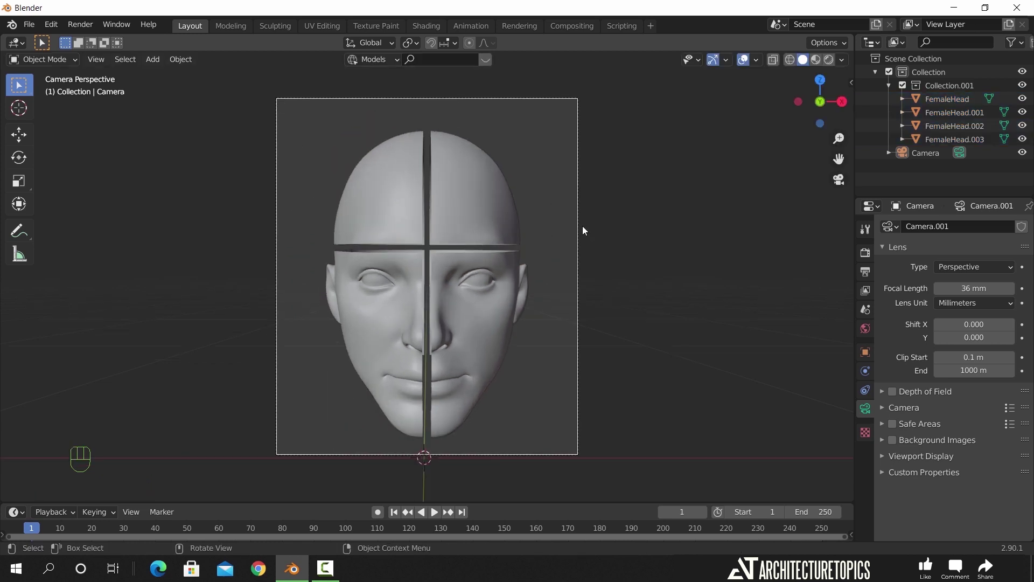
Move the camera slightly away from the head along global Y and lower it about 0.02 m along global Z.
{"action": "left_click", "coordinate": [579, 232]}
{"action": "key", "text": "g"}
{"action": "key", "text": "y"}
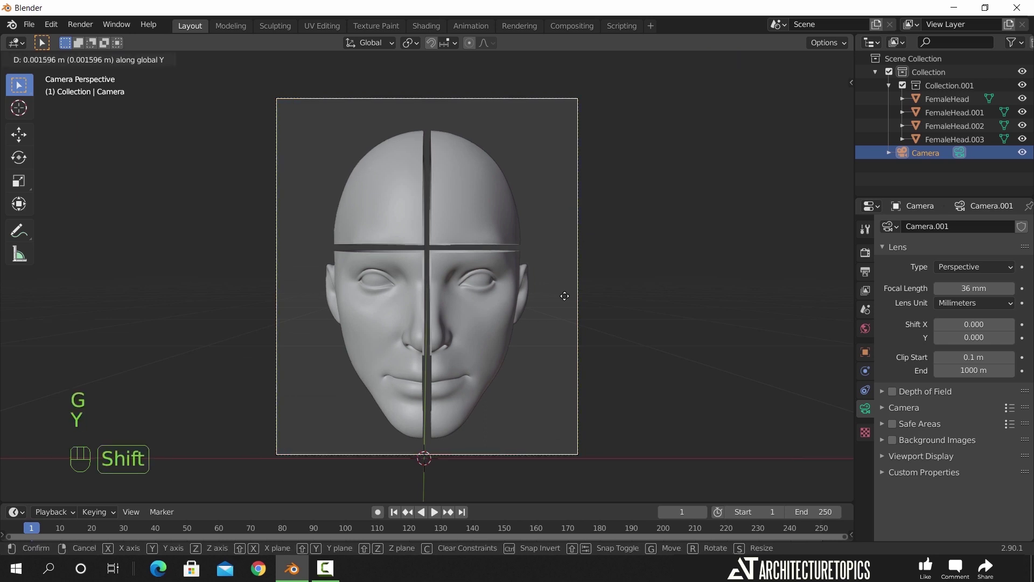
{"action": "left_click", "coordinate": [568, 249]}
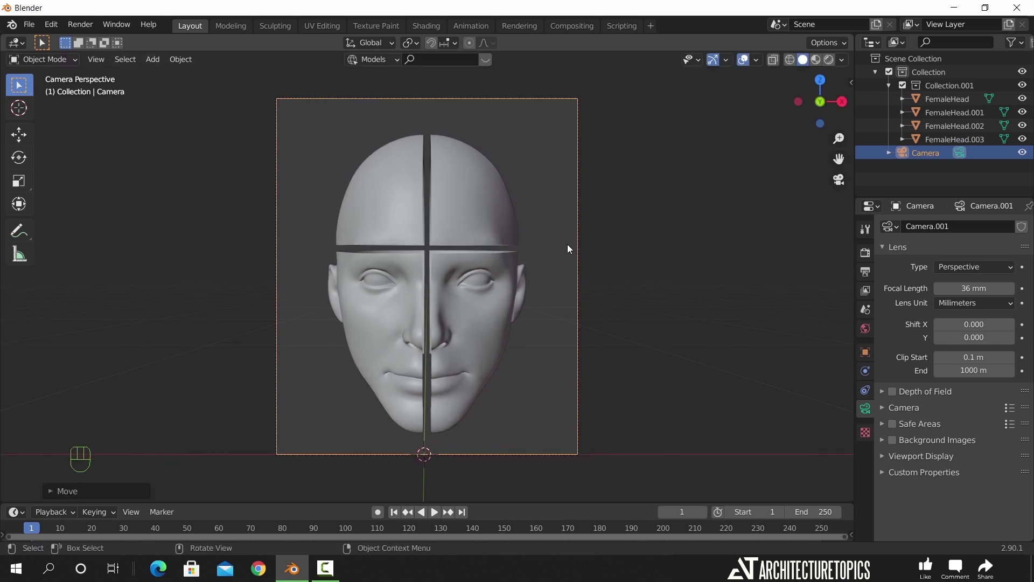
{"action": "key", "text": "g"}
{"action": "key", "text": "z"}
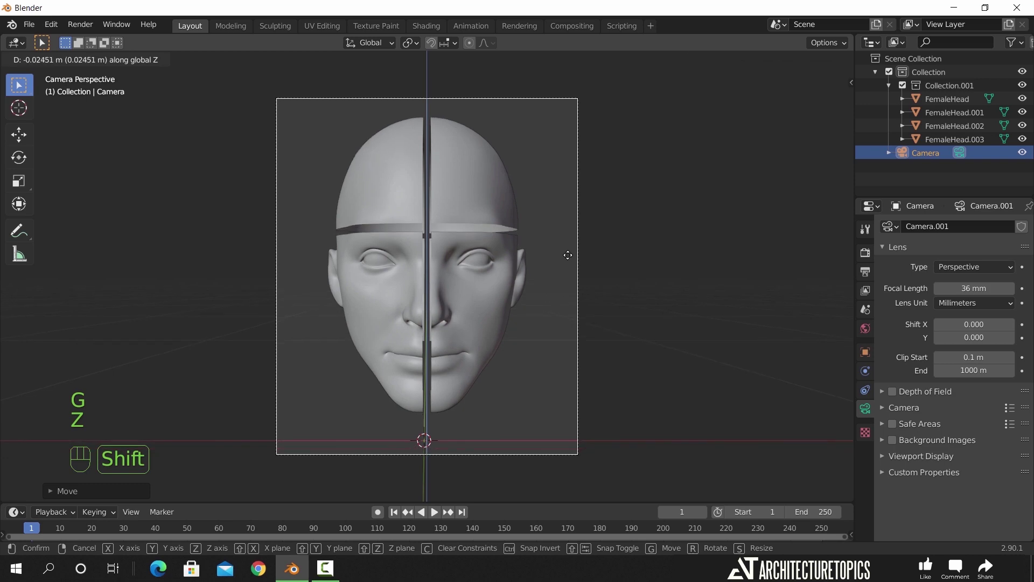
{"action": "left_click", "coordinate": [565, 277]}
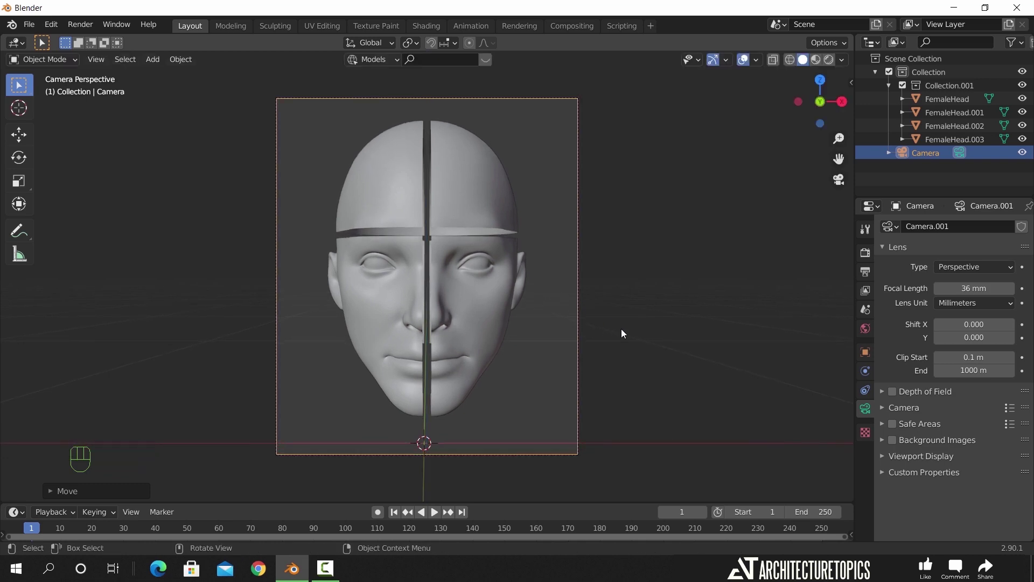
Move the camera slightly farther back along global Y to leave more margin around the head.
{"action": "middle_click_drag", "start_coordinate": [621, 329], "coordinate": [599, 357]}
{"action": "scroll", "coordinate": [517, 361], "scroll_direction": "down", "scroll_amount": 5}
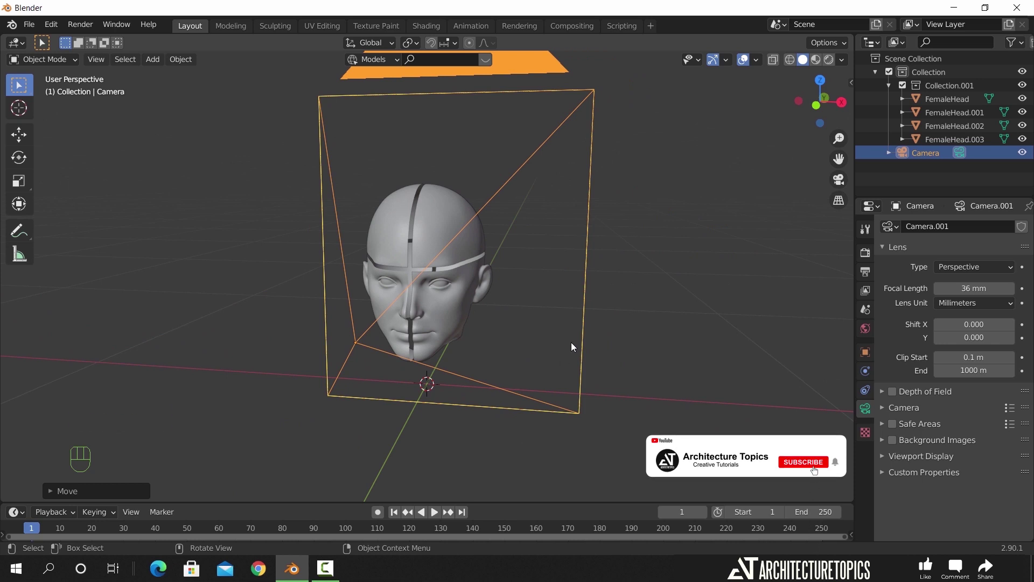
{"action": "key", "text": "KP_0"}
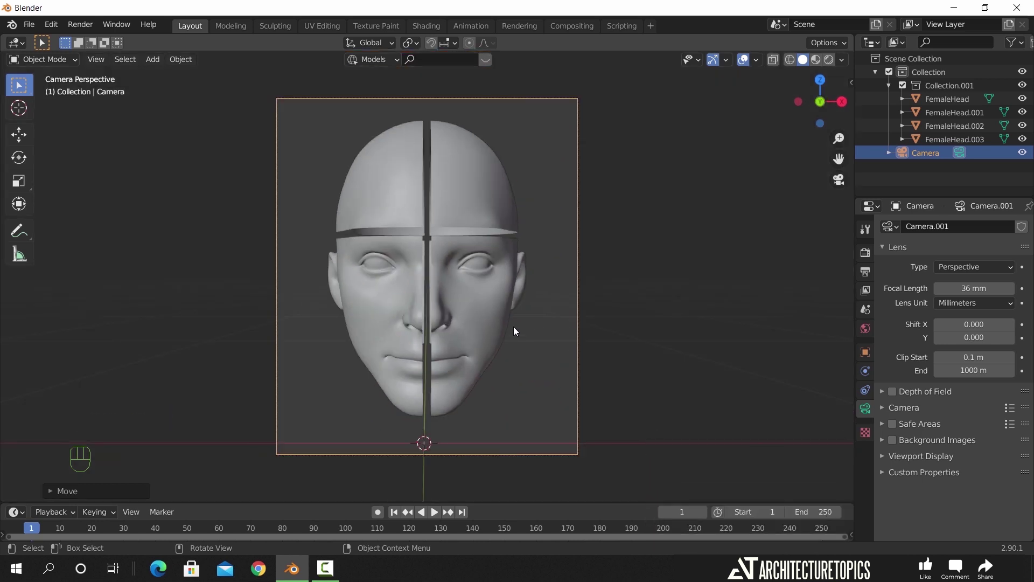
{"action": "key", "text": "g"}
{"action": "key", "text": "y"}
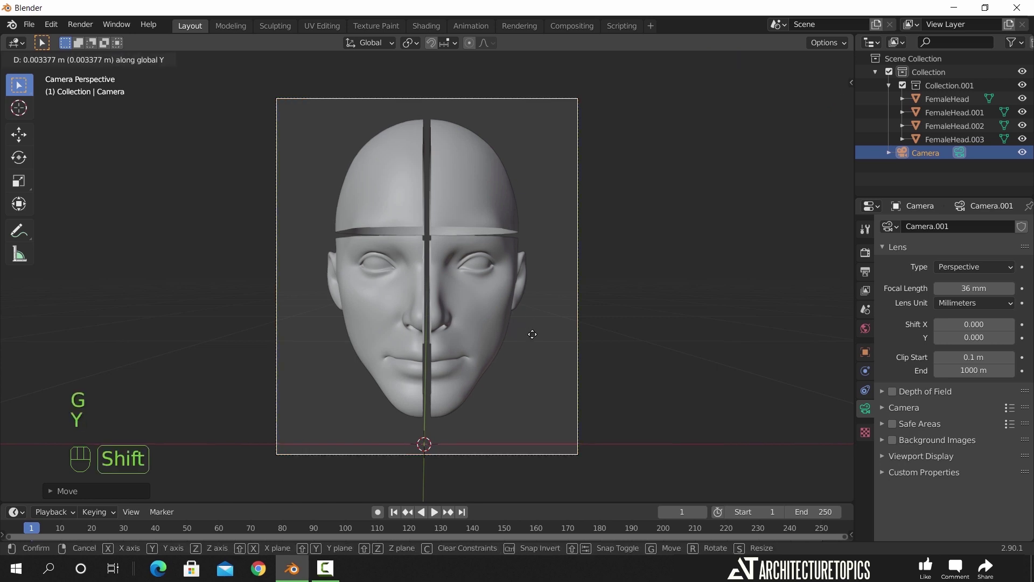
{"action": "left_click", "coordinate": [641, 302]}
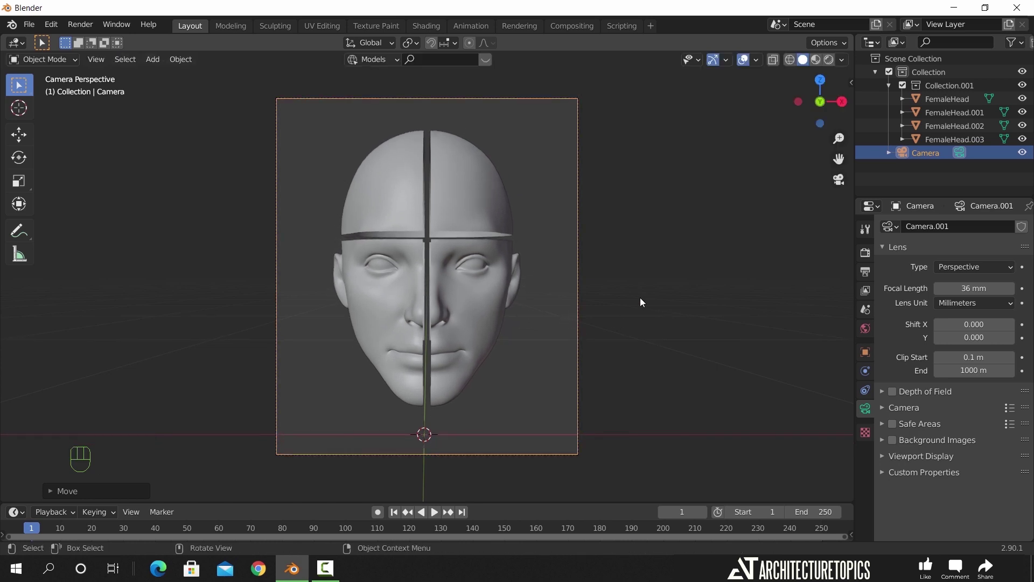
{"action": "left_click", "coordinate": [641, 302]}
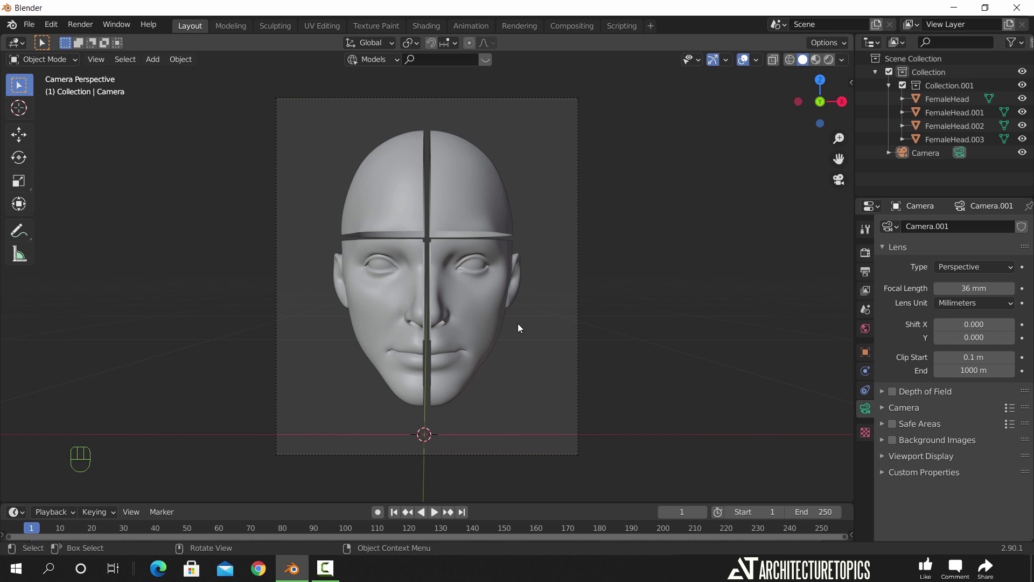
Enlarge the timeline area beneath the viewport and refit the camera view above it.
{"action": "left_click_drag", "start_coordinate": [507, 504], "coordinate": [518, 417]}
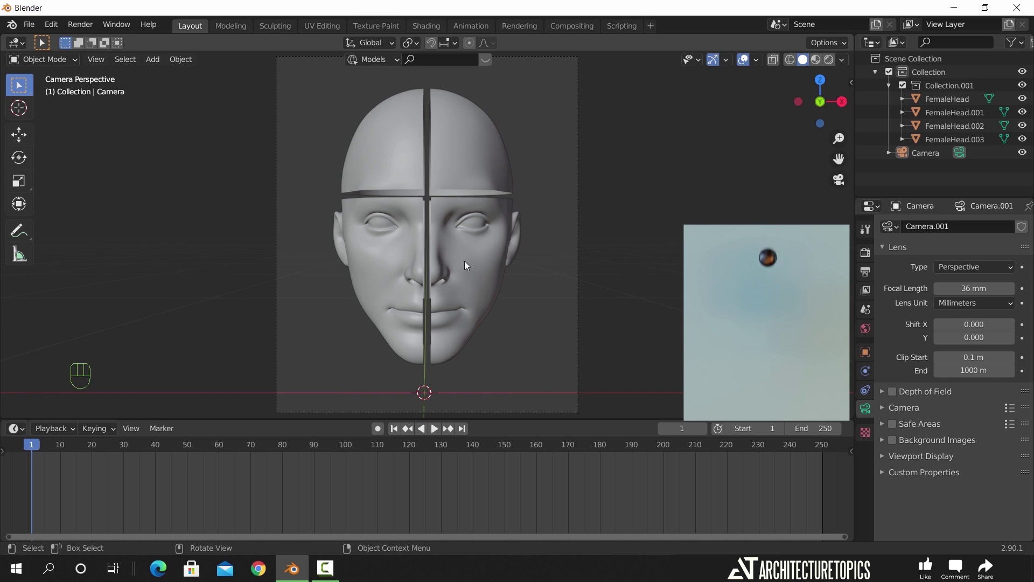
{"action": "middle_click_drag", "start_coordinate": [554, 234], "coordinate": [533, 244], "text": "shift"}
{"action": "scroll", "coordinate": [553, 240], "scroll_direction": "down", "scroll_amount": 1}
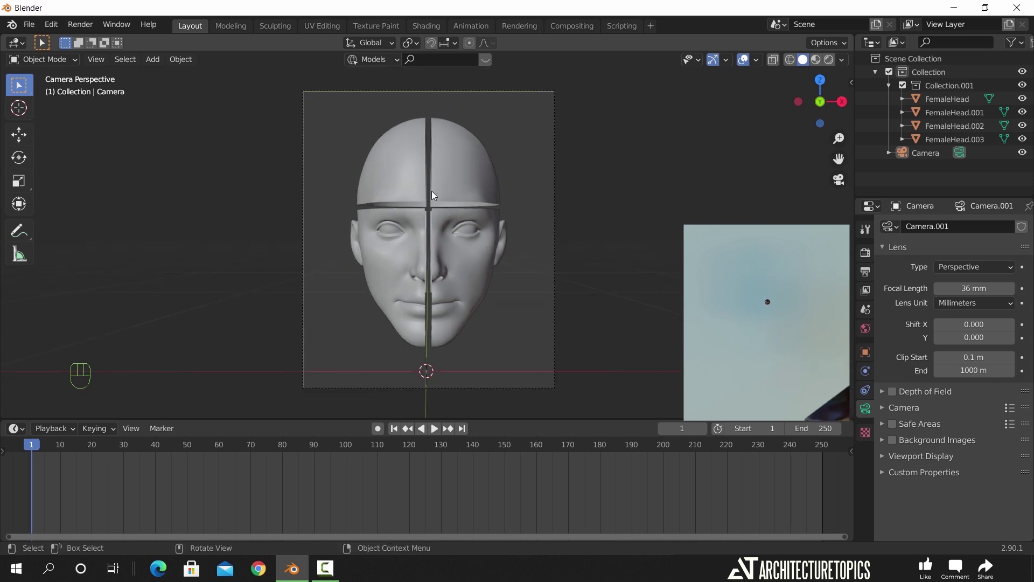
{"action": "scroll", "coordinate": [445, 215], "scroll_direction": "up", "scroll_amount": 1}
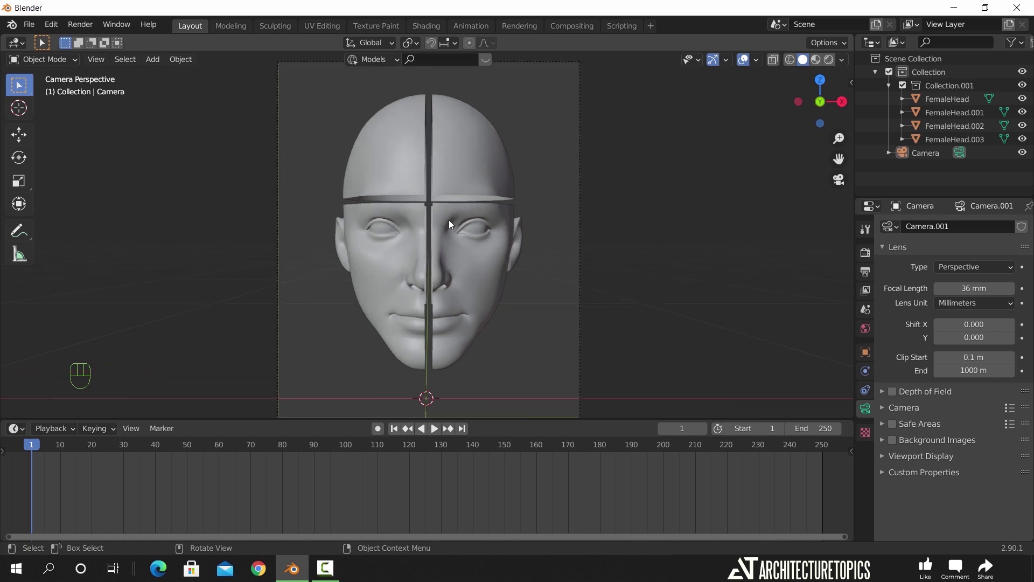
{"action": "scroll", "coordinate": [460, 231], "scroll_direction": "up", "scroll_amount": 1}
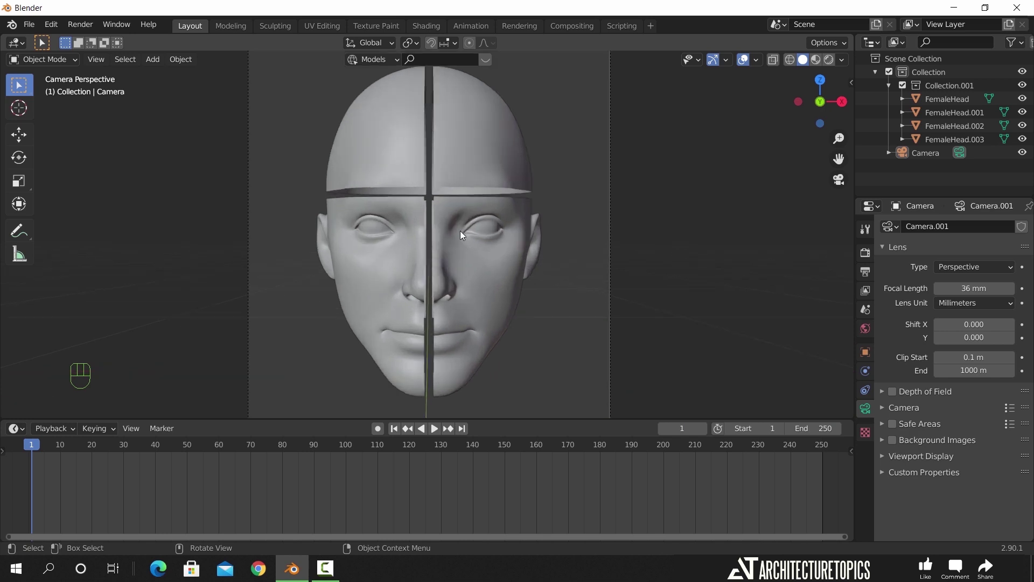
Add a UV sphere to the scene and scale it down uniformly.
{"action": "key", "text": "shift+a"}
{"action": "mouse_move", "coordinate": [451, 52]}
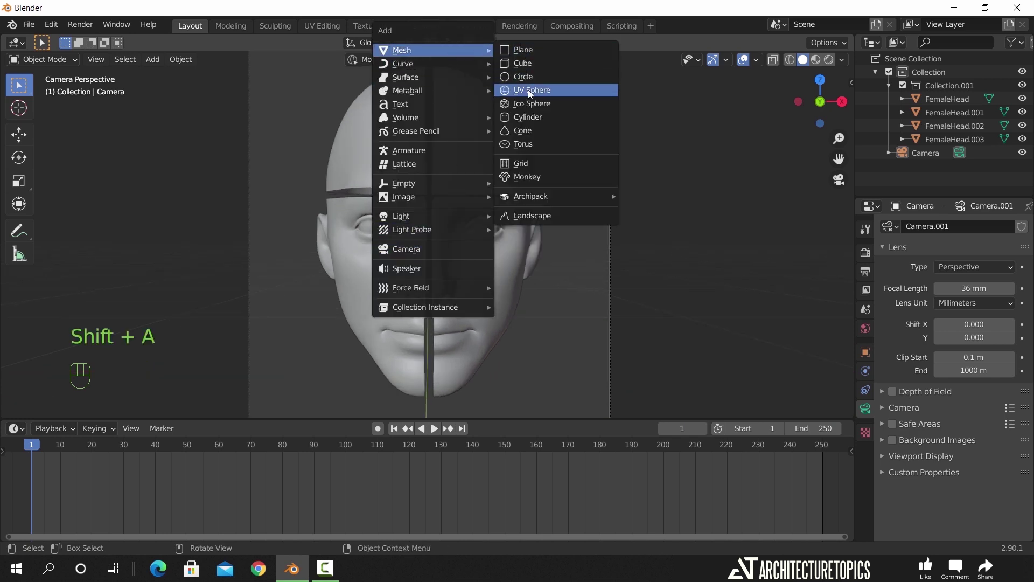
{"action": "left_click", "coordinate": [528, 89]}
{"action": "key", "text": "s"}
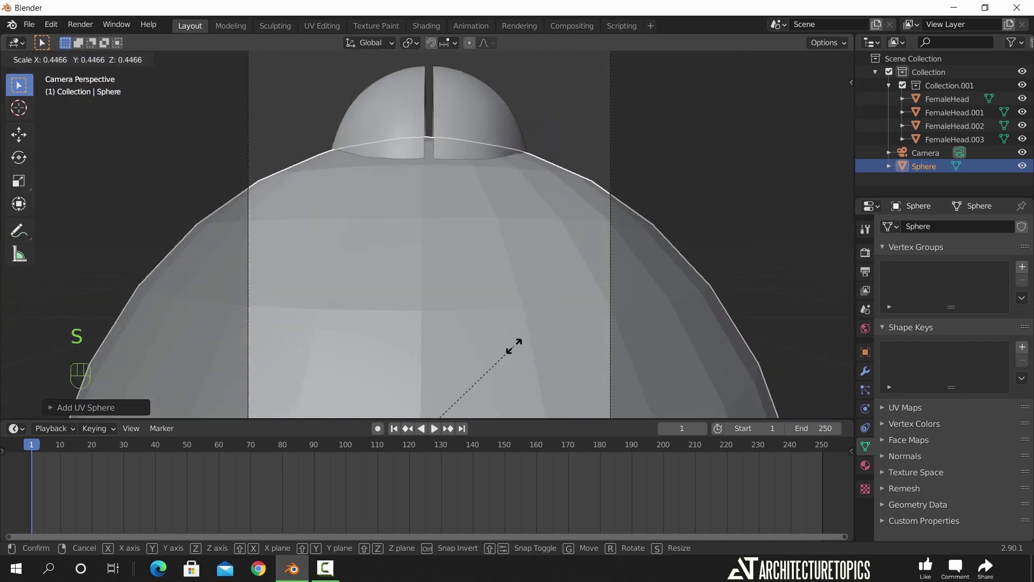
{"action": "left_click", "coordinate": [600, 340]}
Raise the sphere along global Z to brow height and shrink it to roughly the width of the vertical gap.
{"action": "key", "text": "g"}
{"action": "key", "text": "z"}
{"action": "left_click", "coordinate": [445, 121]}
{"action": "key", "text": "s"}
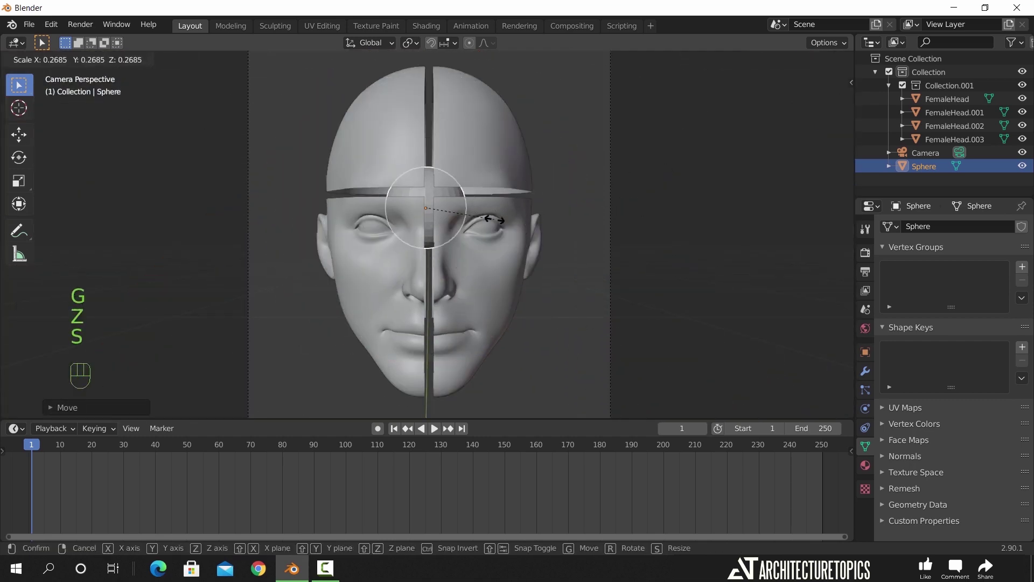
{"action": "left_click", "coordinate": [491, 231]}
{"action": "scroll", "coordinate": [491, 230], "scroll_direction": "up", "scroll_amount": 10}
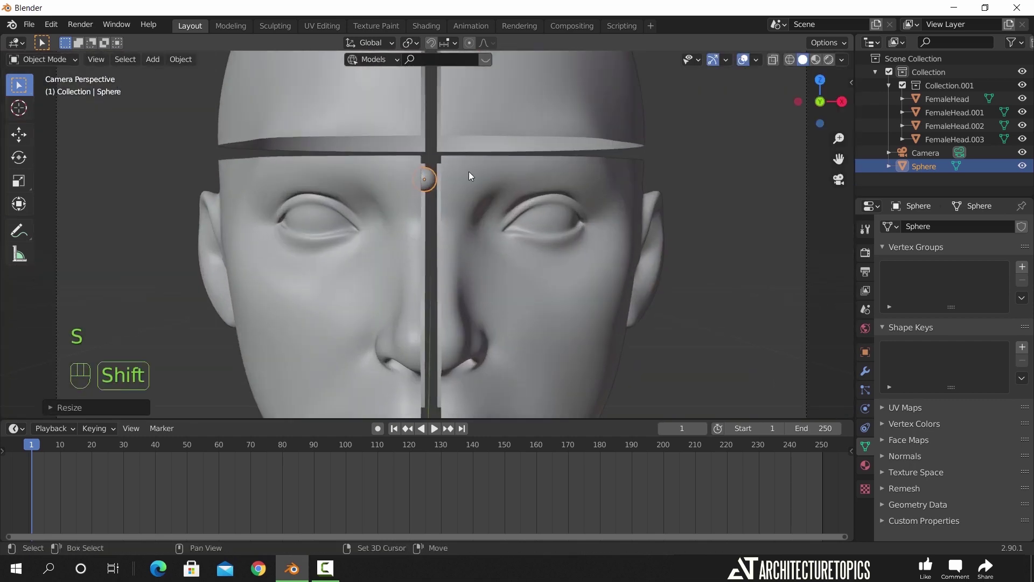
Adjust the sphere along global Z and X to centre it where the vertical and horizontal gaps cross.
{"action": "key", "text": "g"}
{"action": "key", "text": "z"}
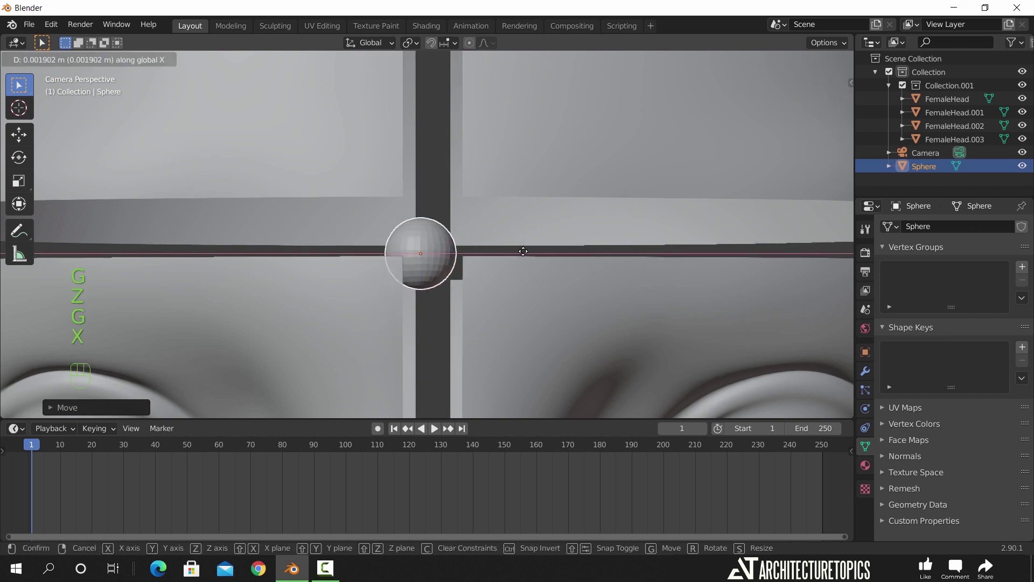
{"action": "left_click", "coordinate": [527, 248]}
{"action": "key", "text": "g"}
{"action": "key", "text": "z"}
{"action": "left_click", "coordinate": [530, 232]}
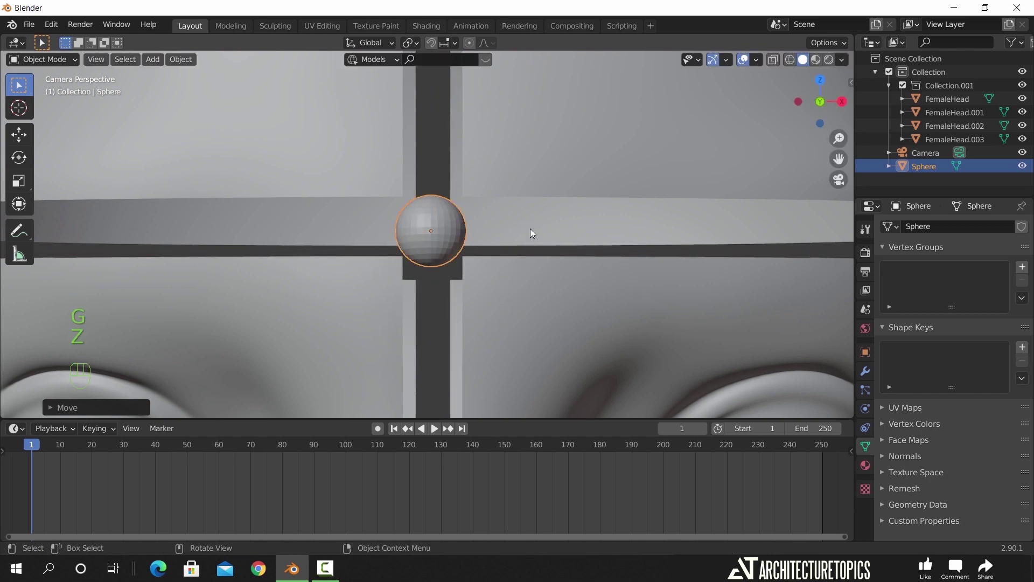
Move the sphere about -0.16 m along global Y toward the face and fine-tune its scale, checking it through the camera.
{"action": "key", "text": "KP_7"}
{"action": "scroll", "coordinate": [487, 239], "scroll_direction": "up", "scroll_amount": 4}
{"action": "key", "text": "g"}
{"action": "key", "text": "y"}
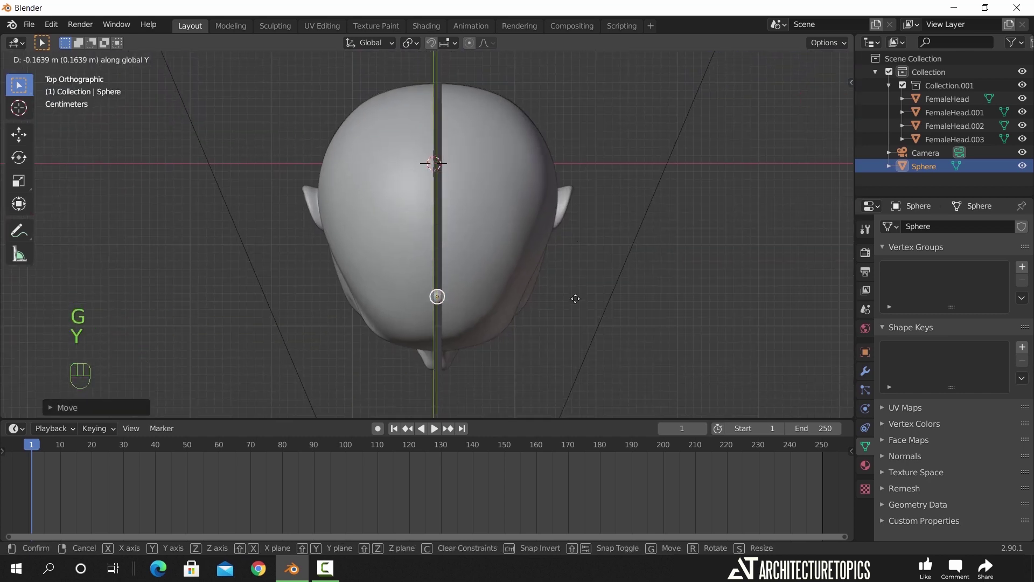
{"action": "left_click", "coordinate": [575, 301]}
{"action": "key", "text": "s"}
{"action": "left_click", "coordinate": [555, 312]}
{"action": "key", "text": "KP_0"}
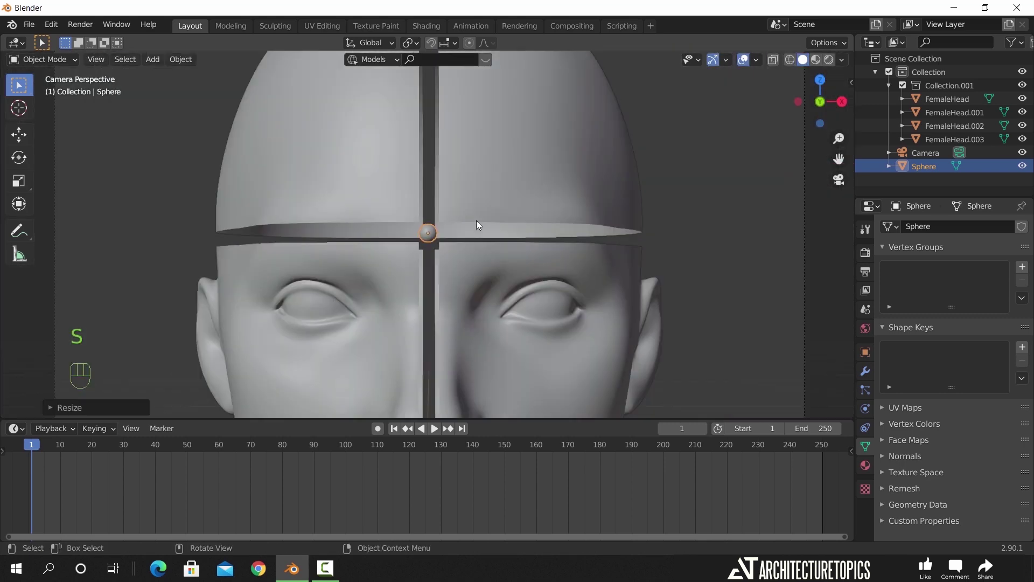
{"action": "scroll", "coordinate": [476, 221], "scroll_direction": "down", "scroll_amount": 4}
{"action": "left_click", "coordinate": [517, 224]}
{"action": "scroll", "coordinate": [523, 231], "scroll_direction": "up", "scroll_amount": 2}
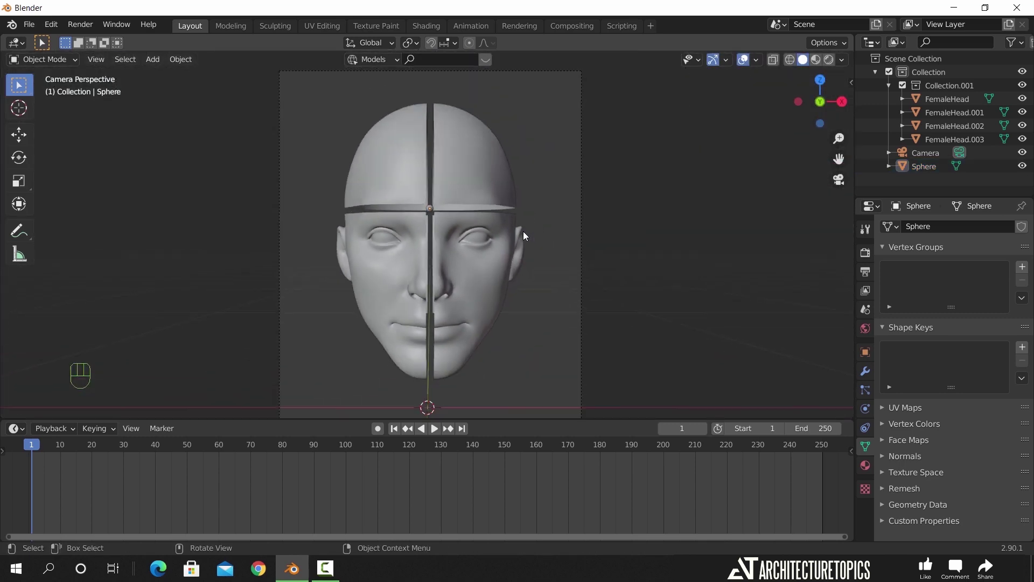
Lower the two upper head pieces slightly along global Z to narrow the horizontal gap.
{"action": "left_click", "coordinate": [496, 176]}
{"action": "left_click", "coordinate": [428, 173], "text": "shift"}
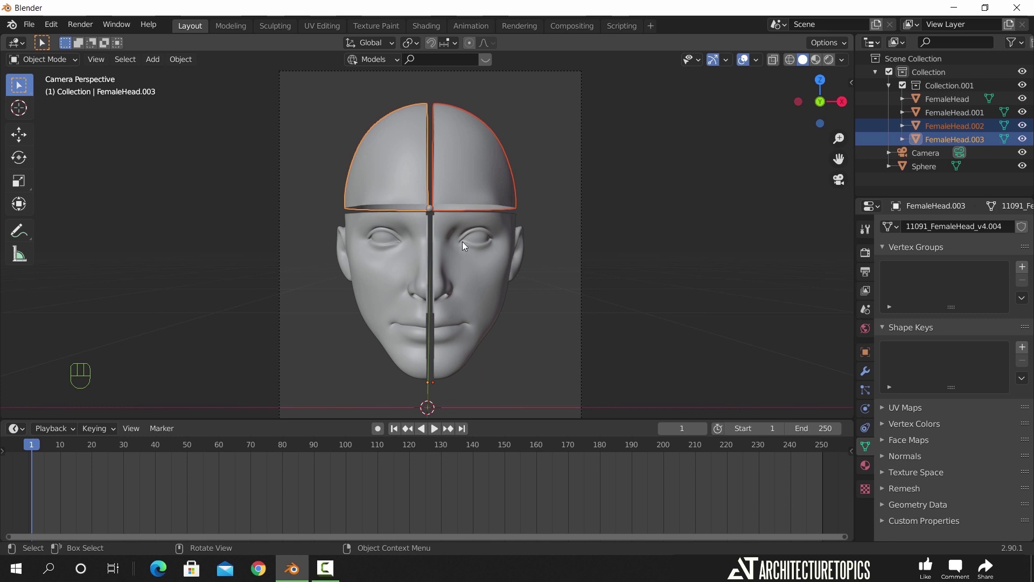
{"action": "scroll", "coordinate": [462, 241], "scroll_direction": "up", "scroll_amount": 4}
{"action": "scroll", "coordinate": [500, 212], "scroll_direction": "up", "scroll_amount": 1, "text": "shift"}
{"action": "key", "text": "g"}
{"action": "key", "text": "z"}
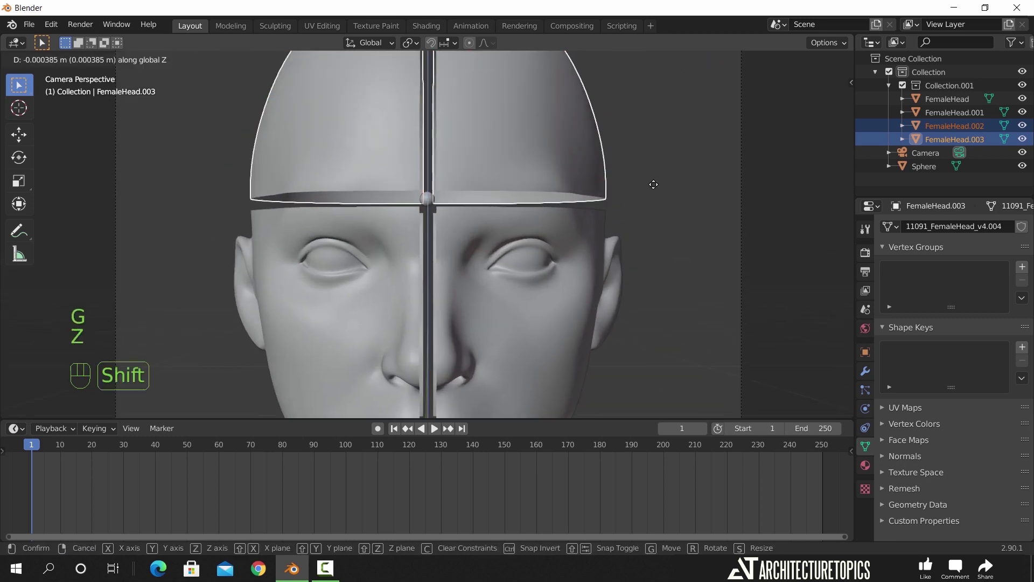
{"action": "left_click", "coordinate": [653, 221]}
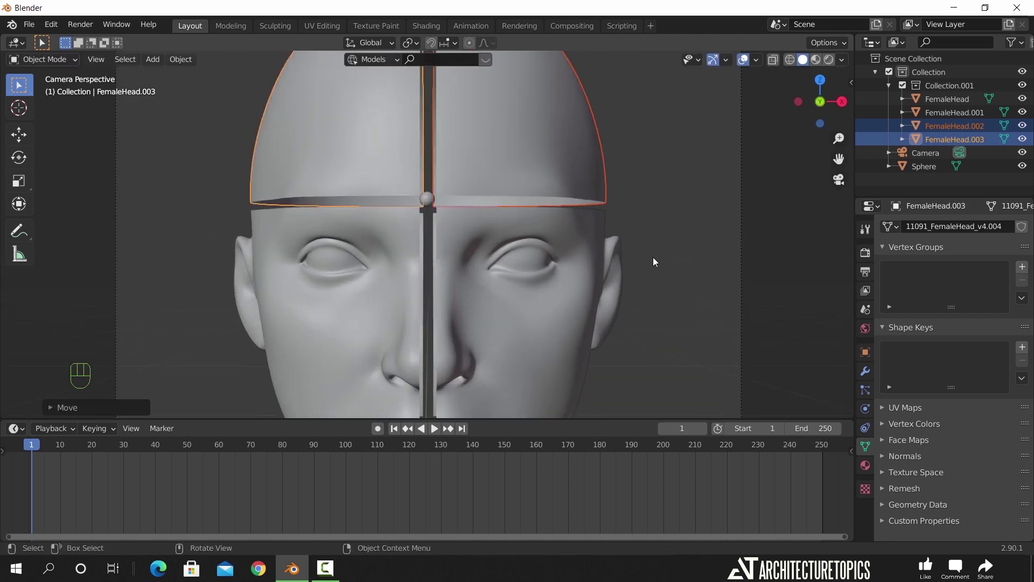
Nudge the two lower head pieces slightly along global Z toward the upper pieces.
{"action": "left_click", "coordinate": [589, 260]}
{"action": "left_click", "coordinate": [396, 274], "text": "shift"}
{"action": "key", "text": "g"}
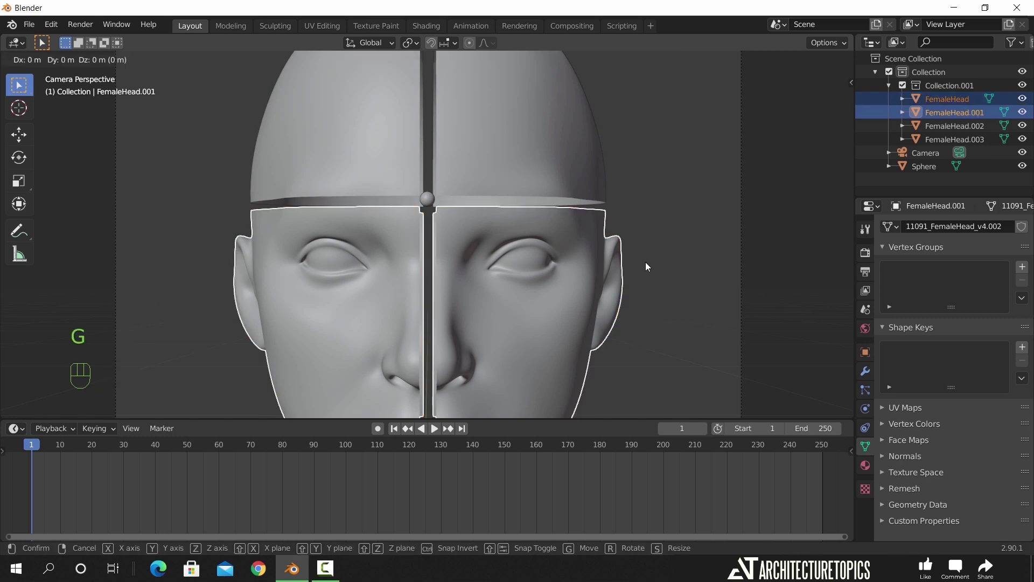
{"action": "key", "text": "z"}
{"action": "left_click", "coordinate": [649, 255]}
Move the upper and lower head pieces on the +X side slightly inward along global X.
{"action": "left_click_drag", "start_coordinate": [652, 142], "coordinate": [605, 270]}
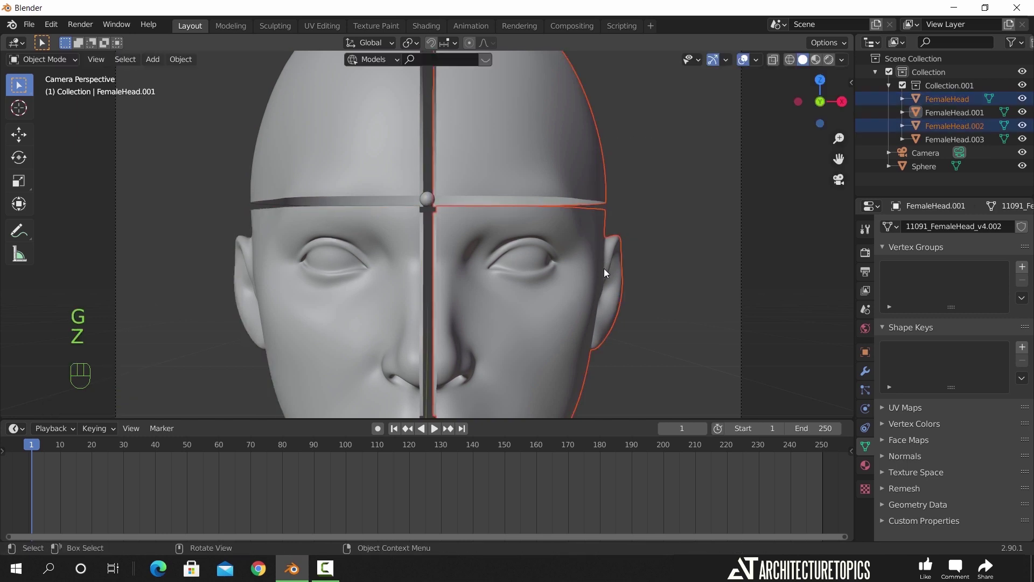
{"action": "key", "text": "g"}
{"action": "key", "text": "x"}
{"action": "left_click", "coordinate": [646, 256]}
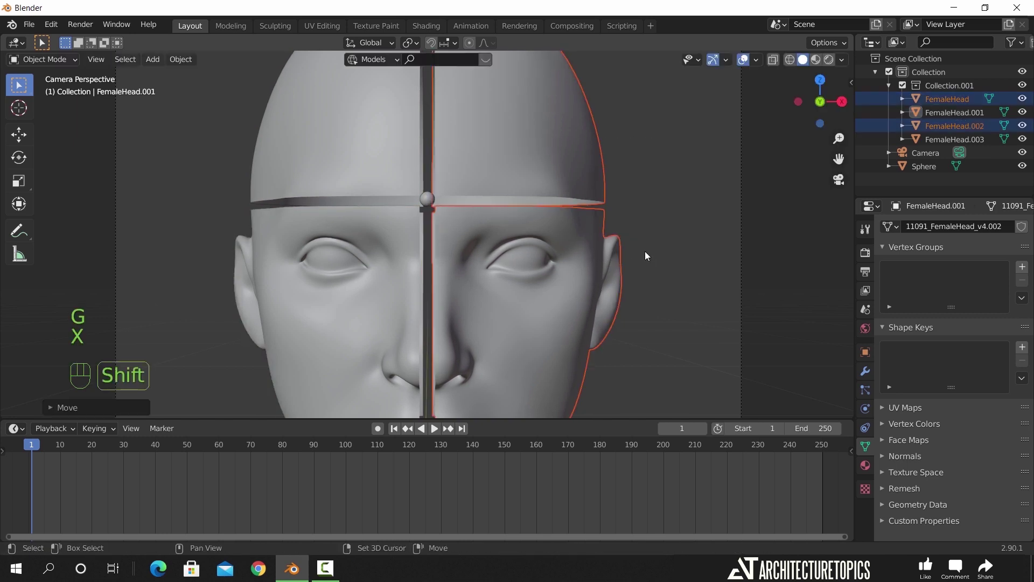
Move the upper and lower head pieces on the -X side slightly inward along global X to narrow the vertical gap.
{"action": "left_click_drag", "start_coordinate": [338, 267], "coordinate": [347, 175]}
{"action": "scroll", "coordinate": [440, 194], "scroll_direction": "up", "scroll_amount": 4}
{"action": "middle_click_drag", "start_coordinate": [517, 233], "coordinate": [512, 306], "text": "shift"}
{"action": "key", "text": "g"}
{"action": "key", "text": "x"}
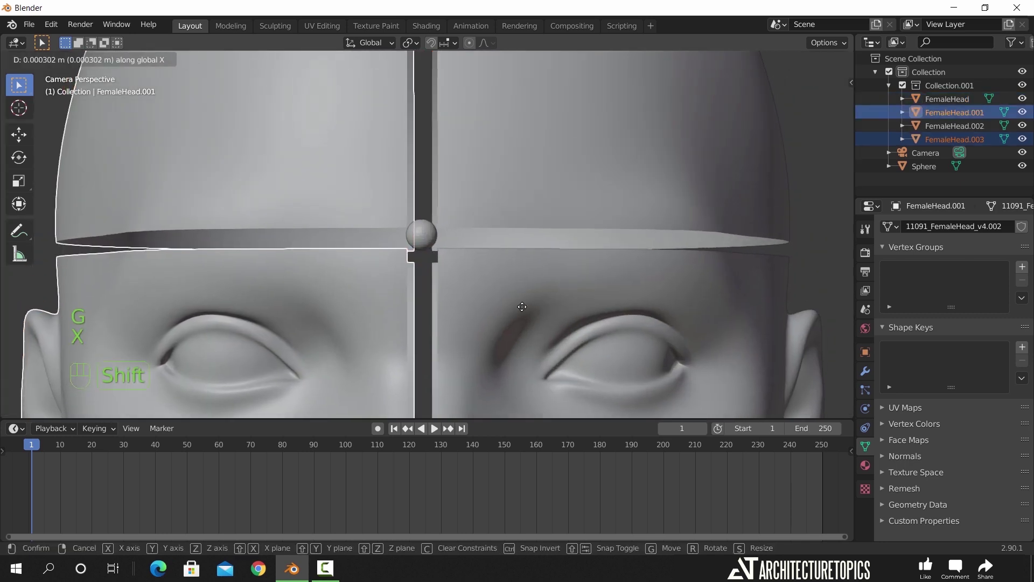
{"action": "left_click", "coordinate": [528, 306]}
{"action": "scroll", "coordinate": [648, 233], "scroll_direction": "down", "scroll_amount": 3}
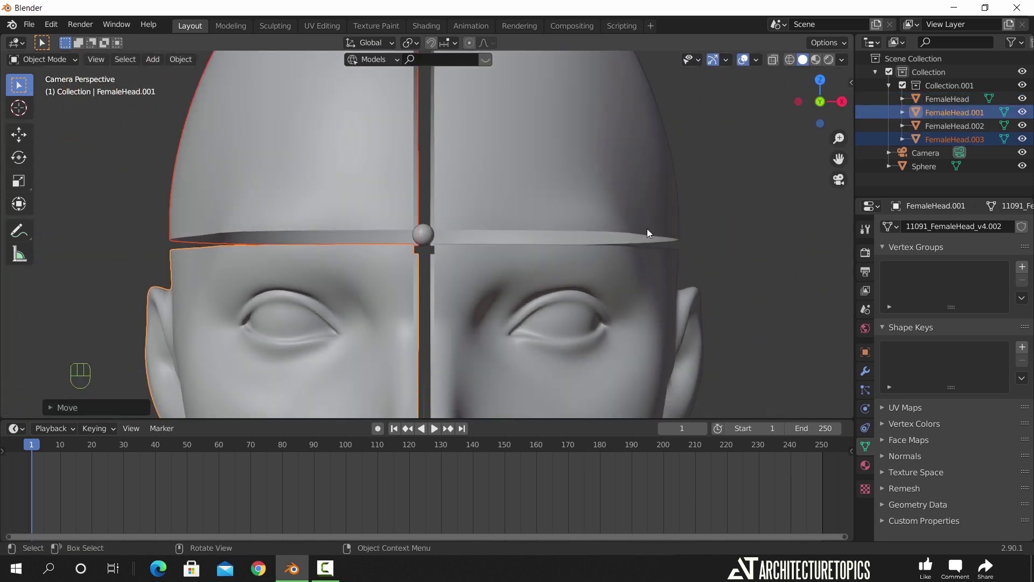
{"action": "left_click", "coordinate": [676, 201]}
Insert a Location, Rotation & Scale keyframe for the sphere at frame 60.
{"action": "scroll", "coordinate": [648, 207], "scroll_direction": "down", "scroll_amount": 4}
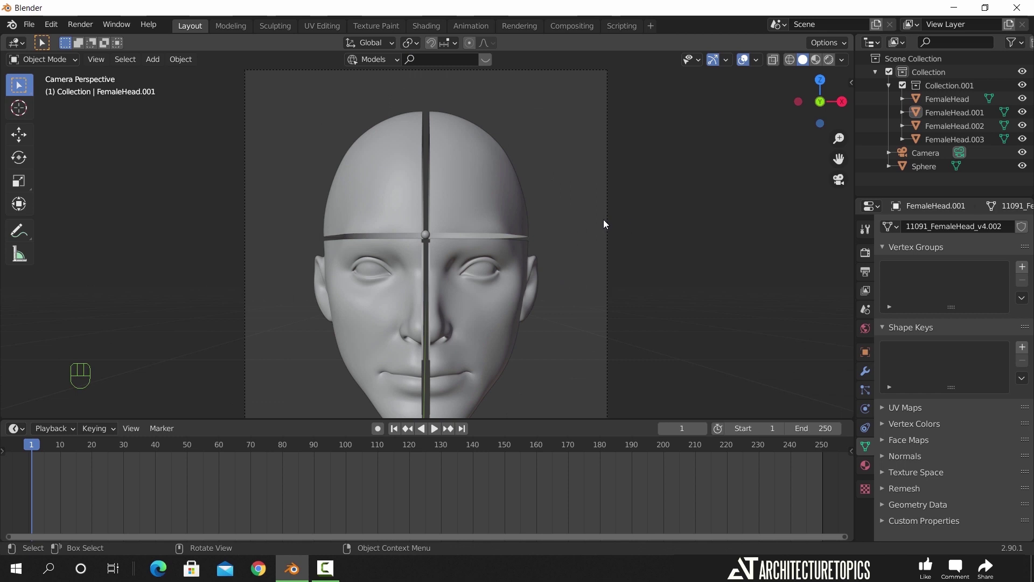
{"action": "scroll", "coordinate": [421, 238], "scroll_direction": "up", "scroll_amount": 4}
{"action": "left_click", "coordinate": [423, 237]}
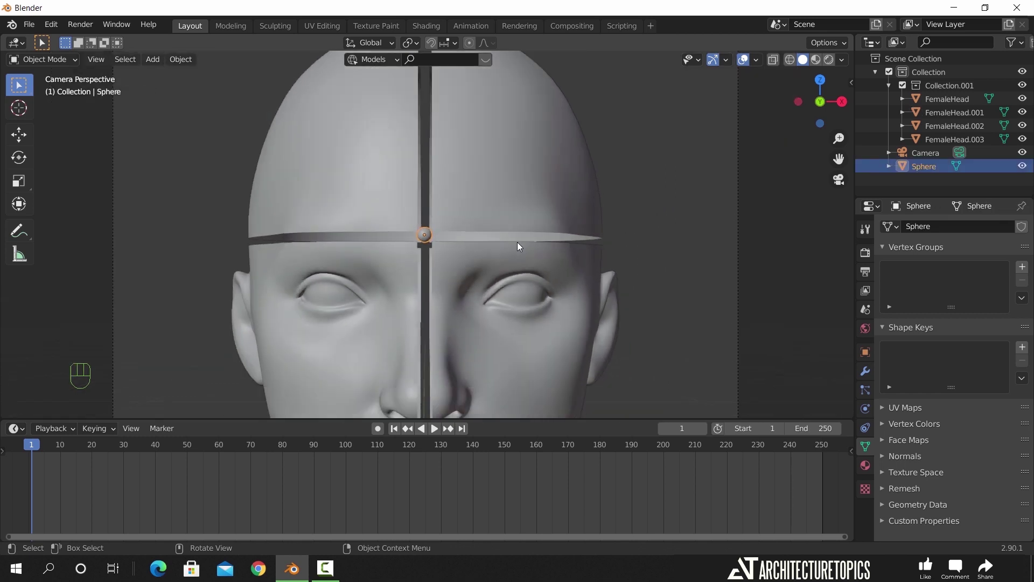
{"action": "scroll", "coordinate": [518, 241], "scroll_direction": "down", "scroll_amount": 4}
{"action": "left_click_drag", "start_coordinate": [204, 442], "coordinate": [219, 444]}
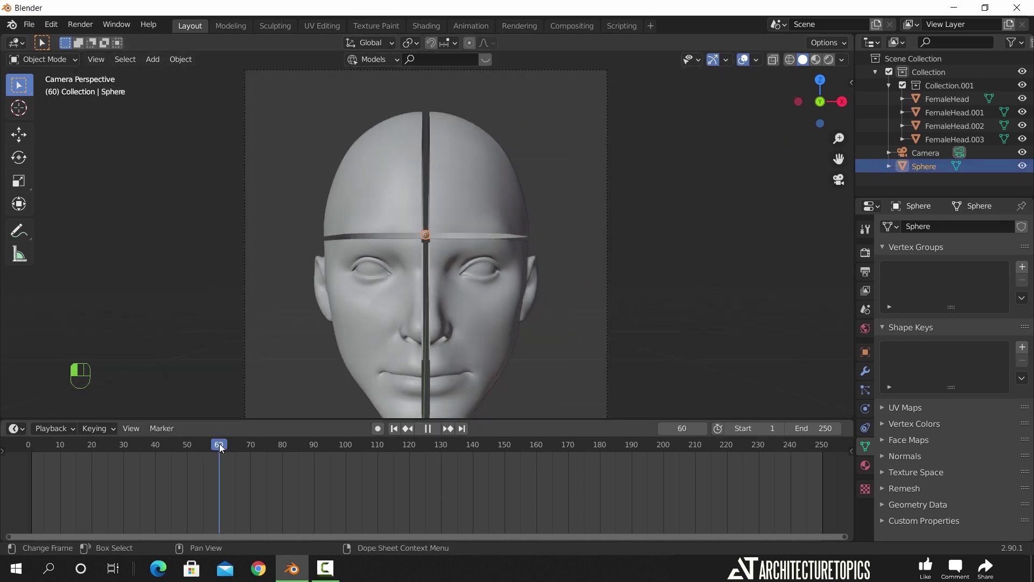
{"action": "middle_click_drag", "start_coordinate": [560, 305], "coordinate": [568, 286], "text": "shift"}
{"action": "key", "text": "i"}
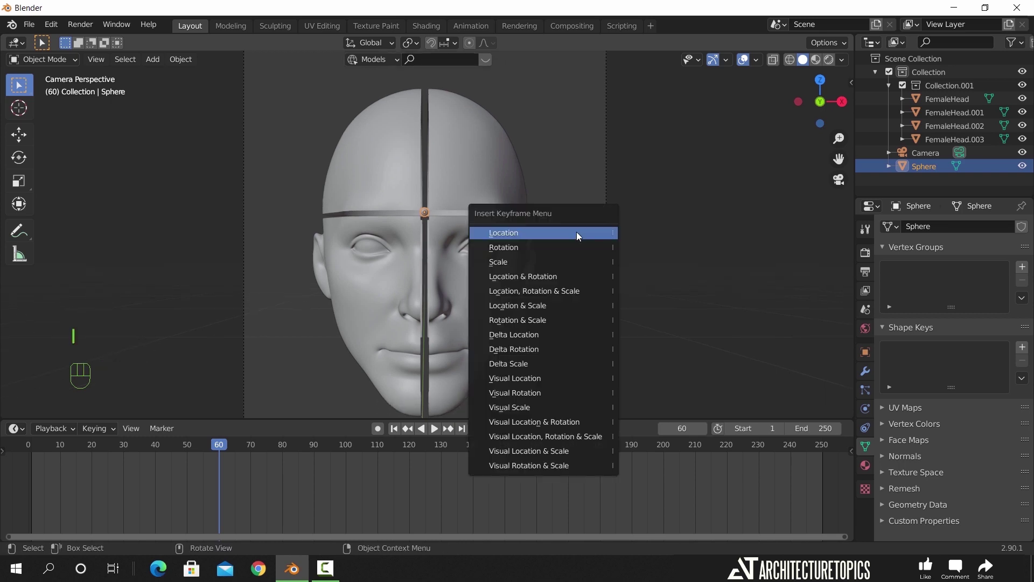
{"action": "left_click", "coordinate": [578, 290]}
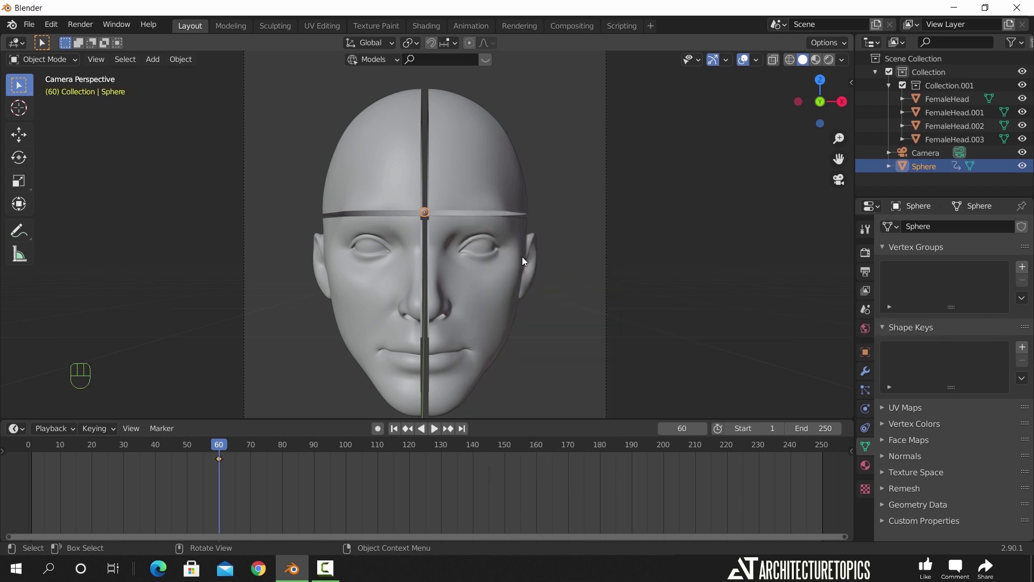
At frame 1, move the sphere out in front of the face along negative Y and raise it along Z, outside the camera's view.
{"action": "left_click", "coordinate": [394, 428]}
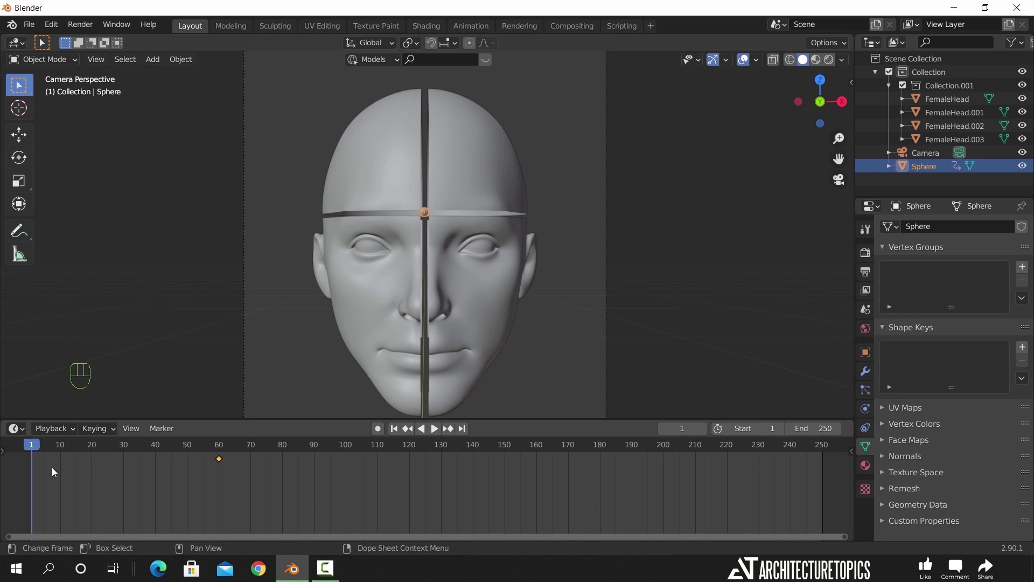
{"action": "middle_click_drag", "start_coordinate": [458, 296], "coordinate": [398, 283]}
{"action": "key", "text": "KP_3"}
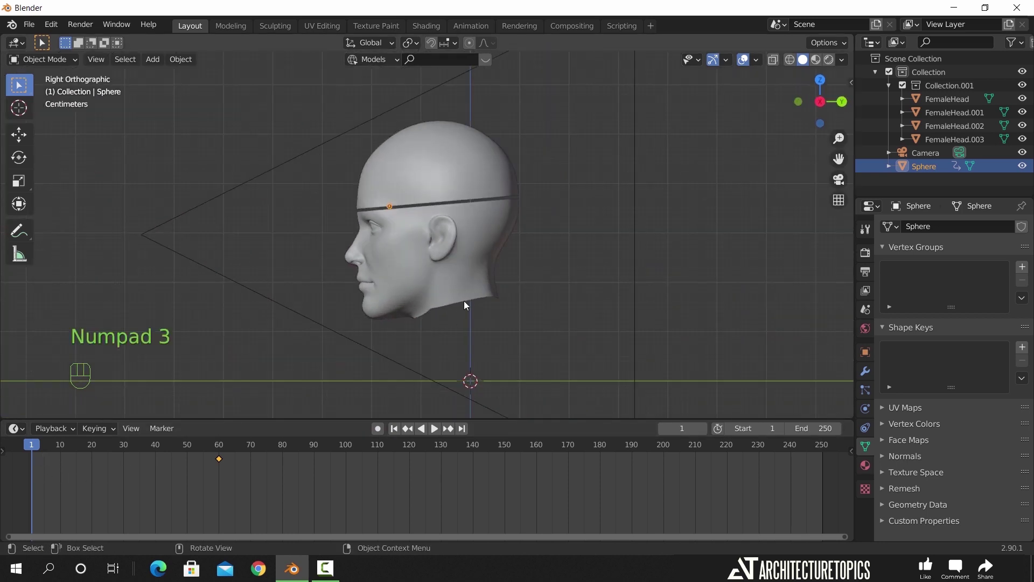
{"action": "key", "text": "g"}
{"action": "key", "text": "y"}
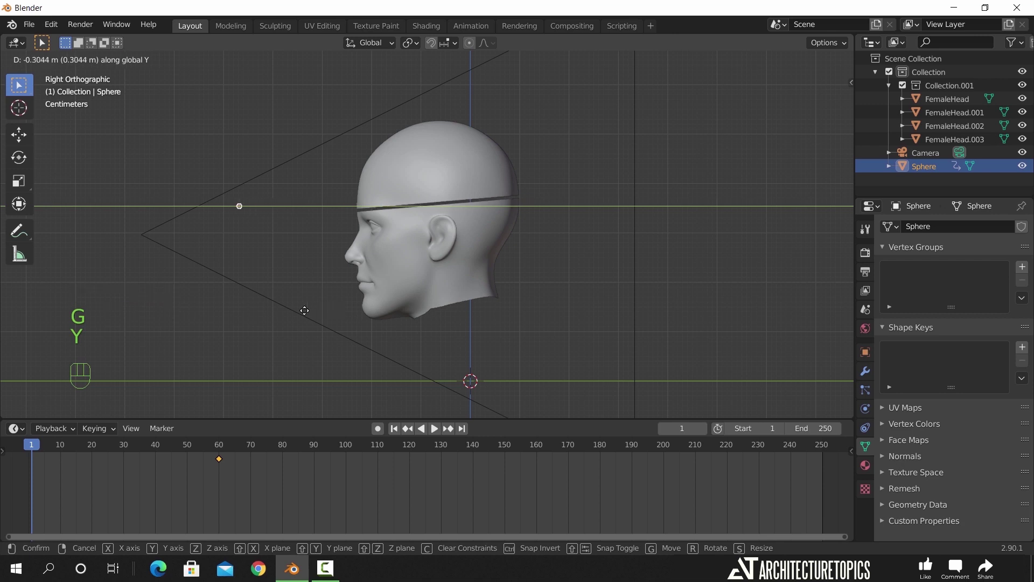
{"action": "left_click", "coordinate": [289, 309]}
{"action": "key", "text": "g"}
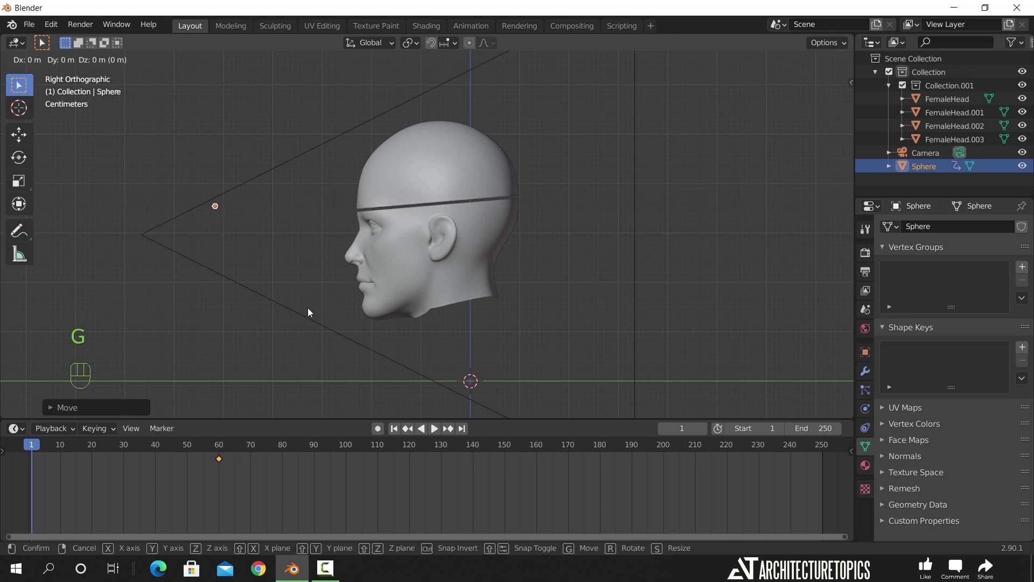
{"action": "key", "text": "z"}
{"action": "left_click", "coordinate": [310, 284]}
{"action": "key", "text": "g"}
{"action": "key", "text": "y"}
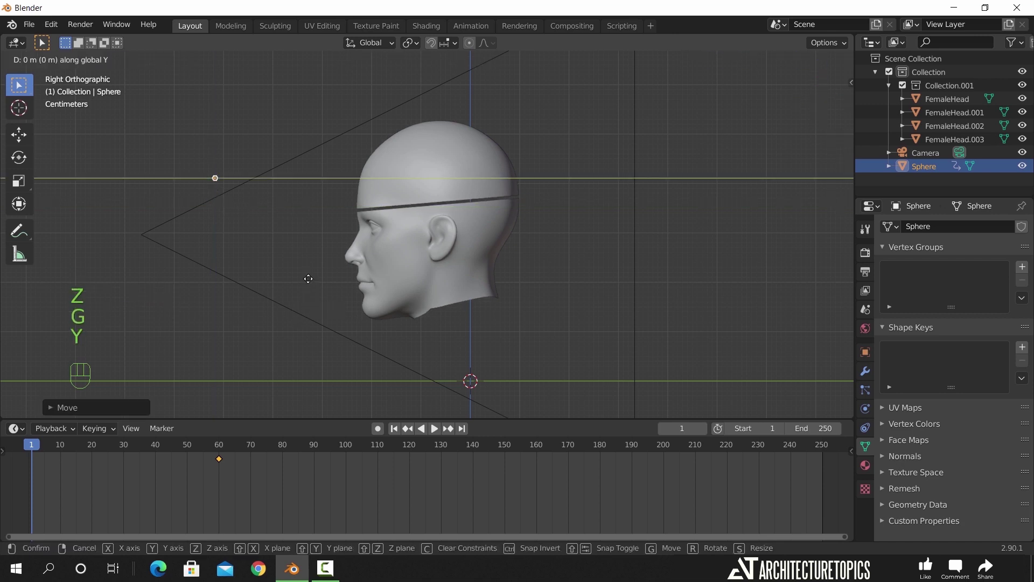
{"action": "left_click", "coordinate": [270, 267]}
Scale the sphere up slightly and insert a Location, Rotation & Scale keyframe at frame 1.
{"action": "middle_click_drag", "start_coordinate": [271, 264], "coordinate": [381, 285], "text": "shift"}
{"action": "scroll", "coordinate": [344, 271], "scroll_direction": "up", "scroll_amount": 4}
{"action": "key", "text": "s"}
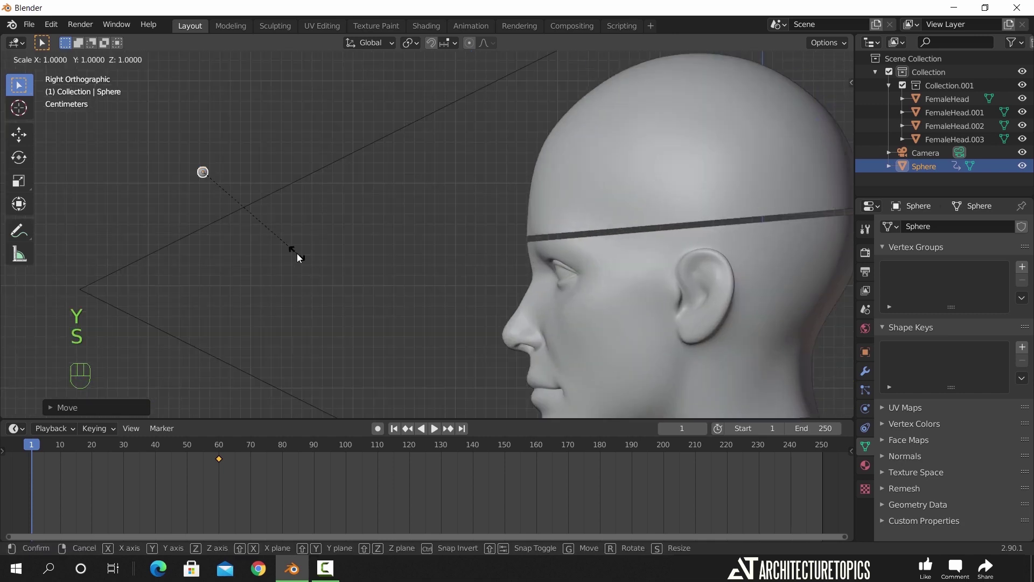
{"action": "left_click", "coordinate": [377, 297]}
{"action": "key", "text": "i"}
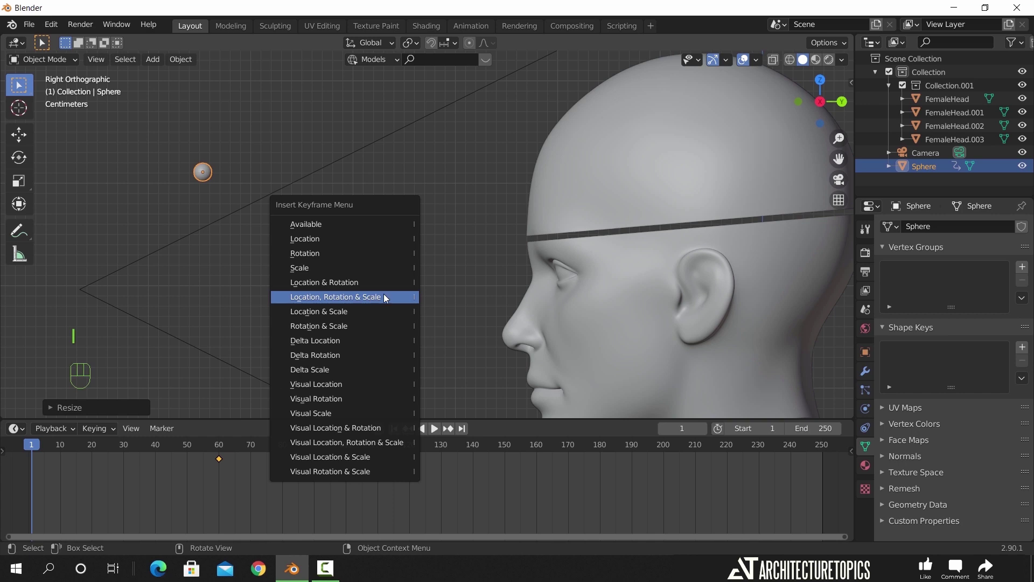
{"action": "left_click", "coordinate": [385, 297]}
Play back the sphere's flight into the head from the side view and through the camera.
{"action": "scroll", "coordinate": [380, 290], "scroll_direction": "down", "scroll_amount": 3}
{"action": "key", "text": "space"}
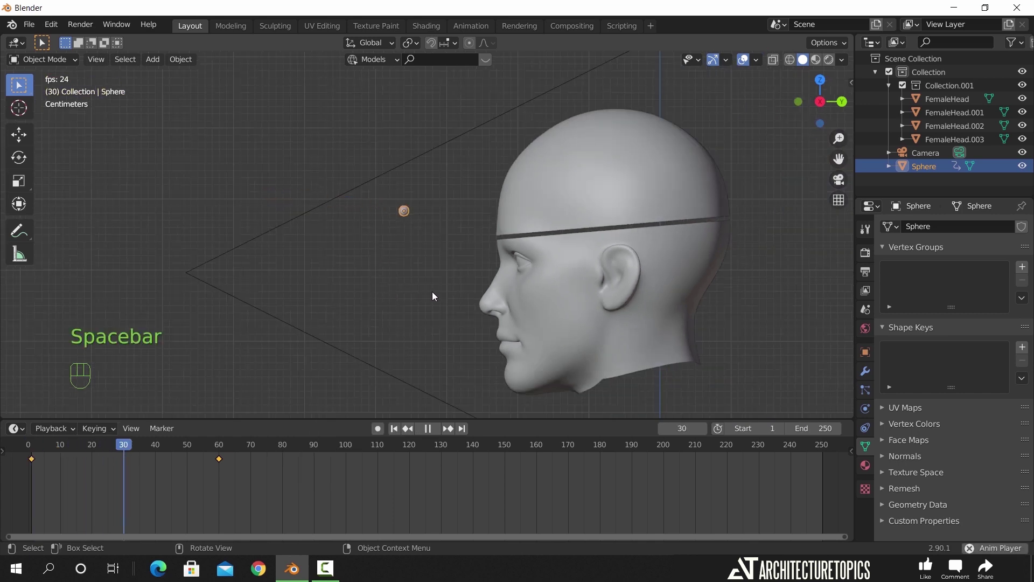
{"action": "key", "text": "space"}
{"action": "key", "text": "KP_0"}
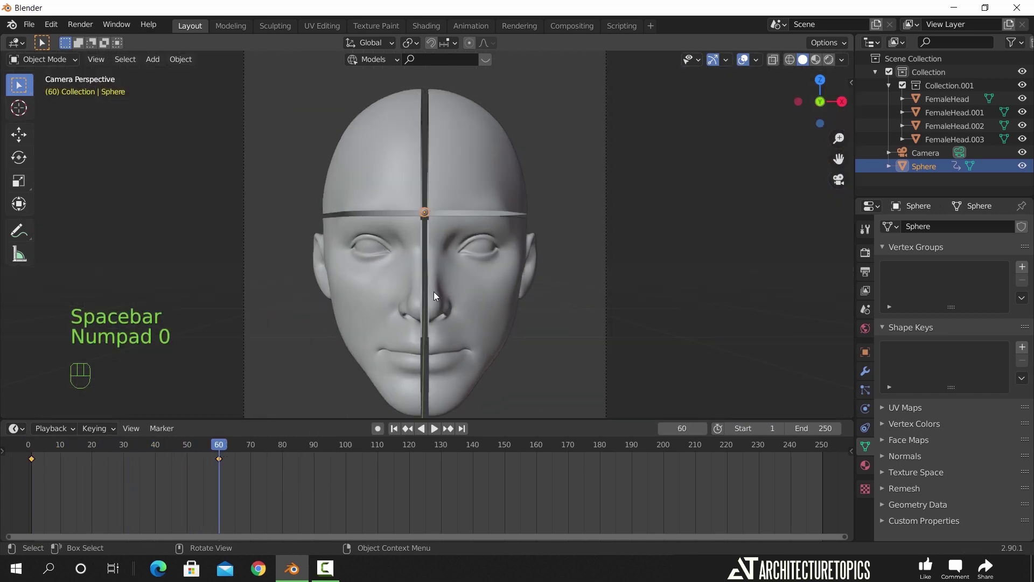
{"action": "left_click", "coordinate": [394, 428]}
{"action": "scroll", "coordinate": [494, 316], "scroll_direction": "down", "scroll_amount": 2}
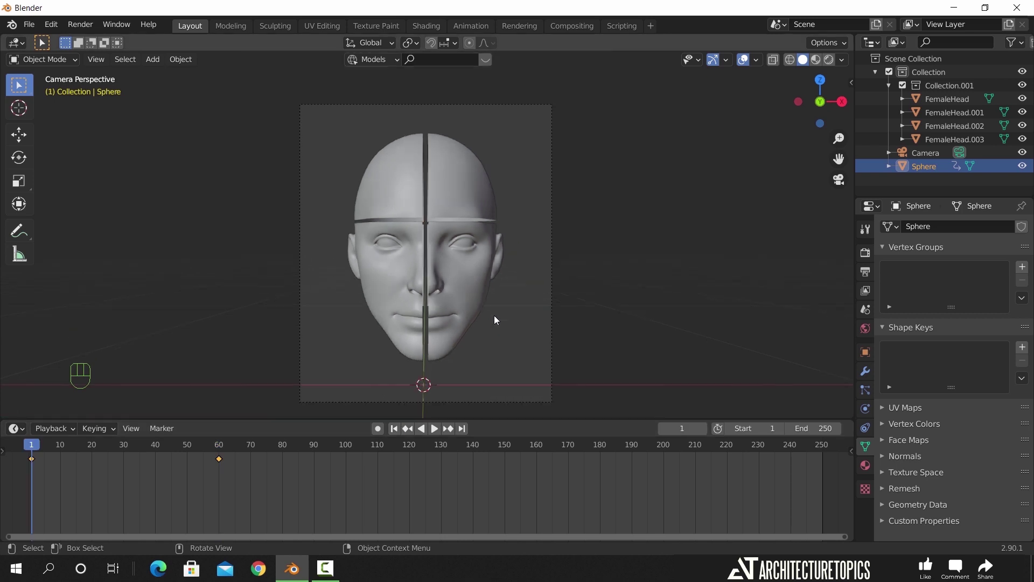
{"action": "key", "text": "space"}
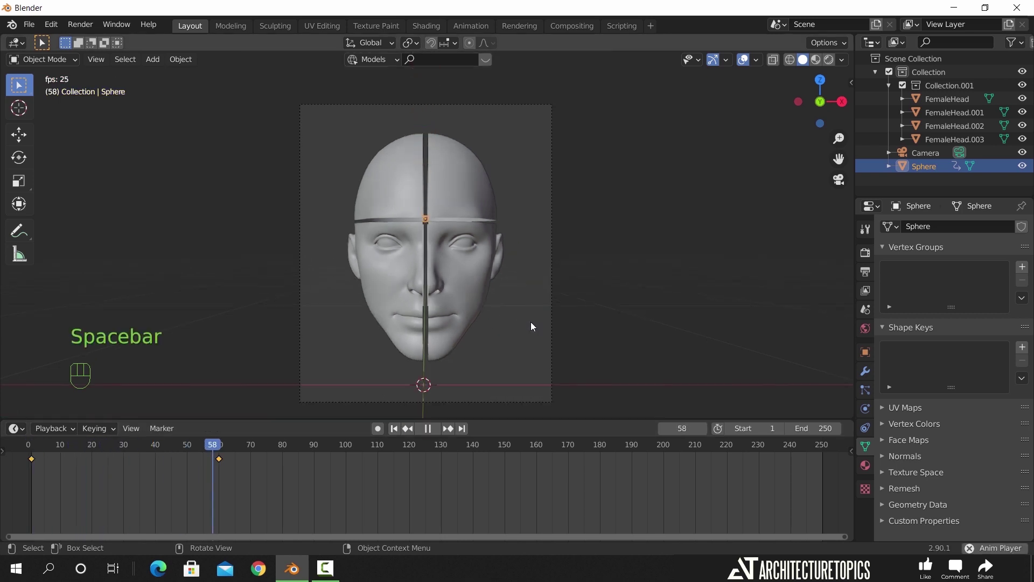
{"action": "key", "text": "space"}
At frame 24, lower the sphere slightly along global Z and insert a Location, Rotation & Scale keyframe.
{"action": "key", "text": "KP_3"}
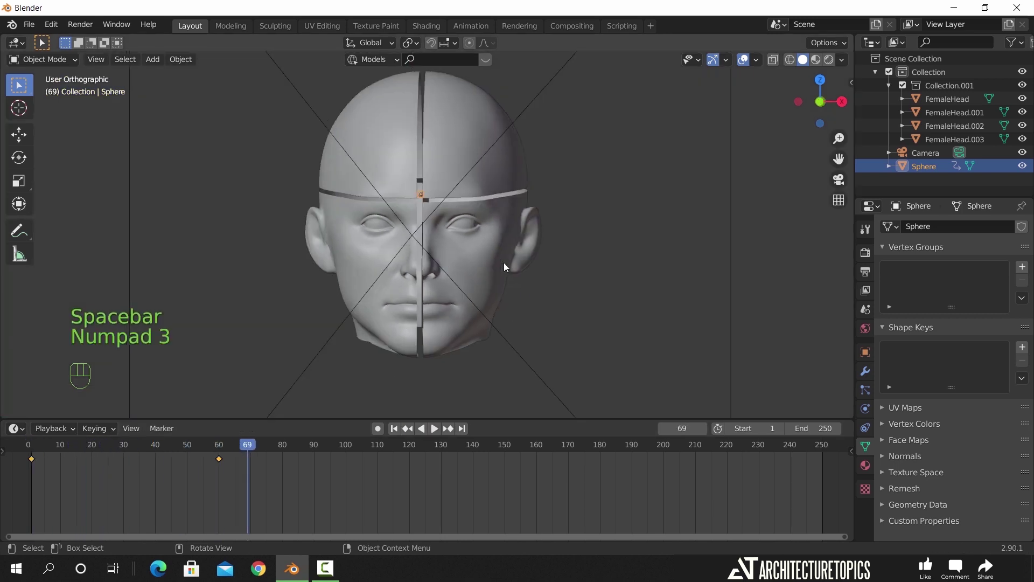
{"action": "scroll", "coordinate": [256, 447], "scroll_direction": "down", "scroll_amount": 1}
{"action": "left_click_drag", "start_coordinate": [226, 453], "coordinate": [130, 480]}
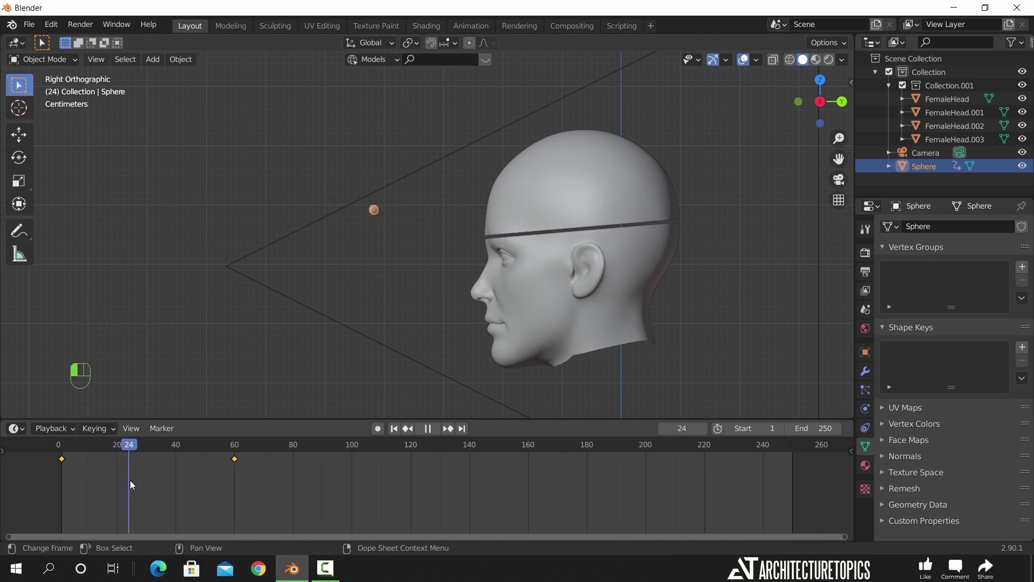
{"action": "key", "text": "g"}
{"action": "key", "text": "z"}
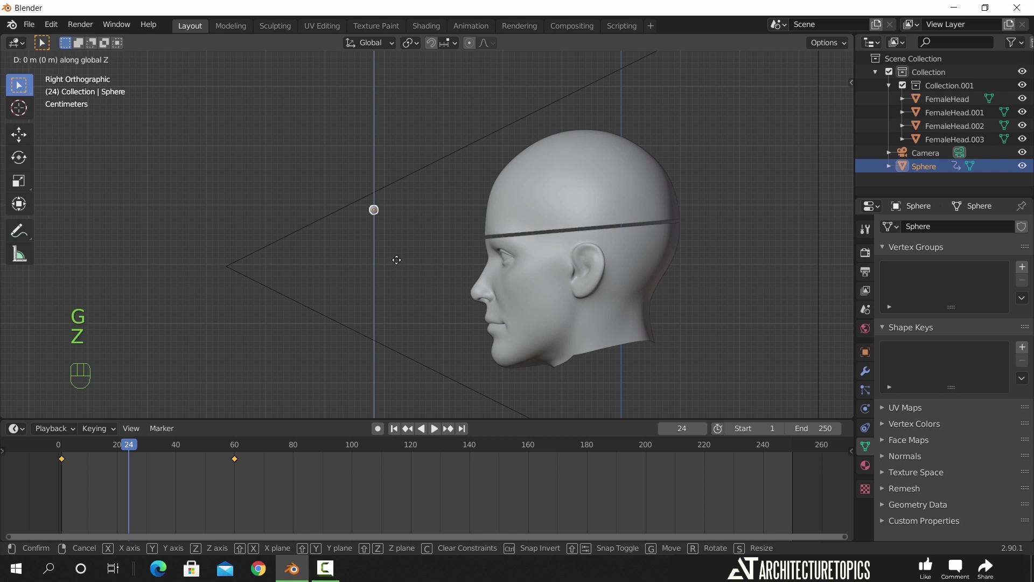
{"action": "left_click", "coordinate": [397, 263]}
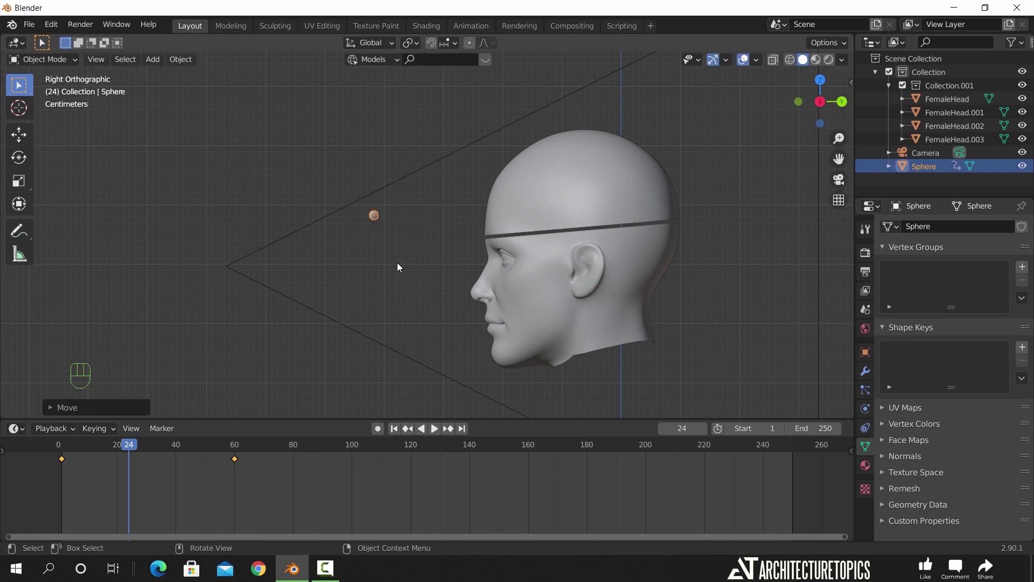
{"action": "key", "text": "i"}
{"action": "left_click", "coordinate": [397, 263]}
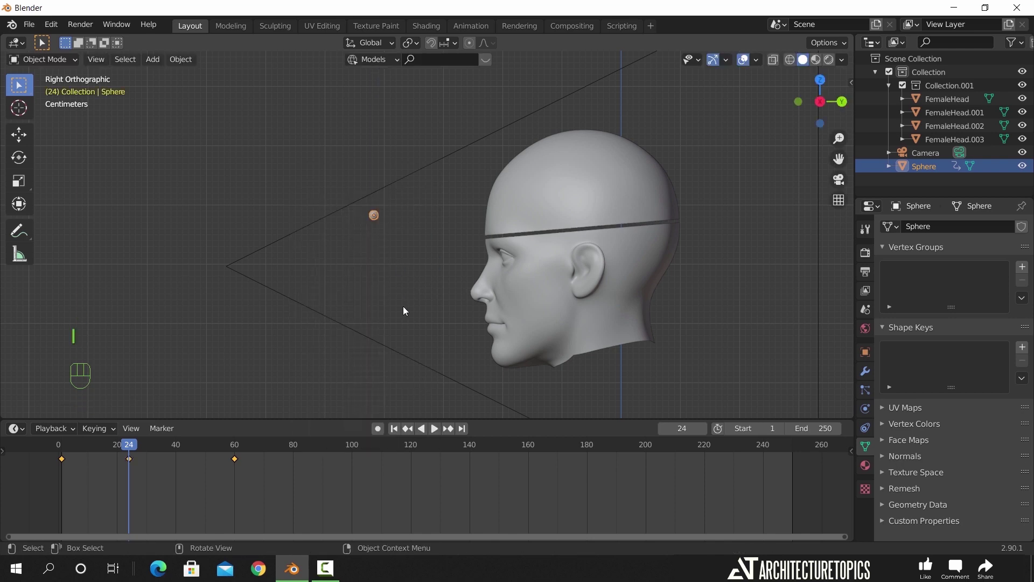
Replay the sphere animation from frame 1 in the side view and through the camera to check its path.
{"action": "key", "text": "shift+Left"}
{"action": "key", "text": "space"}
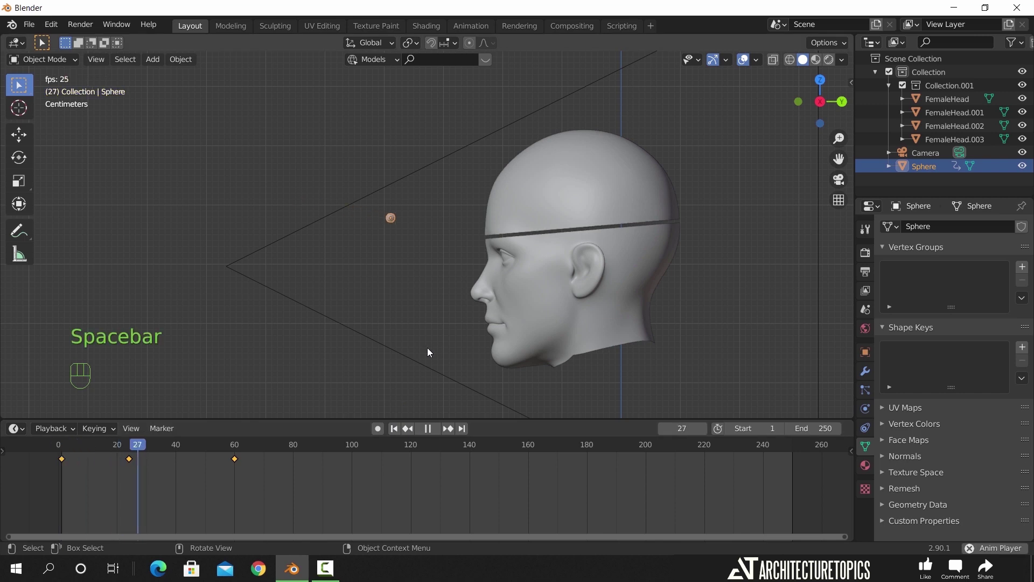
{"action": "key", "text": "space"}
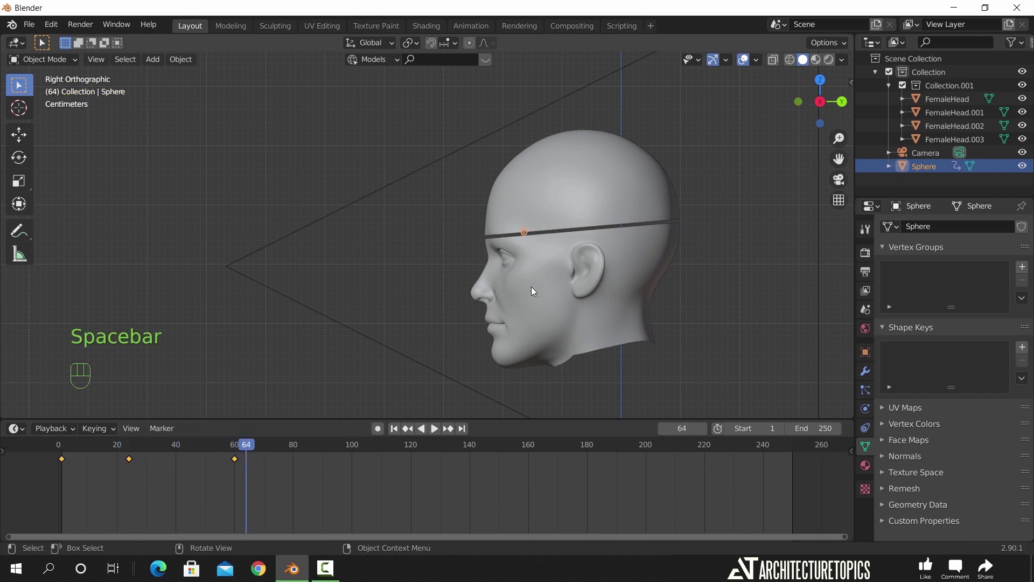
{"action": "key", "text": "KP_0"}
{"action": "key", "text": "shift+Left"}
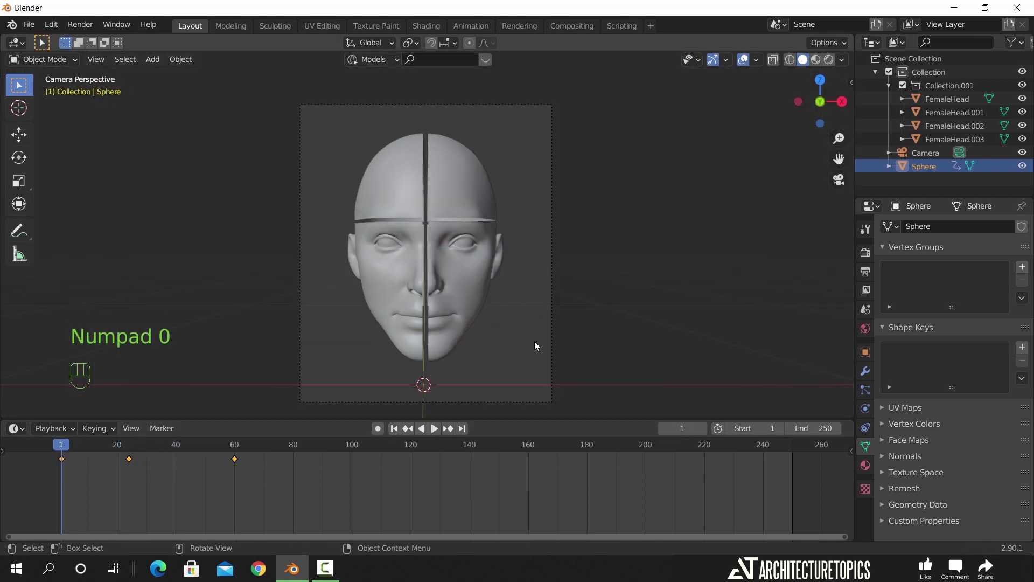
{"action": "key", "text": "space"}
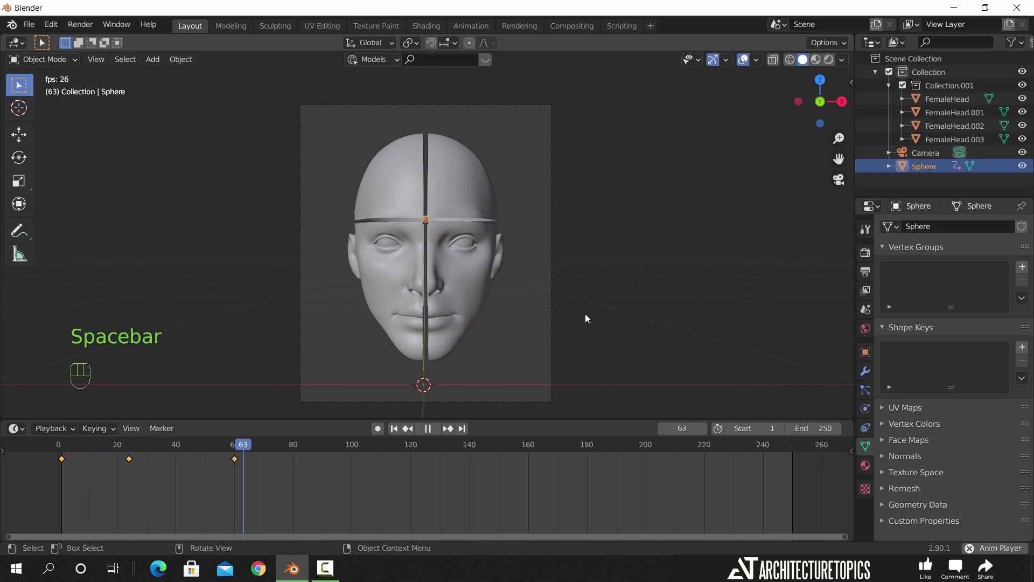
{"action": "key", "text": "space"}
Return to frame 60 in a close camera view of the sphere at the gap crossing.
{"action": "middle_click_drag", "start_coordinate": [494, 238], "coordinate": [418, 276]}
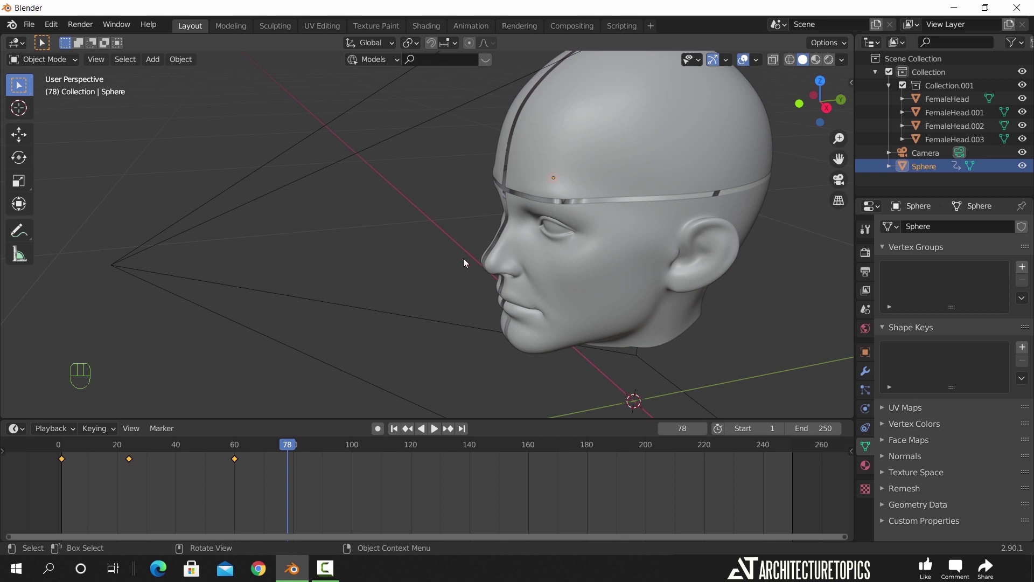
{"action": "key", "text": "KP_0"}
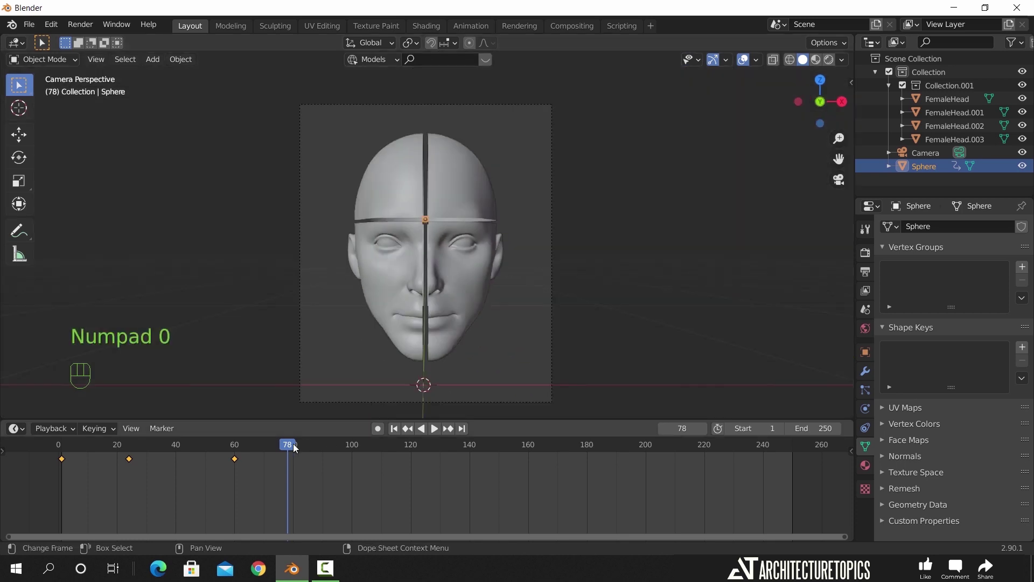
{"action": "left_click_drag", "start_coordinate": [239, 456], "coordinate": [236, 451]}
{"action": "scroll", "coordinate": [411, 258], "scroll_direction": "up", "scroll_amount": 5}
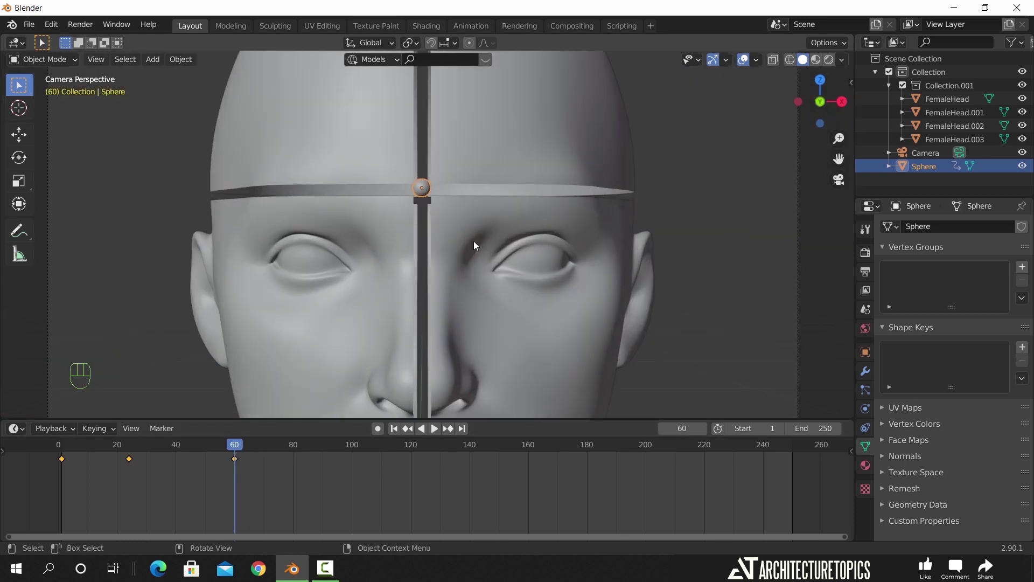
{"action": "key", "text": "g"}
{"action": "key", "text": "y"}
{"action": "key", "text": "Escape"}
{"action": "key", "text": "g"}
{"action": "key", "text": "y"}
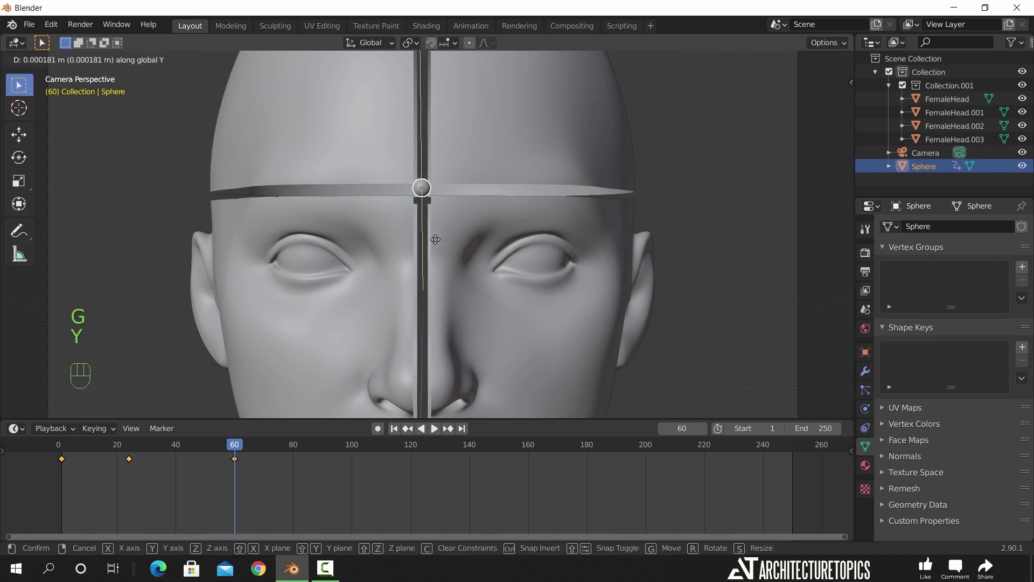
{"action": "key", "text": "Escape"}
Move the sphere deeper into the head along positive global Y at frame 60.
{"action": "middle_click_drag", "start_coordinate": [507, 249], "coordinate": [540, 286]}
{"action": "key", "text": "g"}
{"action": "key", "text": "y"}
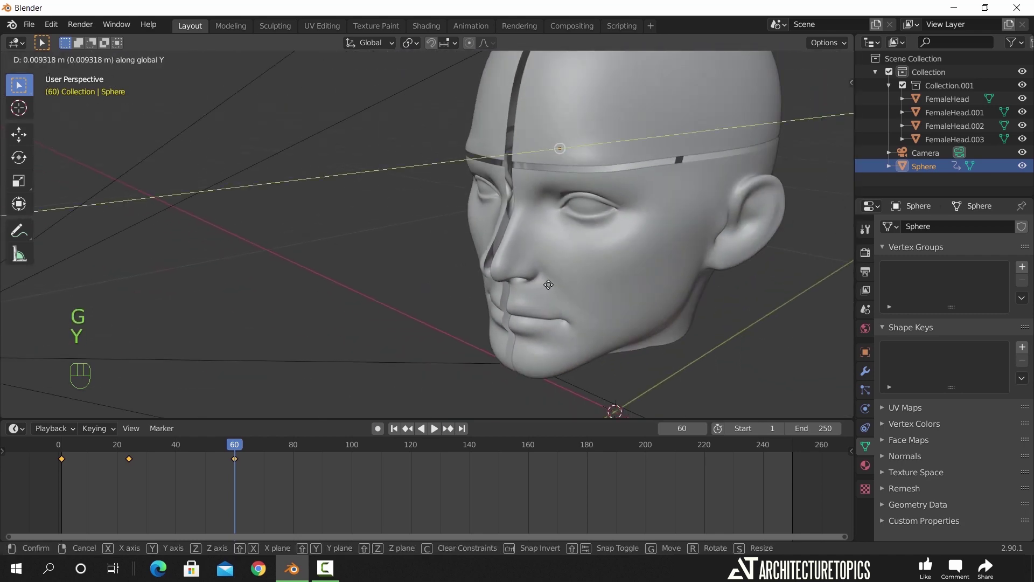
{"action": "left_click", "coordinate": [598, 278]}
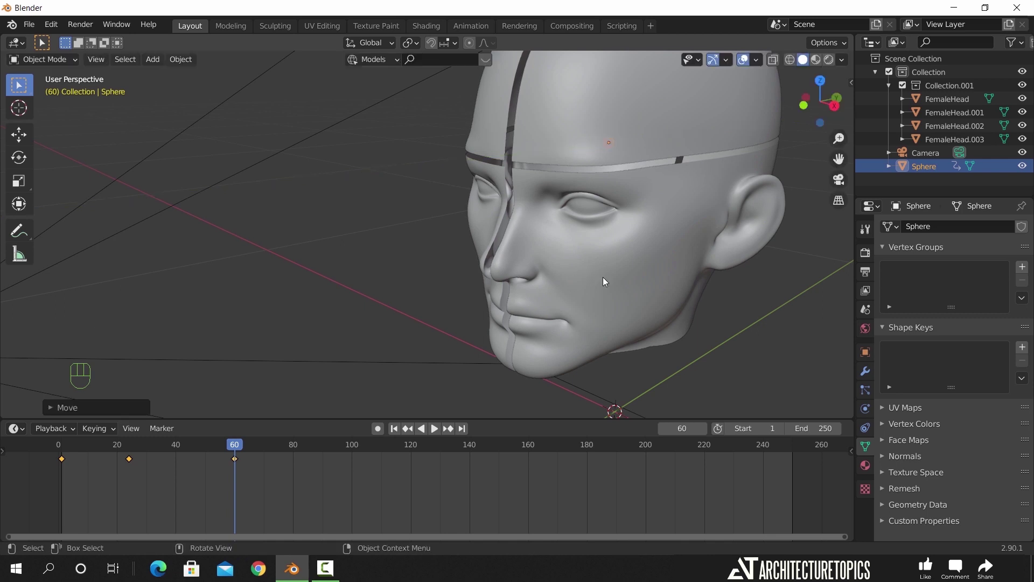
Adjust the sphere slightly along global Z to centre it at the gap crossing as seen through the camera.
{"action": "key", "text": "KP_0"}
{"action": "key", "text": "g"}
{"action": "key", "text": "z"}
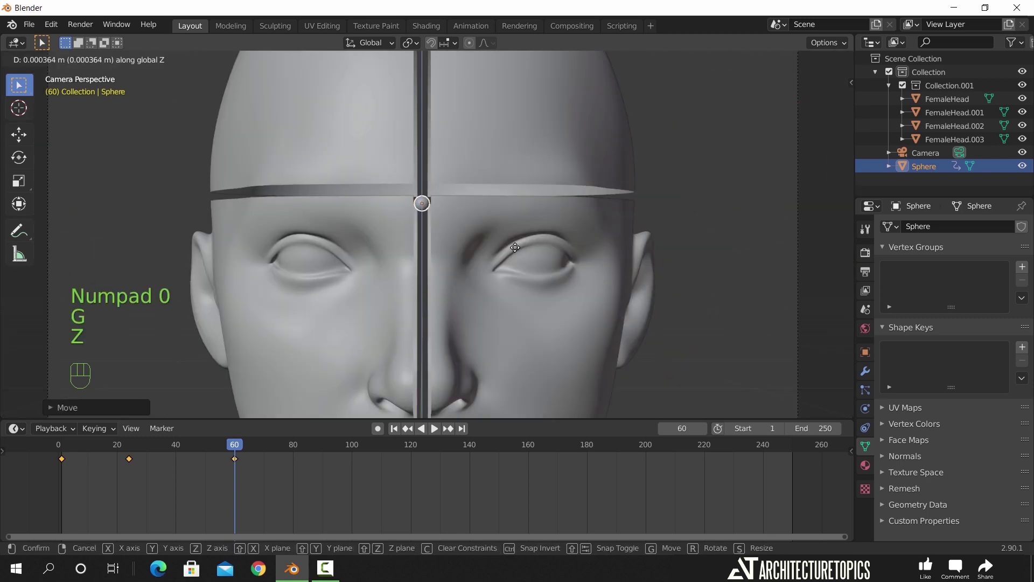
{"action": "left_click", "coordinate": [515, 237]}
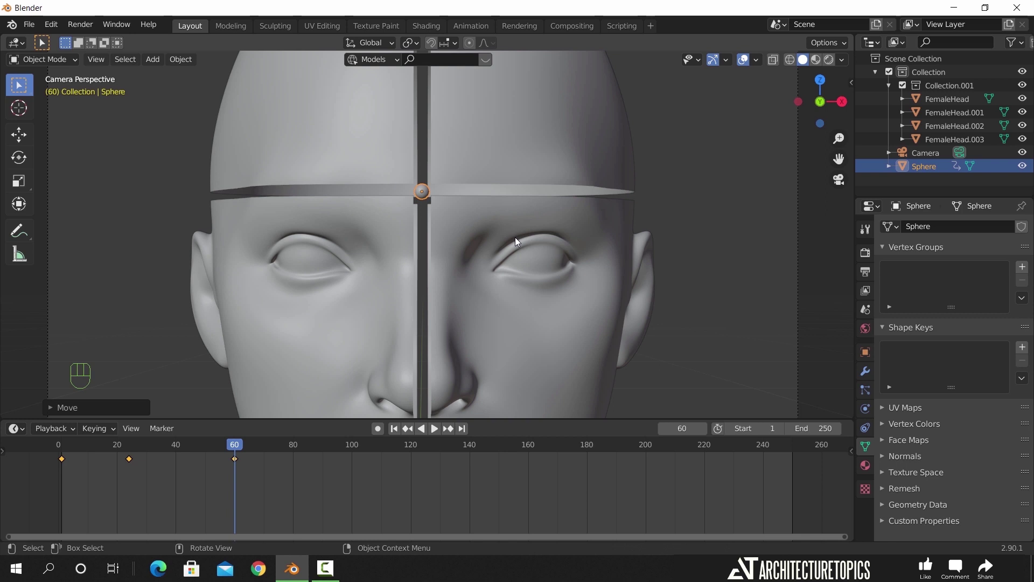
{"action": "key", "text": "g"}
{"action": "key", "text": "z"}
{"action": "left_click", "coordinate": [515, 241]}
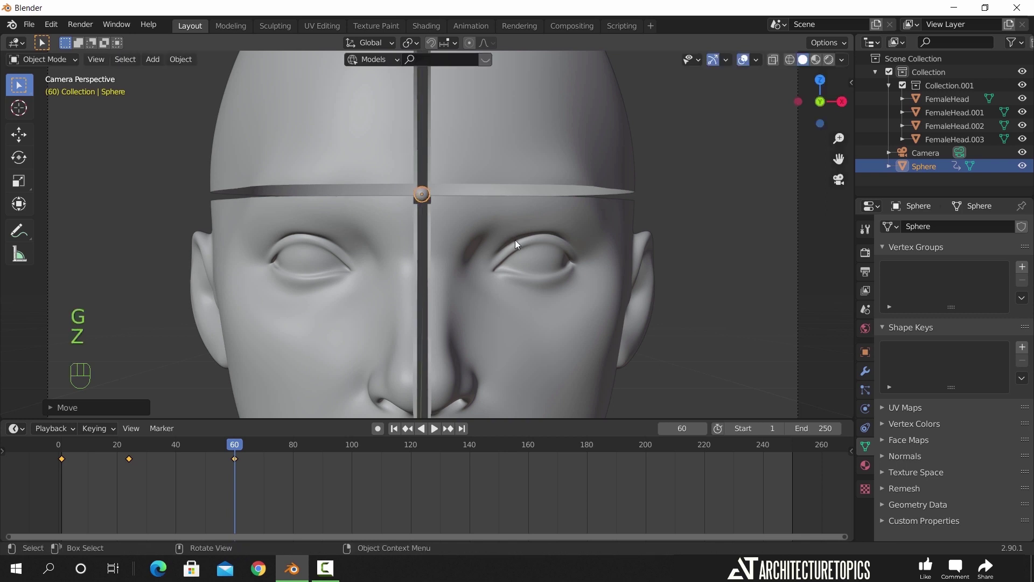
Replace the sphere's Location, Rotation & Scale keyframe at frame 60 and go back to frame 1.
{"action": "key", "text": "i"}
{"action": "left_click", "coordinate": [515, 241]}
{"action": "left_click", "coordinate": [394, 428]}
{"action": "scroll", "coordinate": [461, 306], "scroll_direction": "down", "scroll_amount": 4}
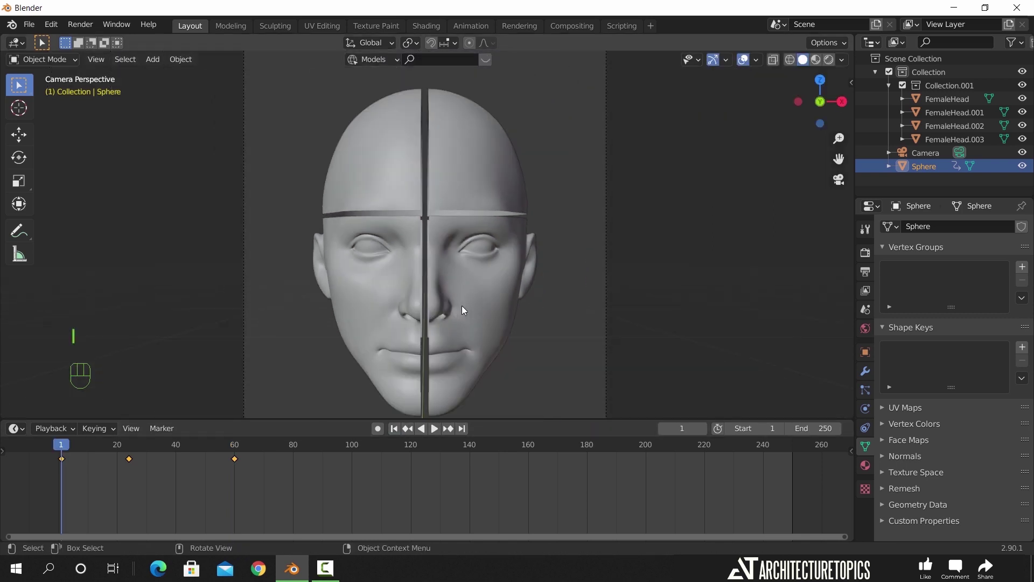
Play back the sphere's flight into the gap crossing in camera view, stop, and return to frame 60.
{"action": "scroll", "coordinate": [463, 310], "scroll_direction": "down", "scroll_amount": 2}
{"action": "key", "text": "space"}
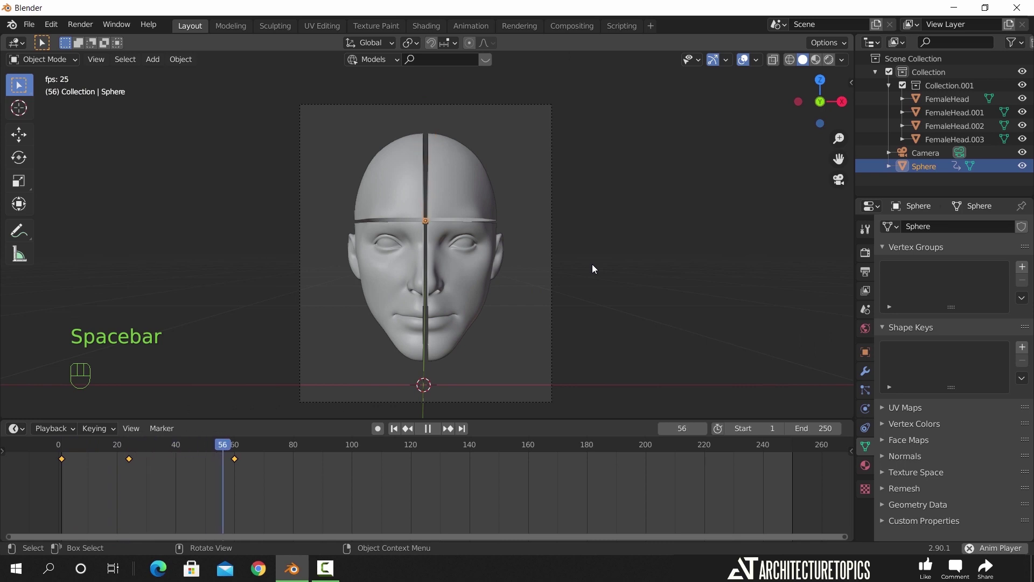
{"action": "key", "text": "space"}
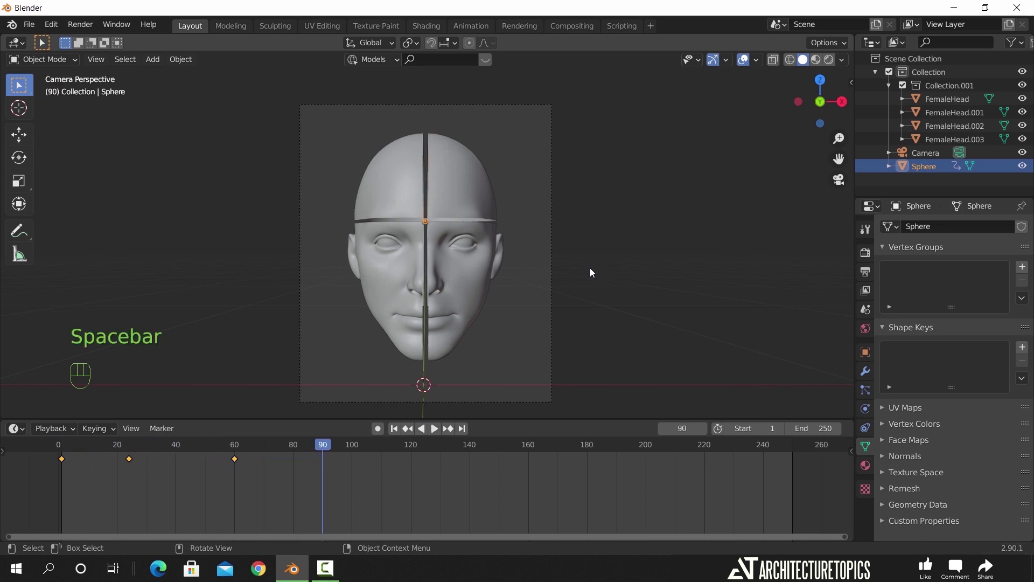
{"action": "left_click_drag", "start_coordinate": [318, 439], "coordinate": [235, 448]}
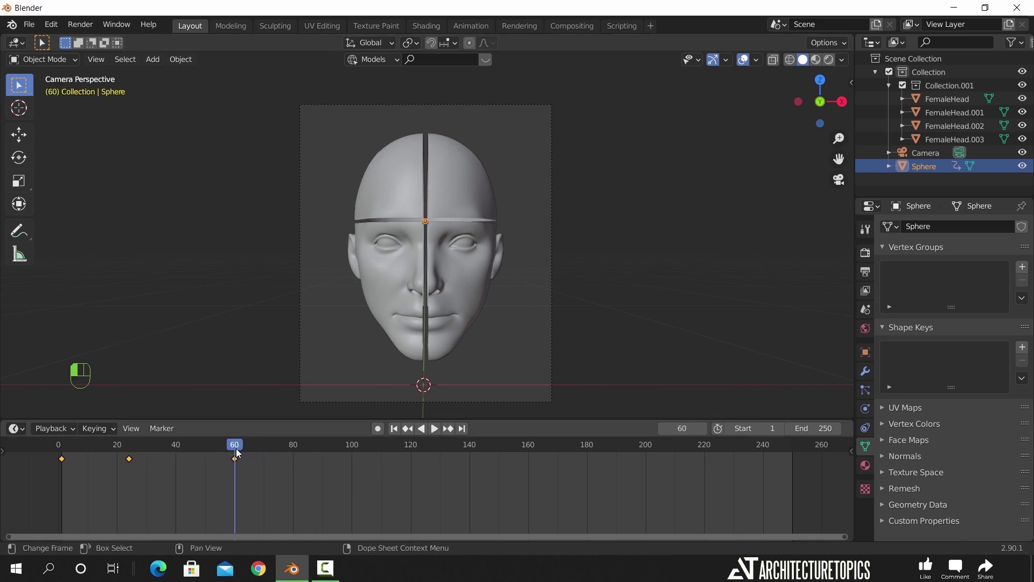
Number the head pieces with annotations: 1 on the lower right, 2 on the lower left, 3 on the upper right and 4 on the upper left.
{"action": "left_click", "coordinate": [469, 210]}
{"action": "left_click", "coordinate": [476, 256]}
{"action": "left_click", "coordinate": [388, 249]}
{"action": "left_click", "coordinate": [387, 196]}
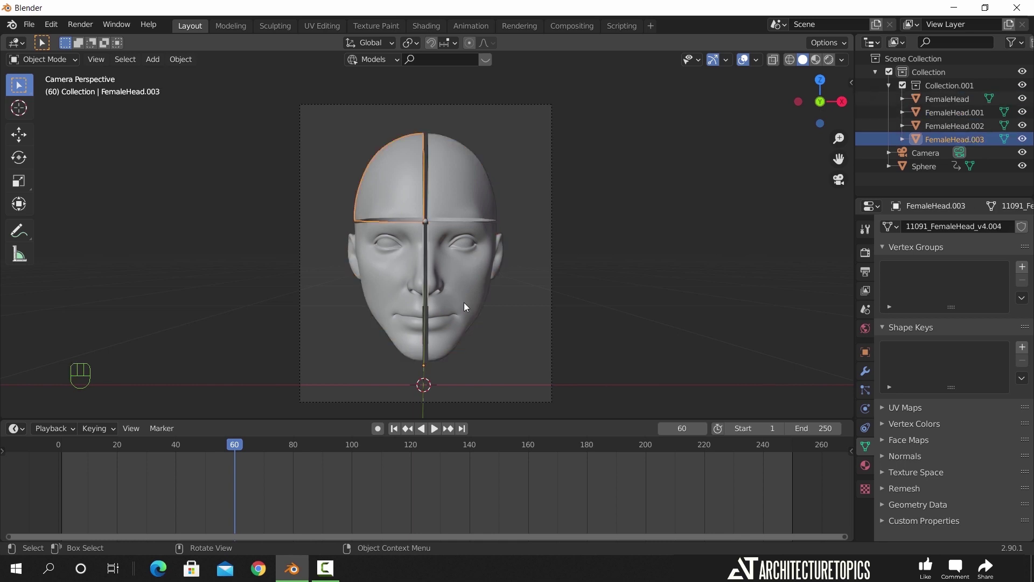
{"action": "left_click", "coordinate": [20, 230]}
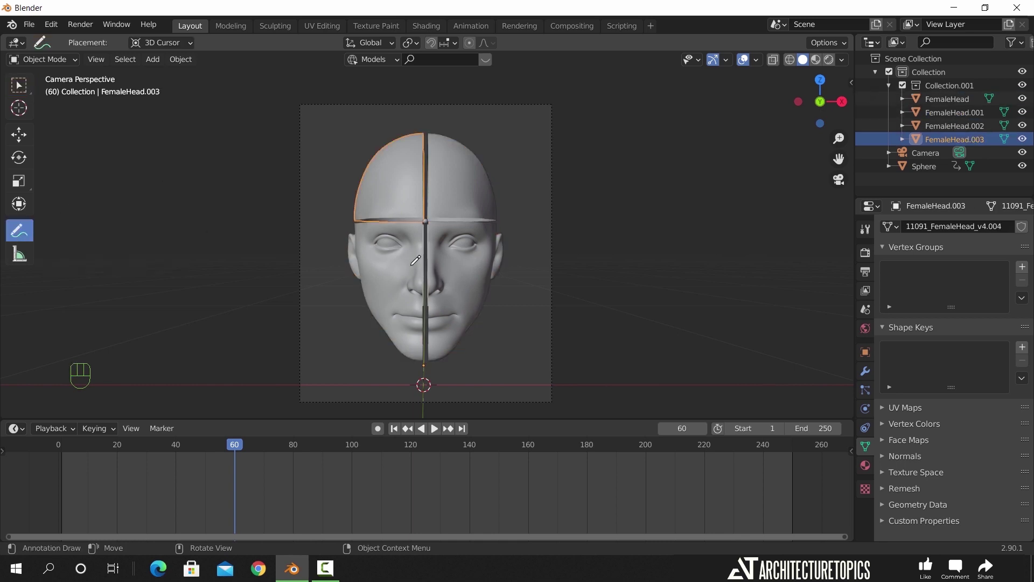
{"action": "left_click", "coordinate": [463, 259]}
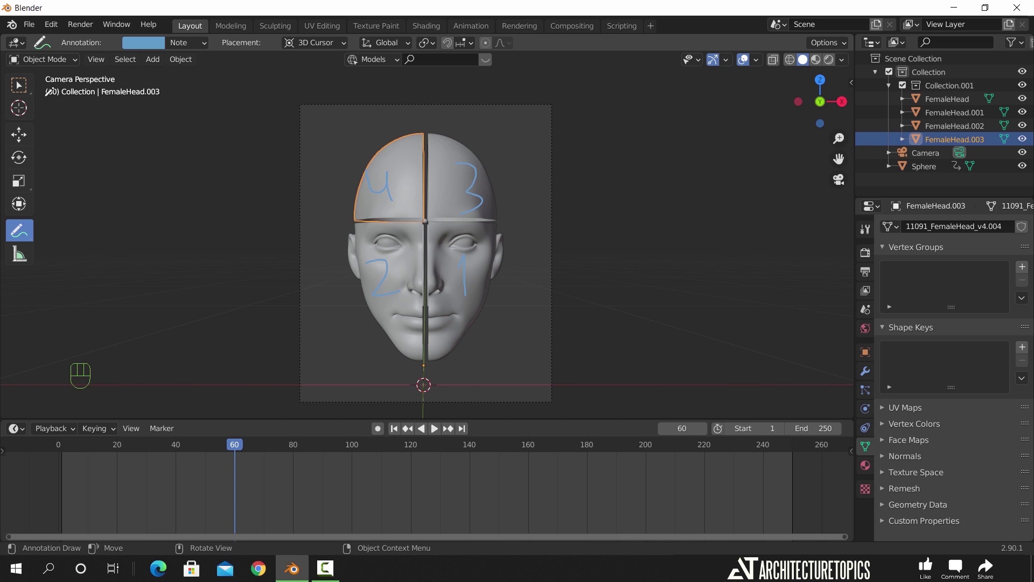
Delete the annotation numbers from the head and hide the 3D view's sidebar again.
{"action": "key", "text": "w"}
{"action": "key", "text": "n"}
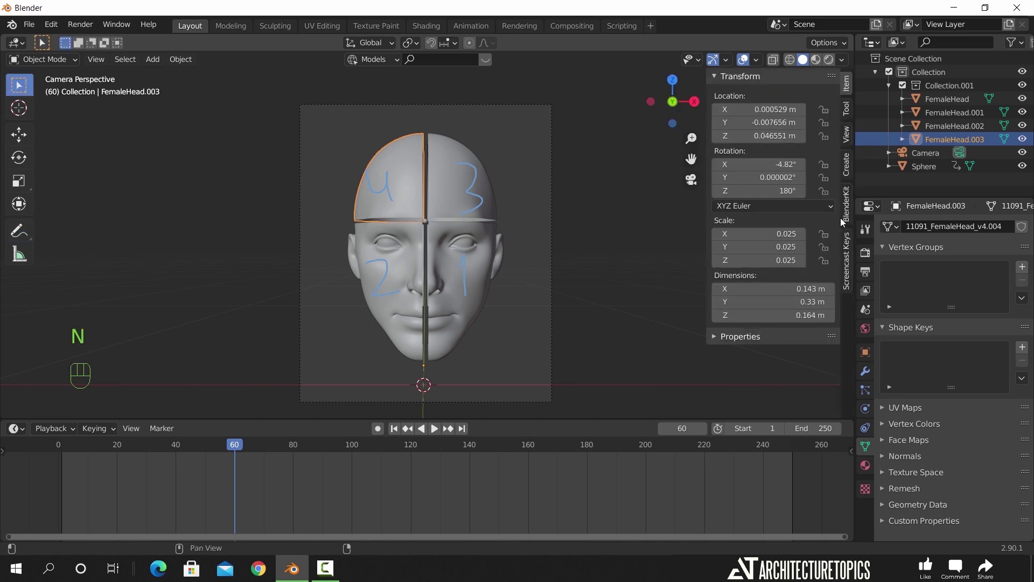
{"action": "left_click", "coordinate": [847, 164]}
{"action": "left_click", "coordinate": [846, 135]}
{"action": "scroll", "coordinate": [742, 346], "scroll_direction": "down", "scroll_amount": 2}
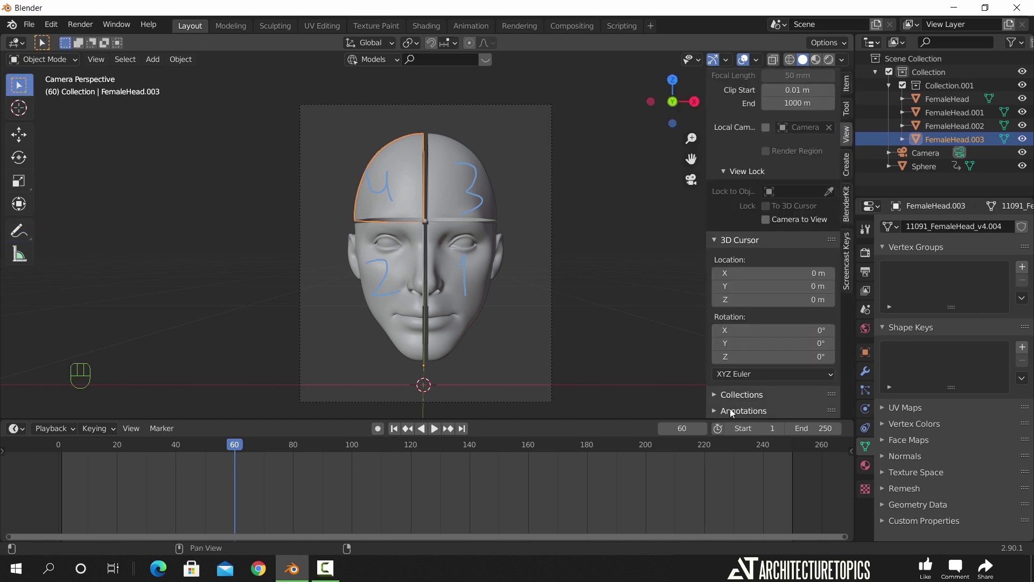
{"action": "left_click", "coordinate": [729, 409]}
{"action": "scroll", "coordinate": [781, 377], "scroll_direction": "down", "scroll_amount": 4}
{"action": "scroll", "coordinate": [826, 341], "scroll_direction": "up", "scroll_amount": 3}
{"action": "scroll", "coordinate": [355, 234], "scroll_direction": "up", "scroll_amount": 2}
{"action": "left_click", "coordinate": [846, 84]}
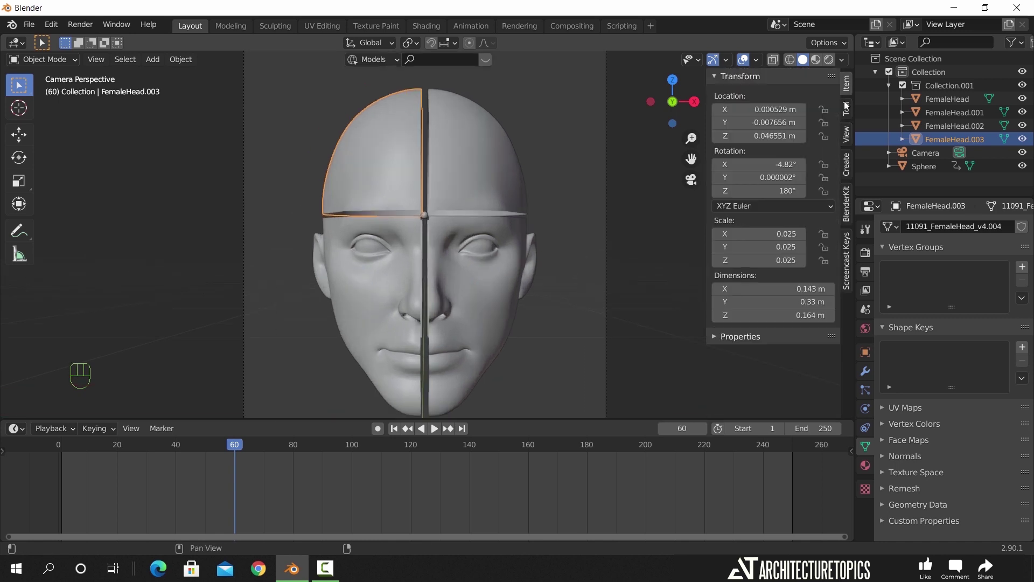
{"action": "key", "text": "n"}
Isolate the lower-right and upper-right head pieces by hiding all other objects.
{"action": "left_click", "coordinate": [478, 273]}
{"action": "left_click", "coordinate": [473, 186], "text": "shift"}
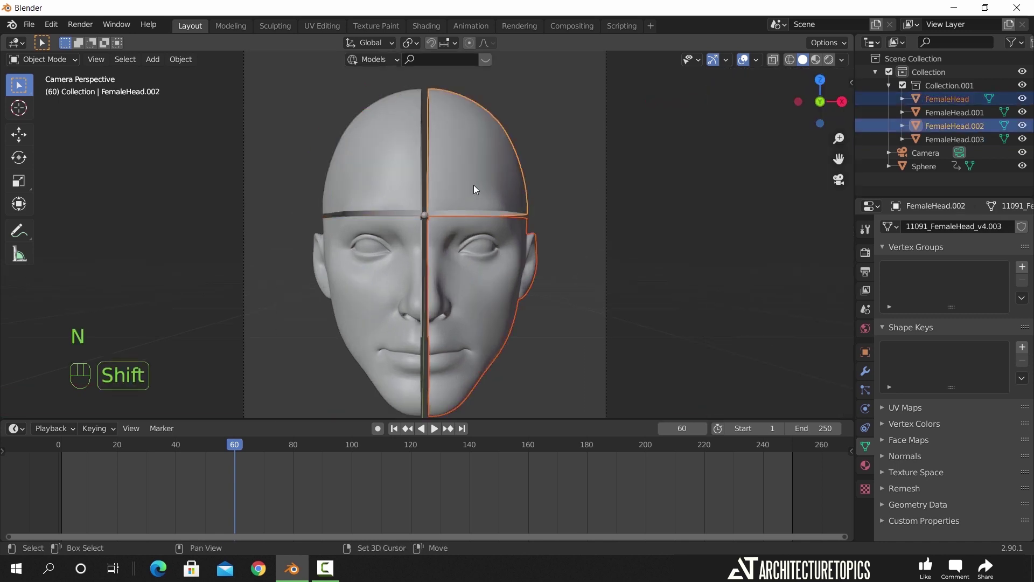
{"action": "key", "text": "shift+h"}
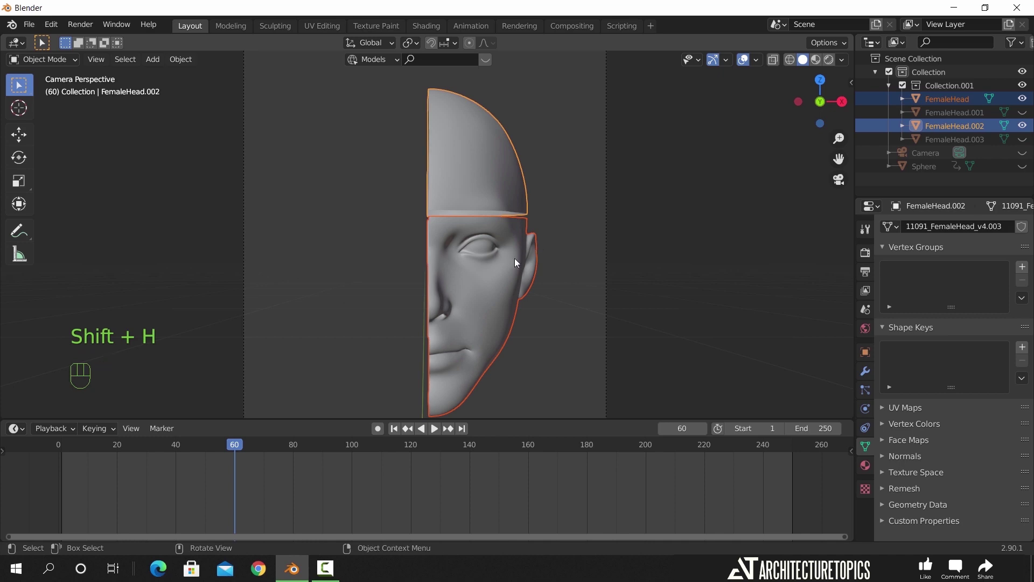
Fill the vertical cut opening of the upper-right head piece, FemaleHead.002, with a face from its boundary edge loop.
{"action": "middle_click_drag", "start_coordinate": [517, 259], "coordinate": [533, 276]}
{"action": "scroll", "coordinate": [458, 276], "scroll_direction": "down", "scroll_amount": 2}
{"action": "middle_click_drag", "start_coordinate": [287, 273], "coordinate": [410, 331], "text": "shift"}
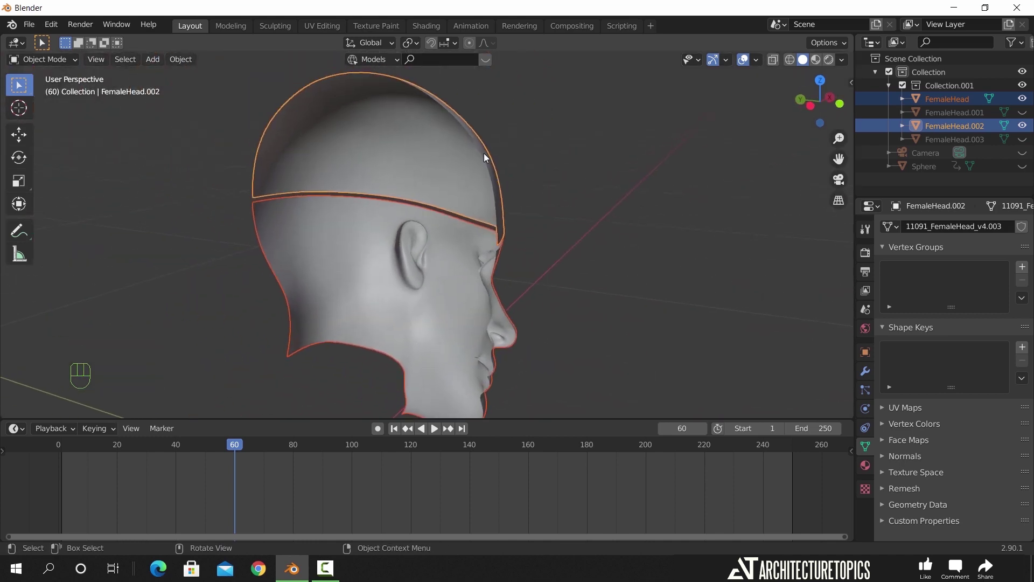
{"action": "key", "text": "Tab"}
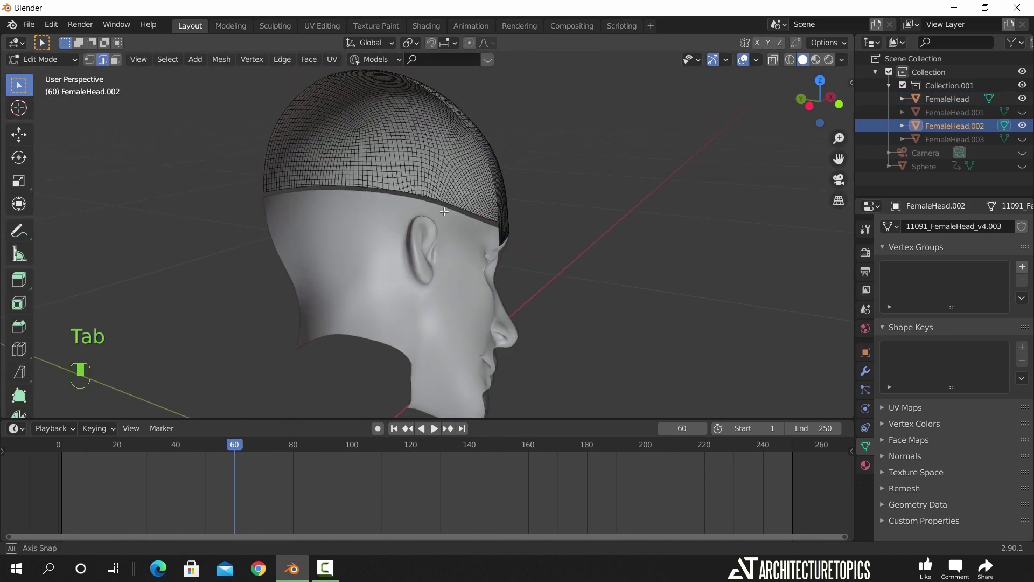
{"action": "middle_click_drag", "start_coordinate": [461, 180], "coordinate": [496, 258]}
{"action": "scroll", "coordinate": [545, 209], "scroll_direction": "up", "scroll_amount": 2}
{"action": "scroll", "coordinate": [497, 259], "scroll_direction": "up", "scroll_amount": 1}
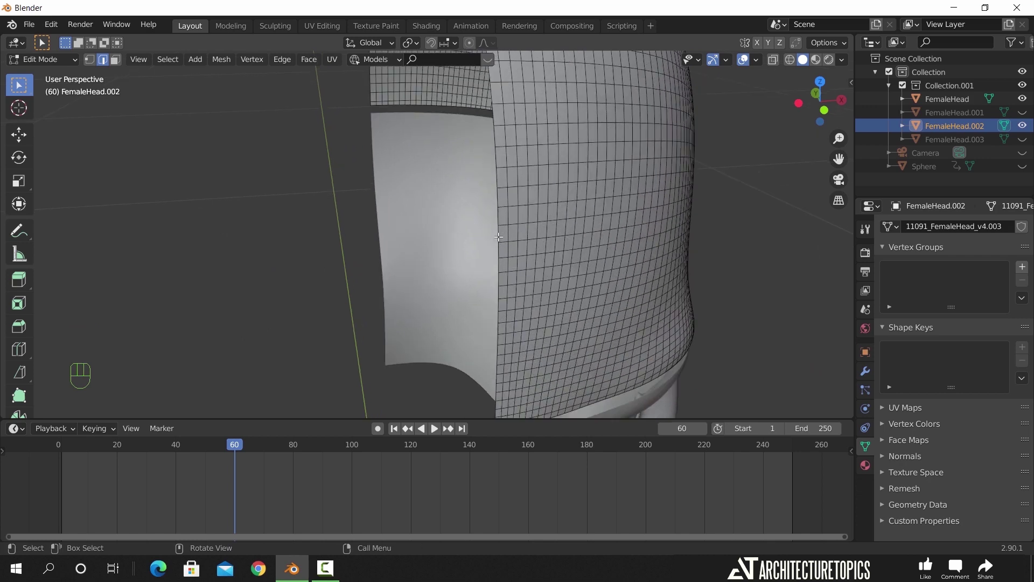
{"action": "scroll", "coordinate": [433, 251], "scroll_direction": "down", "scroll_amount": 5}
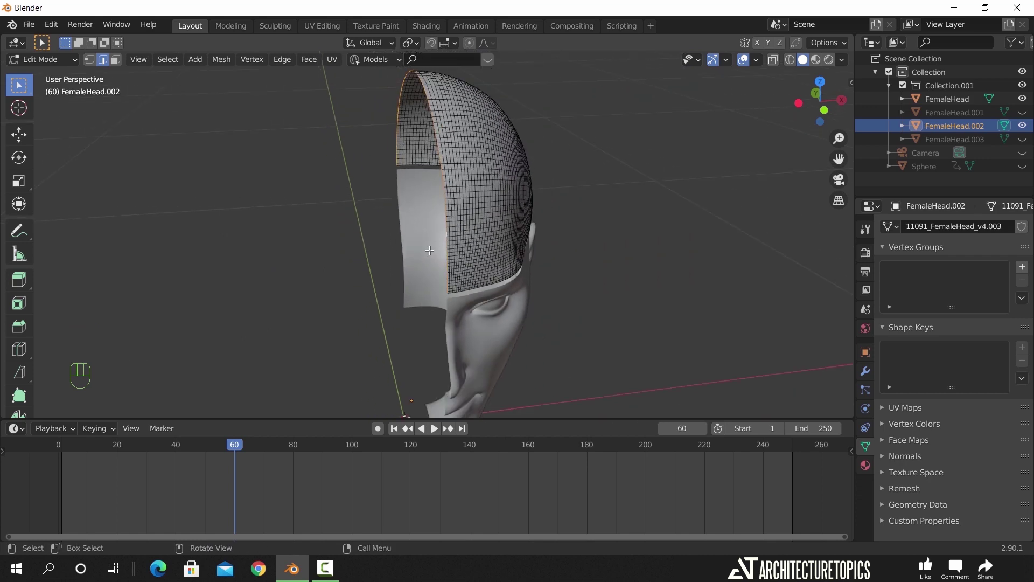
{"action": "key", "text": "f"}
{"action": "middle_click_drag", "start_coordinate": [396, 298], "coordinate": [421, 345]}
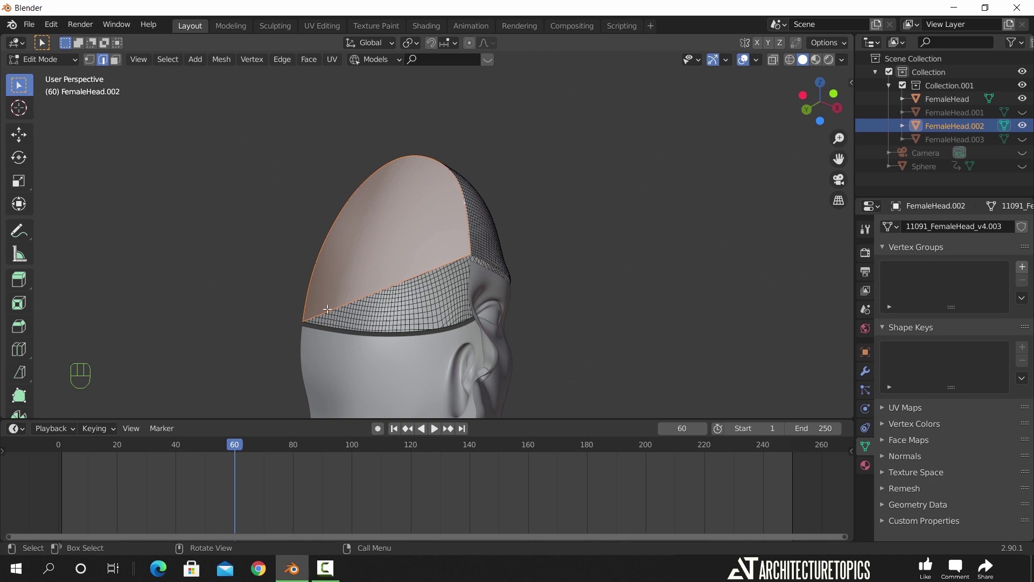
Fill the bottom opening of FemaleHead.002 with a face from its edge loop and return to Object Mode.
{"action": "middle_click_drag", "start_coordinate": [424, 299], "coordinate": [479, 257]}
{"action": "scroll", "coordinate": [450, 279], "scroll_direction": "up", "scroll_amount": 2}
{"action": "scroll", "coordinate": [481, 256], "scroll_direction": "up", "scroll_amount": 3}
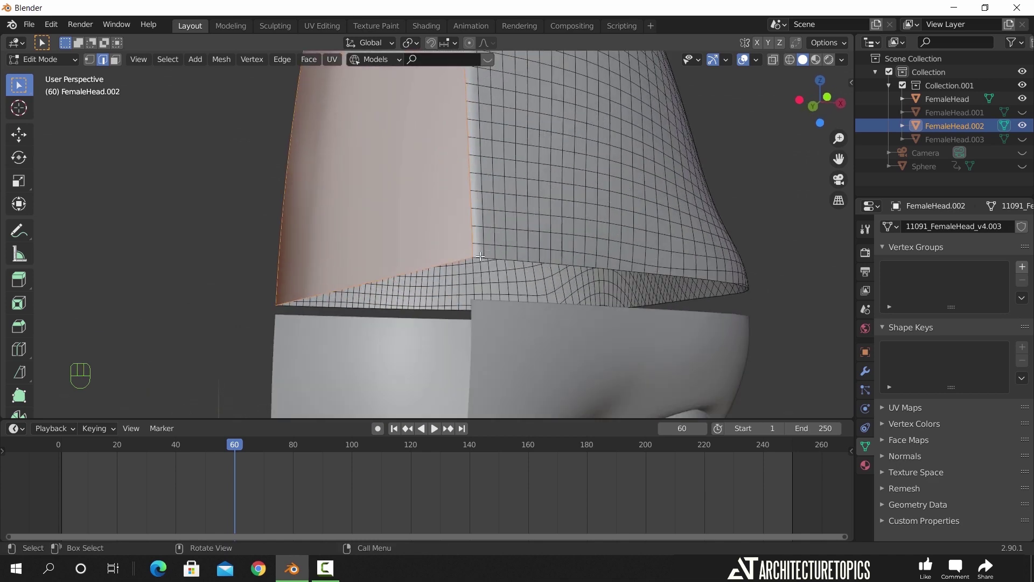
{"action": "left_click", "coordinate": [491, 257], "text": "alt"}
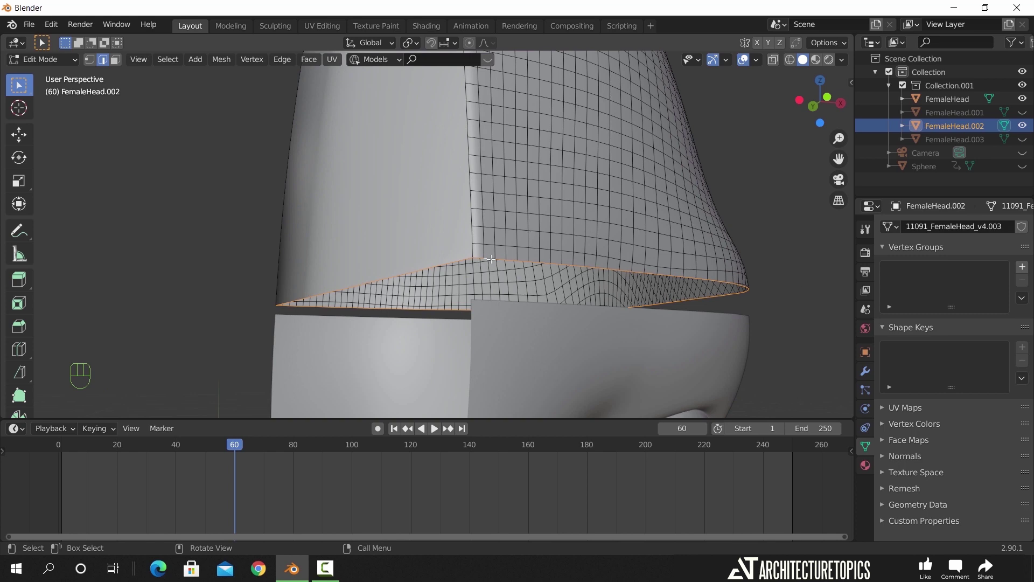
{"action": "key", "text": "f"}
{"action": "middle_click_drag", "start_coordinate": [491, 259], "coordinate": [476, 306]}
{"action": "key", "text": "Tab"}
Fill the top opening of the lower-right piece, FemaleHead, with a face from its boundary edge loop in Edit Mode.
{"action": "left_click", "coordinate": [475, 306]}
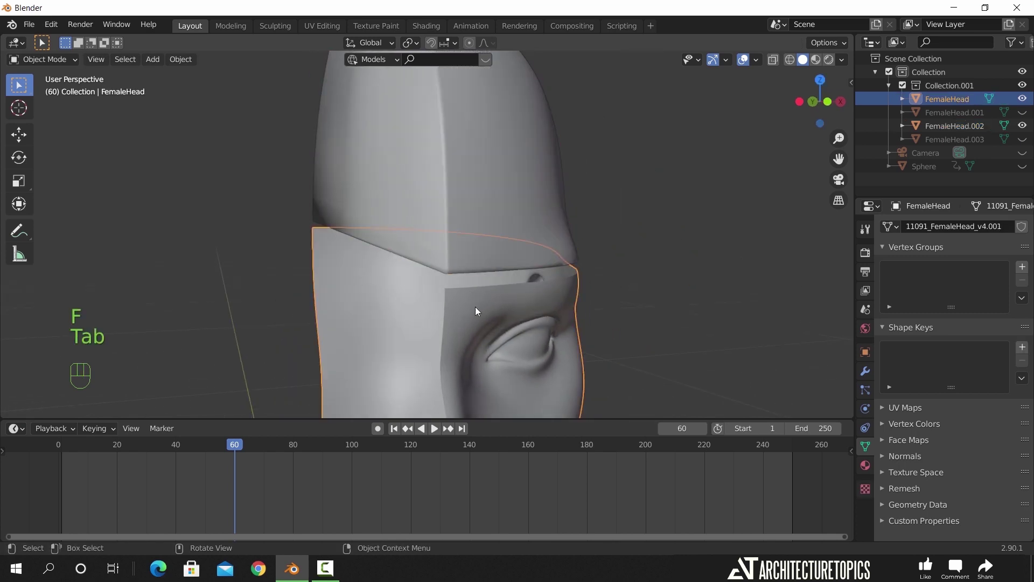
{"action": "key", "text": "Tab"}
{"action": "scroll", "coordinate": [473, 297], "scroll_direction": "up", "scroll_amount": 5}
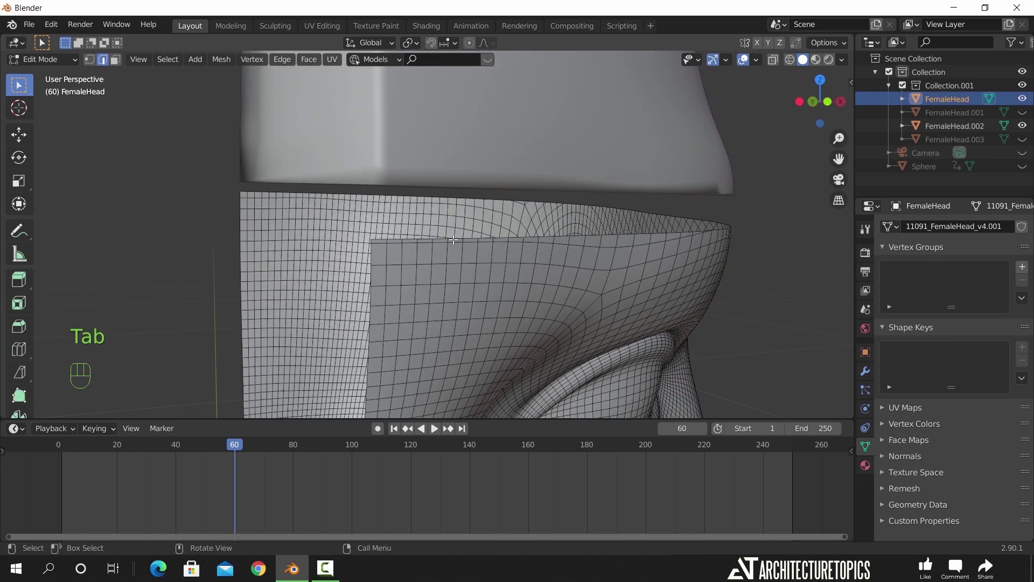
{"action": "left_click", "coordinate": [453, 240], "text": "alt"}
{"action": "key", "text": "f"}
Fill the vertical cut side of the lower-right face piece with a face and return to Object Mode.
{"action": "middle_click_drag", "start_coordinate": [453, 240], "coordinate": [423, 183], "text": "shift"}
{"action": "scroll", "coordinate": [424, 275], "scroll_direction": "up", "scroll_amount": 2}
{"action": "left_click", "coordinate": [404, 285], "text": "alt"}
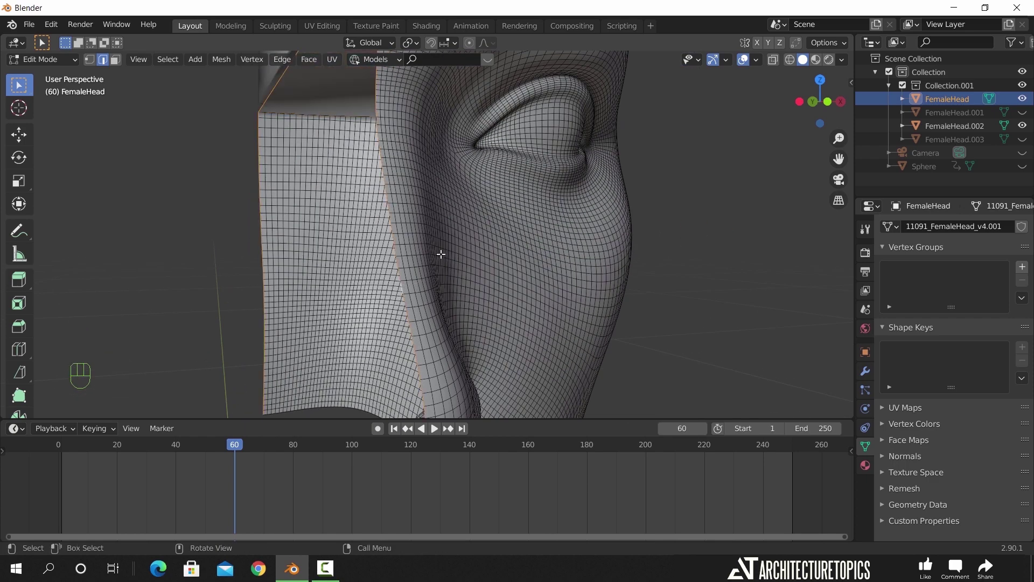
{"action": "scroll", "coordinate": [443, 254], "scroll_direction": "down", "scroll_amount": 3}
{"action": "key", "text": "f"}
{"action": "scroll", "coordinate": [444, 253], "scroll_direction": "down", "scroll_amount": 3}
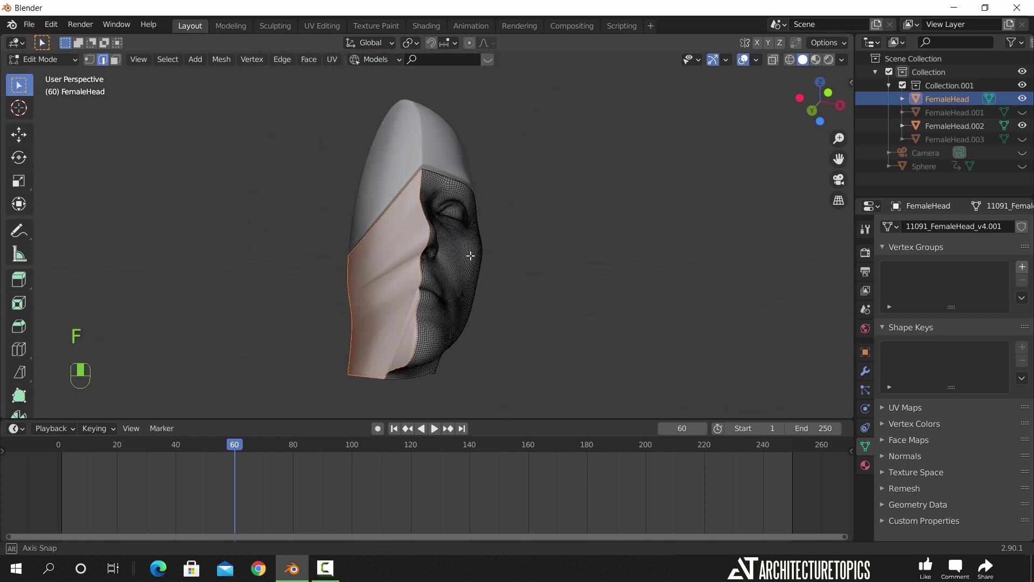
{"action": "middle_click_drag", "start_coordinate": [471, 256], "coordinate": [500, 321]}
{"action": "key", "text": "Tab"}
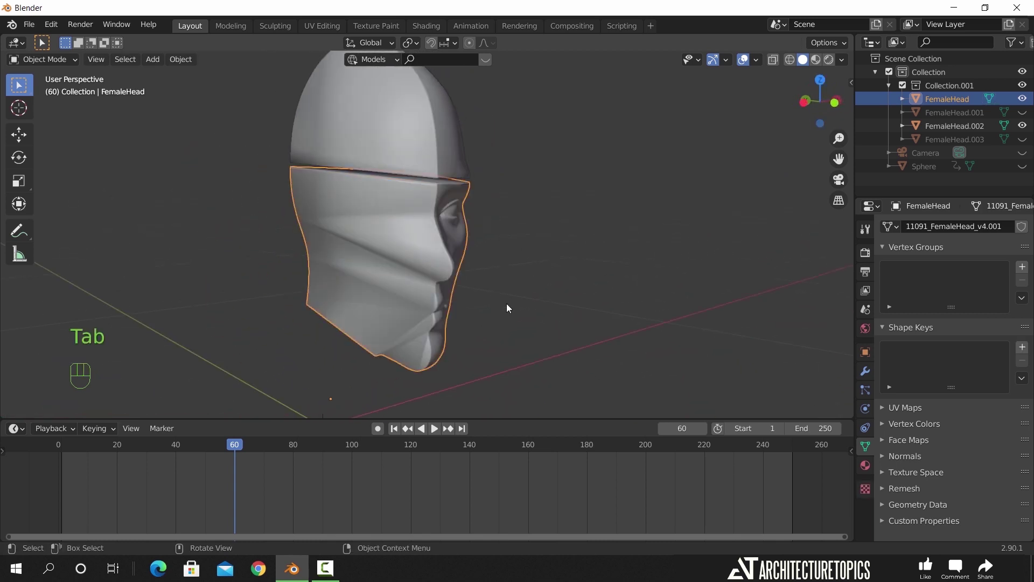
Unhide all objects and isolate the two left head pieces, FemaleHead.001 and FemaleHead.003.
{"action": "key", "text": "alt+h"}
{"action": "left_click", "coordinate": [362, 150], "text": "shift"}
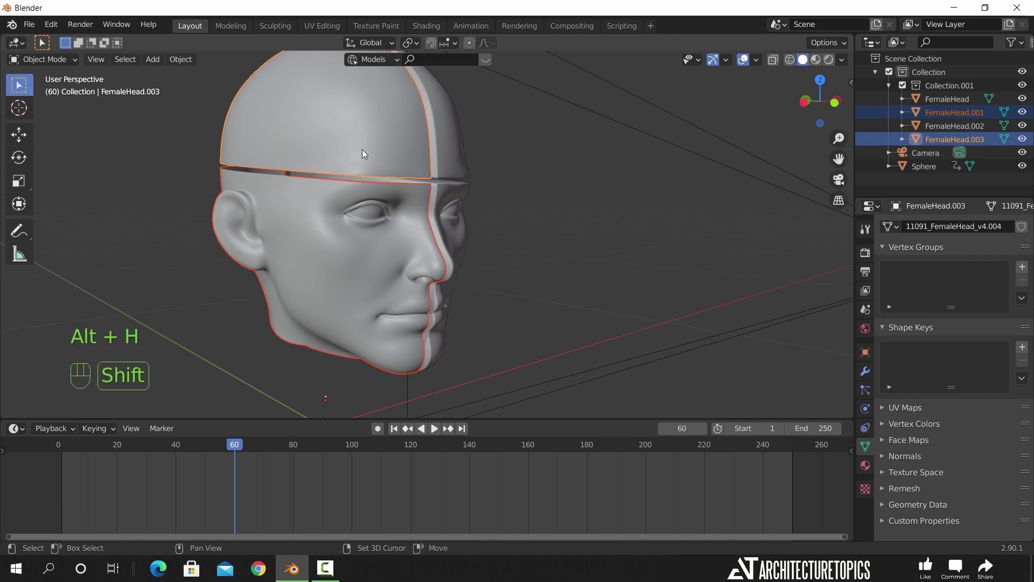
{"action": "key", "text": "shift+h"}
Fill the vertical cut opening of the upper-left head piece, FemaleHead.003, with a face in Edit Mode.
{"action": "middle_click_drag", "start_coordinate": [389, 216], "coordinate": [253, 223]}
{"action": "middle_click_drag", "start_coordinate": [429, 178], "coordinate": [579, 237], "text": "shift"}
{"action": "left_click", "coordinate": [416, 185]}
{"action": "key", "text": "Tab"}
{"action": "scroll", "coordinate": [415, 188], "scroll_direction": "up", "scroll_amount": 3}
{"action": "key", "text": "f"}
Fill the bottom opening of FemaleHead.003 with a face from its edge loop and return to Object Mode.
{"action": "left_click", "coordinate": [579, 238], "text": "alt"}
{"action": "key", "text": "f"}
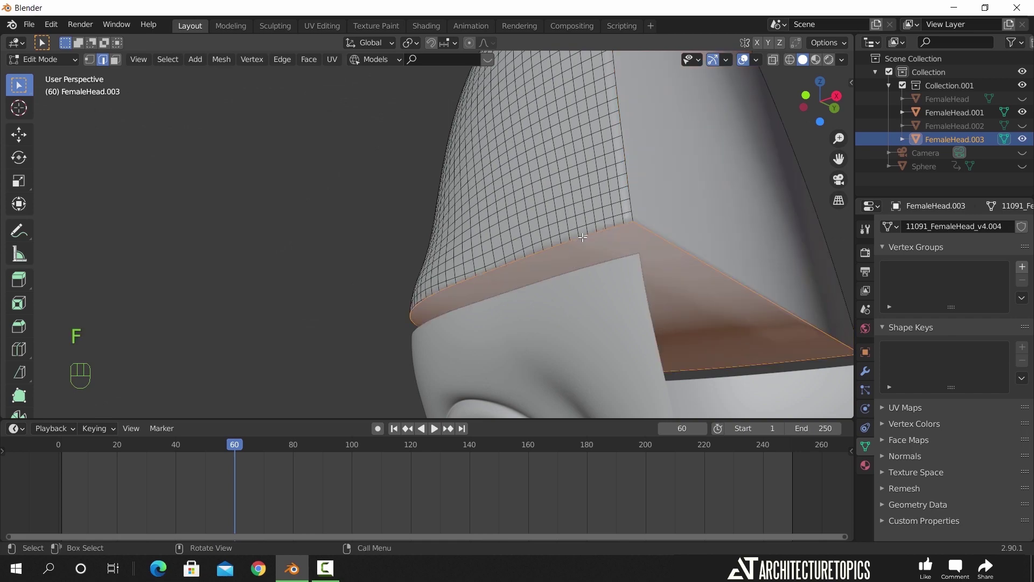
{"action": "middle_click_drag", "start_coordinate": [598, 276], "coordinate": [575, 342]}
{"action": "middle_click_drag", "start_coordinate": [574, 342], "coordinate": [551, 258], "text": "shift"}
{"action": "key", "text": "Tab"}
Fill the top opening of the lower-left piece, FemaleHead.001, with a face in Edit Mode.
{"action": "left_click", "coordinate": [551, 258]}
{"action": "key", "text": "Tab"}
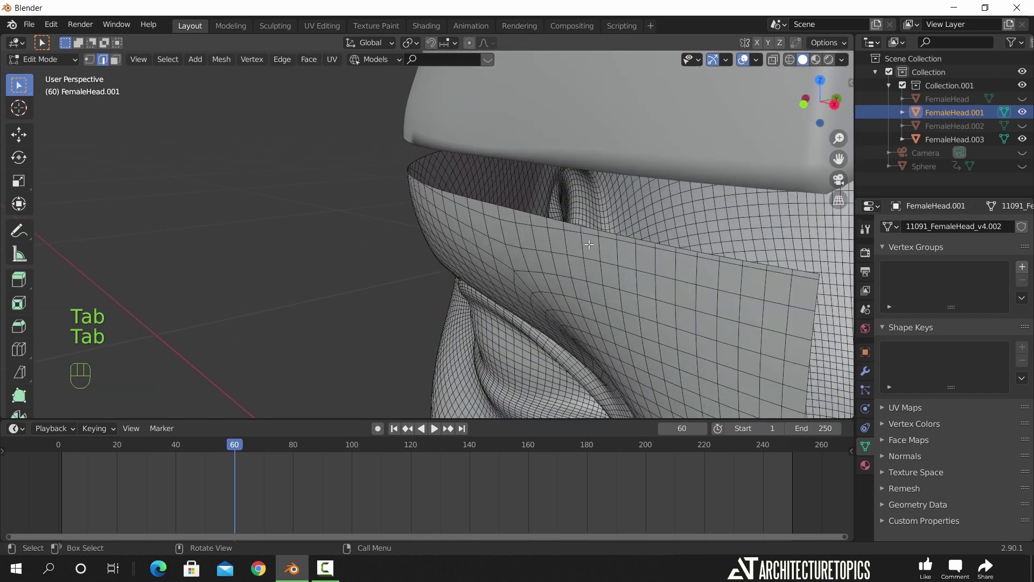
{"action": "key", "text": "f"}
Fill the vertical cut side of the lower-left face piece with a face and leave Edit Mode.
{"action": "scroll", "coordinate": [596, 230], "scroll_direction": "down", "scroll_amount": 3}
{"action": "middle_click_drag", "start_coordinate": [596, 231], "coordinate": [544, 243]}
{"action": "middle_click_drag", "start_coordinate": [544, 242], "coordinate": [588, 267], "text": "shift"}
{"action": "left_click", "coordinate": [549, 242], "text": "alt"}
{"action": "key", "text": "f"}
{"action": "scroll", "coordinate": [566, 250], "scroll_direction": "down", "scroll_amount": 5}
{"action": "key", "text": "Tab"}
Unhide all objects, clear the selection and return to the camera view.
{"action": "key", "text": "alt+h"}
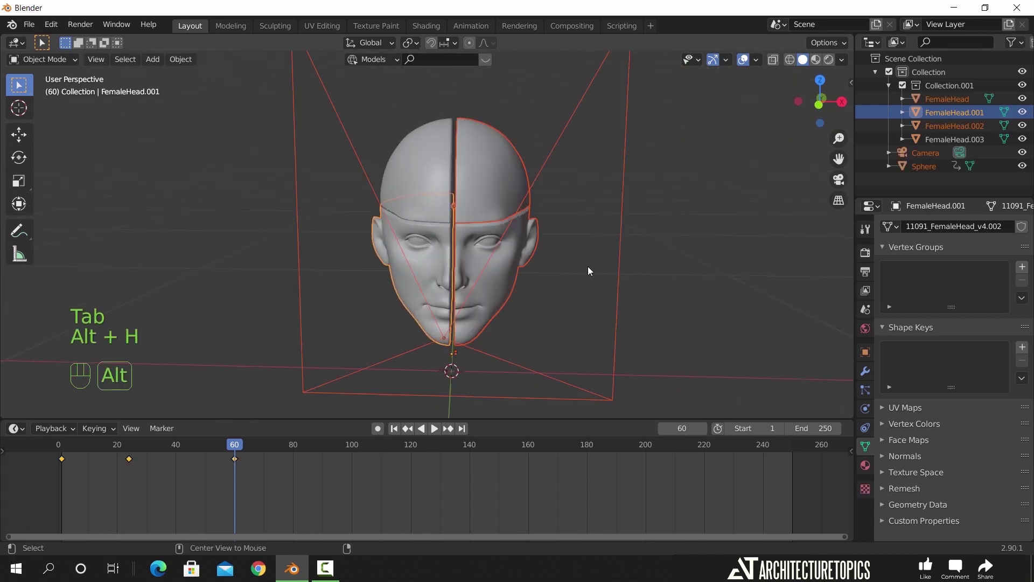
{"action": "left_click", "coordinate": [593, 235]}
{"action": "key", "text": "KP_0"}
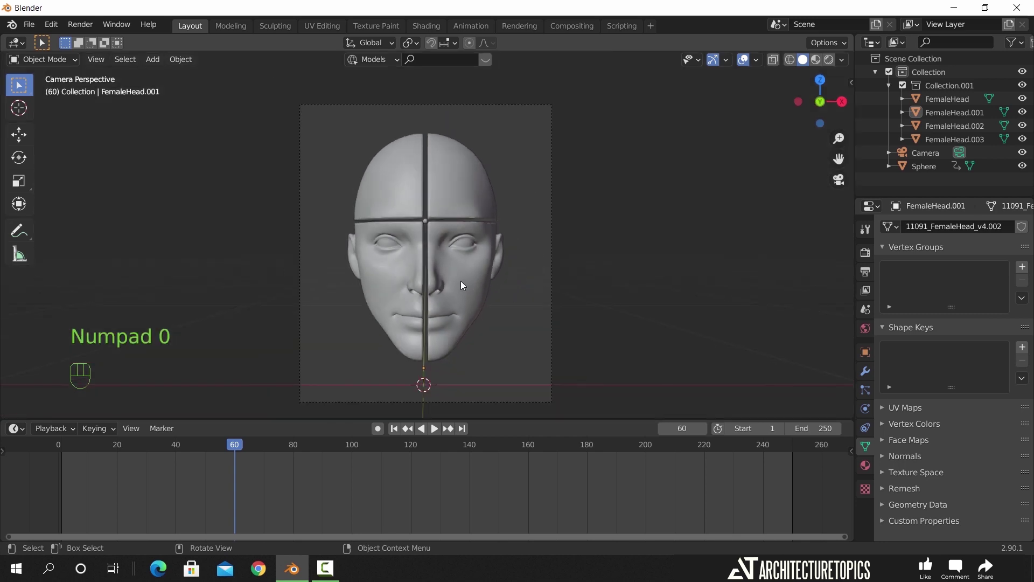
Select all four head pieces and set each one's origin to its own geometry.
{"action": "left_click", "coordinate": [461, 280]}
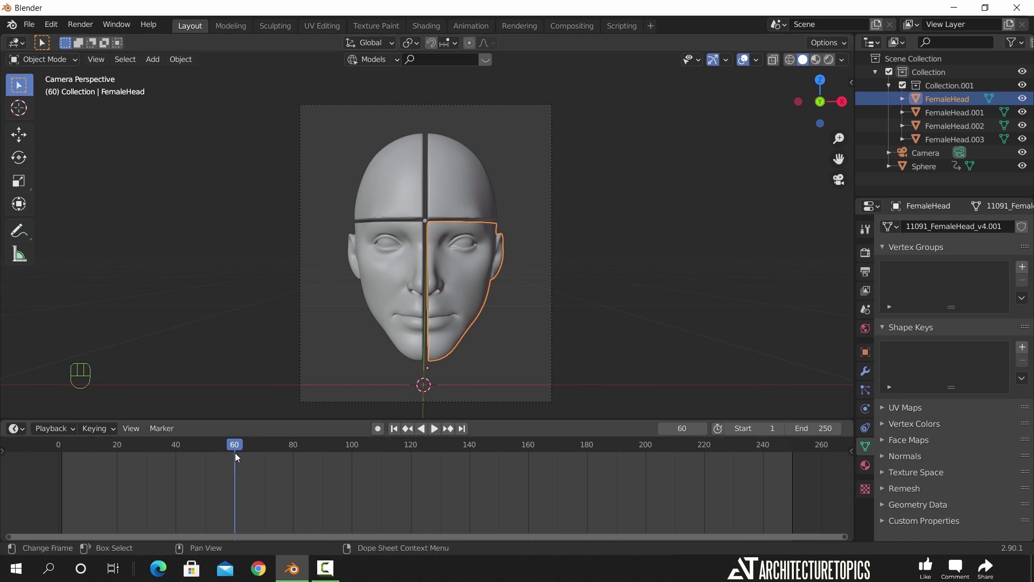
{"action": "middle_click_drag", "start_coordinate": [455, 270], "coordinate": [466, 232], "text": "shift"}
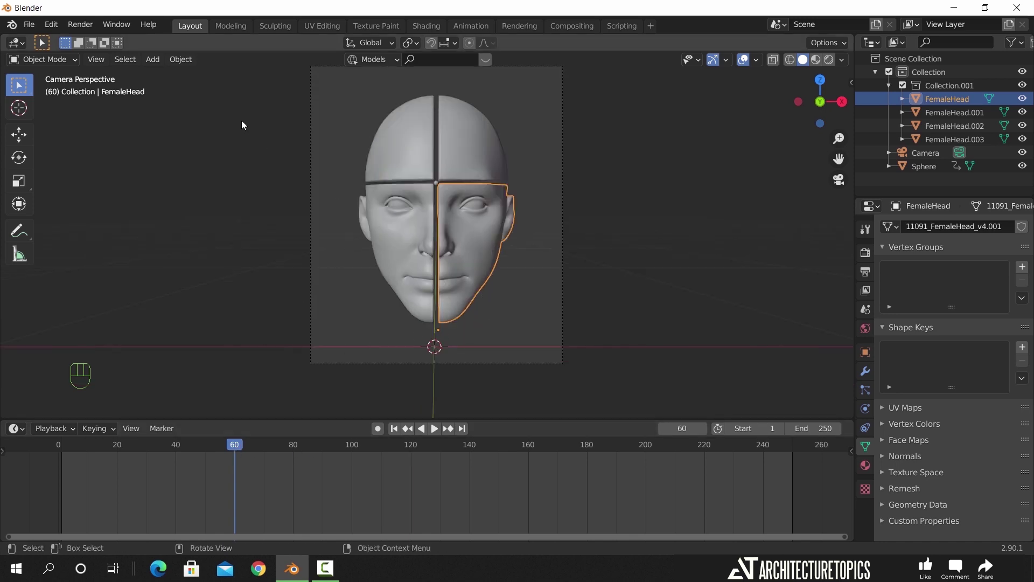
{"action": "left_click", "coordinate": [483, 171], "text": "shift"}
{"action": "left_click", "coordinate": [422, 159], "text": "shift"}
{"action": "left_click", "coordinate": [413, 219], "text": "shift"}
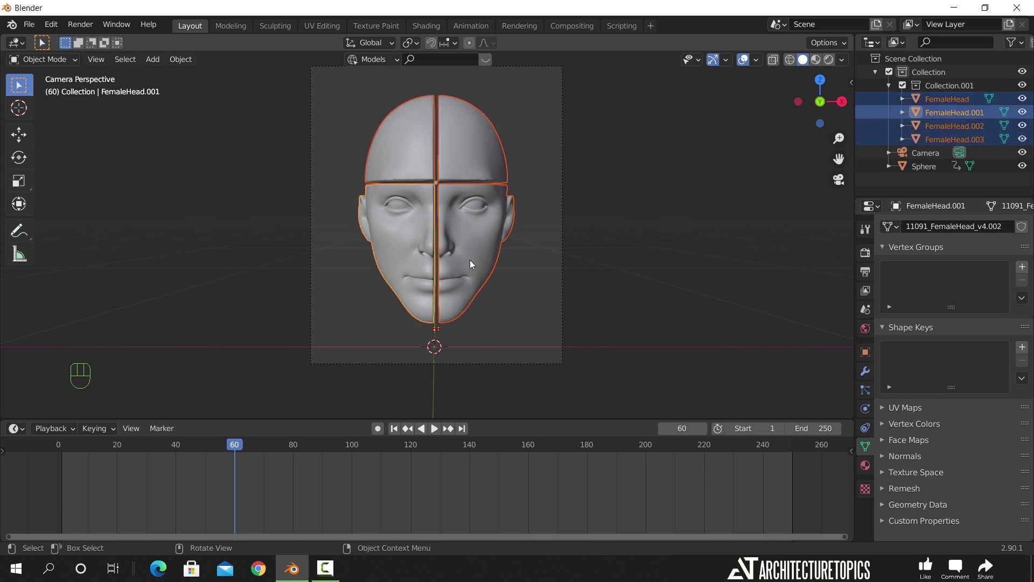
{"action": "left_click", "coordinate": [180, 59]}
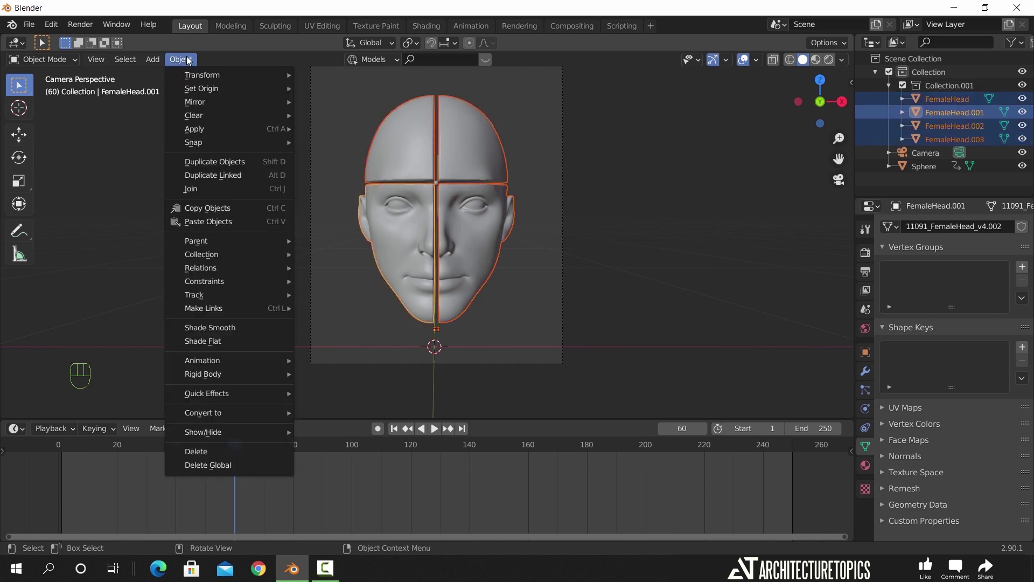
{"action": "mouse_move", "coordinate": [203, 89]}
{"action": "left_click", "coordinate": [332, 102]}
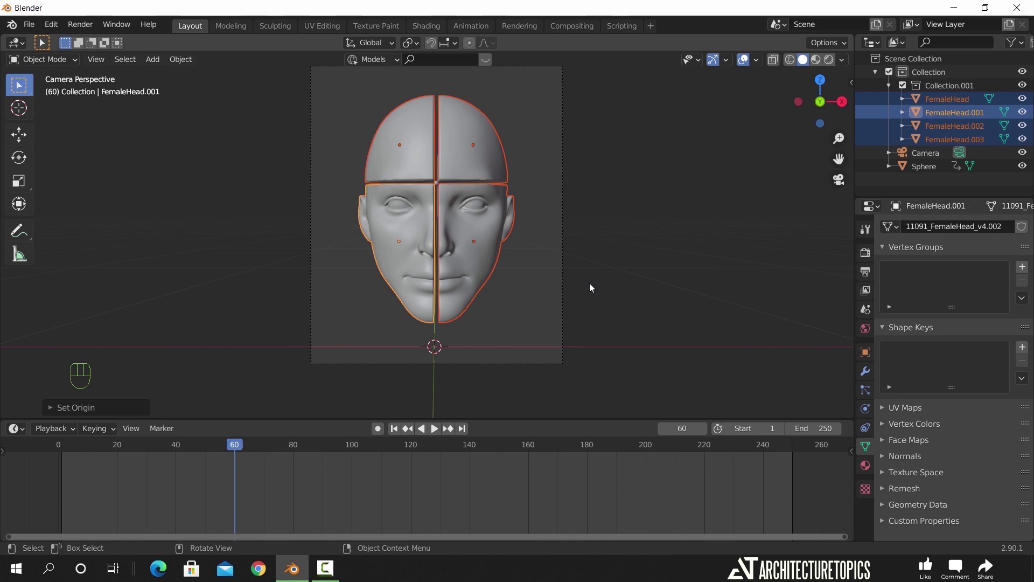
Select only the lower-right face piece, FemaleHead, and insert a Location & Rotation keyframe for it at frame 120.
{"action": "left_click", "coordinate": [613, 276]}
{"action": "left_click", "coordinate": [485, 257]}
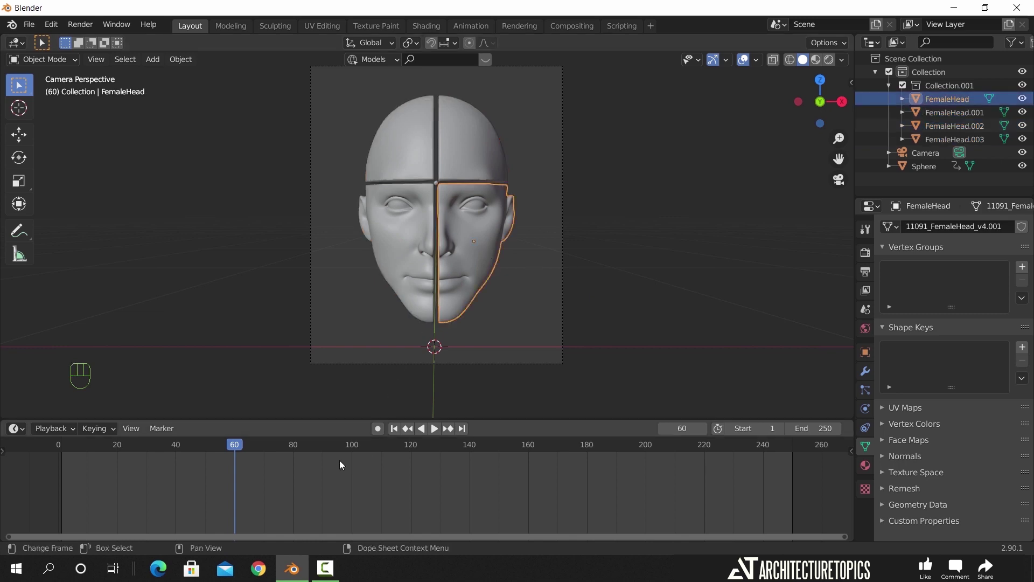
{"action": "key", "text": "Escape"}
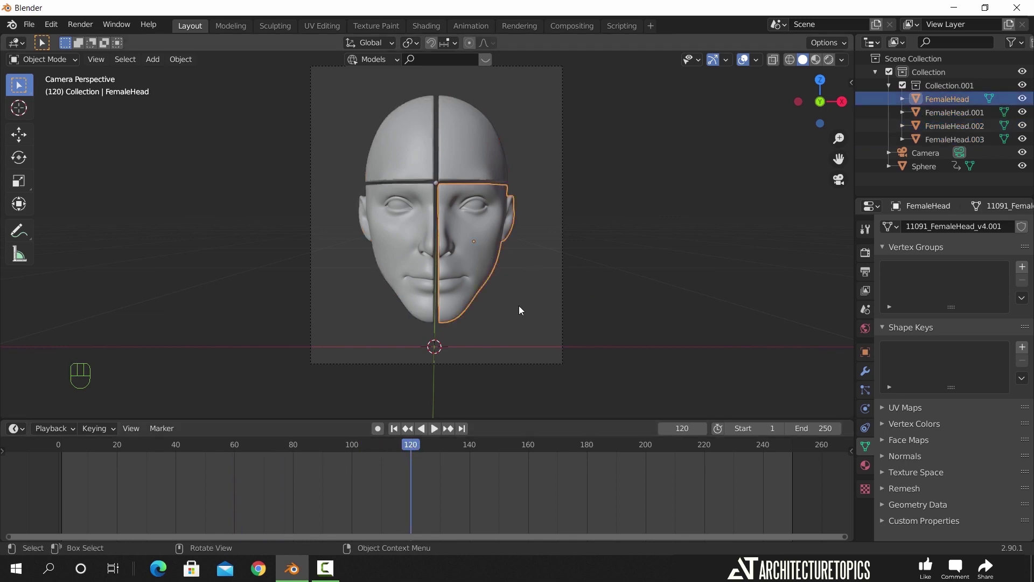
{"action": "key", "text": "i"}
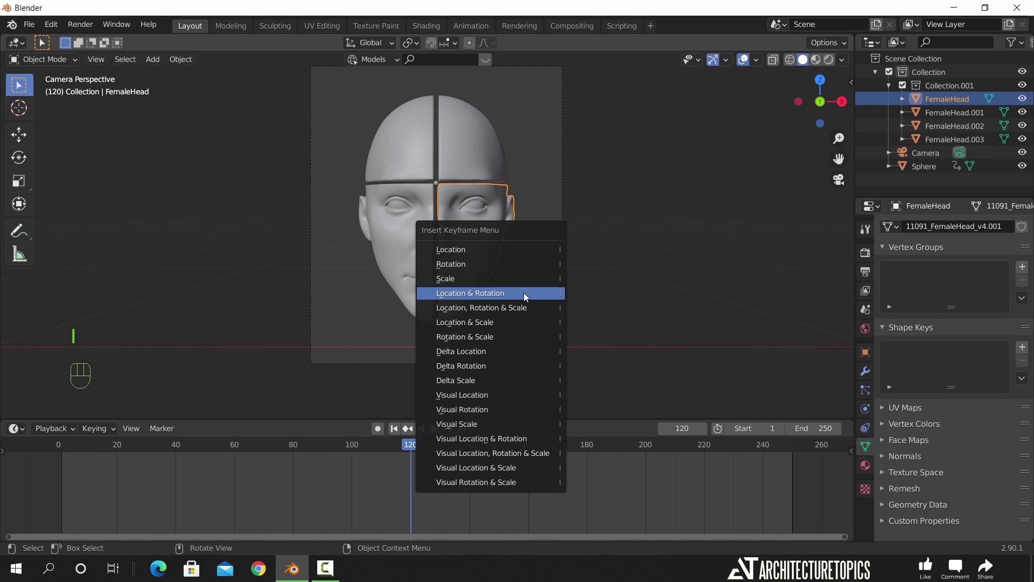
{"action": "left_click", "coordinate": [526, 294]}
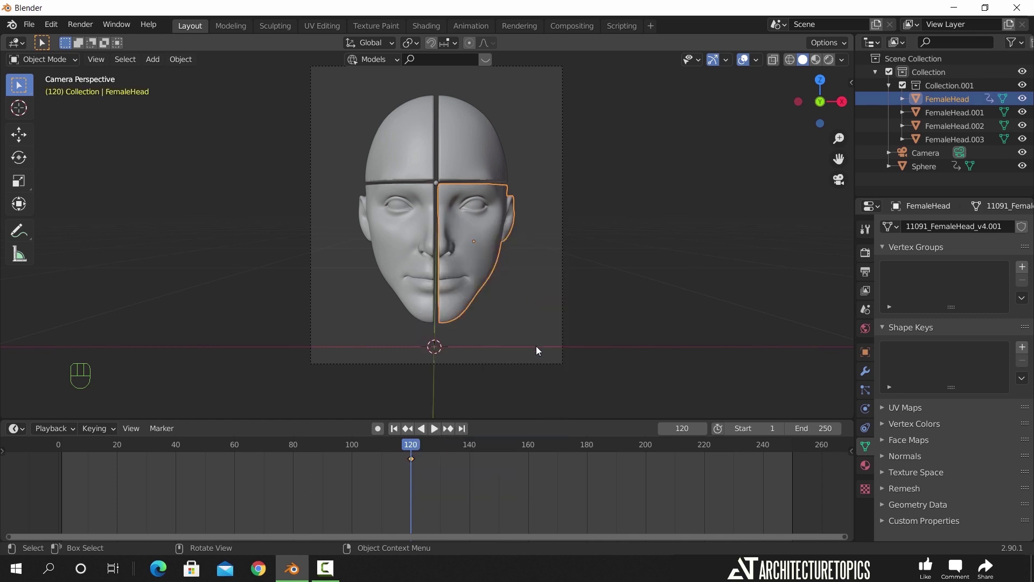
At frame 60, move FemaleHead outward along global X and down along global Z, away from the rest of the head.
{"action": "key", "text": "space"}
{"action": "left_click", "coordinate": [306, 446]}
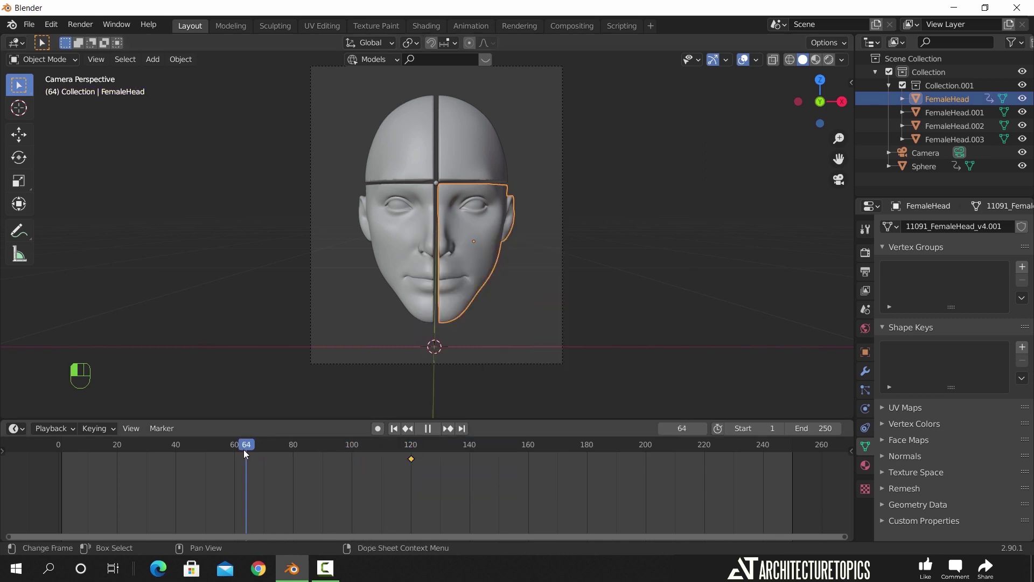
{"action": "left_click_drag", "start_coordinate": [237, 450], "coordinate": [236, 450]}
{"action": "key", "text": "space"}
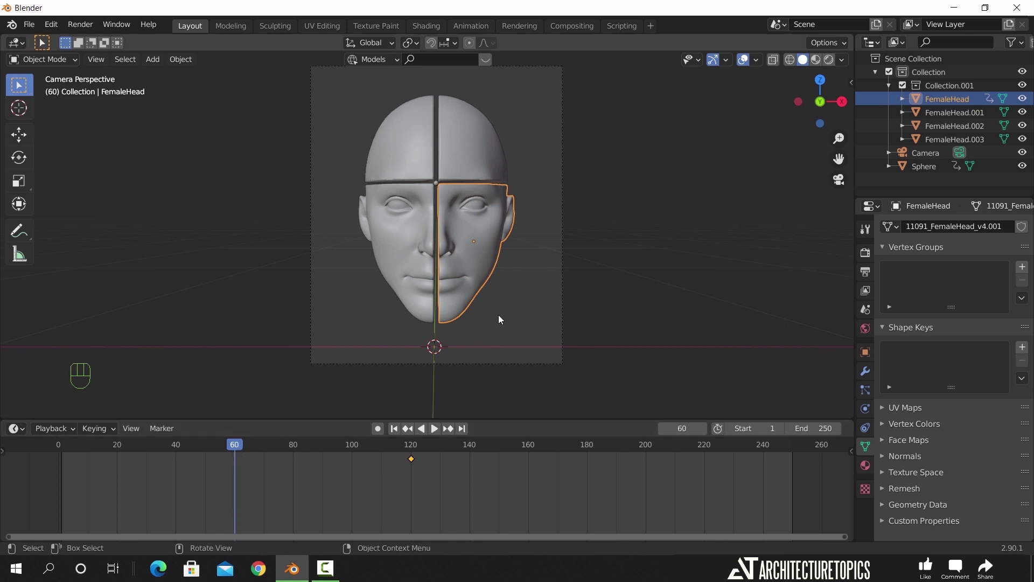
{"action": "scroll", "coordinate": [497, 295], "scroll_direction": "down", "scroll_amount": 2}
{"action": "key", "text": "g"}
{"action": "key", "text": "x"}
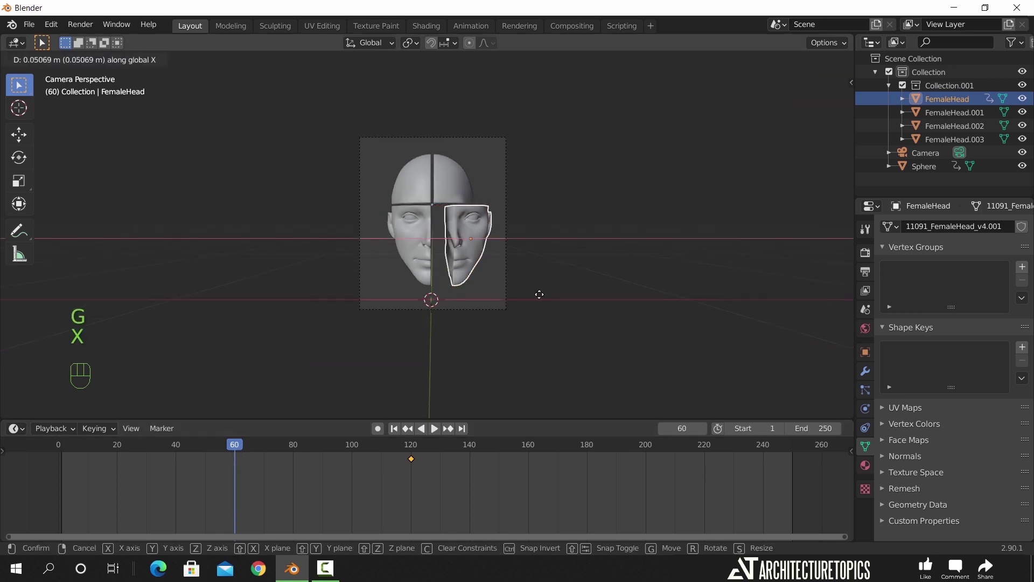
{"action": "left_click", "coordinate": [583, 294]}
{"action": "key", "text": "g"}
{"action": "key", "text": "z"}
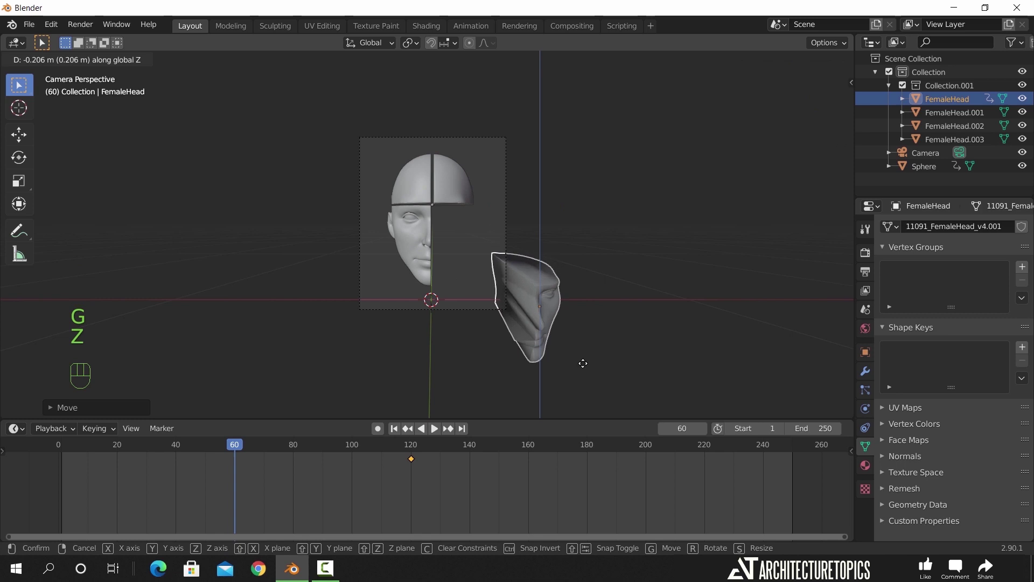
{"action": "left_click", "coordinate": [619, 349]}
Tilt FemaleHead slightly in the view, rotate it -60° about global Z, and rotate it about -14° about global X.
{"action": "key", "text": "r"}
{"action": "left_click", "coordinate": [575, 344]}
{"action": "key", "text": "r"}
{"action": "key", "text": "z"}
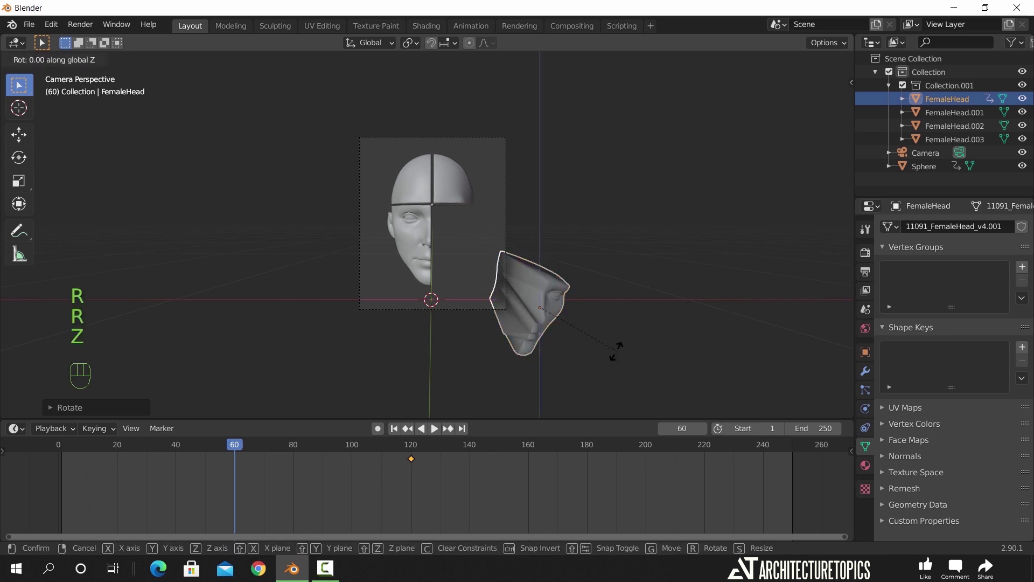
{"action": "key", "text": "KP_6"}
{"action": "key", "text": "KP_0"}
{"action": "key", "text": "KP_Subtract"}
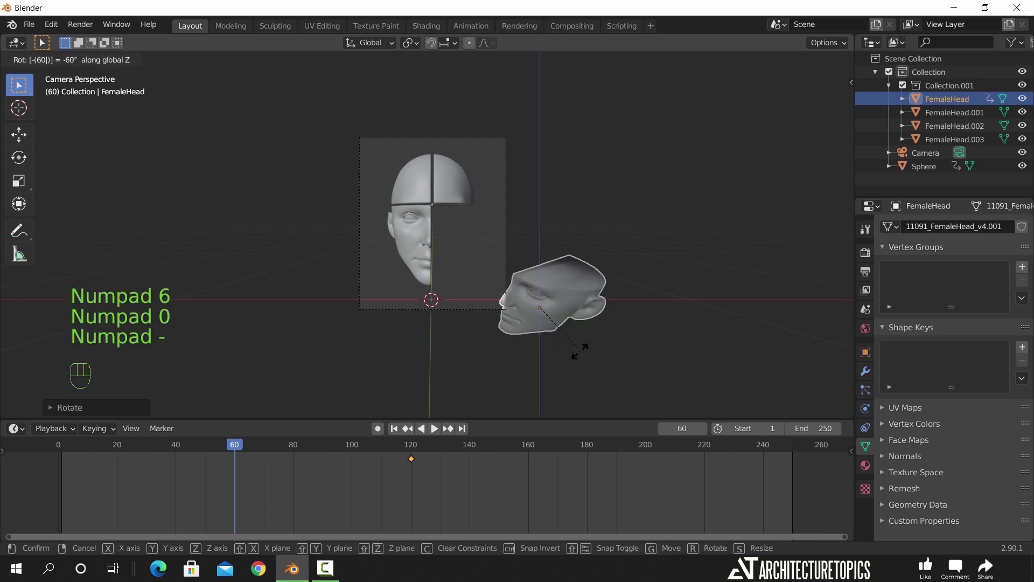
{"action": "left_click", "coordinate": [580, 350]}
{"action": "key", "text": "r"}
{"action": "key", "text": "x"}
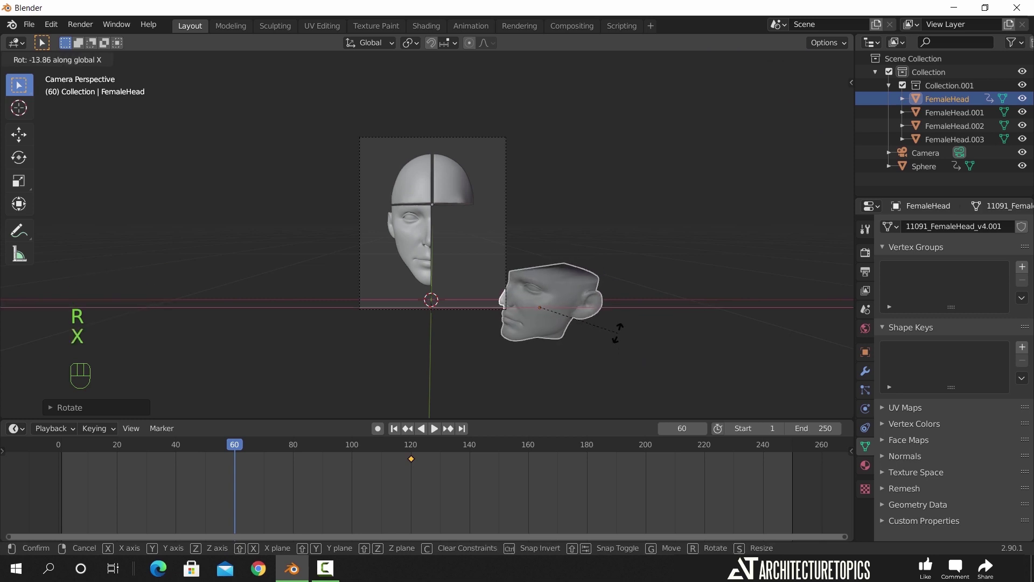
{"action": "left_click", "coordinate": [617, 332]}
Nudge FemaleHead slightly outward and down with global Y locked, and insert a keyframe for it at frame 60.
{"action": "key", "text": "g"}
{"action": "key", "text": "shift+y"}
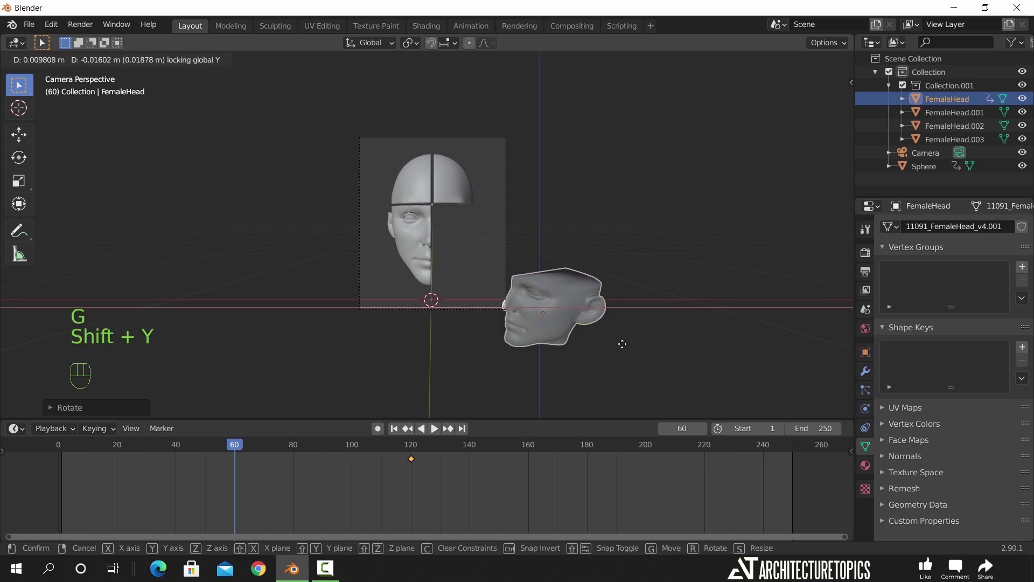
{"action": "left_click", "coordinate": [594, 361]}
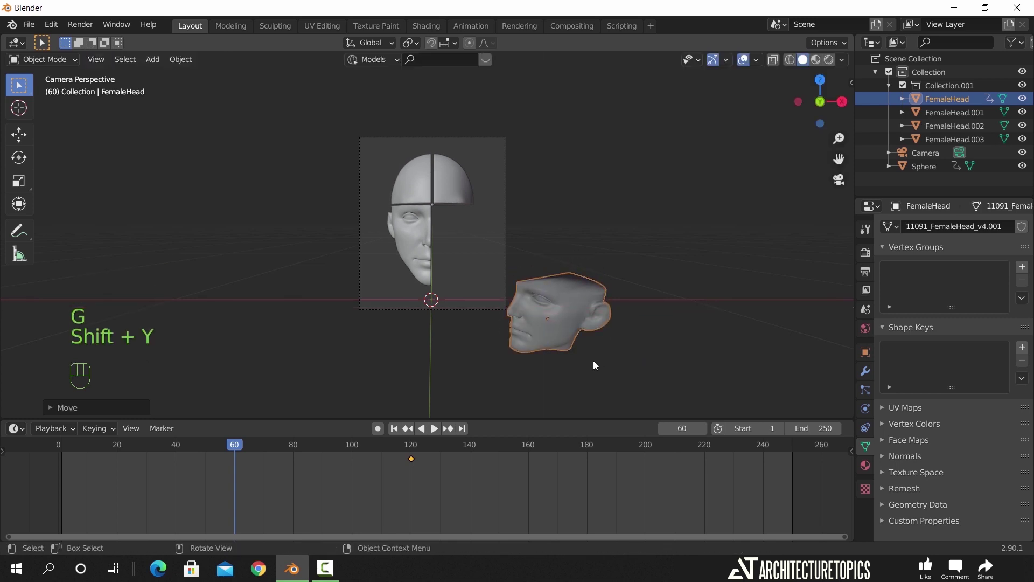
{"action": "key", "text": "i"}
{"action": "left_click", "coordinate": [558, 350]}
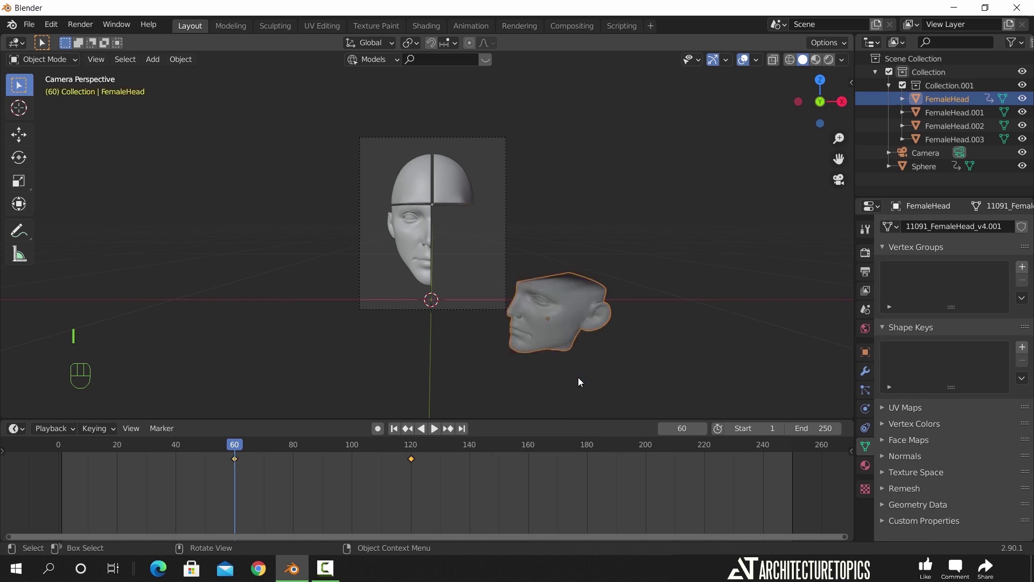
Play the animation to check how the FemaleHead piece flies into the head.
{"action": "scroll", "coordinate": [539, 385], "scroll_direction": "up", "scroll_amount": 2}
{"action": "key", "text": "space"}
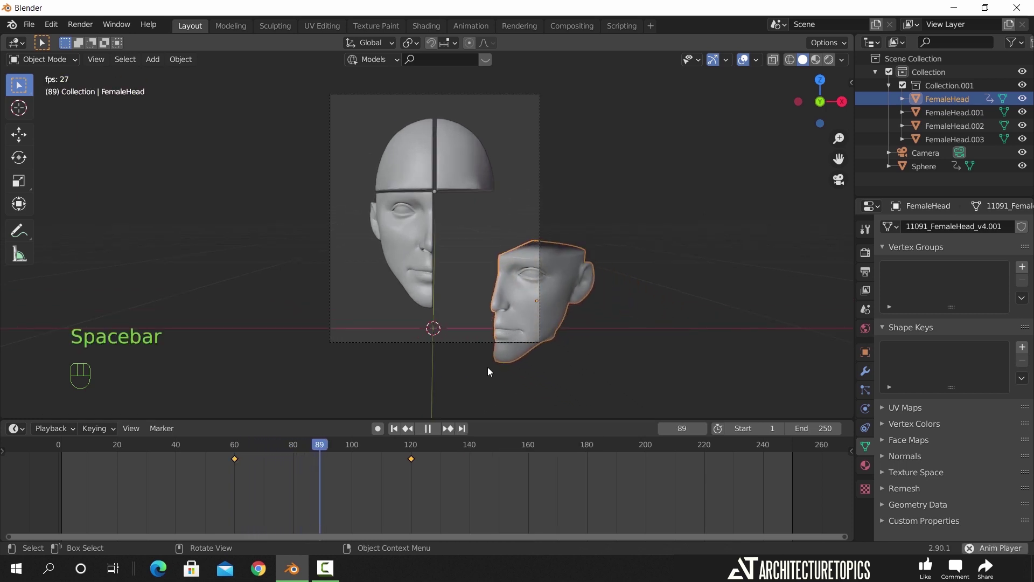
{"action": "key", "text": "space"}
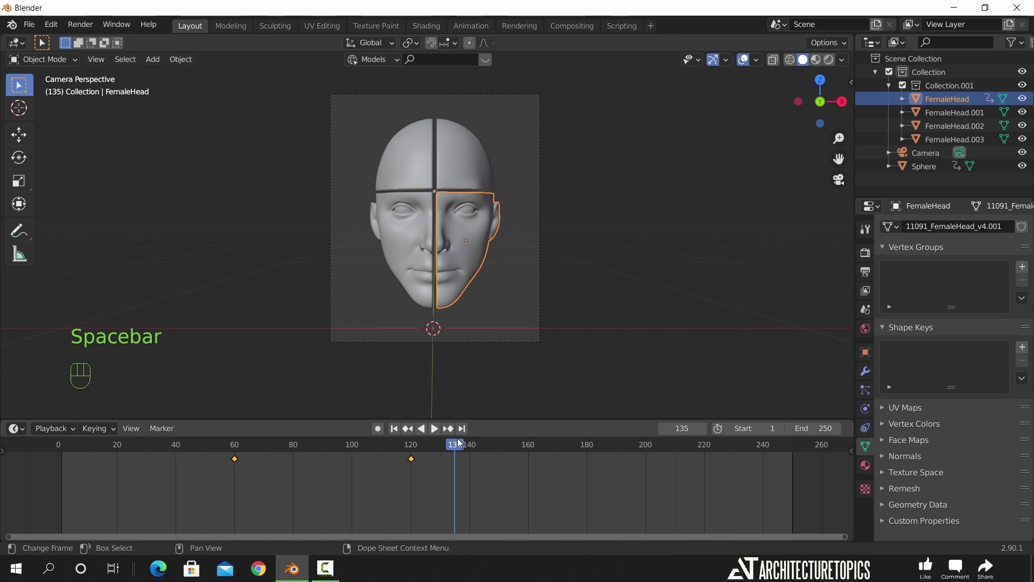
At frame 95, rotate FemaleHead about -18° about global Z and insert a keyframe for the new rotation.
{"action": "left_click_drag", "start_coordinate": [458, 443], "coordinate": [337, 458]}
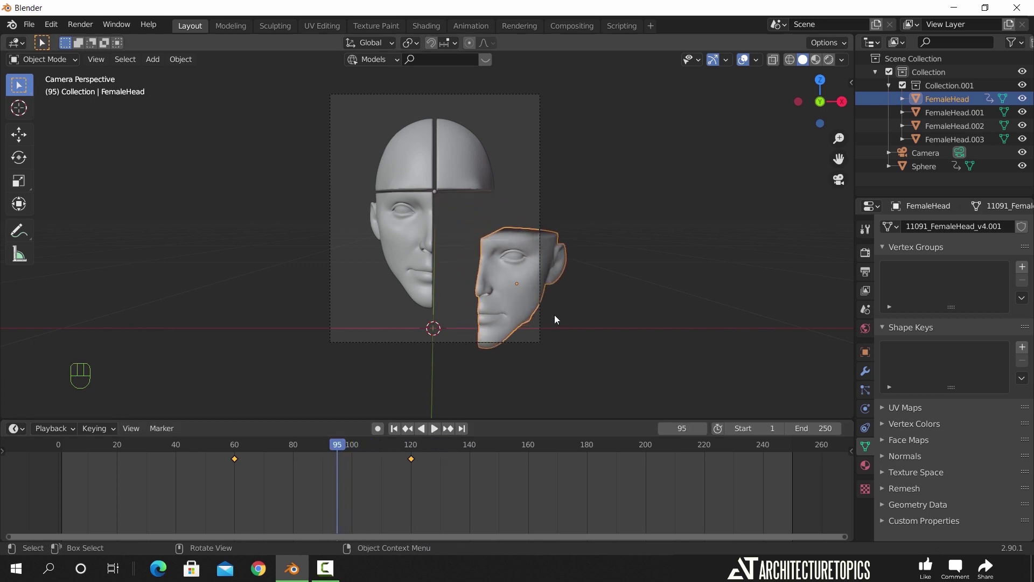
{"action": "key", "text": "r"}
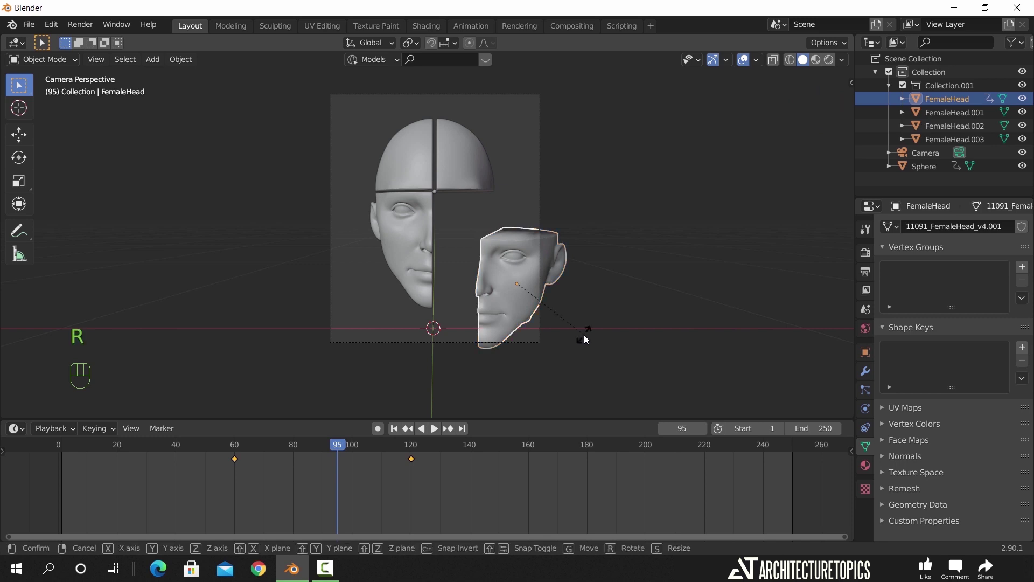
{"action": "key", "text": "z"}
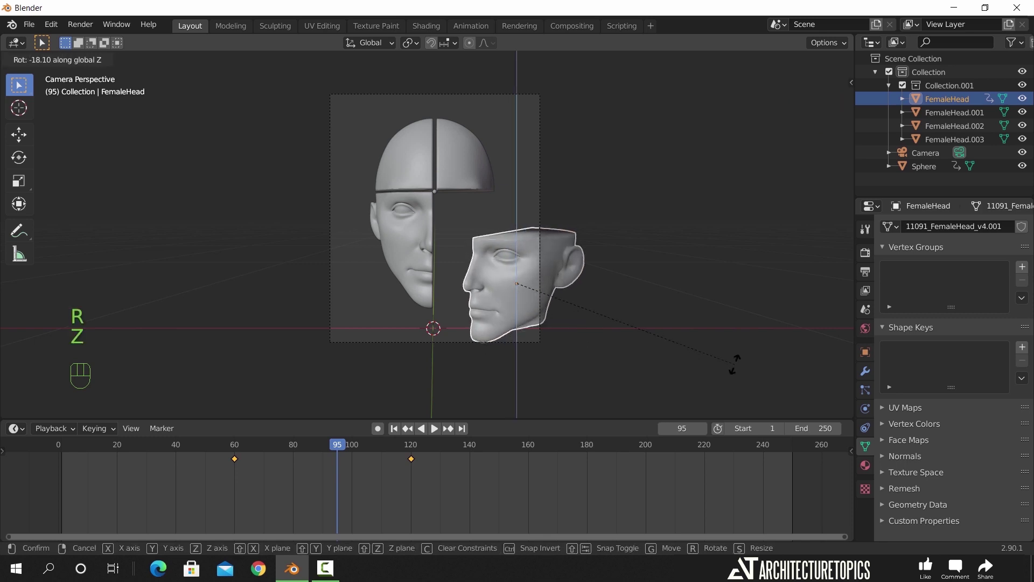
{"action": "left_click", "coordinate": [734, 364]}
{"action": "key", "text": "i"}
{"action": "left_click", "coordinate": [668, 338]}
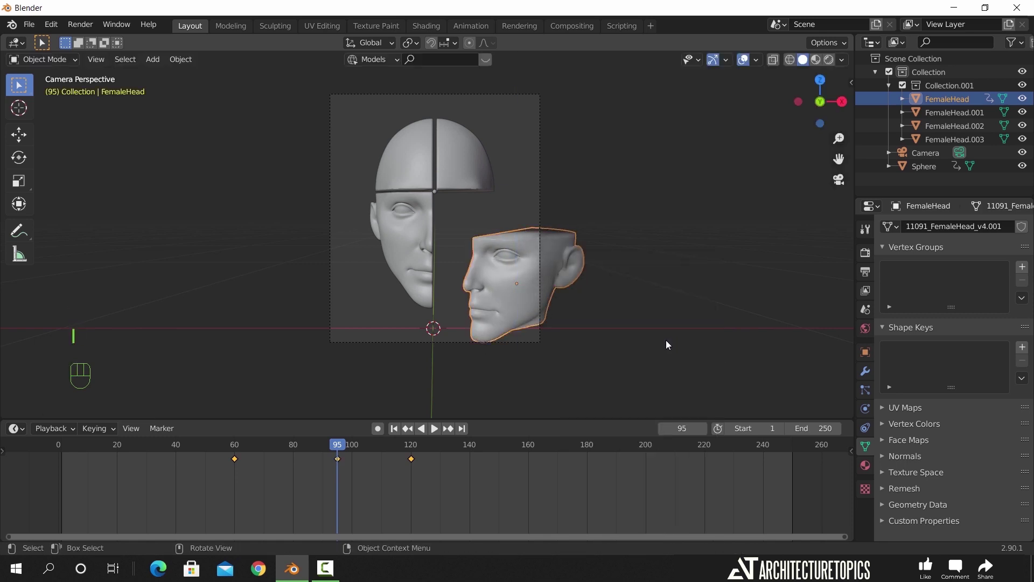
Replay the animation from around frame 60 to check FemaleHead's adjusted turning motion.
{"action": "left_click_drag", "start_coordinate": [332, 449], "coordinate": [233, 448]}
{"action": "key", "text": "space"}
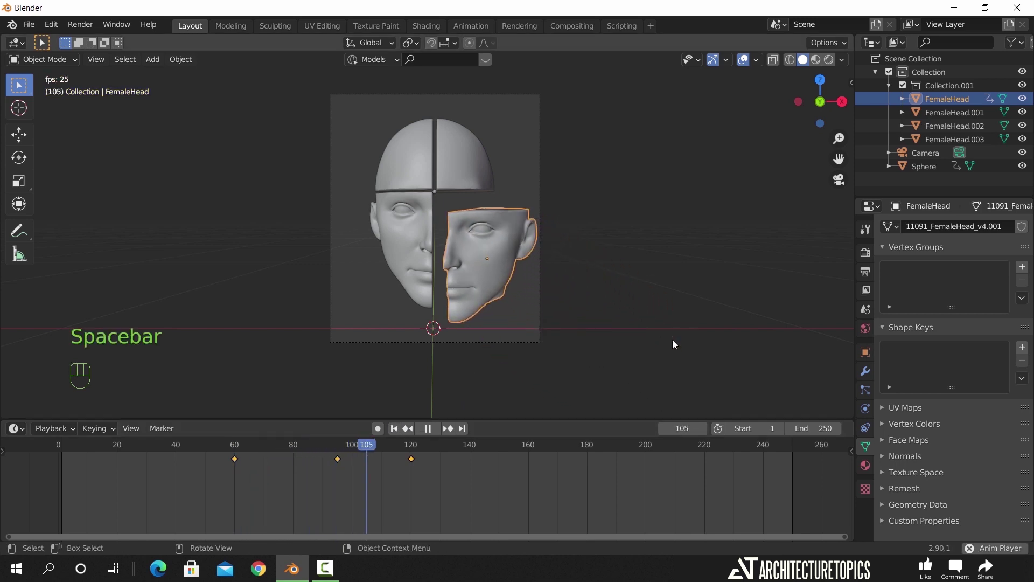
{"action": "key", "text": "space"}
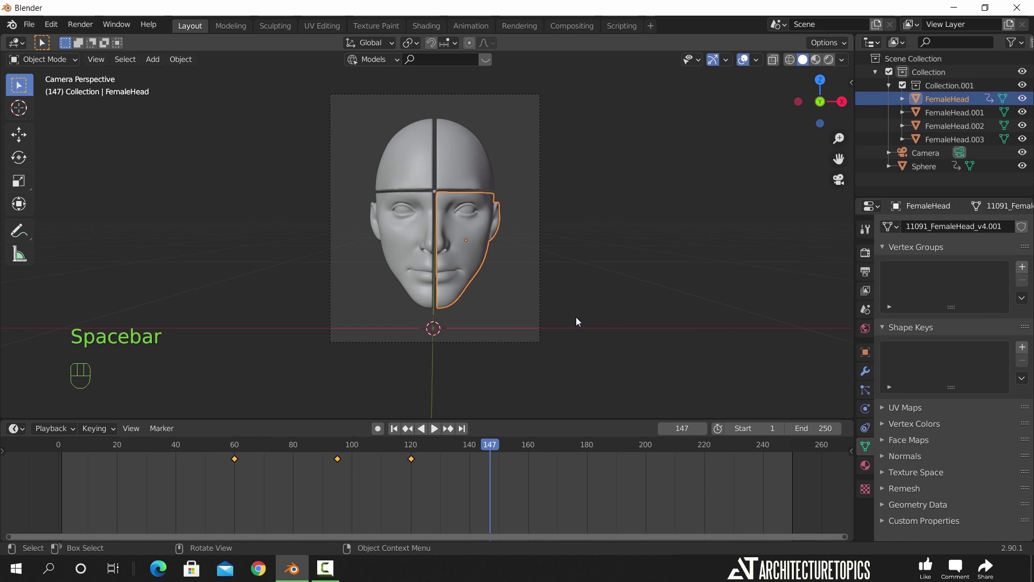
Select the lower-left face piece, FemaleHead.001, and insert a Location & Rotation keyframe for it at frame 130.
{"action": "left_click", "coordinate": [395, 243]}
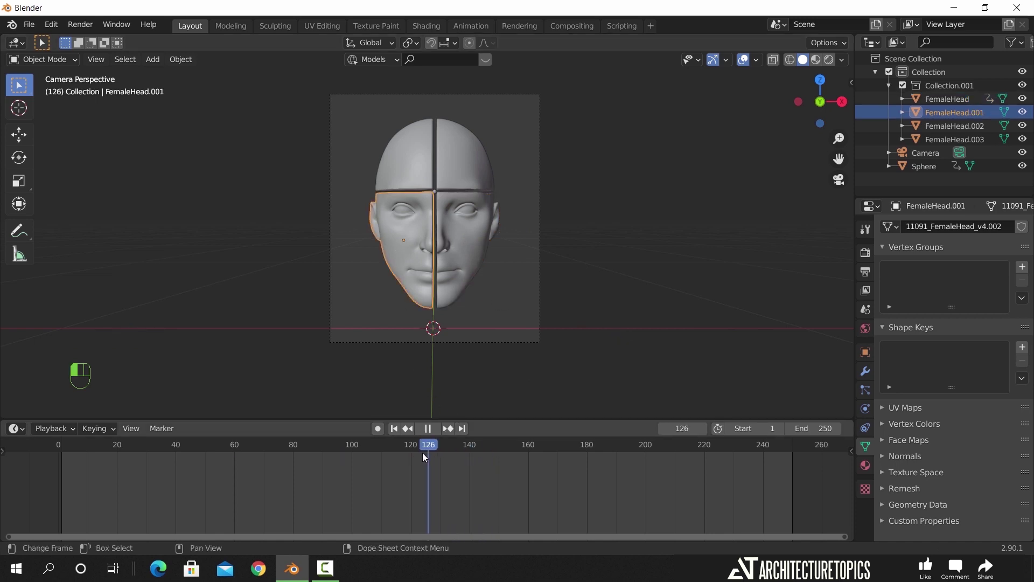
{"action": "mouse_move", "coordinate": [424, 456]}
{"action": "left_mouse_down"}
{"action": "mouse_move", "coordinate": [411, 458]}
{"action": "mouse_move", "coordinate": [442, 449]}
{"action": "left_mouse_up"}
{"action": "key", "text": "space"}
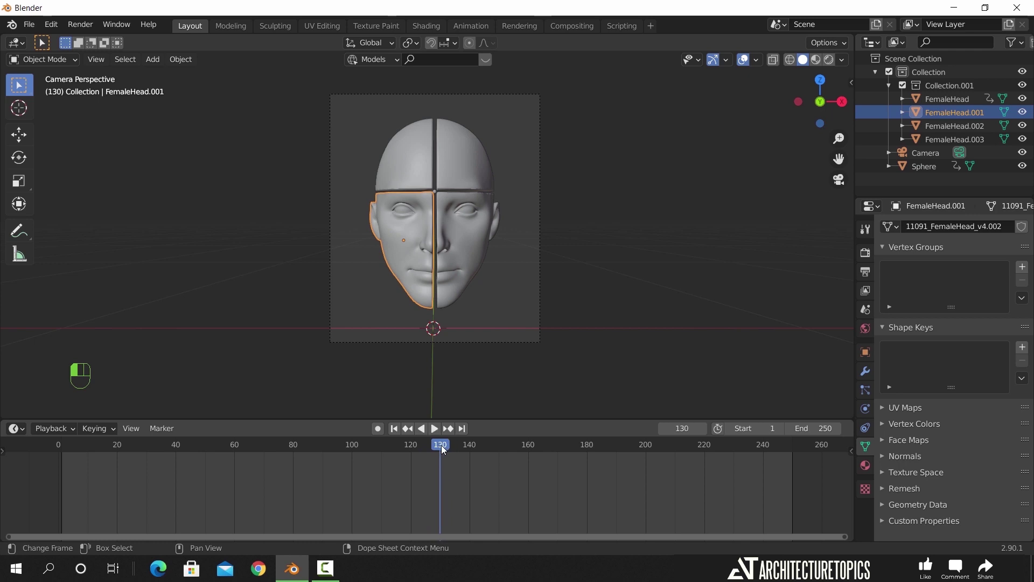
{"action": "key", "text": "i"}
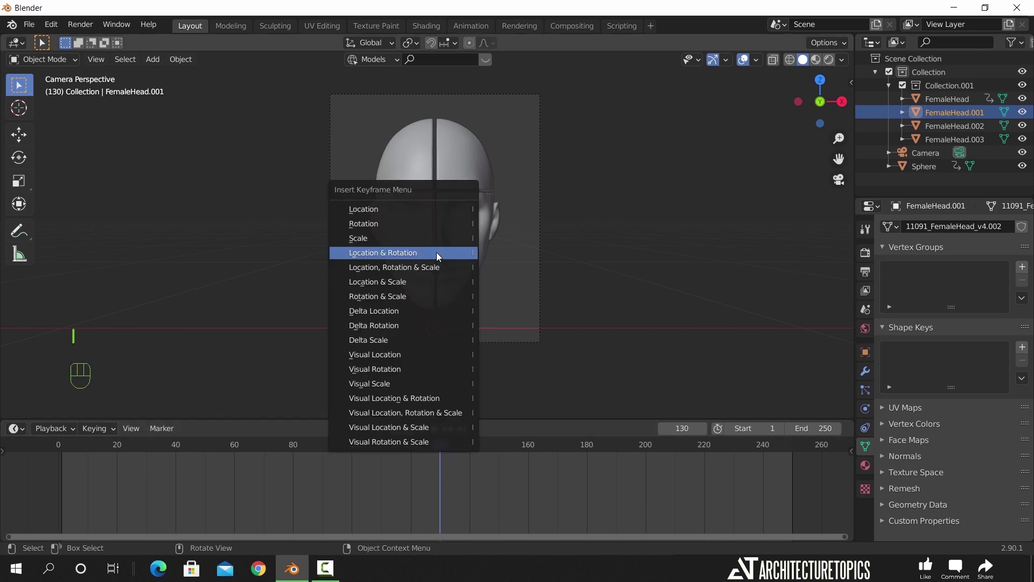
{"action": "left_click", "coordinate": [437, 253]}
At frame 70, move FemaleHead.001 outward along negative global X and down along global Z, clear of the camera frame.
{"action": "key", "text": "space"}
{"action": "left_click_drag", "start_coordinate": [379, 450], "coordinate": [260, 452]}
{"action": "key", "text": "g"}
{"action": "key", "text": "x"}
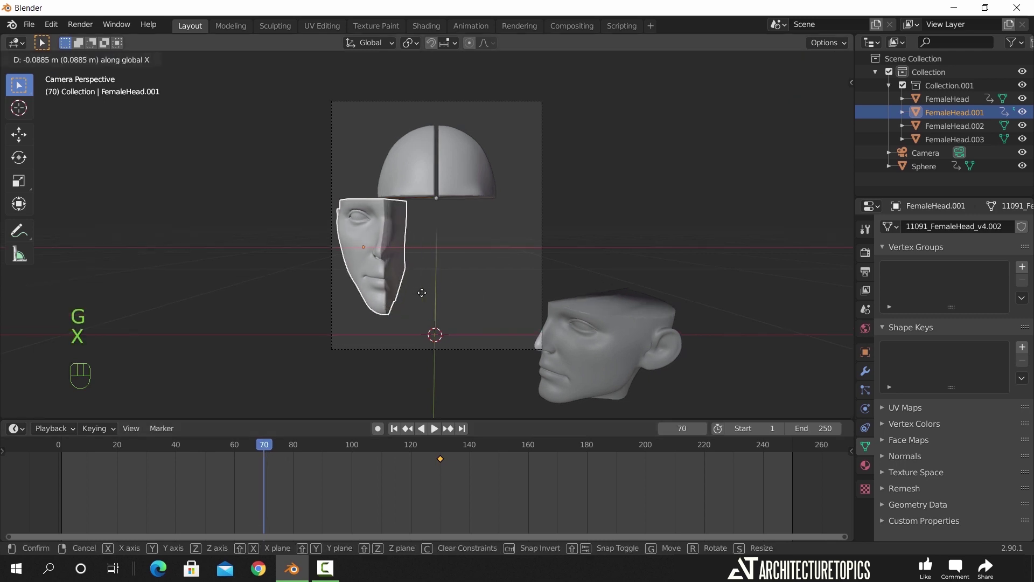
{"action": "left_click", "coordinate": [341, 300]}
{"action": "key", "text": "z"}
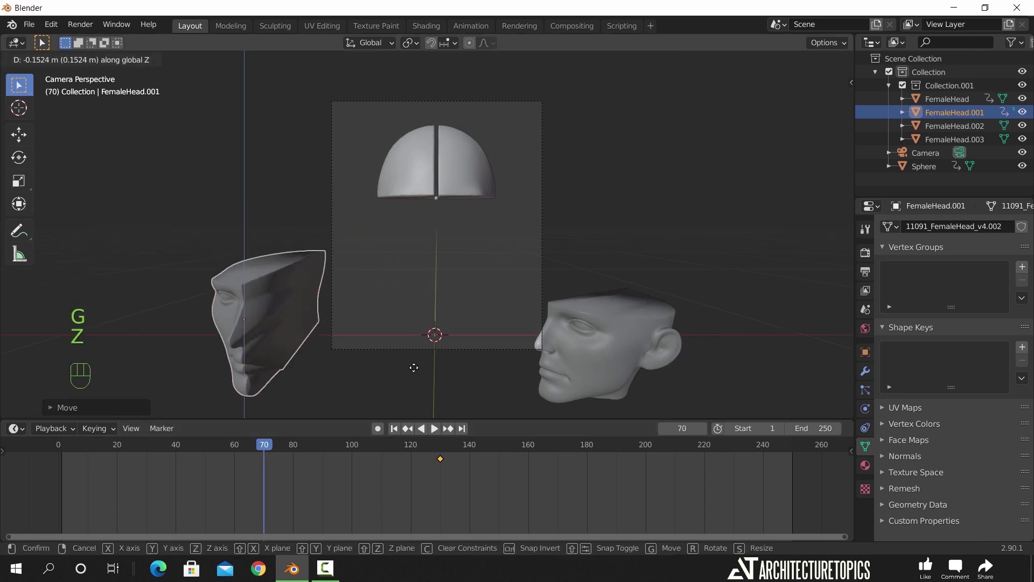
Rotate FemaleHead.001 by 60° about the global Z axis.
{"action": "key", "text": "r"}
{"action": "key", "text": "z"}
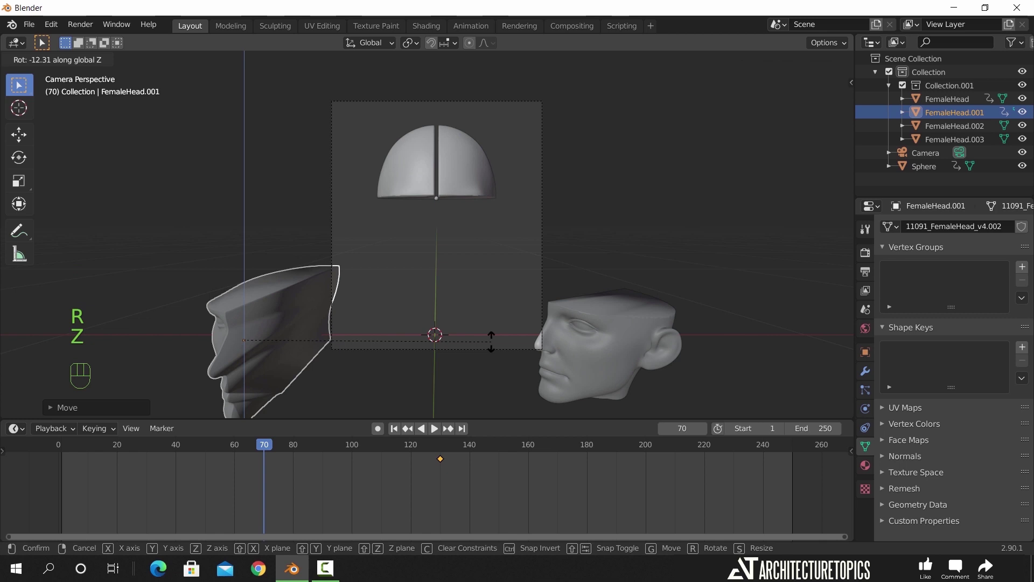
{"action": "key", "text": "KP_6"}
{"action": "key", "text": "KP_0"}
{"action": "left_click", "coordinate": [400, 328]}
Shift FemaleHead.001 slightly inward and down, and insert a Location & Rotation keyframe for it at frame 70.
{"action": "key", "text": "g"}
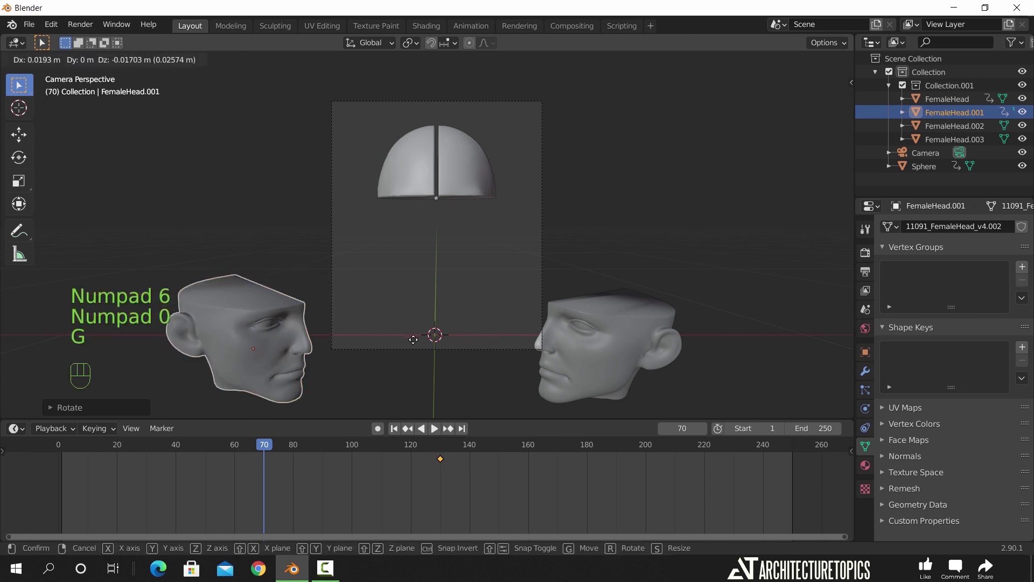
{"action": "left_click", "coordinate": [424, 349]}
{"action": "key", "text": "i"}
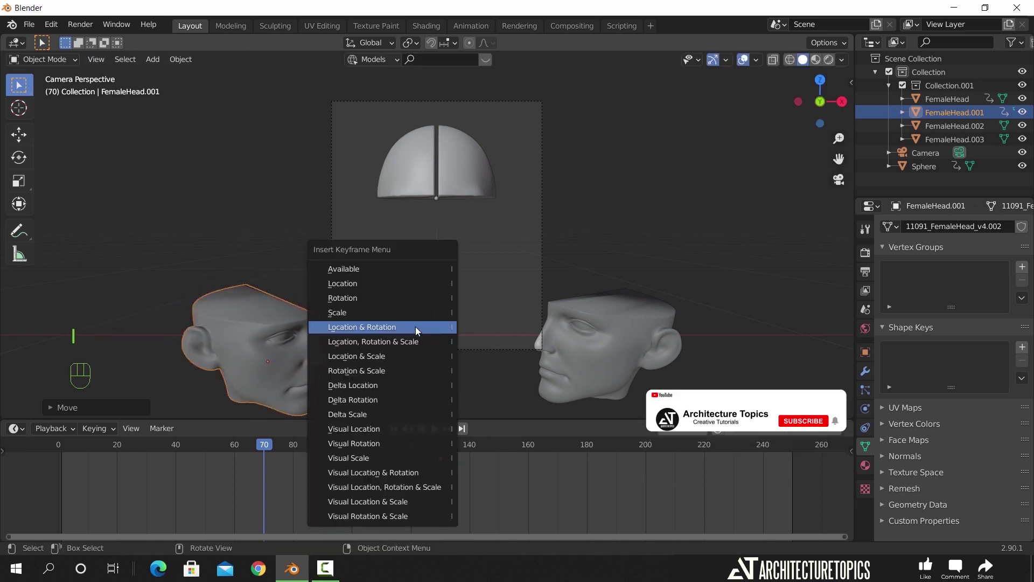
{"action": "left_click", "coordinate": [416, 327]}
Preview the motion, turn FemaleHead.001 further into profile about global Z at frame 100, and insert a keyframe there.
{"action": "key", "text": "space"}
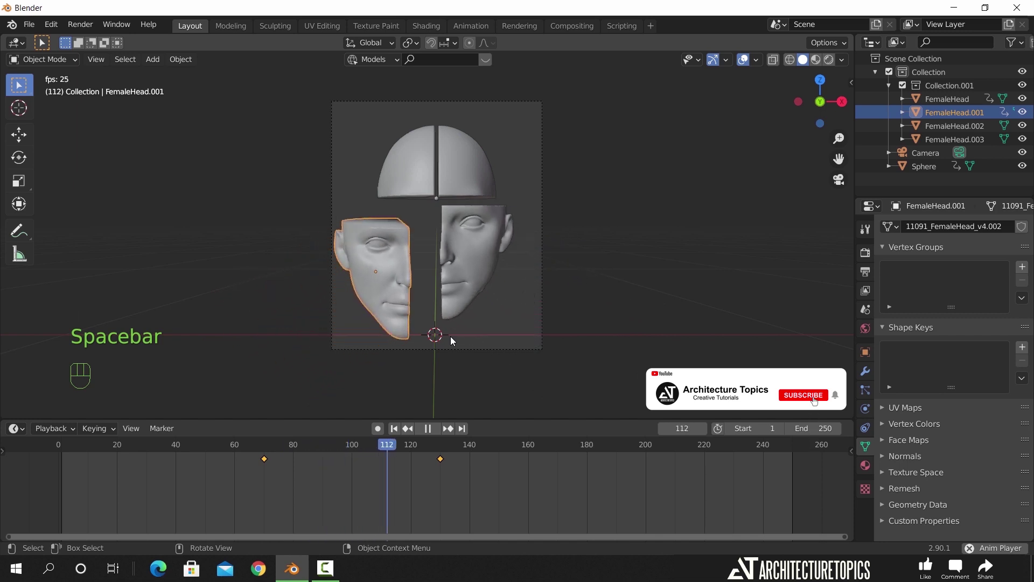
{"action": "key", "text": "space"}
{"action": "left_click_drag", "start_coordinate": [431, 445], "coordinate": [352, 447]}
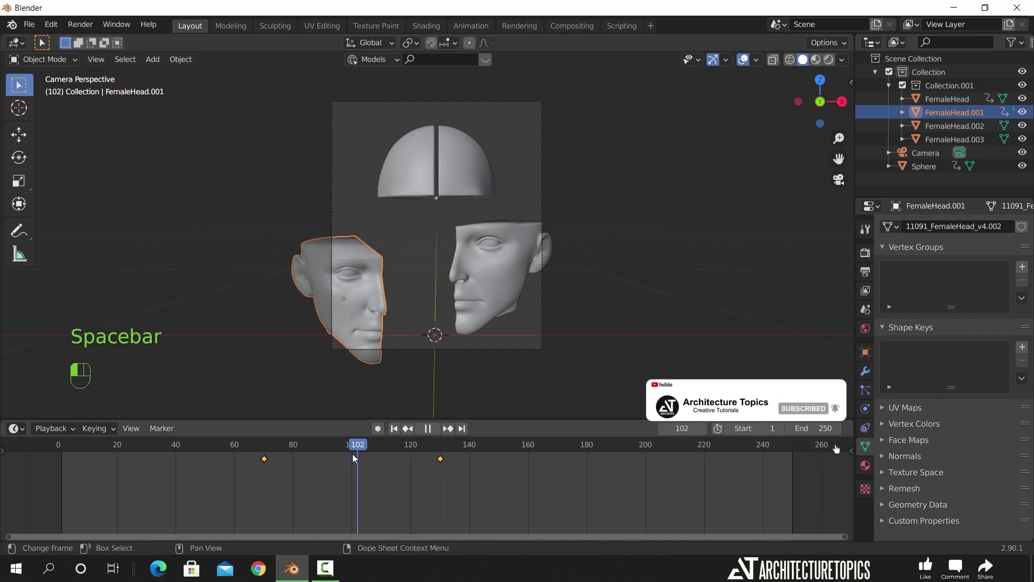
{"action": "key", "text": "r"}
{"action": "key", "text": "z"}
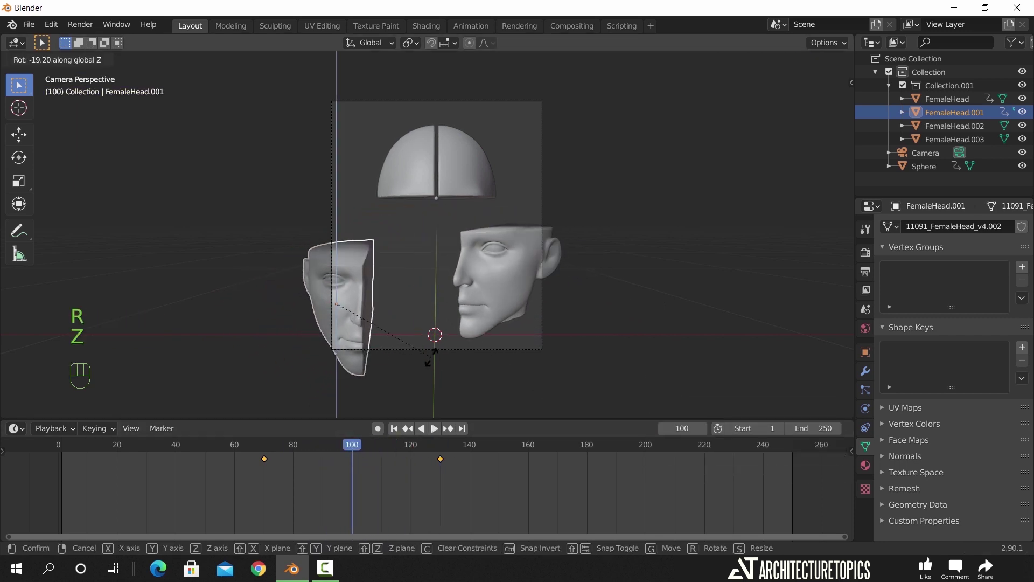
{"action": "left_click", "coordinate": [354, 354]}
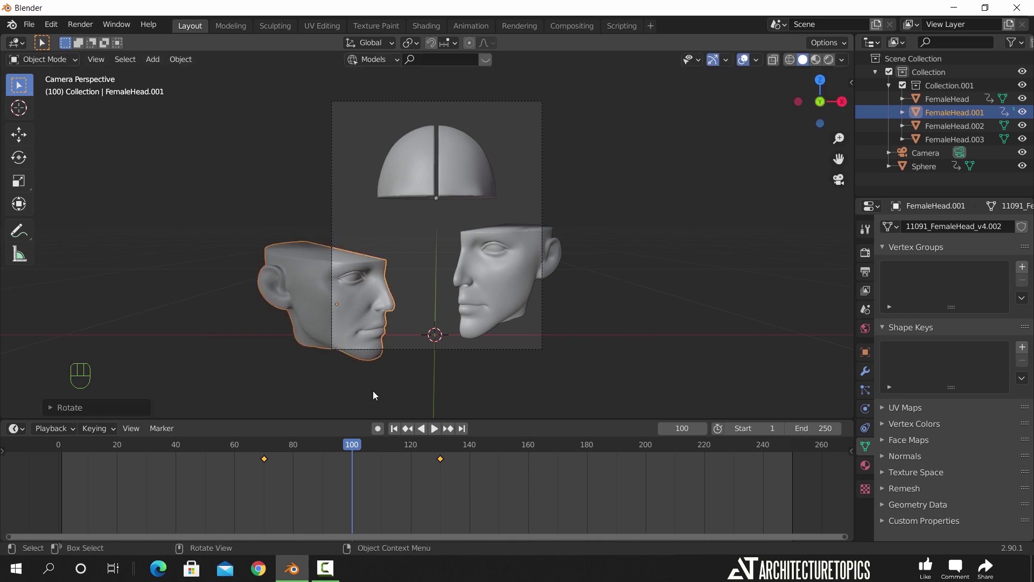
{"action": "key", "text": "i"}
{"action": "left_click", "coordinate": [370, 354]}
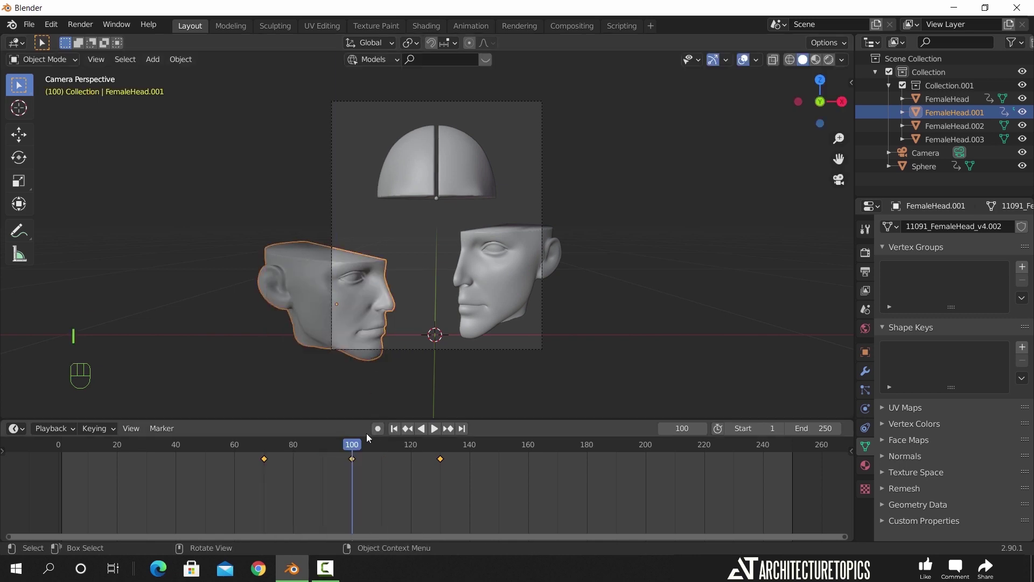
Preview the motion from frame 100, return to that frame, and turn FemaleHead.001 slightly toward the camera about global Z.
{"action": "key", "text": "space"}
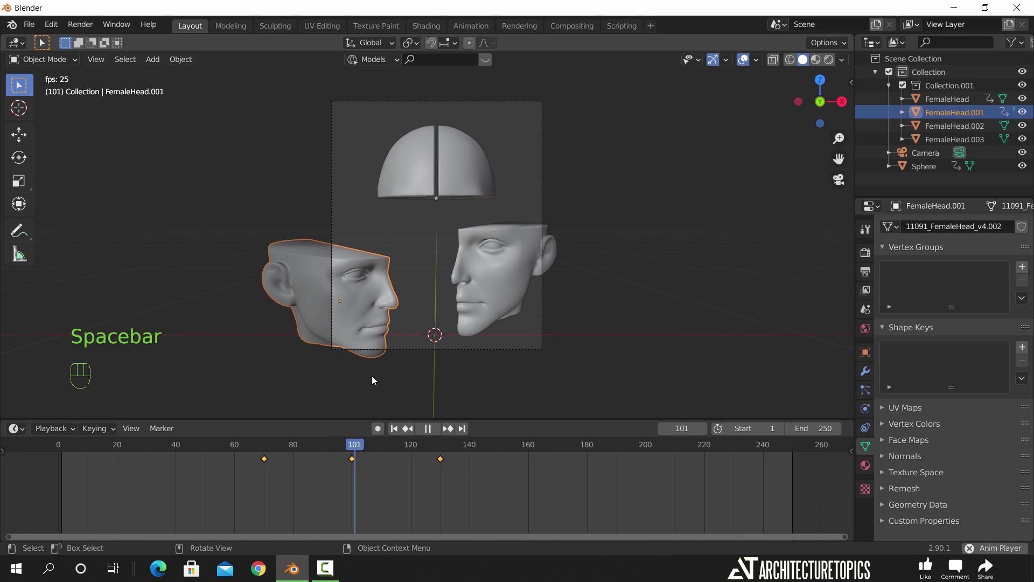
{"action": "key", "text": "space"}
{"action": "left_click_drag", "start_coordinate": [396, 445], "coordinate": [352, 446]}
{"action": "key", "text": "r"}
{"action": "key", "text": "z"}
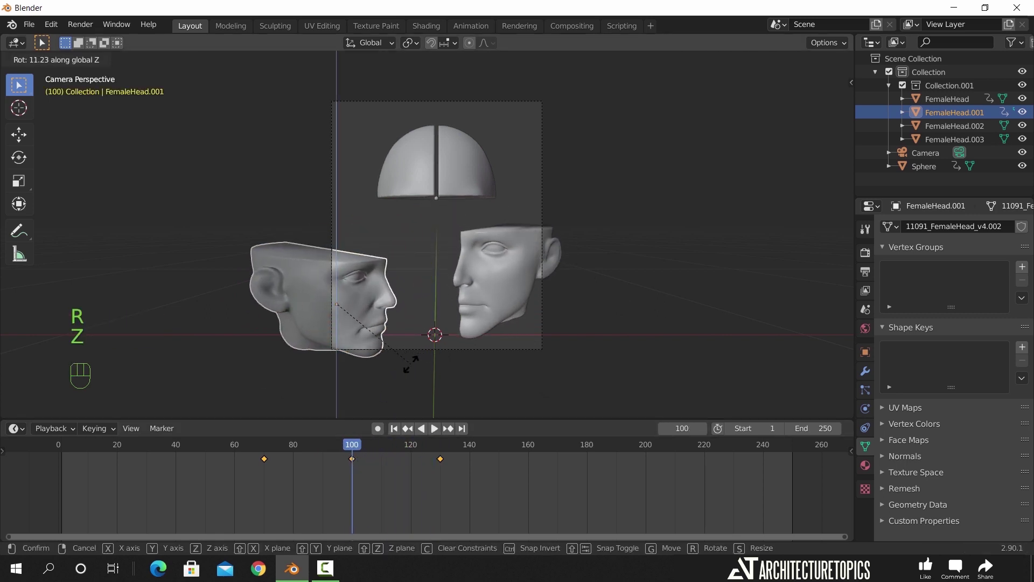
{"action": "left_click", "coordinate": [561, 330]}
Tilt FemaleHead.001 about the global Y axis, insert a keyframe for it at frame 100, and preview the motion.
{"action": "key", "text": "r"}
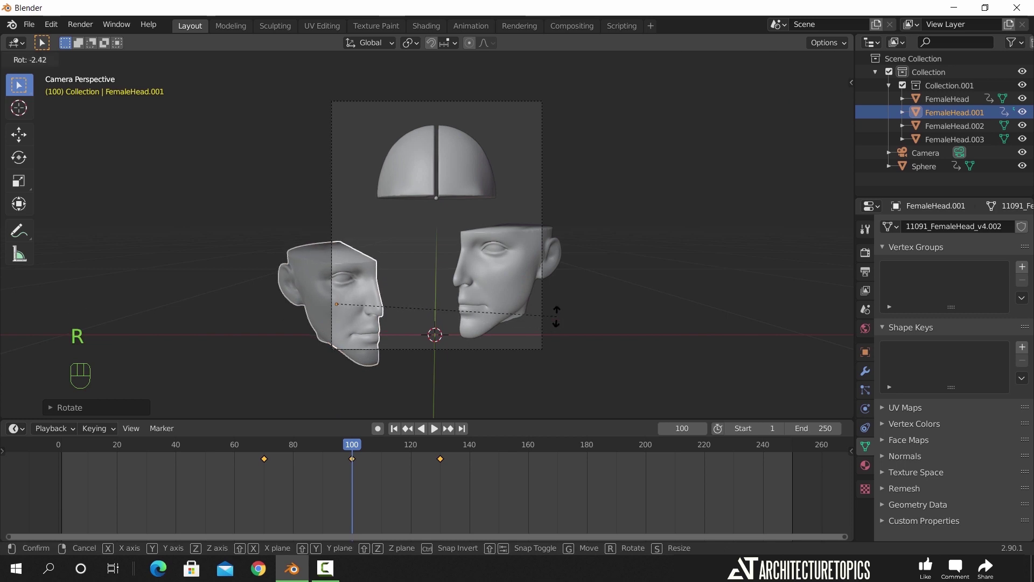
{"action": "key", "text": "x"}
{"action": "key", "text": "y"}
{"action": "left_click", "coordinate": [555, 286]}
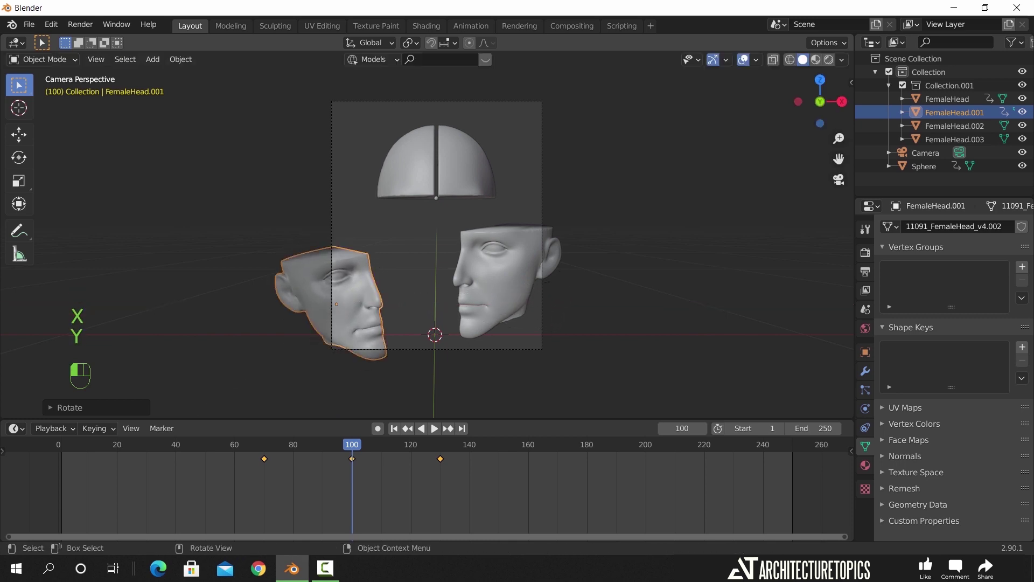
{"action": "key", "text": "i"}
{"action": "left_click", "coordinate": [512, 325]}
{"action": "key", "text": "space"}
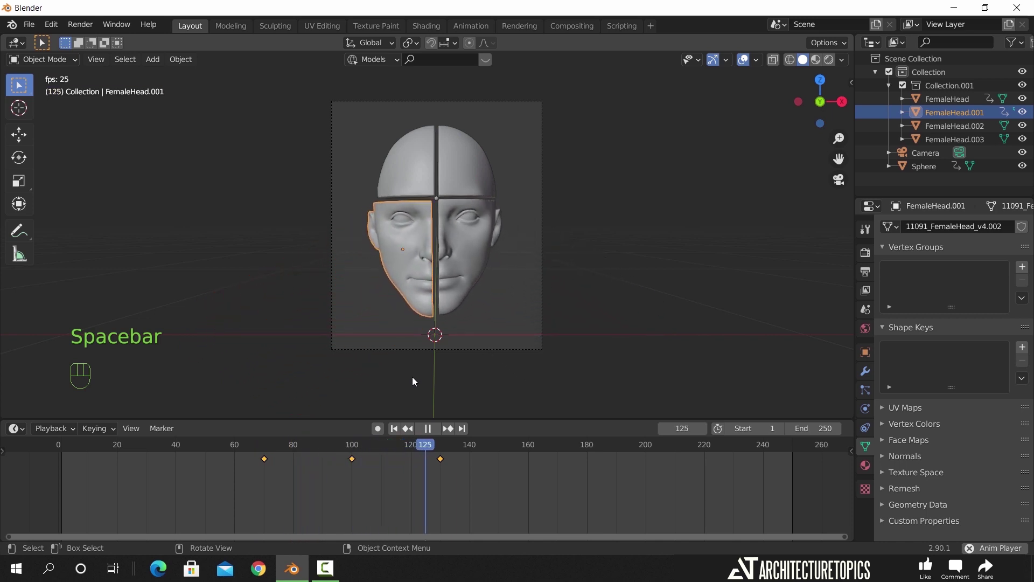
{"action": "key", "text": "space"}
Insert a Location & Rotation keyframe at frame 140 for the assembled position of FemaleHead.002.
{"action": "left_click", "coordinate": [475, 171]}
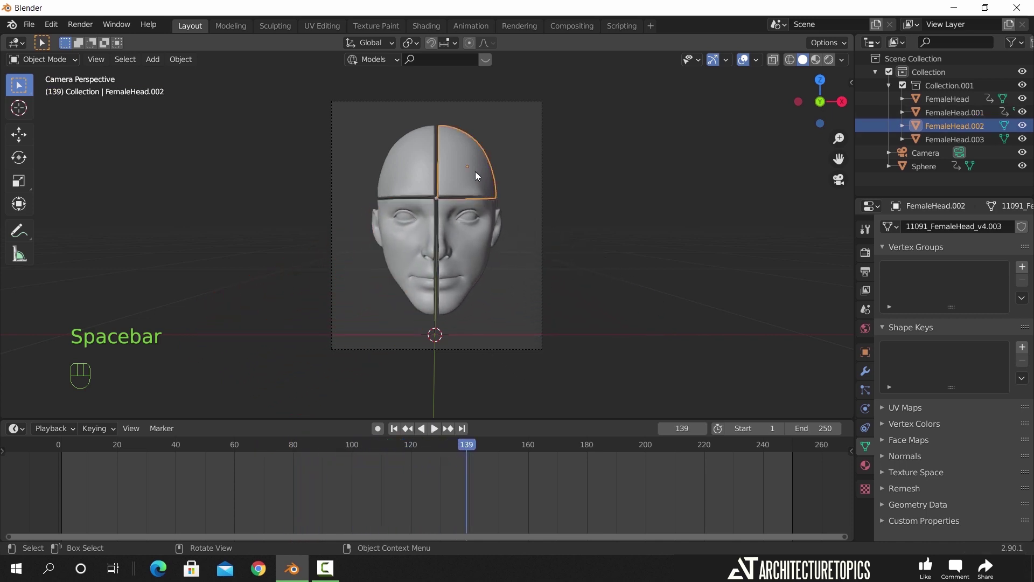
{"action": "middle_click_drag", "start_coordinate": [547, 193], "coordinate": [493, 290], "text": "shift"}
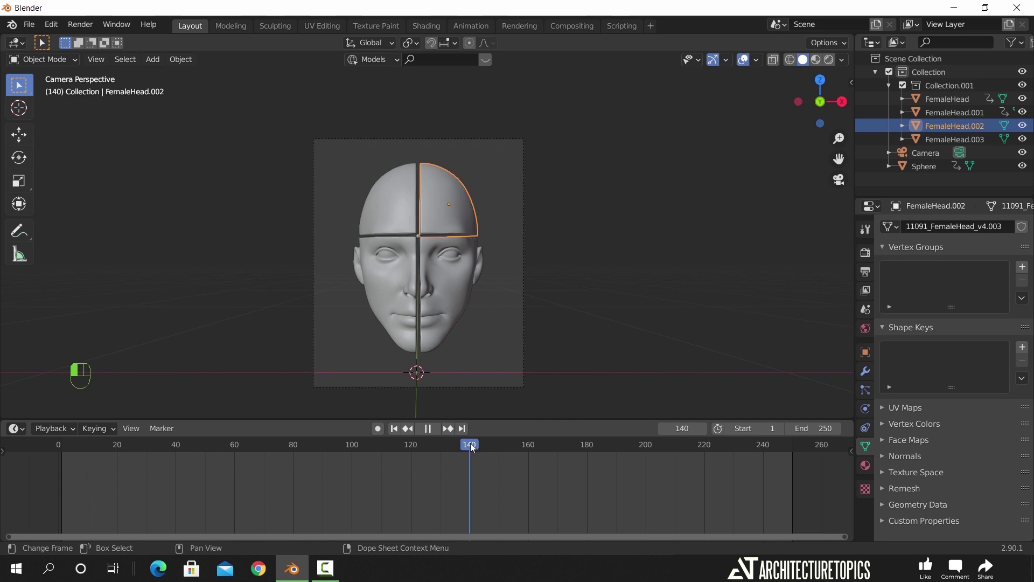
{"action": "key", "text": "i"}
{"action": "left_click", "coordinate": [488, 260]}
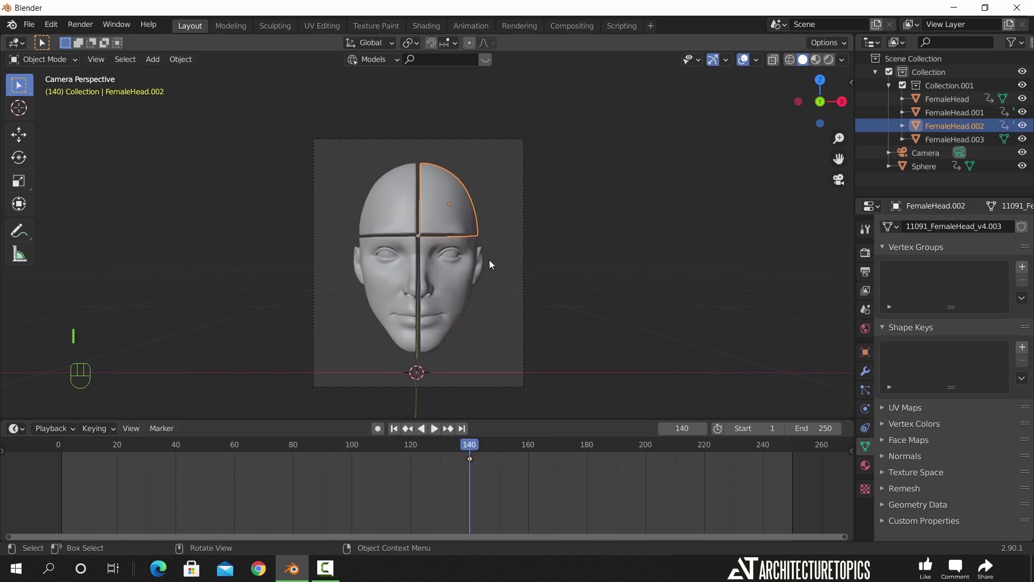
At frame 80, move FemaleHead.002 outward along positive global X and up along global Z, clear of the camera frame.
{"action": "left_click_drag", "start_coordinate": [461, 451], "coordinate": [294, 452]}
{"action": "key", "text": "g"}
{"action": "key", "text": "x"}
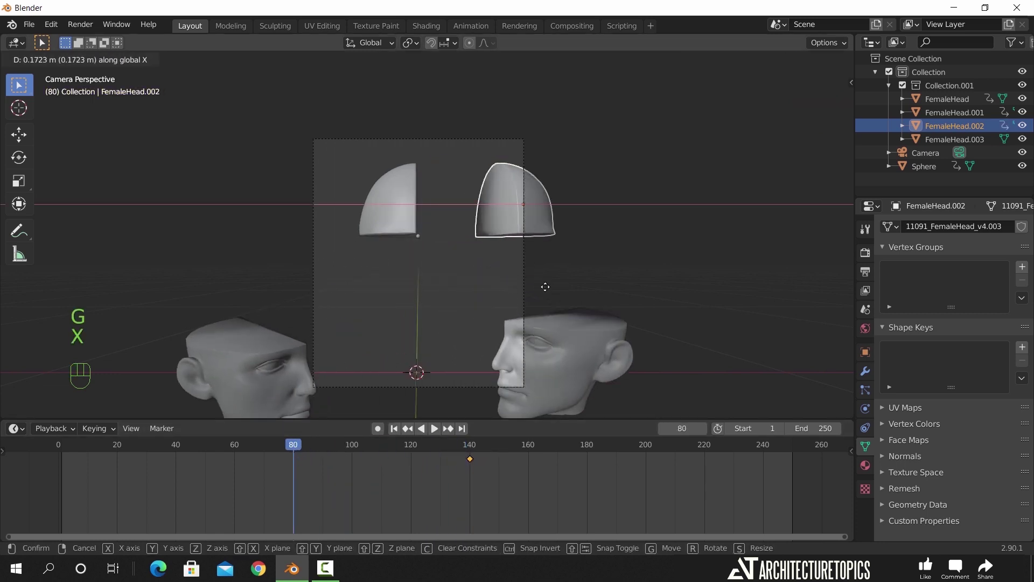
{"action": "left_click", "coordinate": [554, 287]}
{"action": "key", "text": "g"}
{"action": "key", "text": "z"}
{"action": "left_click", "coordinate": [563, 254]}
Rotate FemaleHead.002 about the global Y axis and the global Z axis.
{"action": "key", "text": "r"}
{"action": "key", "text": "x"}
{"action": "key", "text": "y"}
{"action": "left_click", "coordinate": [642, 234]}
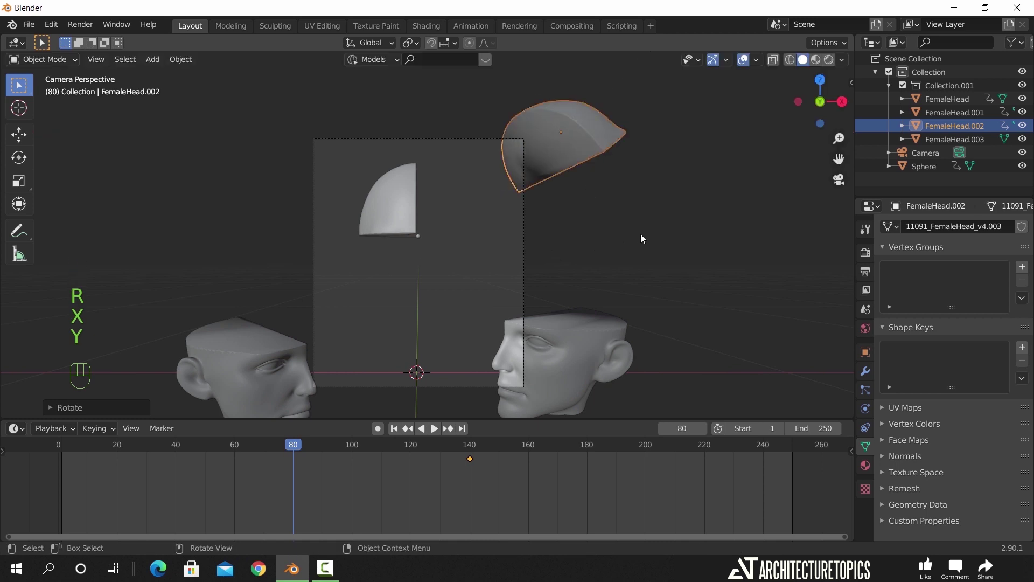
{"action": "key", "text": "r"}
{"action": "key", "text": "z"}
{"action": "left_click", "coordinate": [605, 215]}
Shift FemaleHead.002 slightly outward and up in the XZ plane, and insert a keyframe for it at frame 80.
{"action": "key", "text": "g"}
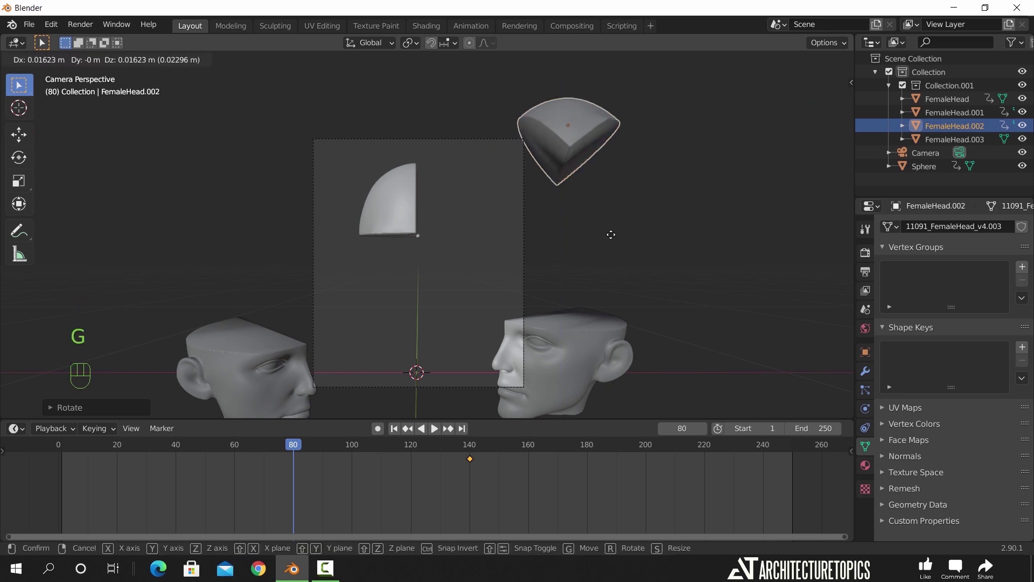
{"action": "key", "text": "shift+y"}
{"action": "left_click", "coordinate": [613, 261]}
{"action": "key", "text": "i"}
{"action": "left_click", "coordinate": [612, 260]}
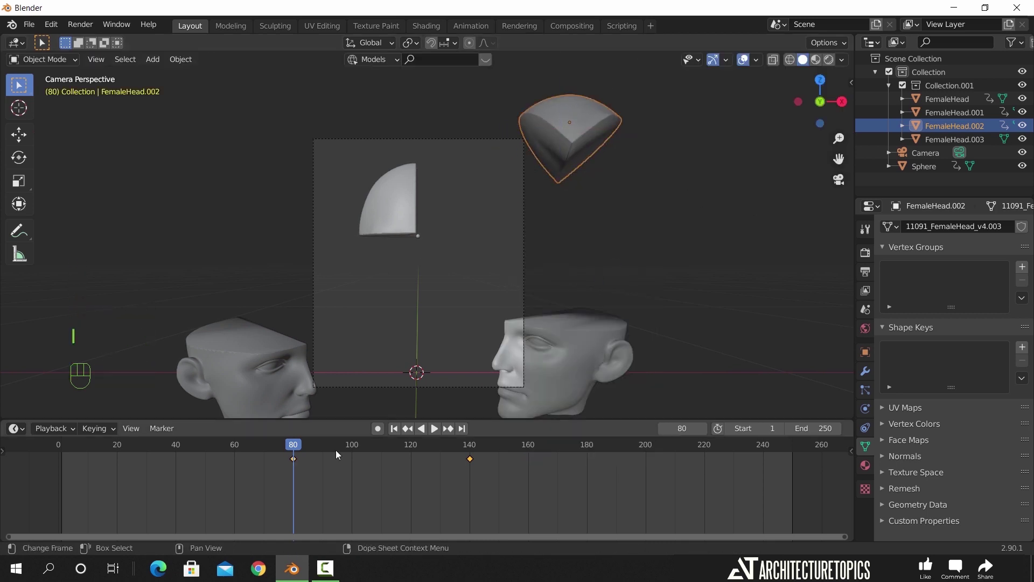
At frame 110, rotate FemaleHead.002 about global Z, insert a keyframe for it, and preview the motion.
{"action": "left_click_drag", "start_coordinate": [335, 450], "coordinate": [381, 447]}
{"action": "key", "text": "r"}
{"action": "key", "text": "z"}
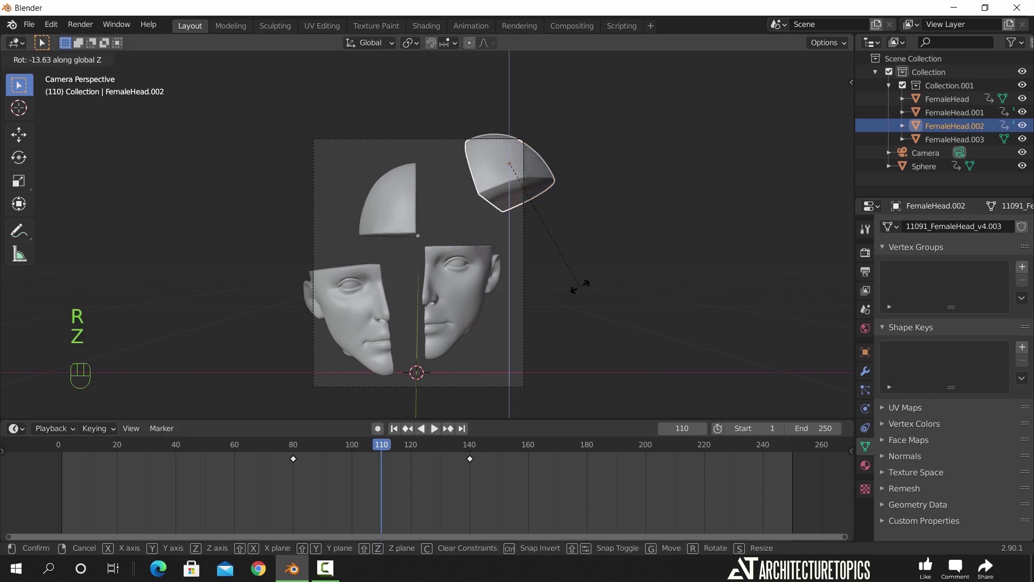
{"action": "left_click", "coordinate": [548, 305]}
{"action": "key", "text": "i"}
{"action": "left_click", "coordinate": [549, 305]}
{"action": "key", "text": "space"}
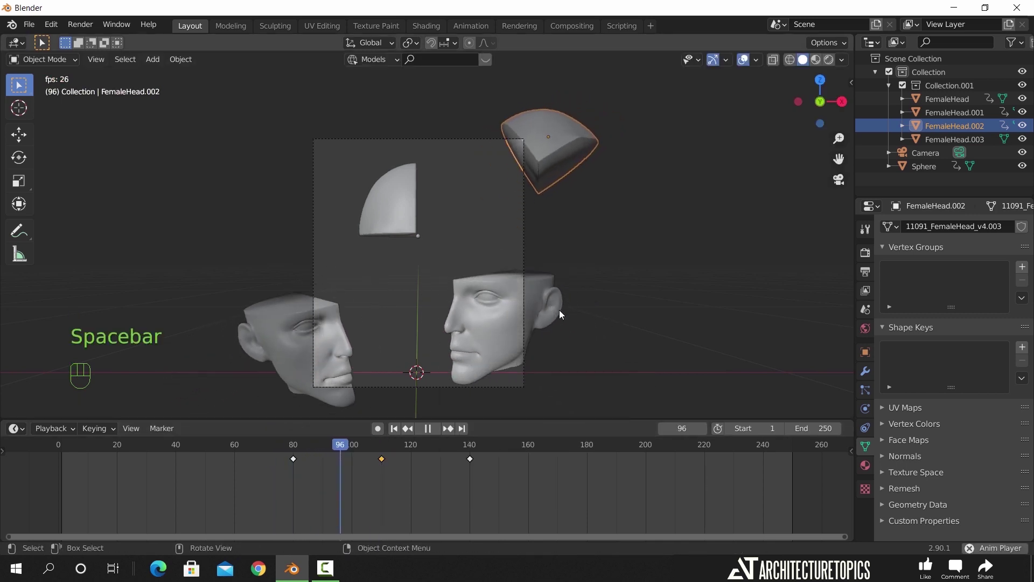
{"action": "key", "text": "space"}
Go to frame 150 and insert a Location & Rotation keyframe for the assembled position of FemaleHead.003.
{"action": "left_click", "coordinate": [465, 455]}
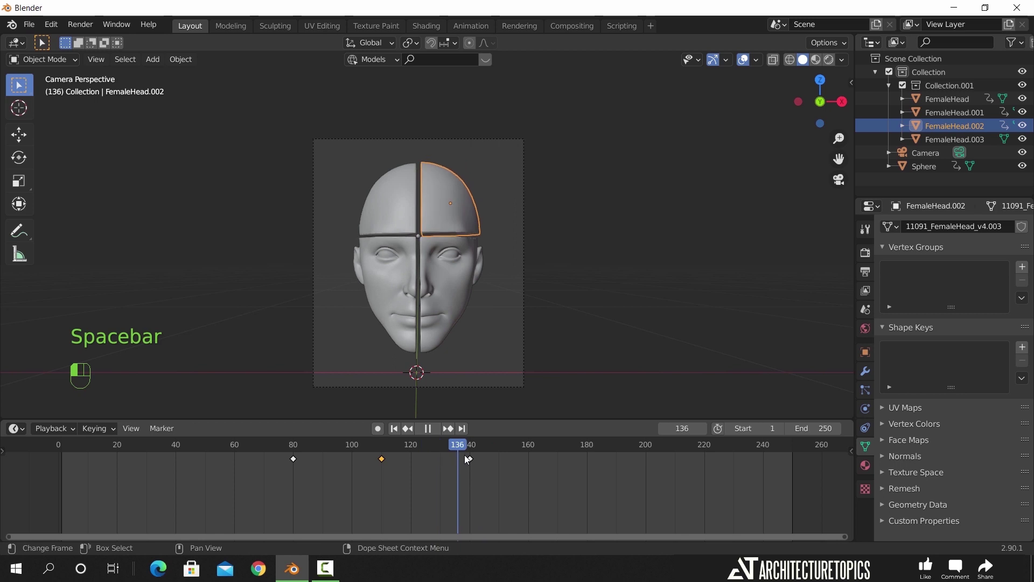
{"action": "left_click_drag", "start_coordinate": [464, 455], "coordinate": [500, 450]}
{"action": "left_click", "coordinate": [500, 446]}
{"action": "left_click", "coordinate": [472, 306]}
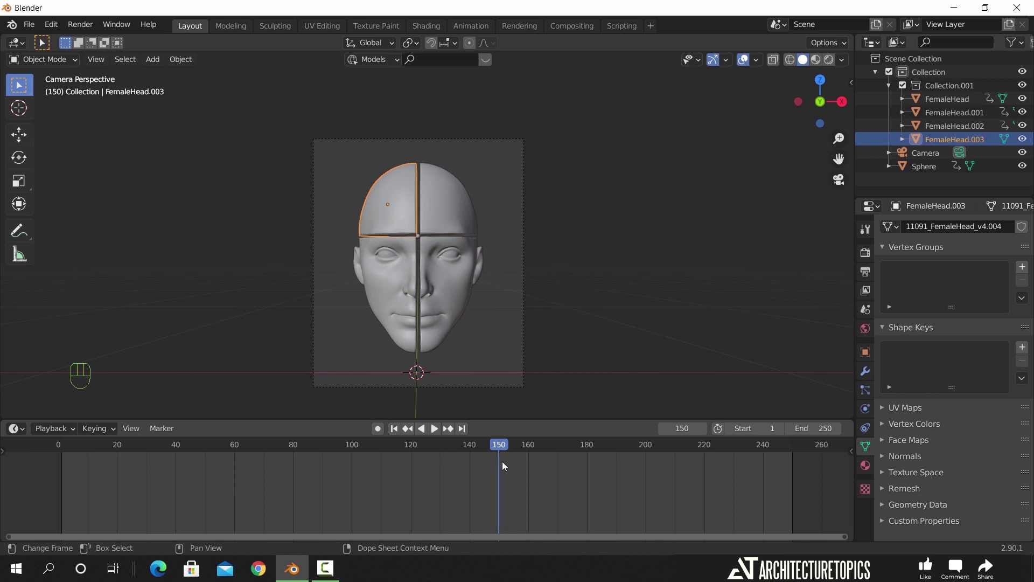
{"action": "key", "text": "g"}
{"action": "right_click", "coordinate": [408, 228]}
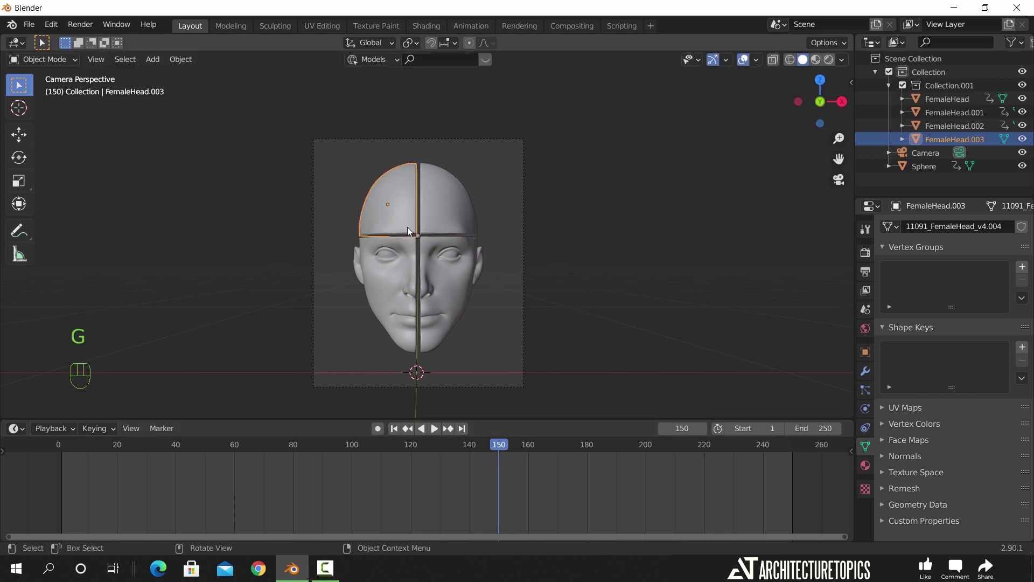
{"action": "key", "text": "i"}
{"action": "left_click", "coordinate": [407, 227]}
At frame 90, move FemaleHead.003 outward along negative global X and up along global Z, clear of the camera frame.
{"action": "left_click_drag", "start_coordinate": [490, 452], "coordinate": [323, 464]}
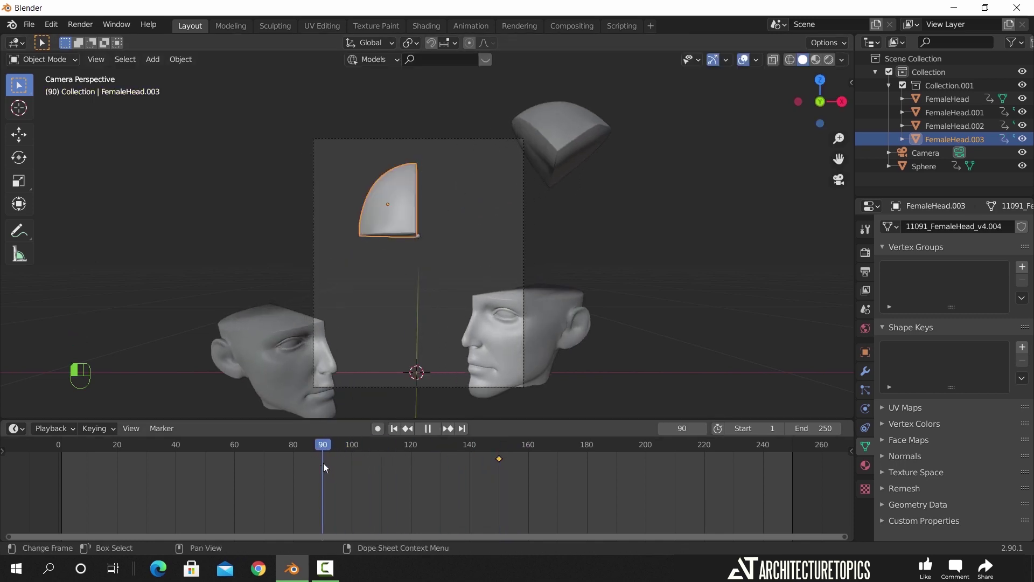
{"action": "key", "text": "g"}
{"action": "key", "text": "x"}
{"action": "left_click", "coordinate": [334, 243]}
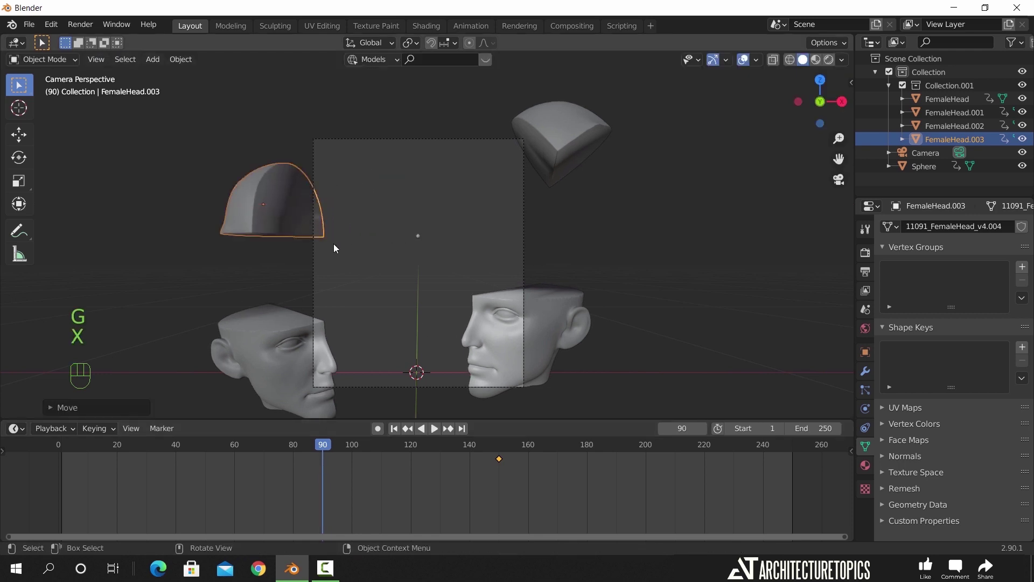
{"action": "key", "text": "g"}
{"action": "key", "text": "z"}
Rotate FemaleHead.003 about the global X axis and by 45° about the global Z axis.
{"action": "key", "text": "r"}
{"action": "key", "text": "x"}
{"action": "left_click", "coordinate": [352, 206]}
{"action": "key", "text": "r"}
{"action": "key", "text": "z"}
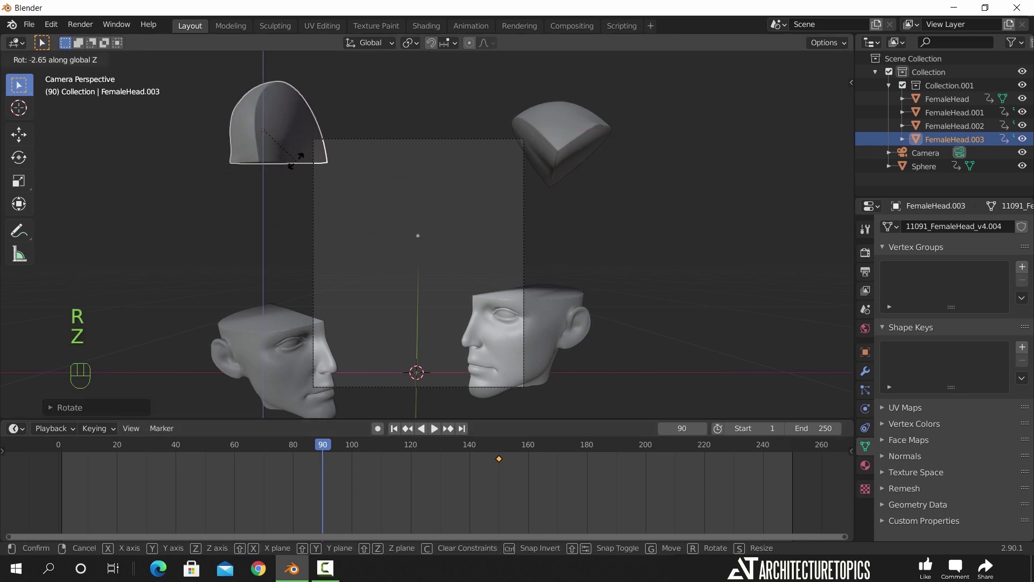
{"action": "key", "text": "KP_4"}
{"action": "key", "text": "KP_5"}
Tilt FemaleHead.003 freely in the camera view and insert a keyframe for it at frame 90.
{"action": "key", "text": "r"}
{"action": "left_click", "coordinate": [416, 221]}
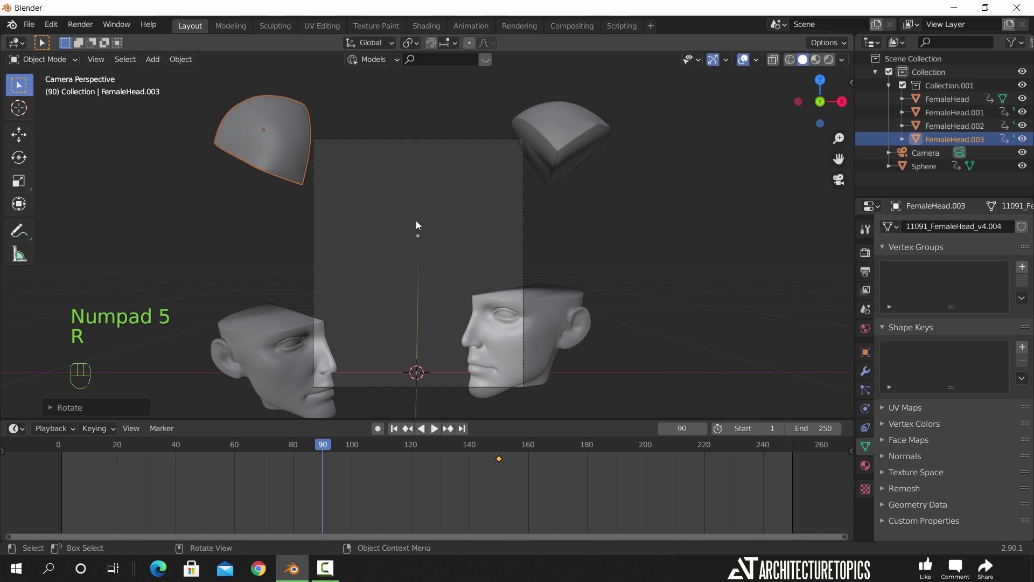
{"action": "key", "text": "i"}
{"action": "left_click", "coordinate": [416, 221]}
At frame 116, rotate FemaleHead.003 in the camera view and about global Z, and insert a keyframe for it.
{"action": "left_click_drag", "start_coordinate": [323, 445], "coordinate": [399, 444]}
{"action": "key", "text": "r"}
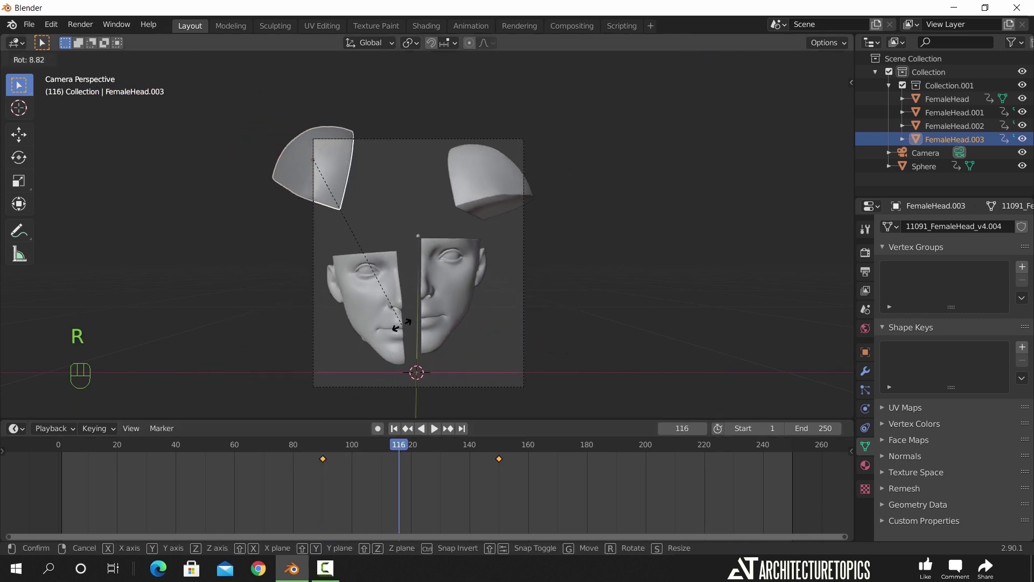
{"action": "left_click", "coordinate": [402, 325]}
{"action": "key", "text": "r"}
{"action": "key", "text": "z"}
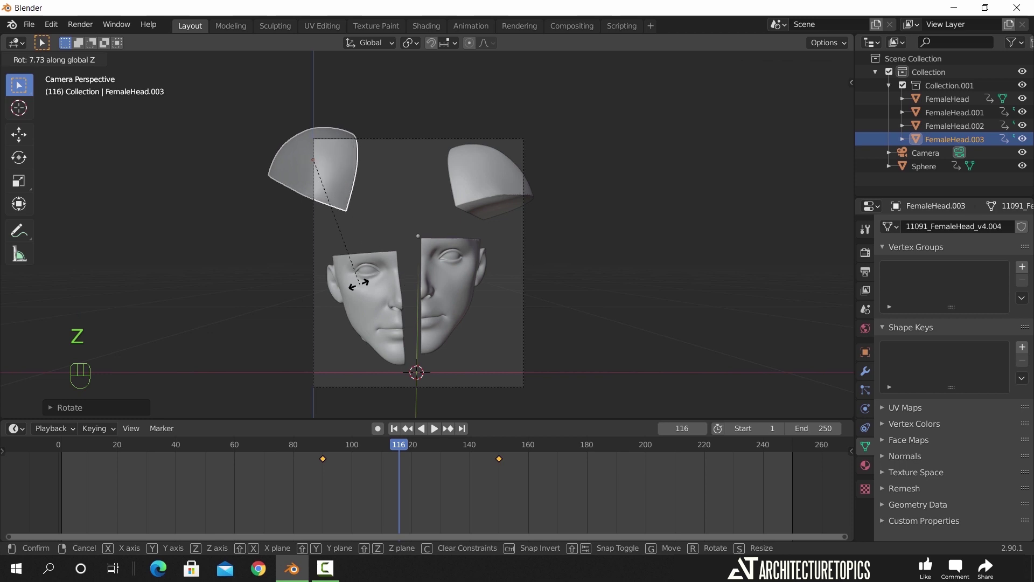
{"action": "left_click", "coordinate": [359, 284]}
{"action": "key", "text": "i"}
{"action": "left_click", "coordinate": [358, 286]}
Preview the motion and move the final keyframe of FemaleHead.003 to frame 155.
{"action": "key", "text": "space"}
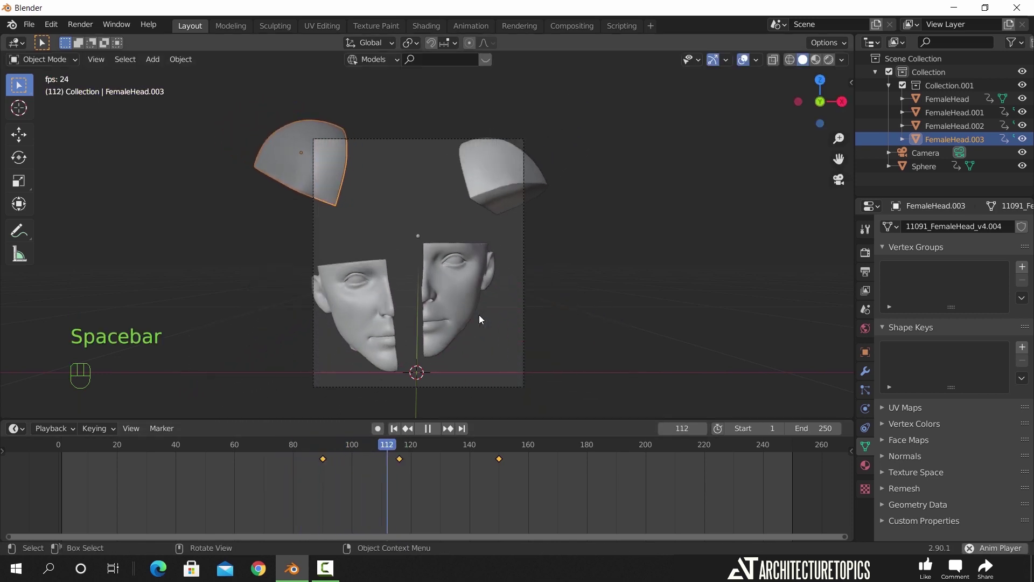
{"action": "key", "text": "space"}
{"action": "mouse_move", "coordinate": [505, 461]}
{"action": "left_mouse_down"}
{"action": "mouse_move", "coordinate": [461, 459]}
{"action": "mouse_move", "coordinate": [519, 463]}
{"action": "left_mouse_up"}
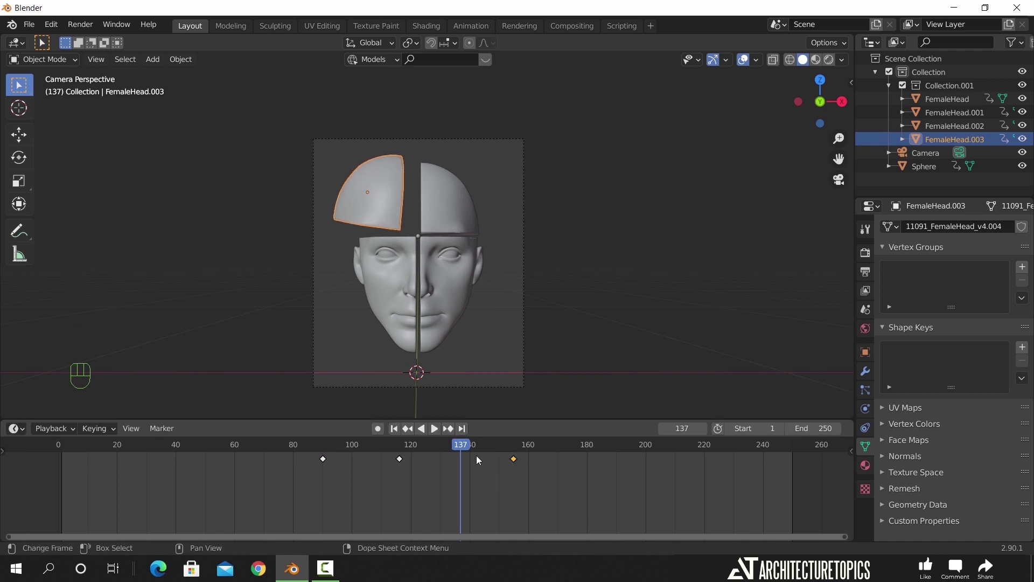
{"action": "left_click", "coordinate": [318, 454]}
{"action": "key", "text": "space"}
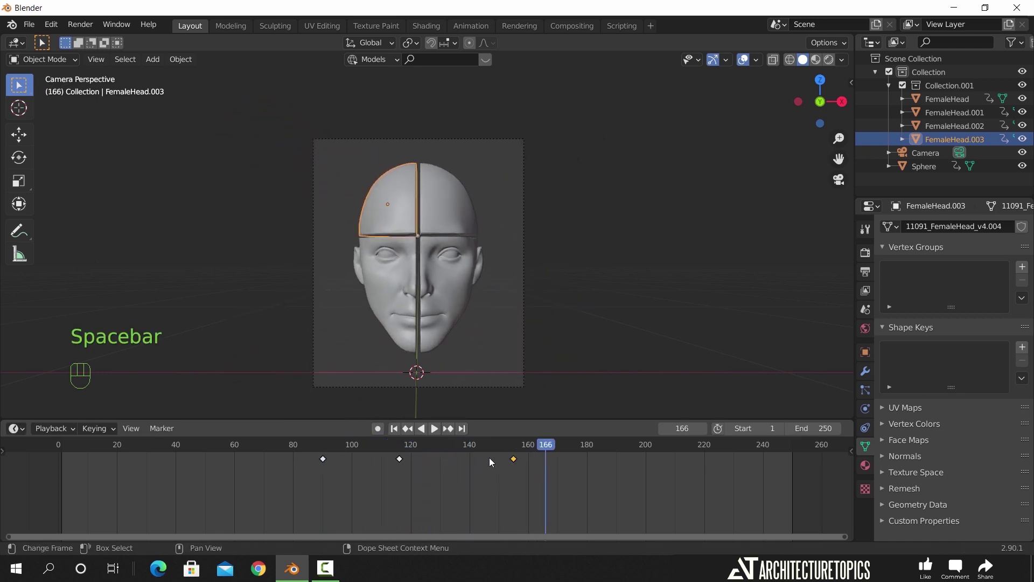
Replay the assembly from around frame 116 and save the file as face animation.blend.
{"action": "left_click_drag", "start_coordinate": [540, 446], "coordinate": [398, 445]}
{"action": "key", "text": "space"}
{"action": "key", "text": "space"}
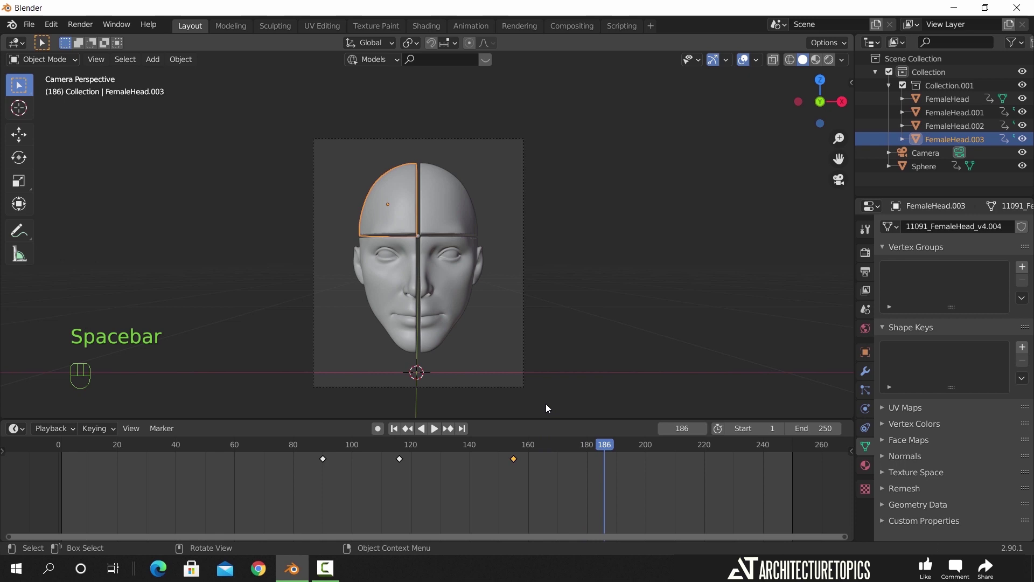
{"action": "key", "text": "ctrl+s"}
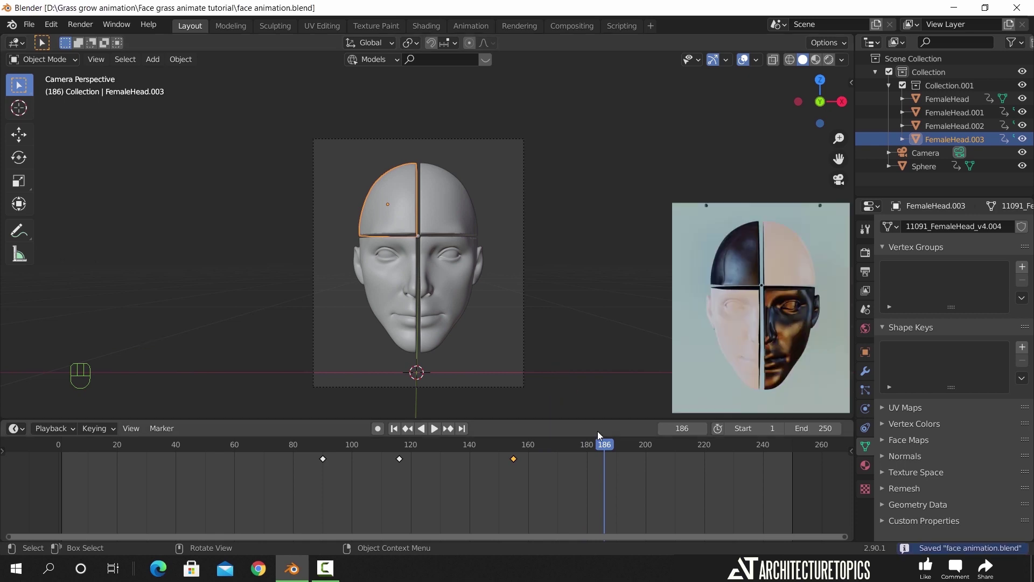
Go to frame 155, add a UV sphere to the scene, and scale it down.
{"action": "left_click_drag", "start_coordinate": [600, 444], "coordinate": [582, 447]}
{"action": "left_click_drag", "start_coordinate": [490, 458], "coordinate": [515, 466]}
{"action": "scroll", "coordinate": [512, 242], "scroll_direction": "up", "scroll_amount": 1}
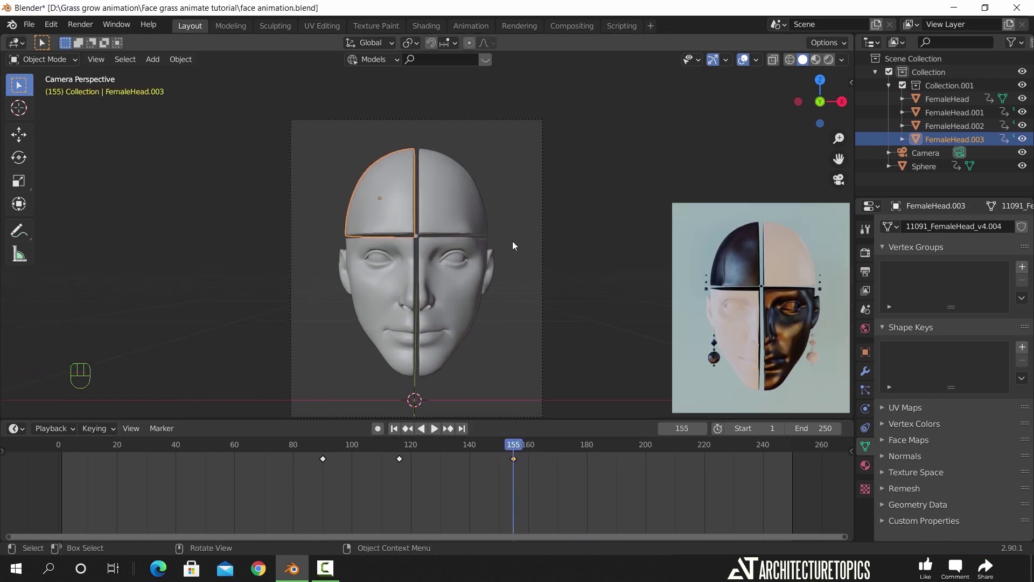
{"action": "scroll", "coordinate": [515, 248], "scroll_direction": "up", "scroll_amount": 2}
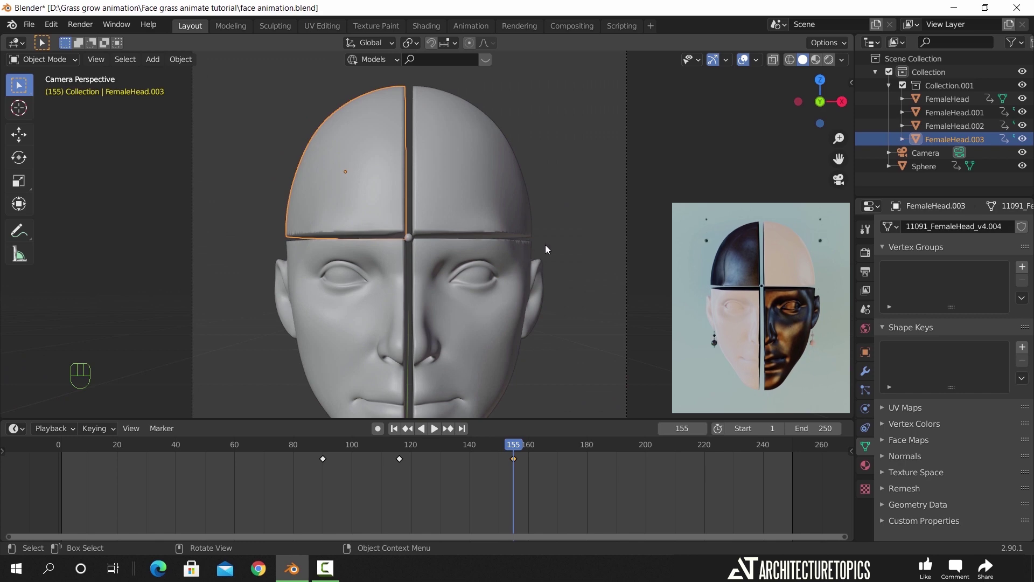
{"action": "key", "text": "shift+a"}
{"action": "mouse_move", "coordinate": [549, 244]}
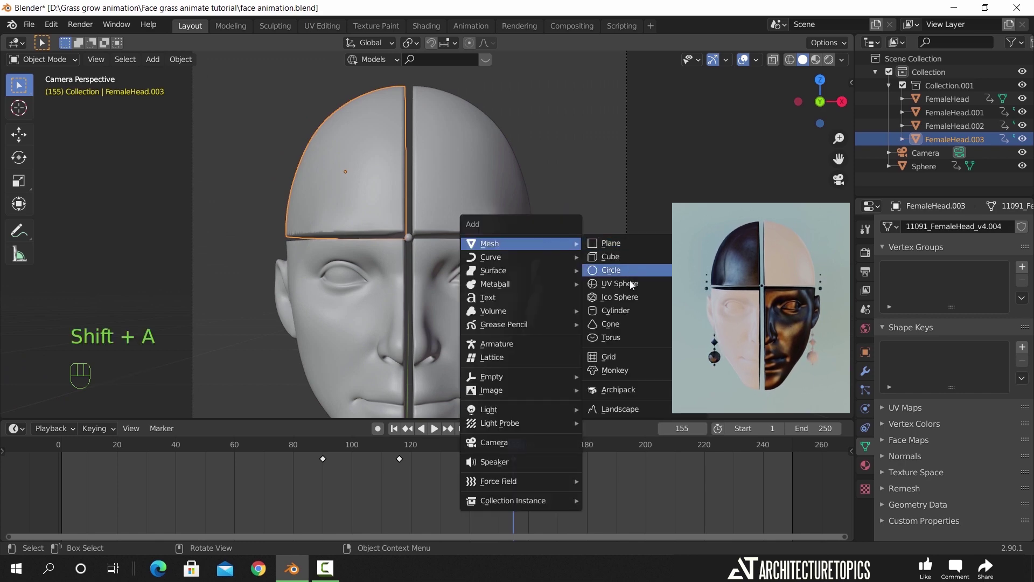
{"action": "left_click", "coordinate": [609, 279]}
{"action": "scroll", "coordinate": [630, 288], "scroll_direction": "down", "scroll_amount": 3}
{"action": "key", "text": "s"}
{"action": "left_click", "coordinate": [500, 304]}
{"action": "key", "text": "s"}
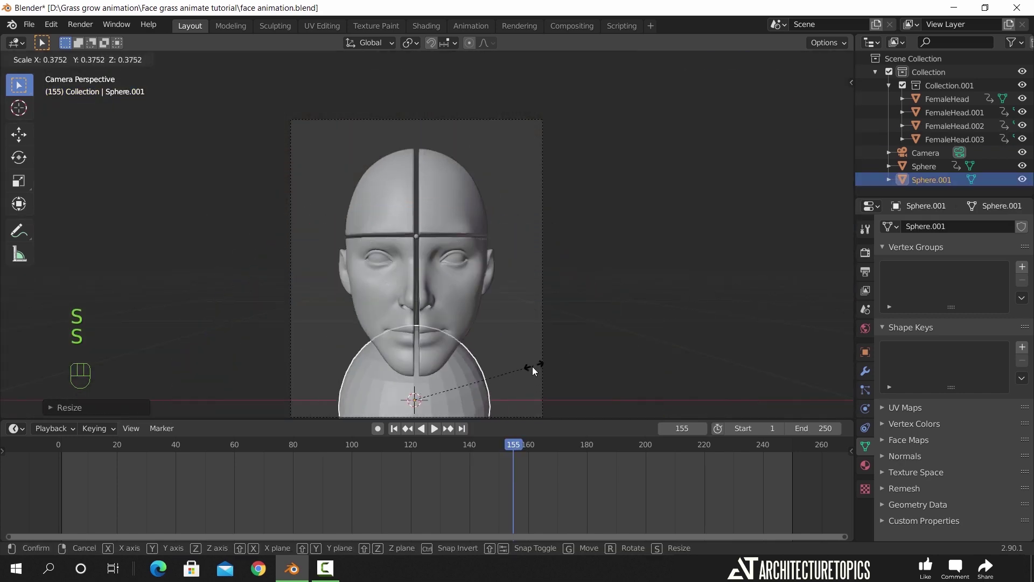
{"action": "left_click", "coordinate": [532, 368]}
Raise the new sphere along global Z to the gap crossing of the head and scale it down to a small bead.
{"action": "key", "text": "g"}
{"action": "key", "text": "z"}
{"action": "left_click", "coordinate": [582, 203]}
{"action": "key", "text": "s"}
{"action": "left_click", "coordinate": [465, 251]}
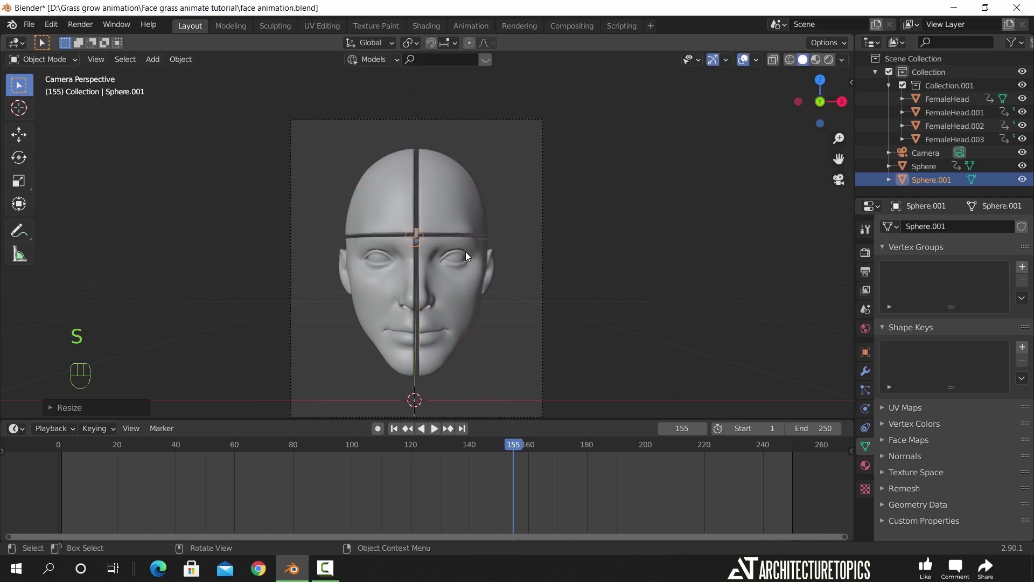
{"action": "scroll", "coordinate": [467, 252], "scroll_direction": "up", "scroll_amount": 4}
{"action": "key", "text": "s"}
{"action": "left_click", "coordinate": [452, 276]}
Move the small sphere along positive global X to just beside the head above the ear, and scale it down further.
{"action": "key", "text": "g"}
{"action": "key", "text": "x"}
{"action": "left_click", "coordinate": [666, 286]}
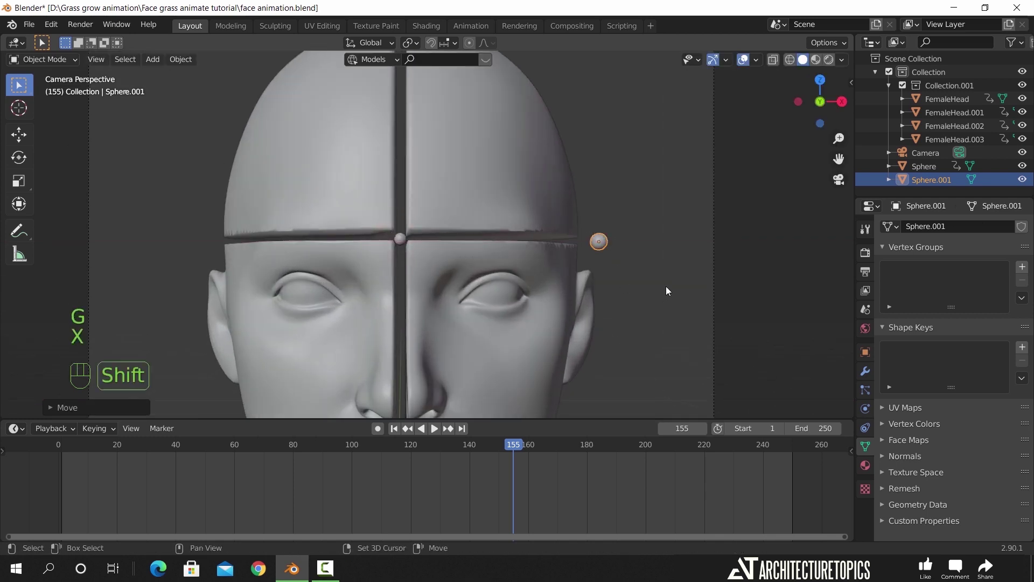
{"action": "scroll", "coordinate": [666, 286], "scroll_direction": "up", "scroll_amount": 4}
{"action": "scroll", "coordinate": [606, 298], "scroll_direction": "up", "scroll_amount": 2}
{"action": "key", "text": "s"}
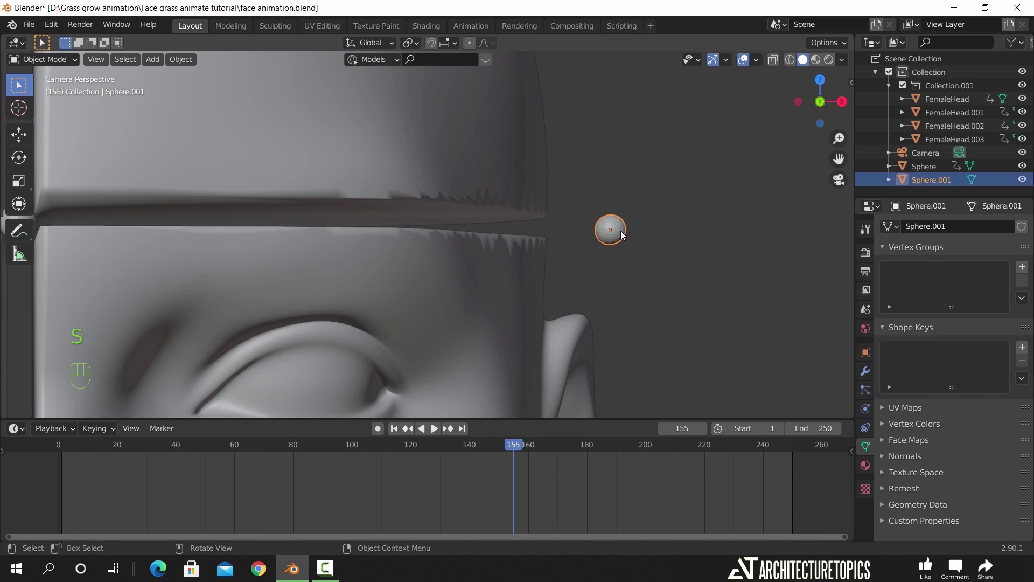
Lower the small sphere along global Z to just above the ear and nudge it slightly along global X.
{"action": "key", "text": "g"}
{"action": "key", "text": "z"}
{"action": "left_click", "coordinate": [650, 335]}
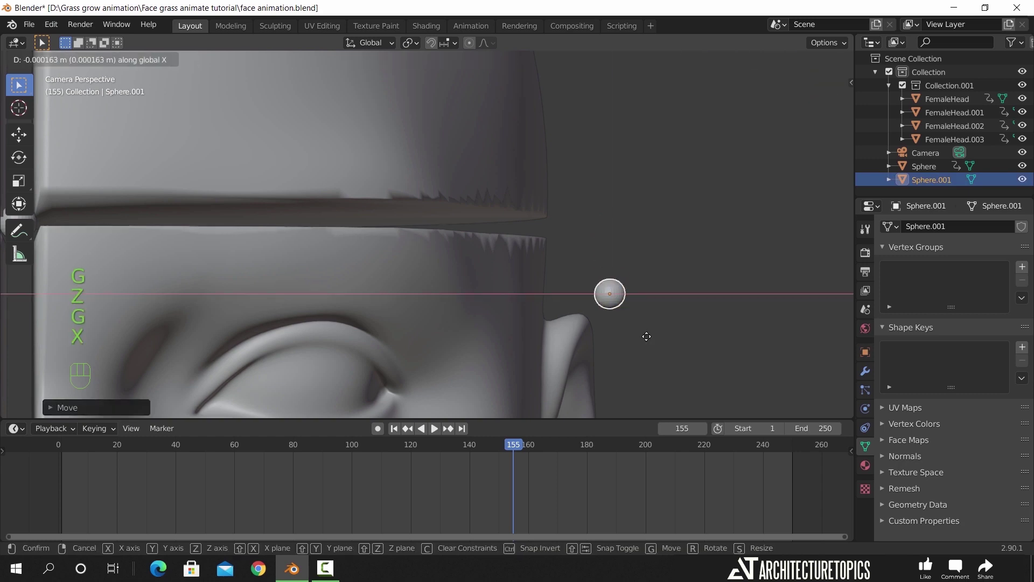
{"action": "left_click", "coordinate": [642, 335]}
Move the small sphere along global Y until it is nearly level with the ear tip, and nudge it slightly along negative X.
{"action": "key", "text": "KP_7"}
{"action": "scroll", "coordinate": [598, 162], "scroll_direction": "up", "scroll_amount": 8}
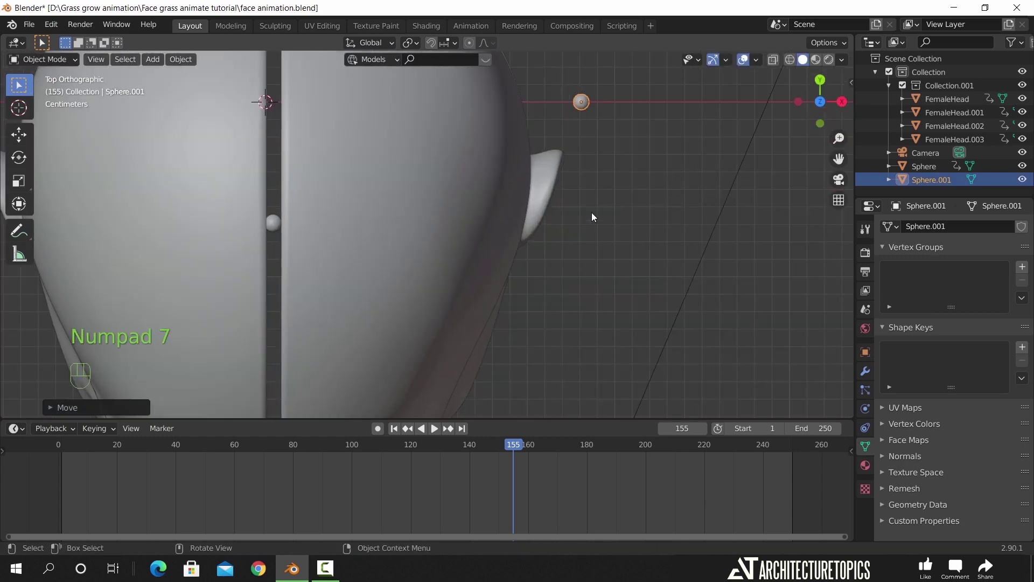
{"action": "key", "text": "g"}
{"action": "key", "text": "y"}
{"action": "left_click", "coordinate": [641, 235]}
{"action": "key", "text": "g"}
{"action": "key", "text": "x"}
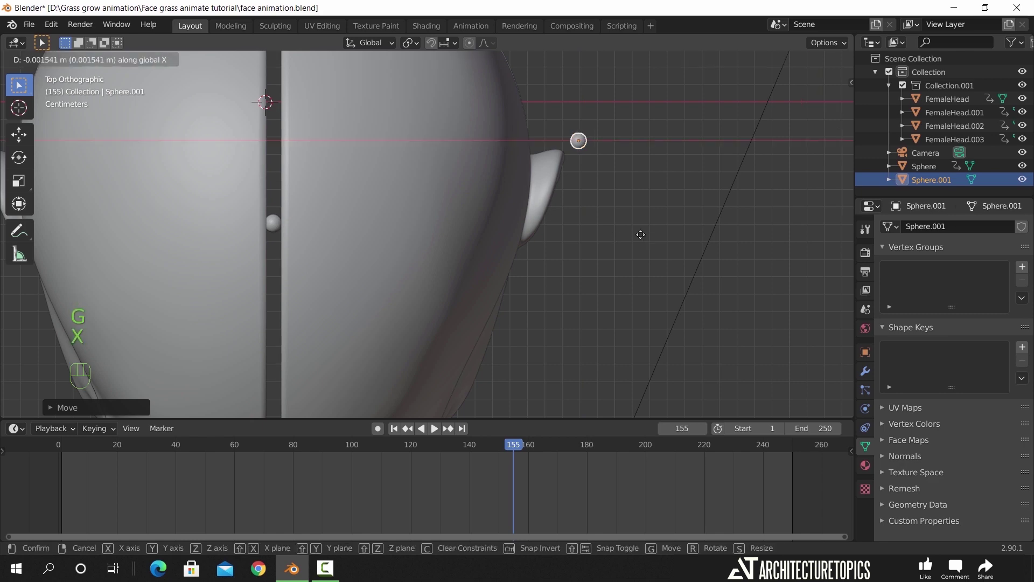
{"action": "left_click", "coordinate": [641, 235]}
{"action": "key", "text": "KP_0"}
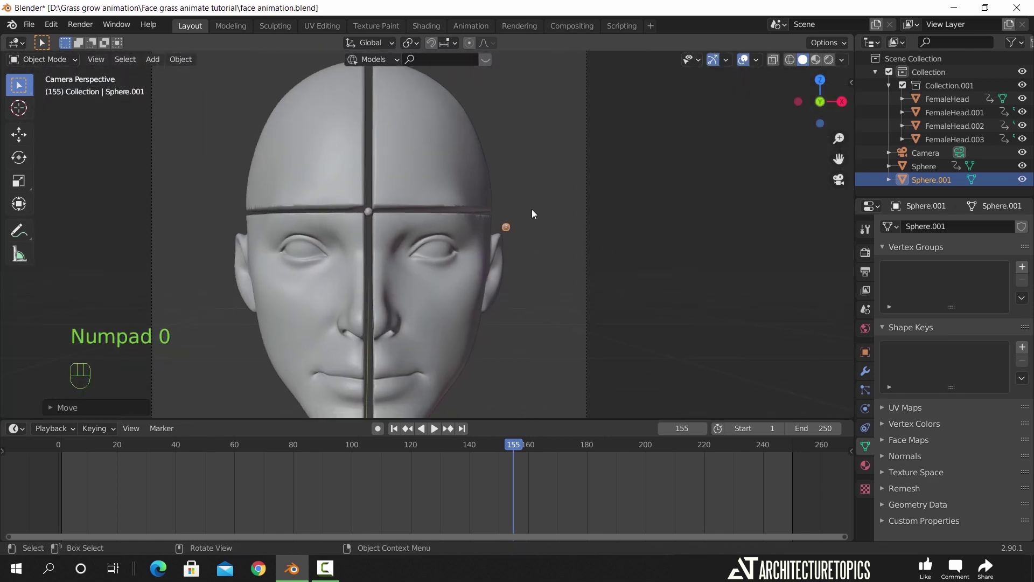
Duplicate the small sphere upward along global Z and scale the copy down.
{"action": "left_click", "coordinate": [548, 322]}
{"action": "scroll", "coordinate": [555, 317], "scroll_direction": "up", "scroll_amount": 3}
{"action": "middle_click_drag", "start_coordinate": [593, 279], "coordinate": [523, 320], "text": "shift"}
{"action": "left_click", "coordinate": [517, 258]}
{"action": "middle_click_drag", "start_coordinate": [513, 257], "coordinate": [505, 258], "text": "shift"}
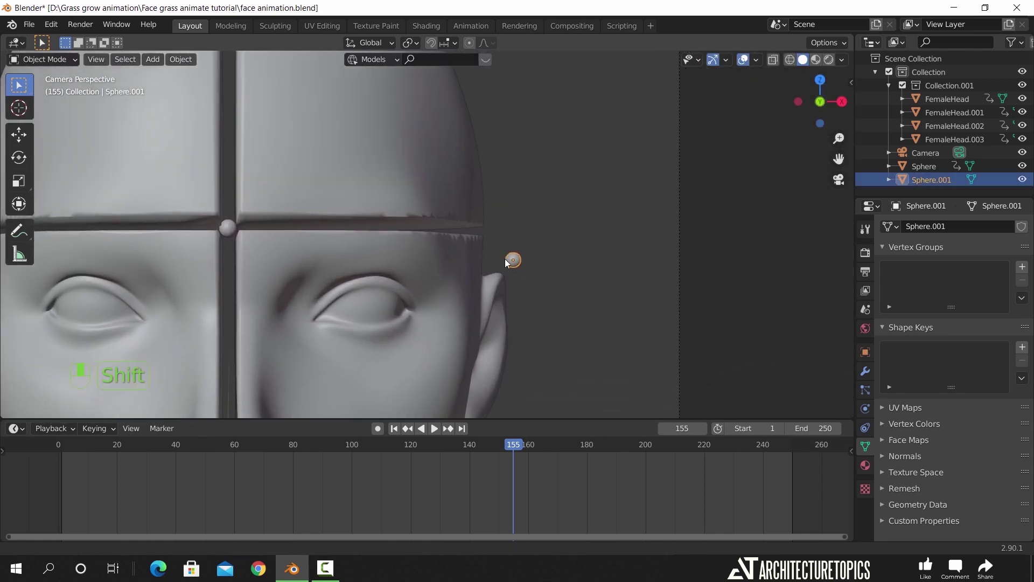
{"action": "scroll", "coordinate": [493, 274], "scroll_direction": "up", "scroll_amount": 3}
{"action": "key", "text": "shift+d"}
{"action": "key", "text": "z"}
{"action": "left_click", "coordinate": [594, 177]}
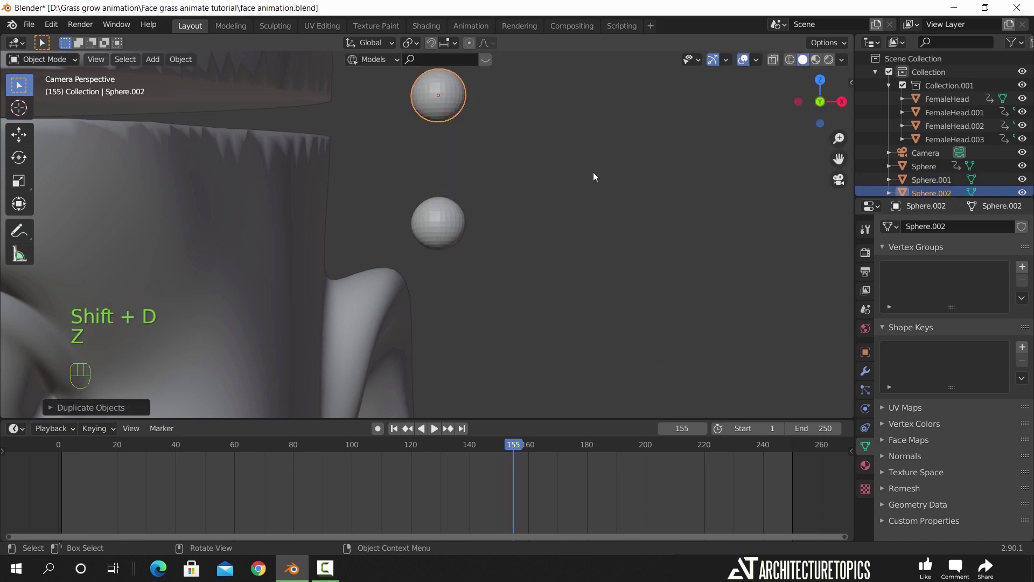
{"action": "key", "text": "s"}
{"action": "left_click", "coordinate": [528, 148]}
{"action": "scroll", "coordinate": [536, 257], "scroll_direction": "down", "scroll_amount": 6}
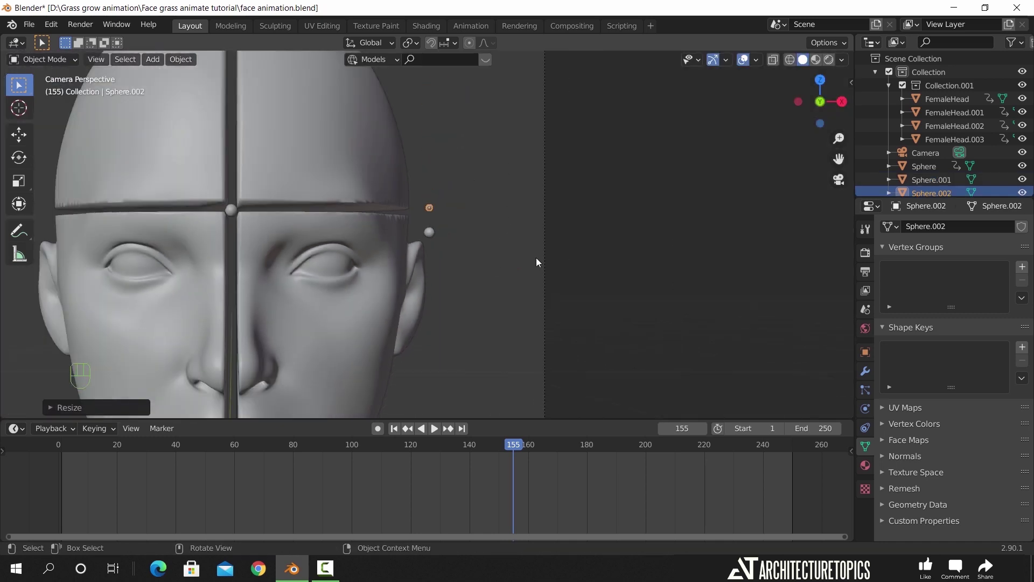
Scale the upper bead down further and lower it along global Z closer to the first bead.
{"action": "scroll", "coordinate": [536, 258], "scroll_direction": "down", "scroll_amount": 2}
{"action": "scroll", "coordinate": [528, 257], "scroll_direction": "up", "scroll_amount": 3}
{"action": "left_click", "coordinate": [525, 256]}
{"action": "scroll", "coordinate": [450, 190], "scroll_direction": "up", "scroll_amount": 5}
{"action": "left_click", "coordinate": [434, 169]}
{"action": "key", "text": "s"}
{"action": "left_click", "coordinate": [475, 195]}
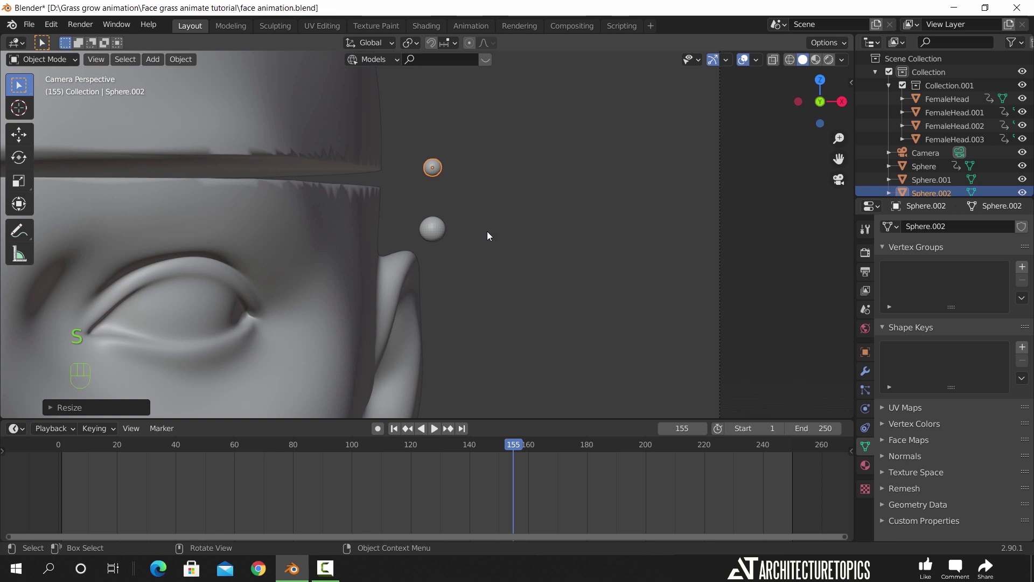
{"action": "key", "text": "g"}
{"action": "key", "text": "z"}
{"action": "left_click", "coordinate": [490, 202]}
Duplicate the upper bead along global Z as a third bead above it and scale it to about 0.75.
{"action": "middle_click_drag", "start_coordinate": [490, 202], "coordinate": [505, 259], "text": "shift"}
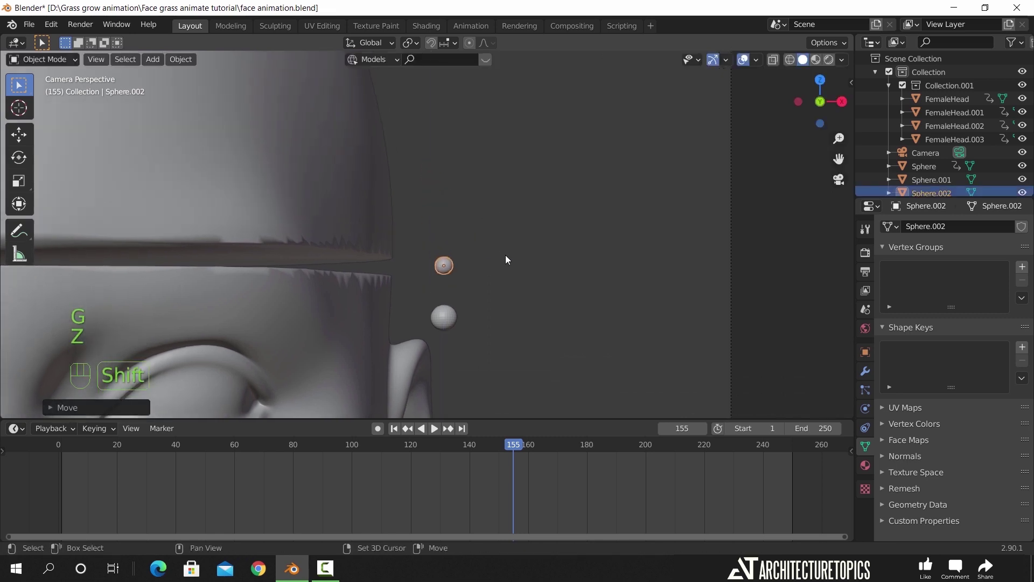
{"action": "key", "text": "shift+d"}
{"action": "key", "text": "z"}
{"action": "left_click", "coordinate": [506, 215]}
{"action": "key", "text": "s"}
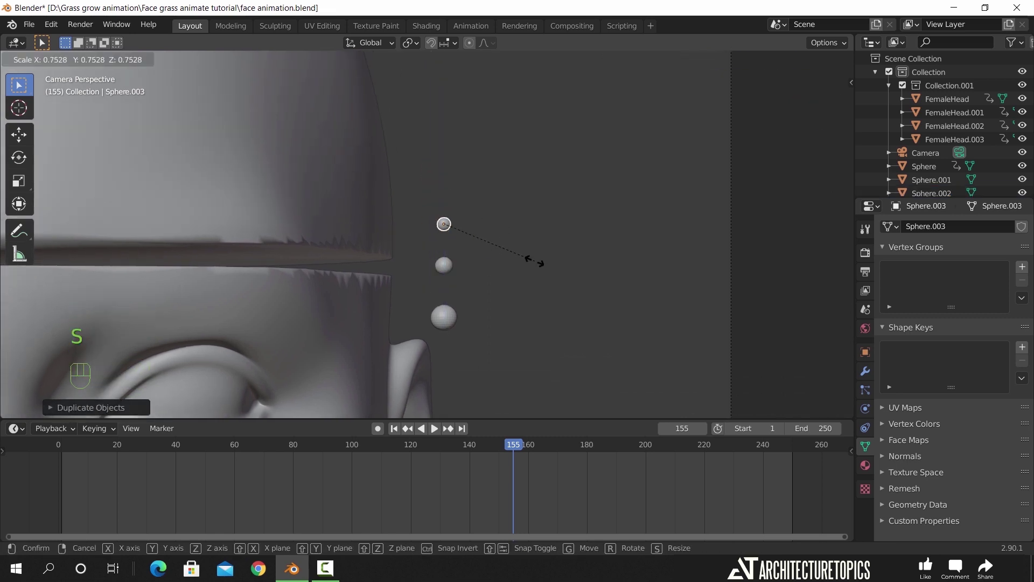
{"action": "left_click", "coordinate": [535, 261]}
{"action": "left_click", "coordinate": [539, 261]}
Duplicate all three beads about 0.35 m along negative global X to the opposite side of the head.
{"action": "scroll", "coordinate": [564, 260], "scroll_direction": "down", "scroll_amount": 6}
{"action": "middle_click_drag", "start_coordinate": [474, 286], "coordinate": [560, 281], "text": "shift"}
{"action": "left_click", "coordinate": [520, 226]}
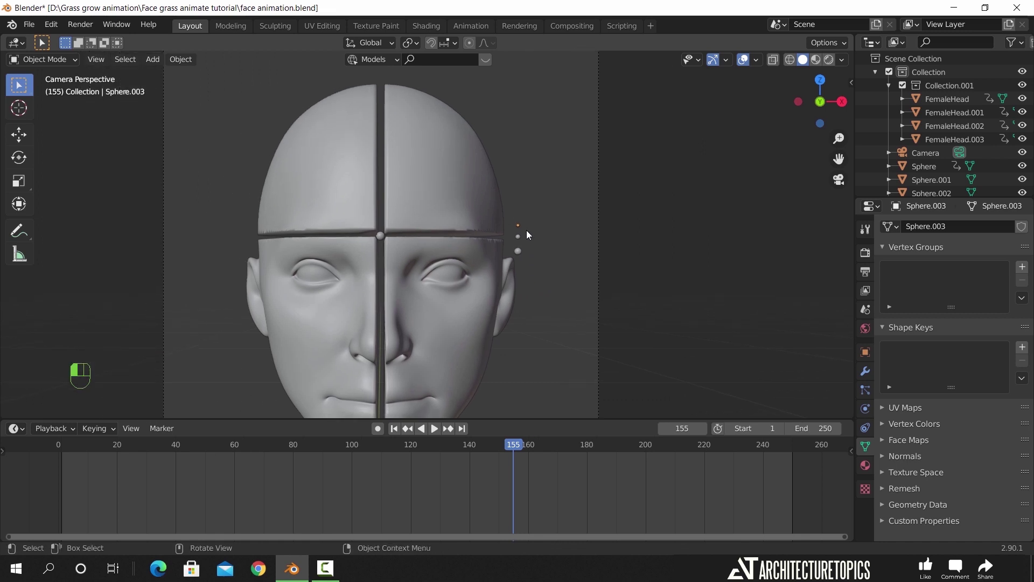
{"action": "left_click_drag", "start_coordinate": [526, 231], "coordinate": [514, 252]}
{"action": "key", "text": "shift+d"}
{"action": "key", "text": "x"}
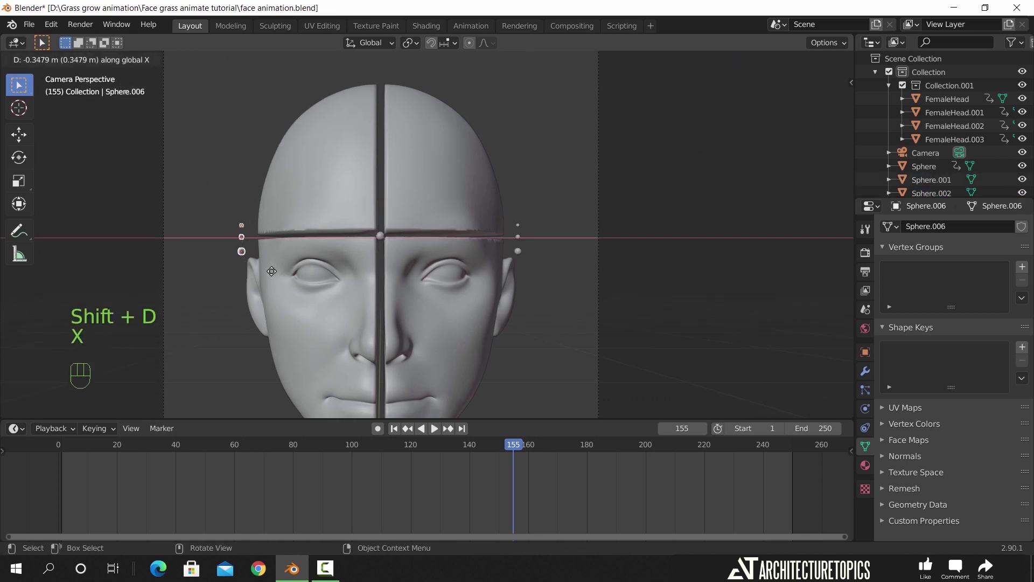
{"action": "left_click", "coordinate": [273, 271]}
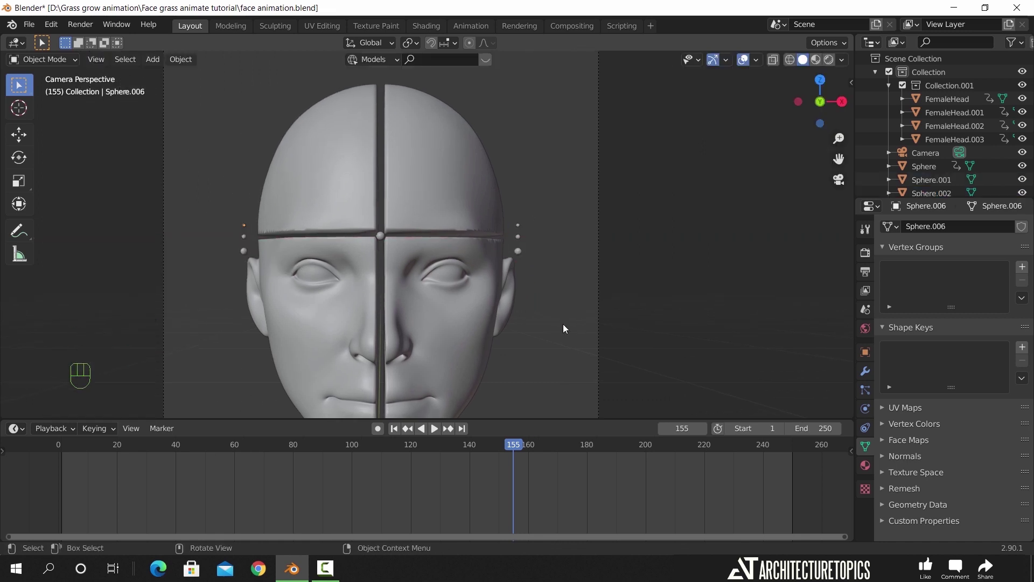
Shift the three duplicated beads slightly along negative global X to match the spacing on the other side.
{"action": "scroll", "coordinate": [563, 328], "scroll_direction": "down", "scroll_amount": 4}
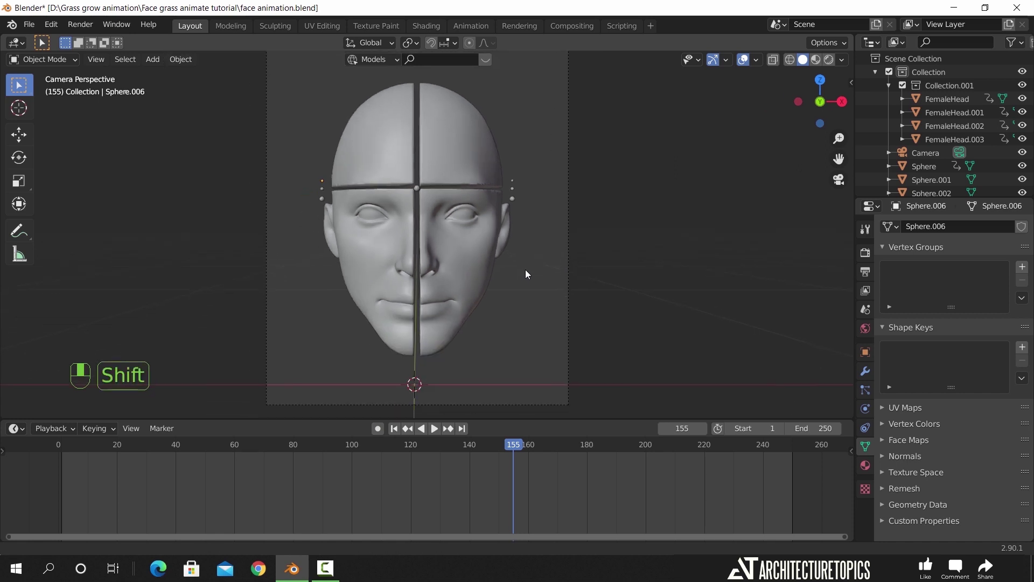
{"action": "middle_click_drag", "start_coordinate": [526, 270], "coordinate": [527, 284], "text": "shift"}
{"action": "scroll", "coordinate": [240, 212], "scroll_direction": "up", "scroll_amount": 3}
{"action": "left_click_drag", "start_coordinate": [257, 180], "coordinate": [290, 216]}
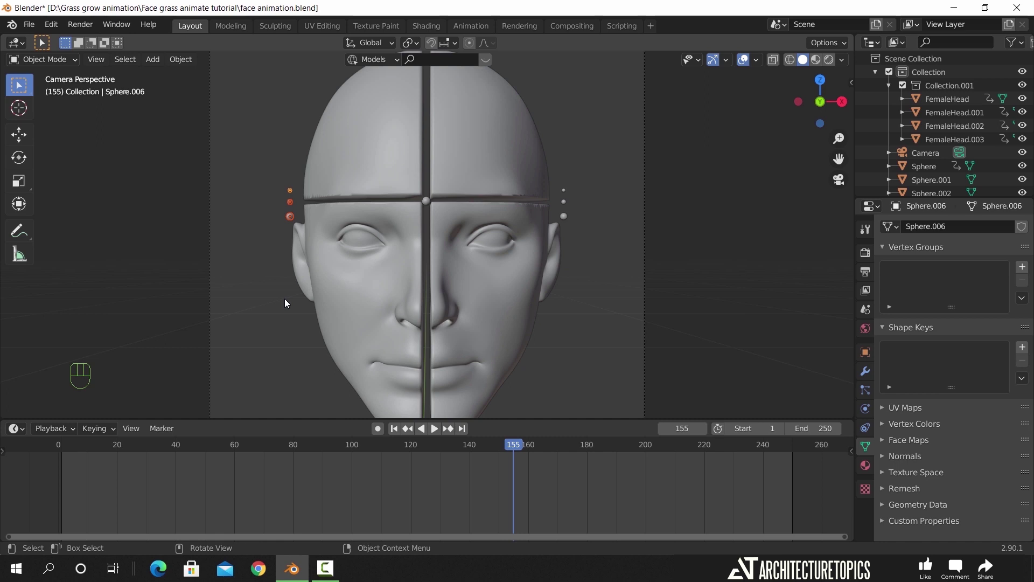
{"action": "key", "text": "g"}
{"action": "key", "text": "x"}
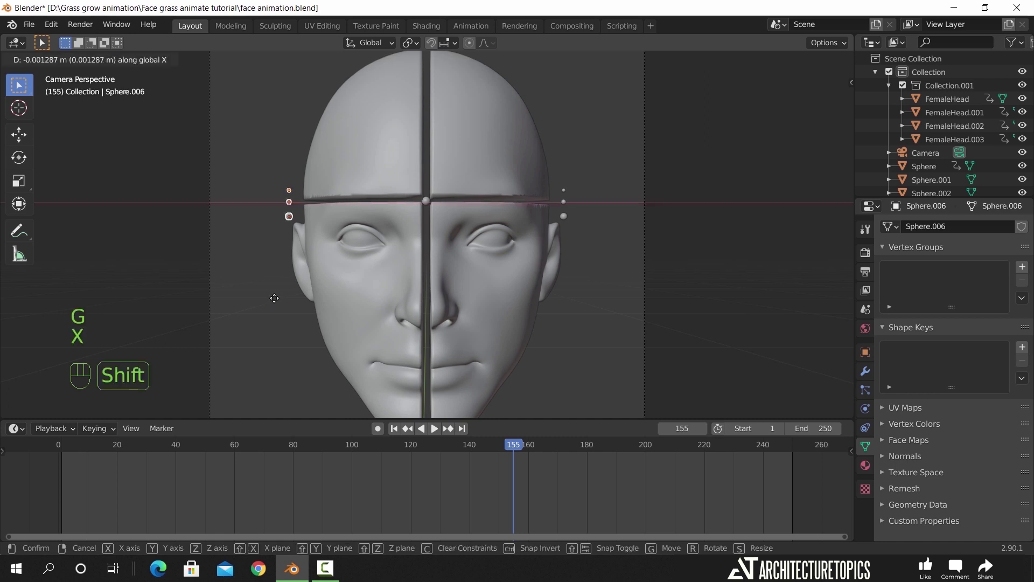
{"action": "left_click", "coordinate": [273, 297]}
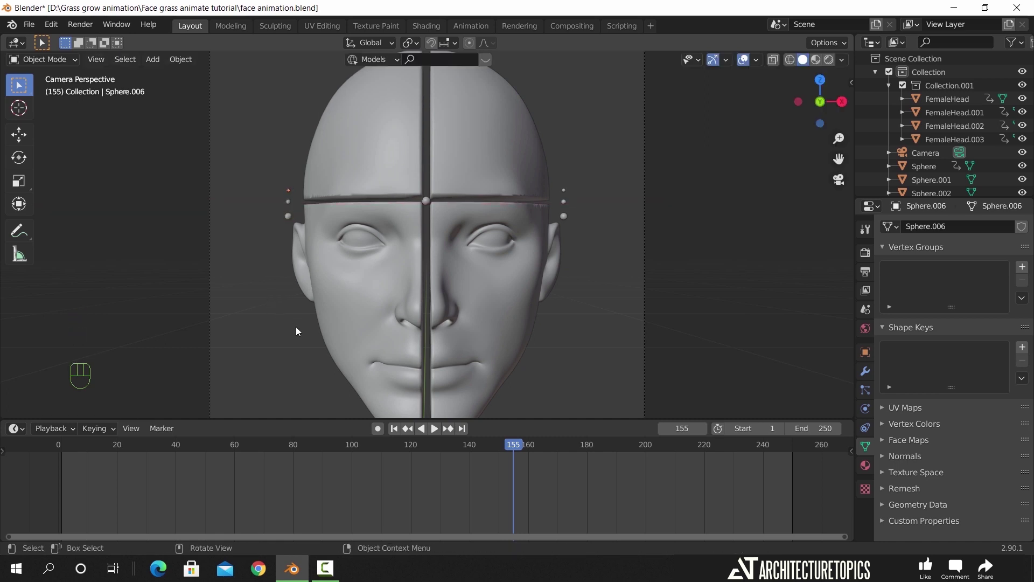
Join the largest beads on both sides of the head into one object.
{"action": "left_click", "coordinate": [564, 216]}
{"action": "left_click", "coordinate": [286, 220], "text": "shift"}
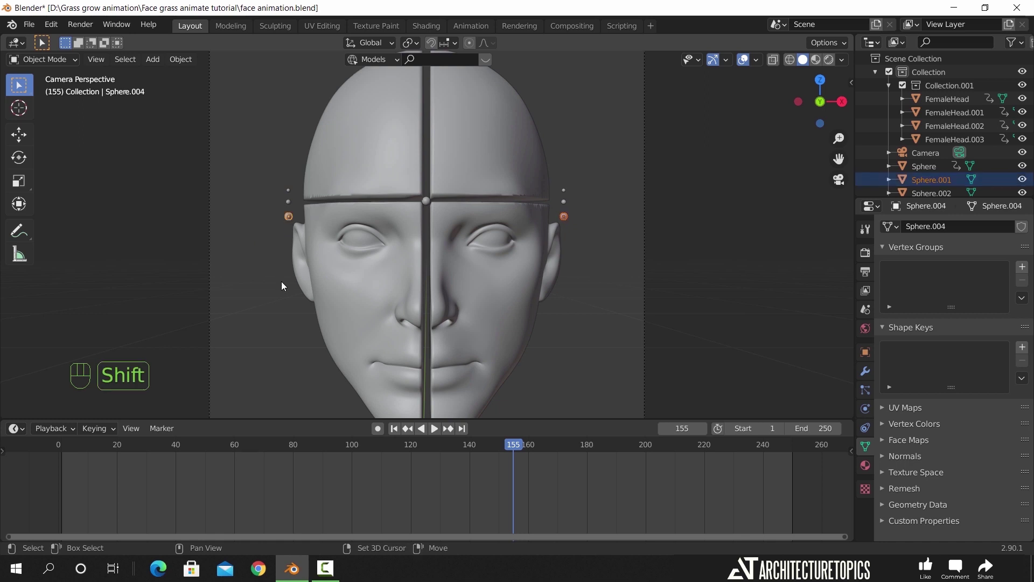
{"action": "key", "text": "ctrl+j"}
{"action": "left_click", "coordinate": [282, 281]}
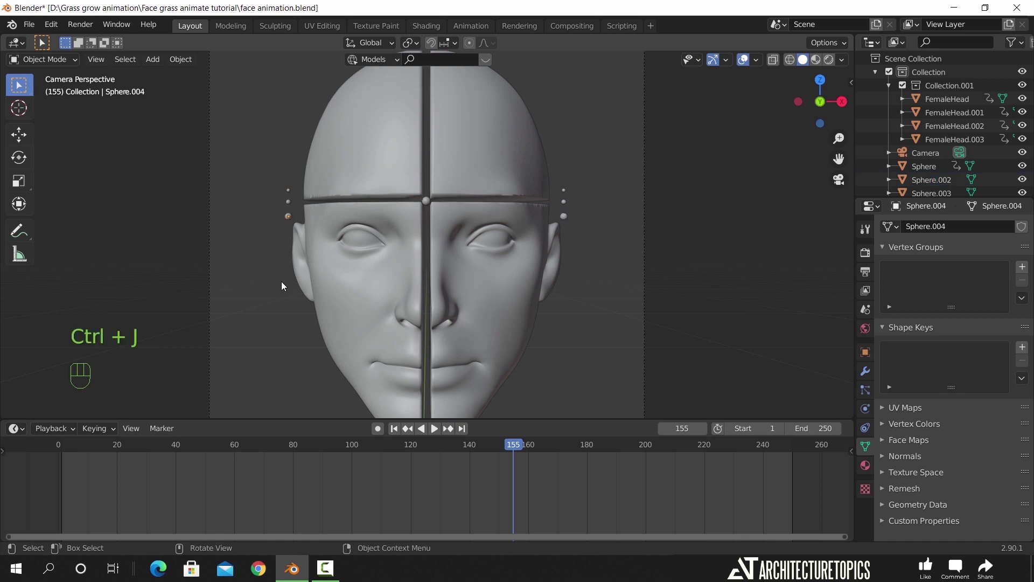
Join the two middle beads into one object and the two smallest beads into another.
{"action": "left_click", "coordinate": [286, 216]}
{"action": "left_click", "coordinate": [286, 201]}
{"action": "left_click", "coordinate": [288, 202]}
{"action": "left_click", "coordinate": [563, 202], "text": "shift"}
{"action": "key", "text": "ctrl+j"}
{"action": "left_click", "coordinate": [564, 191]}
{"action": "left_click", "coordinate": [289, 190], "text": "shift"}
{"action": "key", "text": "ctrl+j"}
Raise all three bead pairs about 0.28 m along global Z above the camera frame and insert a Location keyframe at frame 155.
{"action": "middle_click_drag", "start_coordinate": [605, 186], "coordinate": [602, 273], "text": "shift"}
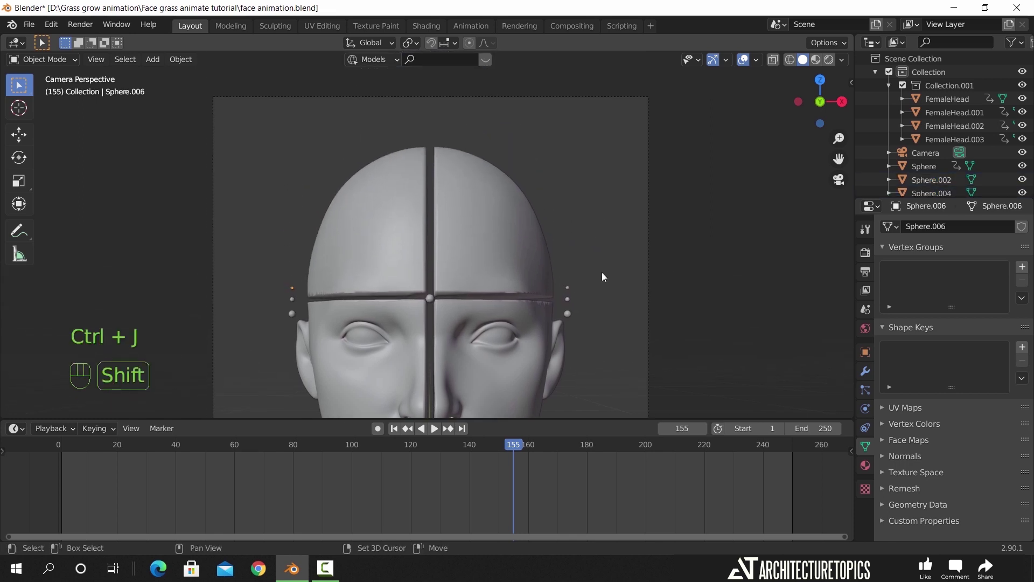
{"action": "left_click_drag", "start_coordinate": [587, 251], "coordinate": [565, 315]}
{"action": "key", "text": "g"}
{"action": "key", "text": "z"}
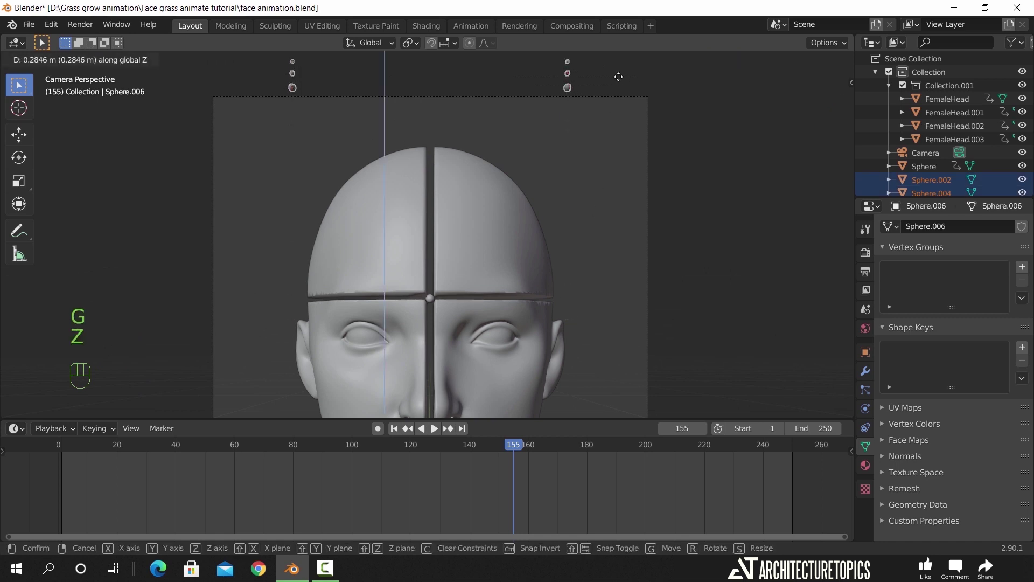
{"action": "left_click", "coordinate": [615, 199]}
{"action": "key", "text": "i"}
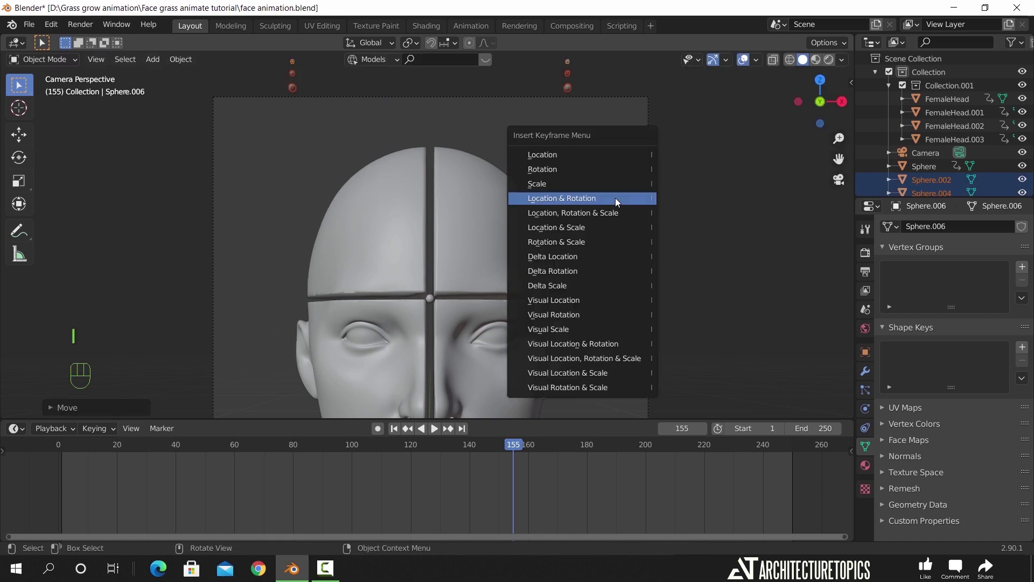
{"action": "left_click", "coordinate": [605, 157]}
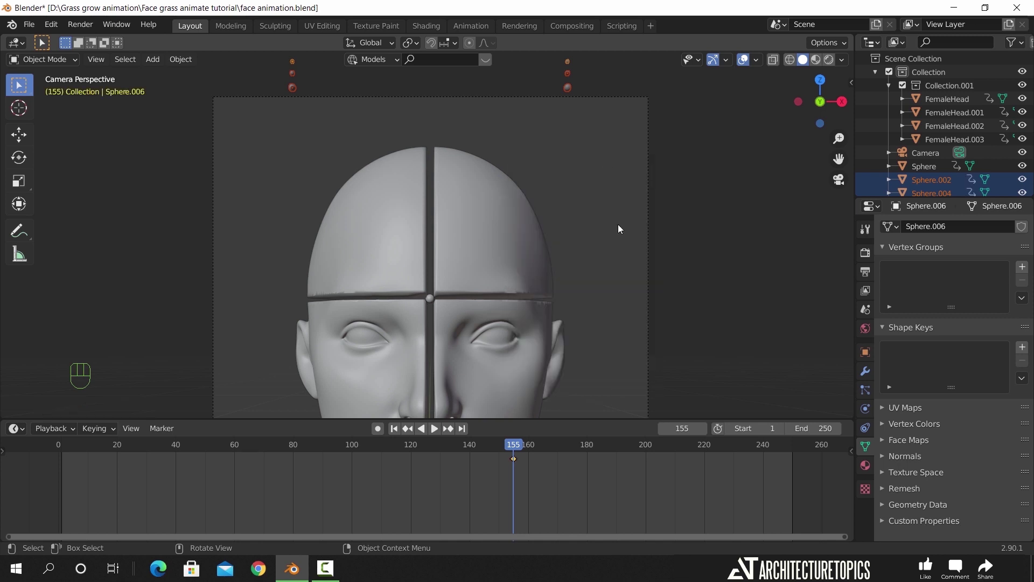
Select only the largest bead pair above the head.
{"action": "left_click", "coordinate": [575, 143]}
{"action": "left_click", "coordinate": [568, 89]}
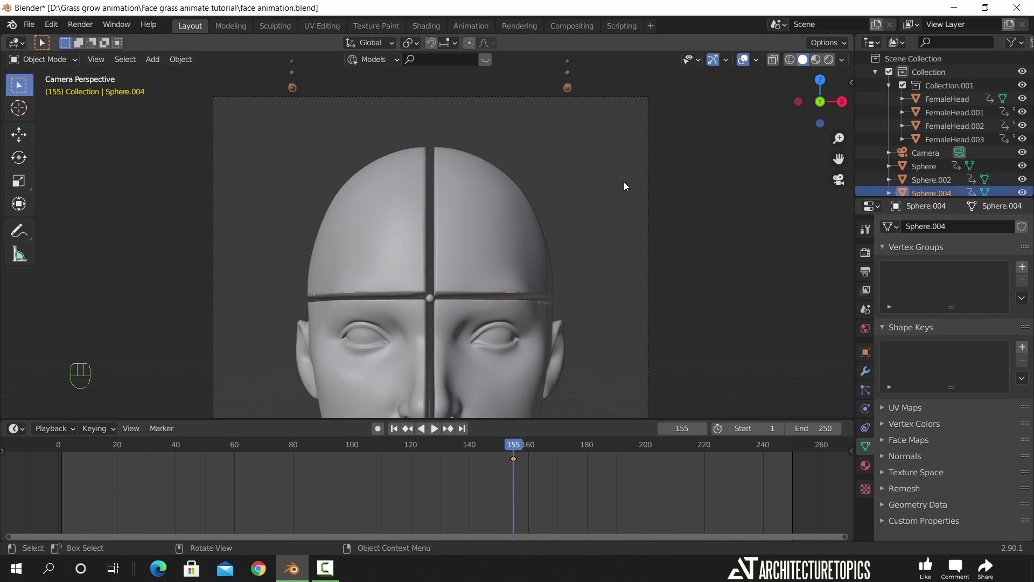
{"action": "key", "text": "g"}
{"action": "key", "text": "z"}
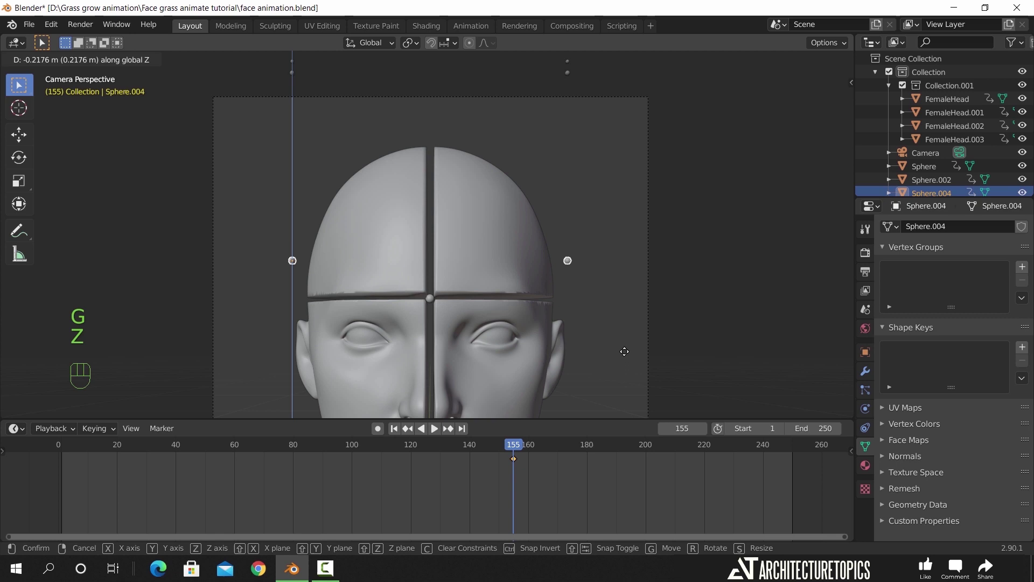
{"action": "right_click", "coordinate": [617, 367]}
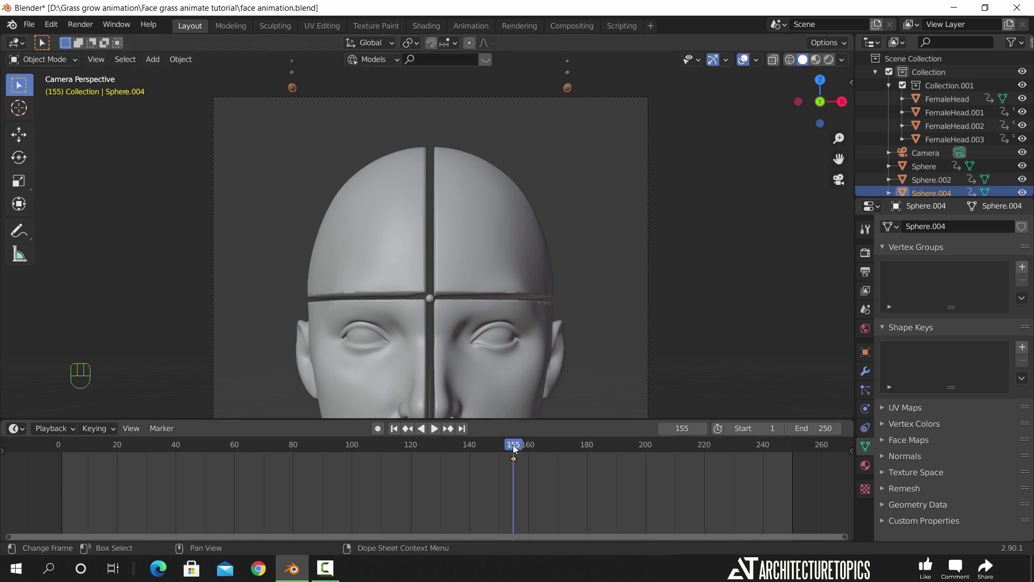
At frame 190, lower the largest bead pair about 0.21 m along global Z and insert a Location keyframe.
{"action": "left_click_drag", "start_coordinate": [514, 448], "coordinate": [616, 459]}
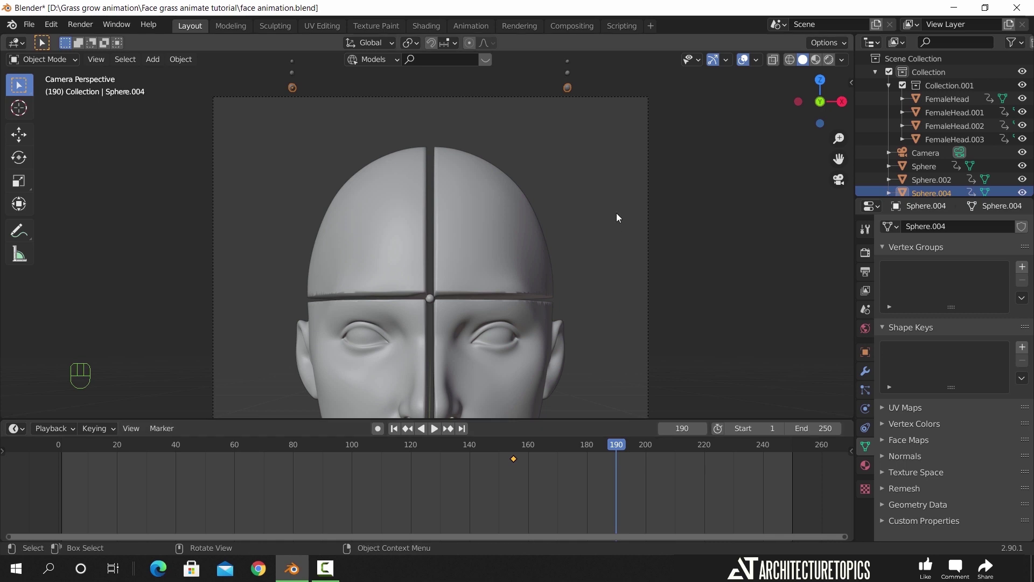
{"action": "key", "text": "g"}
{"action": "key", "text": "z"}
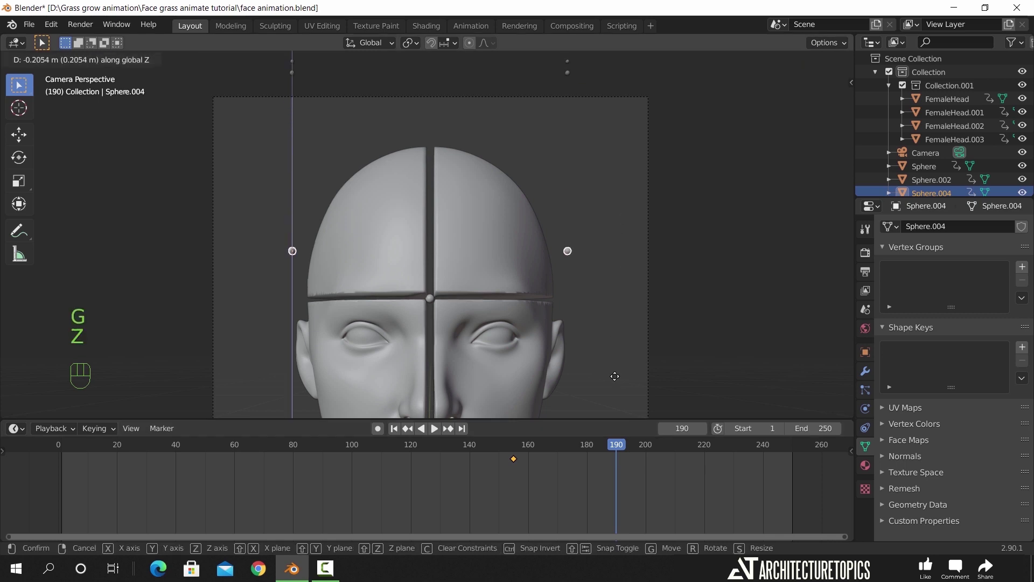
{"action": "left_click", "coordinate": [615, 376]}
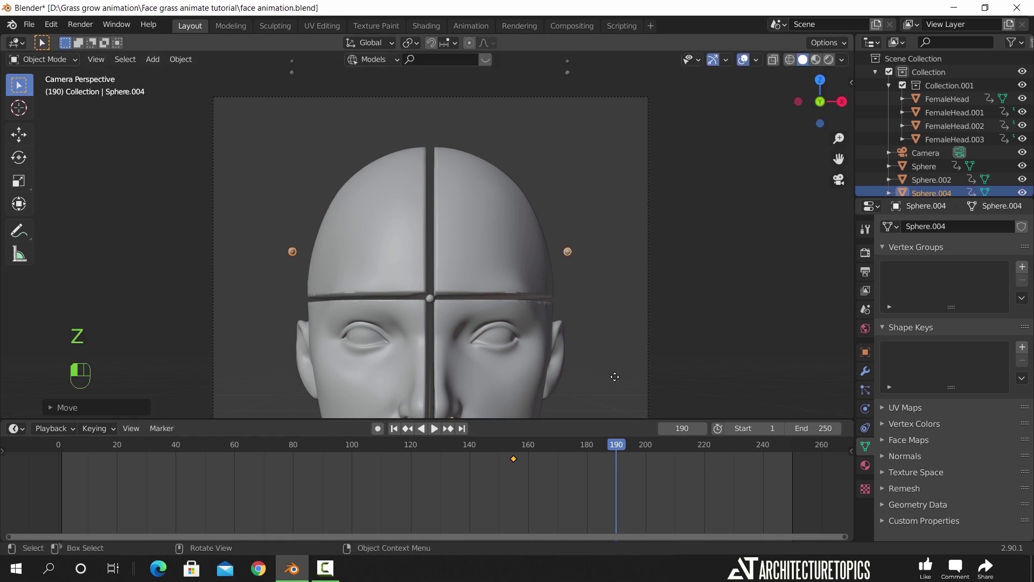
{"action": "key", "text": "i"}
{"action": "left_click", "coordinate": [615, 265]}
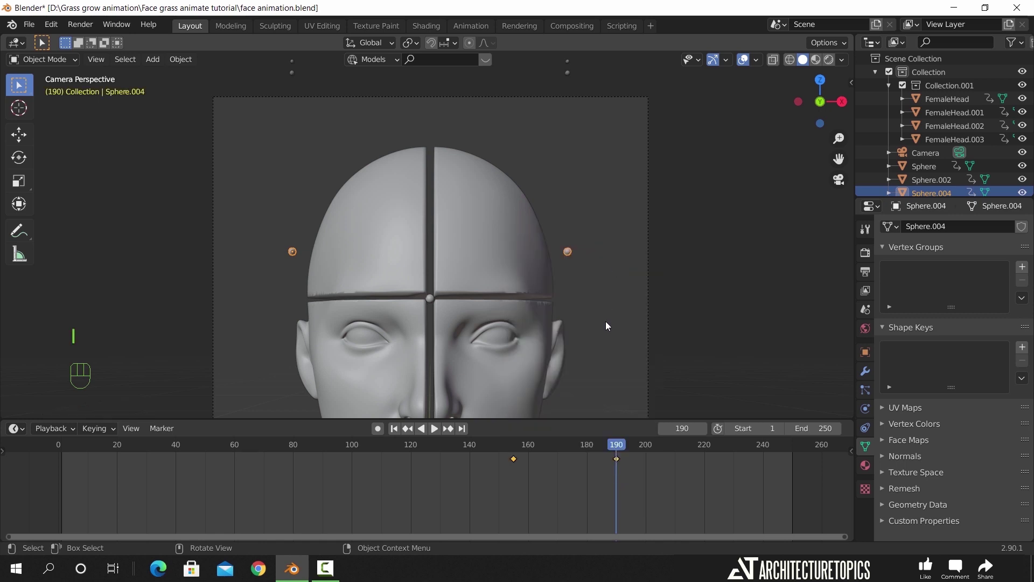
At frame 210, lower the largest bead pair about 0.07 m along global Z and insert a Location keyframe.
{"action": "left_click", "coordinate": [434, 428]}
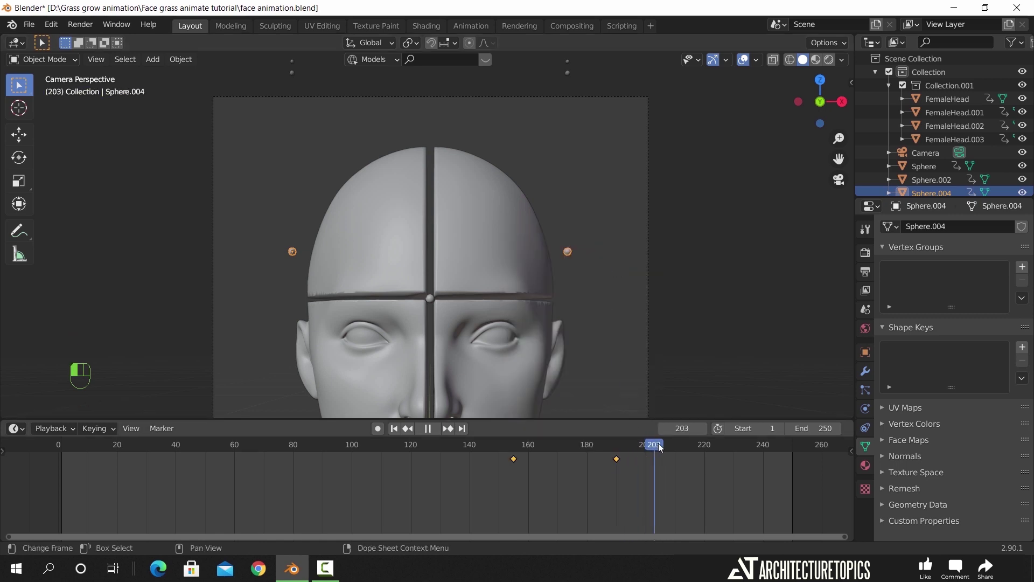
{"action": "key", "text": "space"}
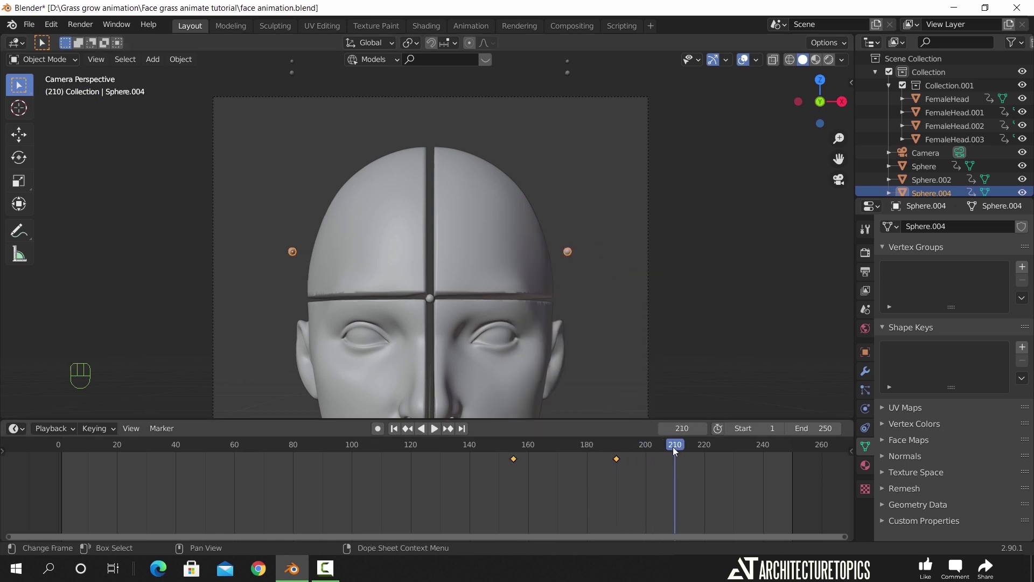
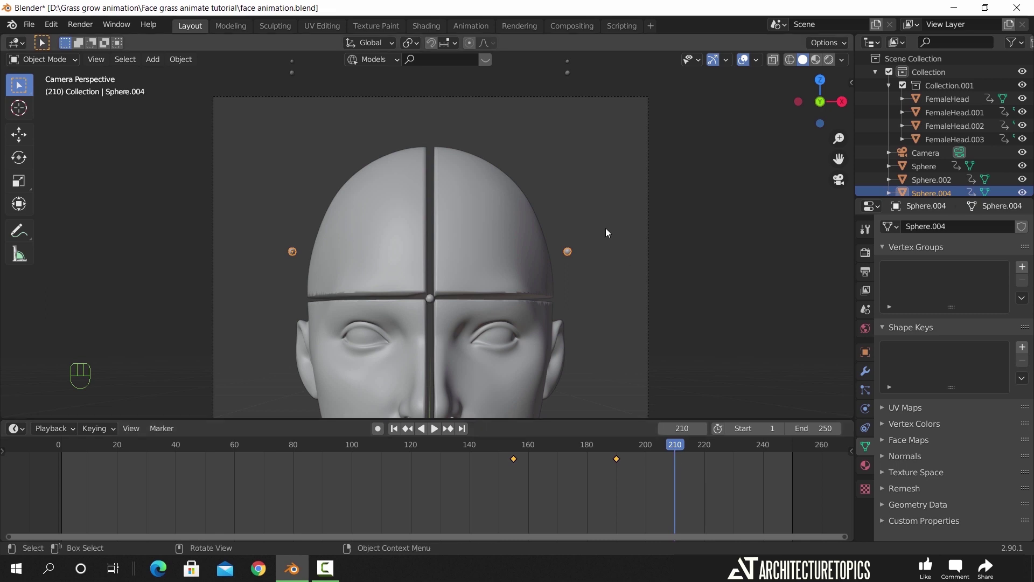
{"action": "key", "text": "g"}
{"action": "key", "text": "z"}
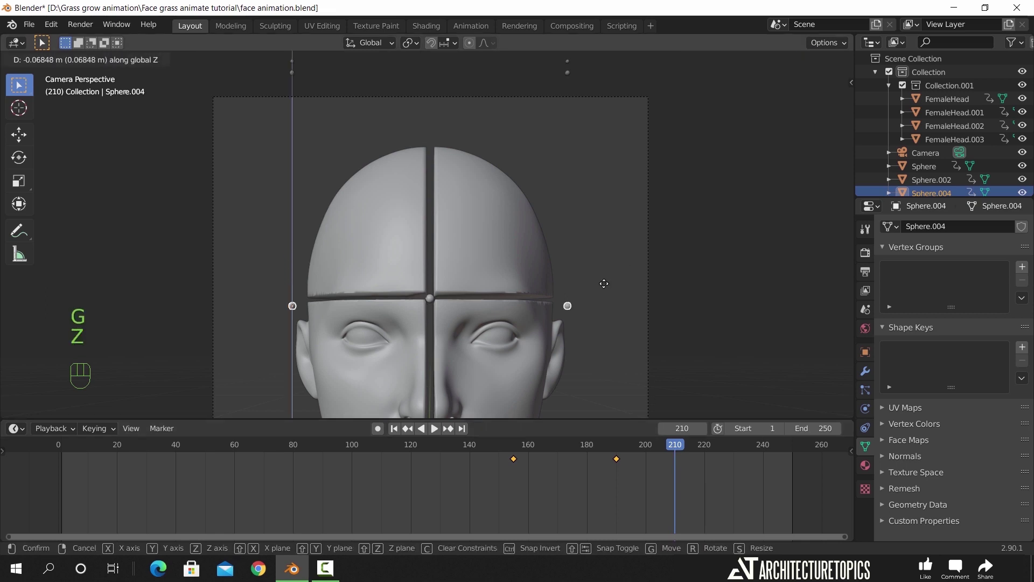
{"action": "left_click", "coordinate": [604, 284]}
{"action": "key", "text": "i"}
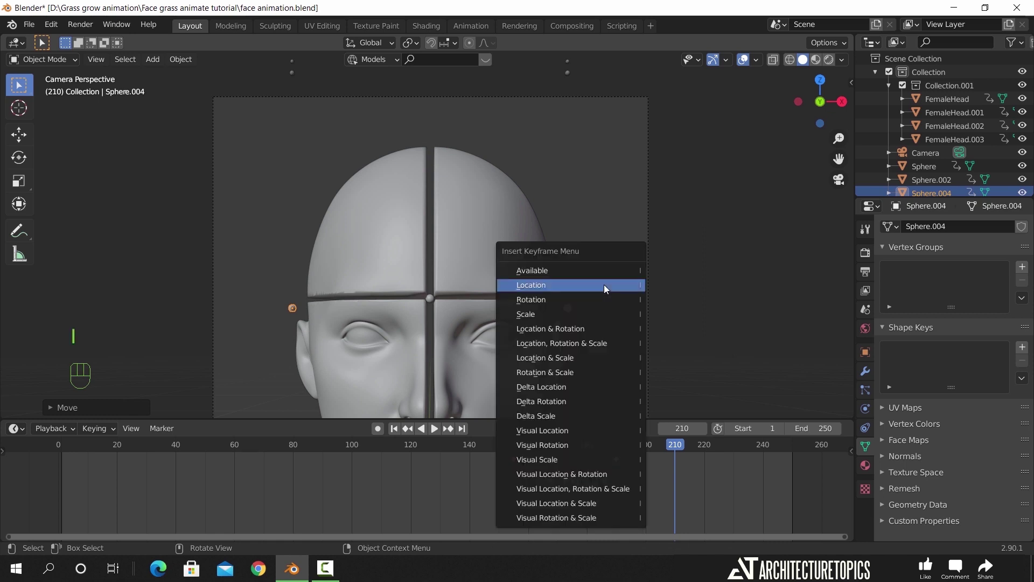
{"action": "left_click", "coordinate": [603, 285]}
Play back the largest bead pair's drop from around its first keyframe to check the motion.
{"action": "left_click_drag", "start_coordinate": [657, 448], "coordinate": [494, 470]}
{"action": "key", "text": "space"}
{"action": "key", "text": "space"}
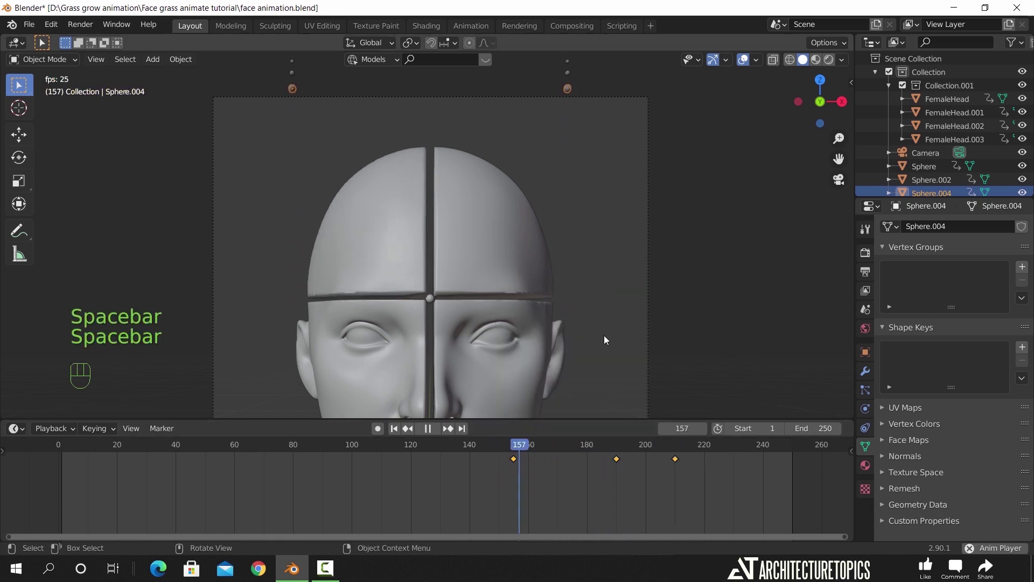
{"action": "key", "text": "space"}
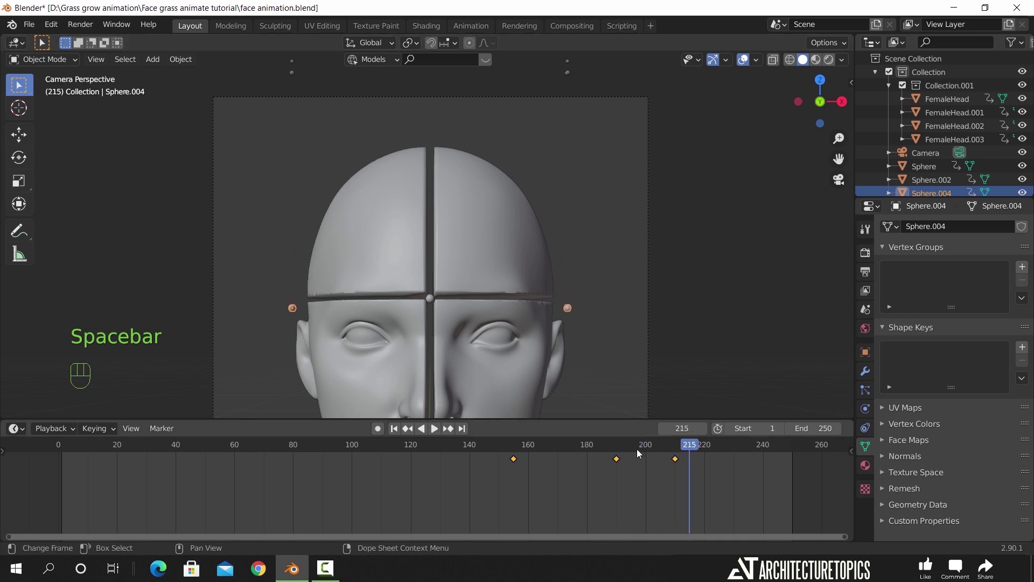
{"action": "left_click", "coordinate": [501, 465]}
{"action": "key", "text": "space"}
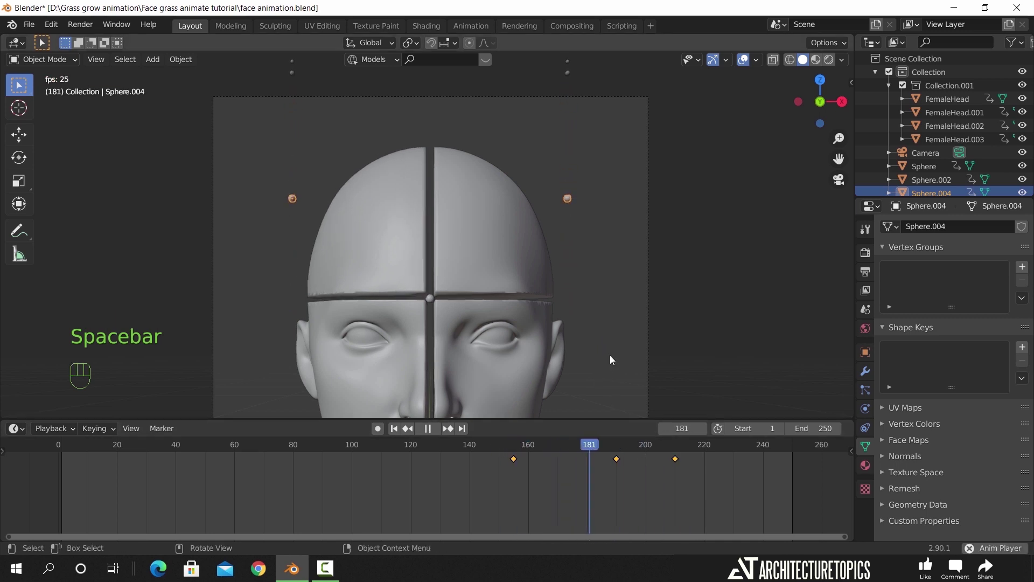
{"action": "key", "text": "space"}
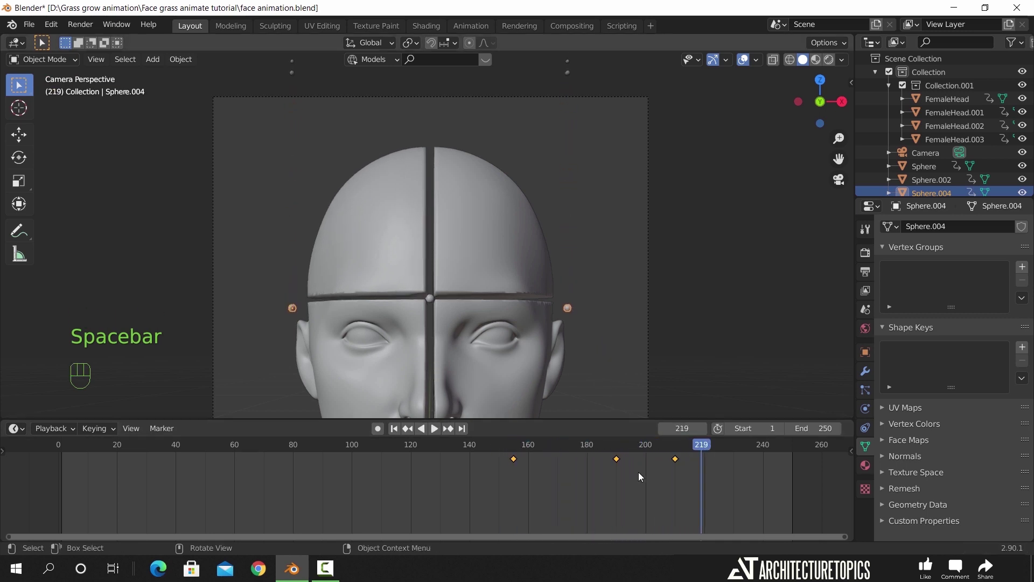
Set the easing mode of the largest bead pair's keyframes to Ease Out and play back the drop.
{"action": "right_click", "coordinate": [677, 460]}
{"action": "mouse_move", "coordinate": [677, 460]}
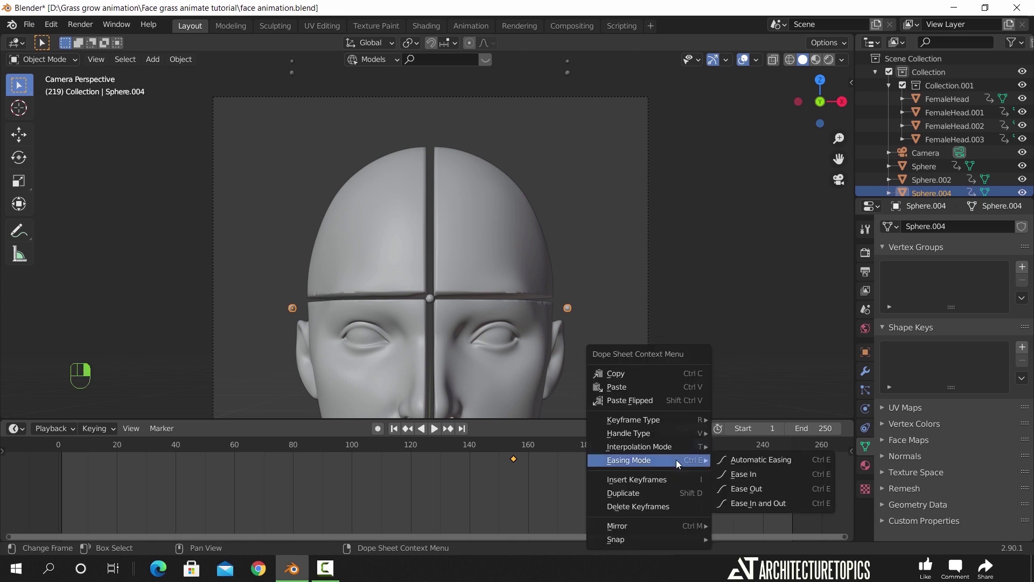
{"action": "left_click", "coordinate": [739, 490]}
{"action": "left_click_drag", "start_coordinate": [700, 445], "coordinate": [571, 457]}
{"action": "key", "text": "space"}
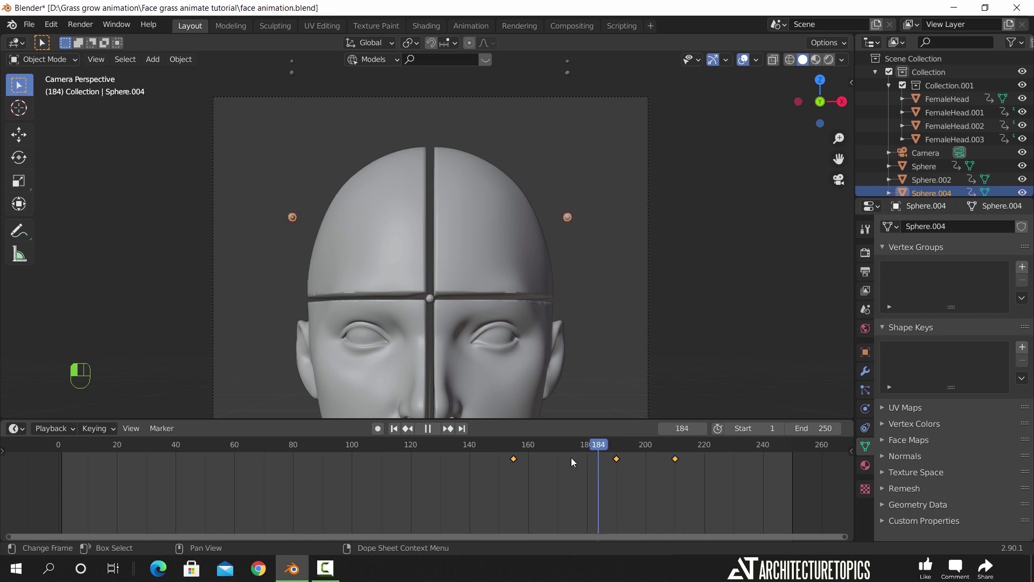
{"action": "key", "text": "space"}
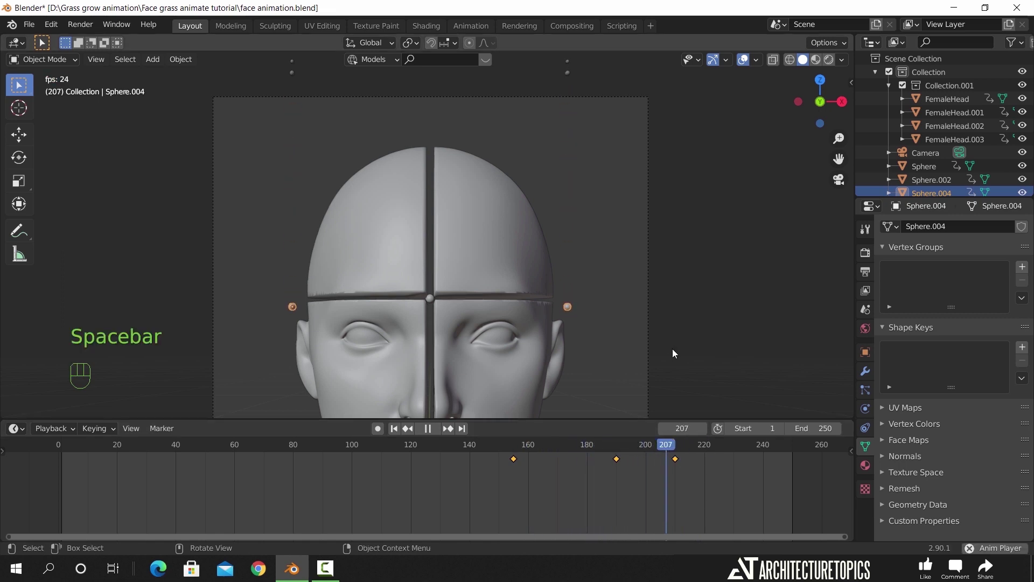
{"action": "key", "text": "space"}
Select the middle bead pair above the head and delete its keyframe at frame 155.
{"action": "left_click_drag", "start_coordinate": [666, 458], "coordinate": [511, 456]}
{"action": "left_click", "coordinate": [568, 74]}
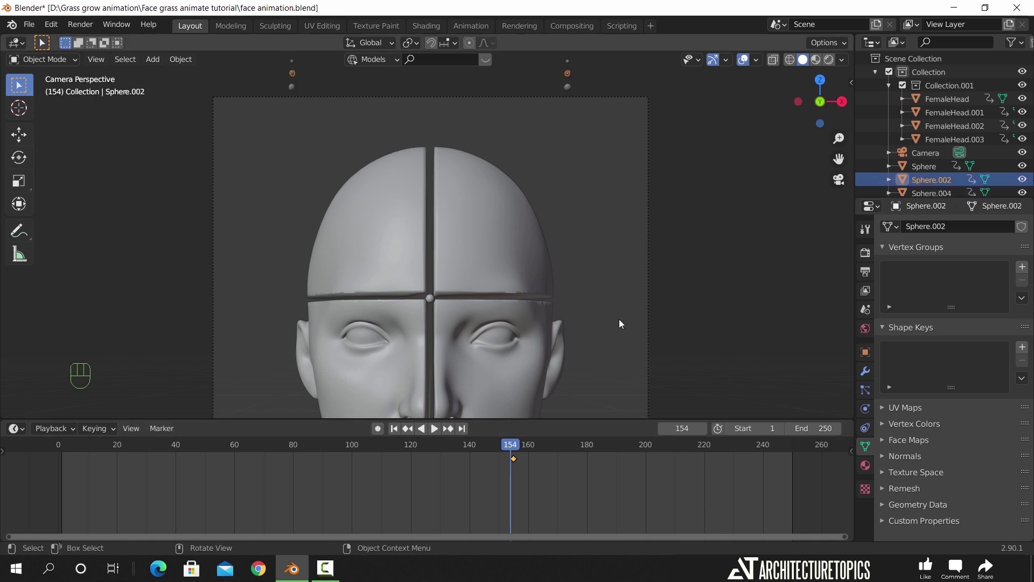
{"action": "key", "text": "space"}
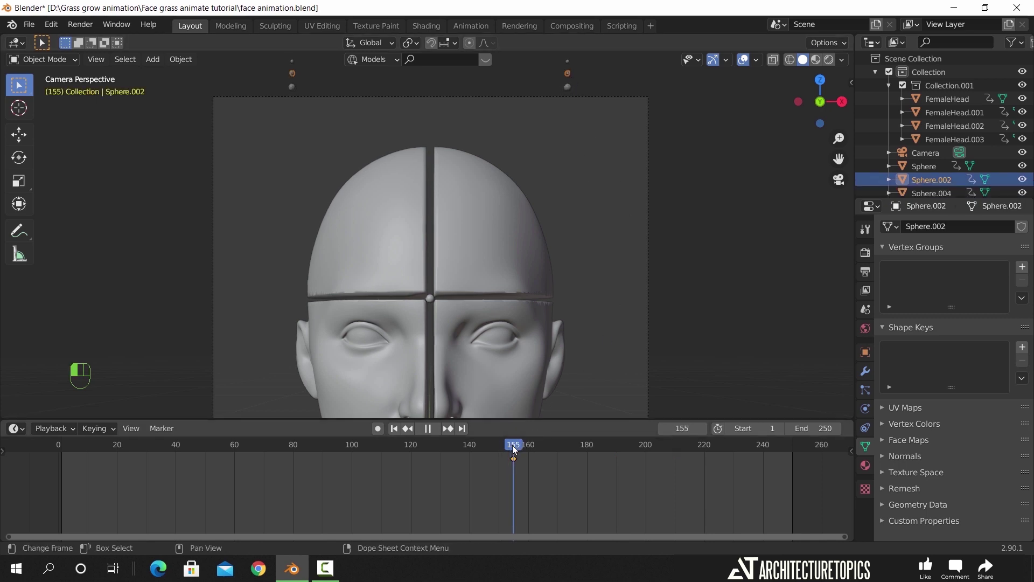
{"action": "key", "text": "space"}
{"action": "left_click", "coordinate": [511, 446]}
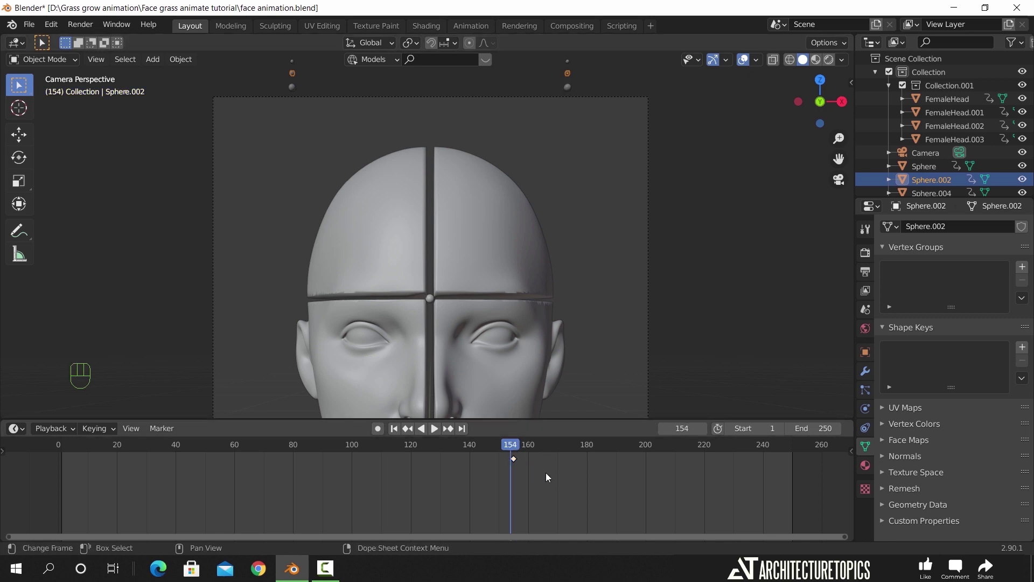
{"action": "left_click_drag", "start_coordinate": [550, 475], "coordinate": [498, 454]}
{"action": "right_click", "coordinate": [516, 461]}
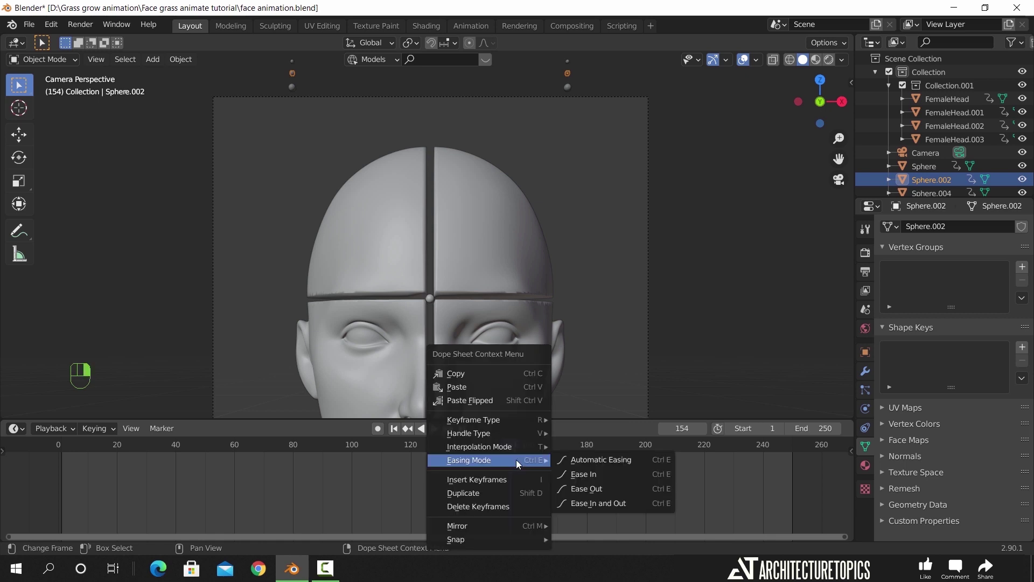
{"action": "left_click", "coordinate": [508, 503]}
Insert a Location keyframe for the middle bead pair at frame 160.
{"action": "left_click_drag", "start_coordinate": [511, 445], "coordinate": [528, 447]}
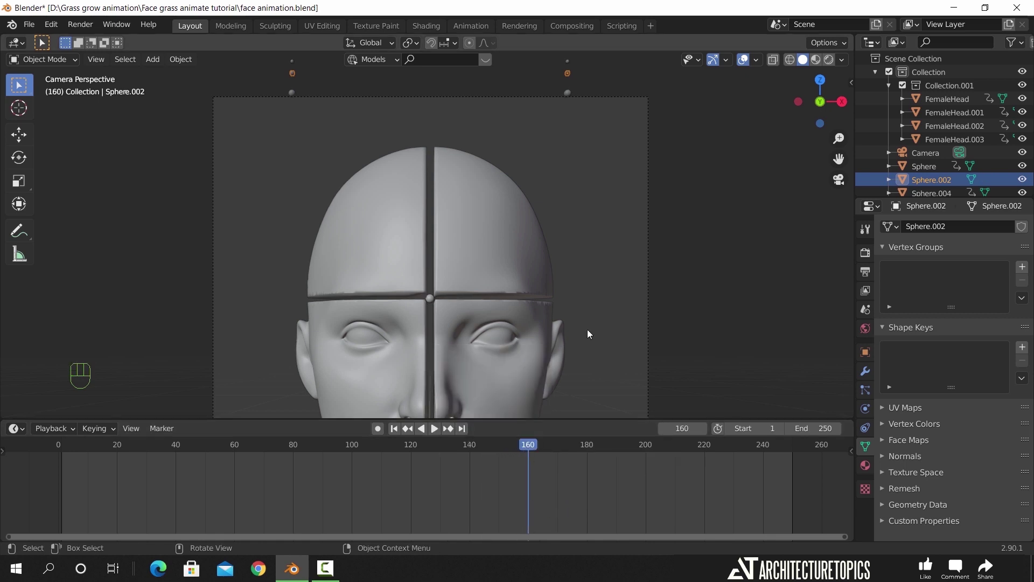
{"action": "key", "text": "i"}
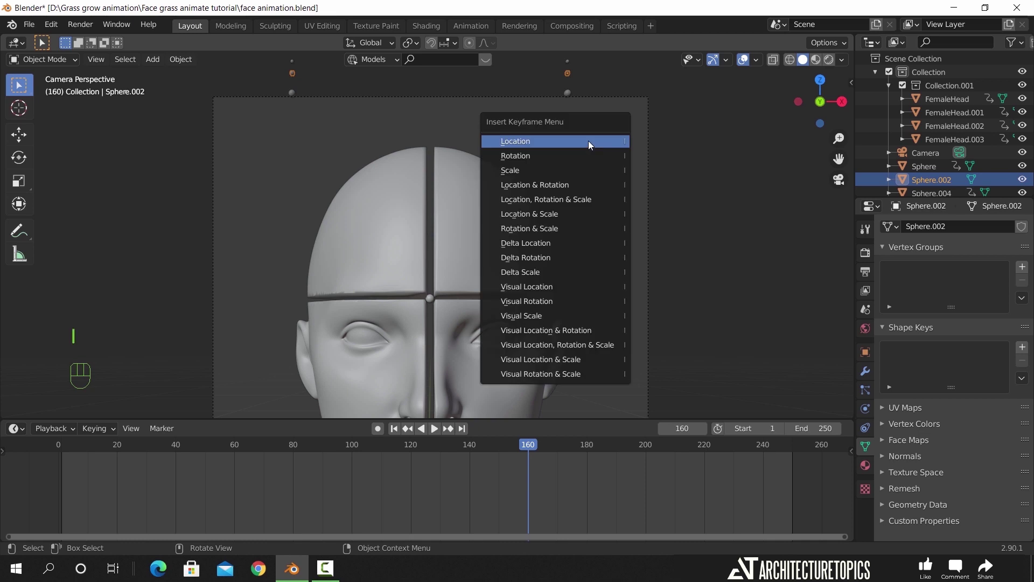
{"action": "left_click", "coordinate": [589, 141]}
At frame 196, lower the middle bead pair about 0.22 m along global Z and insert a Location keyframe.
{"action": "key", "text": "space"}
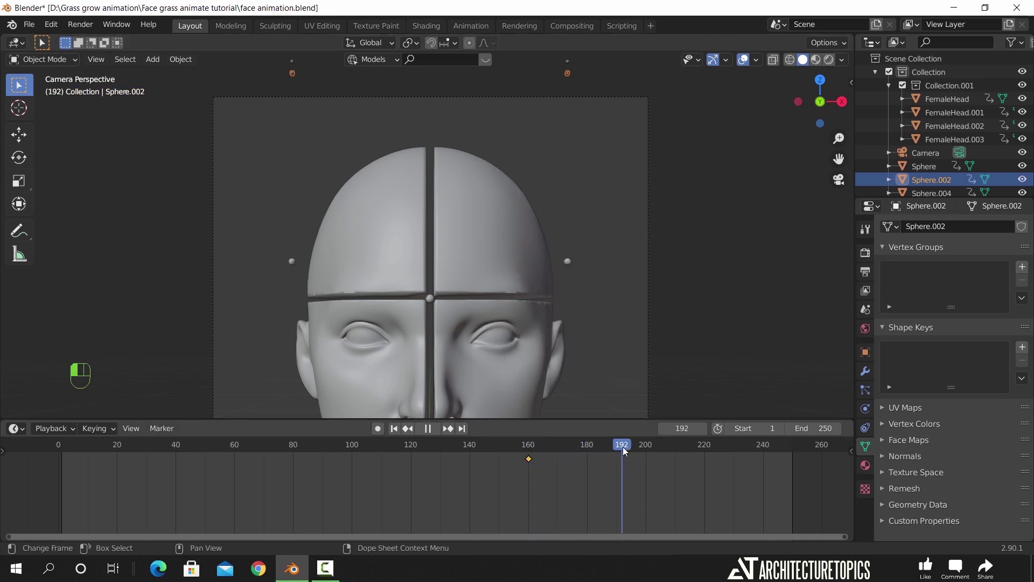
{"action": "left_click_drag", "start_coordinate": [624, 450], "coordinate": [634, 448]}
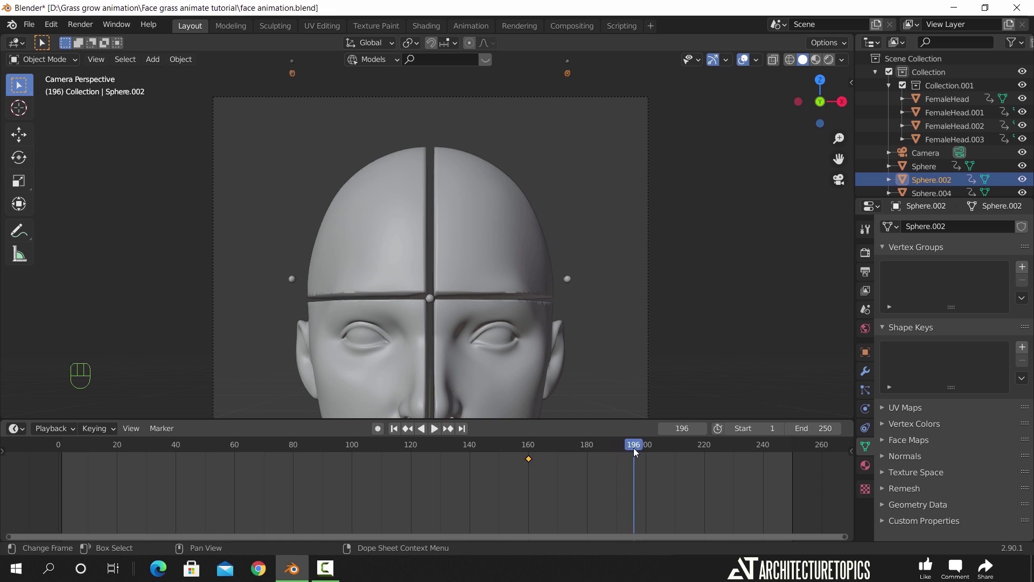
{"action": "key", "text": "g"}
{"action": "key", "text": "z"}
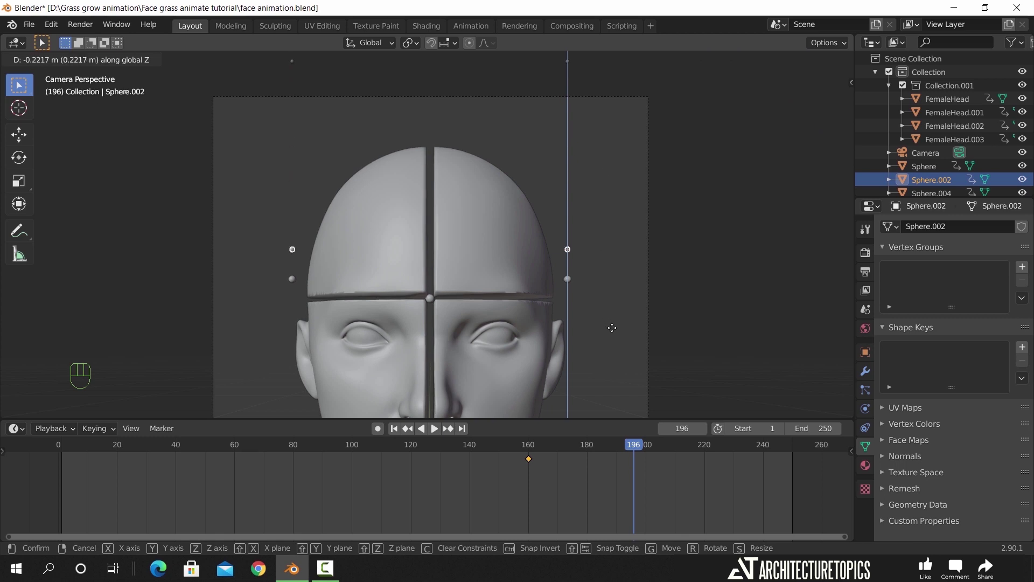
{"action": "left_click", "coordinate": [612, 328]}
{"action": "key", "text": "i"}
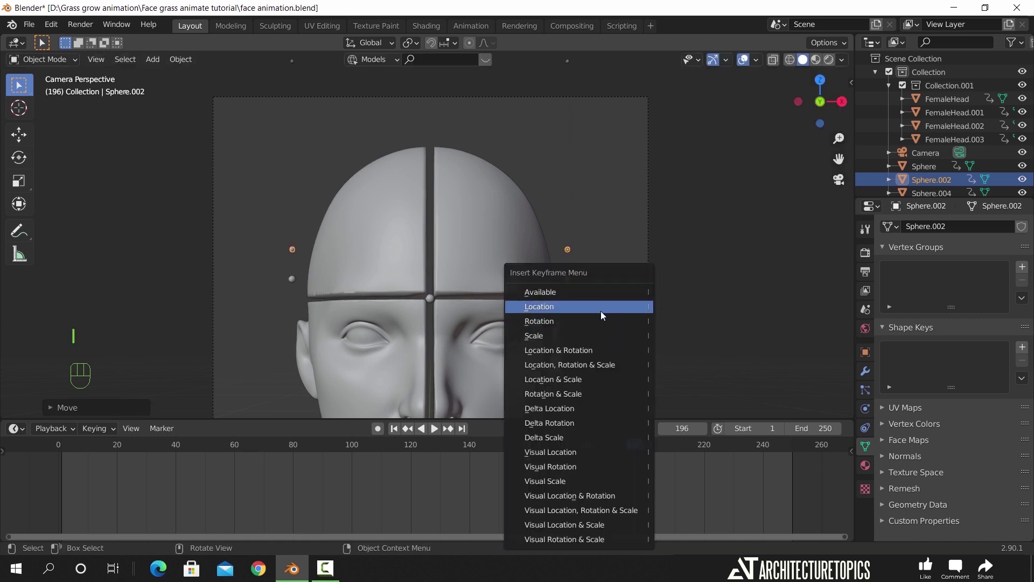
{"action": "left_click", "coordinate": [602, 316]}
At frame 215, lower the middle bead pair about 0.05 m along global Z and insert a Location keyframe.
{"action": "left_click", "coordinate": [658, 449]}
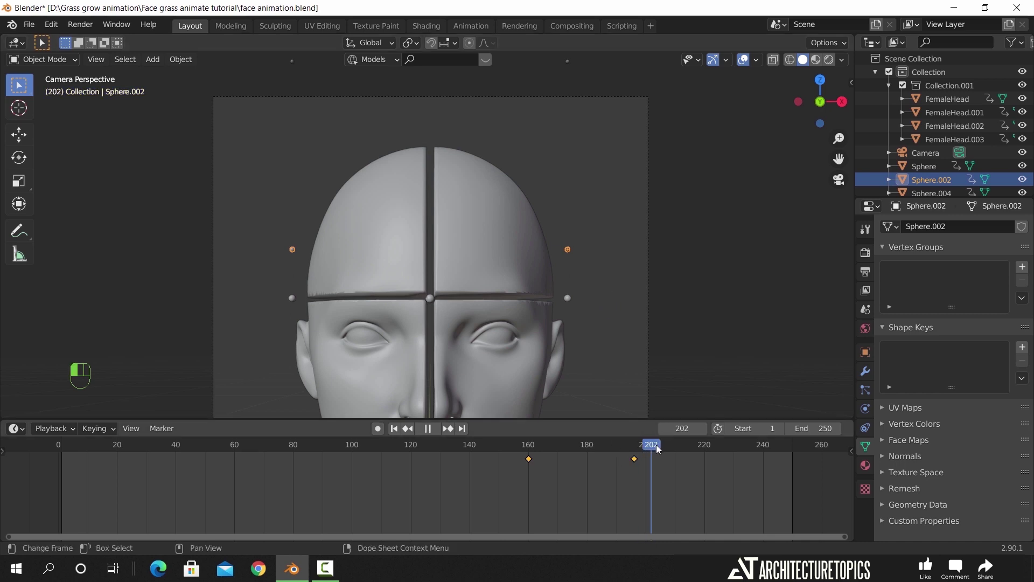
{"action": "left_click_drag", "start_coordinate": [658, 449], "coordinate": [693, 452]}
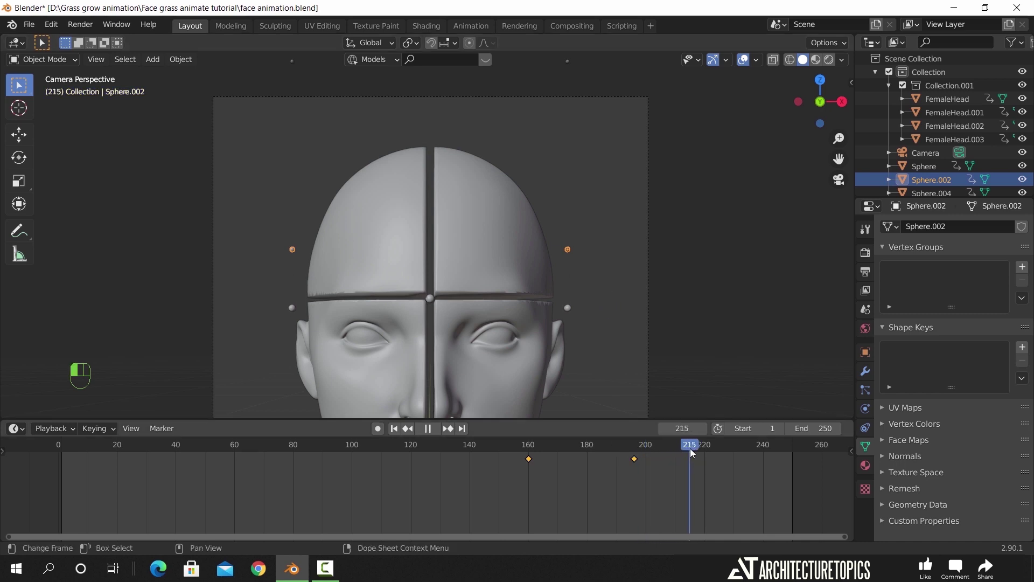
{"action": "key", "text": "g"}
{"action": "key", "text": "z"}
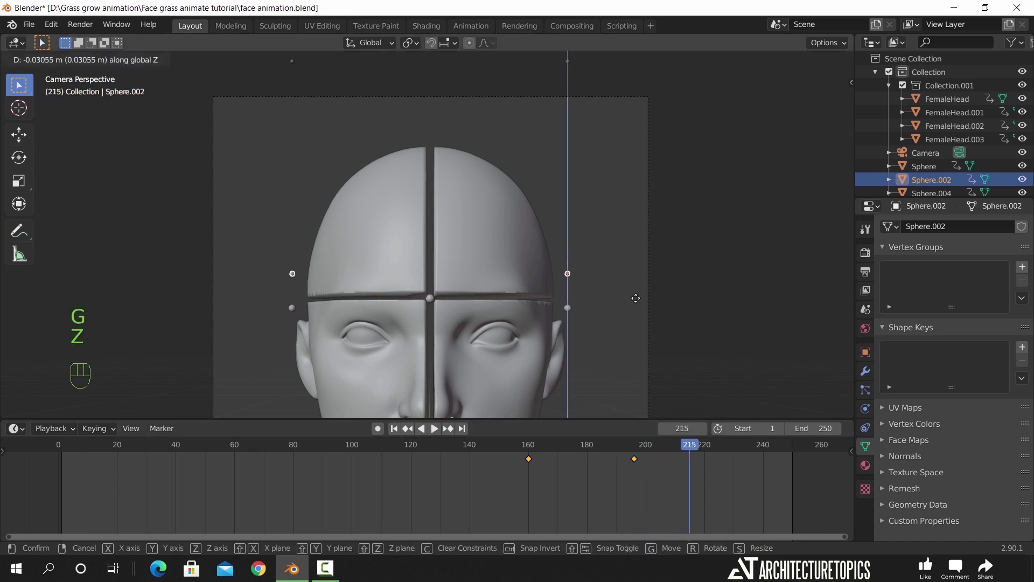
{"action": "key", "text": "shift"}
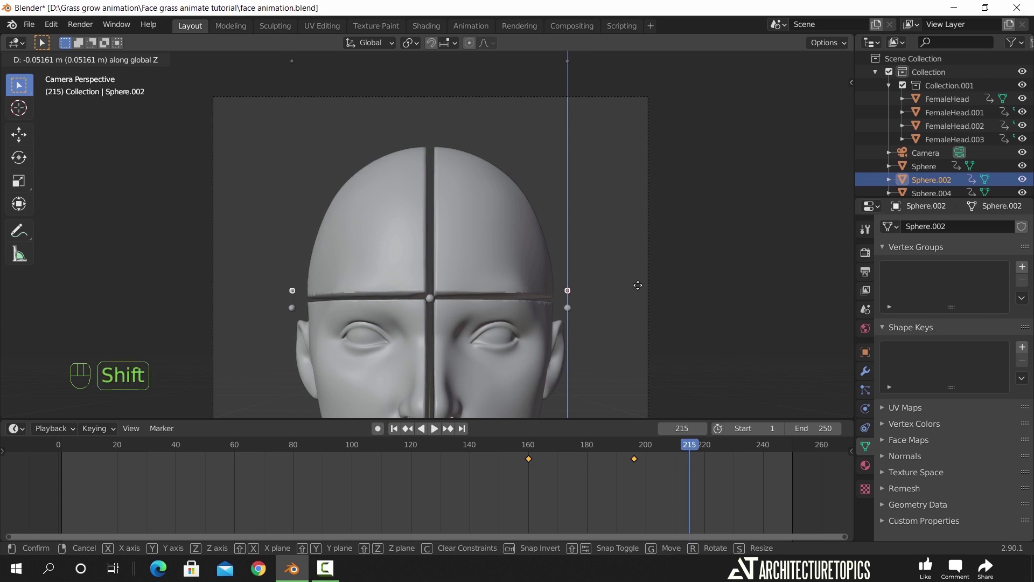
{"action": "left_click", "coordinate": [637, 297]}
{"action": "key", "text": "i"}
{"action": "left_click", "coordinate": [637, 297]}
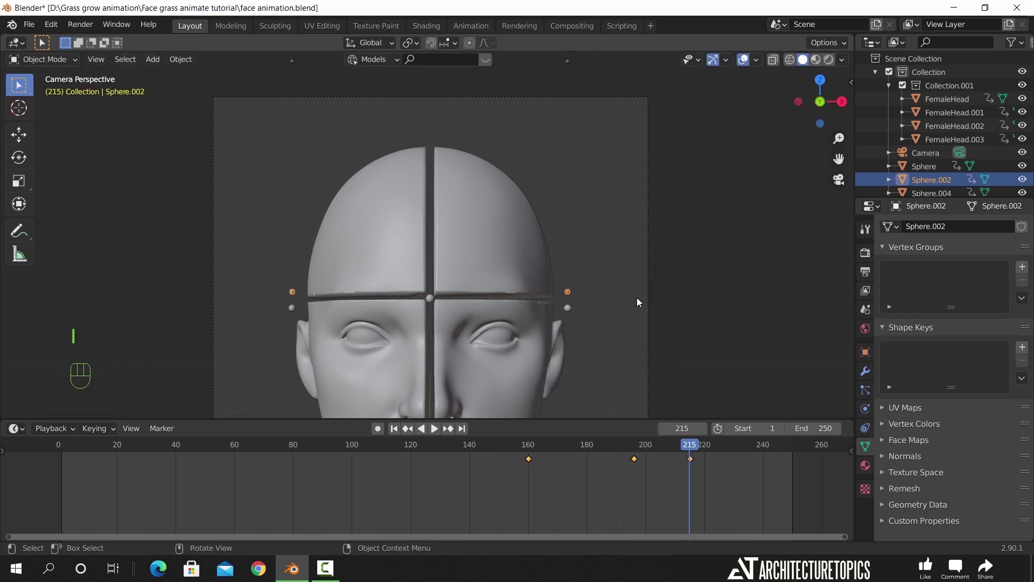
Move the middle bead pair's last keyframe to frame 217 and play back the drop.
{"action": "left_click_drag", "start_coordinate": [688, 446], "coordinate": [505, 455]}
{"action": "key", "text": "space"}
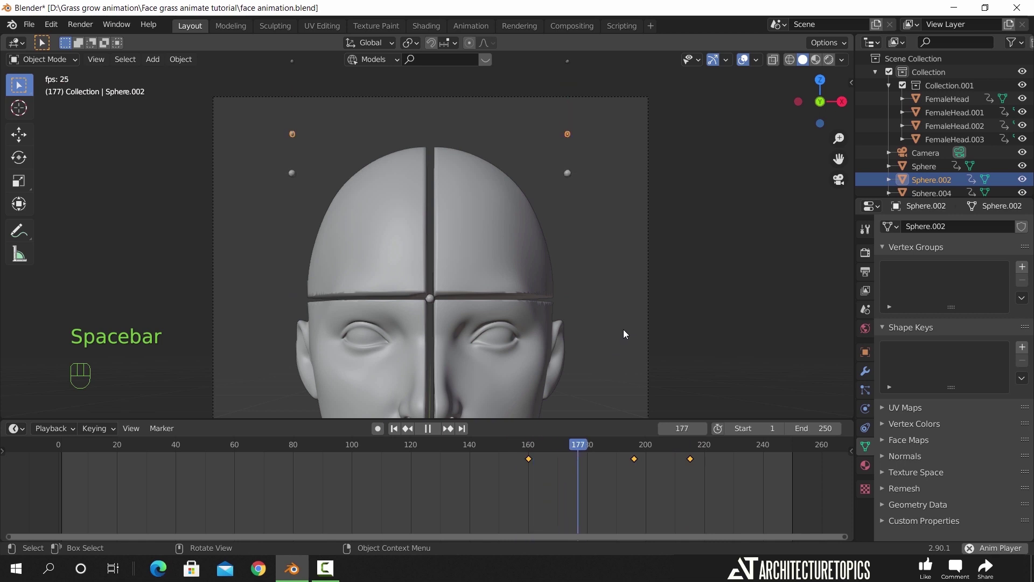
{"action": "key", "text": "space"}
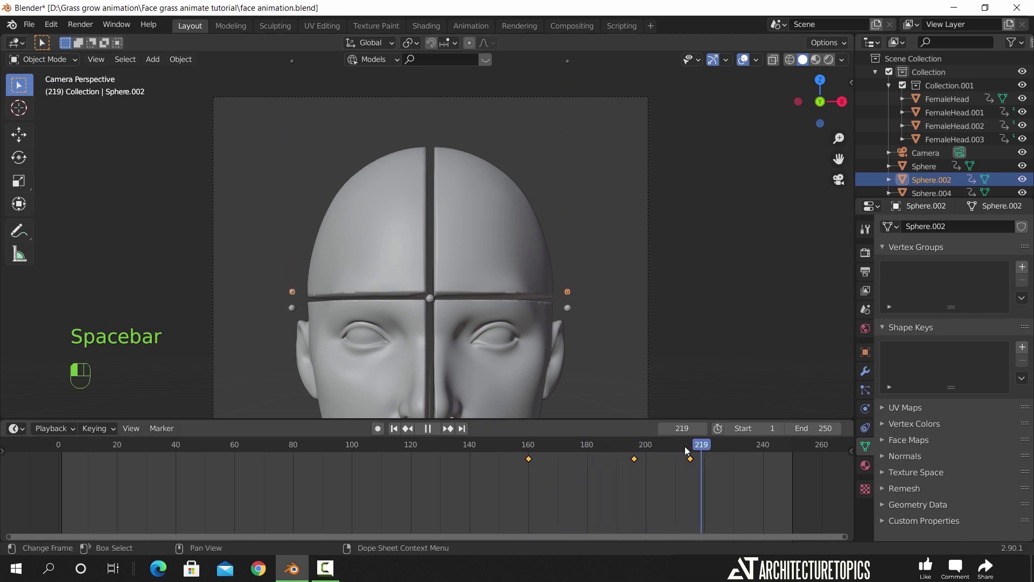
{"action": "left_click_drag", "start_coordinate": [593, 447], "coordinate": [697, 459]}
{"action": "left_click_drag", "start_coordinate": [628, 458], "coordinate": [522, 458]}
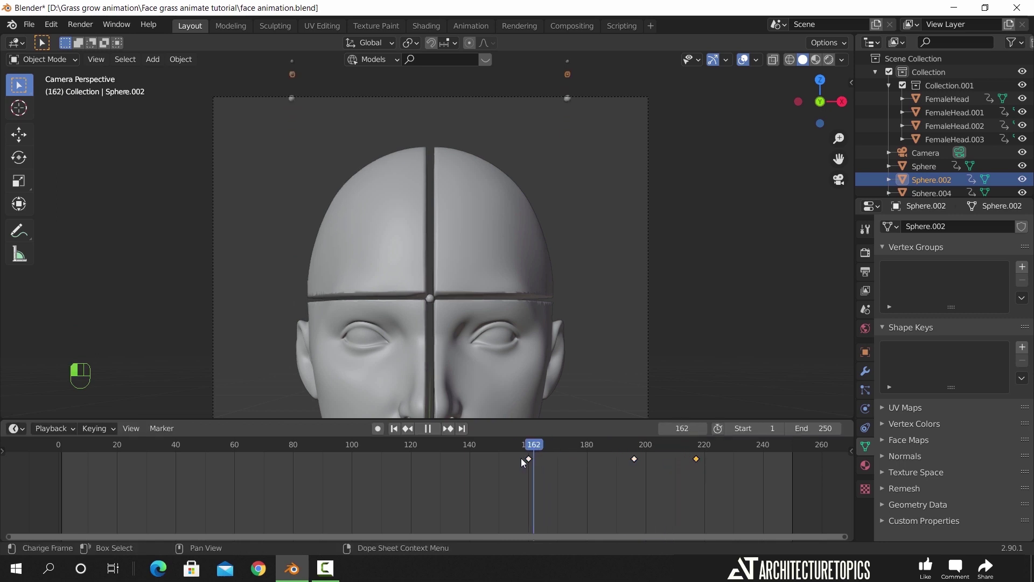
{"action": "key", "text": "space"}
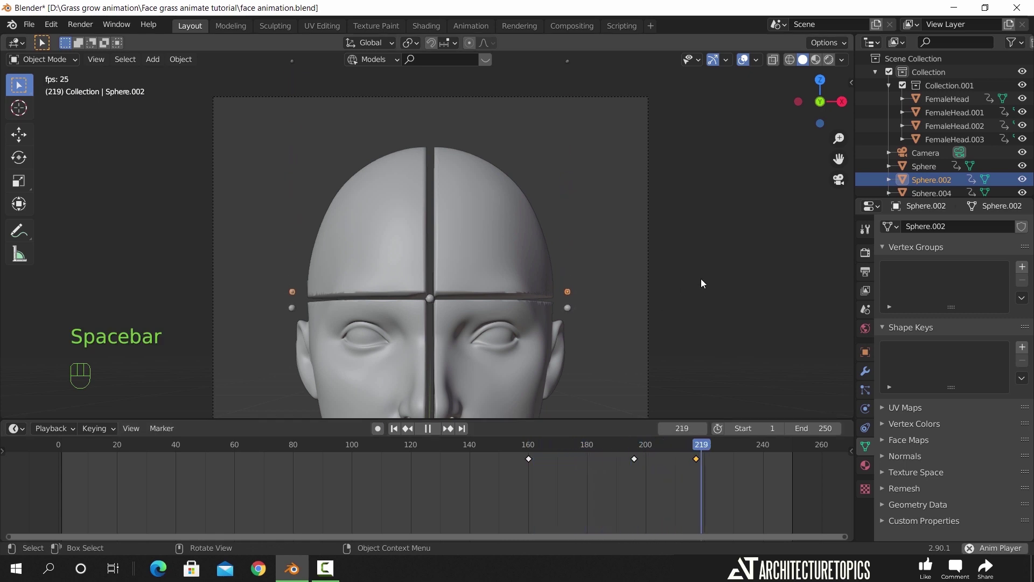
{"action": "key", "text": "space"}
Set the easing mode of the middle bead pair's last keyframe to Ease Out and play back the drop.
{"action": "left_click_drag", "start_coordinate": [734, 446], "coordinate": [642, 445]}
{"action": "right_click", "coordinate": [694, 453]}
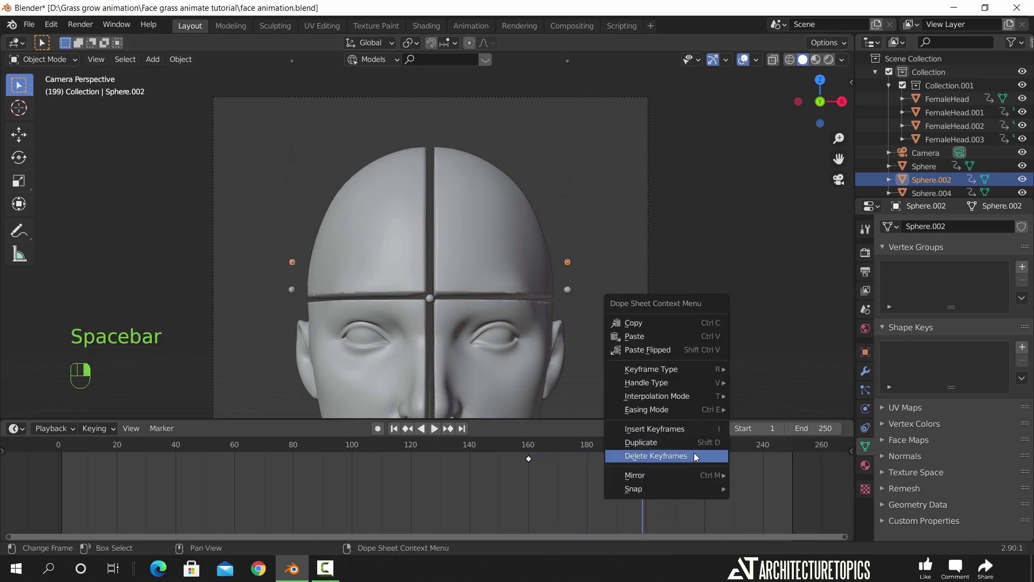
{"action": "mouse_move", "coordinate": [705, 413]}
{"action": "left_click", "coordinate": [765, 438]}
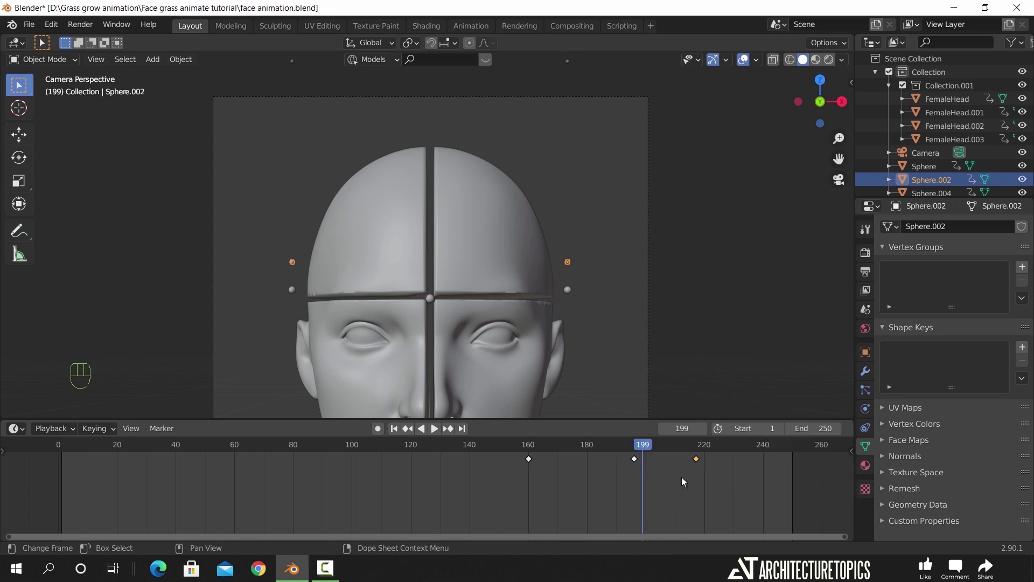
{"action": "key", "text": "space"}
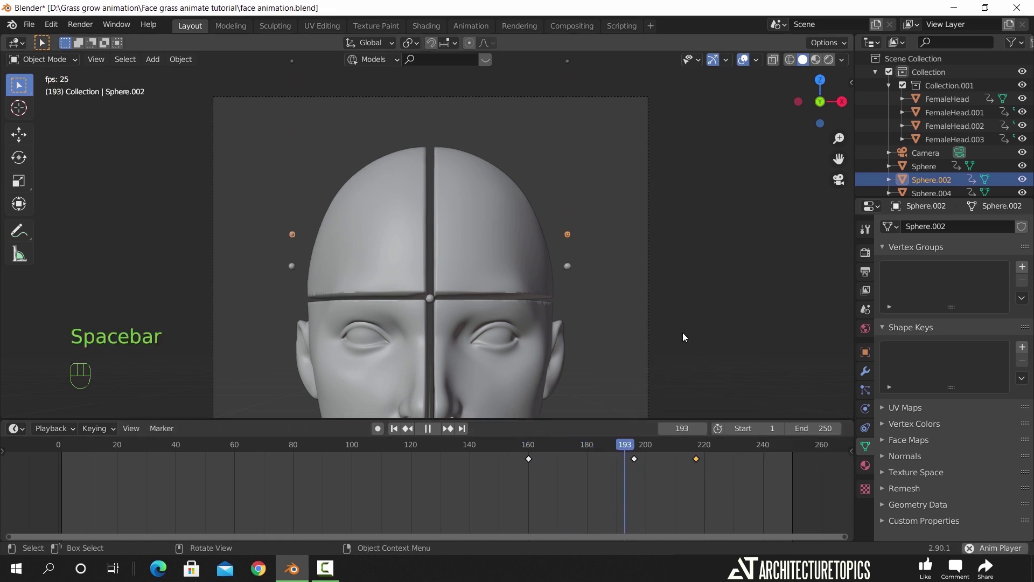
{"action": "key", "text": "space"}
At frame 165, select the smallest bead pair above the head and insert a Location keyframe.
{"action": "left_click_drag", "start_coordinate": [697, 466], "coordinate": [543, 464]}
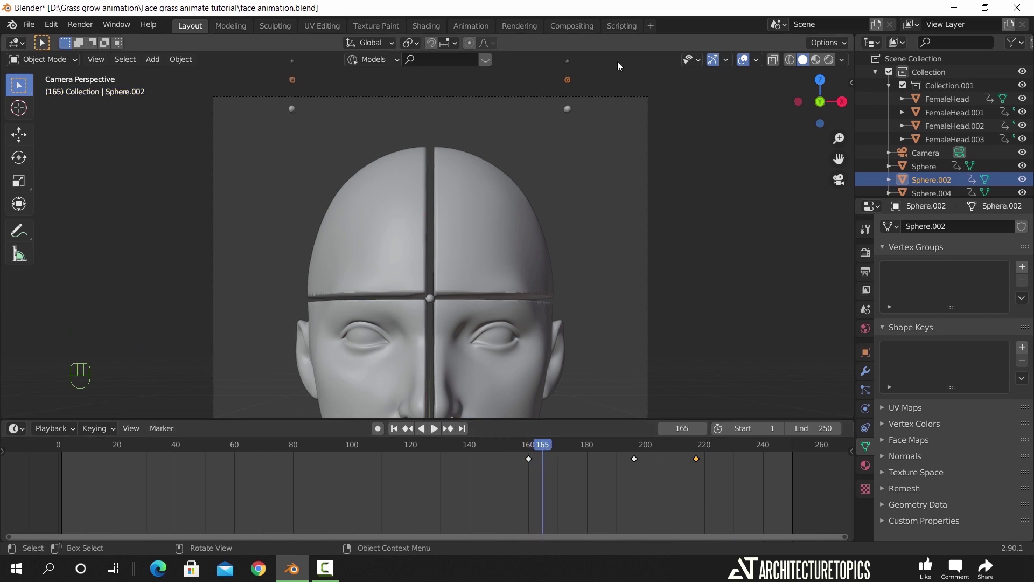
{"action": "left_click", "coordinate": [569, 61]}
{"action": "key", "text": "i"}
{"action": "left_click", "coordinate": [609, 187]}
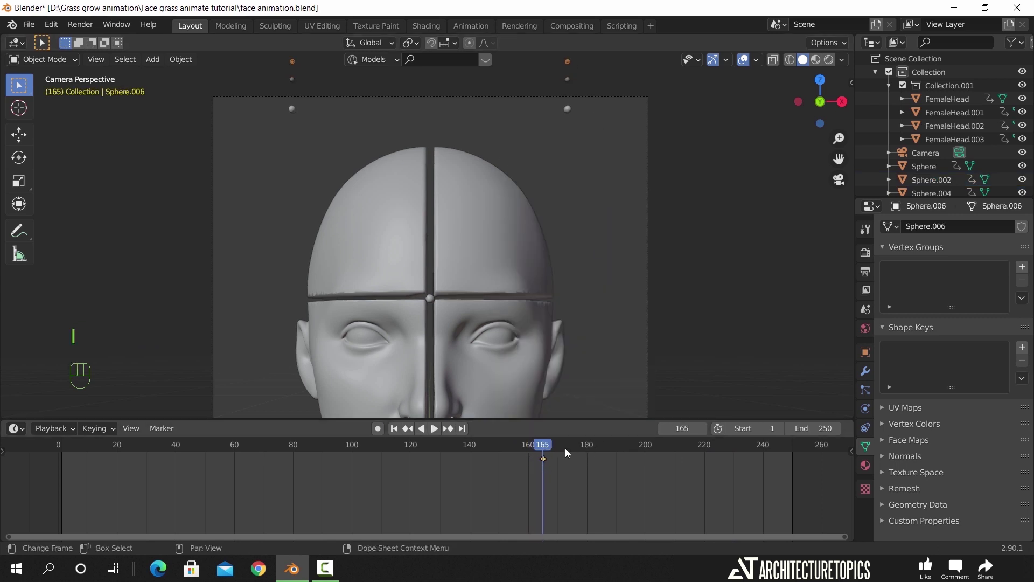
Select the middle bead pair at frame 217 and scrub the timeline to check its keyframe timing.
{"action": "left_click_drag", "start_coordinate": [564, 452], "coordinate": [696, 447]}
{"action": "left_click", "coordinate": [568, 291]}
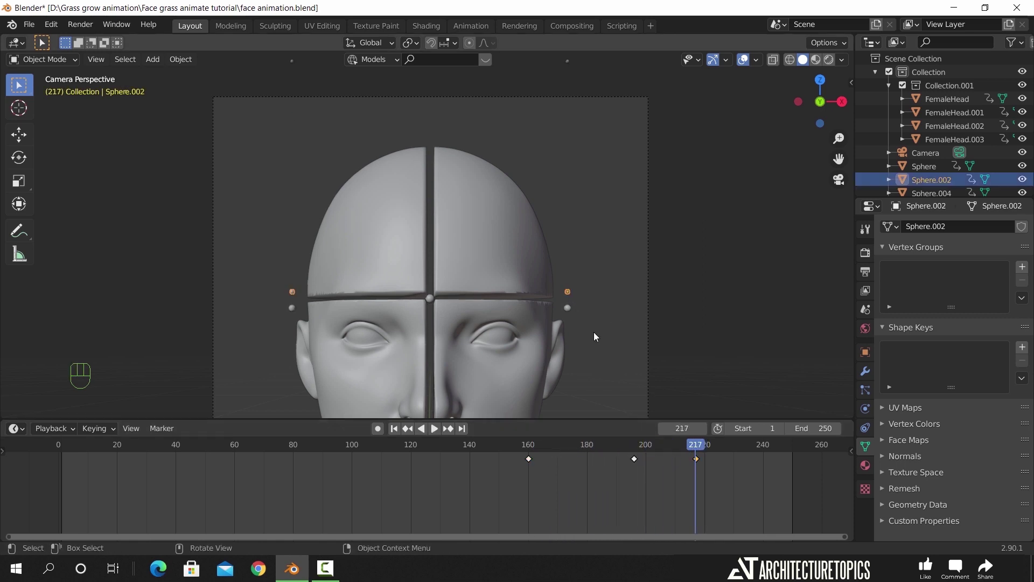
{"action": "left_click_drag", "start_coordinate": [699, 447], "coordinate": [715, 449]}
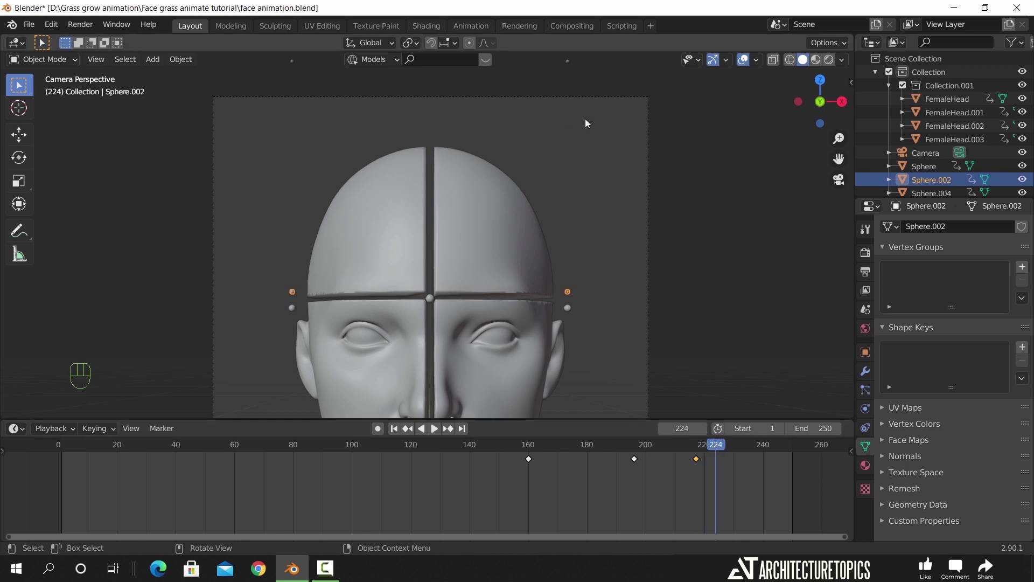
{"action": "key", "text": "shift+ctrl+space"}
{"action": "key", "text": "space"}
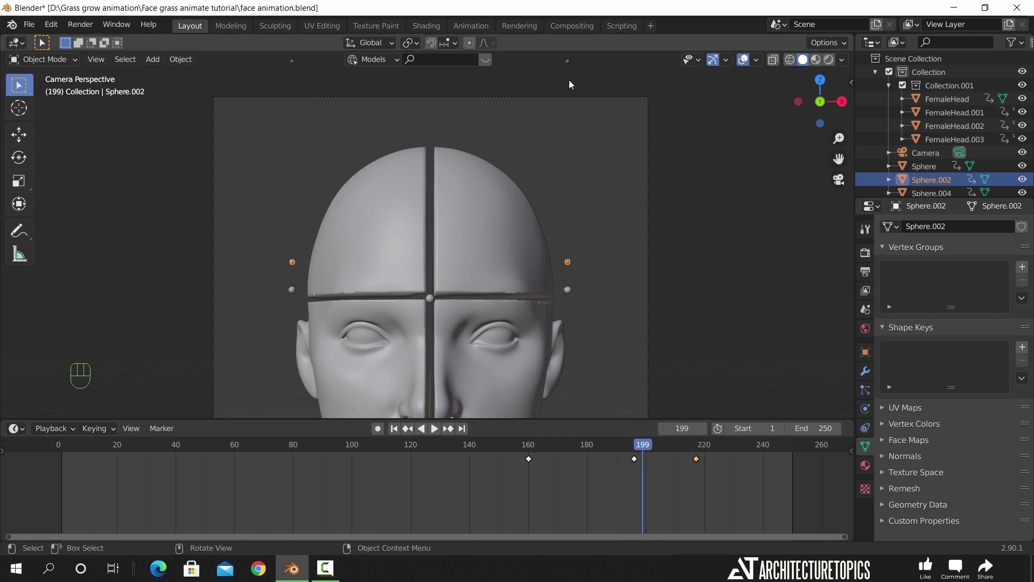
Lower the topmost sphere pair along Z to just above the middle pair and insert a Location keyframe at frame 199.
{"action": "left_click", "coordinate": [570, 84]}
{"action": "key", "text": "g"}
{"action": "key", "text": "z"}
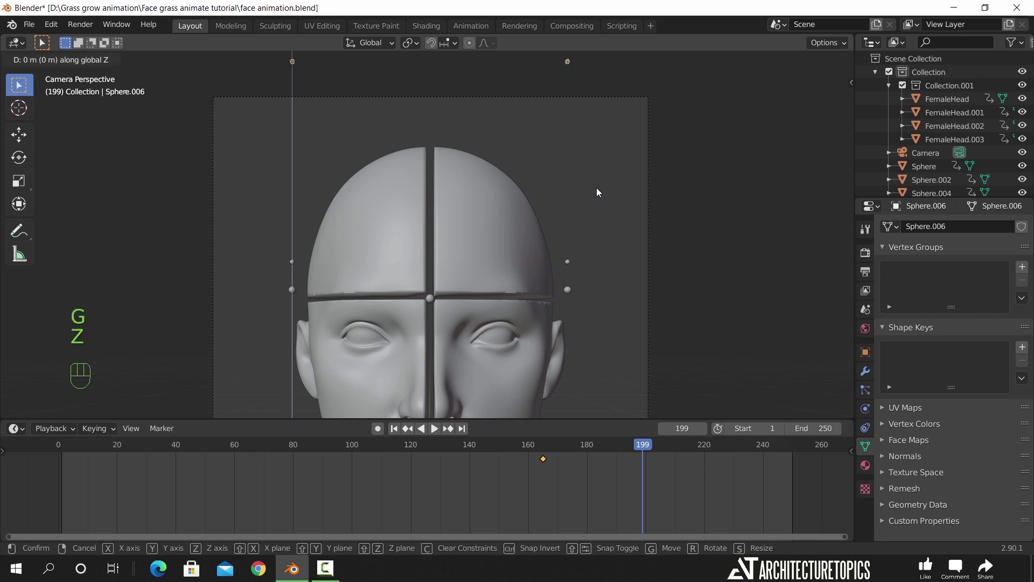
{"action": "left_click", "coordinate": [602, 366]}
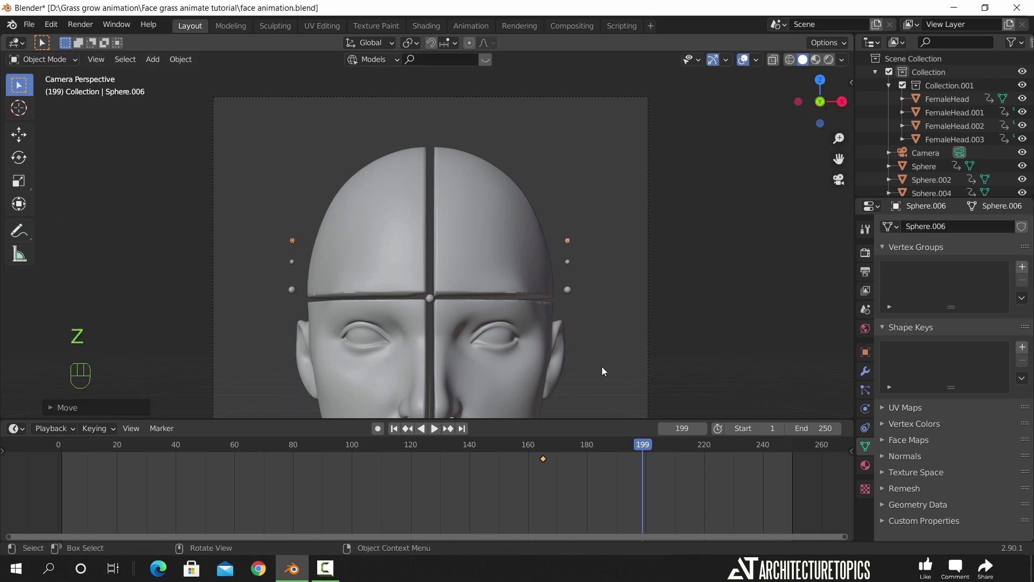
{"action": "key", "text": "i"}
{"action": "left_click", "coordinate": [593, 307]}
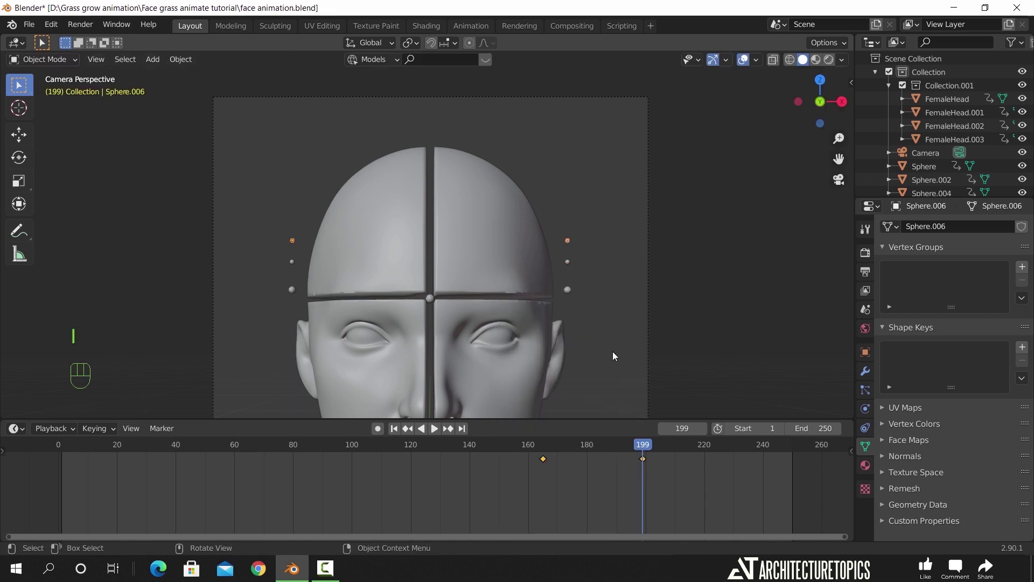
At frame 221, lower the topmost sphere pair along Z close to the middle pair and insert a Location keyframe.
{"action": "left_click", "coordinate": [568, 262]}
{"action": "key", "text": "space"}
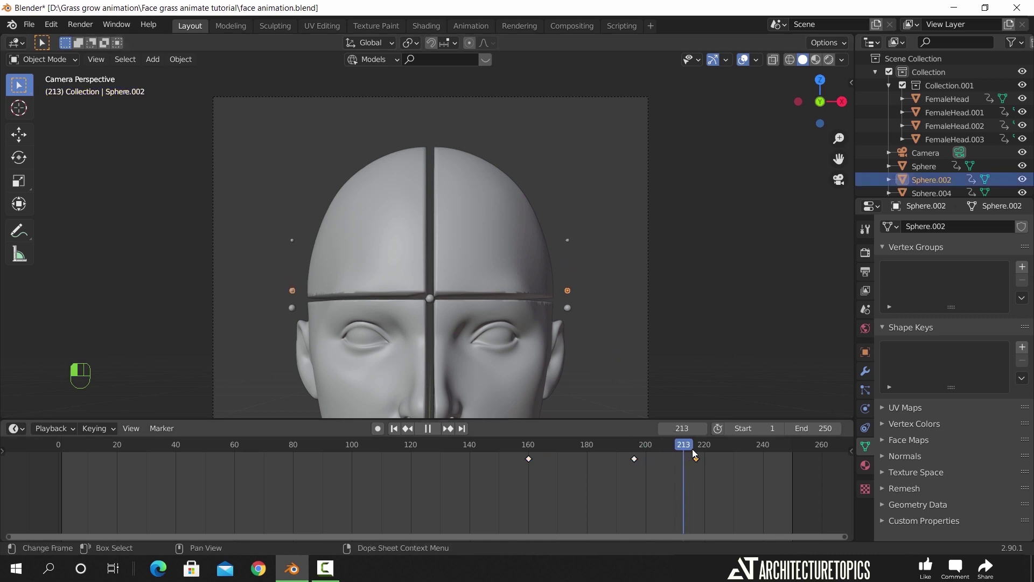
{"action": "key", "text": "space"}
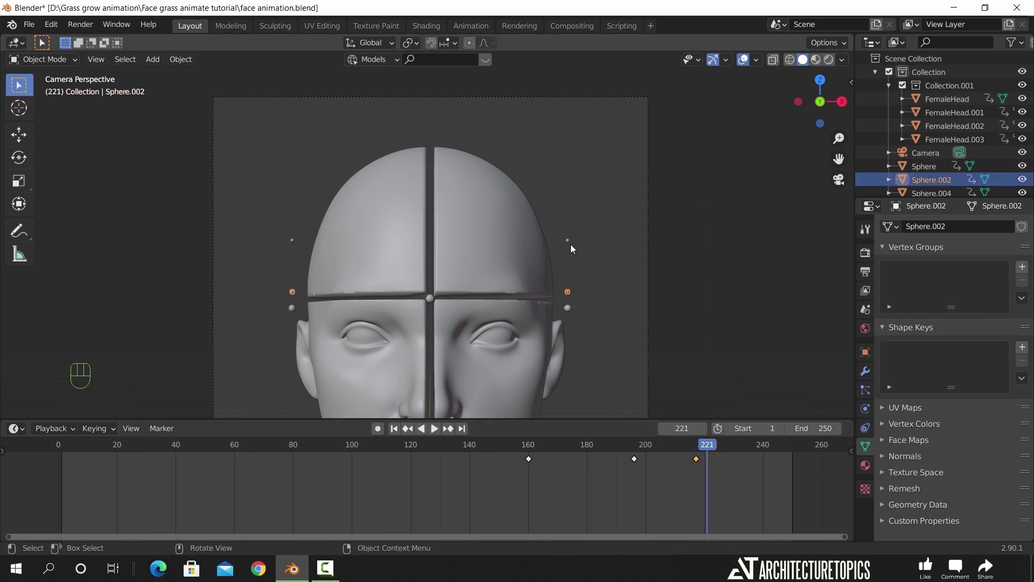
{"action": "left_click", "coordinate": [568, 241]}
{"action": "key", "text": "g"}
{"action": "key", "text": "z"}
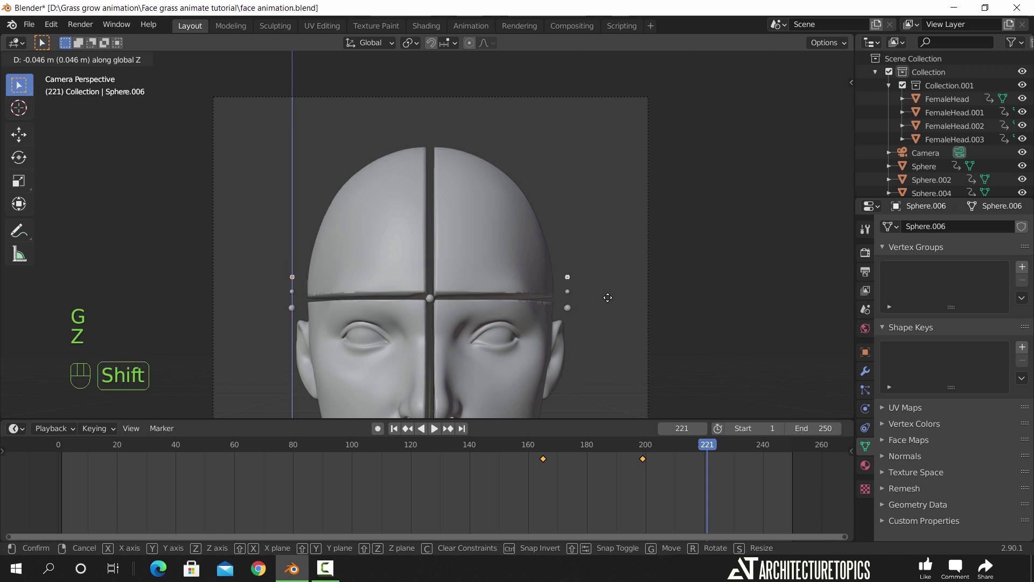
{"action": "left_click", "coordinate": [610, 285]}
{"action": "key", "text": "i"}
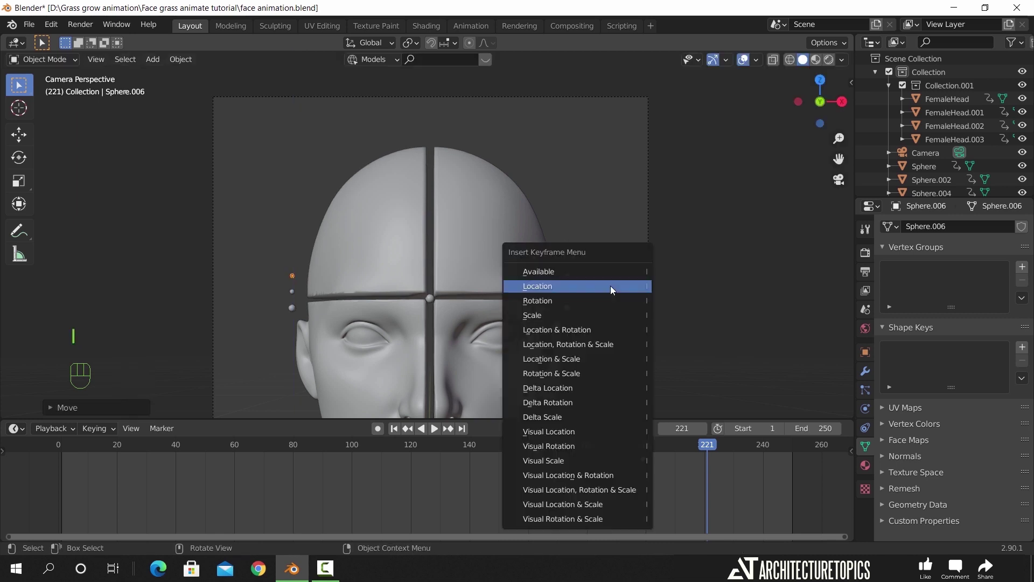
{"action": "left_click", "coordinate": [609, 285]}
Move the topmost sphere pair's last keyframe to frame 223 and check the timing of its drop by playback.
{"action": "left_click", "coordinate": [545, 450]}
{"action": "key", "text": "space"}
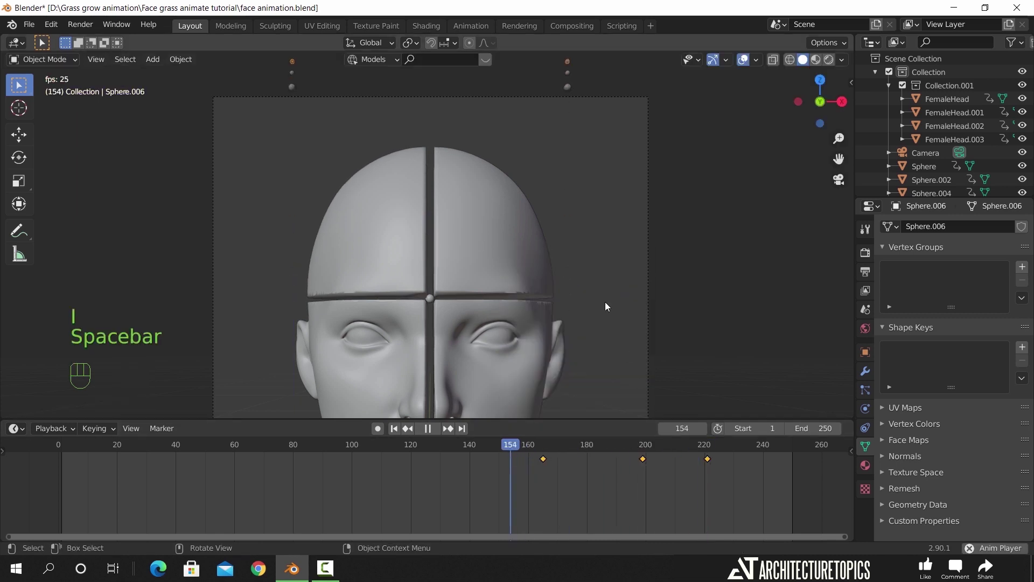
{"action": "key", "text": "space"}
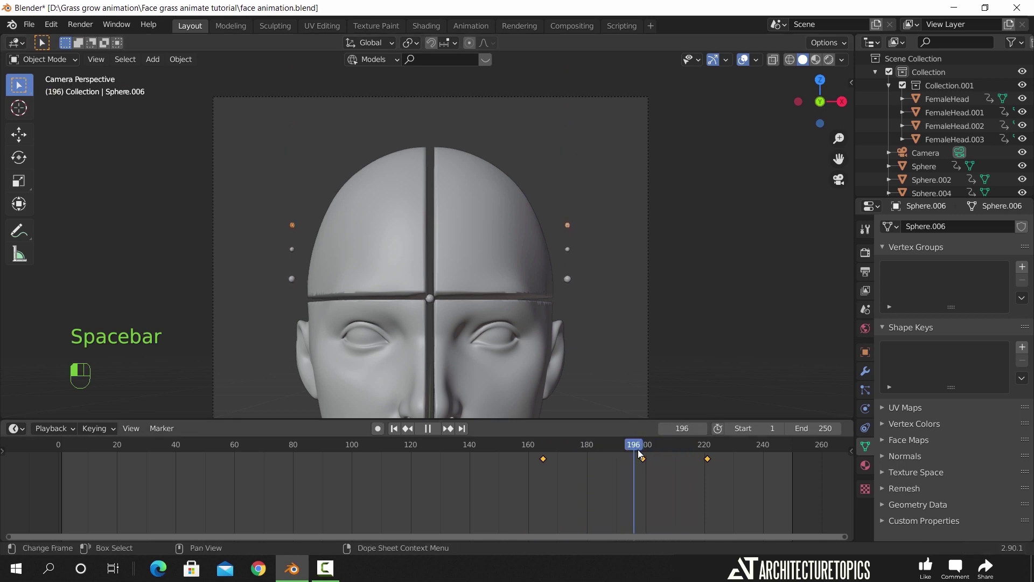
{"action": "left_click_drag", "start_coordinate": [639, 453], "coordinate": [647, 464]}
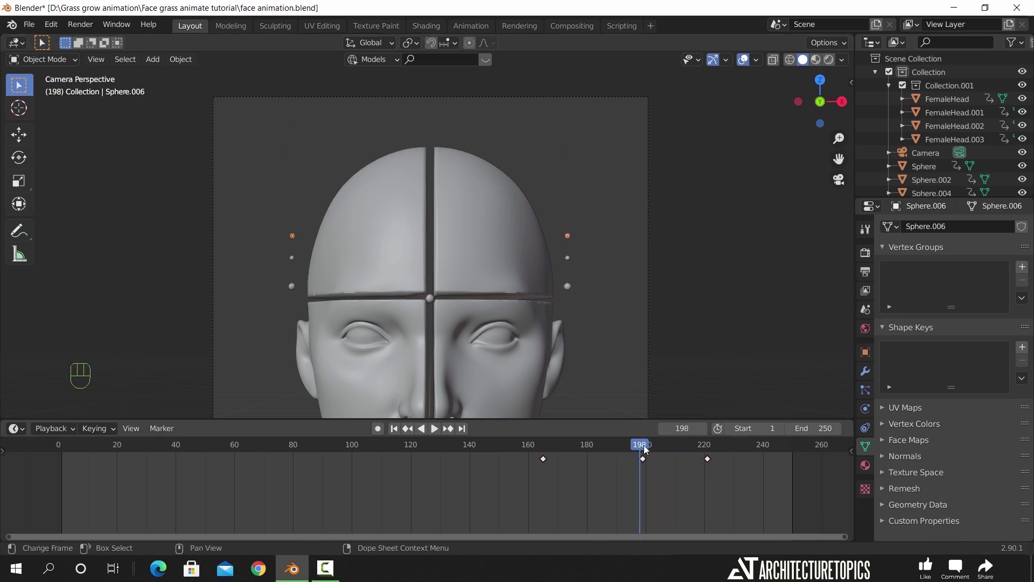
{"action": "key", "text": "space"}
{"action": "key", "text": "space"}
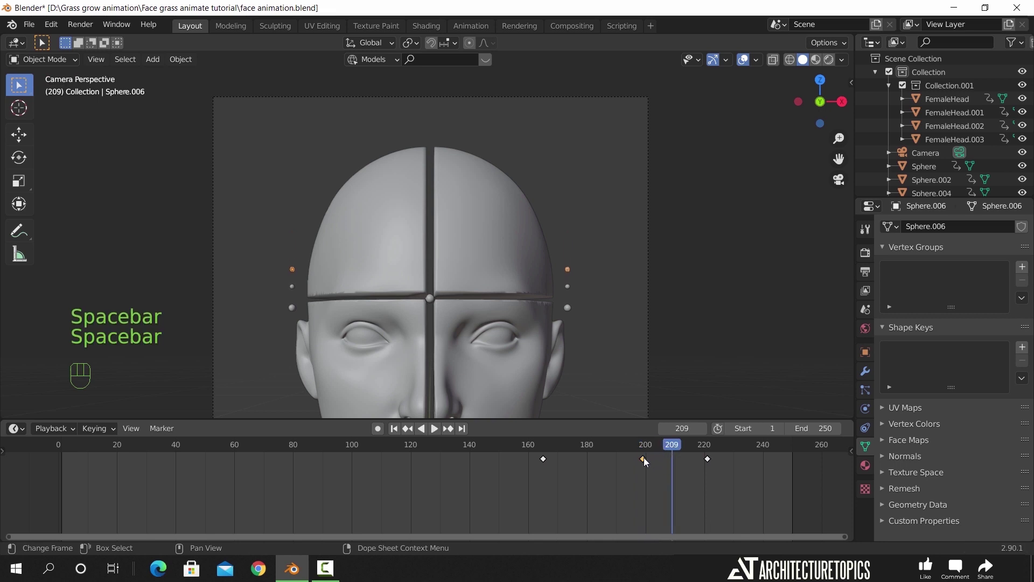
{"action": "left_click_drag", "start_coordinate": [709, 458], "coordinate": [531, 455]}
{"action": "key", "text": "space"}
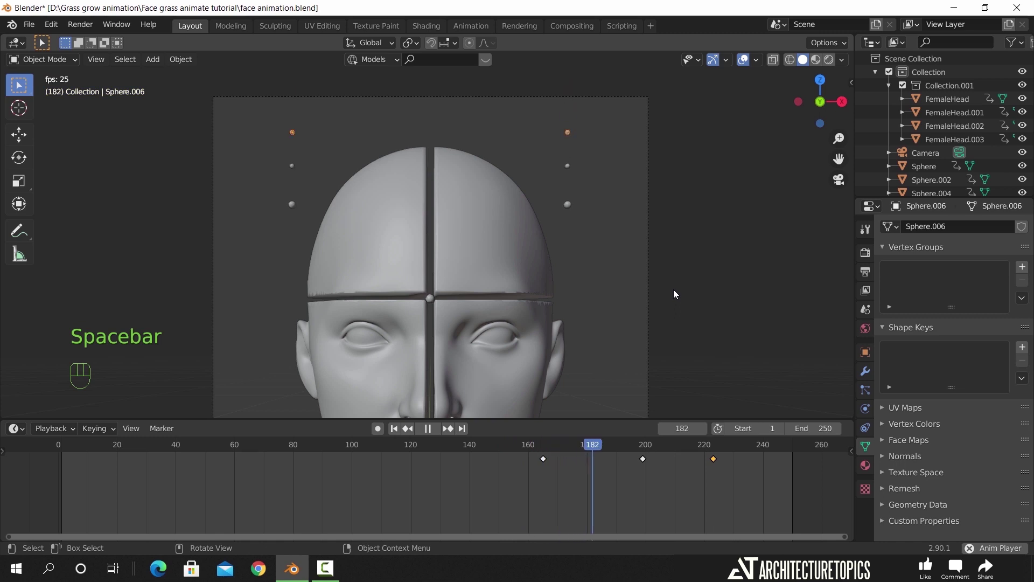
{"action": "key", "text": "space"}
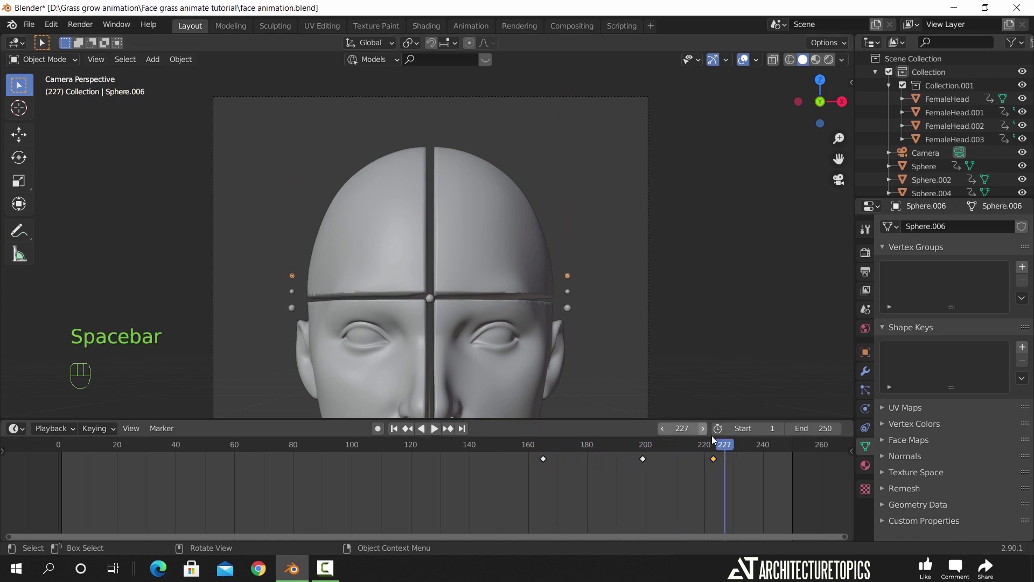
{"action": "left_click_drag", "start_coordinate": [726, 445], "coordinate": [726, 445]}
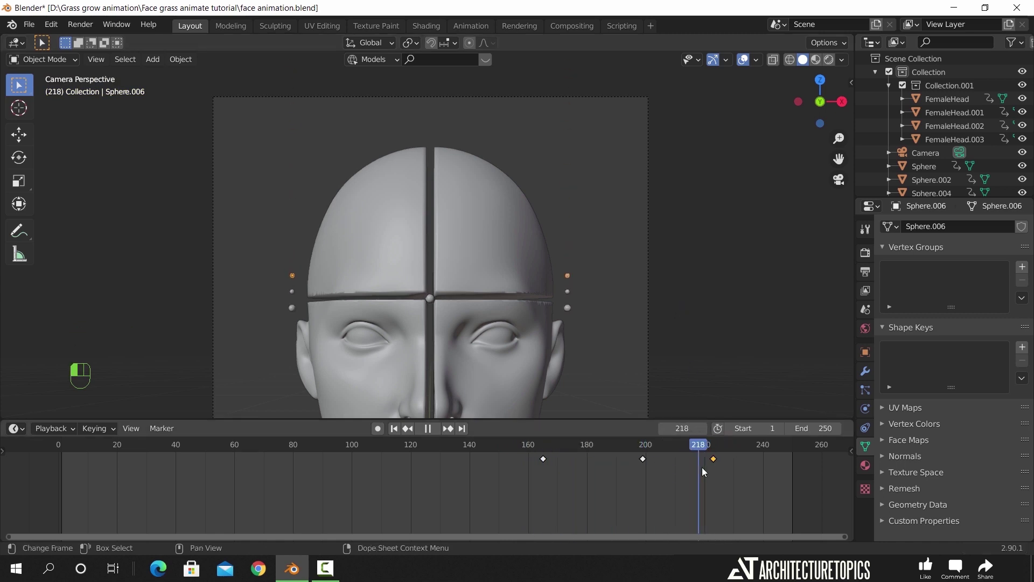
{"action": "left_click_drag", "start_coordinate": [710, 468], "coordinate": [501, 472]}
Select all three sphere pairs without the camera and shift their keyframes together so the first falls on frame 141.
{"action": "left_click_drag", "start_coordinate": [579, 102], "coordinate": [555, 63]}
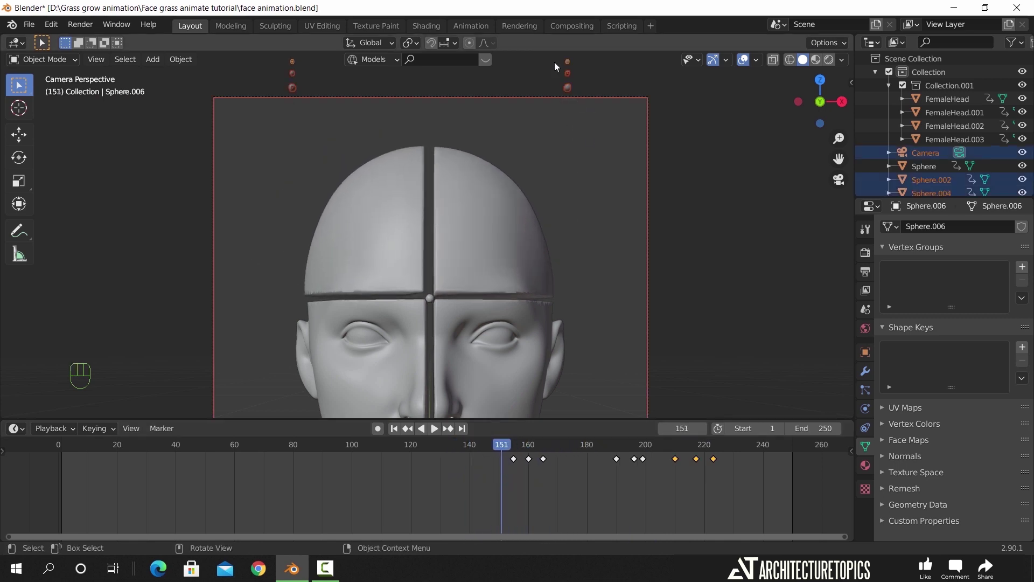
{"action": "left_click_drag", "start_coordinate": [668, 172], "coordinate": [552, 288], "text": "ctrl"}
{"action": "left_click_drag", "start_coordinate": [736, 506], "coordinate": [510, 460]}
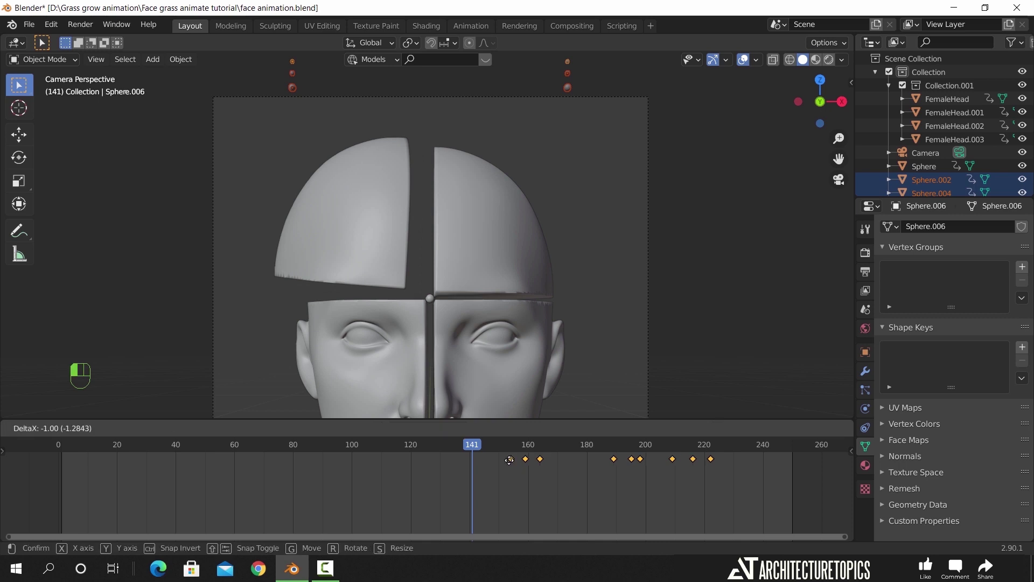
{"action": "left_click", "coordinate": [473, 464]}
{"action": "key", "text": "space"}
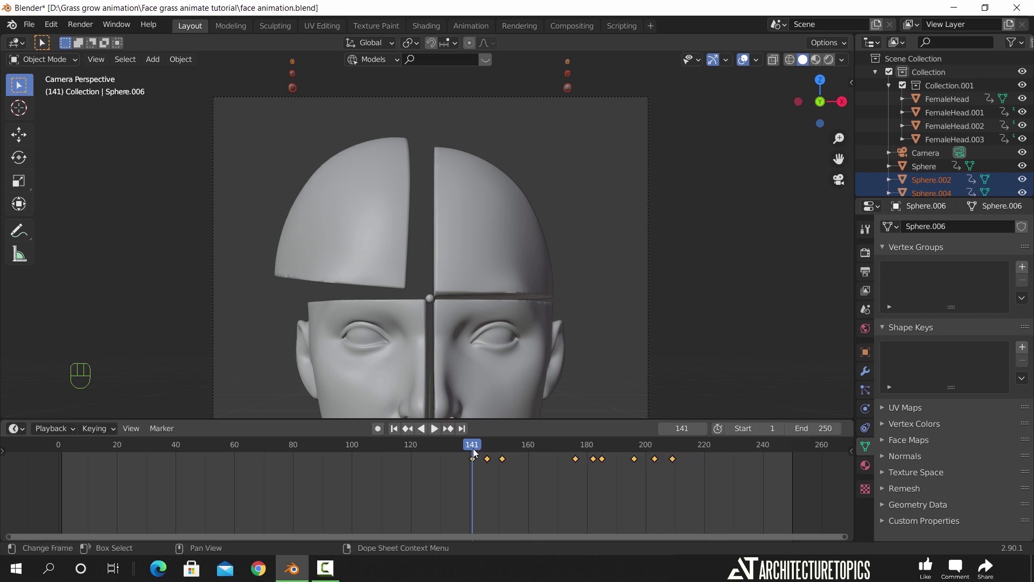
{"action": "key", "text": "space"}
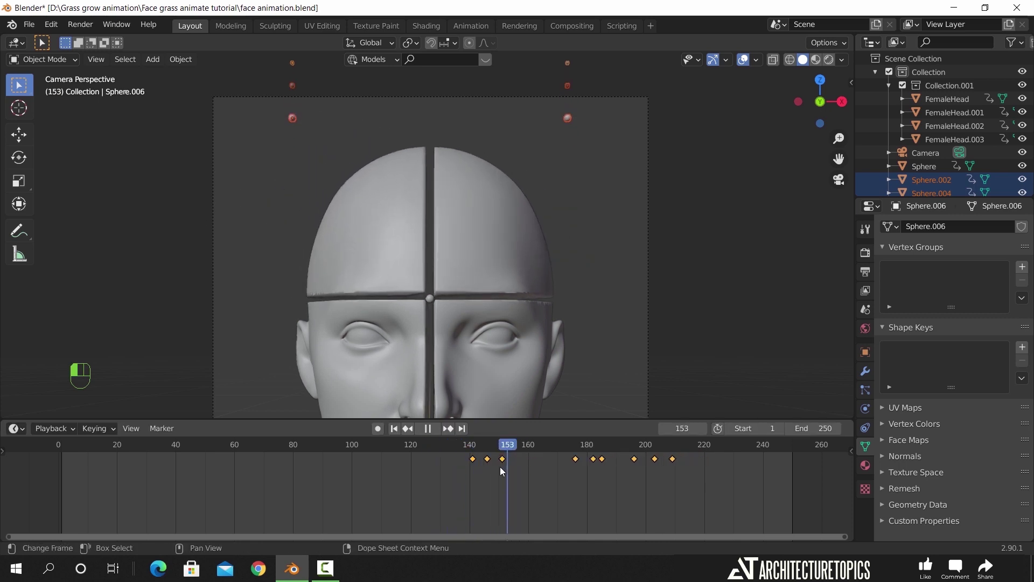
Shift all the sphere keyframes 8 frames earlier and check their timing against the closing head pieces.
{"action": "left_click_drag", "start_coordinate": [500, 467], "coordinate": [437, 470]}
{"action": "key", "text": "g"}
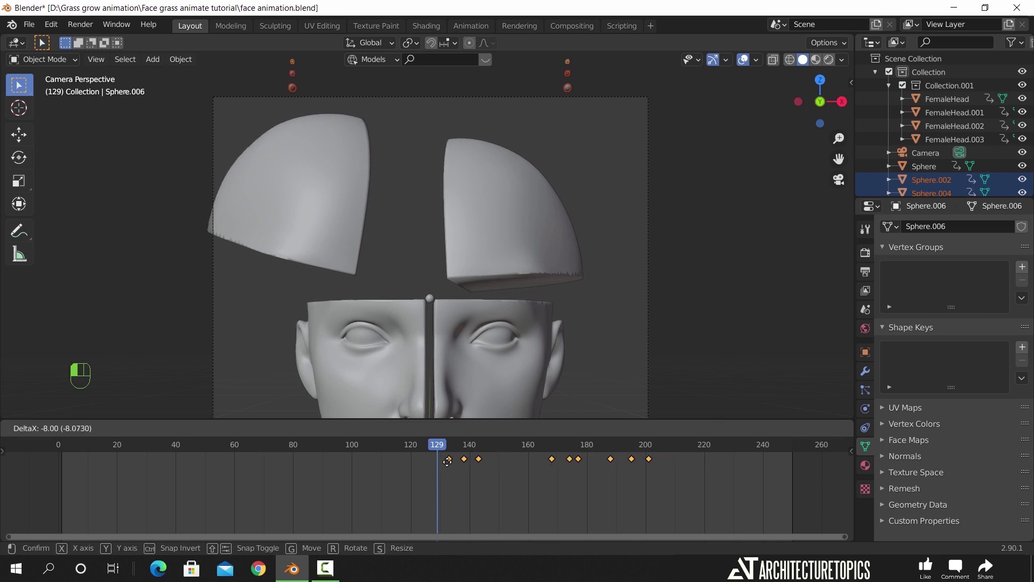
{"action": "left_click", "coordinate": [442, 458]}
{"action": "key", "text": "space"}
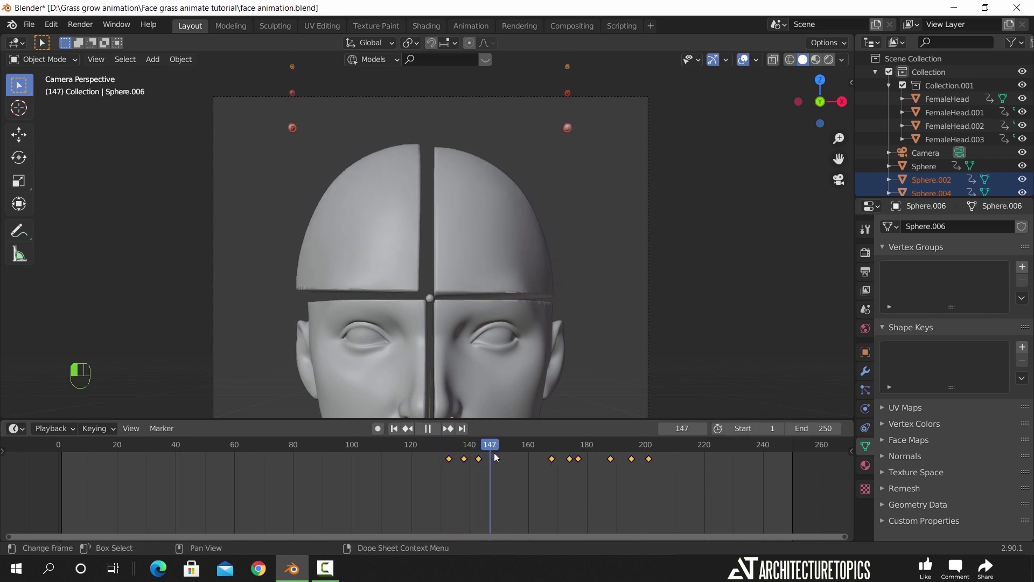
{"action": "left_click_drag", "start_coordinate": [552, 467], "coordinate": [451, 484]}
{"action": "key", "text": "space"}
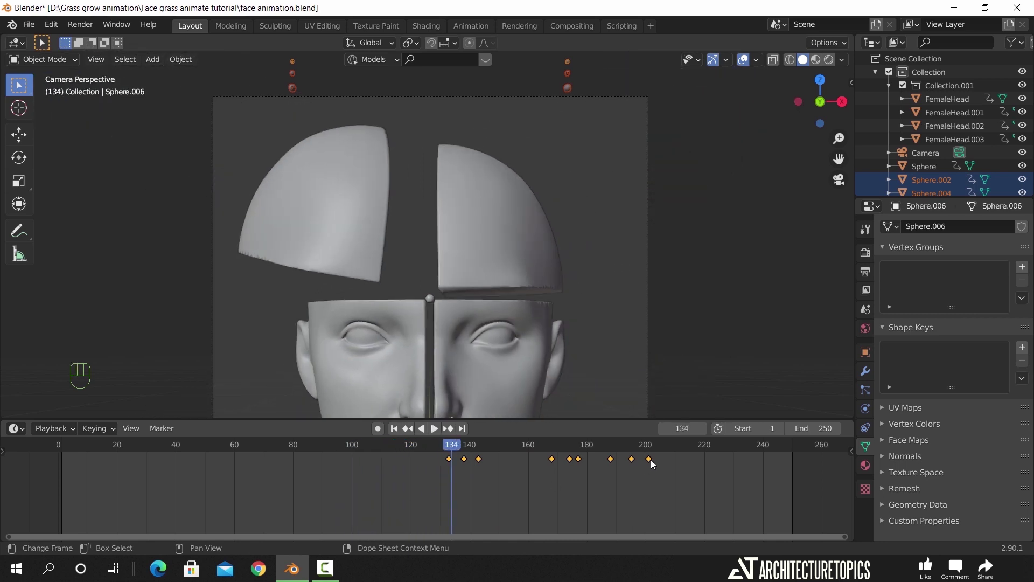
Shift all the sphere keyframes 1 frame earlier so the last falls on frame 200.
{"action": "left_click_drag", "start_coordinate": [650, 460], "coordinate": [646, 462]}
{"action": "key", "text": "space"}
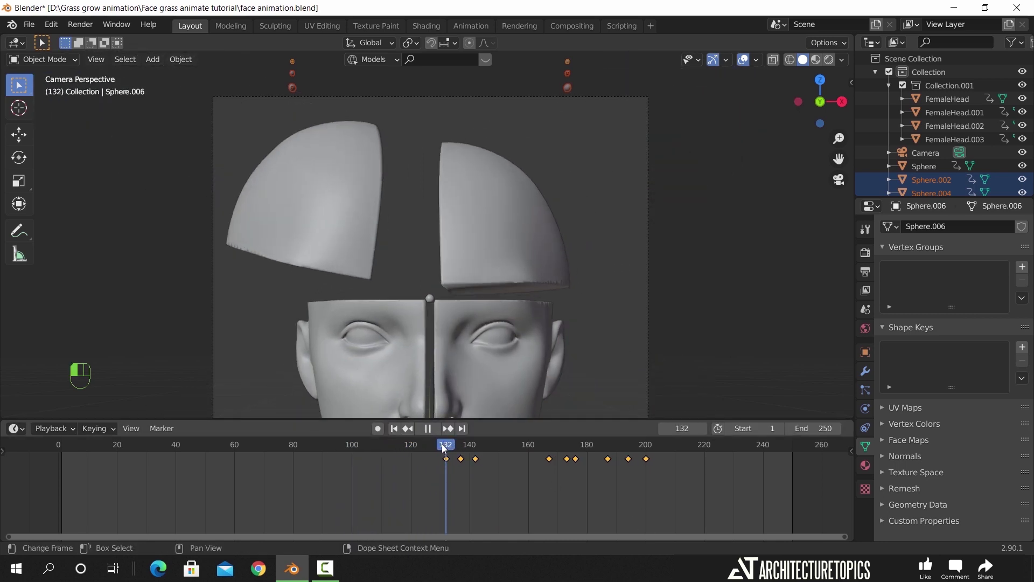
{"action": "key", "text": "Escape"}
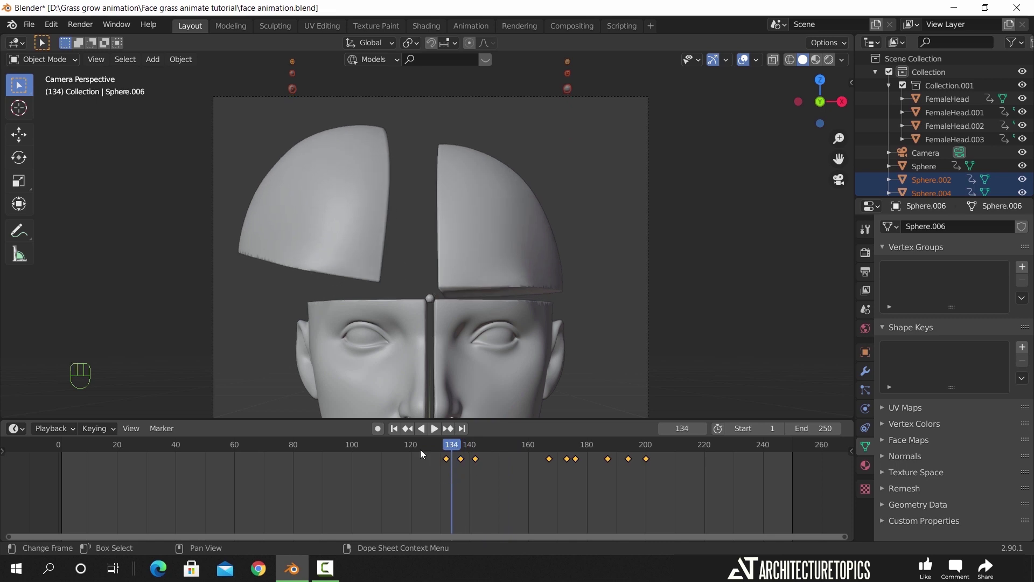
Play the animation from the first frame with the whole camera frame in view to review the head assembly and sphere drops.
{"action": "left_click", "coordinate": [395, 429]}
{"action": "key", "text": "space"}
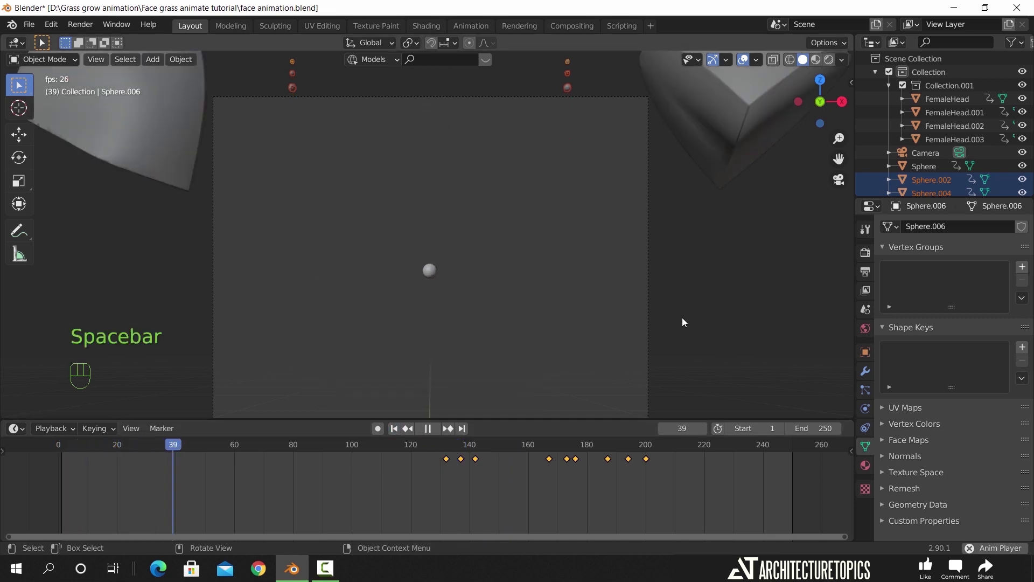
{"action": "key", "text": "space"}
{"action": "scroll", "coordinate": [632, 306], "scroll_direction": "down", "scroll_amount": 1}
{"action": "middle_click_drag", "start_coordinate": [608, 325], "coordinate": [620, 268], "text": "shift"}
{"action": "scroll", "coordinate": [622, 256], "scroll_direction": "down", "scroll_amount": 1}
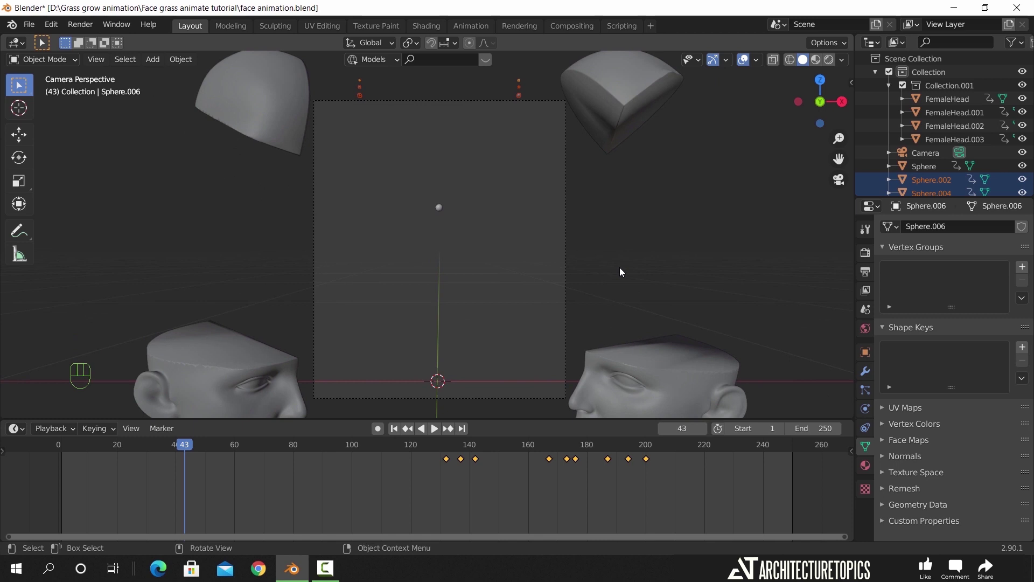
{"action": "key", "text": "space"}
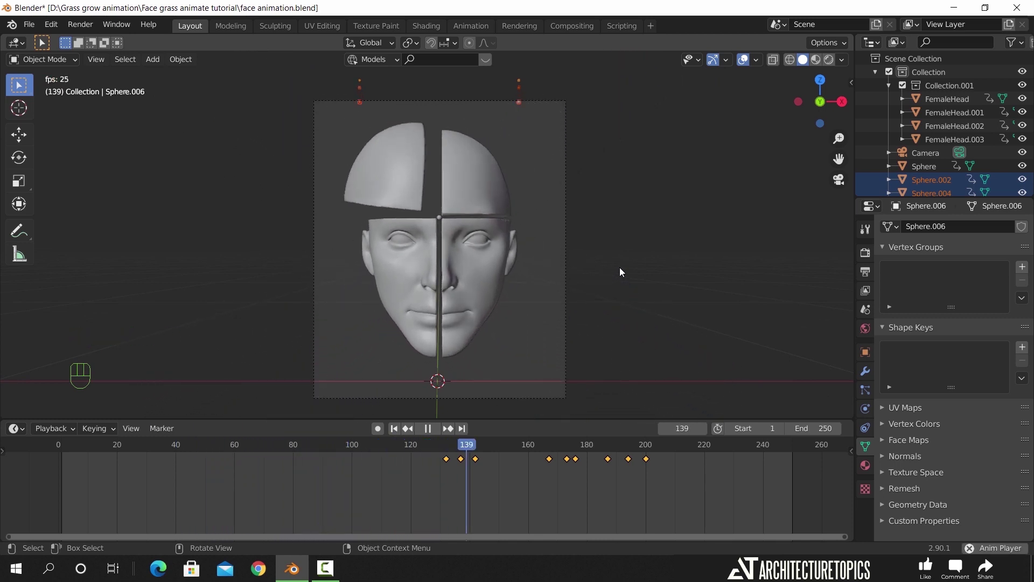
{"action": "key", "text": "space"}
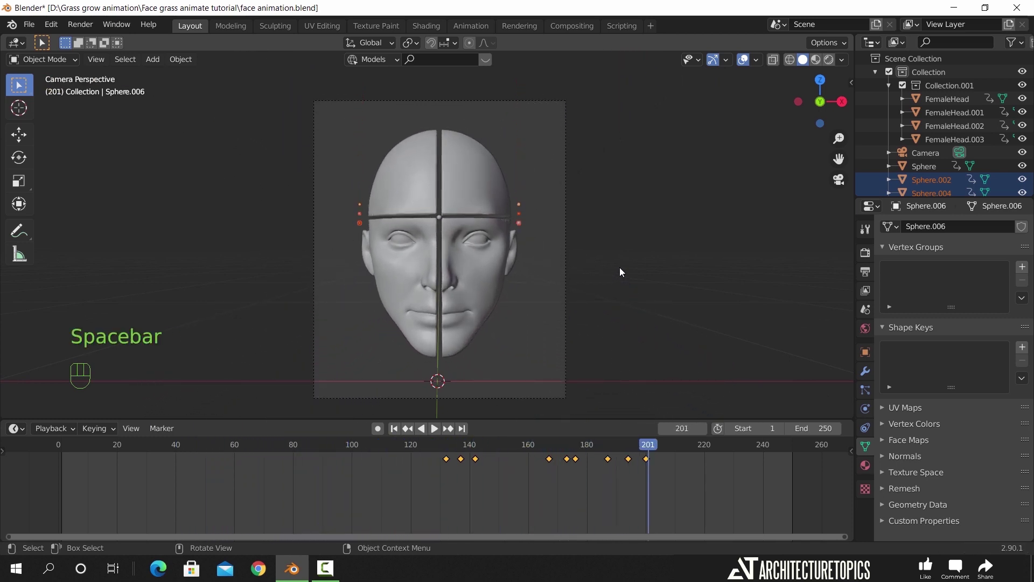
Clear the object selection and collapse the main Collection in the outliner.
{"action": "scroll", "coordinate": [605, 293], "scroll_direction": "up", "scroll_amount": 1}
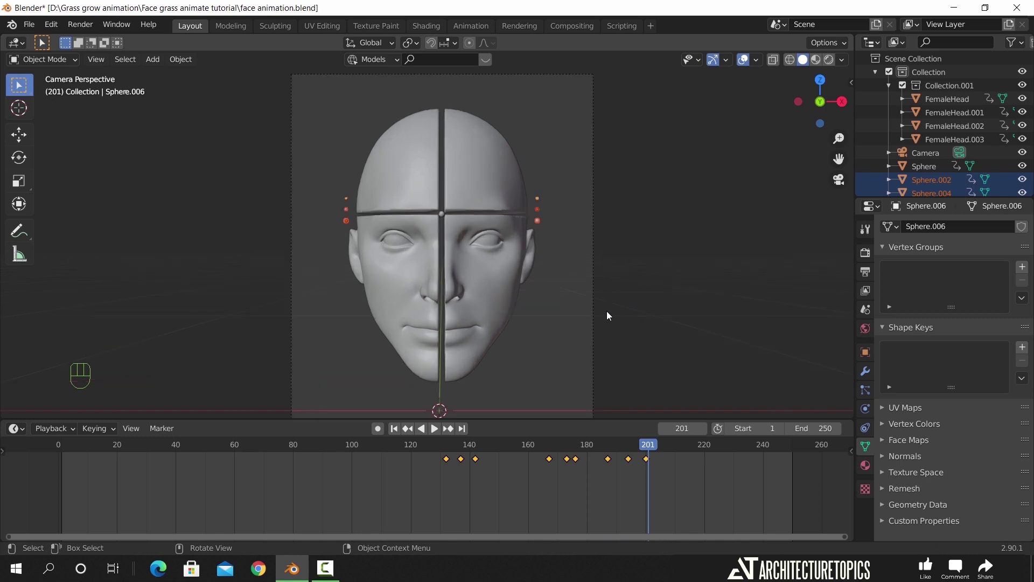
{"action": "left_click", "coordinate": [519, 278]}
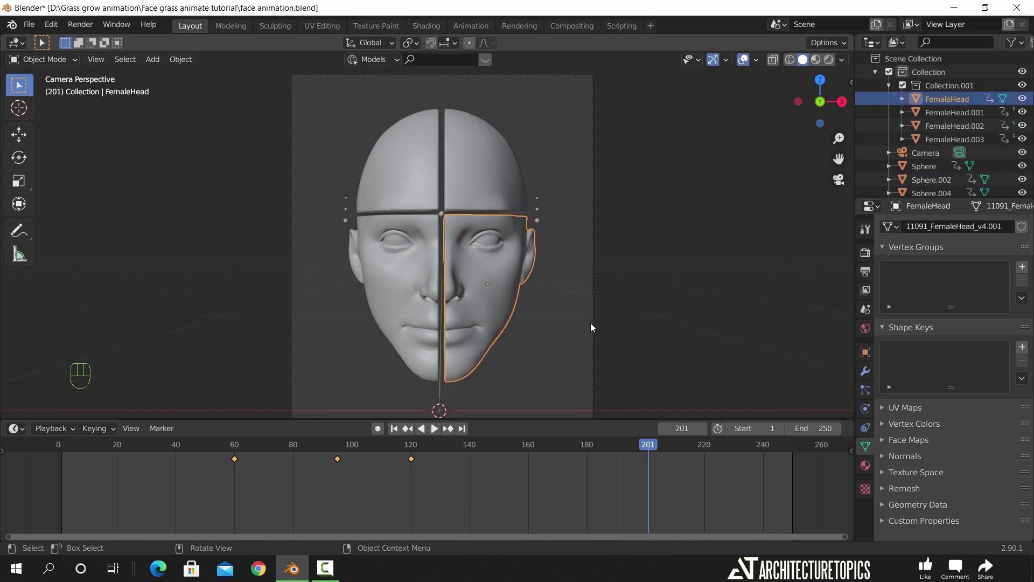
{"action": "left_click", "coordinate": [591, 328]}
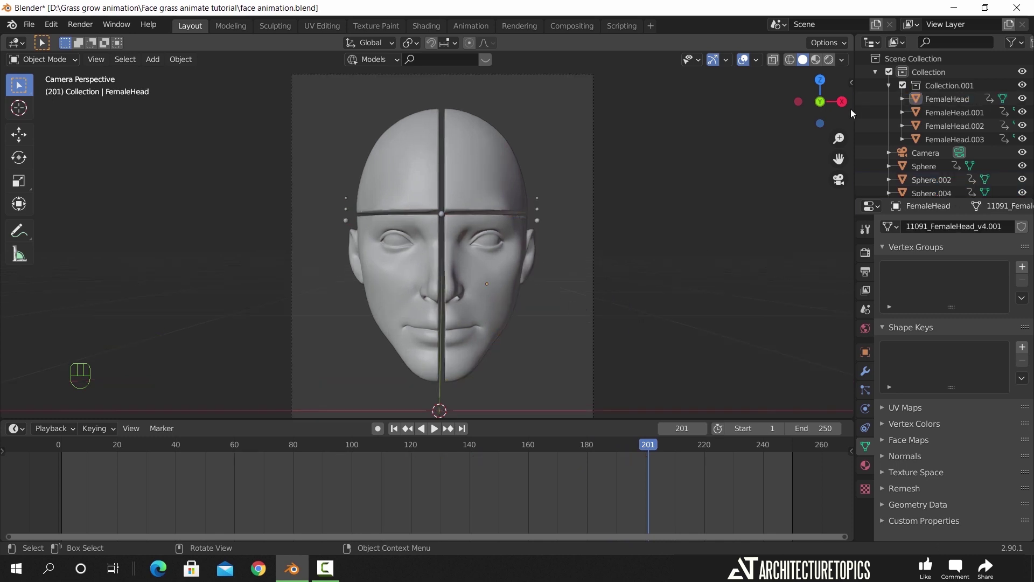
{"action": "left_click", "coordinate": [875, 72]}
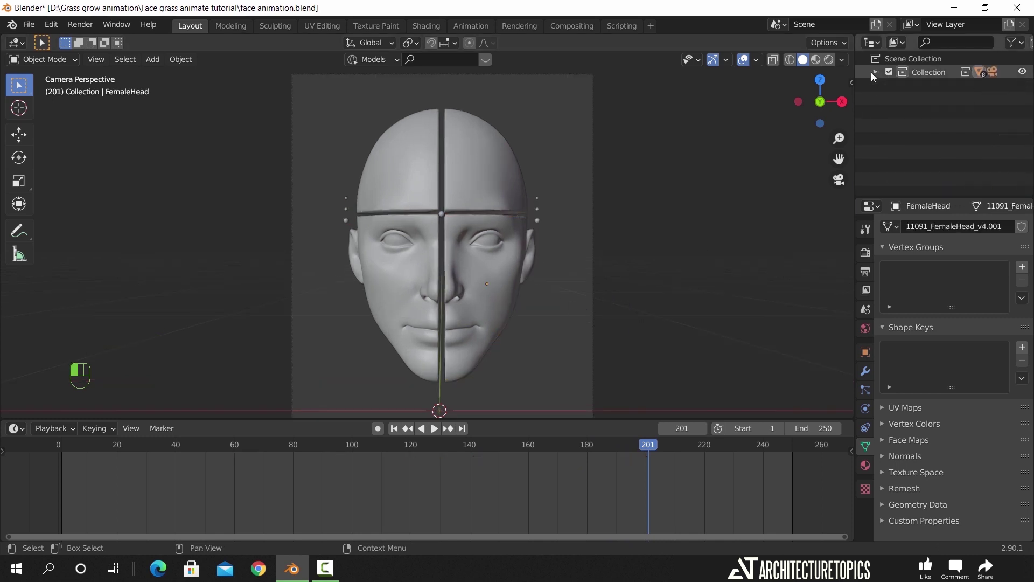
Append the collection from Earrings model.blend in the Face grass animate tutorial folder.
{"action": "left_click", "coordinate": [29, 24]}
{"action": "left_click", "coordinate": [69, 169]}
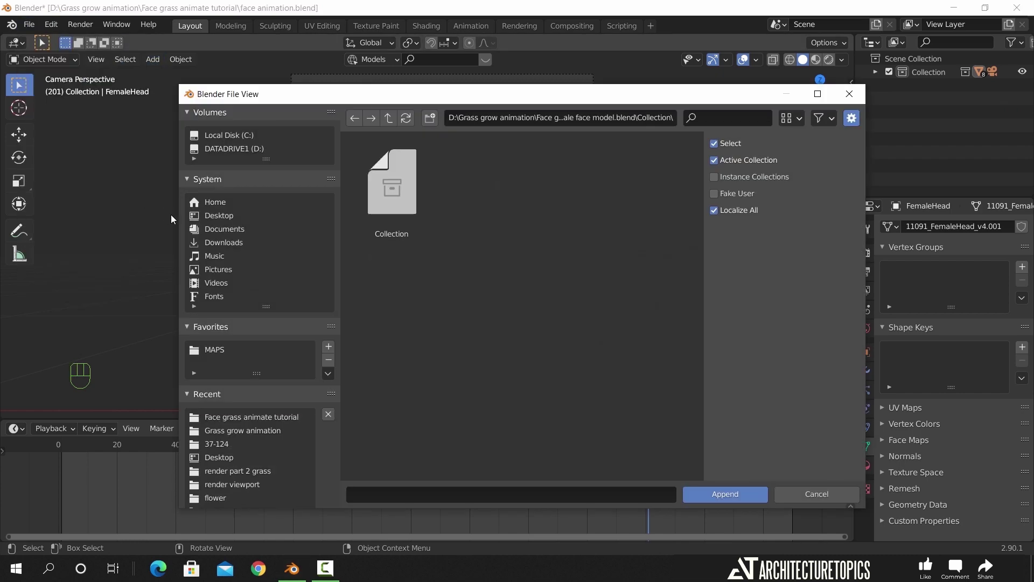
{"action": "left_click", "coordinate": [251, 418]}
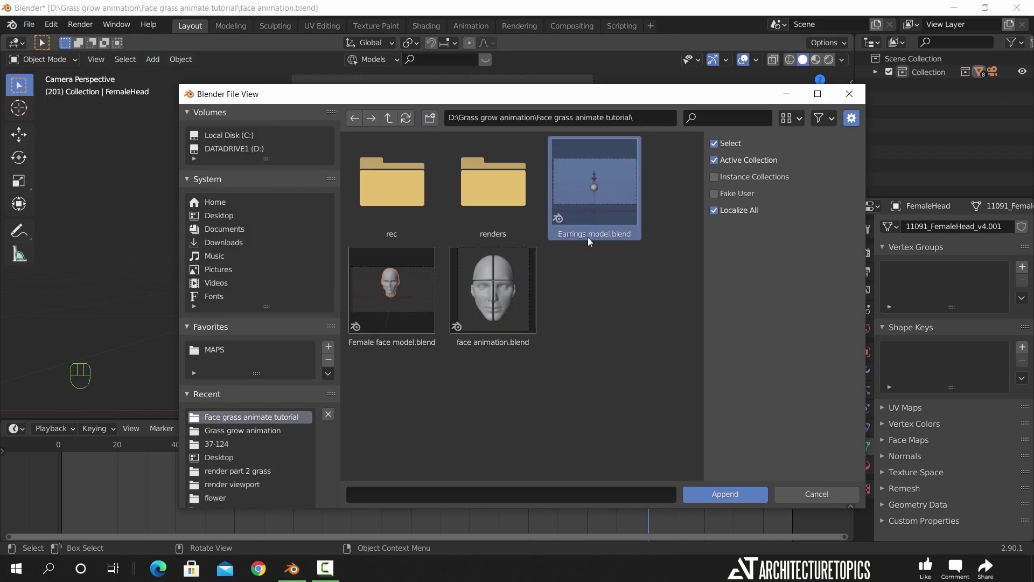
{"action": "double_click", "coordinate": [591, 199]}
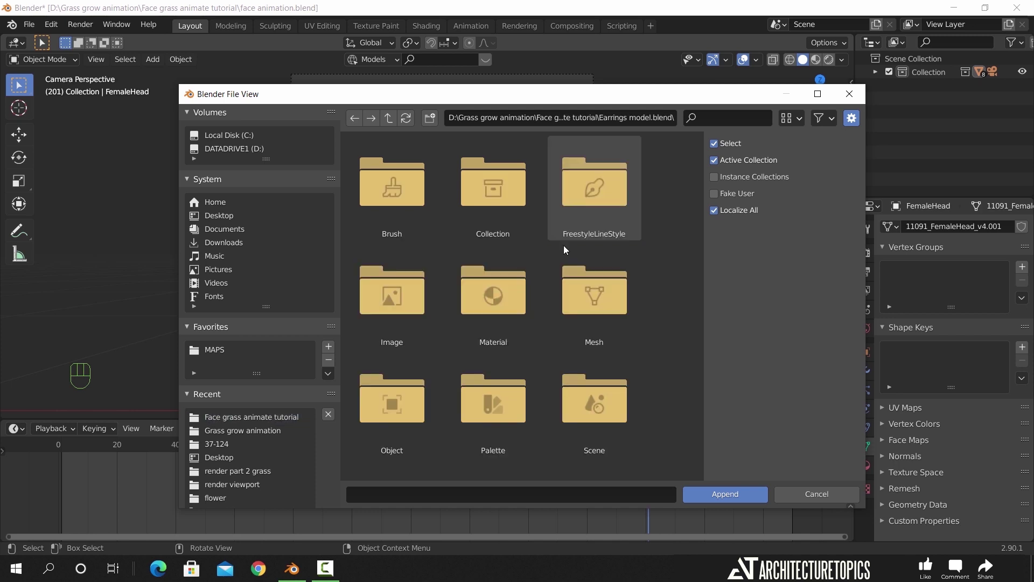
{"action": "double_click", "coordinate": [507, 213]}
{"action": "left_click", "coordinate": [401, 196]}
{"action": "double_click", "coordinate": [401, 196]}
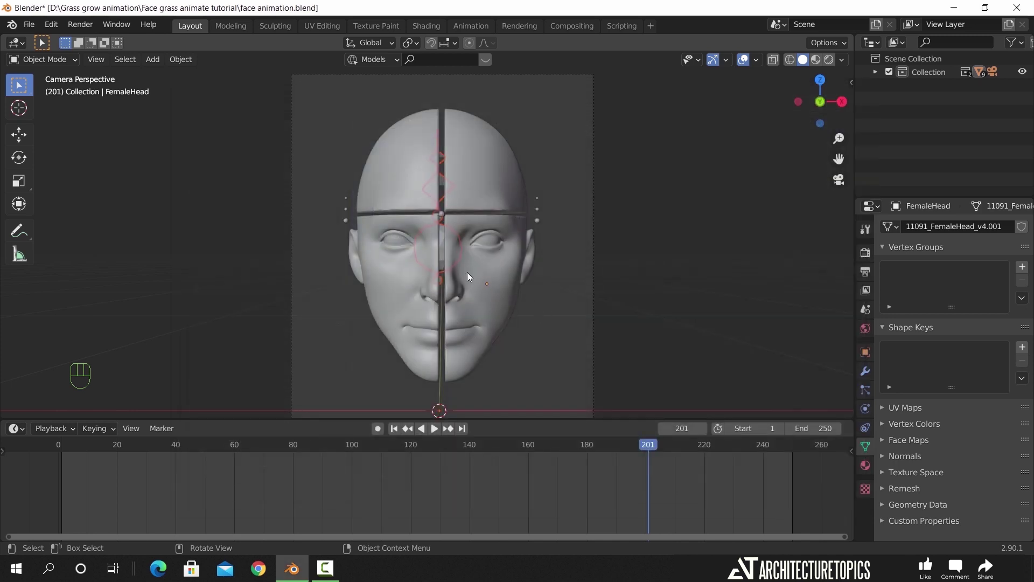
Go to frame 200 and move the appended earring along X and down along Z to sit beside the head's jaw.
{"action": "left_click_drag", "start_coordinate": [648, 445], "coordinate": [645, 446]}
{"action": "key", "text": "g"}
{"action": "key", "text": "x"}
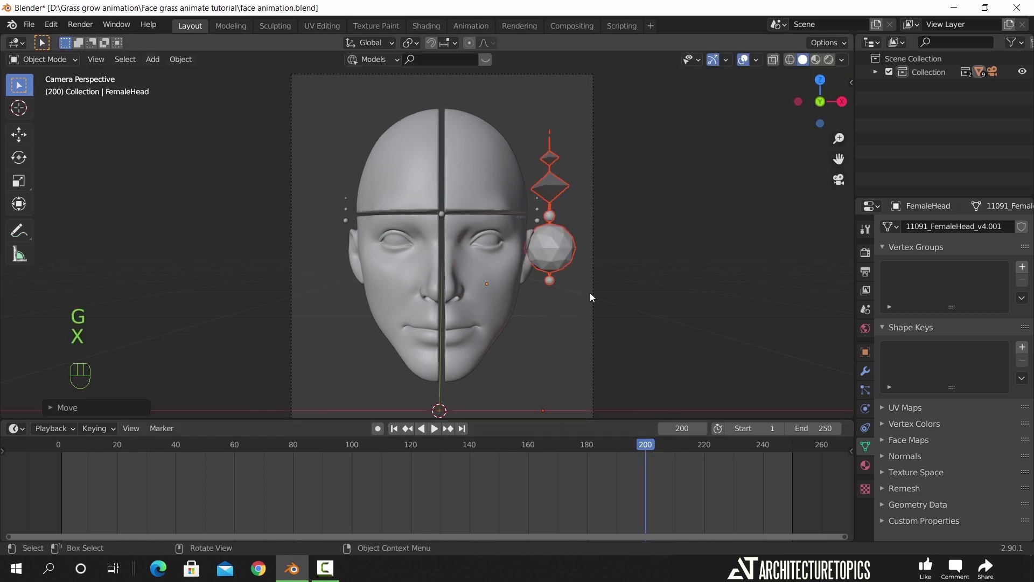
{"action": "key", "text": "g"}
{"action": "key", "text": "z"}
{"action": "left_click", "coordinate": [590, 403]}
{"action": "key", "text": "s"}
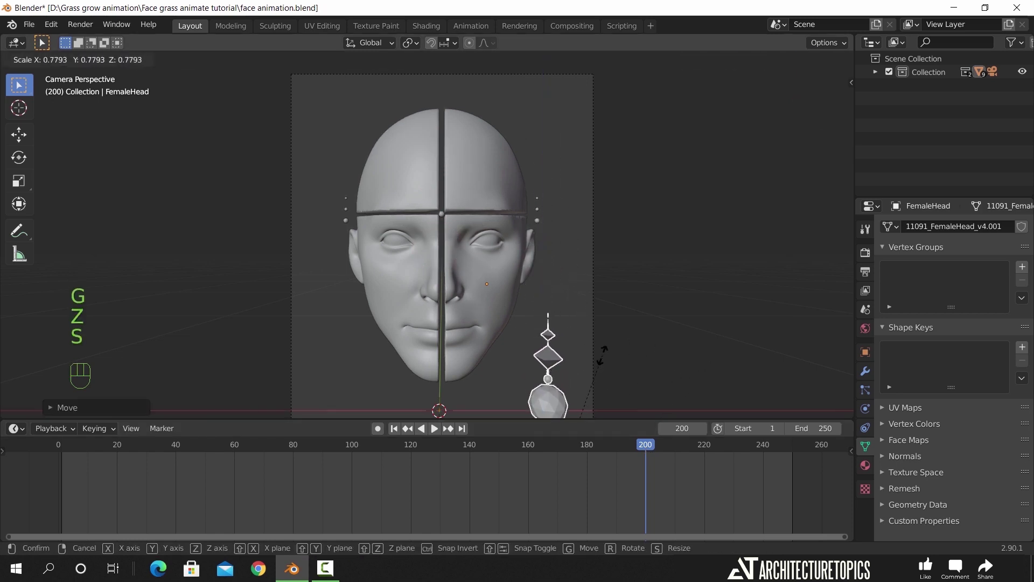
{"action": "left_click", "coordinate": [641, 320]}
Make the earring active, select its whole mesh in Edit Mode and lower it along Z towards the object's origin.
{"action": "left_click", "coordinate": [559, 357]}
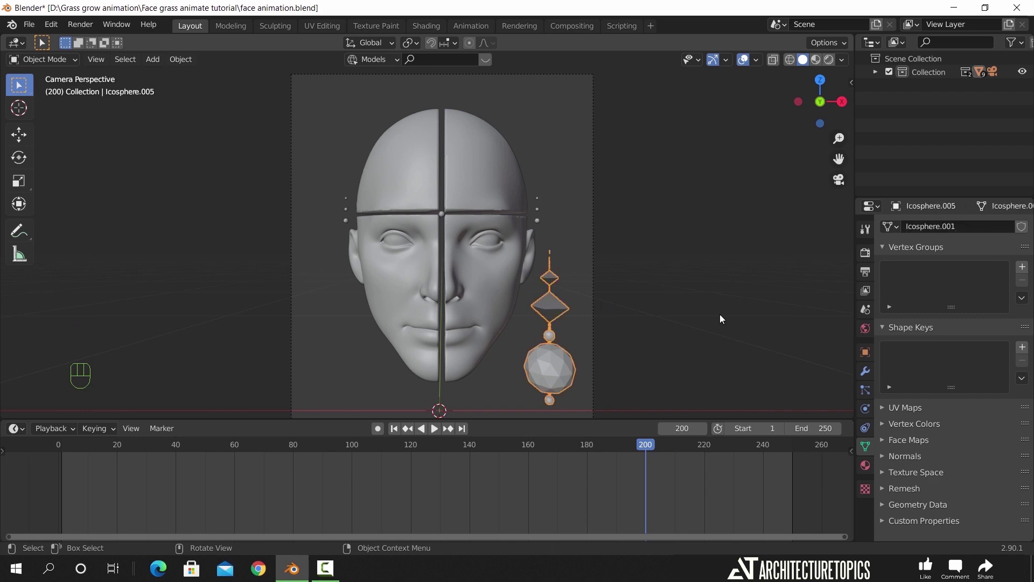
{"action": "key", "text": "s"}
{"action": "right_click", "coordinate": [604, 296]}
{"action": "scroll", "coordinate": [571, 281], "scroll_direction": "down", "scroll_amount": 3}
{"action": "middle_click_drag", "start_coordinate": [572, 298], "coordinate": [537, 200]}
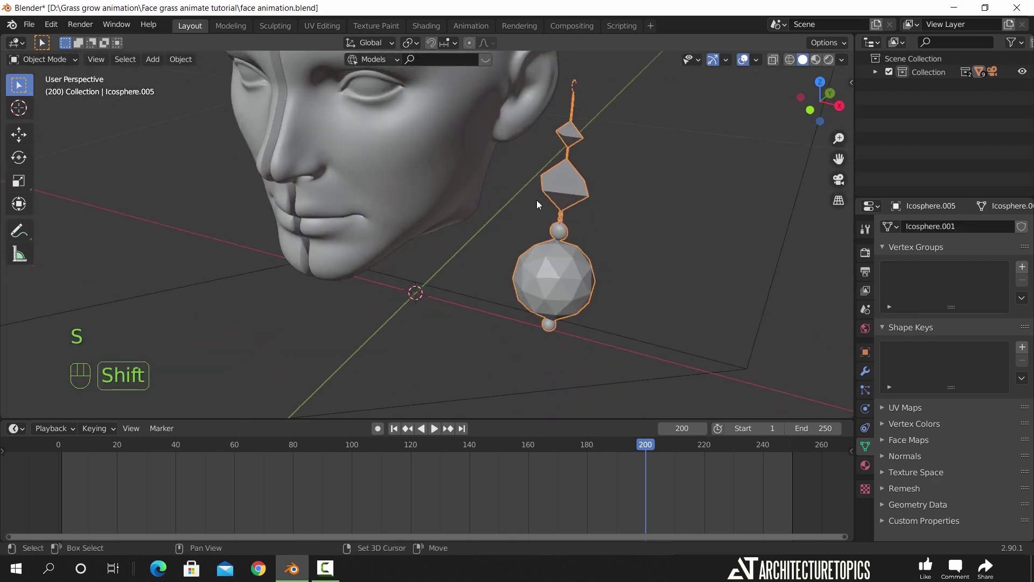
{"action": "scroll", "coordinate": [561, 292], "scroll_direction": "down", "scroll_amount": 5}
{"action": "key", "text": "Tab"}
{"action": "key", "text": "a"}
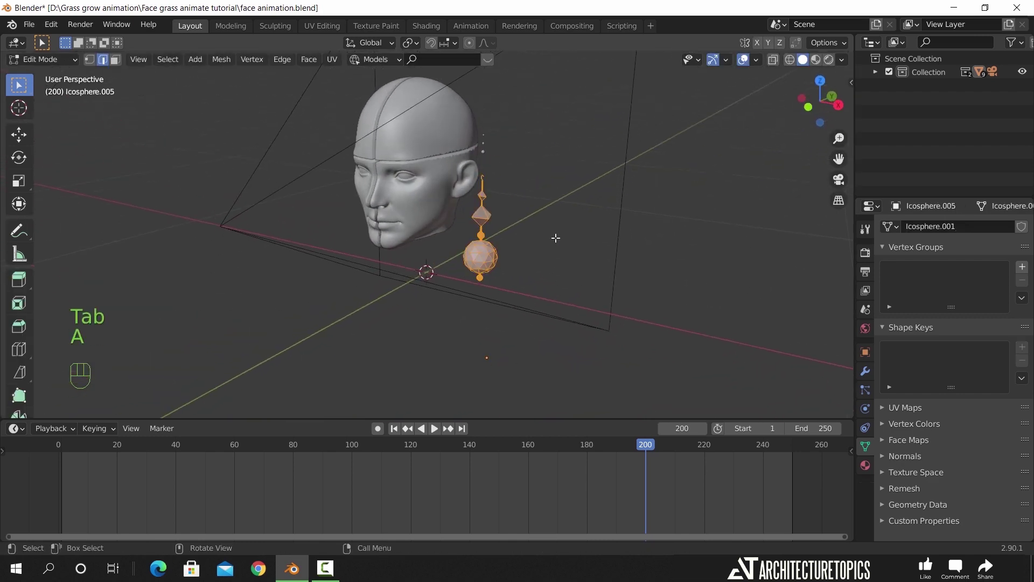
{"action": "key", "text": "g"}
{"action": "key", "text": "z"}
{"action": "left_click", "coordinate": [555, 392]}
Centre the earring mesh over its object origin in top view, moving it only in the horizontal plane.
{"action": "key", "text": "KP_7"}
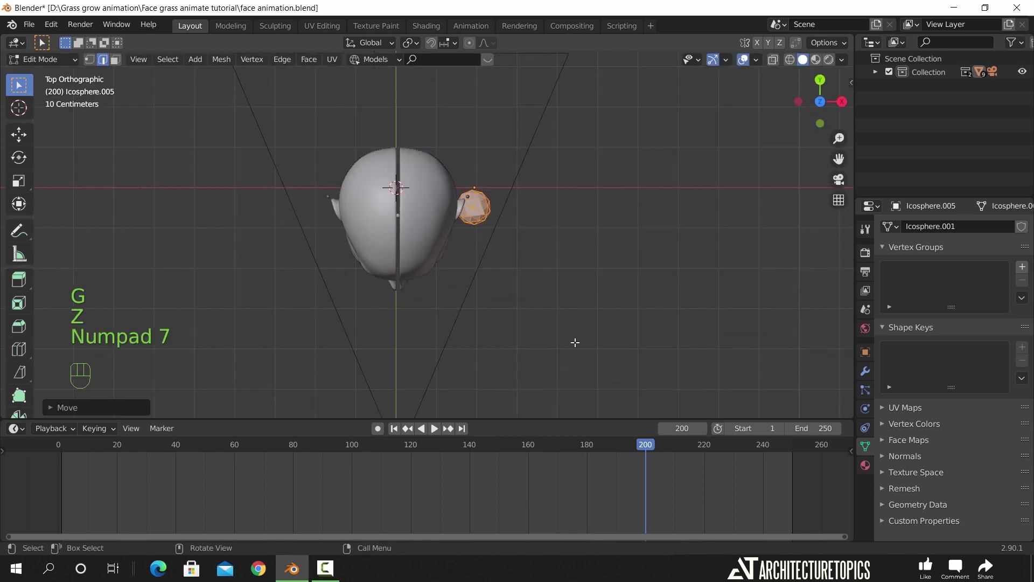
{"action": "scroll", "coordinate": [575, 213], "scroll_direction": "up", "scroll_amount": 10}
{"action": "key", "text": "g"}
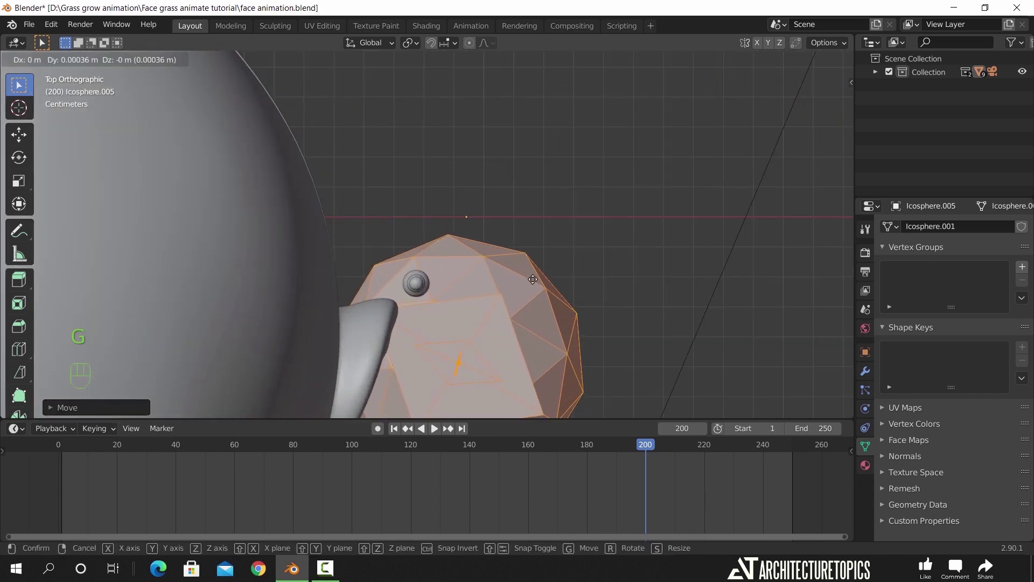
{"action": "key", "text": "shift+z"}
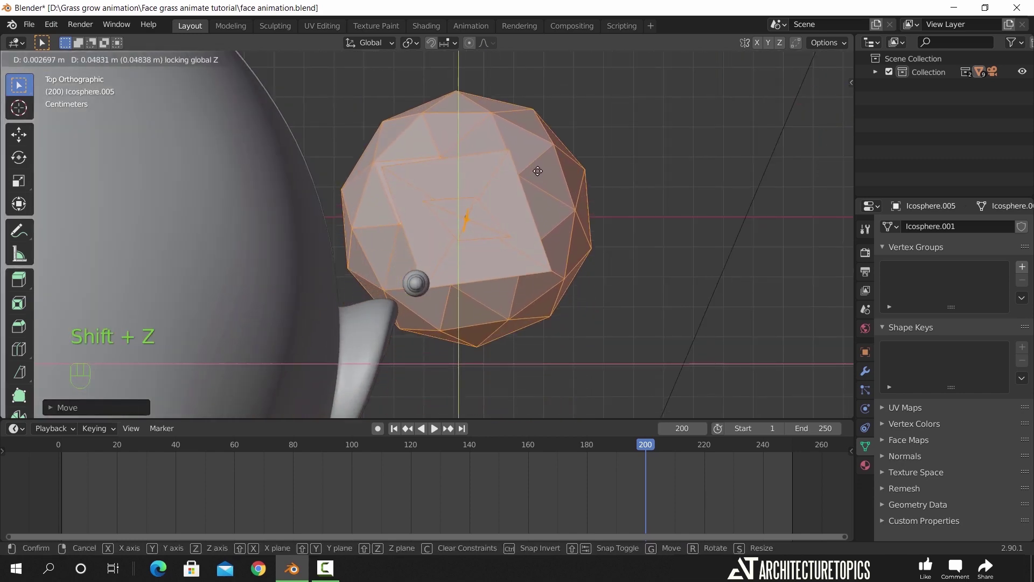
{"action": "left_click", "coordinate": [538, 169]}
Lower the mesh along Z so the hook's top lies at the object's origin, and return to Object Mode.
{"action": "key", "text": "KP_1"}
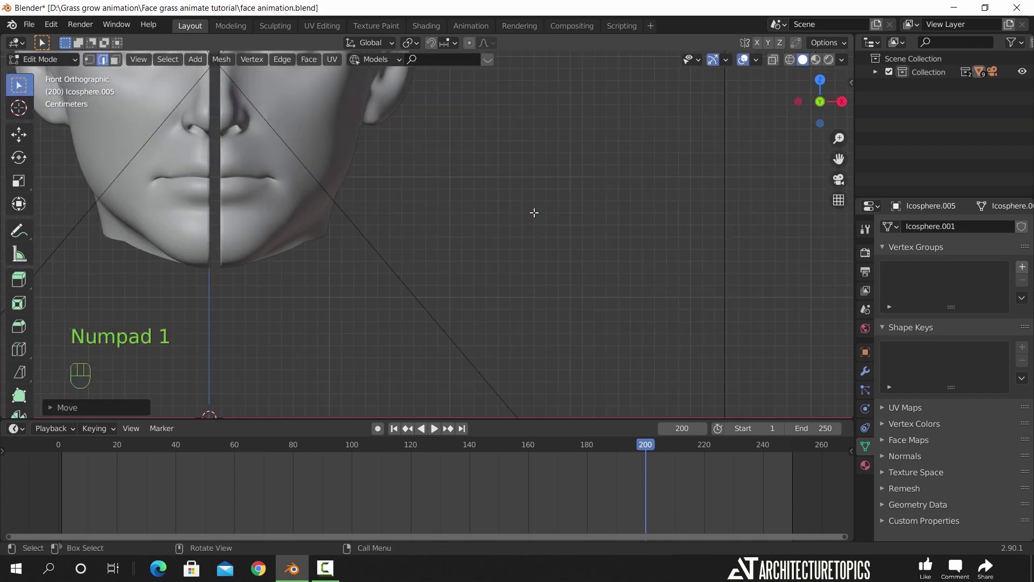
{"action": "key", "text": "KP_Decimal"}
{"action": "middle_click_drag", "start_coordinate": [473, 163], "coordinate": [487, 284], "text": "shift"}
{"action": "scroll", "coordinate": [512, 304], "scroll_direction": "up", "scroll_amount": 6}
{"action": "middle_click_drag", "start_coordinate": [542, 329], "coordinate": [513, 281], "text": "shift"}
{"action": "key", "text": "g"}
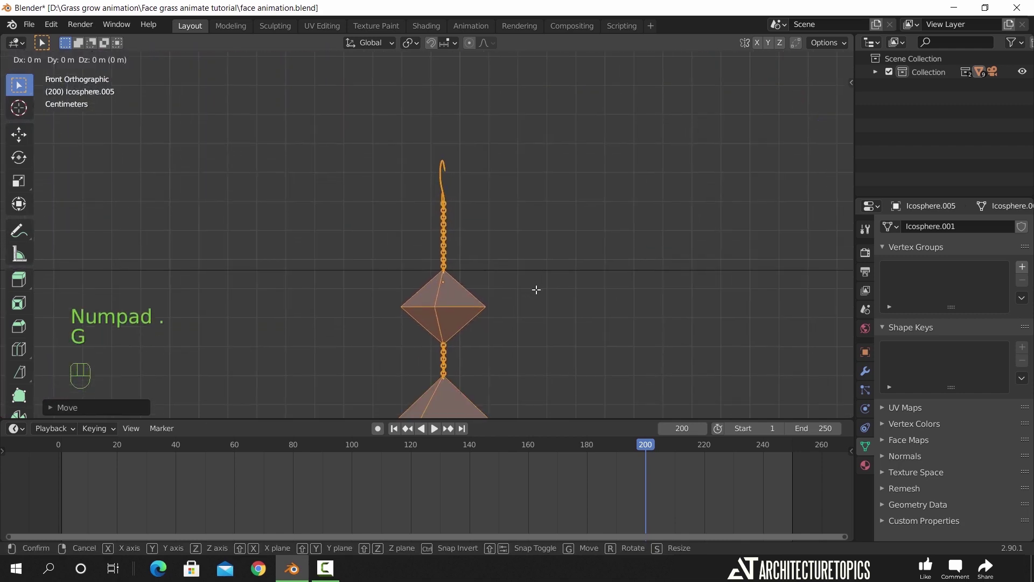
{"action": "key", "text": "z"}
{"action": "left_click", "coordinate": [542, 361]}
{"action": "key", "text": "Tab"}
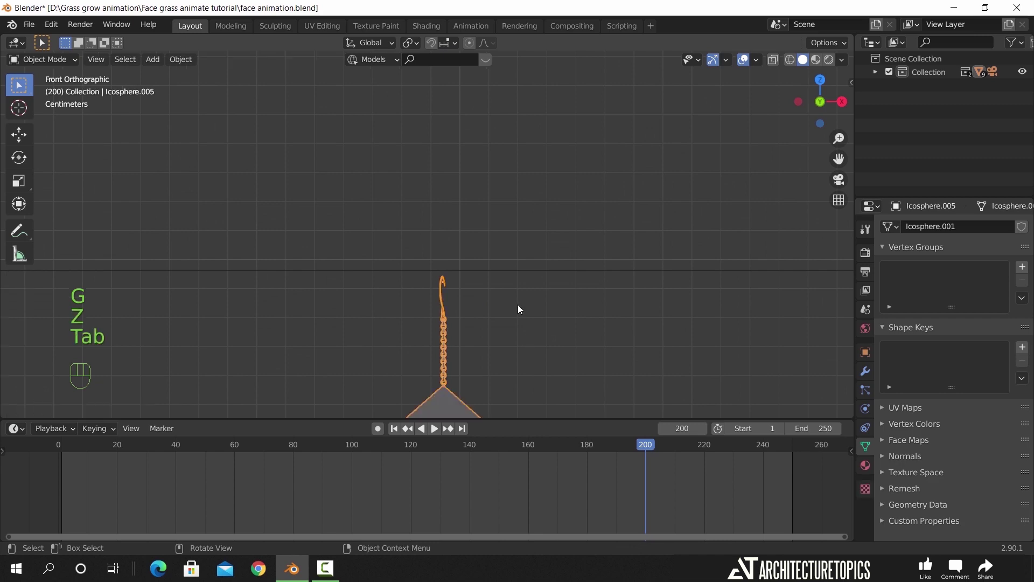
Scale the earring down about its origin and raise it along Z towards ear height.
{"action": "scroll", "coordinate": [518, 305], "scroll_direction": "down", "scroll_amount": 3}
{"action": "key", "text": "s"}
{"action": "middle_click_drag", "start_coordinate": [574, 294], "coordinate": [508, 314]}
{"action": "left_click", "coordinate": [528, 291]}
{"action": "scroll", "coordinate": [531, 292], "scroll_direction": "down", "scroll_amount": 3}
{"action": "key", "text": "g"}
{"action": "key", "text": "z"}
{"action": "left_click", "coordinate": [507, 231]}
Shrink the earring further and move it in the horizontal plane next to the ear in top view.
{"action": "middle_click_drag", "start_coordinate": [508, 231], "coordinate": [515, 266]}
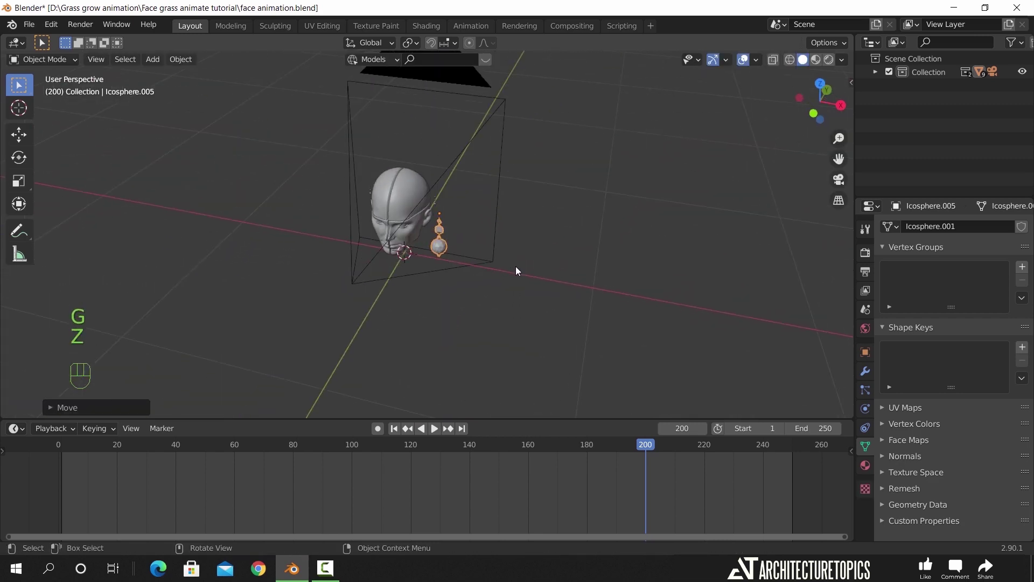
{"action": "key", "text": "KP_7"}
{"action": "scroll", "coordinate": [515, 281], "scroll_direction": "up", "scroll_amount": 4}
{"action": "middle_click_drag", "start_coordinate": [534, 303], "coordinate": [515, 255], "text": "shift"}
{"action": "scroll", "coordinate": [515, 255], "scroll_direction": "up", "scroll_amount": 7}
{"action": "key", "text": "s"}
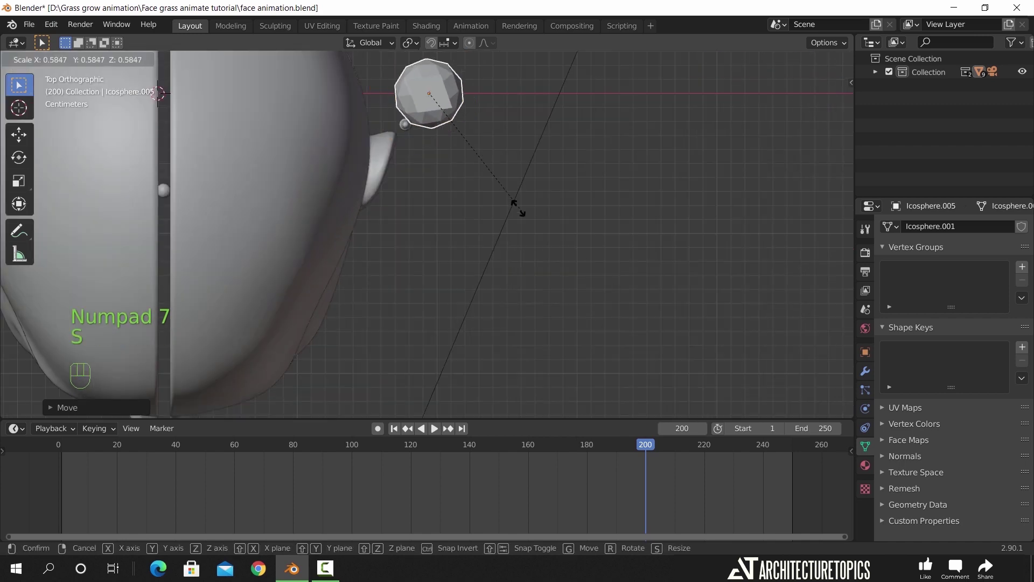
{"action": "left_click", "coordinate": [460, 132]}
{"action": "key", "text": "g"}
{"action": "key", "text": "shift+z"}
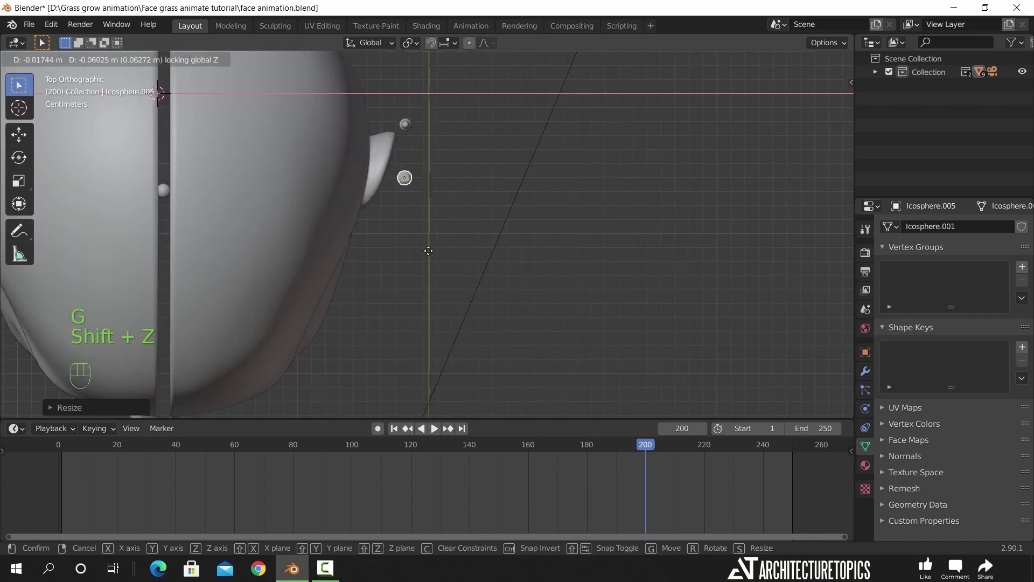
{"action": "left_click", "coordinate": [428, 270]}
Enlarge the earring in front view and place it so that it hangs from the earlobe on the +X side.
{"action": "key", "text": "KP_1"}
{"action": "scroll", "coordinate": [436, 253], "scroll_direction": "down", "scroll_amount": 3}
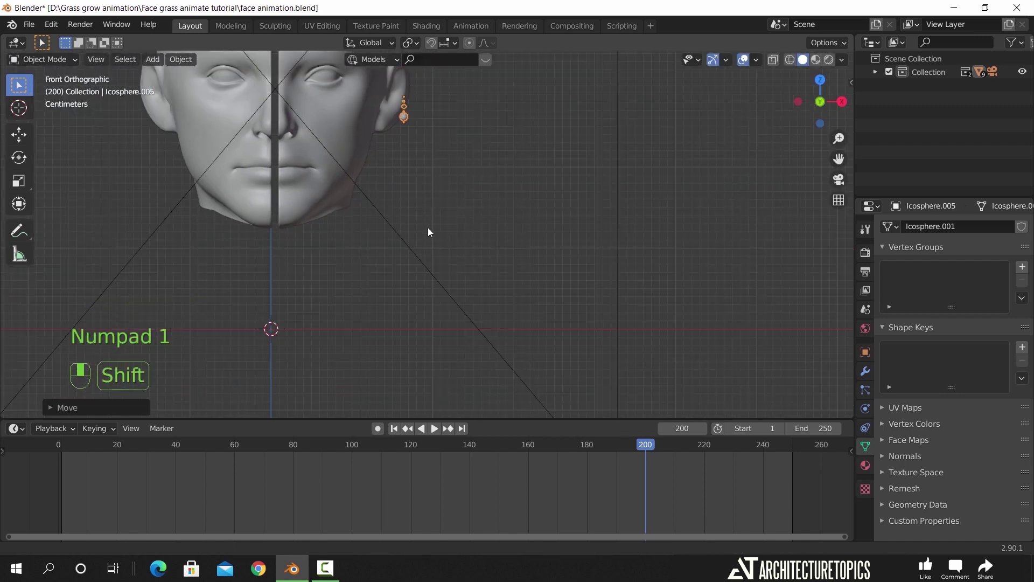
{"action": "middle_click_drag", "start_coordinate": [427, 228], "coordinate": [465, 329], "text": "shift"}
{"action": "scroll", "coordinate": [506, 283], "scroll_direction": "up", "scroll_amount": 3}
{"action": "key", "text": "s"}
{"action": "left_click", "coordinate": [609, 377]}
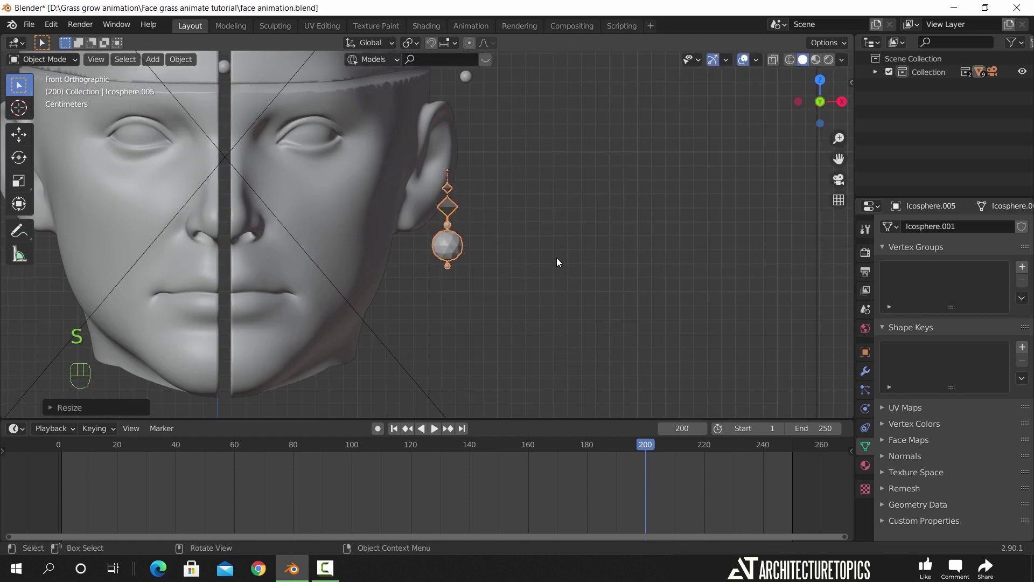
{"action": "key", "text": "g"}
{"action": "key", "text": "s"}
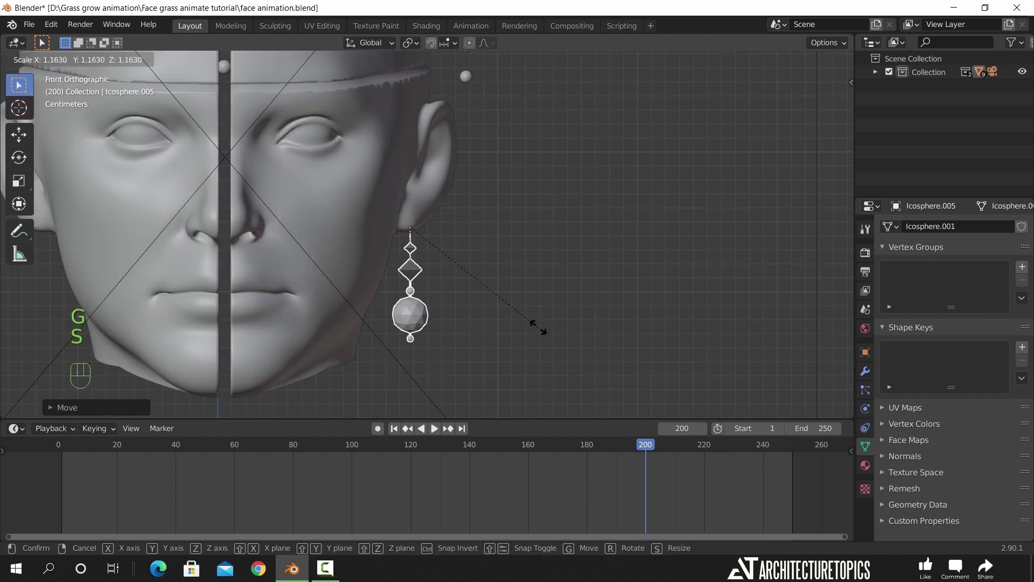
{"action": "left_click", "coordinate": [528, 323]}
Shift the earring along Y so its hook lines up with the earlobe in depth.
{"action": "scroll", "coordinate": [502, 290], "scroll_direction": "up", "scroll_amount": 3}
{"action": "middle_click_drag", "start_coordinate": [505, 294], "coordinate": [397, 307]}
{"action": "key", "text": "g"}
{"action": "key", "text": "y"}
{"action": "left_click", "coordinate": [598, 292]}
{"action": "middle_click_drag", "start_coordinate": [597, 297], "coordinate": [496, 286]}
{"action": "scroll", "coordinate": [615, 293], "scroll_direction": "down", "scroll_amount": 3}
{"action": "key", "text": "KP_1"}
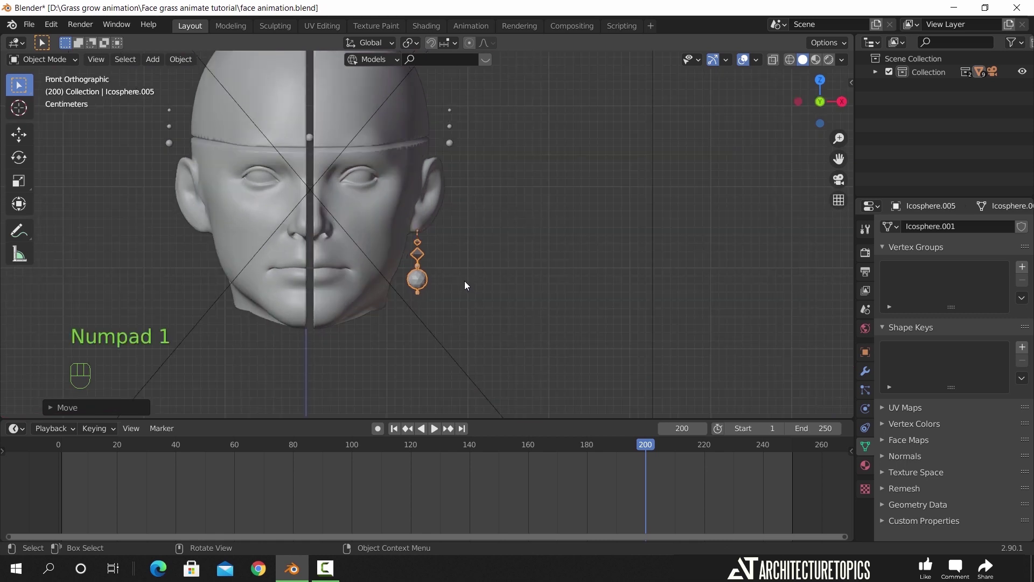
Duplicate the earring along X to the opposite earlobe and clear the selection.
{"action": "scroll", "coordinate": [485, 260], "scroll_direction": "up", "scroll_amount": 3}
{"action": "key", "text": "shift+d"}
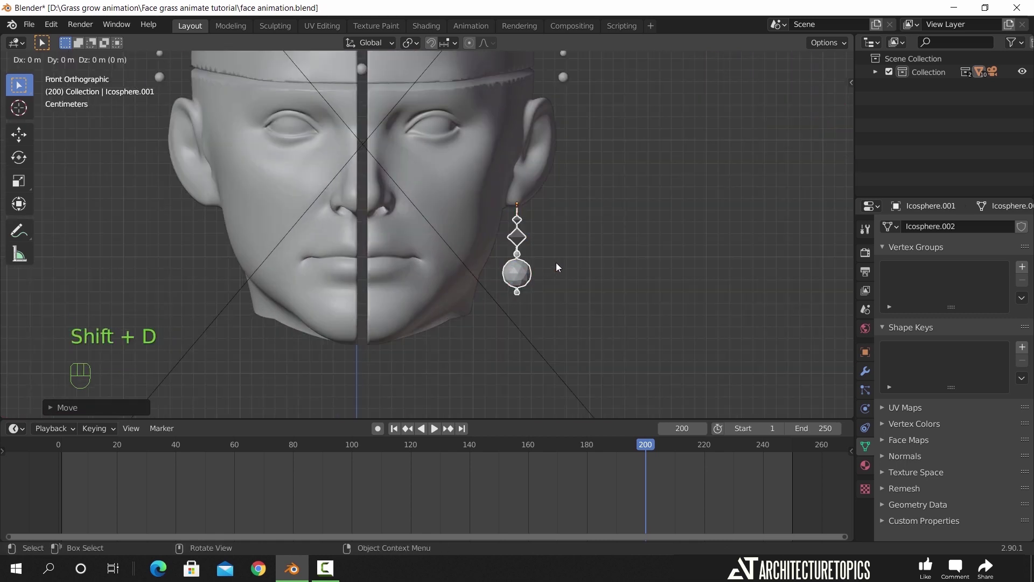
{"action": "key", "text": "x"}
{"action": "left_click", "coordinate": [200, 300]}
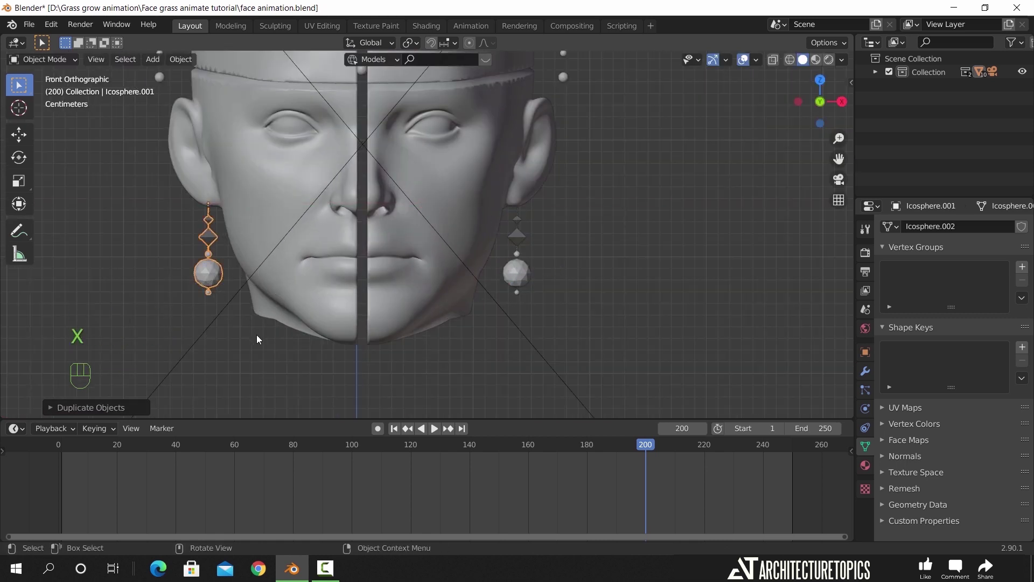
{"action": "left_click", "coordinate": [586, 253]}
Select both earrings and insert a Scale keyframe for them at frame 210.
{"action": "scroll", "coordinate": [572, 262], "scroll_direction": "down", "scroll_amount": 2}
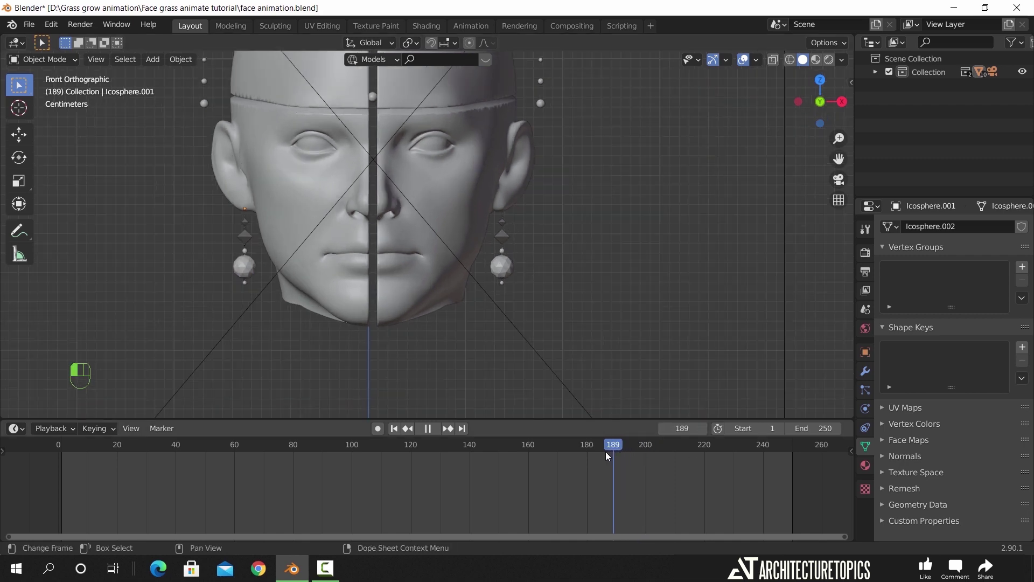
{"action": "left_click_drag", "start_coordinate": [572, 451], "coordinate": [586, 457]}
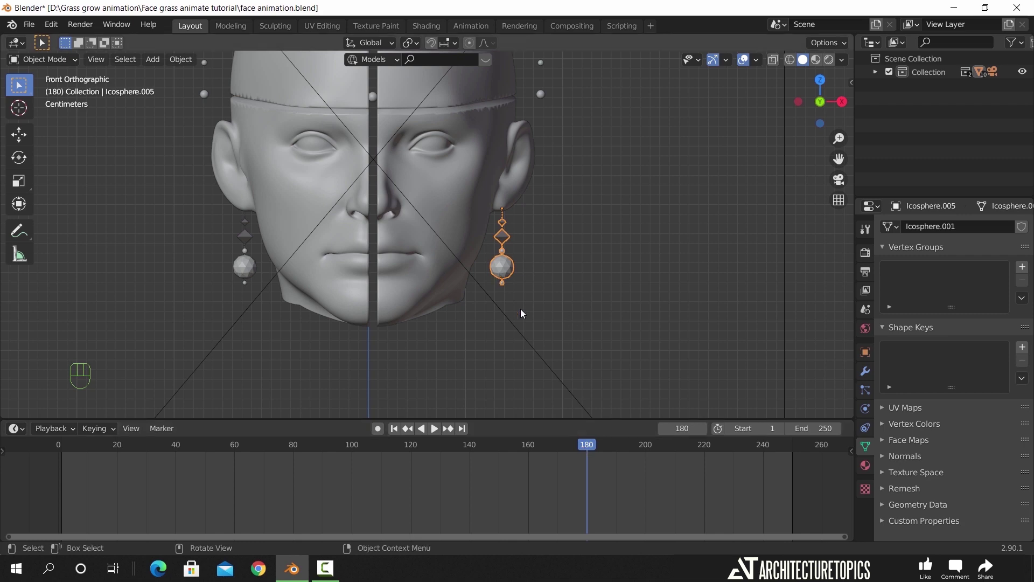
{"action": "key", "text": "space"}
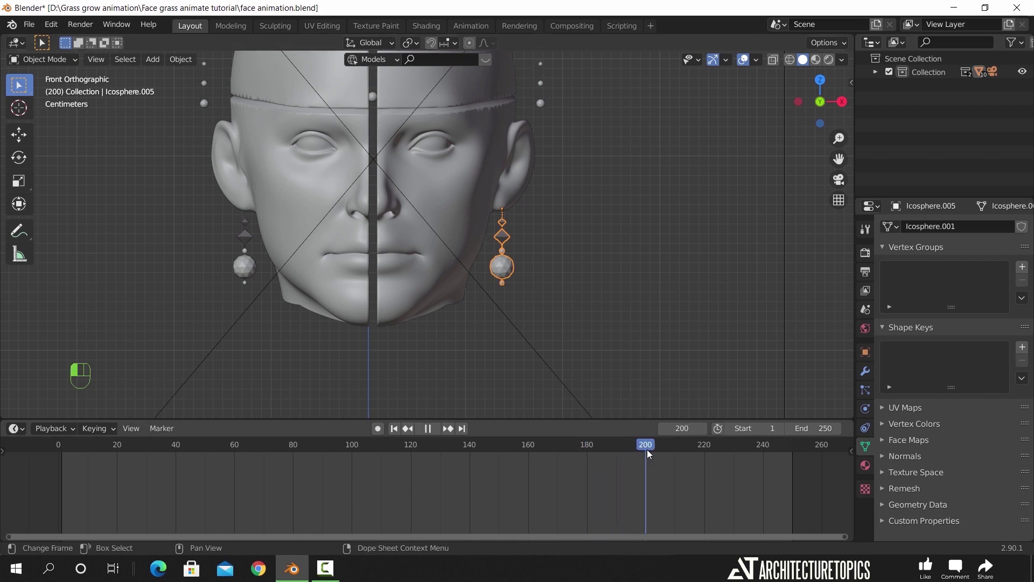
{"action": "key", "text": "space"}
{"action": "left_click", "coordinate": [244, 265], "text": "shift"}
{"action": "key", "text": "space"}
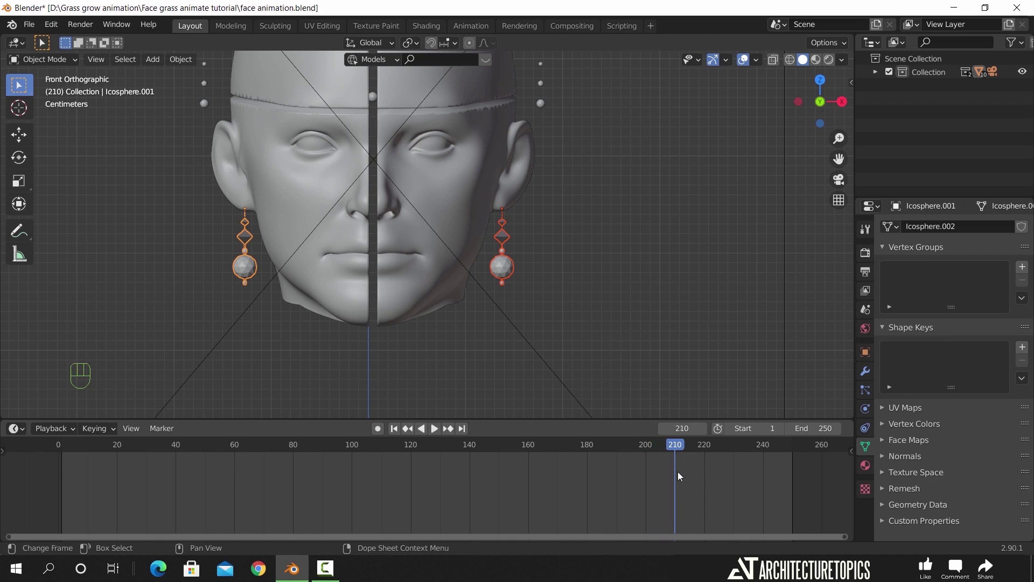
{"action": "key", "text": "i"}
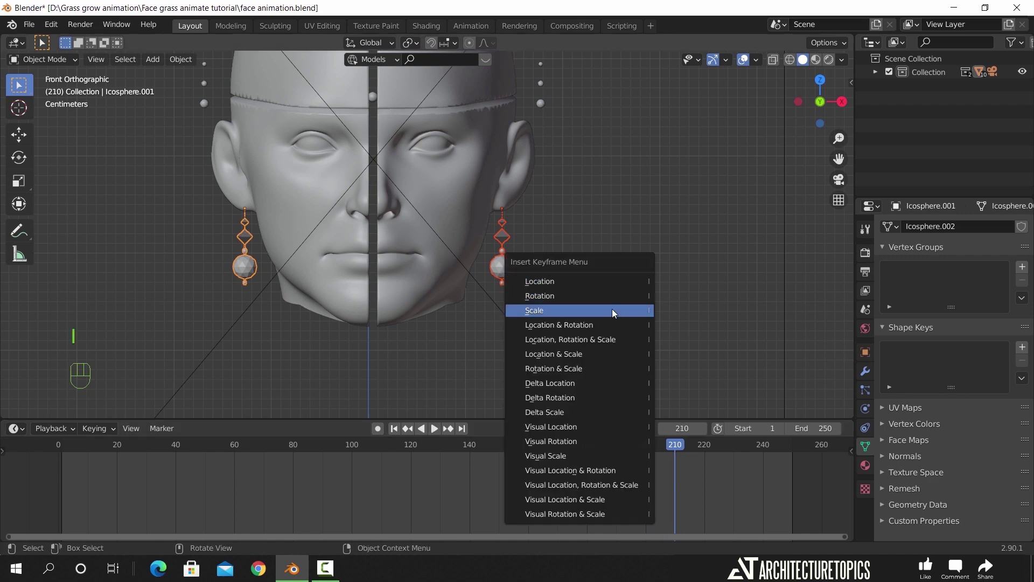
{"action": "left_click", "coordinate": [608, 312]}
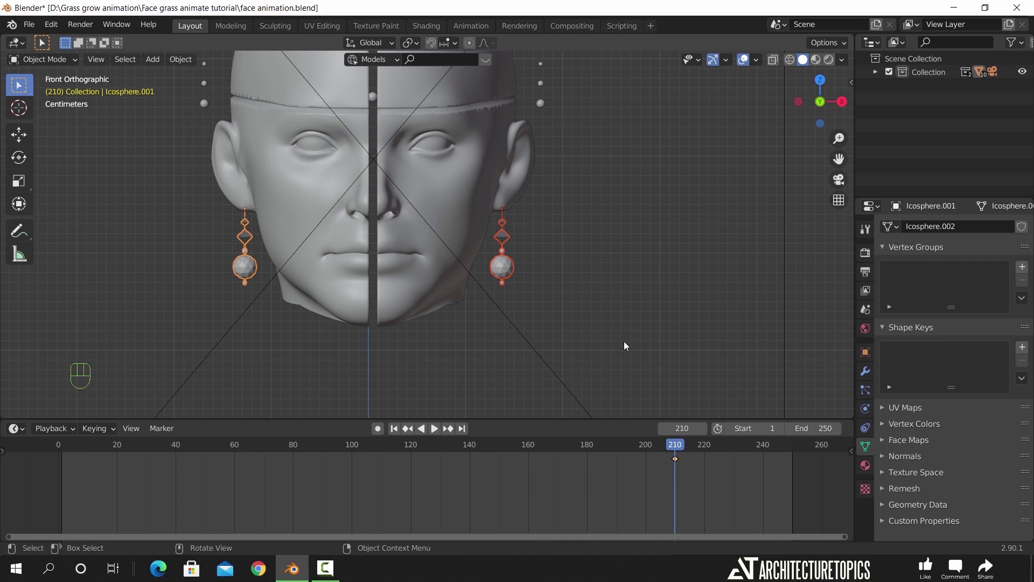
Go to frame 166 and set the transform pivot point to the earrings' individual origins.
{"action": "left_click_drag", "start_coordinate": [675, 447], "coordinate": [544, 458]}
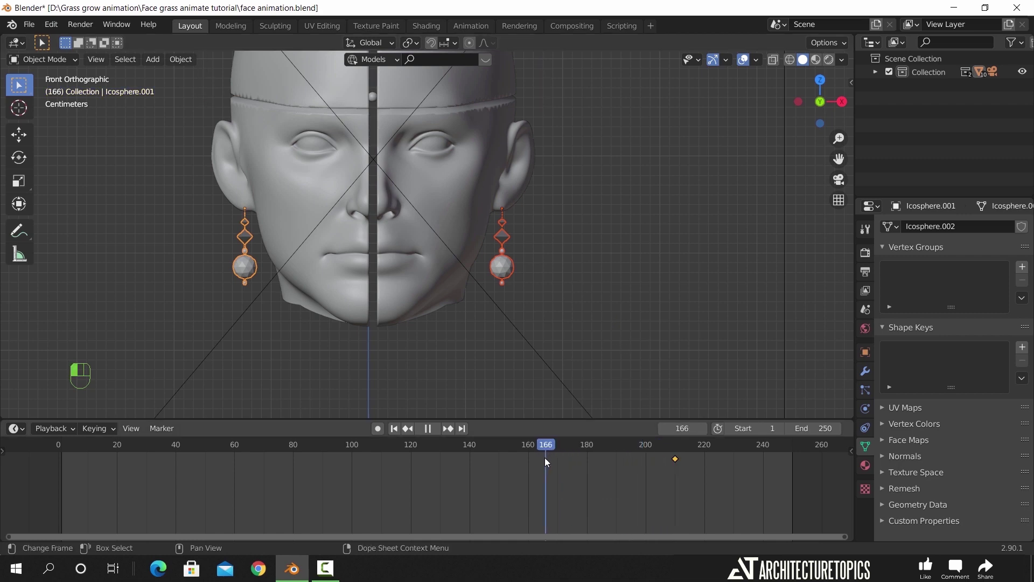
{"action": "key", "text": "space"}
{"action": "scroll", "coordinate": [544, 315], "scroll_direction": "down", "scroll_amount": 3}
{"action": "key", "text": "s"}
{"action": "right_click", "coordinate": [552, 296]}
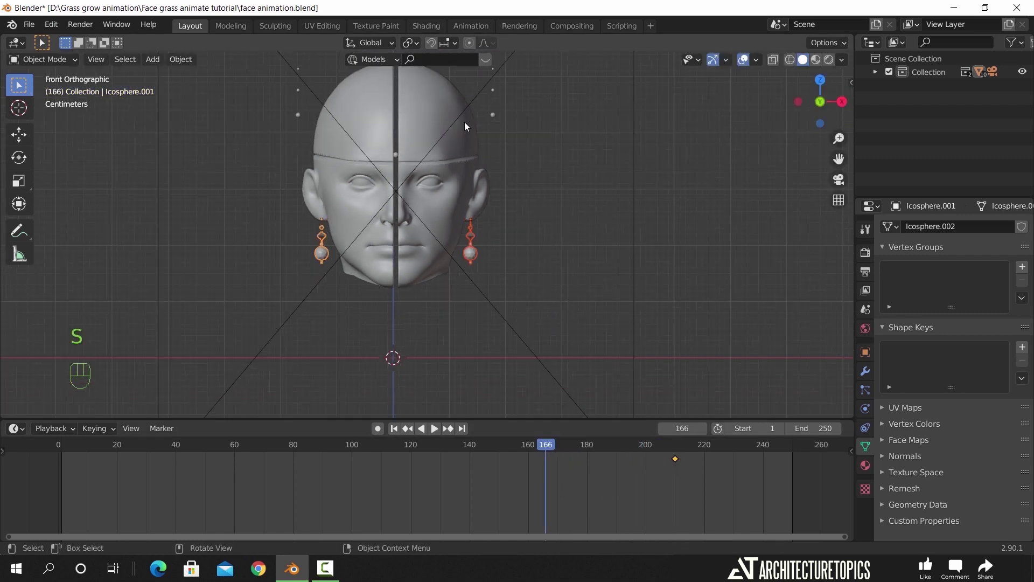
{"action": "left_click", "coordinate": [412, 43]}
{"action": "left_click", "coordinate": [434, 83]}
Scale both earrings to 0 and insert a Scale keyframe at frame 166.
{"action": "key", "text": "s"}
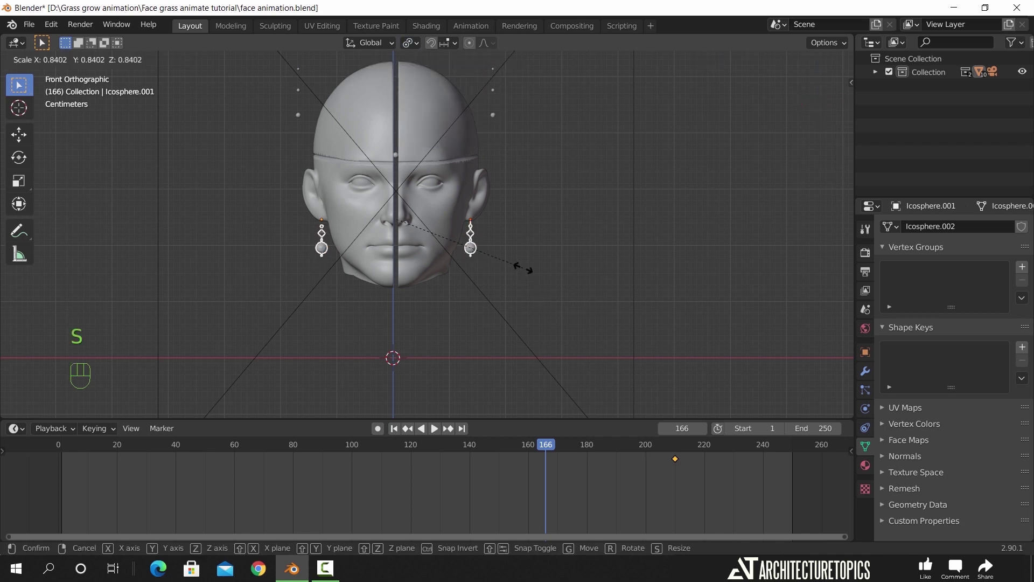
{"action": "key", "text": "KP_0"}
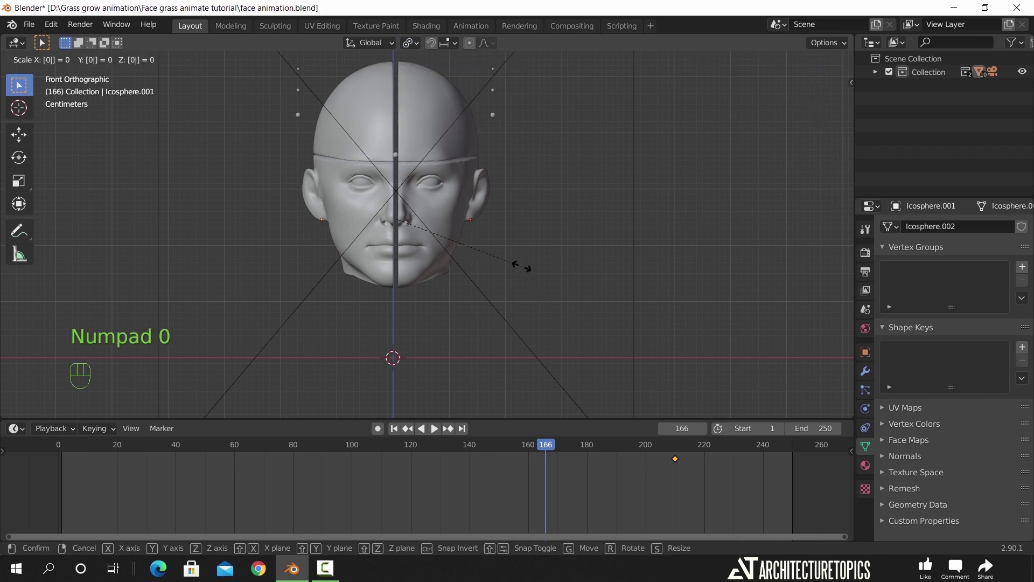
{"action": "left_click", "coordinate": [521, 266]}
{"action": "key", "text": "i"}
{"action": "left_click", "coordinate": [521, 266]}
Play the animation with the whole head in view to review the earrings' growth.
{"action": "scroll", "coordinate": [521, 254], "scroll_direction": "up", "scroll_amount": 2}
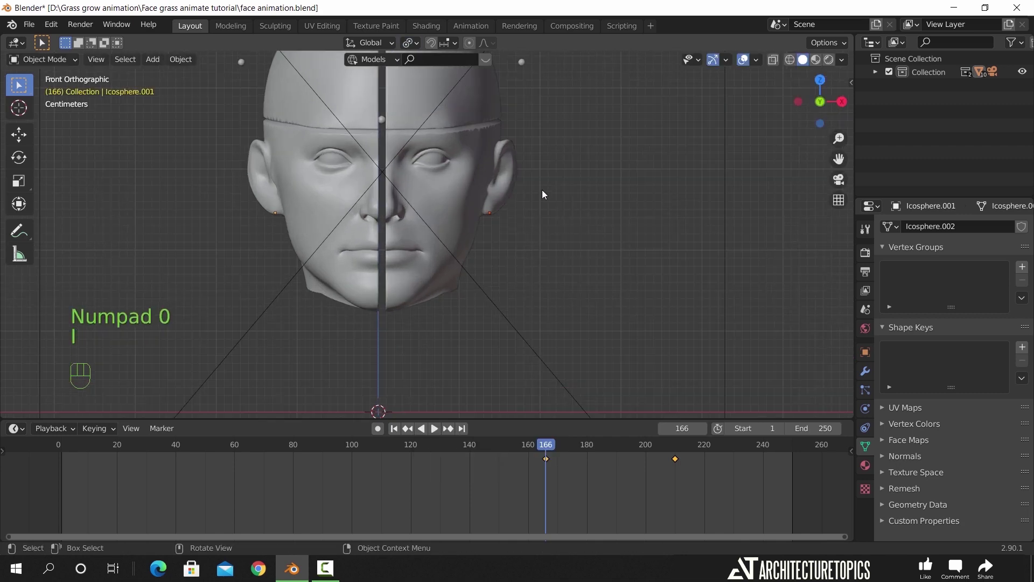
{"action": "middle_click_drag", "start_coordinate": [544, 193], "coordinate": [548, 252], "text": "shift"}
{"action": "scroll", "coordinate": [549, 254], "scroll_direction": "down", "scroll_amount": 2}
{"action": "key", "text": "space"}
{"action": "key", "text": "space"}
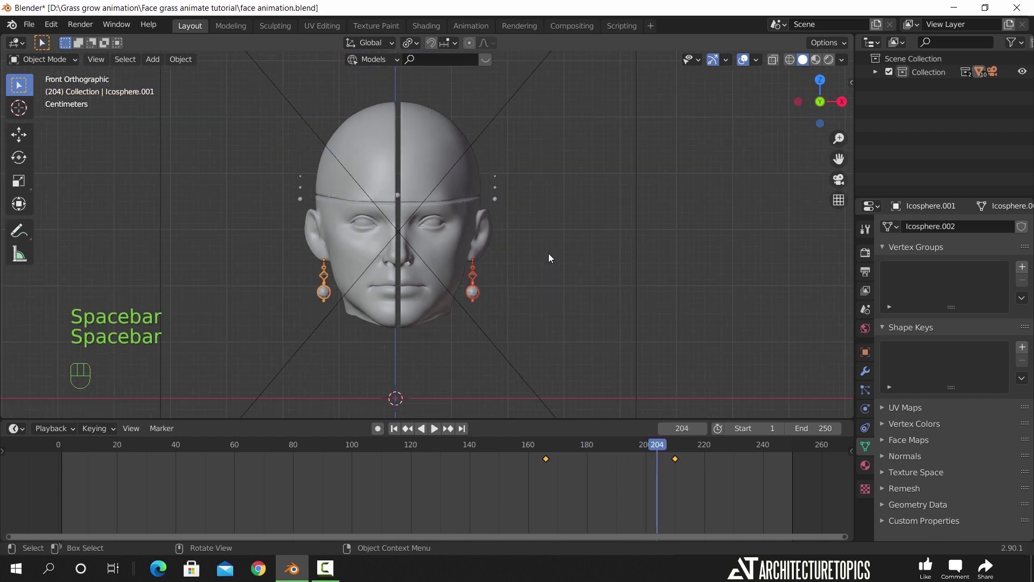
{"action": "left_click_drag", "start_coordinate": [619, 450], "coordinate": [544, 467]}
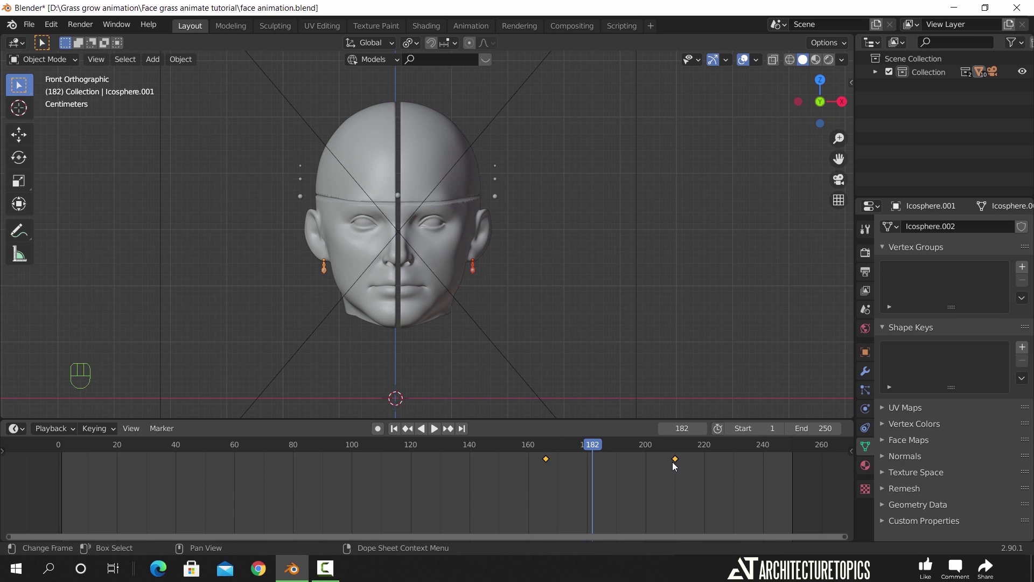
Move the earrings' final Scale keyframe to about frame 195 and replay the growth to check its timing.
{"action": "left_click_drag", "start_coordinate": [677, 460], "coordinate": [631, 459]}
{"action": "key", "text": "space"}
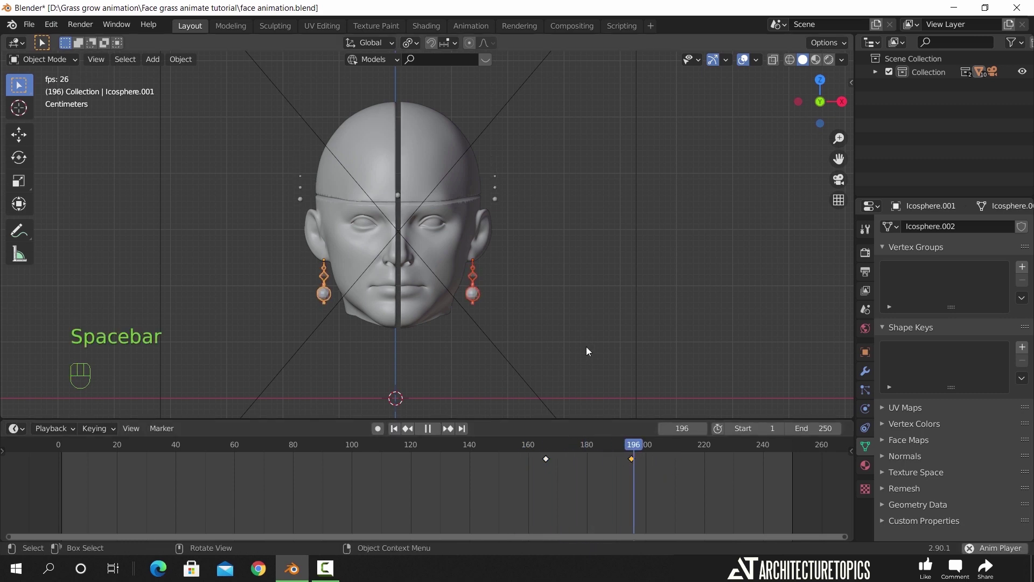
{"action": "key", "text": "space"}
{"action": "scroll", "coordinate": [496, 292], "scroll_direction": "up", "scroll_amount": 3}
{"action": "left_click_drag", "start_coordinate": [635, 452], "coordinate": [527, 456]}
{"action": "key", "text": "space"}
{"action": "key", "text": "space"}
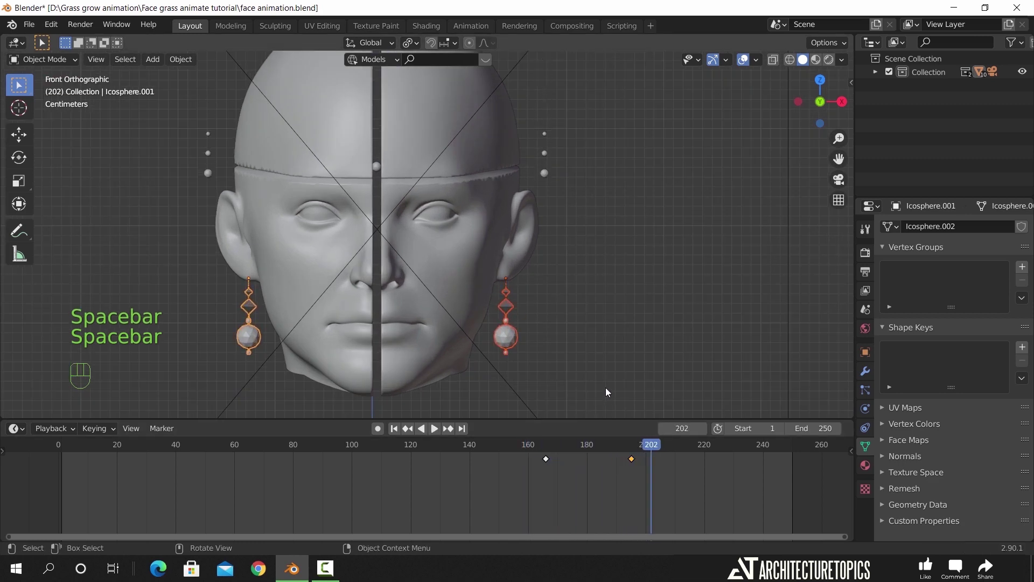
Move the earrings' Scale keyframes to frame 170 for the start and frame 200 for the end, and replay the growth.
{"action": "mouse_move", "coordinate": [653, 458]}
{"action": "left_mouse_down"}
{"action": "mouse_move", "coordinate": [606, 444]}
{"action": "mouse_move", "coordinate": [550, 448]}
{"action": "mouse_move", "coordinate": [633, 448]}
{"action": "mouse_move", "coordinate": [648, 460]}
{"action": "left_mouse_up"}
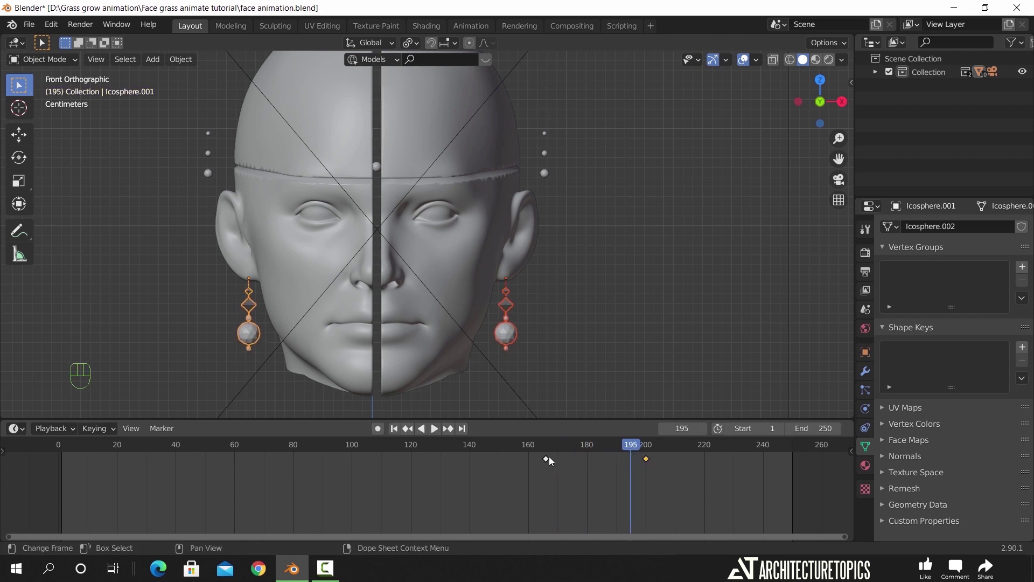
{"action": "left_click_drag", "start_coordinate": [549, 457], "coordinate": [561, 458]}
{"action": "left_click_drag", "start_coordinate": [623, 449], "coordinate": [500, 444]}
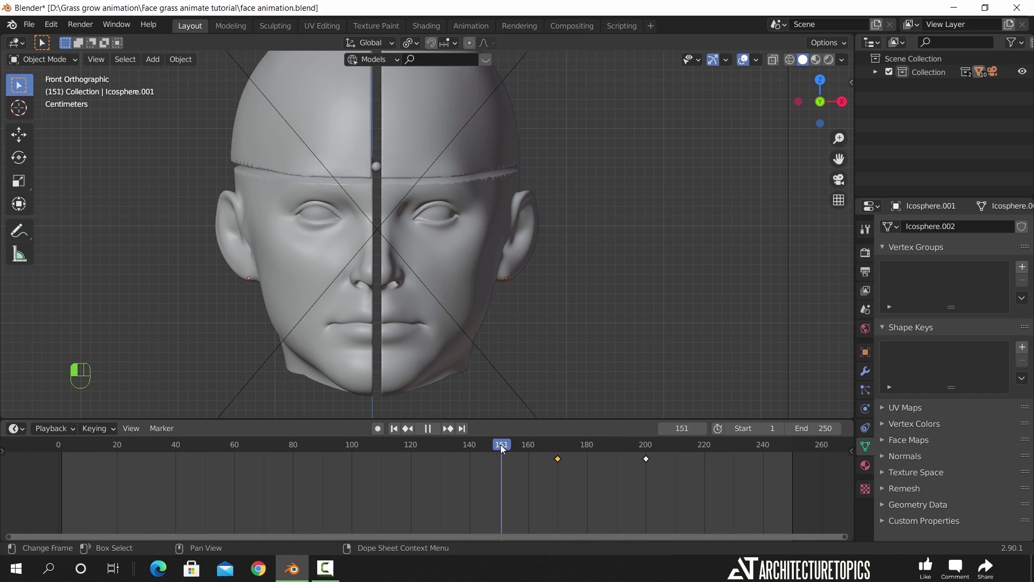
{"action": "key", "text": "space"}
{"action": "key", "text": "space"}
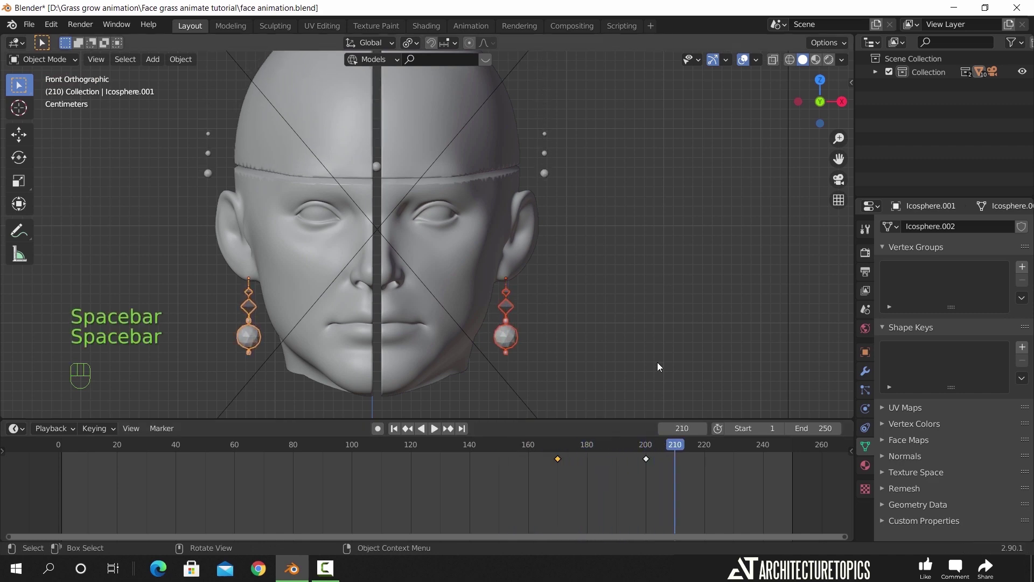
{"action": "left_click_drag", "start_coordinate": [671, 445], "coordinate": [521, 454]}
{"action": "key", "text": "space"}
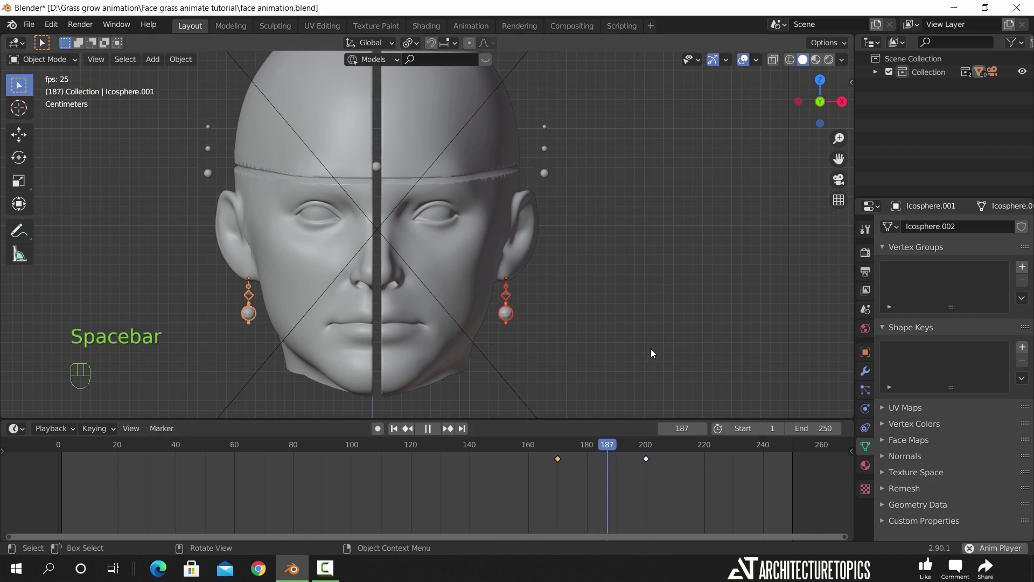
{"action": "key", "text": "space"}
Move the earrings' final Scale keyframe to frame 190 and replay the growth from about frame 155.
{"action": "left_click_drag", "start_coordinate": [646, 476], "coordinate": [593, 456]}
{"action": "key", "text": "g"}
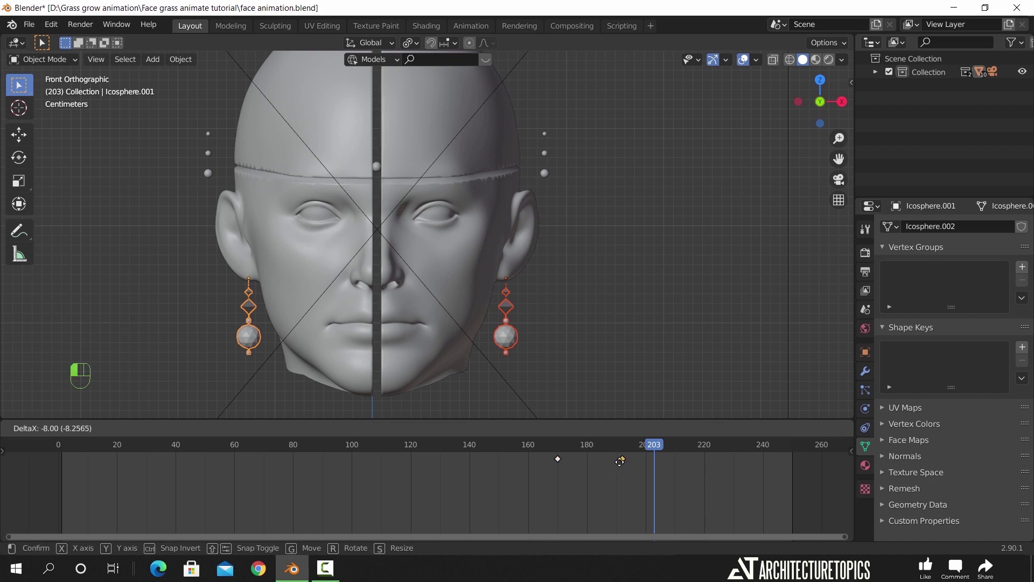
{"action": "left_click_drag", "start_coordinate": [614, 462], "coordinate": [615, 462]}
{"action": "left_click_drag", "start_coordinate": [611, 449], "coordinate": [513, 445]}
{"action": "key", "text": "space"}
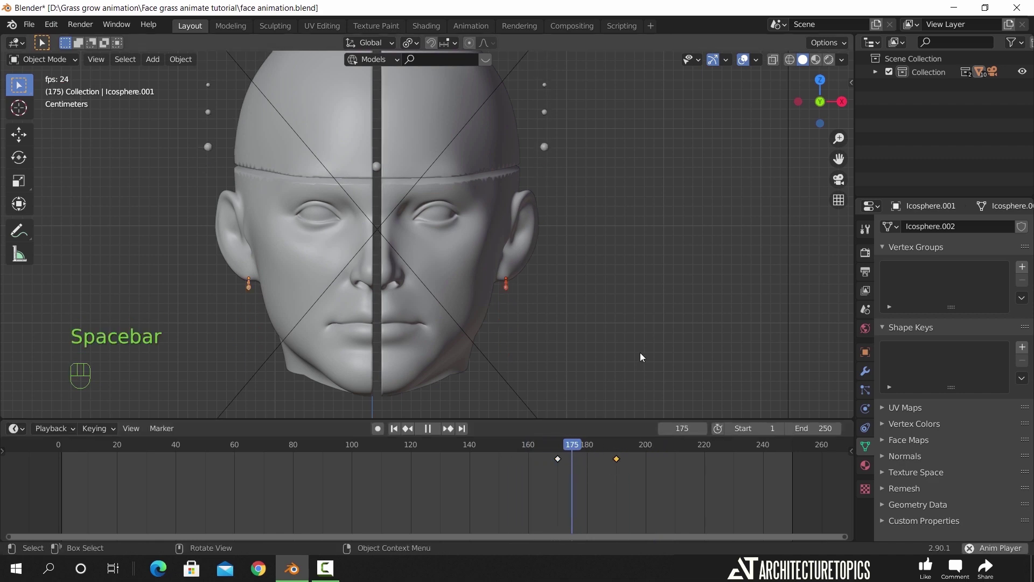
{"action": "key", "text": "space"}
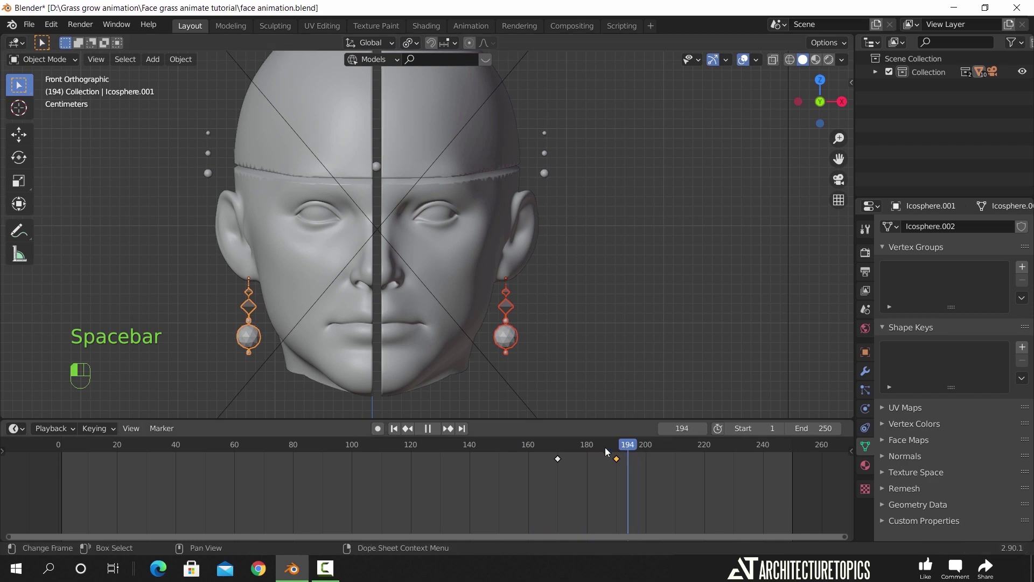
Go to frame 190 and open the right-hand earring's mesh in Edit Mode with face selection.
{"action": "left_click_drag", "start_coordinate": [638, 460], "coordinate": [617, 457]}
{"action": "scroll", "coordinate": [570, 304], "scroll_direction": "up", "scroll_amount": 2}
{"action": "middle_click_drag", "start_coordinate": [572, 301], "coordinate": [562, 223], "text": "shift"}
{"action": "left_click", "coordinate": [538, 269]}
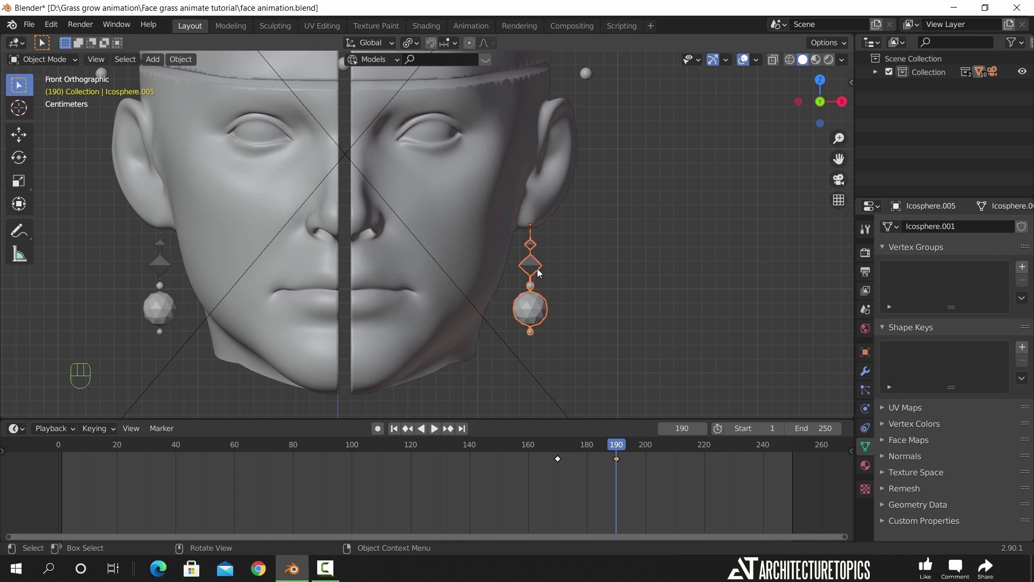
{"action": "middle_click_drag", "start_coordinate": [616, 261], "coordinate": [556, 288]}
{"action": "scroll", "coordinate": [540, 276], "scroll_direction": "up", "scroll_amount": 5}
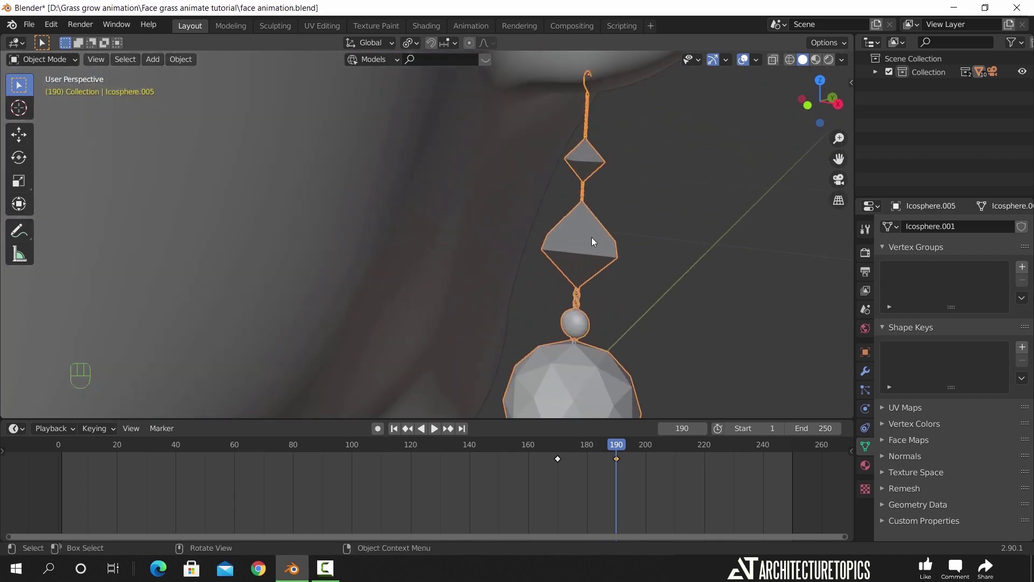
{"action": "key", "text": "Tab"}
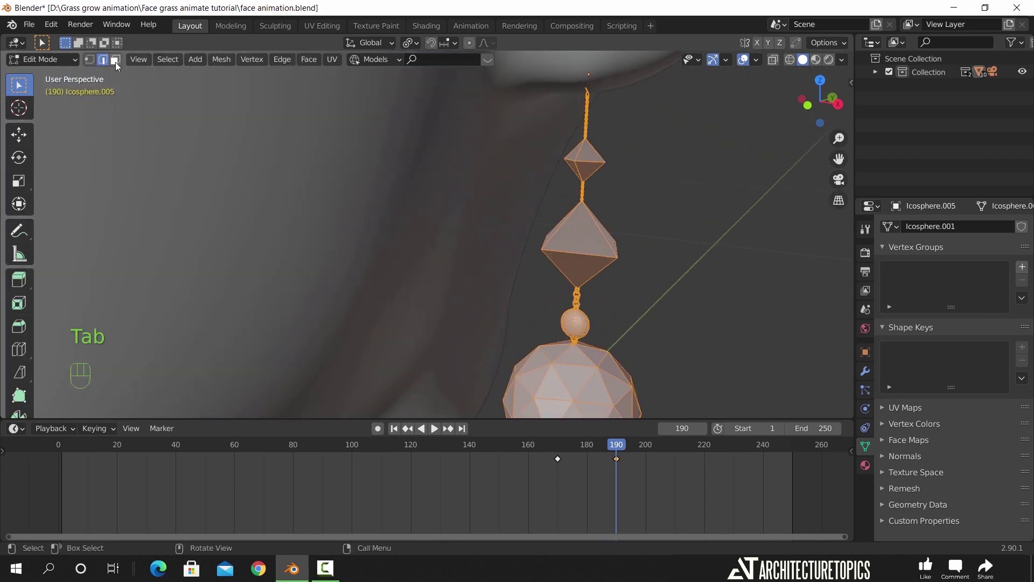
{"action": "left_click", "coordinate": [115, 61]}
Box-select the larger diamond's faces in wireframe front view, separate them into their own object, and return to solid-shaded Object Mode.
{"action": "left_click", "coordinate": [579, 230]}
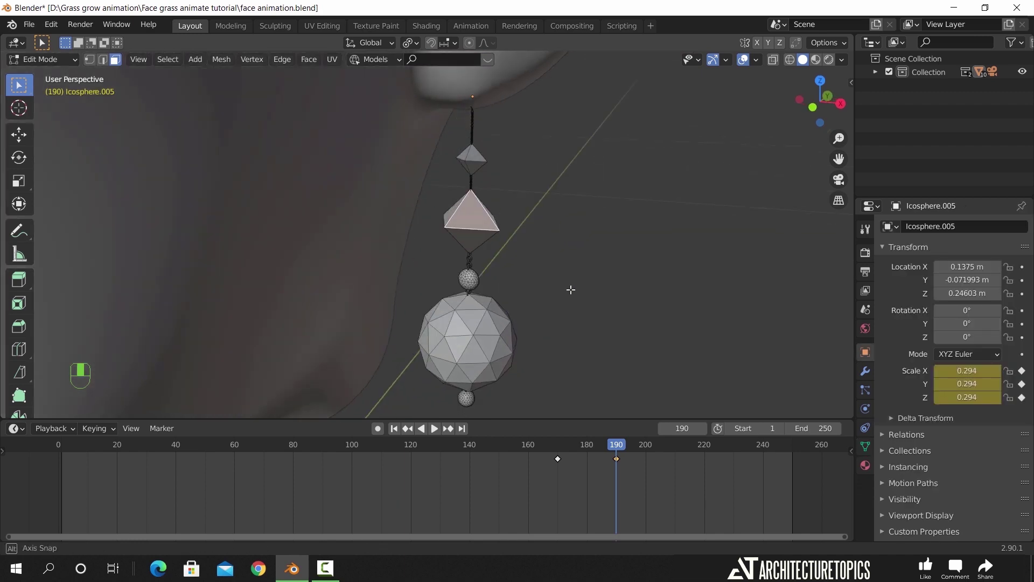
{"action": "key", "text": "KP_1"}
{"action": "key", "text": "z"}
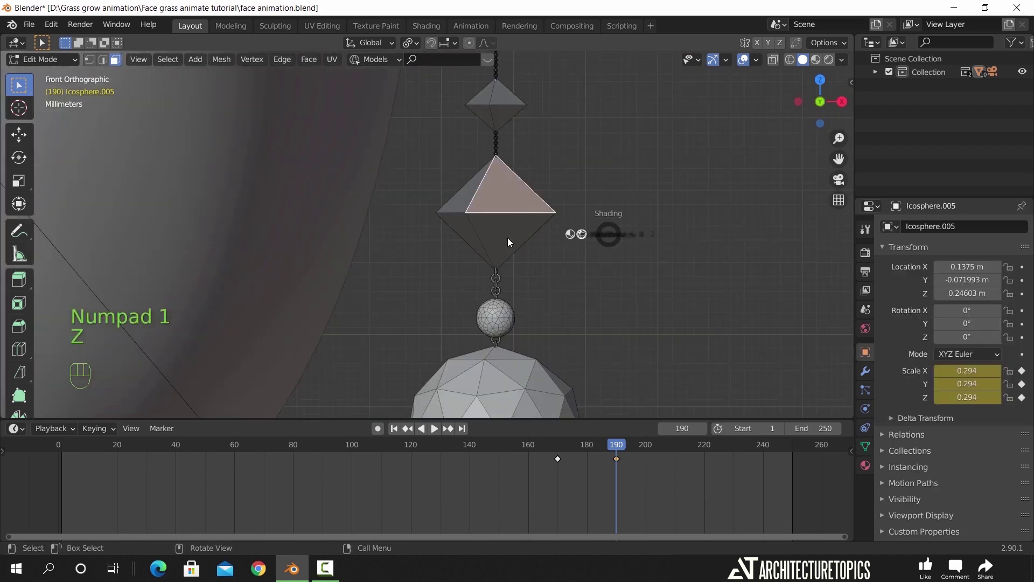
{"action": "left_click", "coordinate": [507, 238]}
{"action": "left_click_drag", "start_coordinate": [558, 183], "coordinate": [459, 240]}
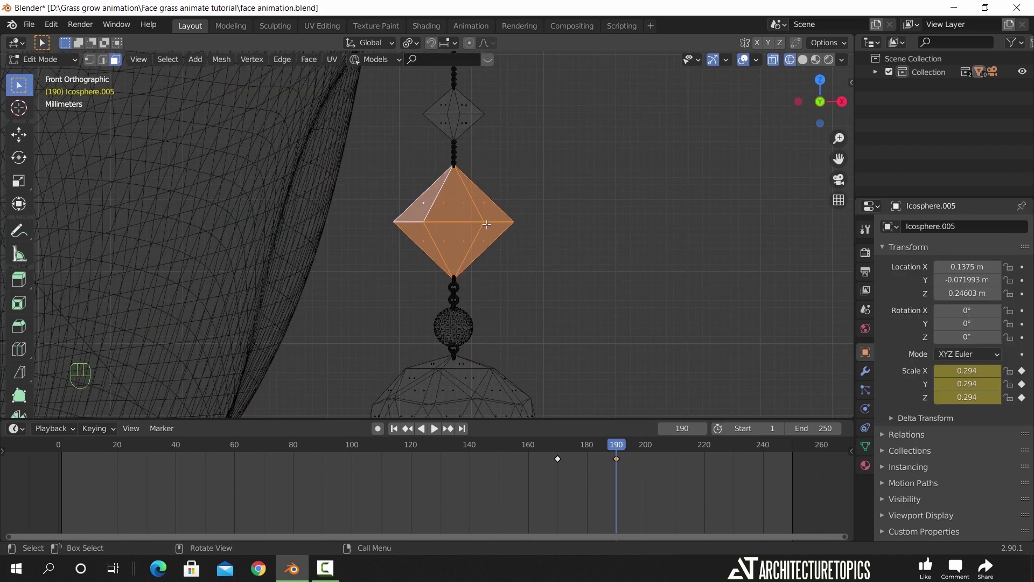
{"action": "key", "text": "p"}
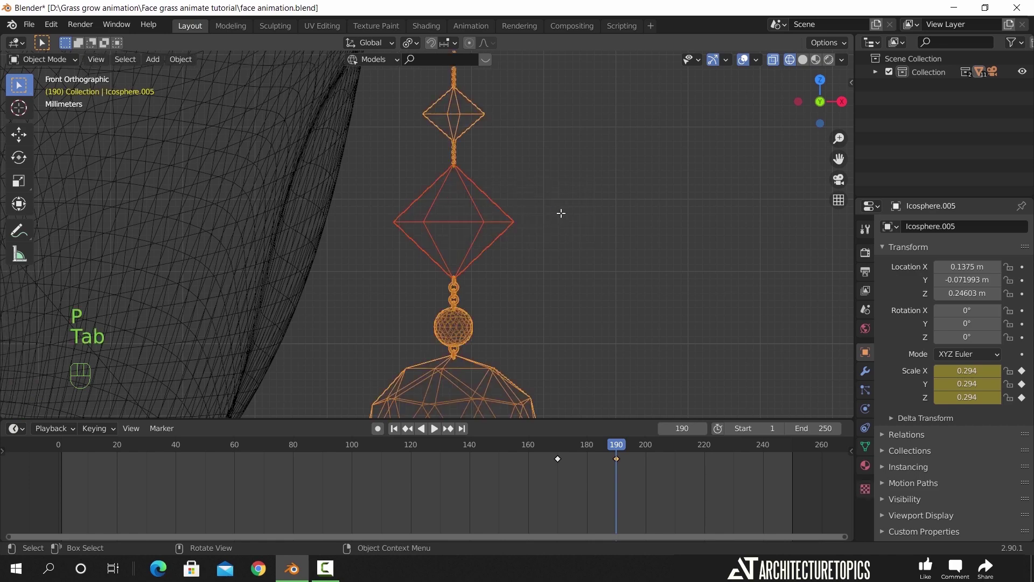
{"action": "scroll", "coordinate": [561, 213], "scroll_direction": "down", "scroll_amount": 3}
{"action": "mouse_move", "coordinate": [570, 206]}
{"action": "middle_mouse_down"}
{"action": "mouse_move", "coordinate": [543, 233]}
{"action": "mouse_move", "coordinate": [530, 222]}
{"action": "middle_mouse_up"}
{"action": "left_click", "coordinate": [529, 221]}
{"action": "key", "text": "z"}
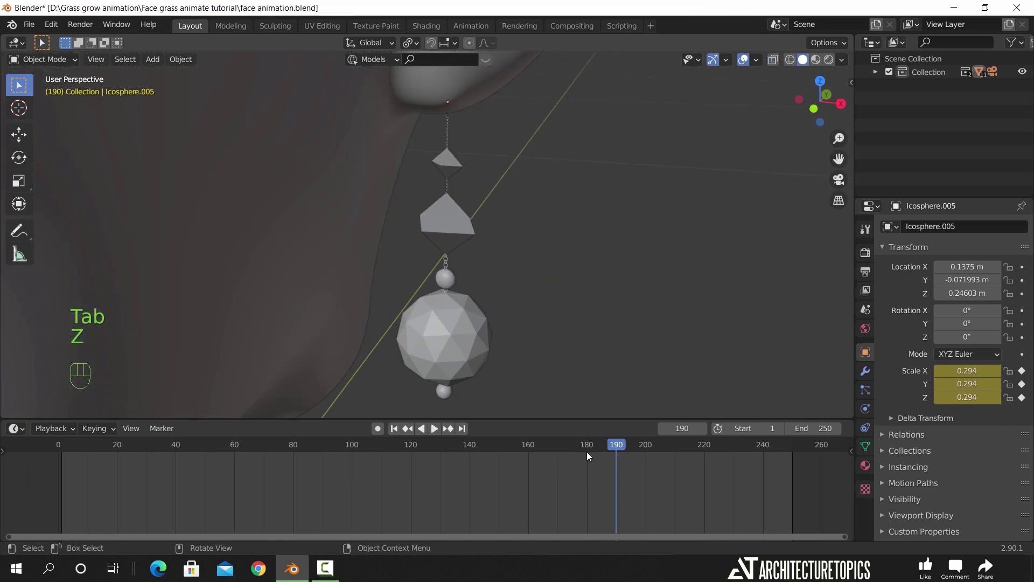
Select the separated larger diamond and preview its growth from about frame 160 to frame 186.
{"action": "left_click", "coordinate": [455, 221]}
{"action": "left_click", "coordinate": [529, 451]}
{"action": "key", "text": "space"}
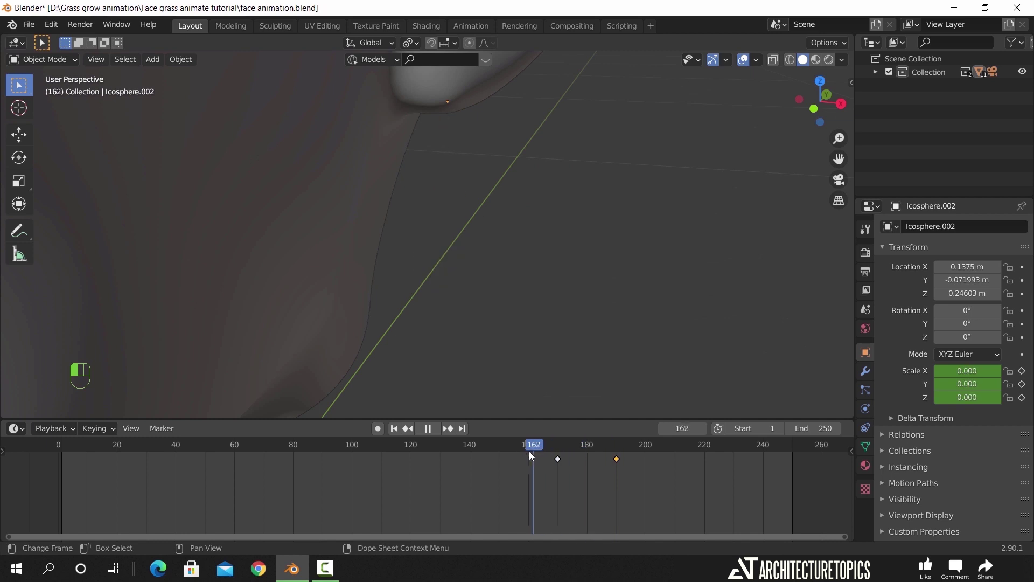
{"action": "left_click_drag", "start_coordinate": [529, 451], "coordinate": [604, 468]}
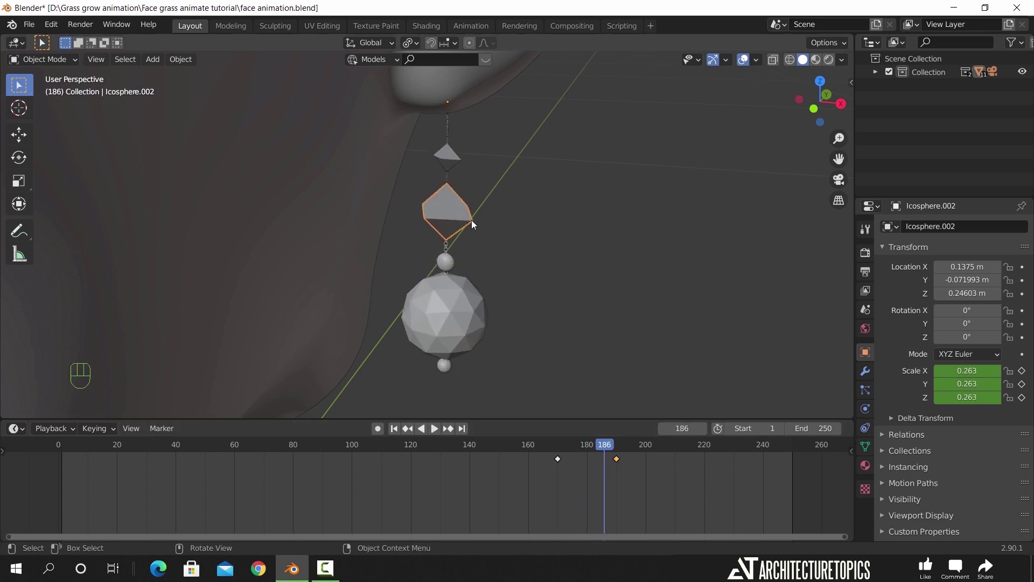
{"action": "key", "text": "r"}
{"action": "key", "text": "z"}
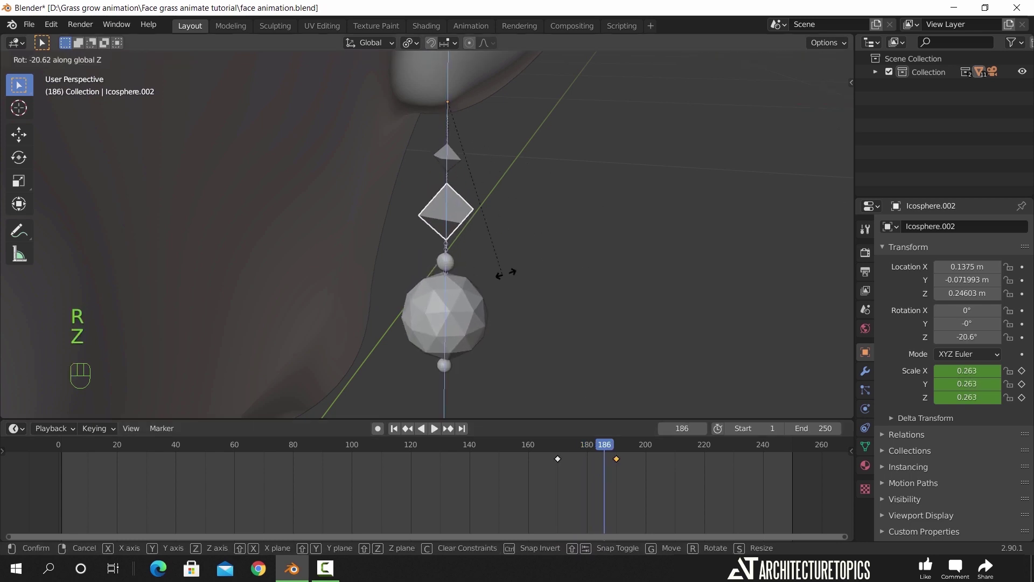
{"action": "right_click", "coordinate": [568, 315]}
Insert a Rotation keyframe for the larger diamond at frame 170.
{"action": "left_click_drag", "start_coordinate": [605, 449], "coordinate": [557, 448]}
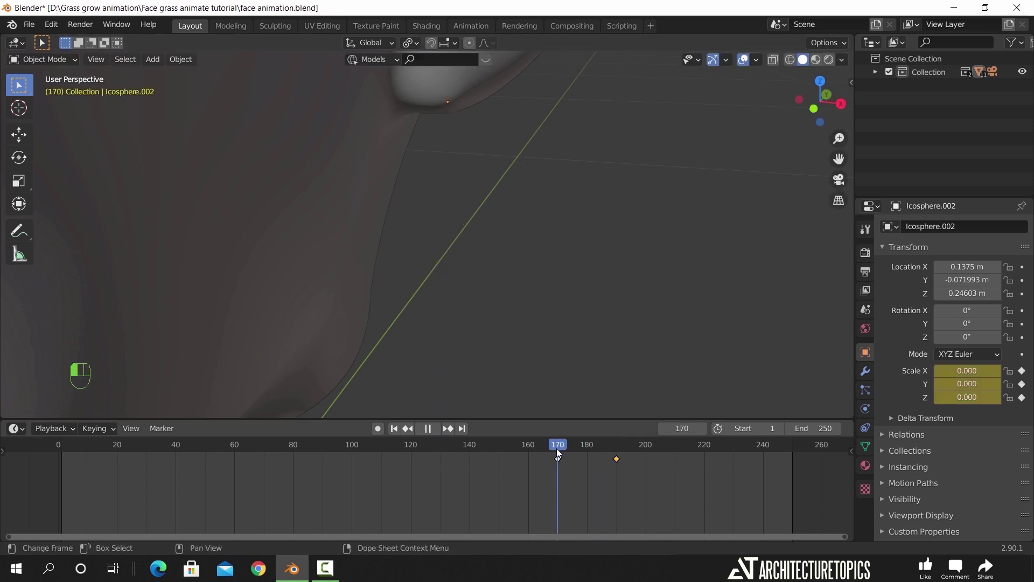
{"action": "key", "text": "i"}
{"action": "left_click", "coordinate": [519, 253]}
At frame 220, set the larger diamond's Z rotation to 180° and insert a Rotation keyframe.
{"action": "key", "text": "space"}
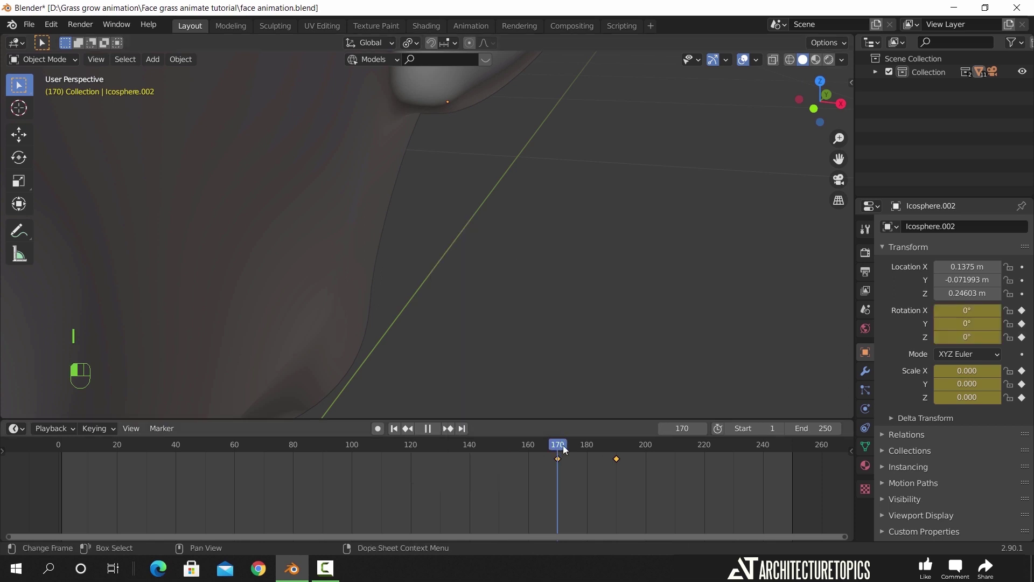
{"action": "key", "text": "space"}
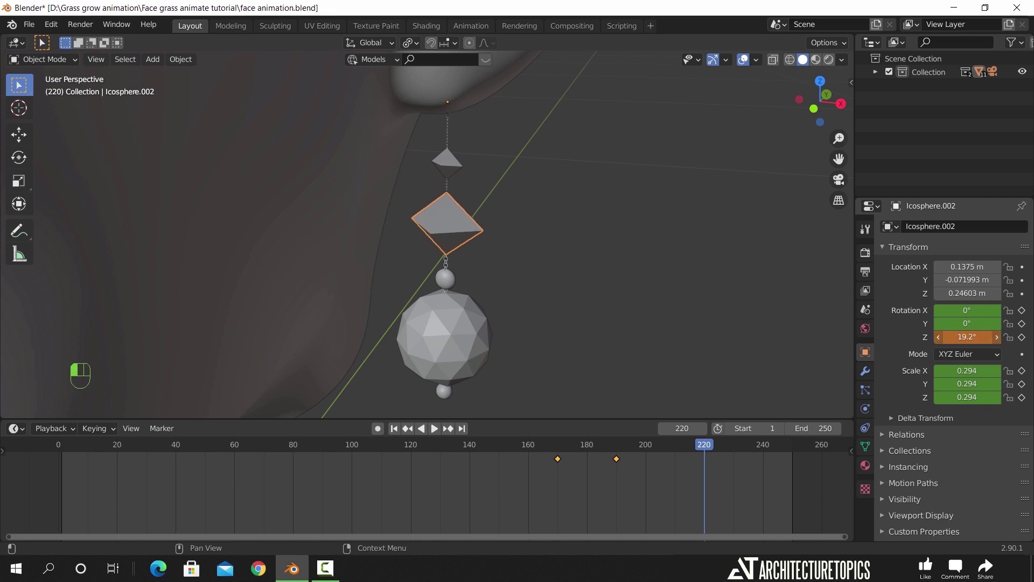
{"action": "left_click", "coordinate": [967, 336]}
{"action": "type", "text": "32.4d80"}
{"action": "key", "text": "Return"}
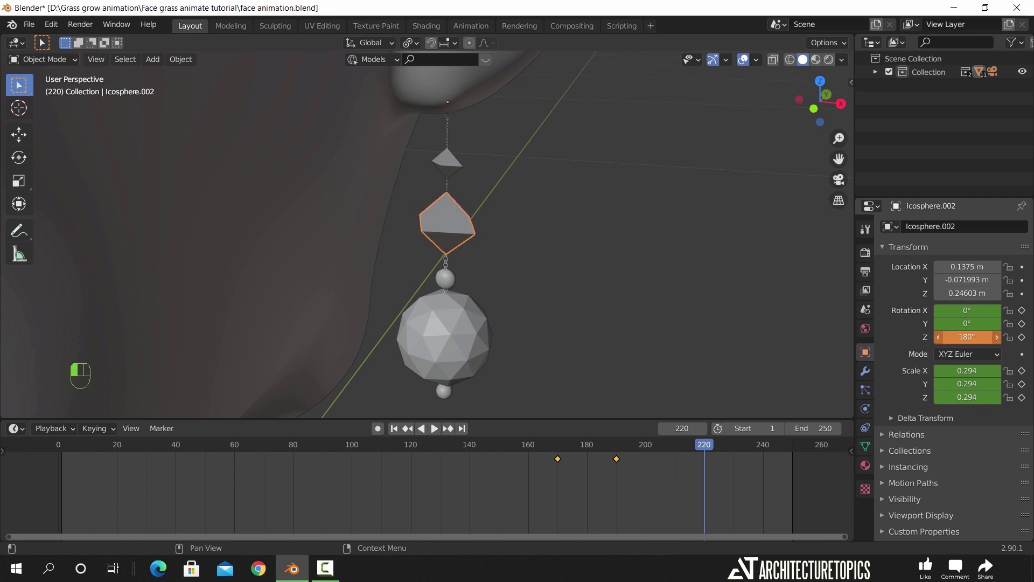
{"action": "key", "text": "i"}
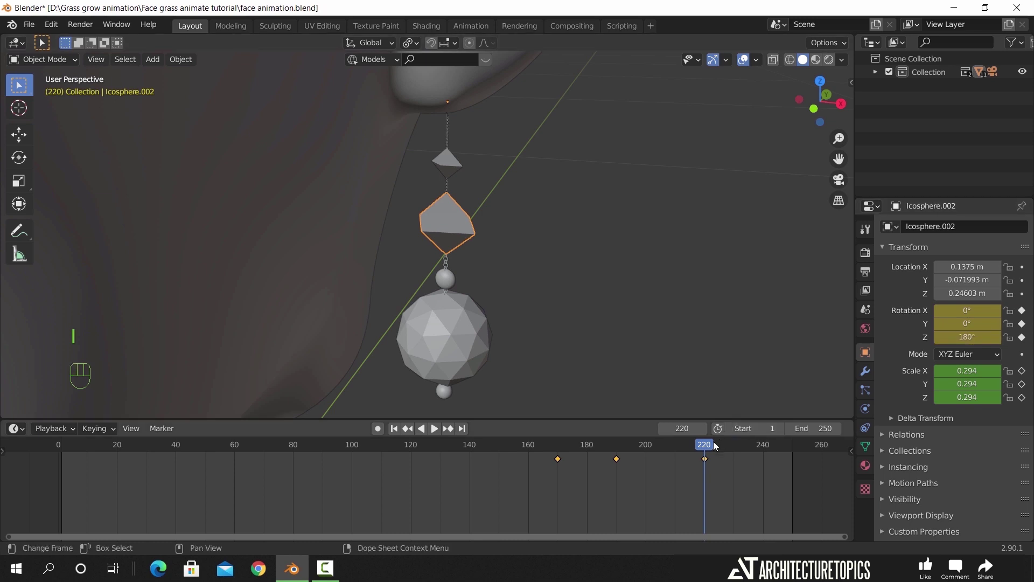
Replay the larger diamond's growth and spin to judge the rotation speed.
{"action": "left_click_drag", "start_coordinate": [704, 444], "coordinate": [662, 453]}
{"action": "key", "text": "space"}
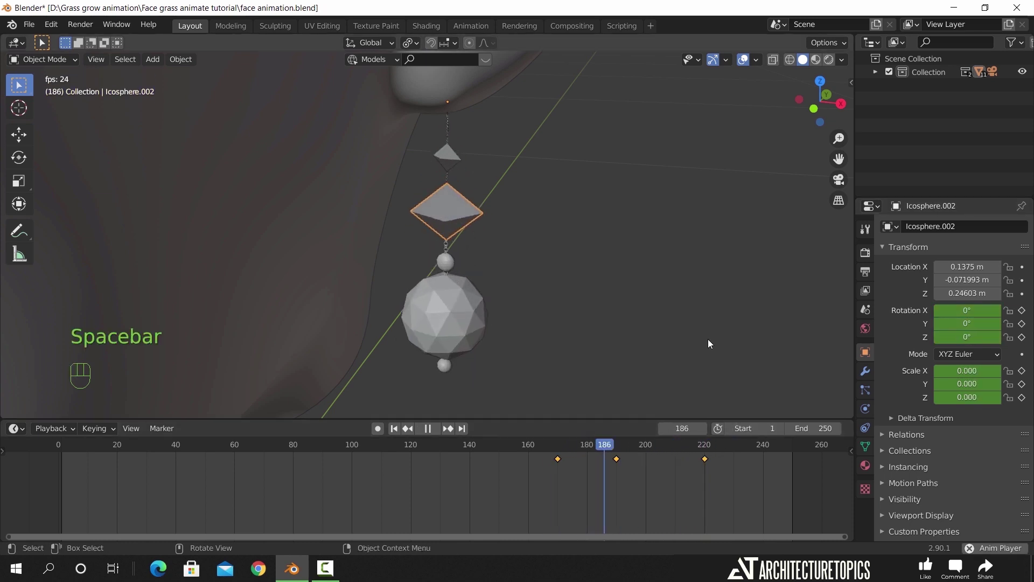
{"action": "key", "text": "space"}
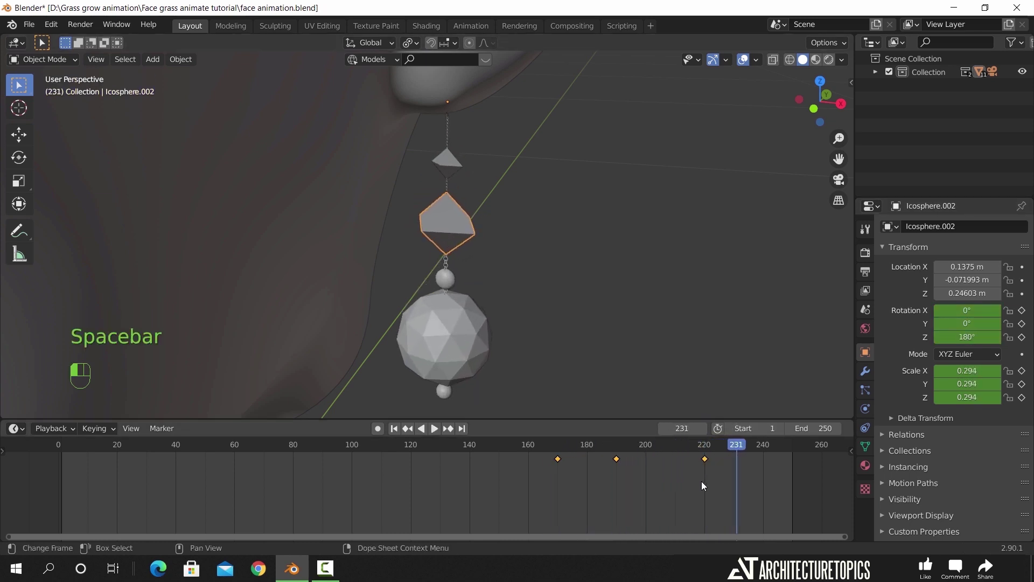
{"action": "left_click", "coordinate": [705, 459]}
{"action": "key", "text": "space"}
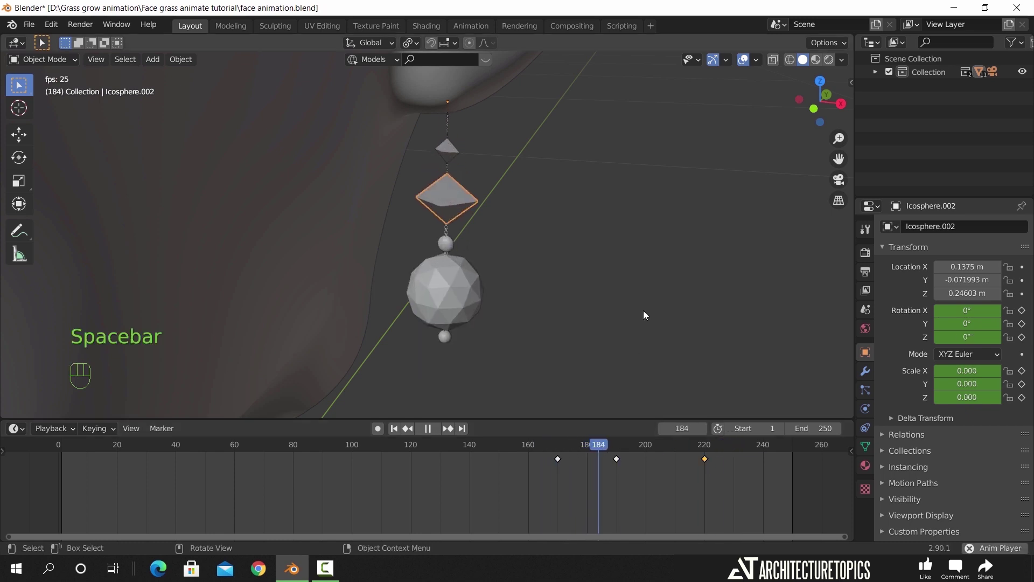
{"action": "key", "text": "space"}
Move the larger diamond's final Rotation keyframe to frame 250 and replay the slower spin.
{"action": "left_click", "coordinate": [706, 464]}
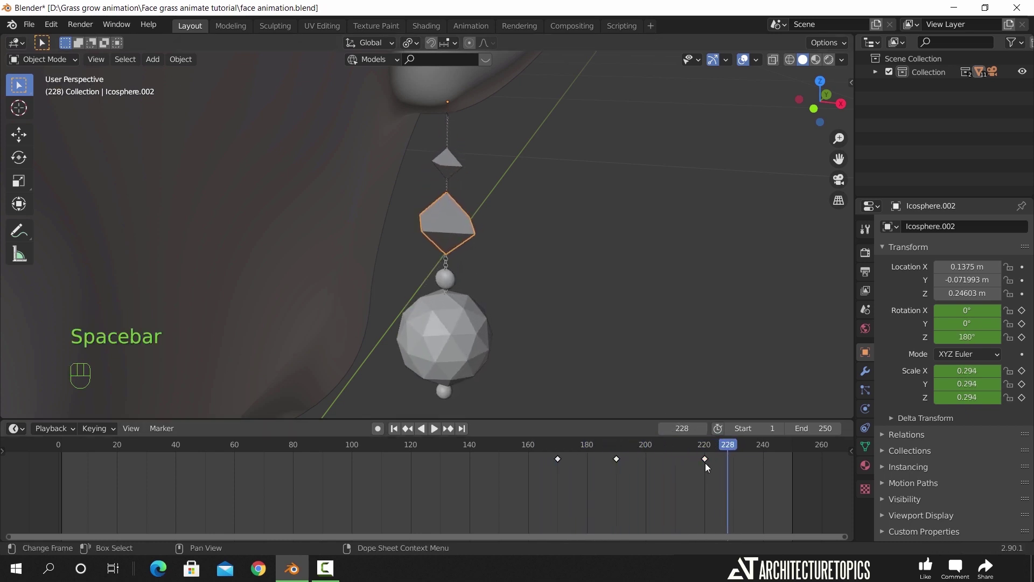
{"action": "left_click_drag", "start_coordinate": [706, 459], "coordinate": [793, 462]}
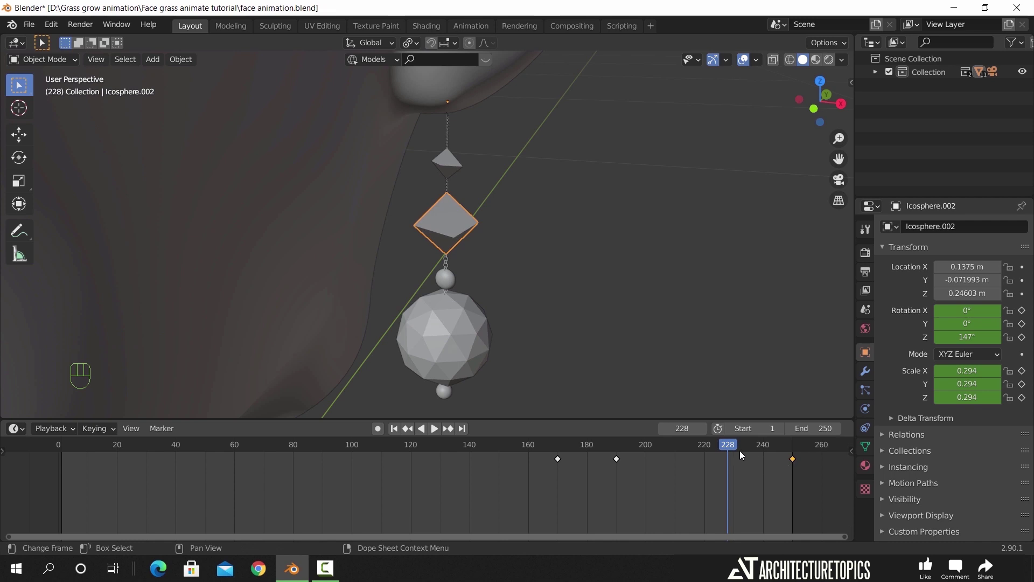
{"action": "left_click", "coordinate": [595, 451]}
{"action": "key", "text": "space"}
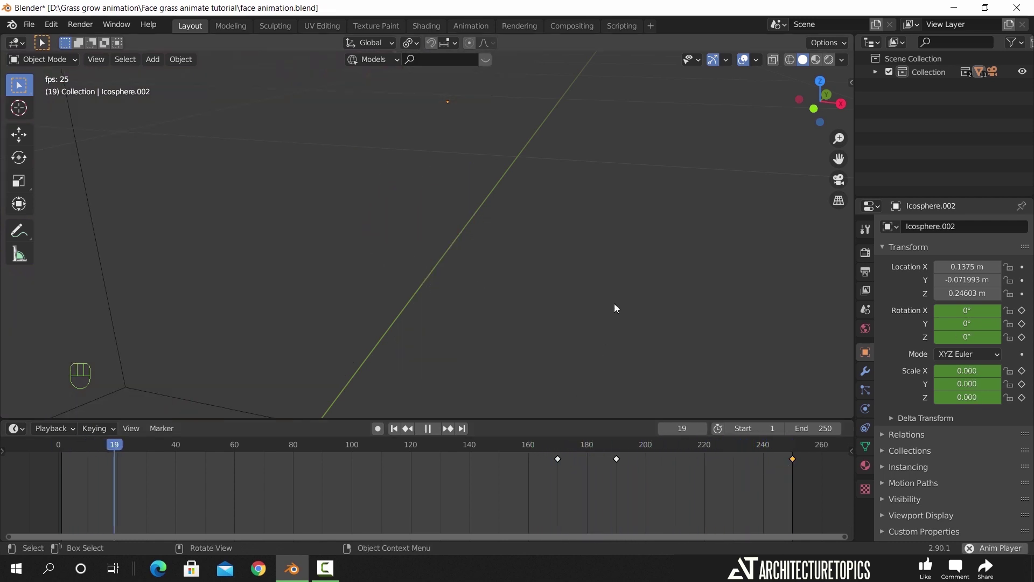
{"action": "key", "text": "space"}
{"action": "left_click", "coordinate": [560, 447]}
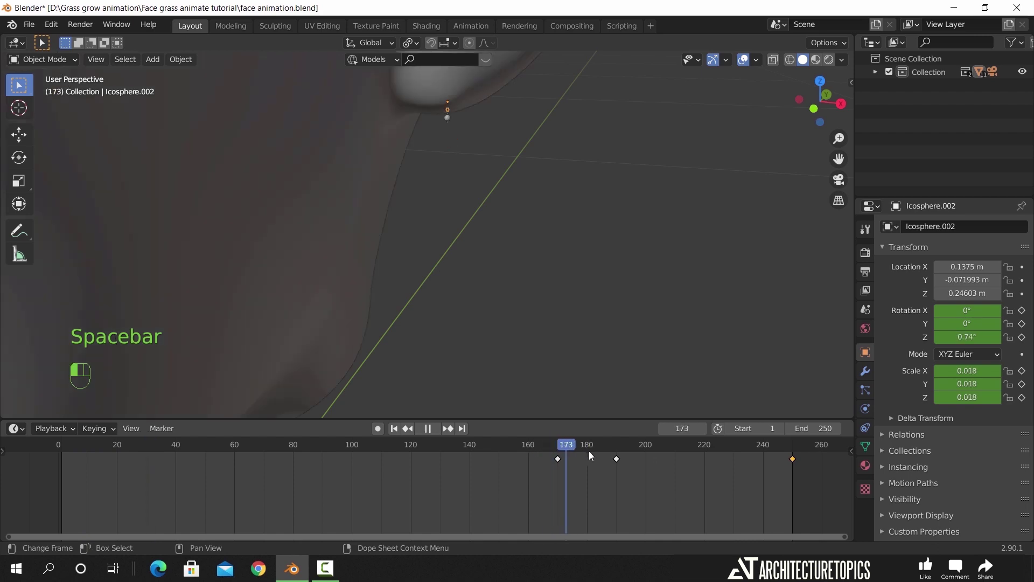
{"action": "key", "text": "space"}
Separate the smaller upper diamond from the same earring's mesh into its own object, and scrub the timeline back to frame 188.
{"action": "left_click", "coordinate": [456, 162]}
{"action": "key", "text": "Tab"}
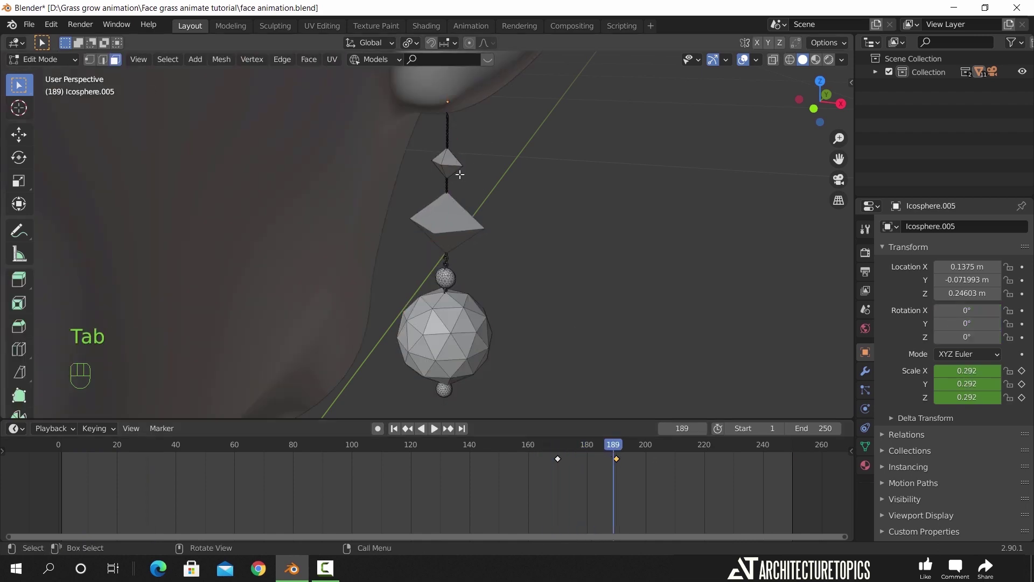
{"action": "key", "text": "z"}
{"action": "key", "text": "KP_1"}
{"action": "scroll", "coordinate": [476, 155], "scroll_direction": "up", "scroll_amount": 3}
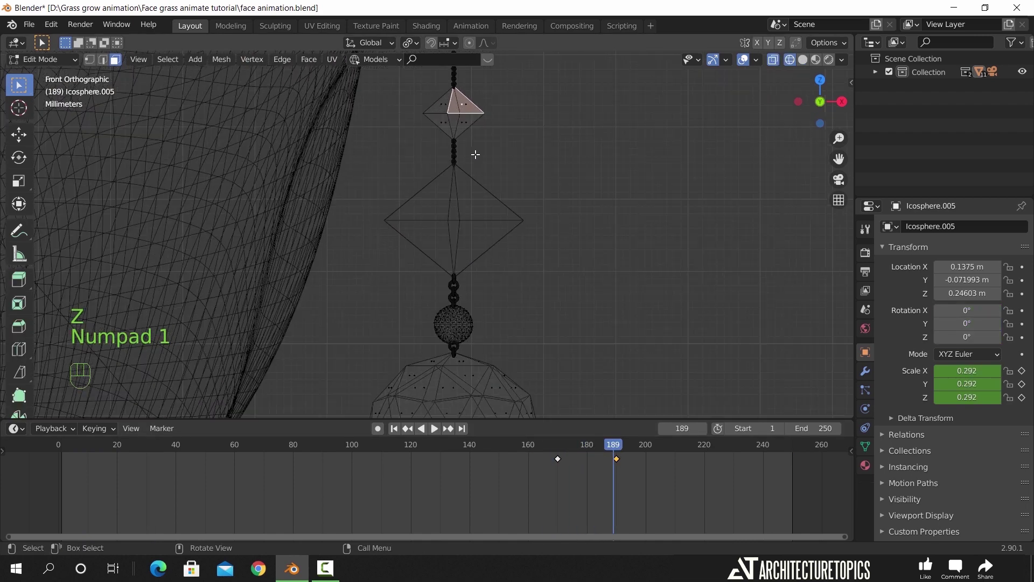
{"action": "middle_click_drag", "start_coordinate": [504, 128], "coordinate": [506, 229], "text": "shift"}
{"action": "scroll", "coordinate": [513, 210], "scroll_direction": "up", "scroll_amount": 3}
{"action": "left_click_drag", "start_coordinate": [523, 184], "coordinate": [440, 229]}
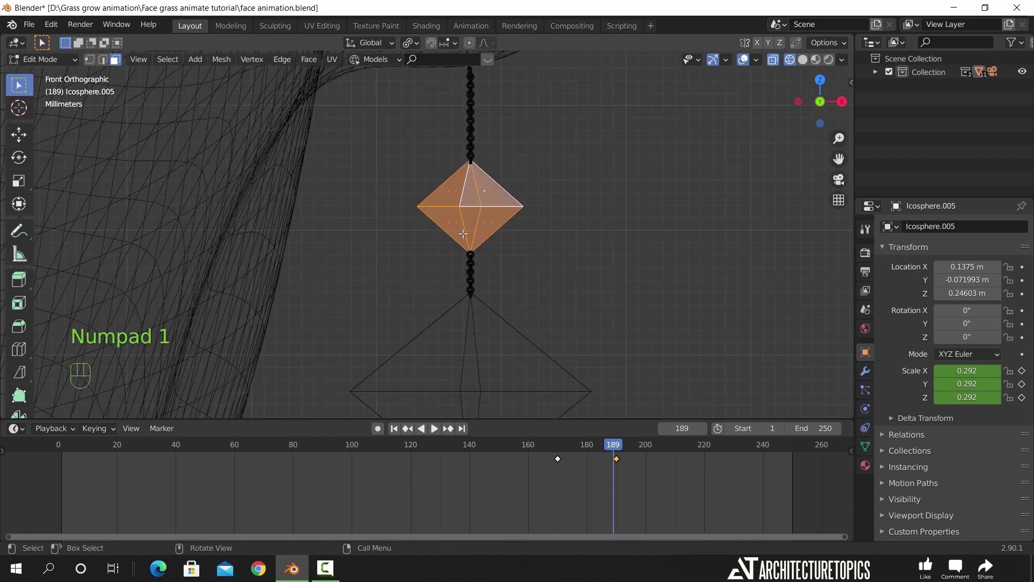
{"action": "key", "text": "p"}
{"action": "left_click", "coordinate": [507, 227]}
{"action": "key", "text": "Tab"}
{"action": "scroll", "coordinate": [549, 234], "scroll_direction": "down", "scroll_amount": 4}
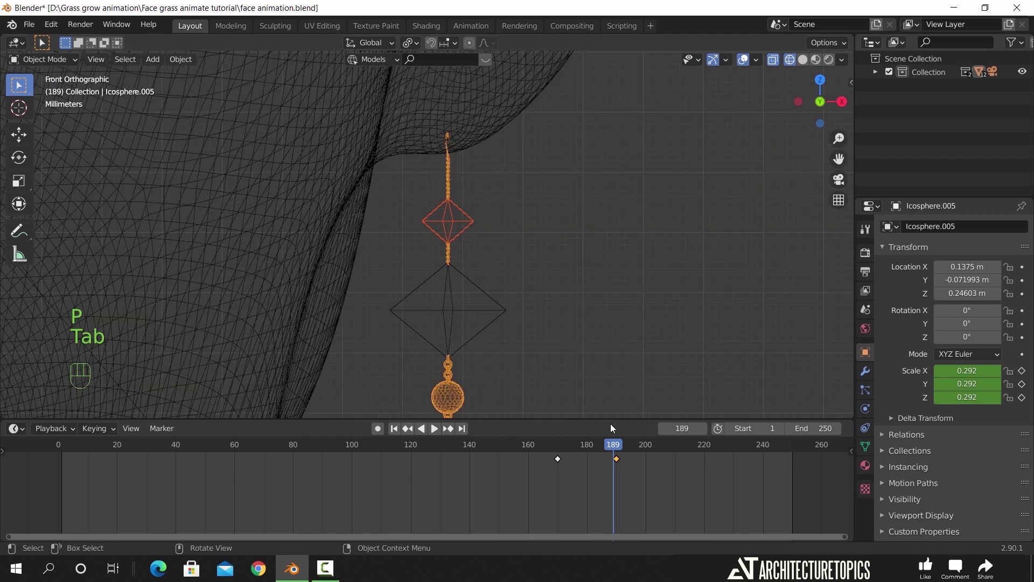
{"action": "left_click_drag", "start_coordinate": [612, 447], "coordinate": [561, 477]}
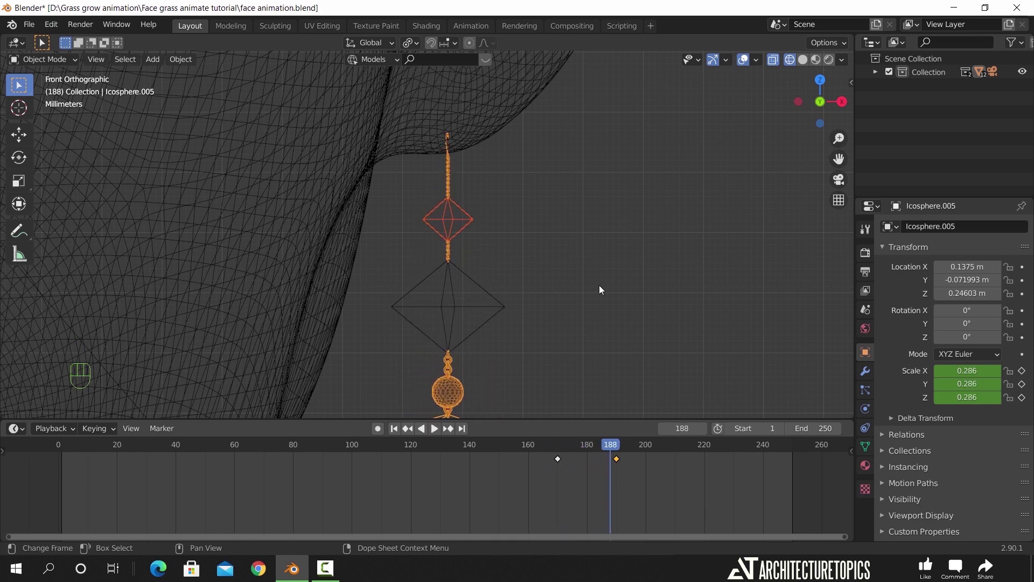
Insert a Rotation keyframe for the smaller upper diamond at frame 170.
{"action": "key", "text": "space"}
{"action": "left_click", "coordinate": [467, 220]}
{"action": "left_click_drag", "start_coordinate": [561, 454], "coordinate": [558, 456]}
{"action": "key", "text": "i"}
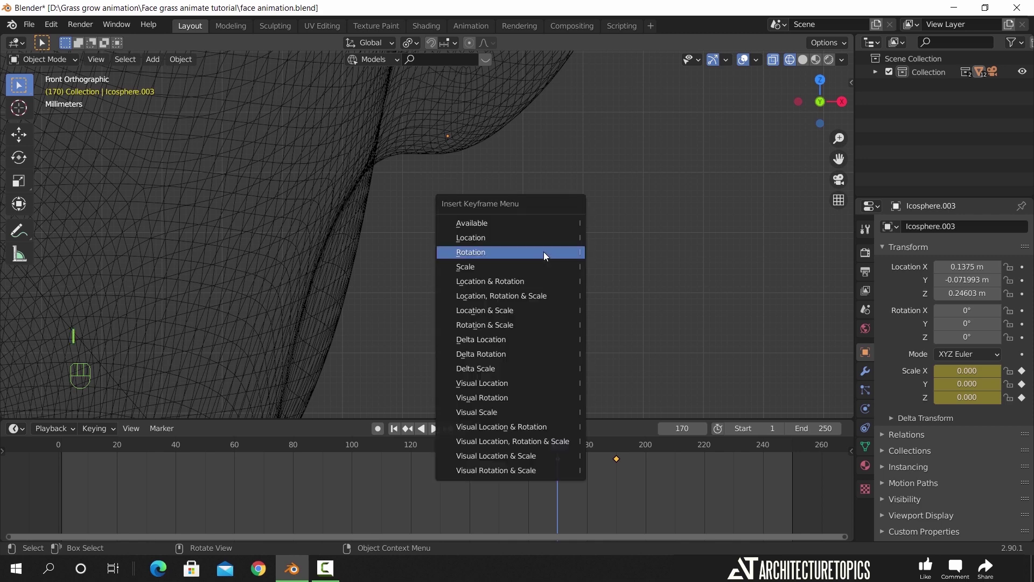
{"action": "left_click", "coordinate": [544, 251]}
At frame 250, set the smaller diamond's Z rotation to -360° and insert a Rotation keyframe.
{"action": "key", "text": "space"}
{"action": "left_click_drag", "start_coordinate": [668, 457], "coordinate": [791, 470]}
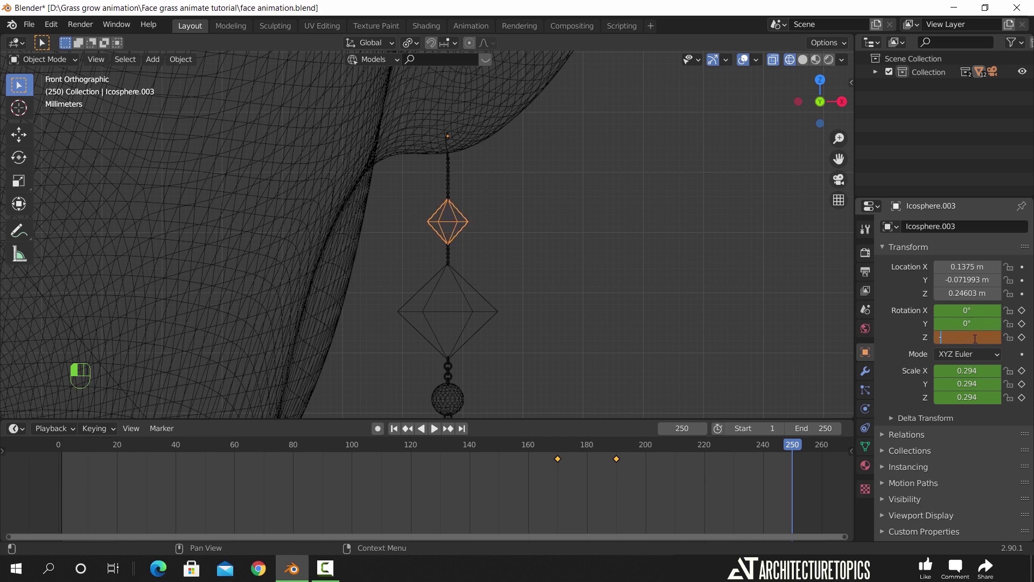
{"action": "key", "text": "Return"}
{"action": "key", "text": "i"}
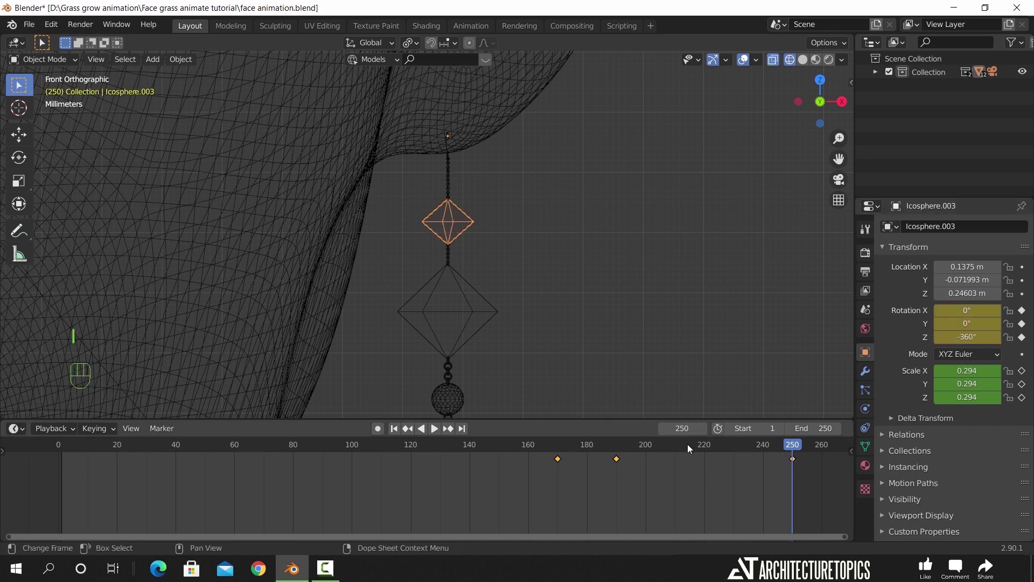
Switch to solid shading and replay the diamonds' spin, first close up and again with the whole head in view.
{"action": "left_click_drag", "start_coordinate": [790, 451], "coordinate": [548, 464]}
{"action": "middle_click_drag", "start_coordinate": [622, 280], "coordinate": [562, 313]}
{"action": "key", "text": "z"}
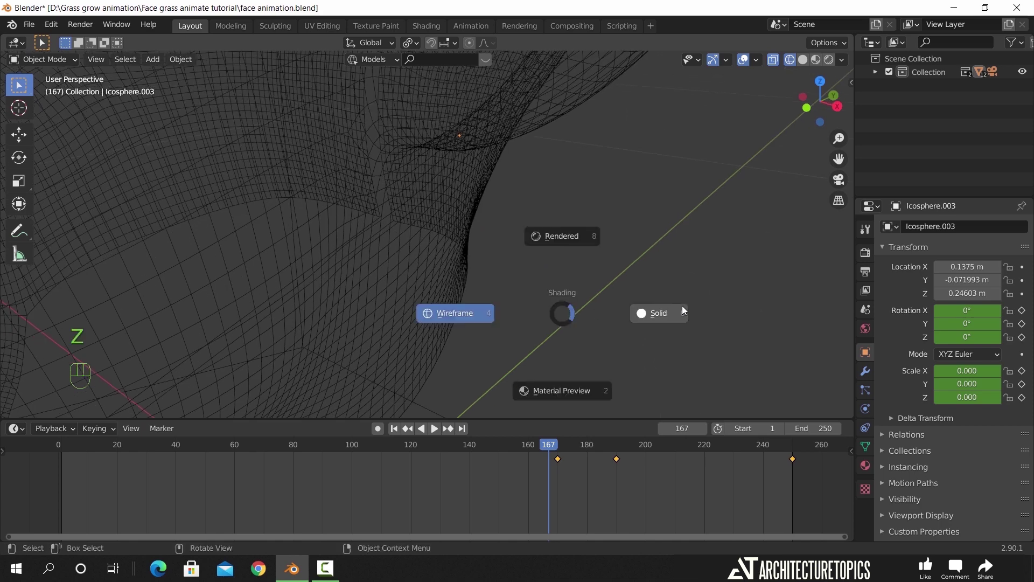
{"action": "left_click", "coordinate": [682, 306]}
{"action": "key", "text": "space"}
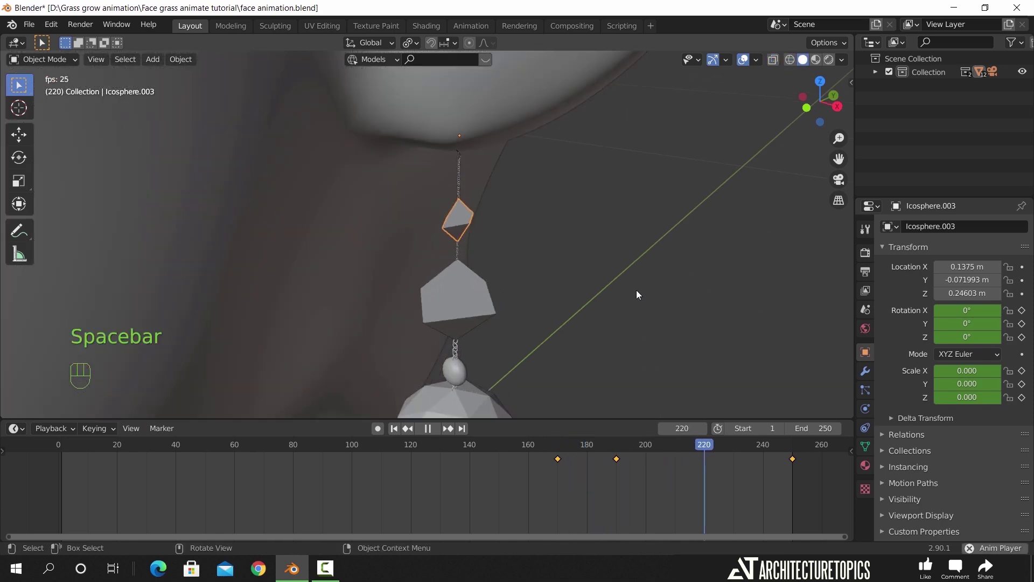
{"action": "key", "text": "space"}
{"action": "scroll", "coordinate": [595, 254], "scroll_direction": "down", "scroll_amount": 3}
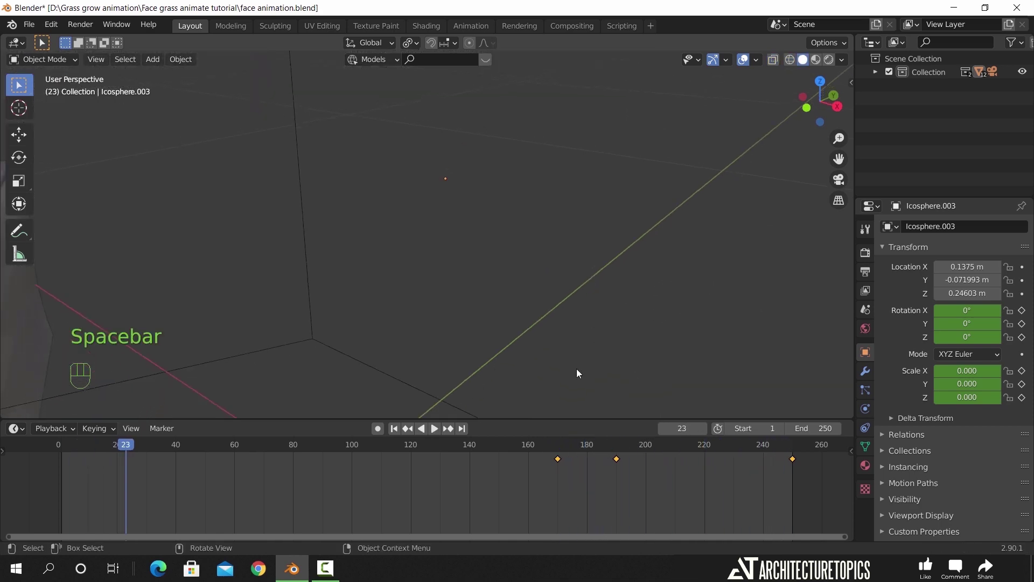
{"action": "left_click_drag", "start_coordinate": [555, 449], "coordinate": [562, 446]}
{"action": "scroll", "coordinate": [535, 264], "scroll_direction": "down", "scroll_amount": 8}
{"action": "middle_click_drag", "start_coordinate": [535, 264], "coordinate": [476, 377]}
{"action": "key", "text": "space"}
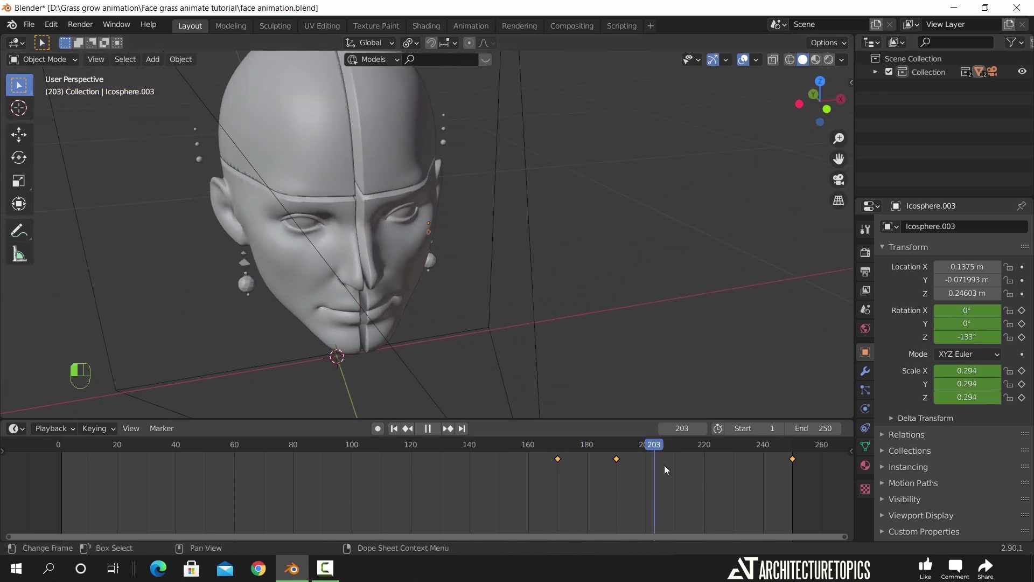
Separate the larger diamond of the opposite earring from its mesh into its own object, selecting it in front wireframe view.
{"action": "left_click", "coordinate": [258, 273]}
{"action": "middle_click_drag", "start_coordinate": [258, 273], "coordinate": [399, 239], "text": "shift"}
{"action": "scroll", "coordinate": [400, 239], "scroll_direction": "up", "scroll_amount": 7}
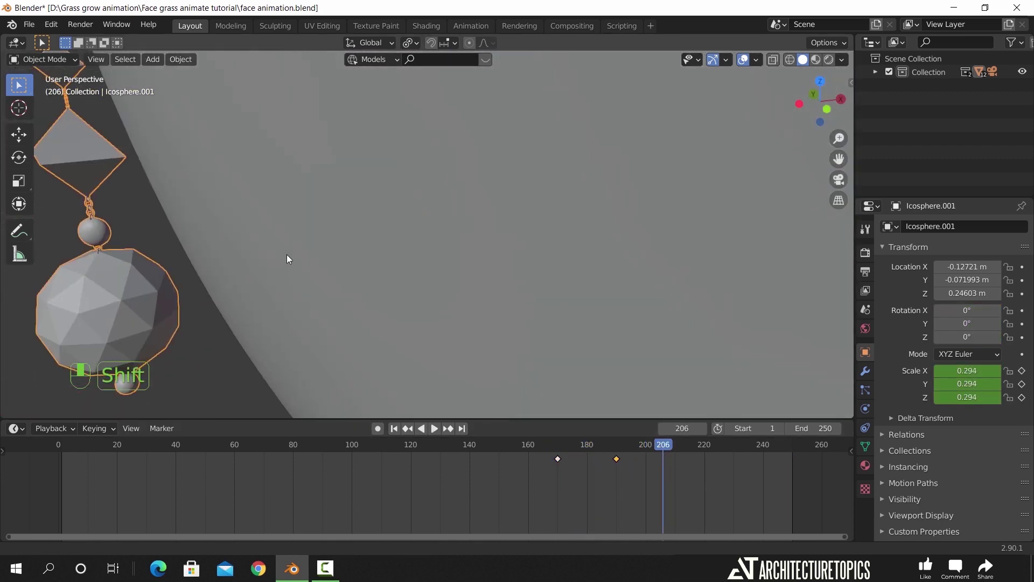
{"action": "middle_click_drag", "start_coordinate": [286, 254], "coordinate": [479, 221], "text": "shift"}
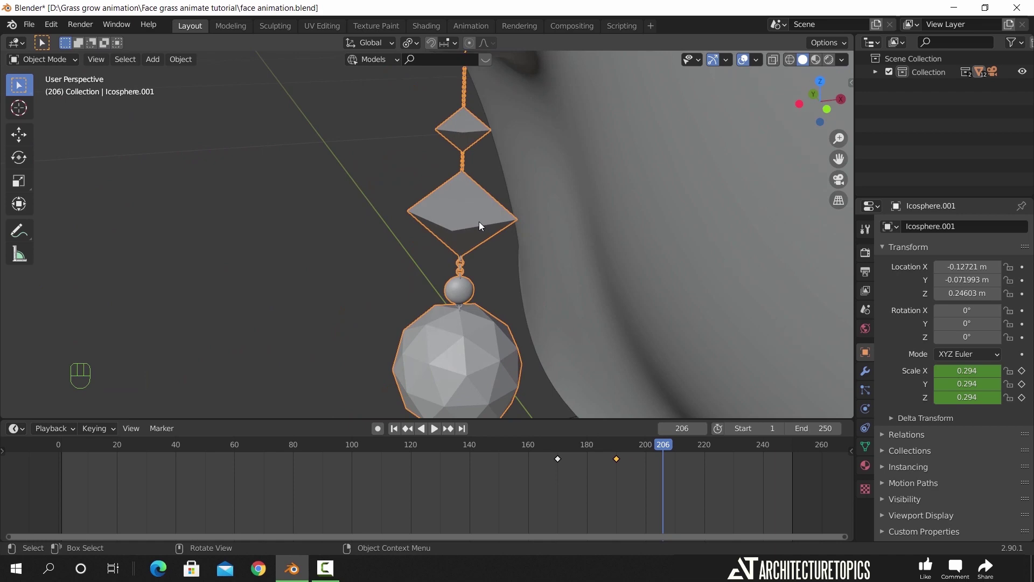
{"action": "key", "text": "Tab"}
{"action": "key", "text": "KP_1"}
{"action": "key", "text": "z"}
{"action": "scroll", "coordinate": [438, 293], "scroll_direction": "up", "scroll_amount": 3}
{"action": "left_click_drag", "start_coordinate": [396, 250], "coordinate": [467, 308]}
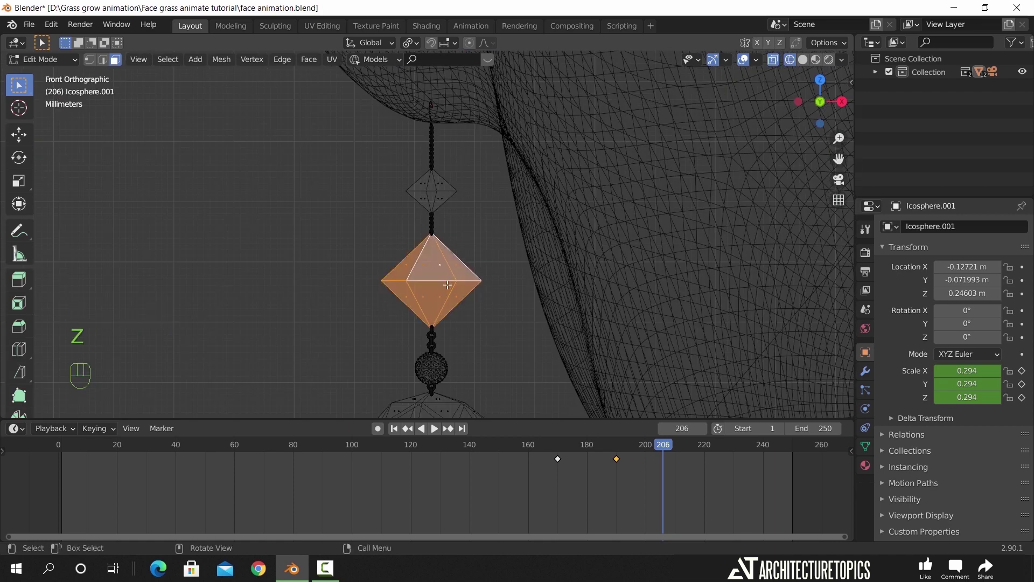
{"action": "key", "text": "p"}
{"action": "left_click", "coordinate": [462, 270]}
{"action": "key", "text": "Tab"}
Separate the smaller upper diamond of this earring's mesh into its own object.
{"action": "left_click", "coordinate": [460, 185]}
{"action": "key", "text": "Tab"}
{"action": "left_click_drag", "start_coordinate": [464, 179], "coordinate": [403, 208]}
{"action": "key", "text": "p"}
{"action": "left_click", "coordinate": [460, 210]}
{"action": "key", "text": "Tab"}
Insert a starting Rotation keyframe for both newly separated diamonds at their first scale keyframe, then select the larger one.
{"action": "left_click_drag", "start_coordinate": [647, 443], "coordinate": [598, 446]}
{"action": "left_click", "coordinate": [456, 248]}
{"action": "left_click", "coordinate": [446, 196]}
{"action": "key", "text": "i"}
{"action": "left_click", "coordinate": [467, 273]}
{"action": "left_click", "coordinate": [485, 302]}
At frame 250, set the larger diamond's Z rotation to -180°, insert a Rotation keyframe and replay the spin.
{"action": "left_click", "coordinate": [793, 445]}
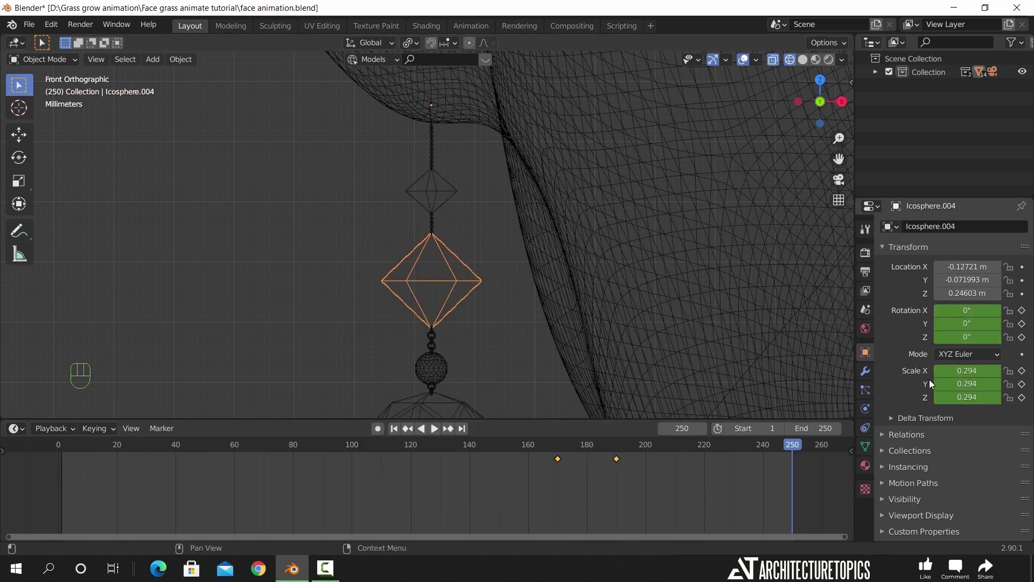
{"action": "left_click", "coordinate": [965, 338]}
{"action": "type", "text": "-180"}
{"action": "key", "text": "Return"}
{"action": "key", "text": "i"}
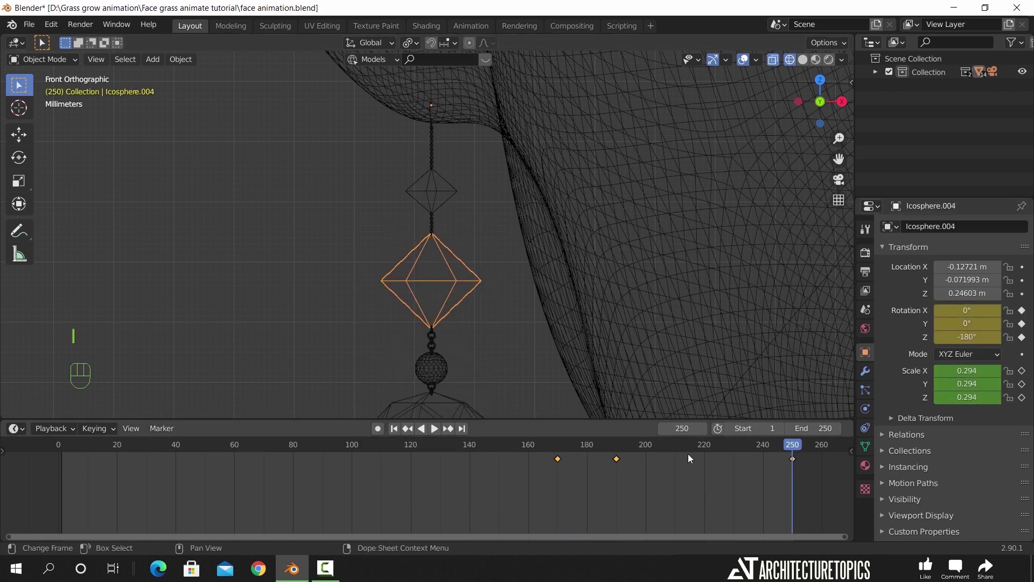
{"action": "left_click", "coordinate": [553, 481]}
{"action": "key", "text": "space"}
At frame 250, give the smaller diamond a positive Z rotation and insert a Rotation keyframe.
{"action": "left_click_drag", "start_coordinate": [666, 447], "coordinate": [792, 447]}
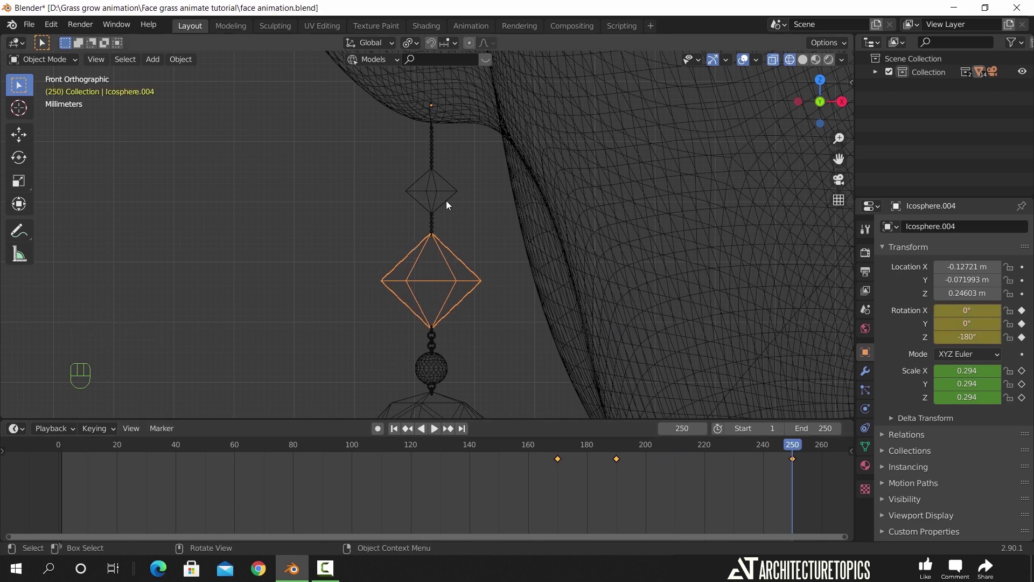
{"action": "left_click", "coordinate": [446, 200]}
{"action": "left_click", "coordinate": [964, 337]}
{"action": "key", "text": "Return"}
{"action": "key", "text": "i"}
Replay this earring's diamond spins in wireframe and again in solid shading from an angled view.
{"action": "left_click", "coordinate": [577, 477]}
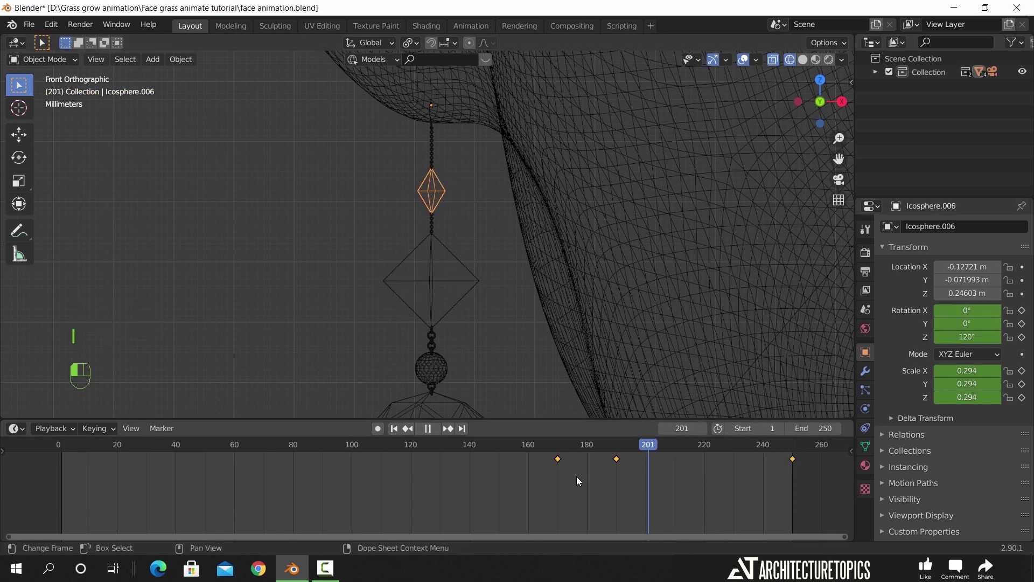
{"action": "key", "text": "space"}
{"action": "key", "text": "space"}
{"action": "key", "text": "z"}
{"action": "left_click", "coordinate": [587, 302]}
{"action": "mouse_move", "coordinate": [438, 294]}
{"action": "middle_mouse_down"}
{"action": "mouse_move", "coordinate": [455, 317]}
{"action": "mouse_move", "coordinate": [450, 171]}
{"action": "middle_mouse_up"}
{"action": "scroll", "coordinate": [458, 316], "scroll_direction": "down", "scroll_amount": 4}
{"action": "left_click", "coordinate": [378, 272]}
{"action": "key", "text": "space"}
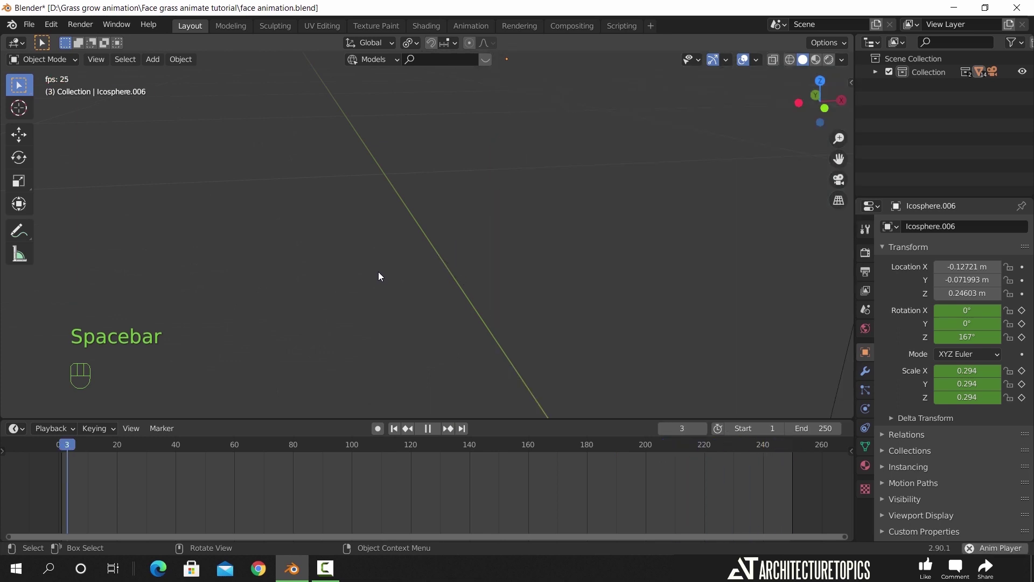
{"action": "key", "text": "space"}
{"action": "scroll", "coordinate": [454, 260], "scroll_direction": "down", "scroll_amount": 5}
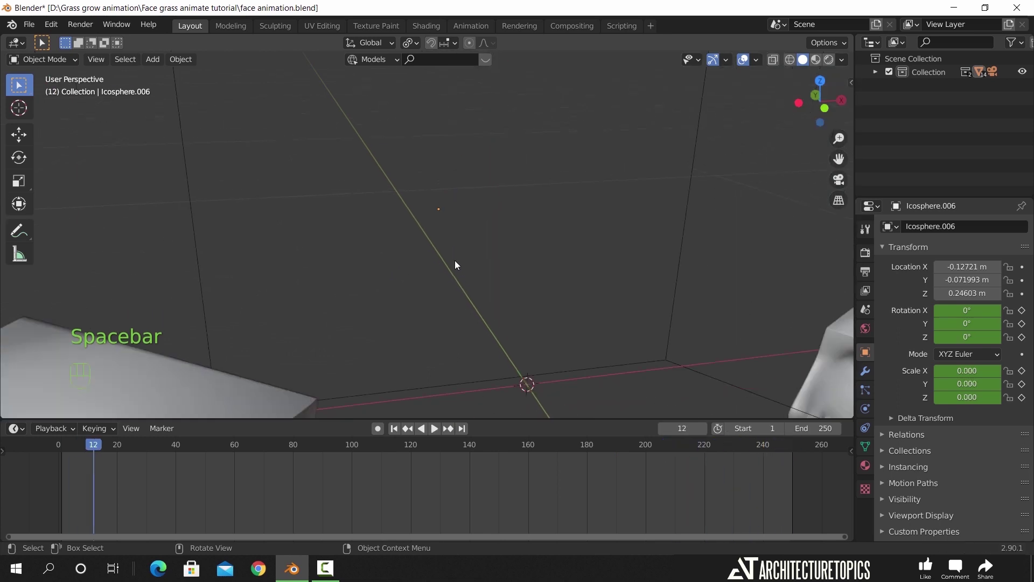
Switch to the camera view and play the whole head and earring animation in solid shading.
{"action": "key", "text": "KP_1"}
{"action": "middle_click_drag", "start_coordinate": [431, 261], "coordinate": [510, 321], "text": "shift"}
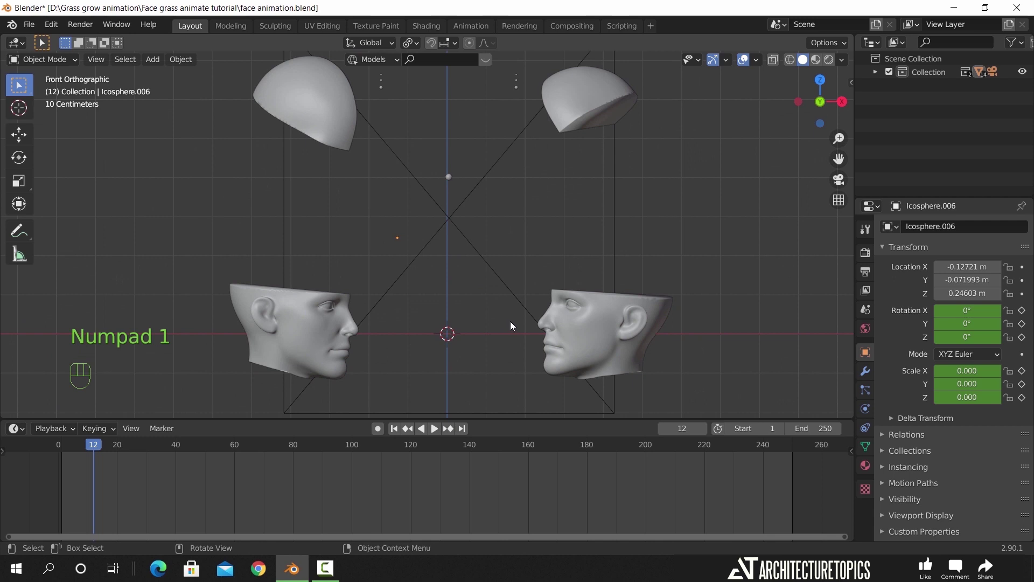
{"action": "key", "text": "KP_0"}
{"action": "key", "text": "z"}
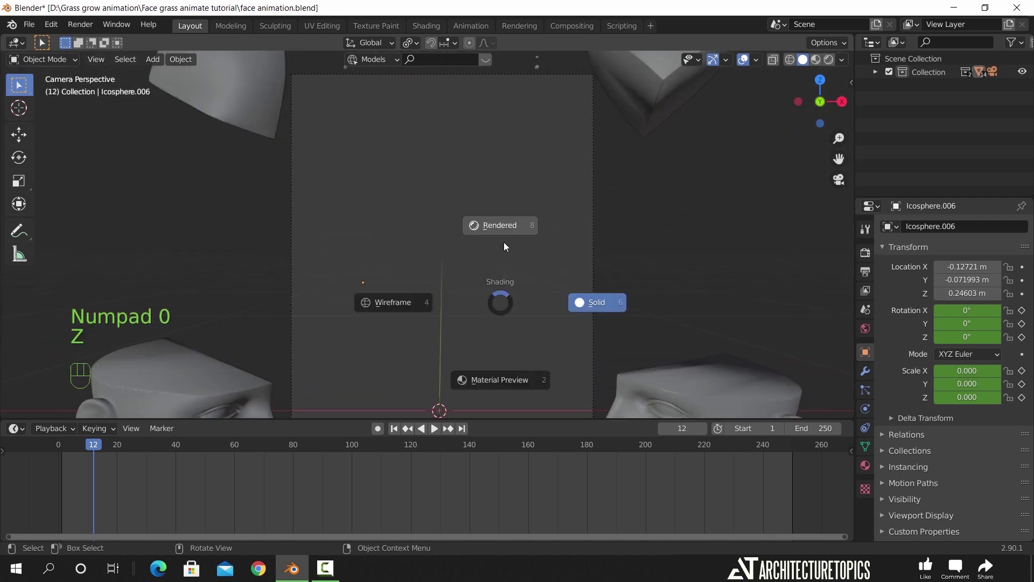
{"action": "left_click", "coordinate": [504, 238]}
{"action": "key", "text": "z"}
{"action": "left_click", "coordinate": [574, 260]}
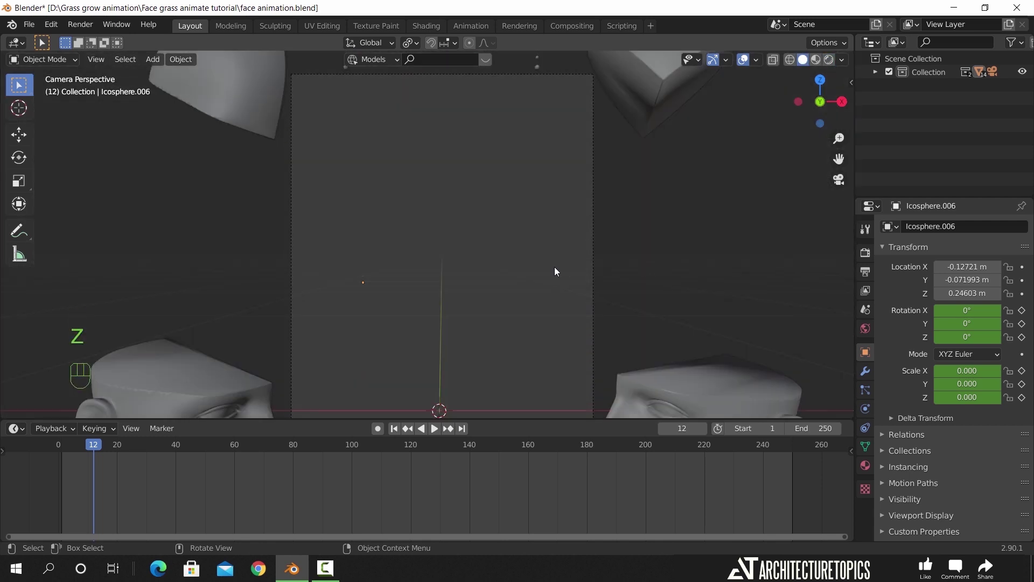
{"action": "key", "text": "space"}
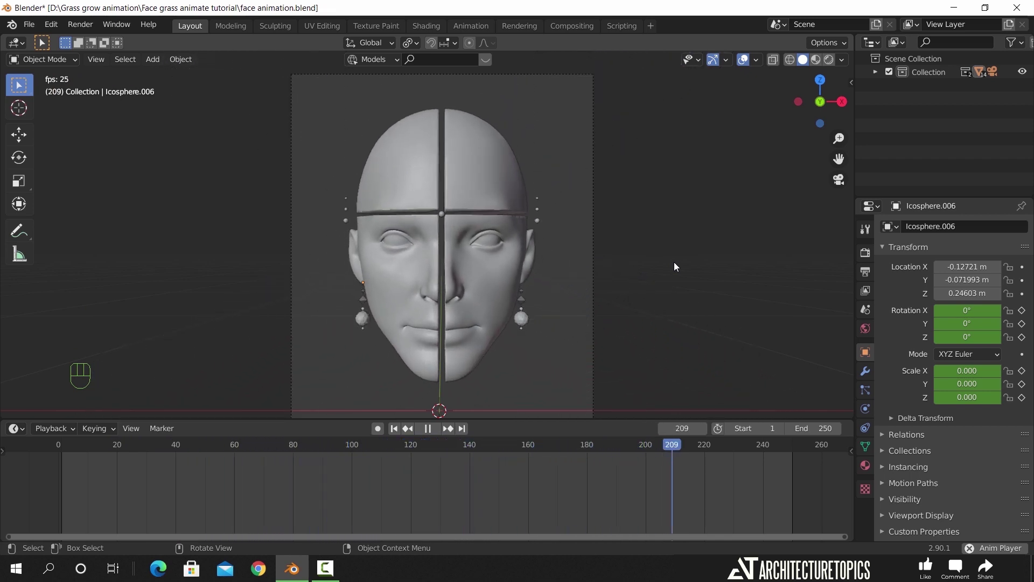
{"action": "key", "text": "space"}
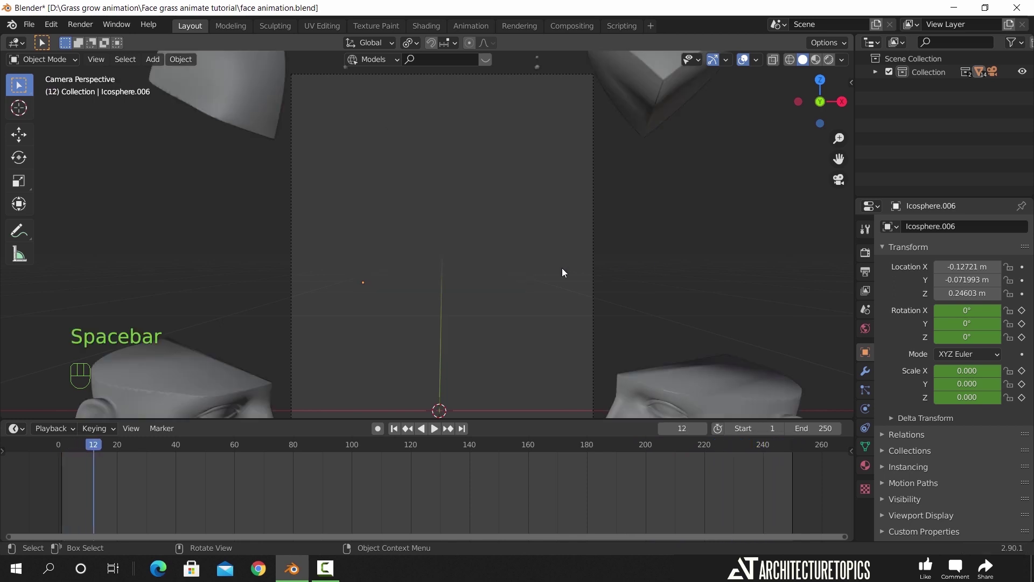
Open the World settings, switch the viewport to Rendered shading and go to the last frame, 250.
{"action": "key", "text": "z"}
{"action": "scroll", "coordinate": [577, 233], "scroll_direction": "down", "scroll_amount": 1}
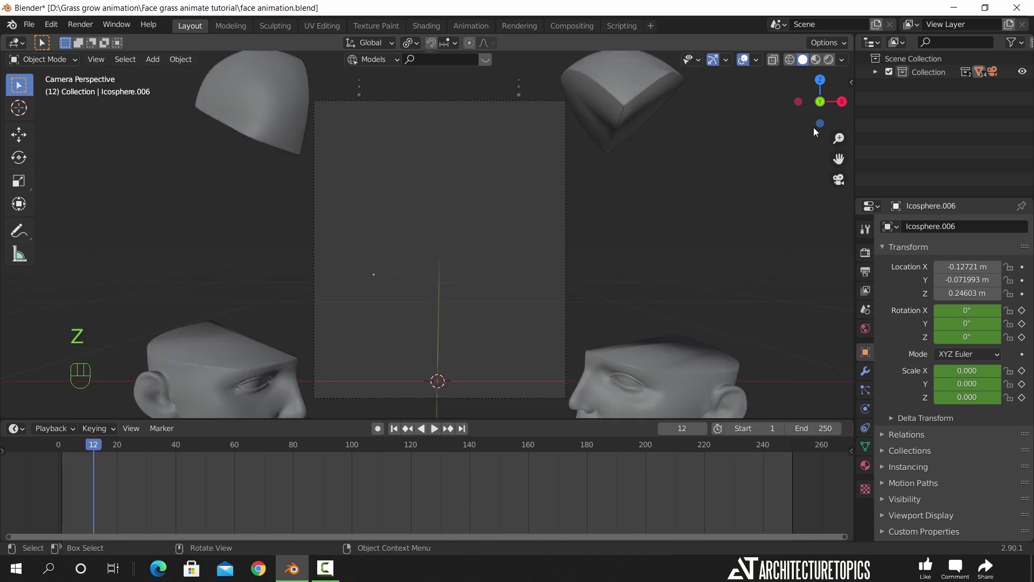
{"action": "left_click", "coordinate": [866, 329]}
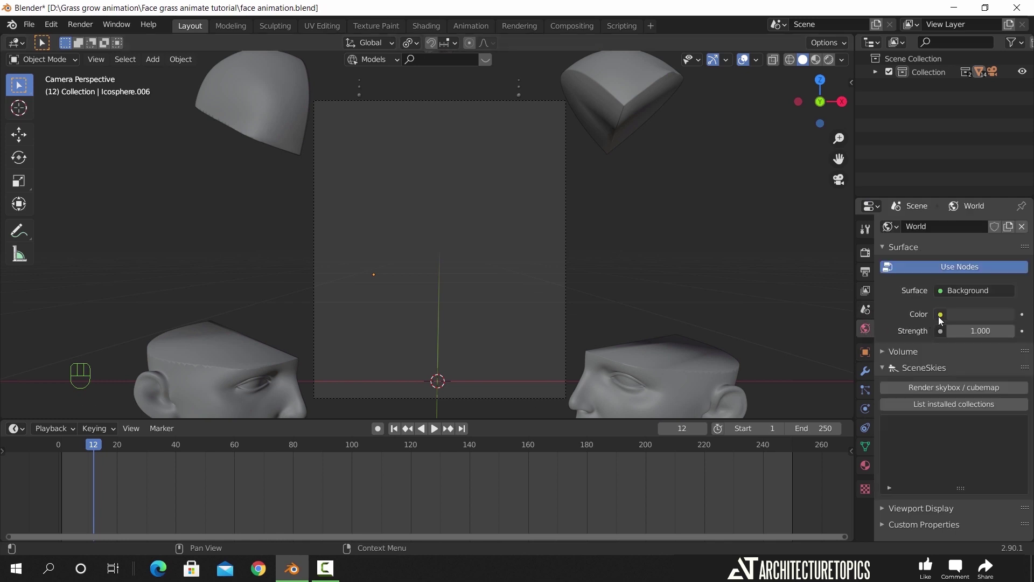
{"action": "left_click", "coordinate": [829, 59]}
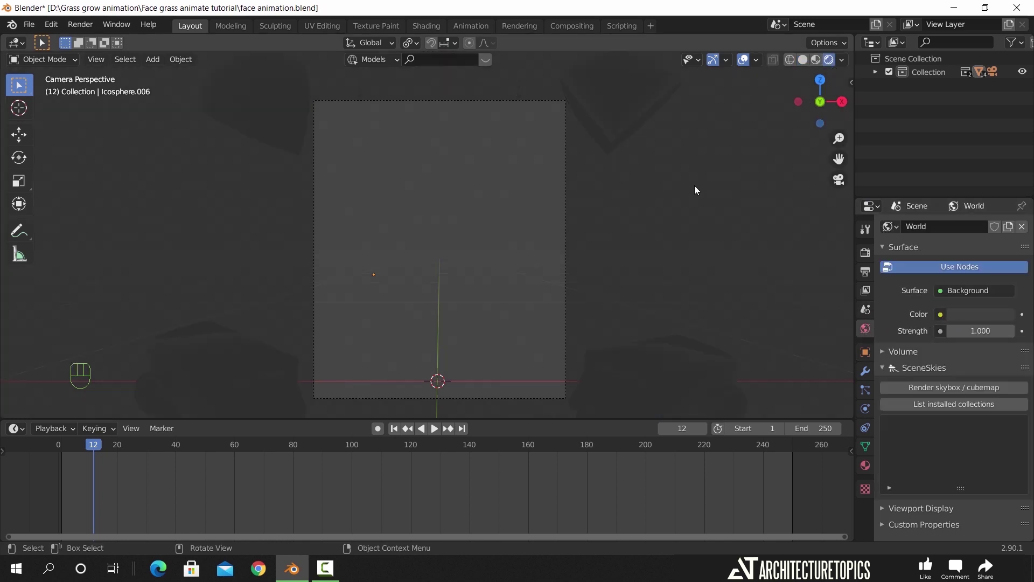
{"action": "left_click", "coordinate": [940, 314]}
{"action": "left_click", "coordinate": [463, 429]}
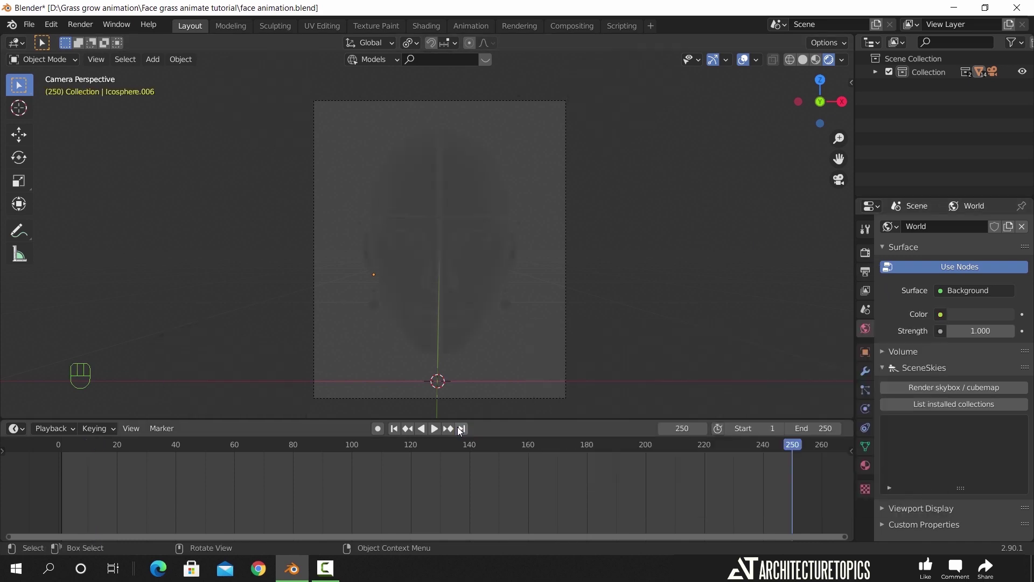
Assign an Environment Texture to the world color and load Newport_Loft_Env.hdr.
{"action": "left_click", "coordinate": [941, 314]}
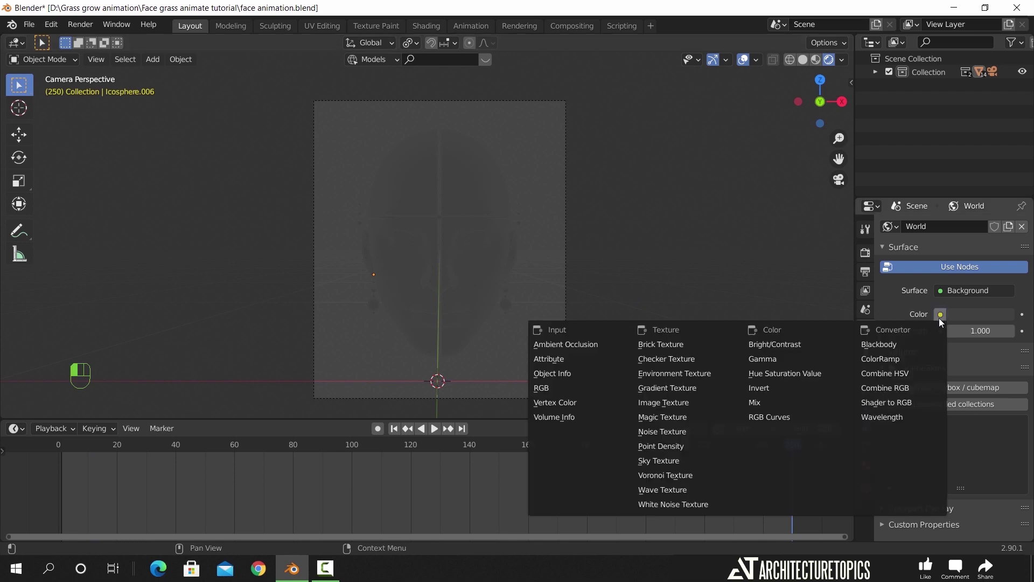
{"action": "left_click", "coordinate": [697, 372]}
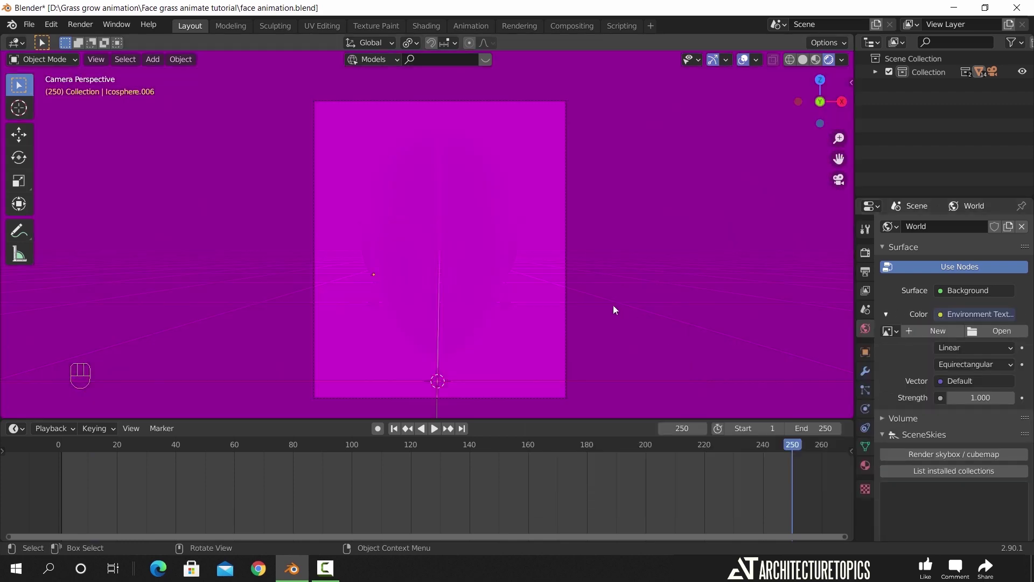
{"action": "left_click", "coordinate": [993, 330]}
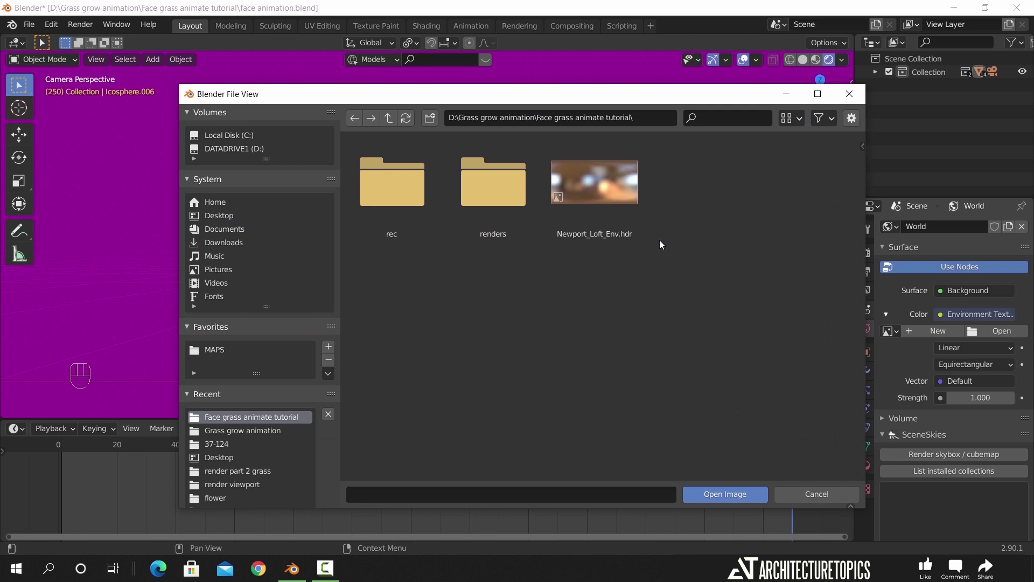
{"action": "left_click", "coordinate": [635, 224]}
{"action": "left_click", "coordinate": [725, 493]}
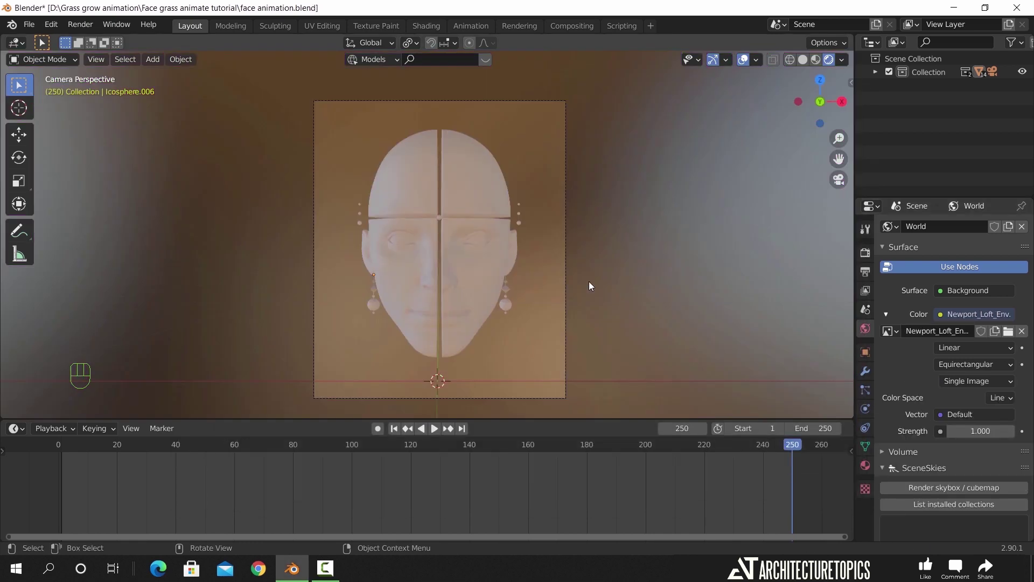
Set the world background strength to 2.
{"action": "left_click", "coordinate": [980, 429]}
{"action": "type", "text": "2"}
{"action": "key", "text": "Return"}
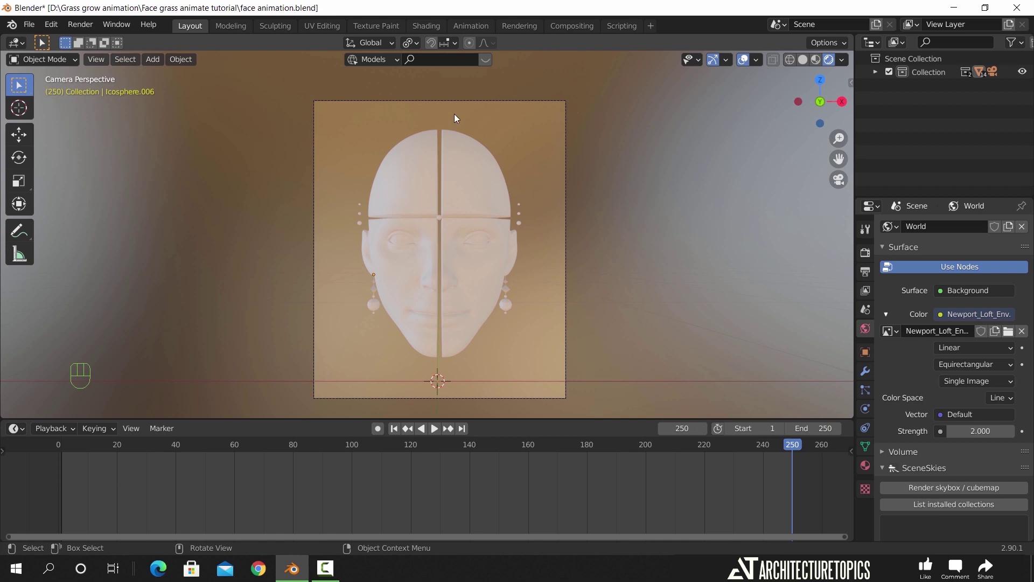
Add a plane mesh and rotate it 90° about X so it stands upright.
{"action": "key", "text": "shift+a"}
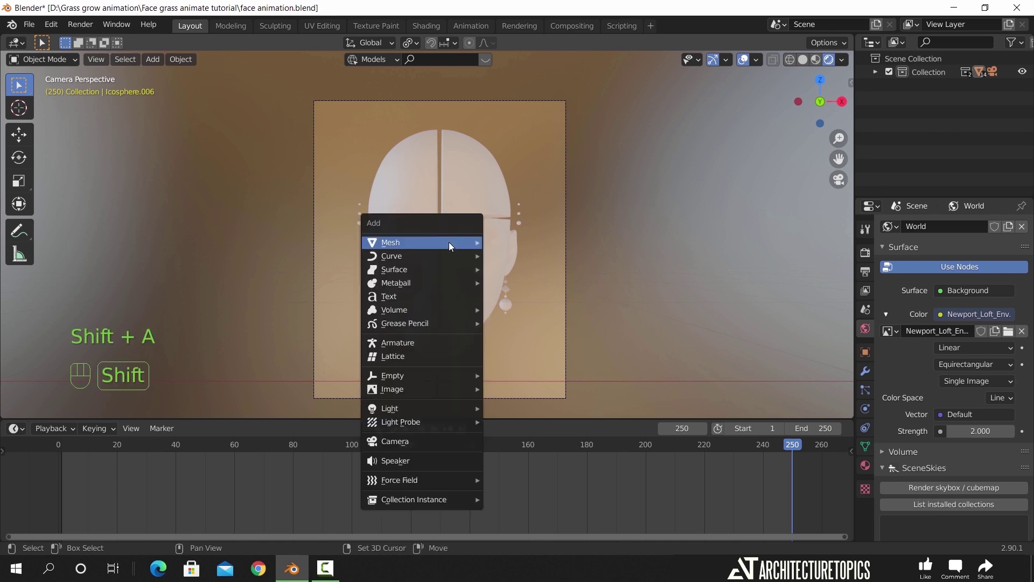
{"action": "mouse_move", "coordinate": [449, 242]}
{"action": "left_click", "coordinate": [508, 250]}
{"action": "key", "text": "r"}
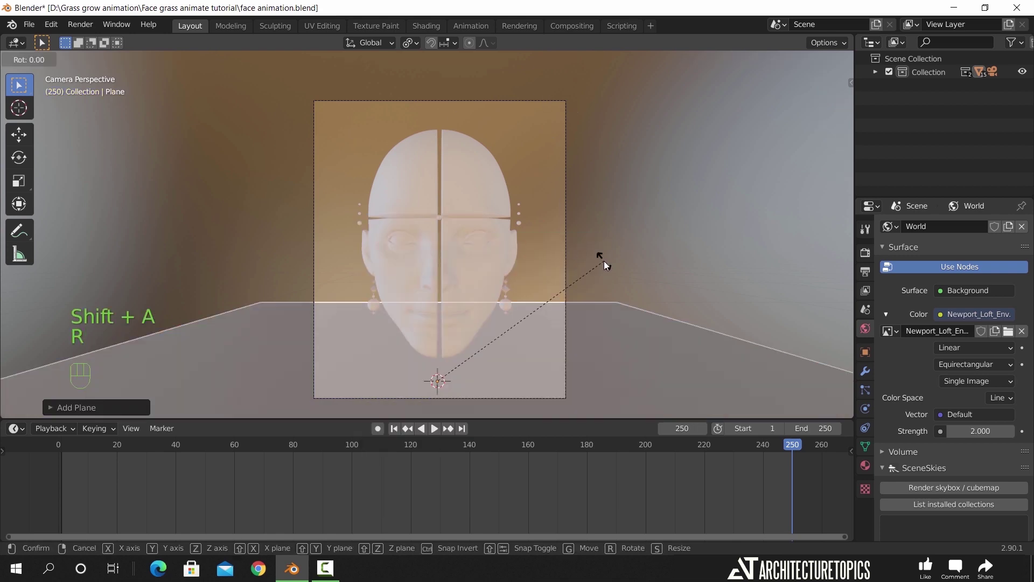
{"action": "key", "text": "x"}
{"action": "key", "text": "KP_9"}
{"action": "key", "text": "KP_0"}
{"action": "left_click", "coordinate": [593, 280]}
Scale the upright plane down and move it up along Z around the camera frame.
{"action": "scroll", "coordinate": [593, 279], "scroll_direction": "down", "scroll_amount": 4}
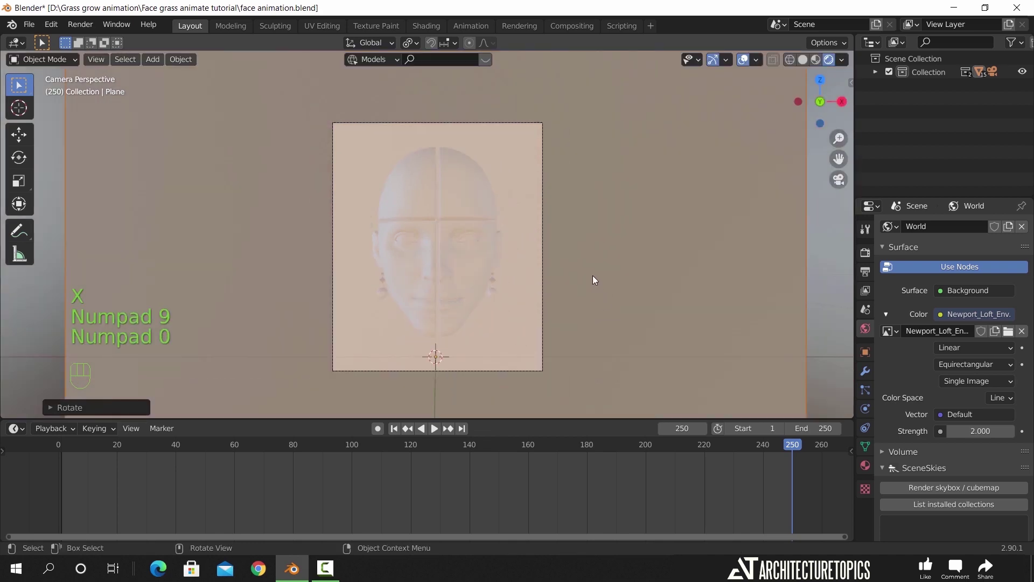
{"action": "key", "text": "s"}
{"action": "left_click", "coordinate": [588, 319]}
{"action": "key", "text": "g"}
{"action": "key", "text": "z"}
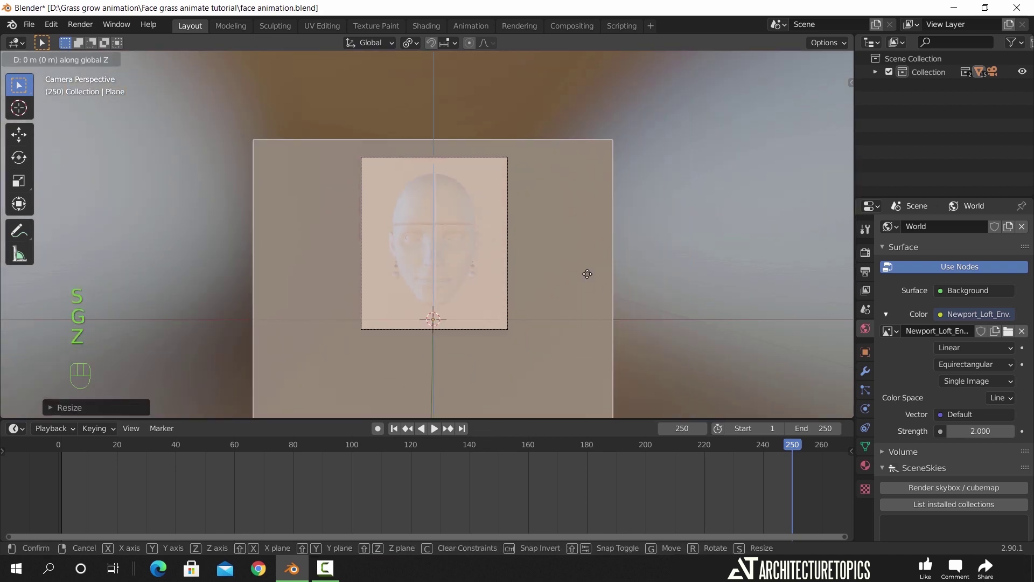
{"action": "left_click", "coordinate": [581, 234]}
Move the upright plane back along Y behind the head and adjust it along X in the camera view.
{"action": "middle_click_drag", "start_coordinate": [584, 255], "coordinate": [503, 300]}
{"action": "scroll", "coordinate": [505, 301], "scroll_direction": "down", "scroll_amount": 4}
{"action": "key", "text": "g"}
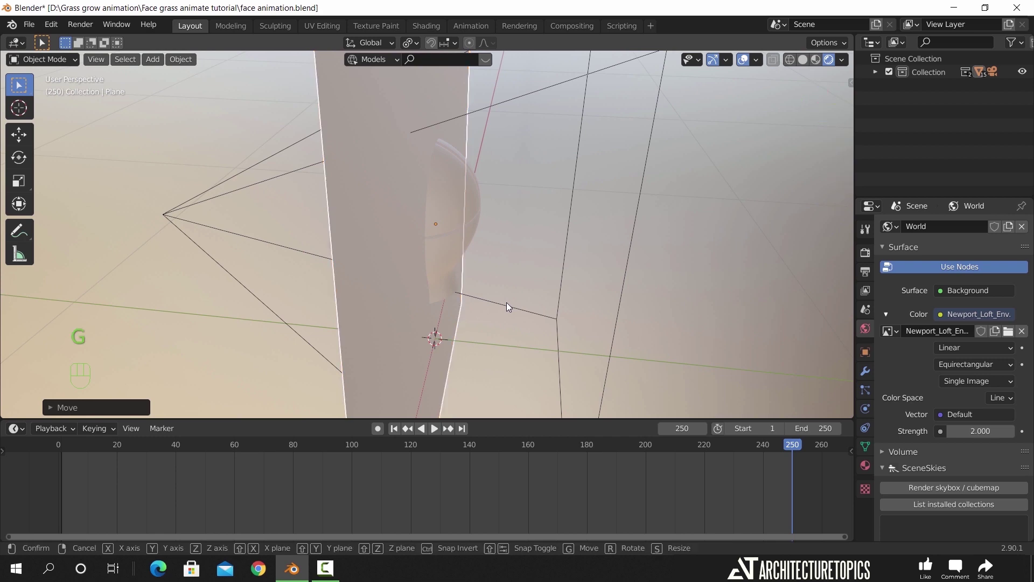
{"action": "key", "text": "y"}
{"action": "left_click", "coordinate": [665, 314]}
{"action": "key", "text": "KP_0"}
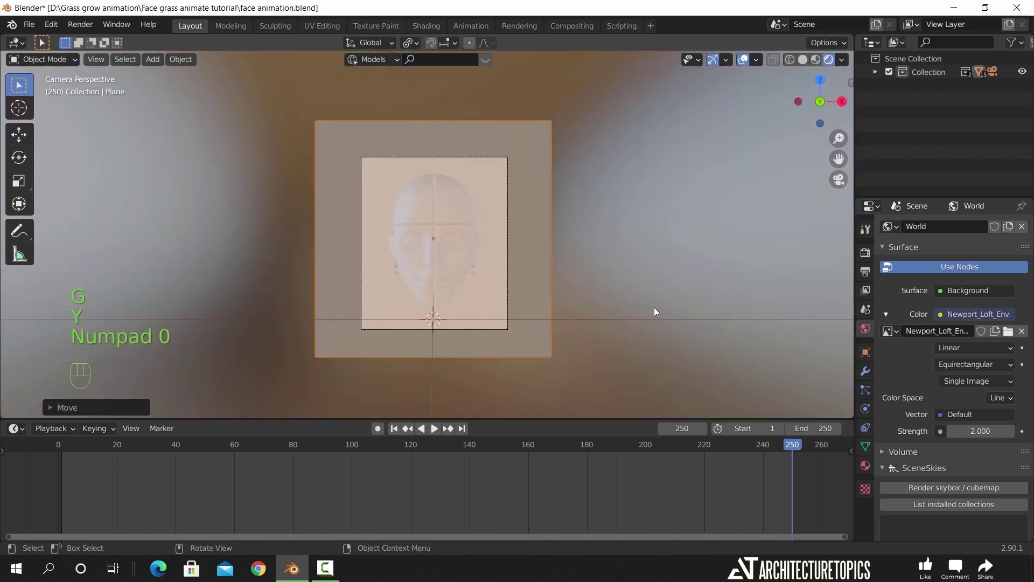
{"action": "key", "text": "g"}
{"action": "key", "text": "x"}
{"action": "left_click", "coordinate": [531, 294]}
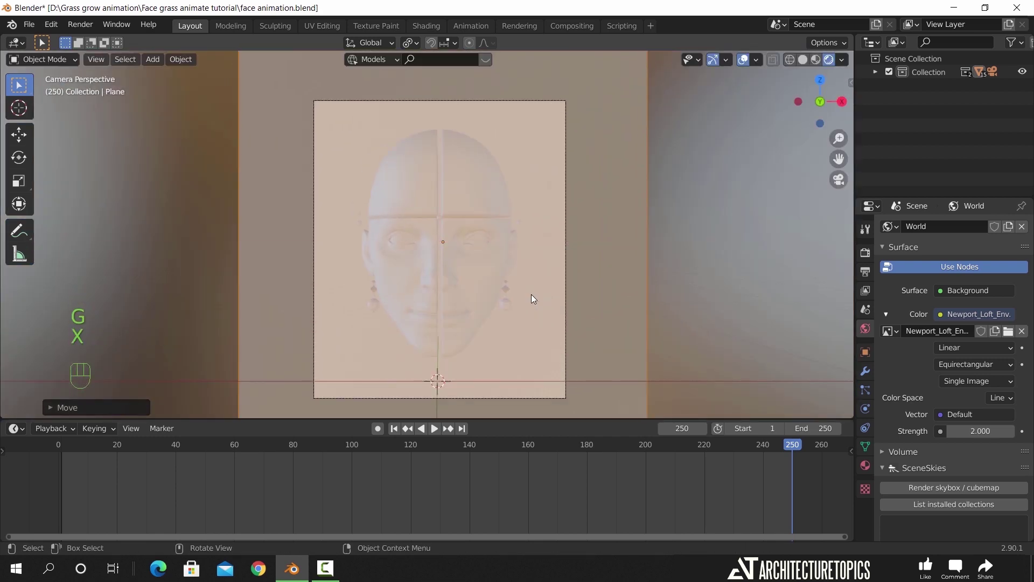
{"action": "scroll", "coordinate": [668, 315], "scroll_direction": "down", "scroll_amount": 1}
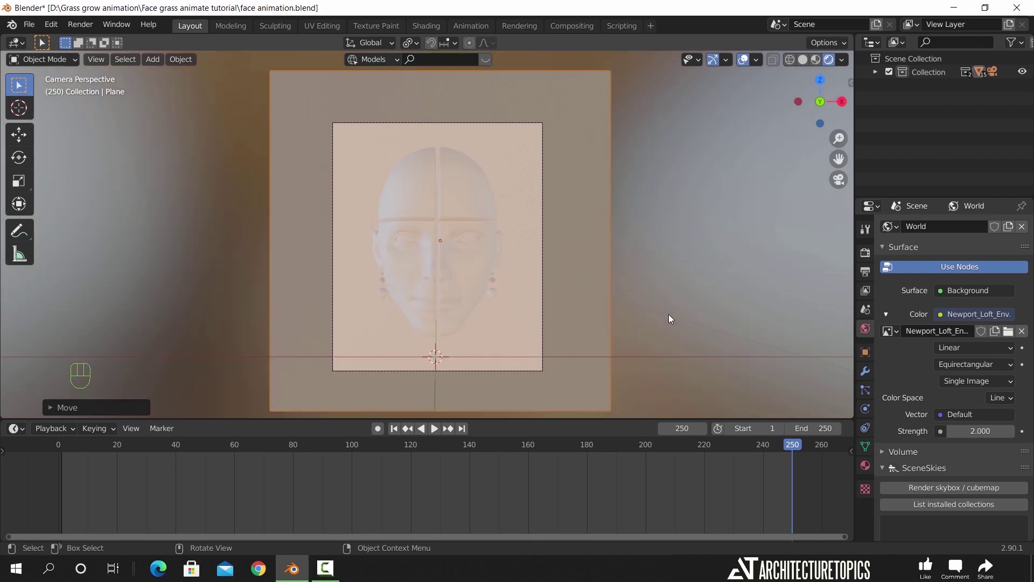
Create a new material for the backdrop plane and set its base color to light blue.
{"action": "left_click", "coordinate": [865, 466]}
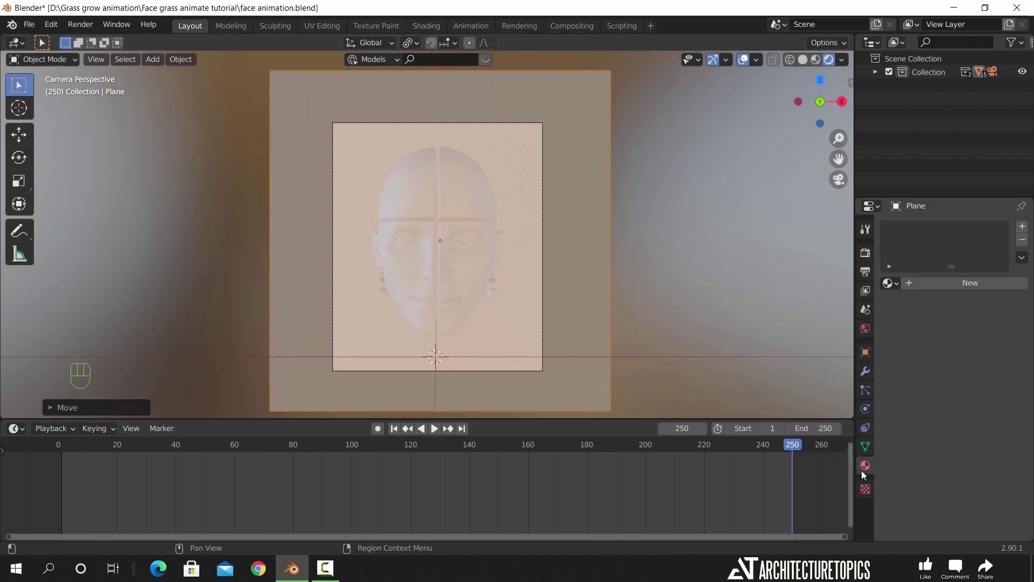
{"action": "left_click", "coordinate": [932, 287]}
{"action": "left_click", "coordinate": [967, 421]}
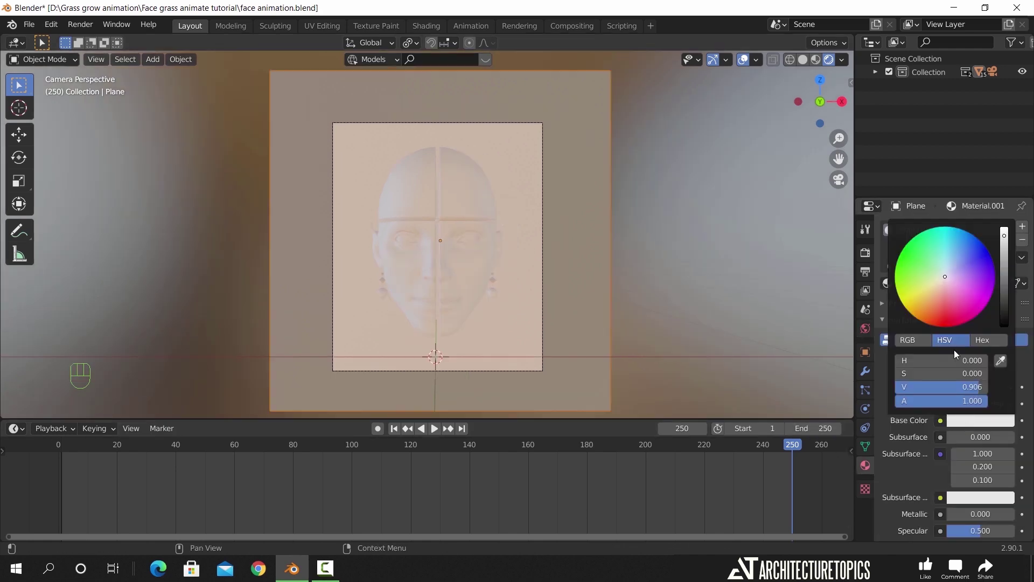
{"action": "left_click", "coordinate": [949, 264]}
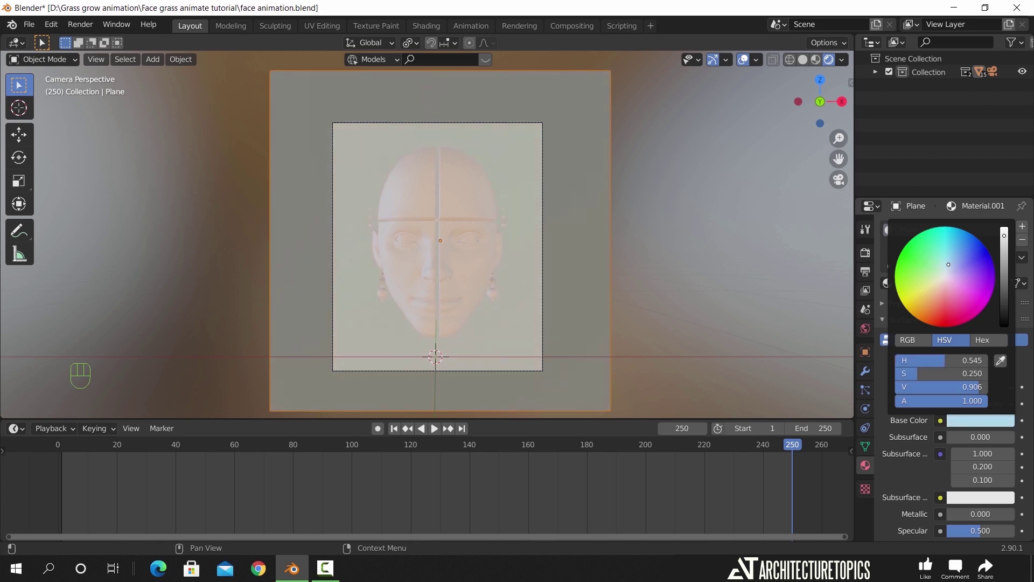
{"action": "left_click", "coordinate": [950, 260]}
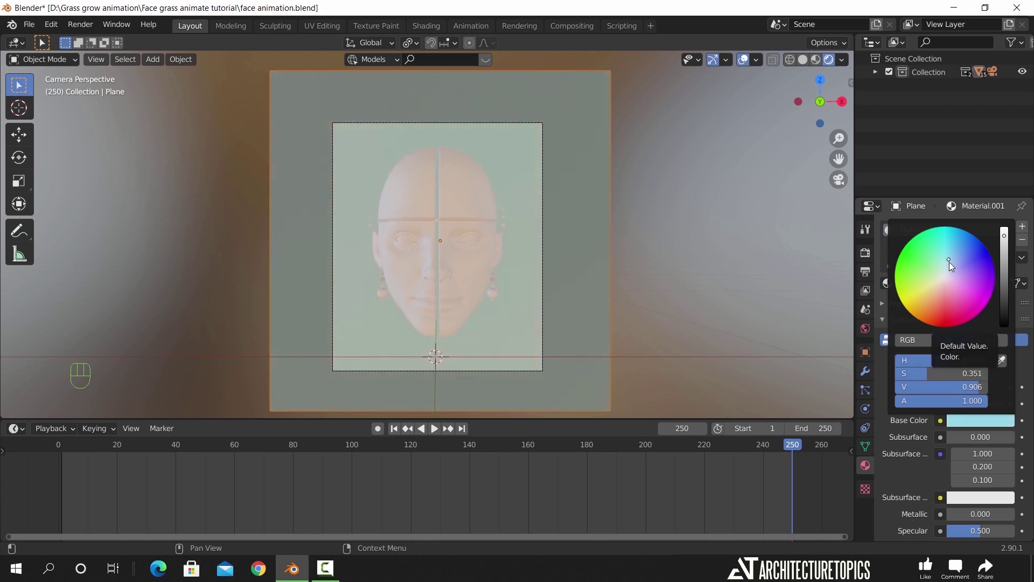
{"action": "left_click", "coordinate": [986, 339]}
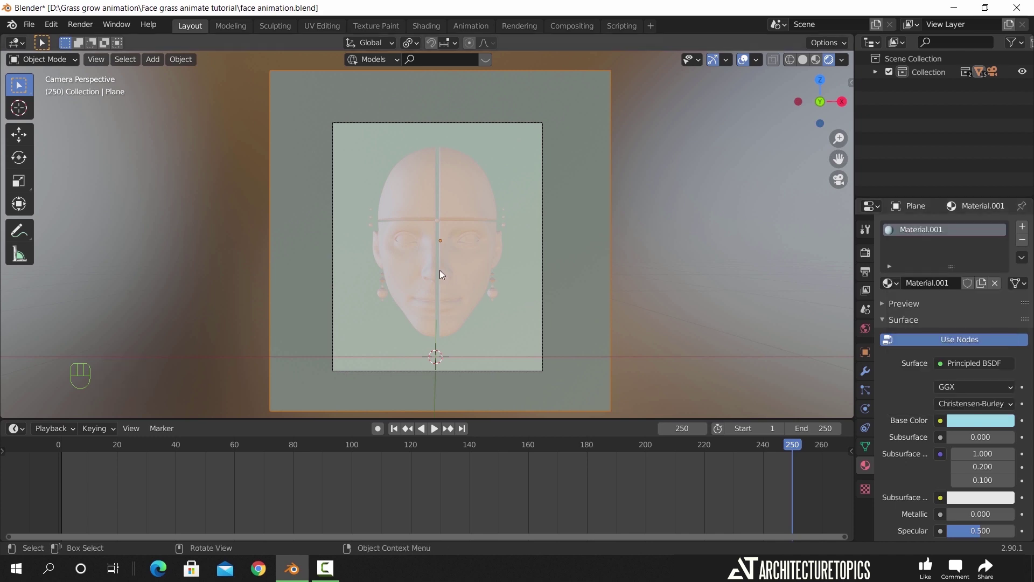
Add an area light and rotate it -90° about the global Y axis.
{"action": "key", "text": "shift+a"}
{"action": "mouse_move", "coordinate": [435, 438]}
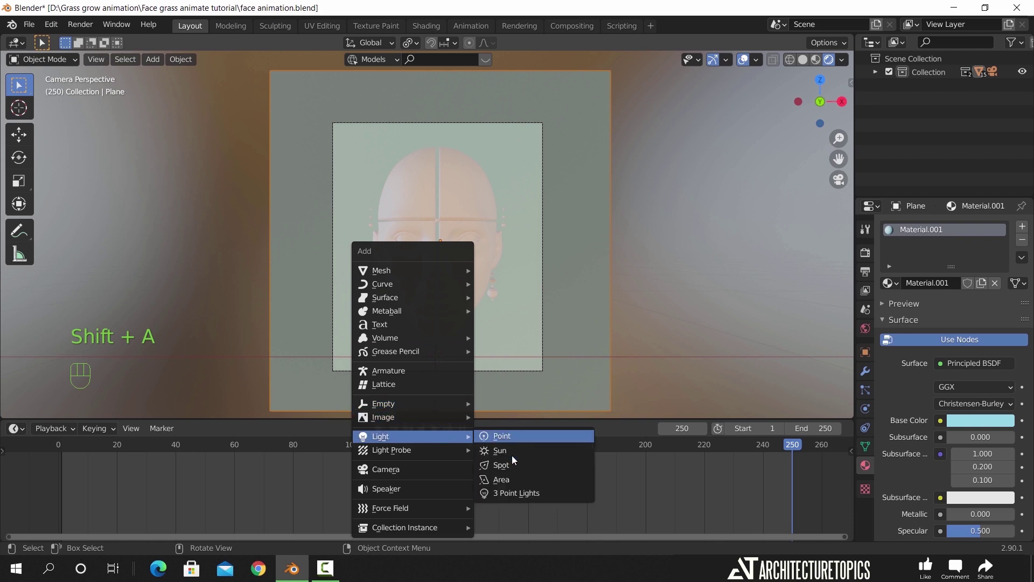
{"action": "left_click", "coordinate": [509, 479]}
{"action": "key", "text": "r"}
{"action": "key", "text": "x"}
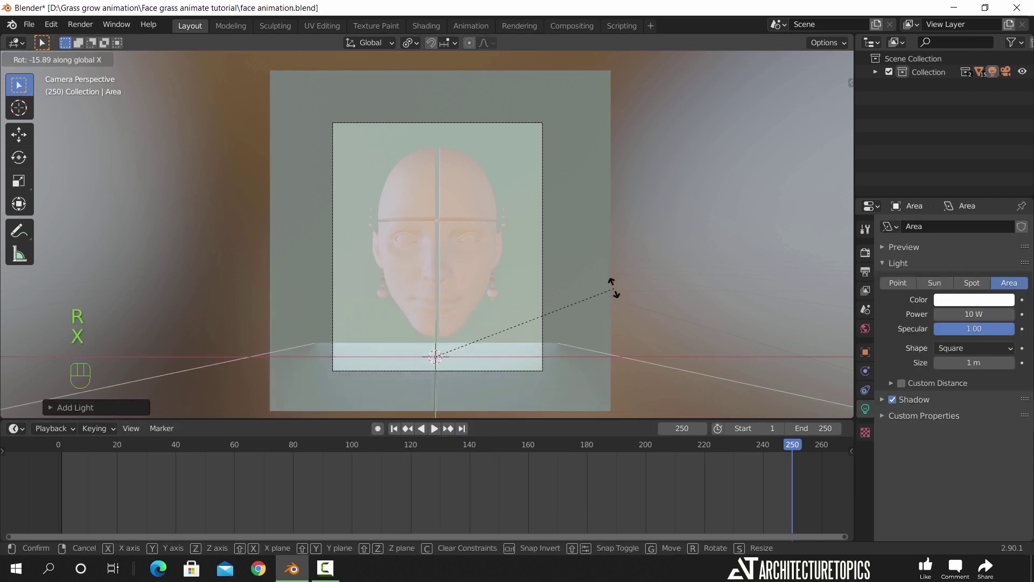
{"action": "key", "text": "y"}
{"action": "key", "text": "KP_9"}
{"action": "key", "text": "KP_0"}
{"action": "key", "text": "KP_Subtract"}
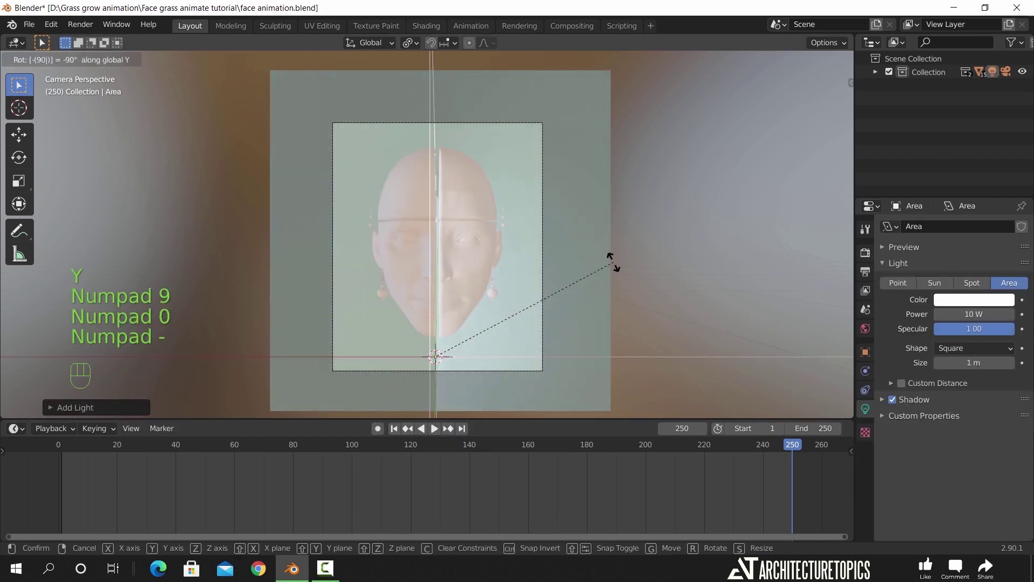
{"action": "left_click", "coordinate": [656, 302]}
Move the area light along X to the left side of the head and raise it along Z above face level.
{"action": "key", "text": "g"}
{"action": "key", "text": "x"}
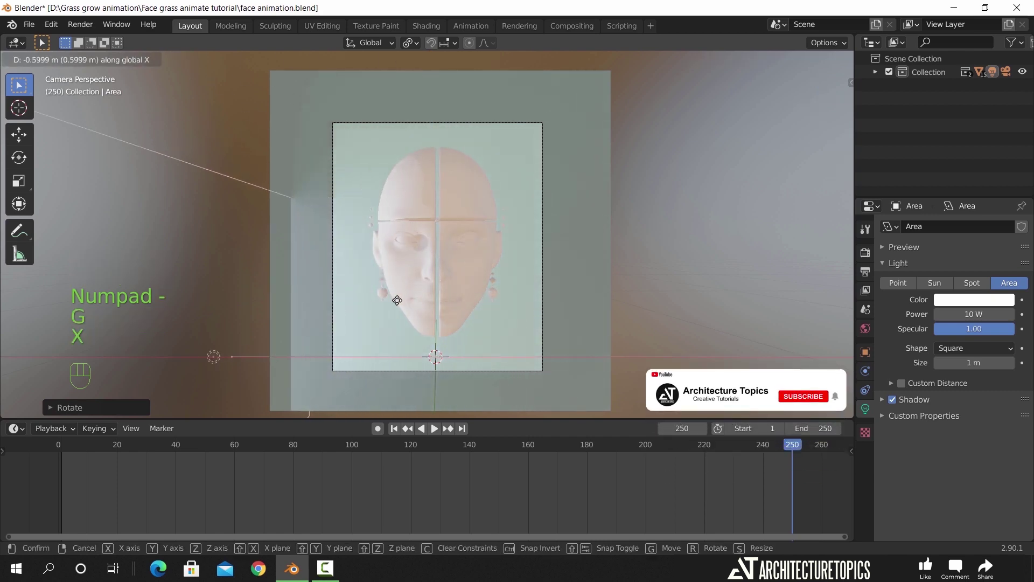
{"action": "left_click", "coordinate": [414, 301]}
{"action": "key", "text": "g"}
{"action": "key", "text": "z"}
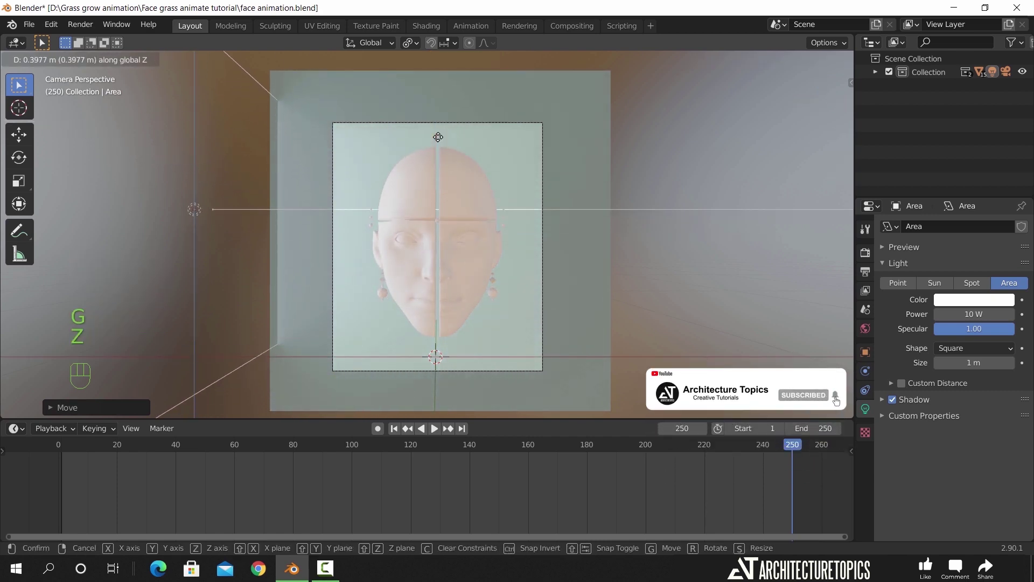
{"action": "left_click", "coordinate": [434, 111]}
Tilt the area light about 14° around Y to point down at the head, and move it along Y in front of the face.
{"action": "key", "text": "r"}
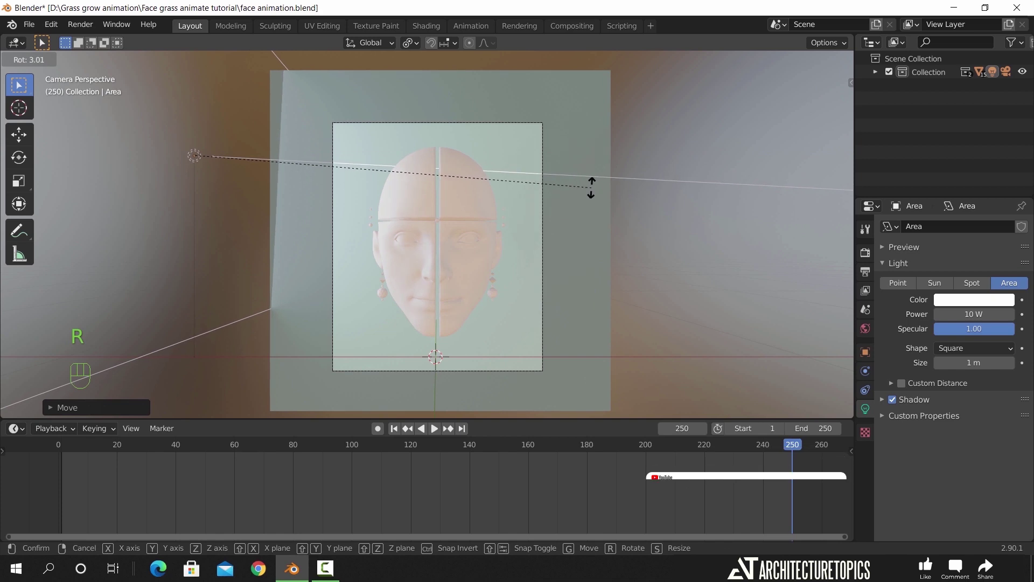
{"action": "key", "text": "x"}
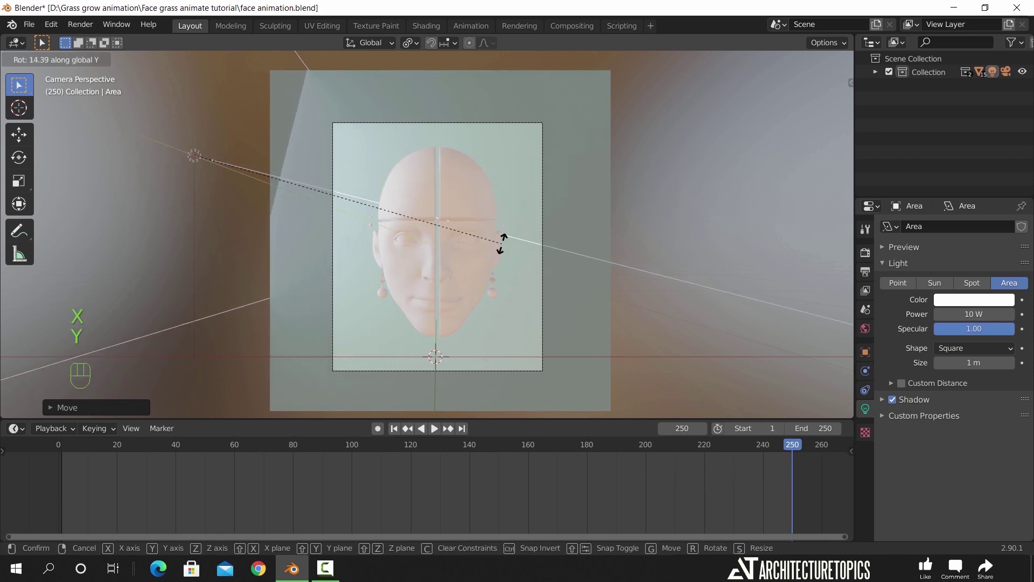
{"action": "left_click", "coordinate": [501, 240]}
{"action": "scroll", "coordinate": [525, 249], "scroll_direction": "down", "scroll_amount": 1}
{"action": "scroll", "coordinate": [632, 254], "scroll_direction": "down", "scroll_amount": 1}
{"action": "middle_click_drag", "start_coordinate": [632, 255], "coordinate": [704, 291]}
{"action": "key", "text": "g"}
{"action": "key", "text": "y"}
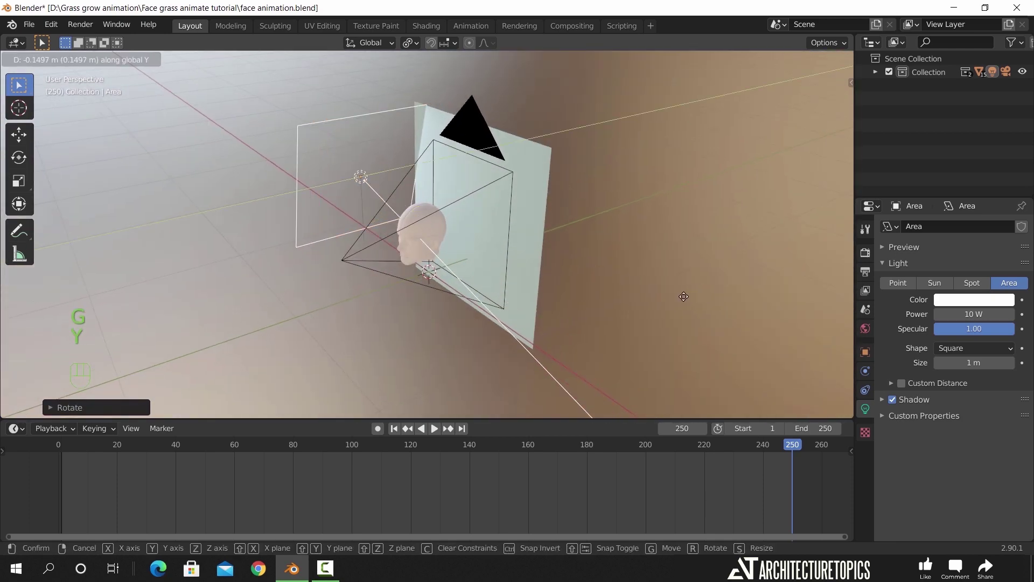
{"action": "left_click", "coordinate": [516, 306]}
In the front view, select the upper right head piece and search BlenderKit materials for "metal scratched".
{"action": "middle_click_drag", "start_coordinate": [515, 306], "coordinate": [586, 306]}
{"action": "scroll", "coordinate": [586, 307], "scroll_direction": "up", "scroll_amount": 3}
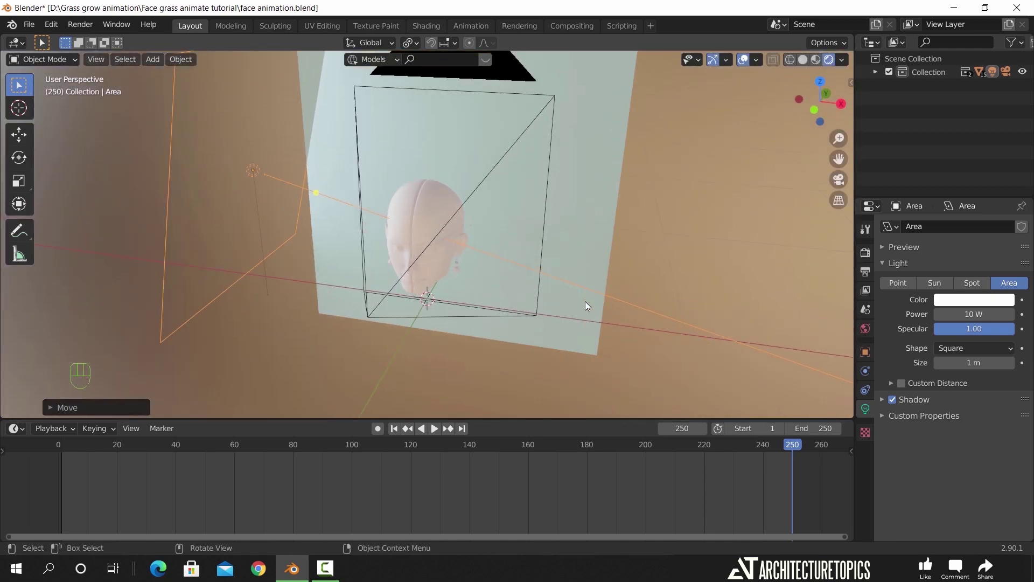
{"action": "key", "text": "KP_1"}
{"action": "scroll", "coordinate": [518, 270], "scroll_direction": "up", "scroll_amount": 3}
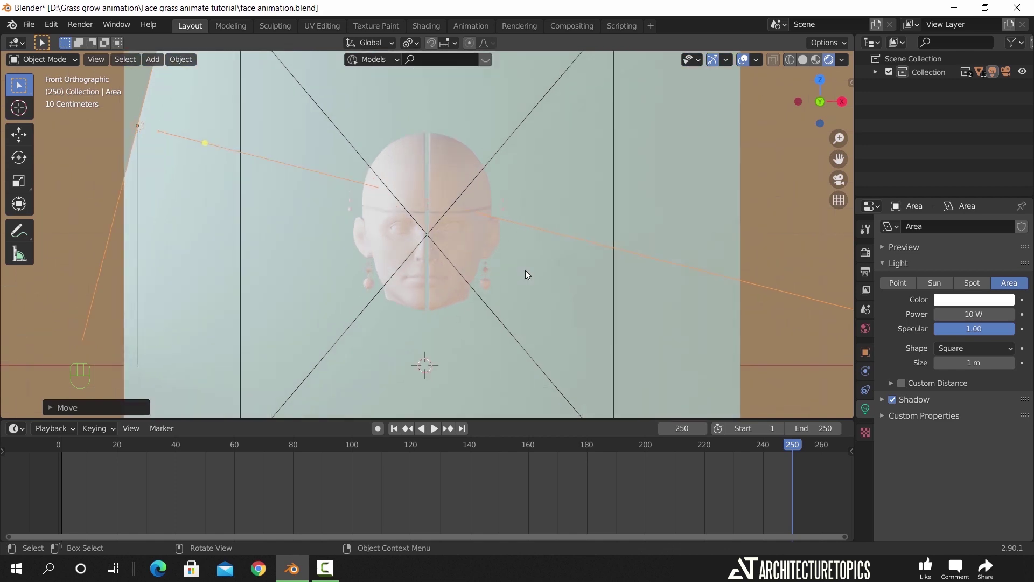
{"action": "scroll", "coordinate": [525, 270], "scroll_direction": "up", "scroll_amount": 3}
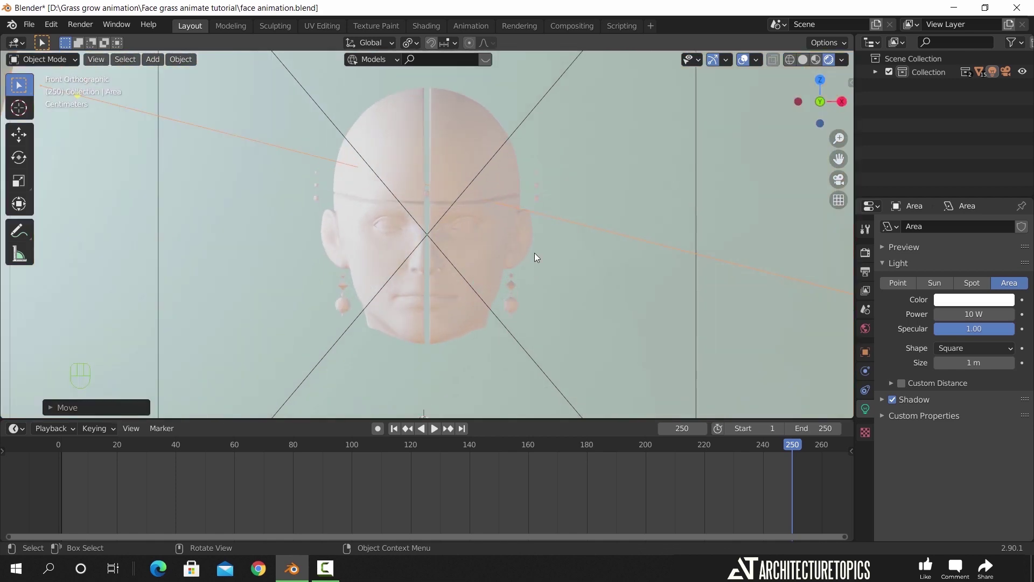
{"action": "middle_click_drag", "start_coordinate": [535, 216], "coordinate": [540, 230], "text": "shift"}
{"action": "left_click", "coordinate": [467, 169]}
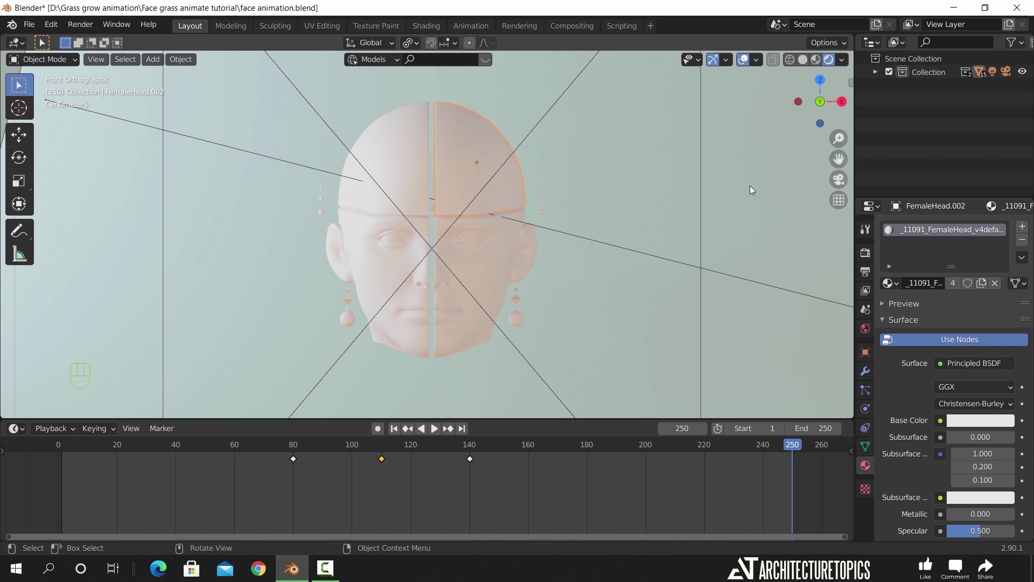
{"action": "key", "text": "n"}
{"action": "left_click", "coordinate": [847, 207]}
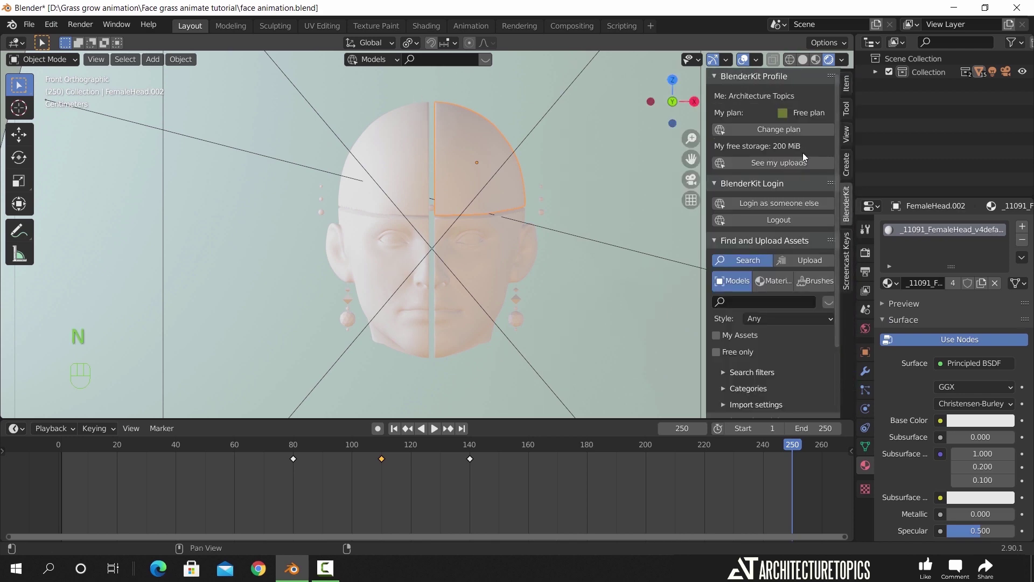
{"action": "left_click", "coordinate": [770, 282]}
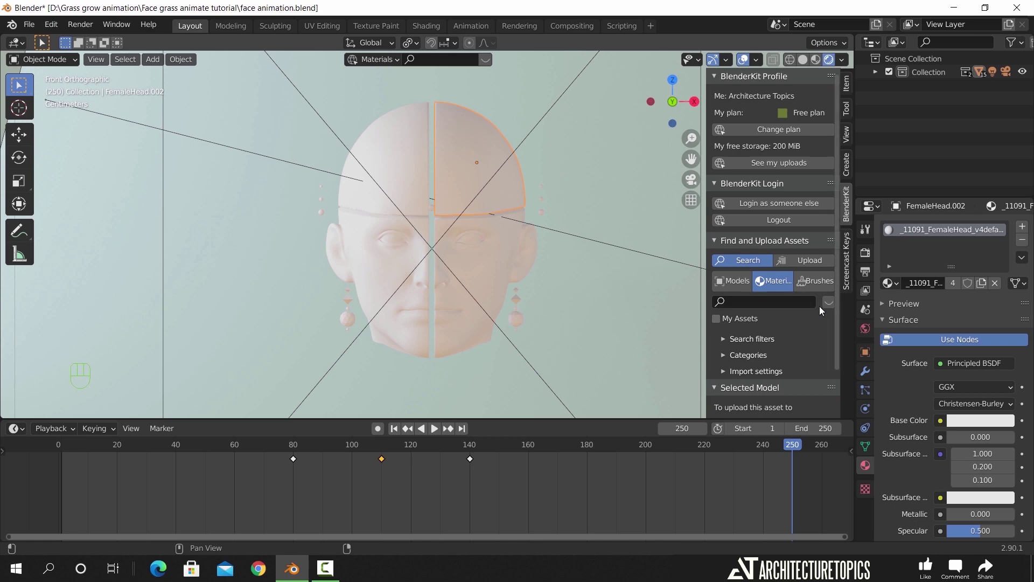
{"action": "left_click", "coordinate": [786, 301]}
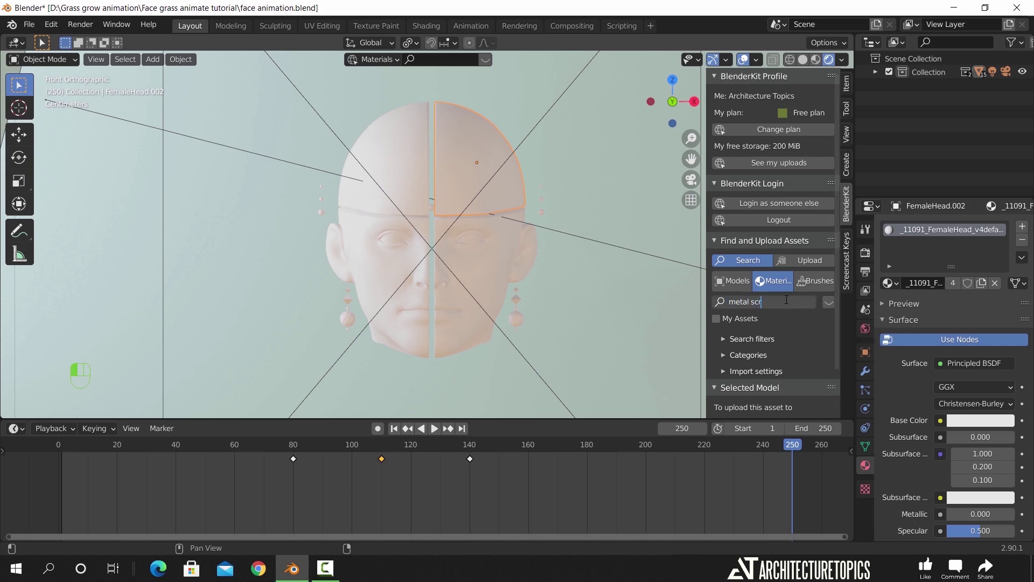
{"action": "key", "text": "Return"}
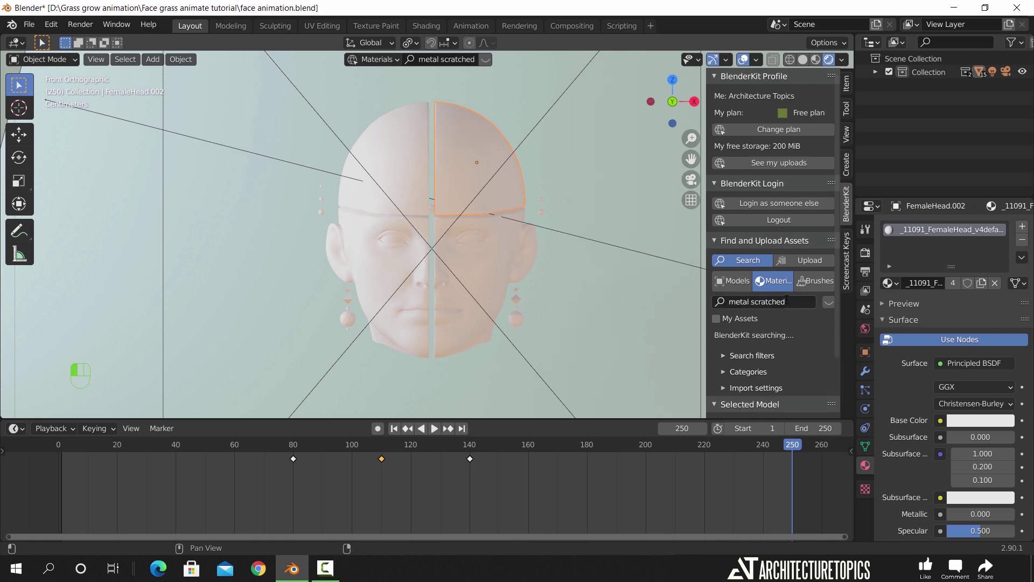
Apply the first Metal scratched material from the search results to the upper left head piece.
{"action": "mouse_move", "coordinate": [101, 124]}
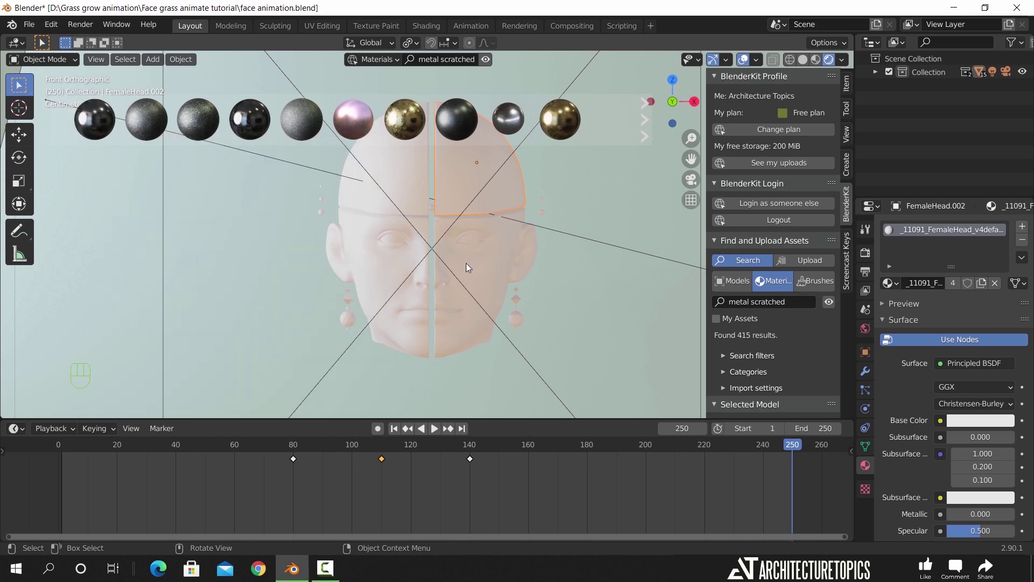
{"action": "left_click", "coordinate": [467, 263]}
{"action": "left_click", "coordinate": [408, 187]}
{"action": "left_click_drag", "start_coordinate": [94, 118], "coordinate": [387, 175]}
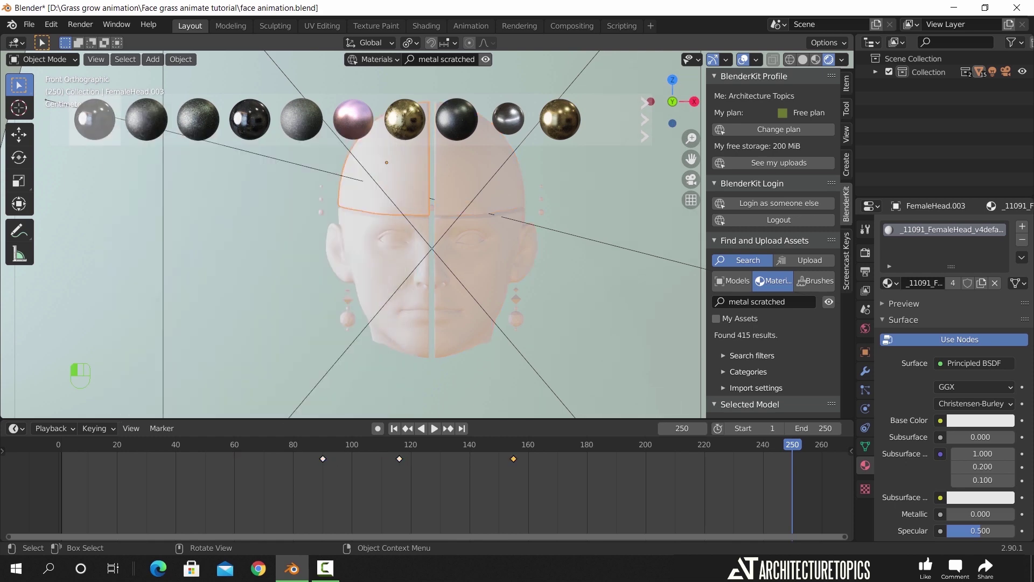
{"action": "scroll", "coordinate": [459, 218], "scroll_direction": "up", "scroll_amount": 6}
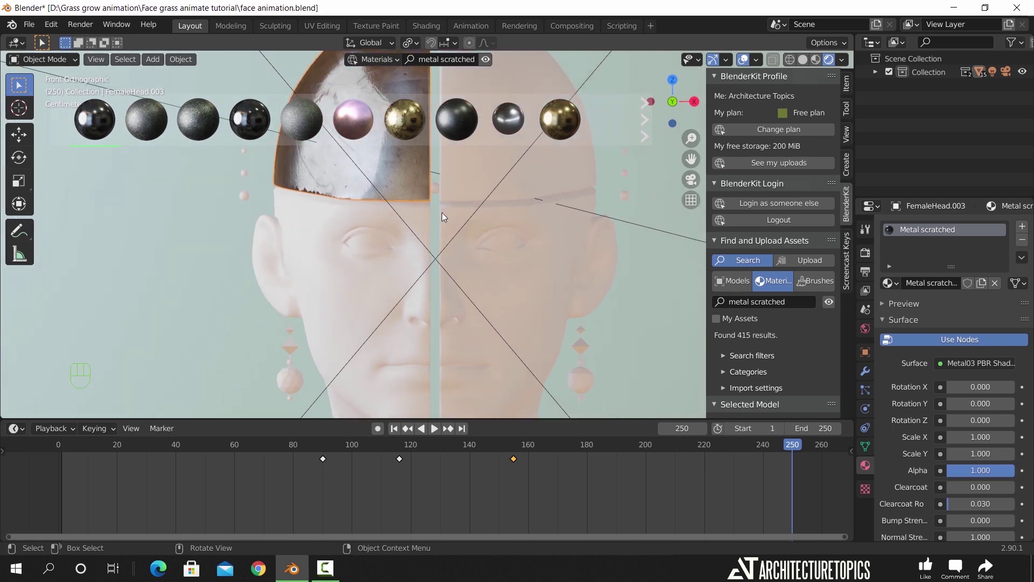
{"action": "scroll", "coordinate": [415, 293], "scroll_direction": "down", "scroll_amount": 4}
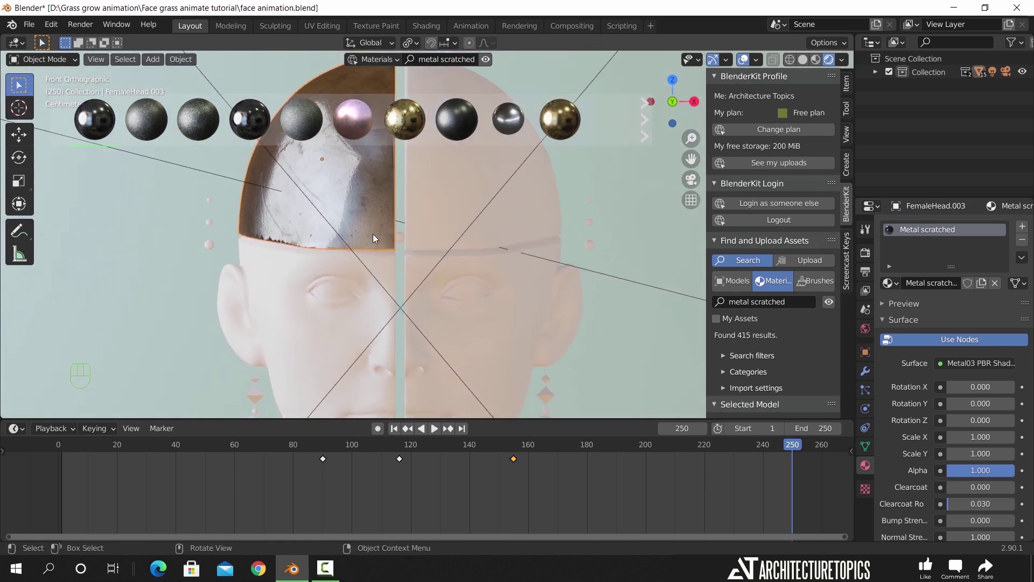
Link the Metal scratched material from the upper left head piece to the lower right face piece.
{"action": "left_click", "coordinate": [363, 219]}
{"action": "left_click", "coordinate": [456, 305]}
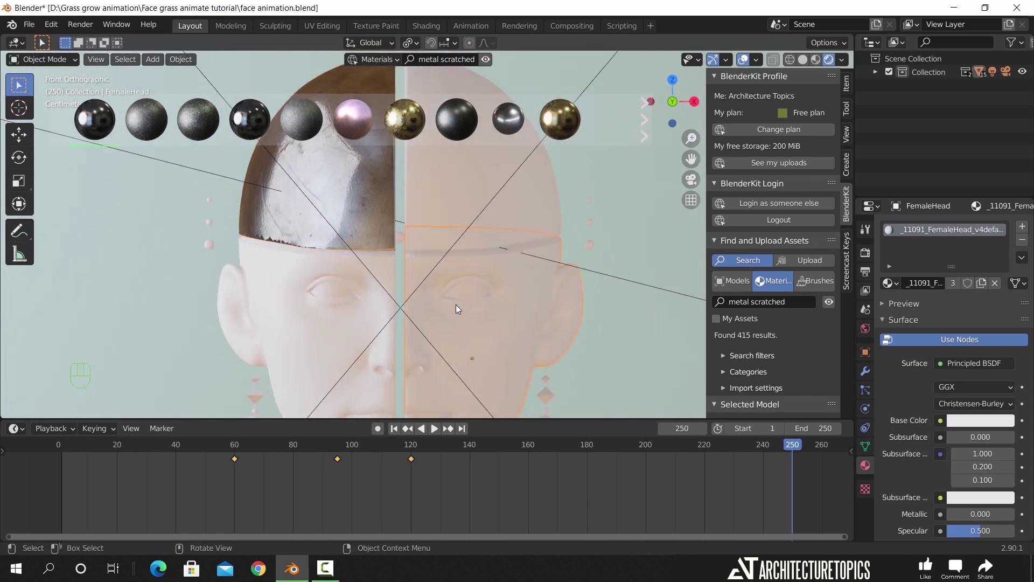
{"action": "left_click", "coordinate": [367, 218], "text": "shift"}
{"action": "key", "text": "ctrl+l"}
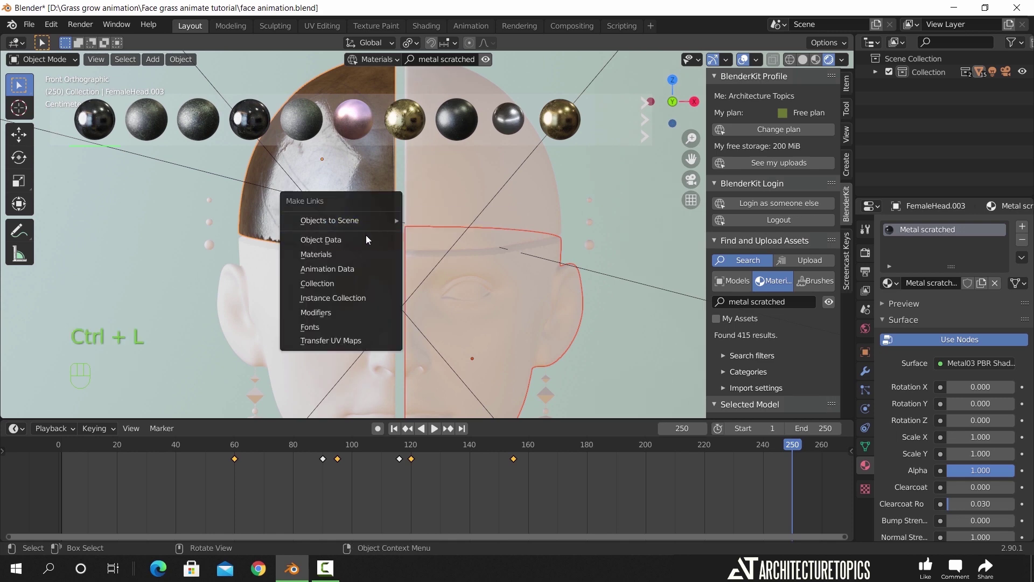
{"action": "left_click", "coordinate": [361, 252]}
{"action": "scroll", "coordinate": [521, 293], "scroll_direction": "down", "scroll_amount": 2}
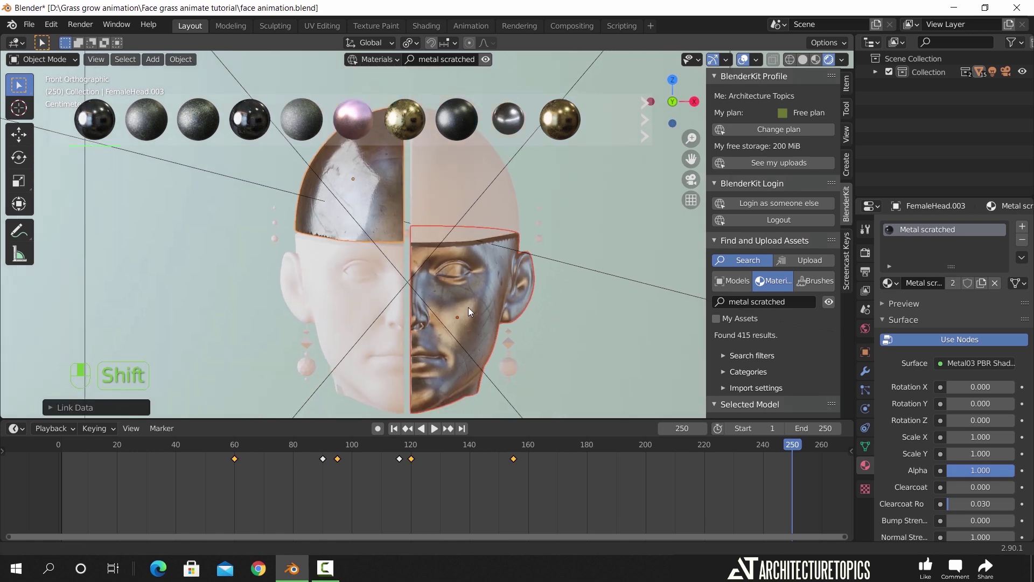
{"action": "middle_click_drag", "start_coordinate": [473, 367], "coordinate": [487, 343], "text": "shift"}
{"action": "scroll", "coordinate": [487, 323], "scroll_direction": "up", "scroll_amount": 4}
{"action": "middle_click_drag", "start_coordinate": [488, 243], "coordinate": [500, 324], "text": "shift"}
{"action": "scroll", "coordinate": [470, 283], "scroll_direction": "down", "scroll_amount": 3}
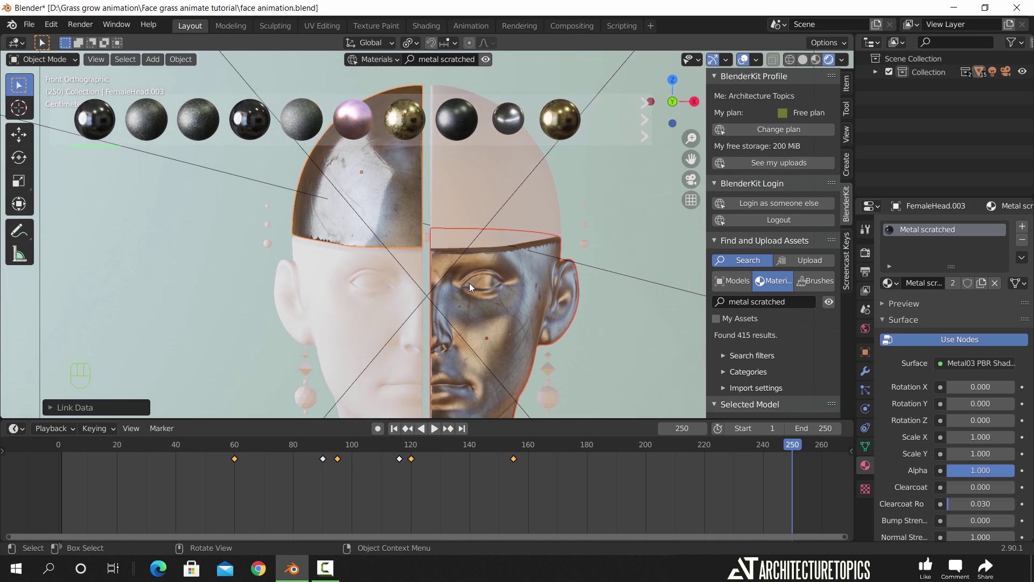
Unwrap all faces of the two Metal scratched head pieces with Smart UV Project, keeping the default settings.
{"action": "key", "text": "Tab"}
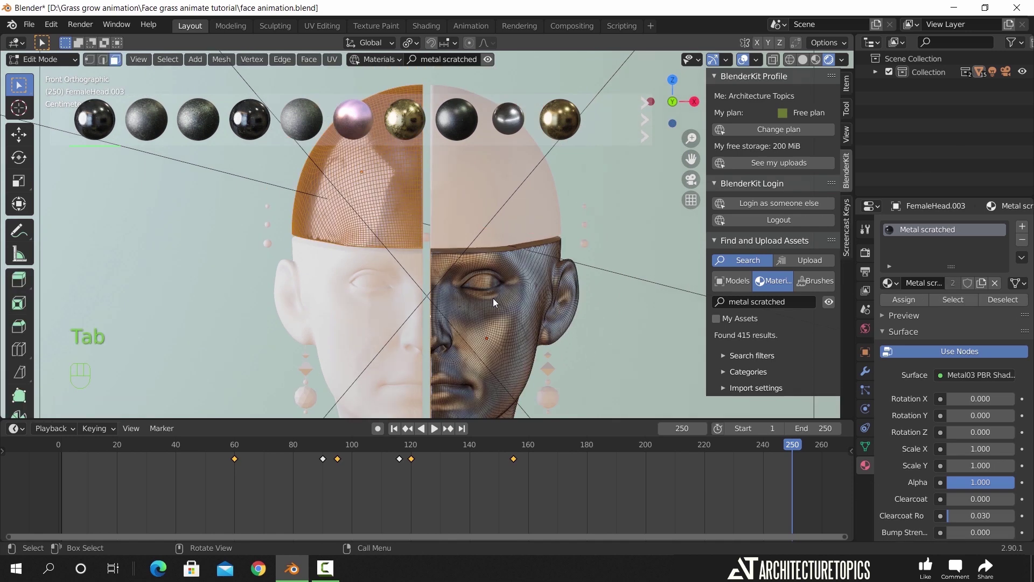
{"action": "key", "text": "a"}
{"action": "key", "text": "u"}
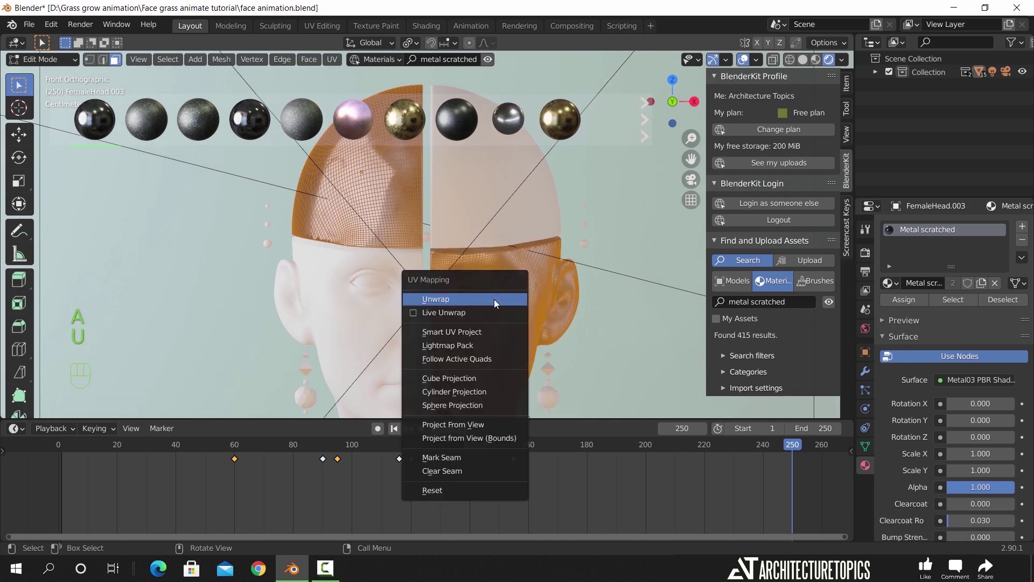
{"action": "left_click", "coordinate": [483, 332]}
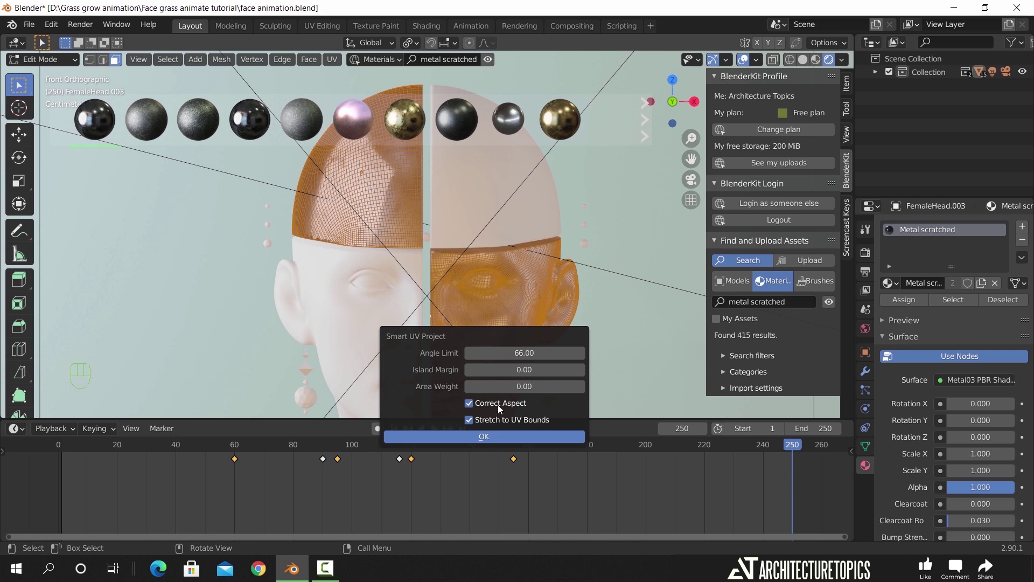
{"action": "key", "text": "Return"}
{"action": "key", "text": "Tab"}
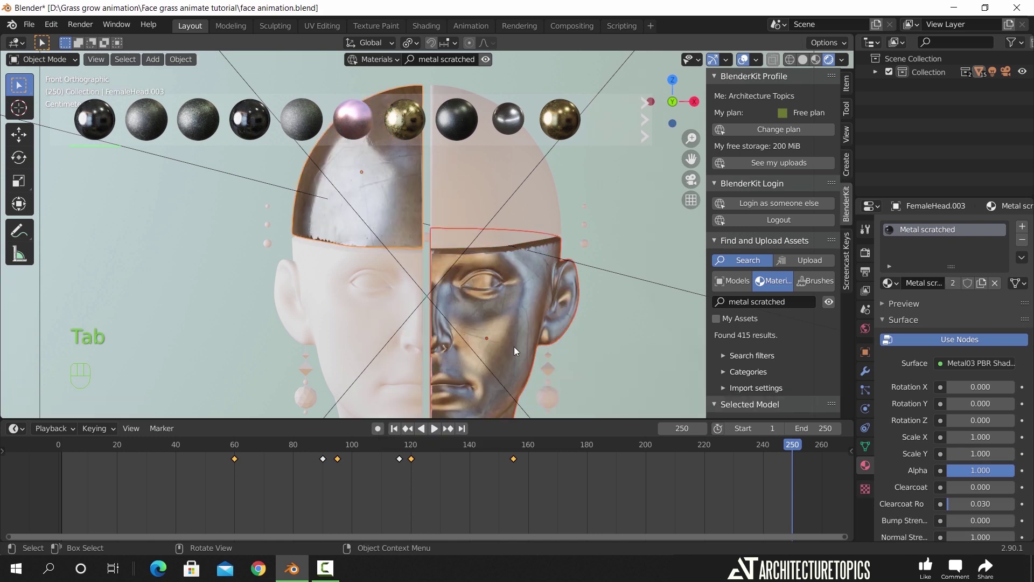
{"action": "middle_click_drag", "start_coordinate": [514, 347], "coordinate": [515, 302], "text": "shift"}
{"action": "scroll", "coordinate": [517, 316], "scroll_direction": "down", "scroll_amount": 1}
{"action": "scroll", "coordinate": [518, 317], "scroll_direction": "up", "scroll_amount": 6}
{"action": "scroll", "coordinate": [519, 318], "scroll_direction": "down", "scroll_amount": 3}
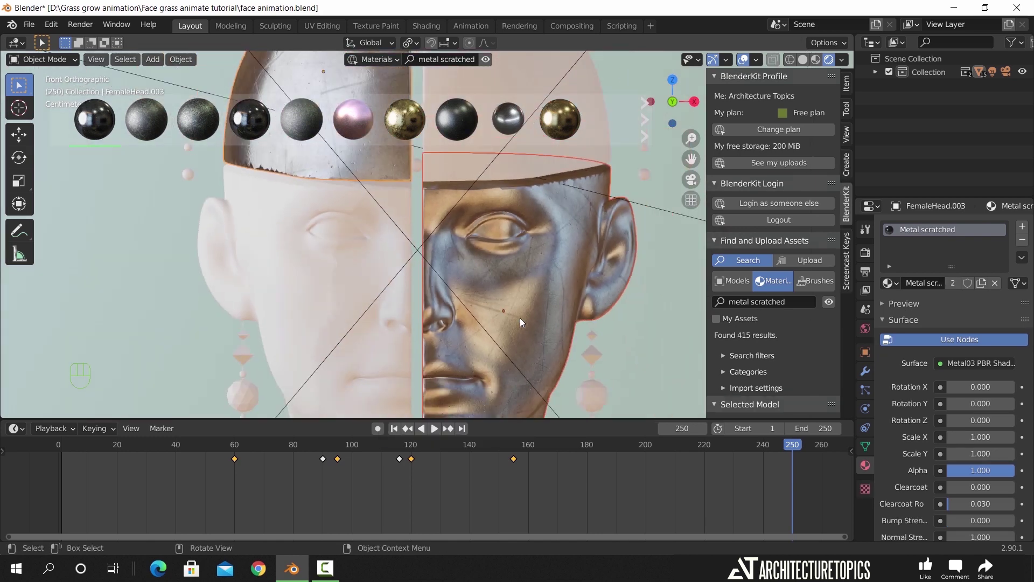
{"action": "scroll", "coordinate": [520, 318], "scroll_direction": "down", "scroll_amount": 4}
{"action": "middle_click_drag", "start_coordinate": [506, 276], "coordinate": [503, 297], "text": "shift"}
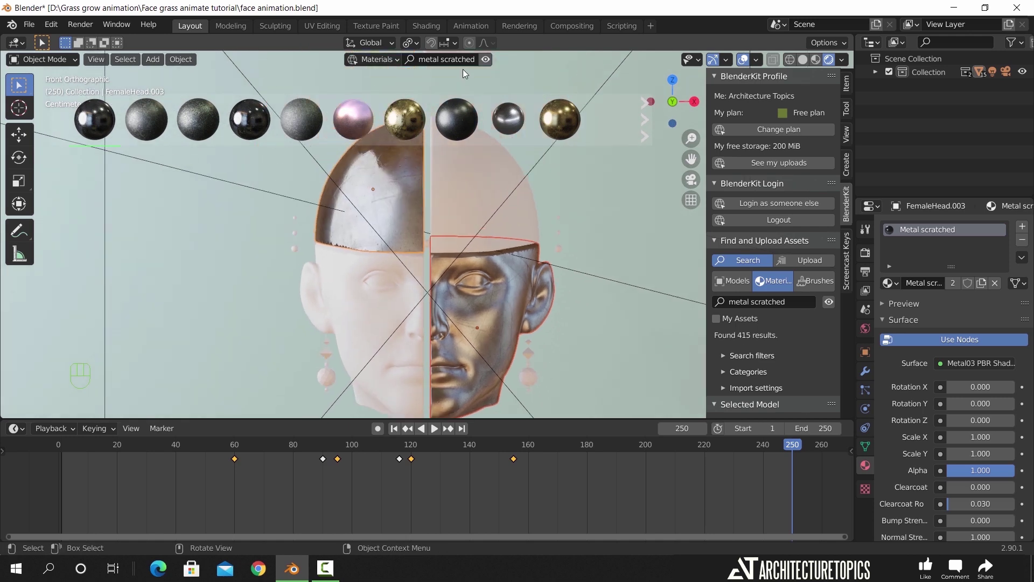
Search BlenderKit materials for "white matal" and apply Matal solid paint white to the upper right head piece.
{"action": "left_click", "coordinate": [779, 302]}
{"action": "type", "text": "w"}
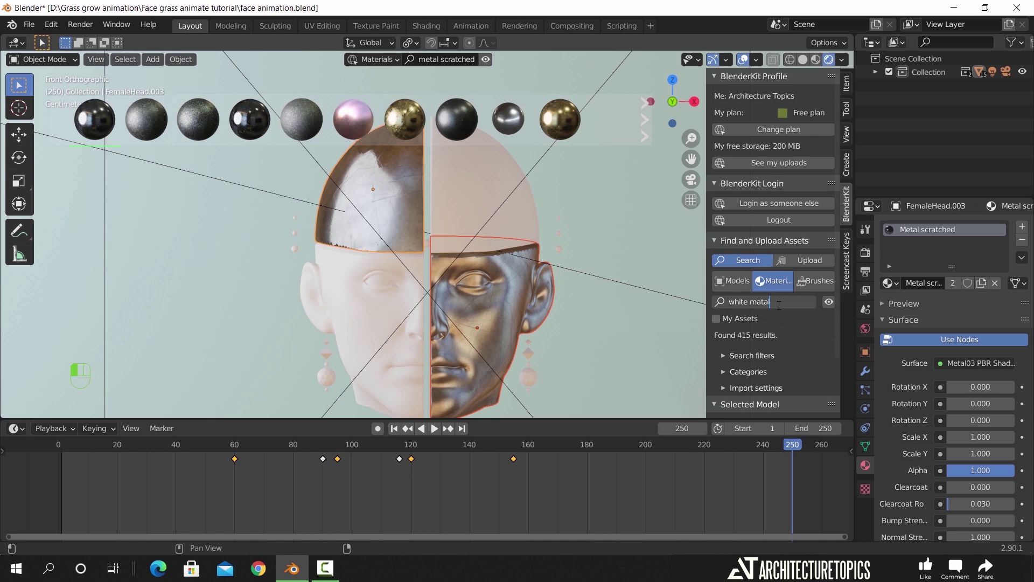
{"action": "type", "text": "hite matal"}
{"action": "key", "text": "Return"}
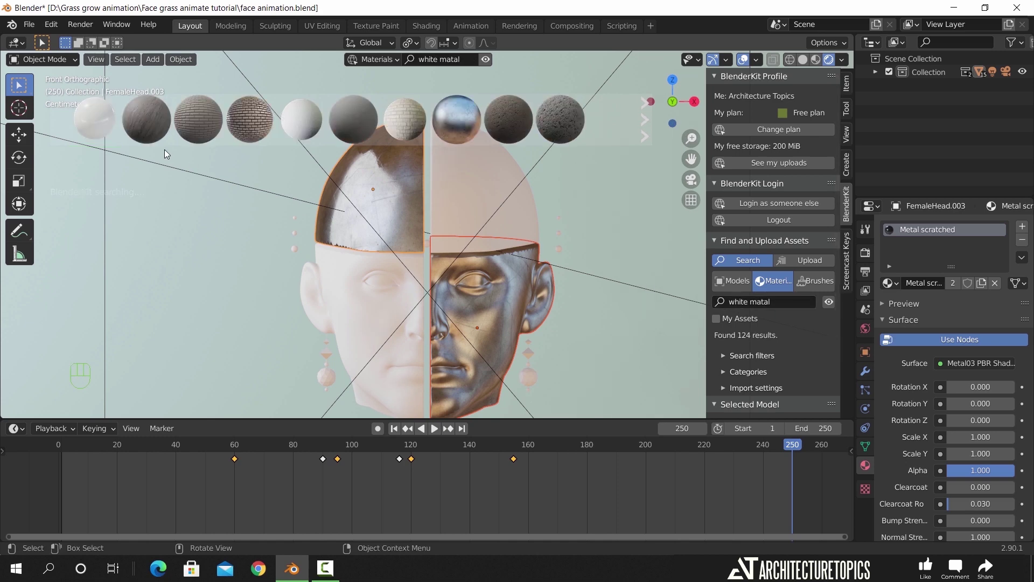
{"action": "mouse_move", "coordinate": [98, 115]}
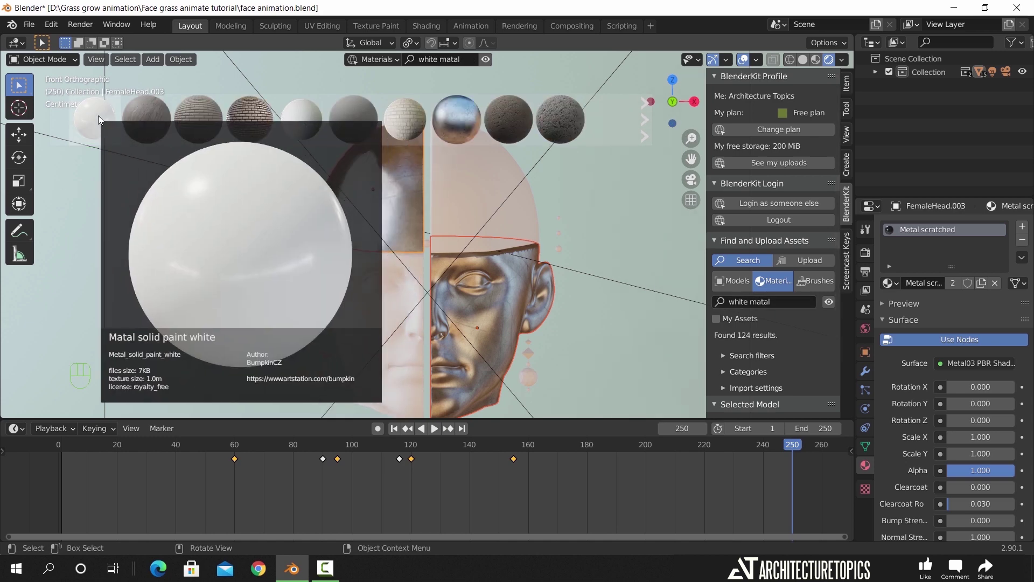
{"action": "left_click_drag", "start_coordinate": [98, 116], "coordinate": [477, 260]}
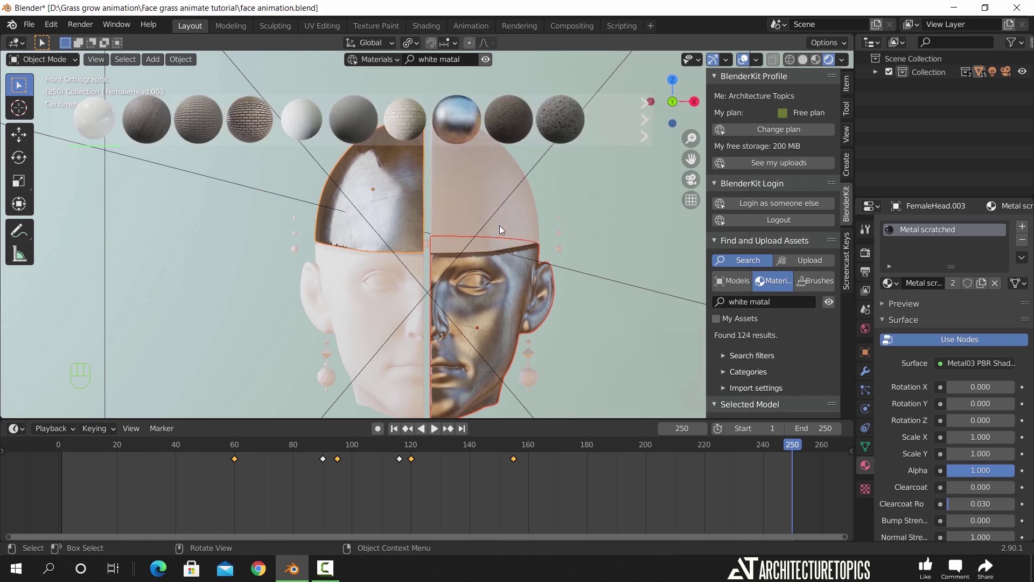
Hide the BlenderKit asset bar and link the upper right piece's Matal solid paint white material to the lower left face piece.
{"action": "left_click", "coordinate": [486, 59]}
{"action": "scroll", "coordinate": [506, 176], "scroll_direction": "up", "scroll_amount": 1}
{"action": "left_click", "coordinate": [493, 163]}
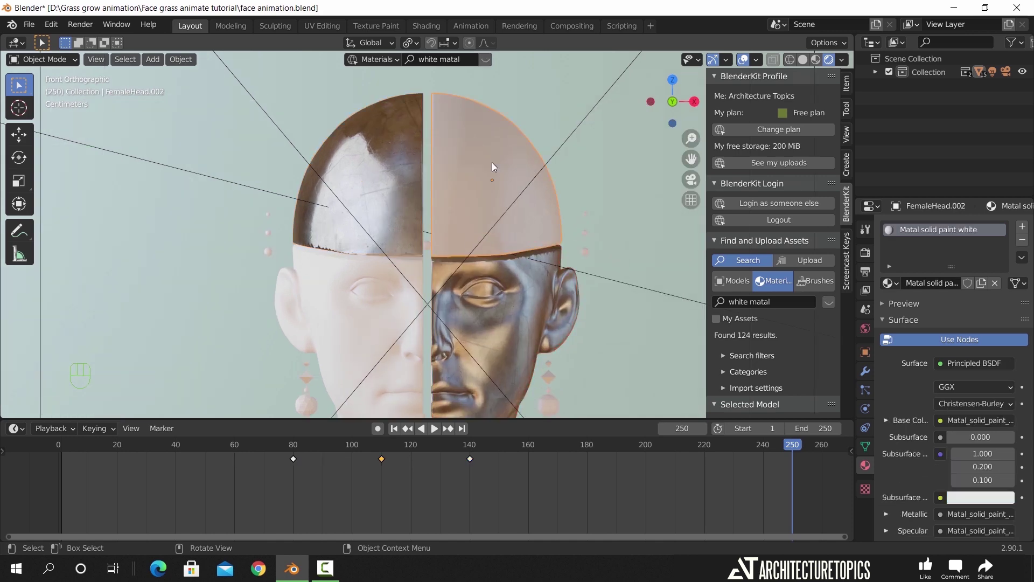
{"action": "left_click", "coordinate": [352, 303], "text": "shift"}
{"action": "left_click", "coordinate": [497, 197], "text": "shift"}
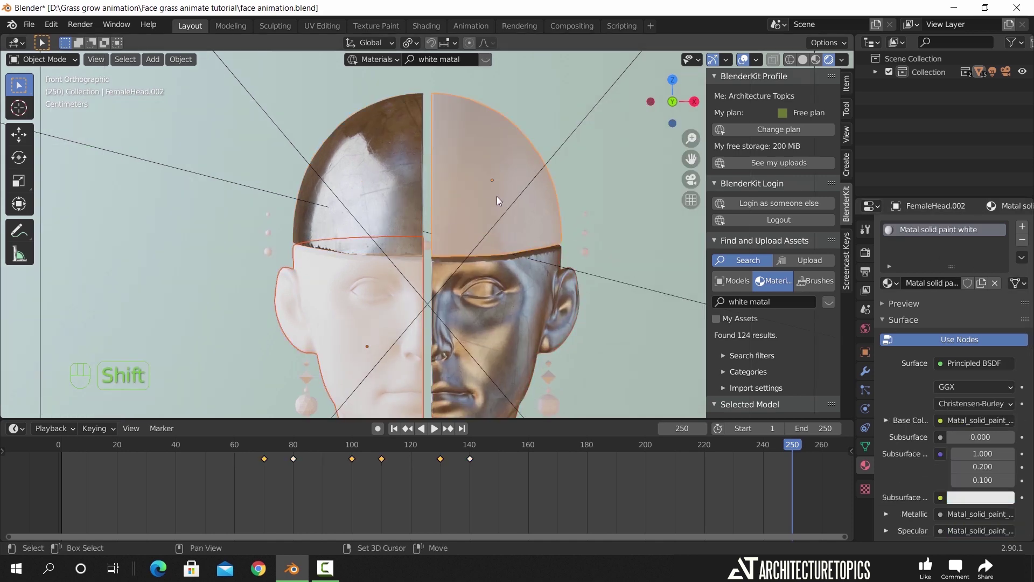
{"action": "key", "text": "ctrl+l"}
{"action": "left_click", "coordinate": [497, 196]}
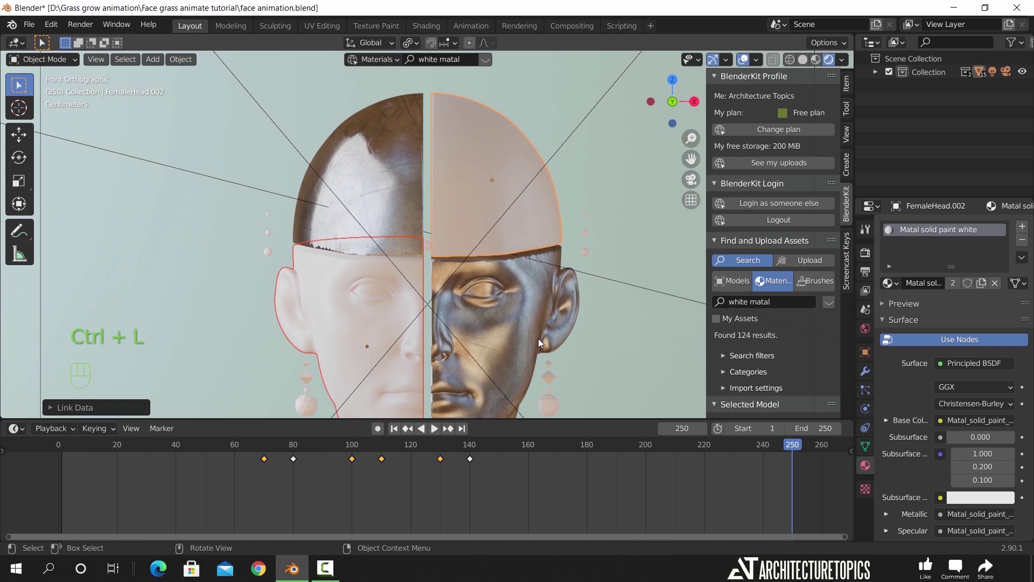
Isolate the lower left face piece and the upper right head piece by hiding all other objects.
{"action": "middle_click_drag", "start_coordinate": [499, 295], "coordinate": [496, 250]}
{"action": "left_click", "coordinate": [496, 250]}
{"action": "left_click", "coordinate": [449, 330]}
{"action": "left_click", "coordinate": [505, 261], "text": "shift"}
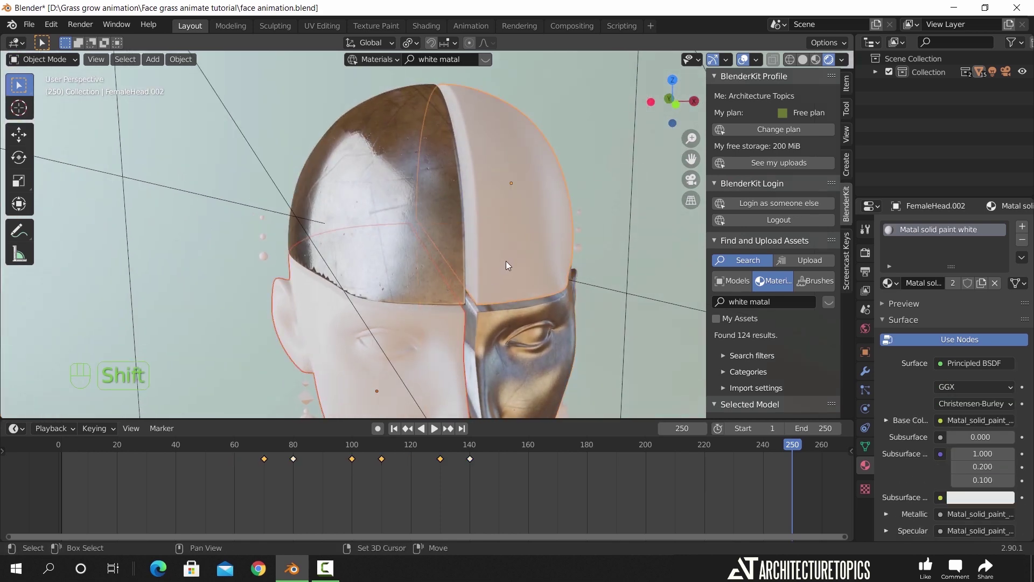
{"action": "key", "text": "shift+h"}
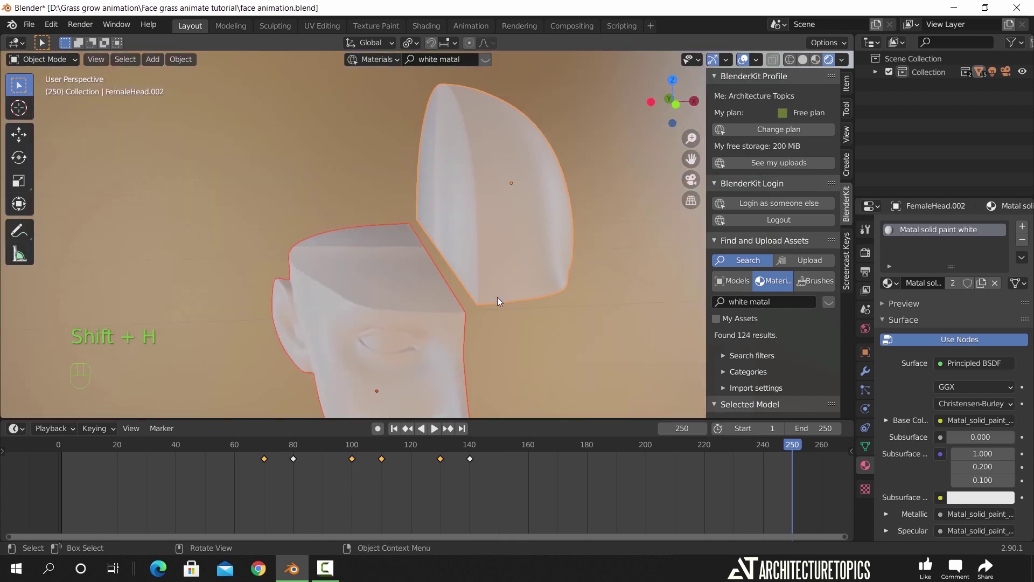
In Edit Mode, select the flat inner cut faces of both isolated white head pieces.
{"action": "middle_click_drag", "start_coordinate": [497, 296], "coordinate": [426, 165]}
{"action": "key", "text": "Tab"}
{"action": "left_click", "coordinate": [510, 220]}
{"action": "left_click", "coordinate": [431, 208], "text": "shift"}
{"action": "left_click", "coordinate": [388, 253], "text": "shift"}
{"action": "middle_click_drag", "start_coordinate": [388, 253], "coordinate": [398, 309]}
{"action": "left_click", "coordinate": [392, 308], "text": "shift"}
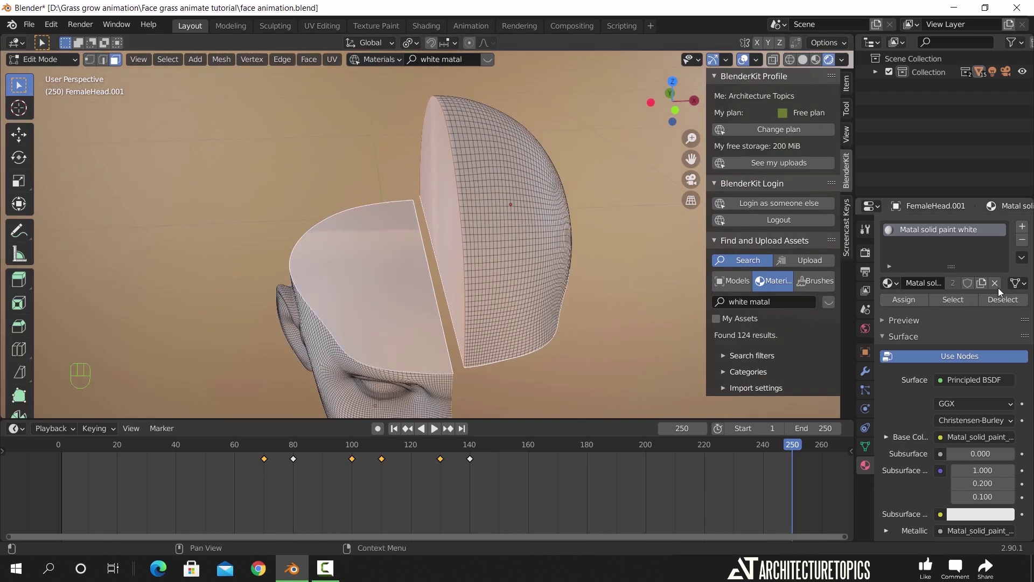
Add a second material slot with Metal scratched to the lower face piece and assign it to the selected cut faces.
{"action": "left_click", "coordinate": [1022, 227]}
{"action": "left_click", "coordinate": [890, 310]}
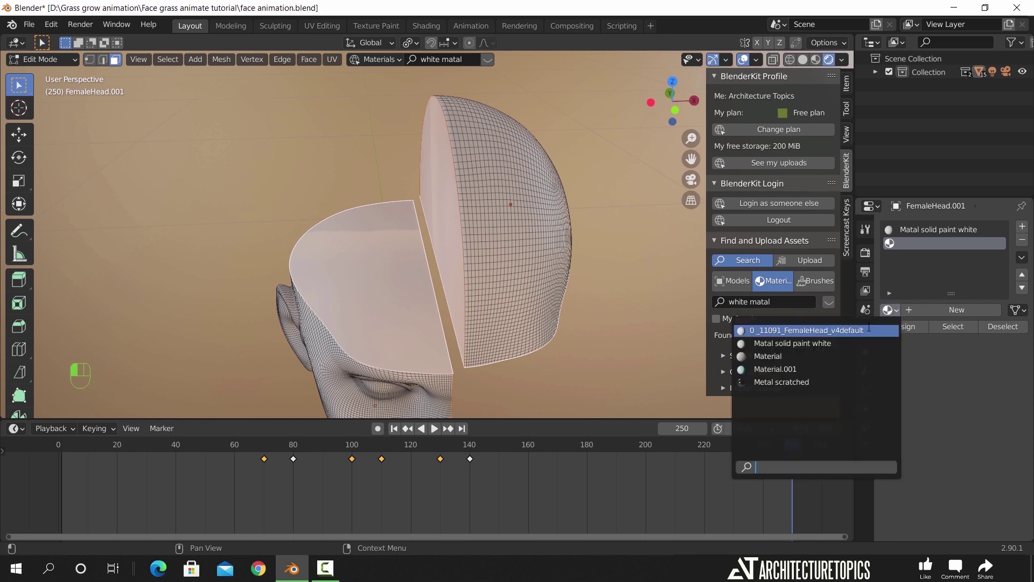
{"action": "left_click", "coordinate": [848, 379]}
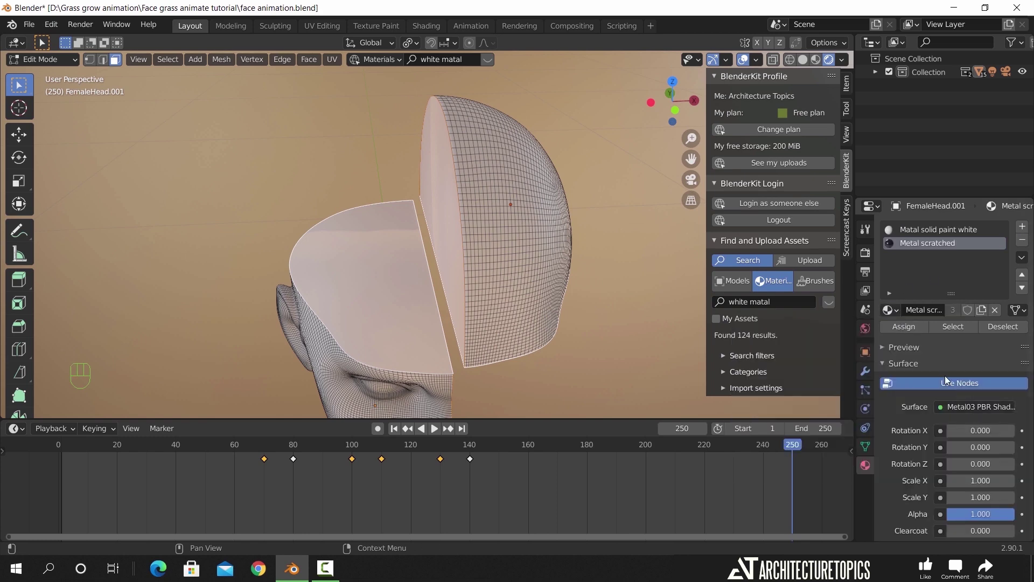
{"action": "left_click", "coordinate": [904, 327]}
{"action": "middle_click_drag", "start_coordinate": [417, 295], "coordinate": [515, 261]}
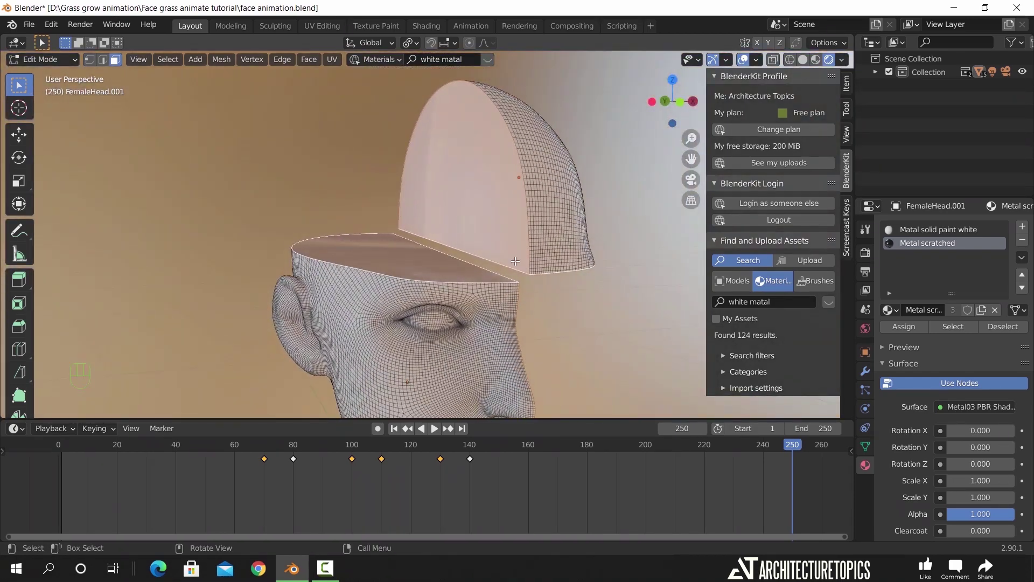
Make the upper head piece active, add a Metal scratched slot to it and assign it to its selected cut faces.
{"action": "key", "text": "Tab"}
{"action": "left_click", "coordinate": [499, 232]}
{"action": "key", "text": "Tab"}
{"action": "left_click", "coordinate": [1022, 226]}
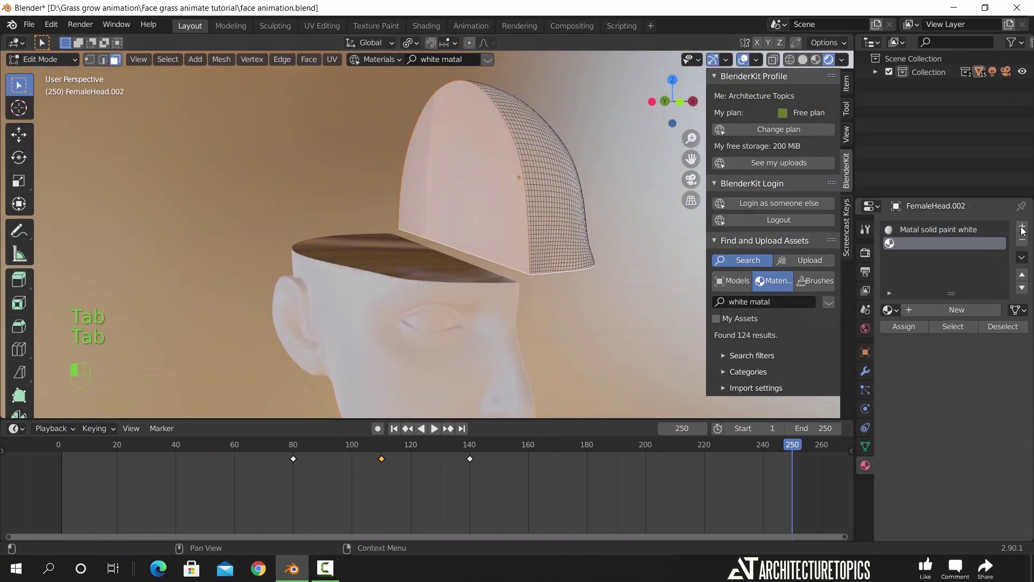
{"action": "left_click", "coordinate": [887, 311]}
{"action": "left_click", "coordinate": [837, 380]}
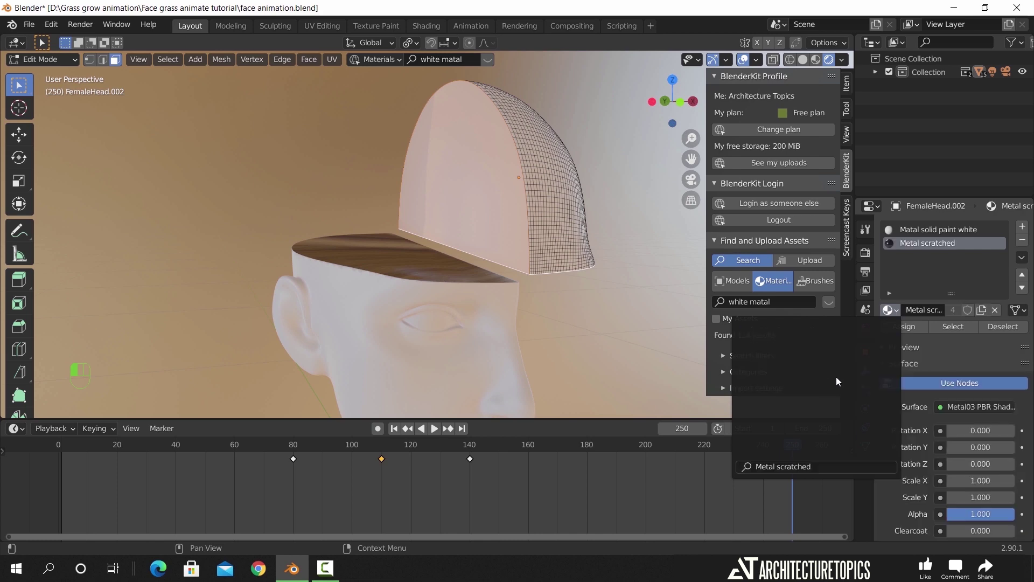
{"action": "left_click", "coordinate": [902, 327]}
{"action": "key", "text": "Tab"}
{"action": "key", "text": "Tab"}
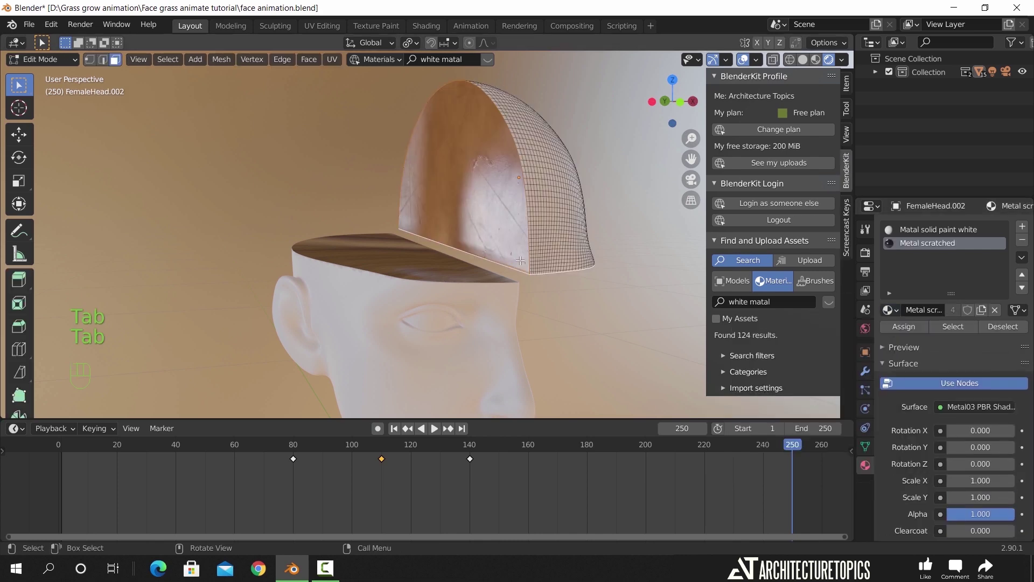
Unwrap all faces of both white head pieces with Smart UV Project at default settings, and return to Object Mode.
{"action": "key", "text": "a"}
{"action": "middle_click_drag", "start_coordinate": [521, 253], "coordinate": [516, 280]}
{"action": "key", "text": "Tab"}
{"action": "left_click", "coordinate": [378, 306], "text": "shift"}
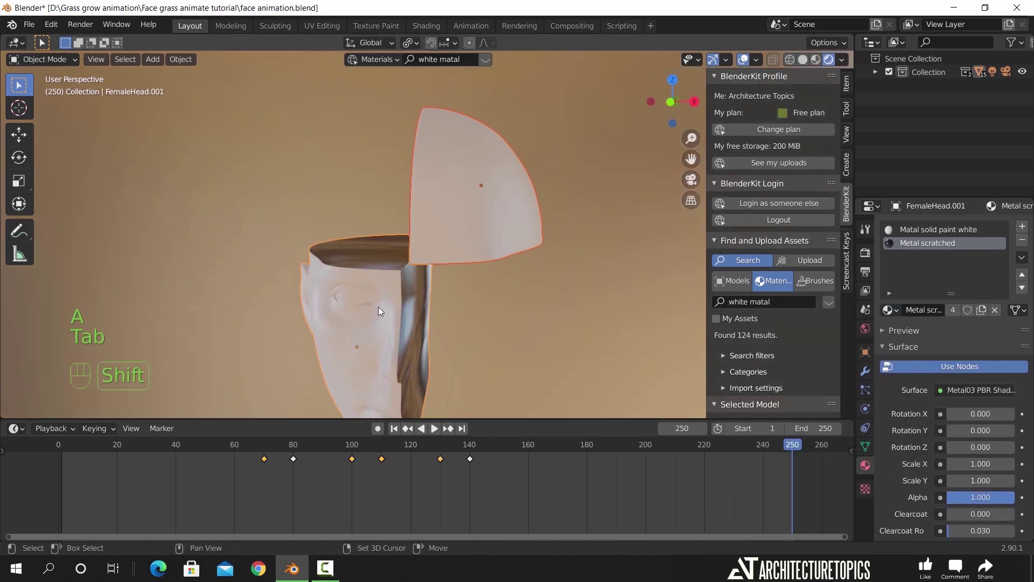
{"action": "key", "text": "Tab"}
{"action": "key", "text": "a"}
{"action": "key", "text": "u"}
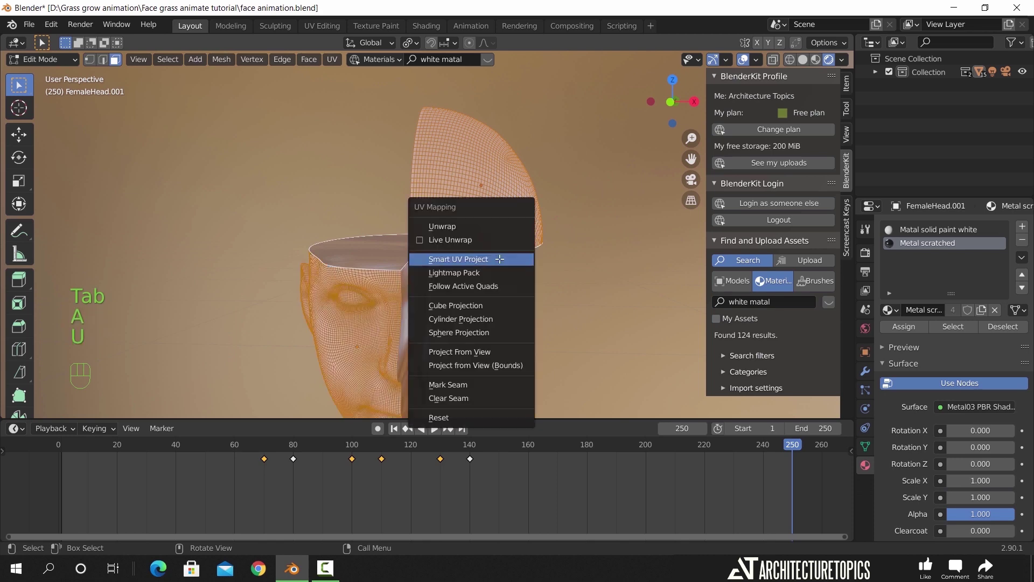
{"action": "left_click", "coordinate": [496, 261]}
{"action": "left_click", "coordinate": [509, 364]}
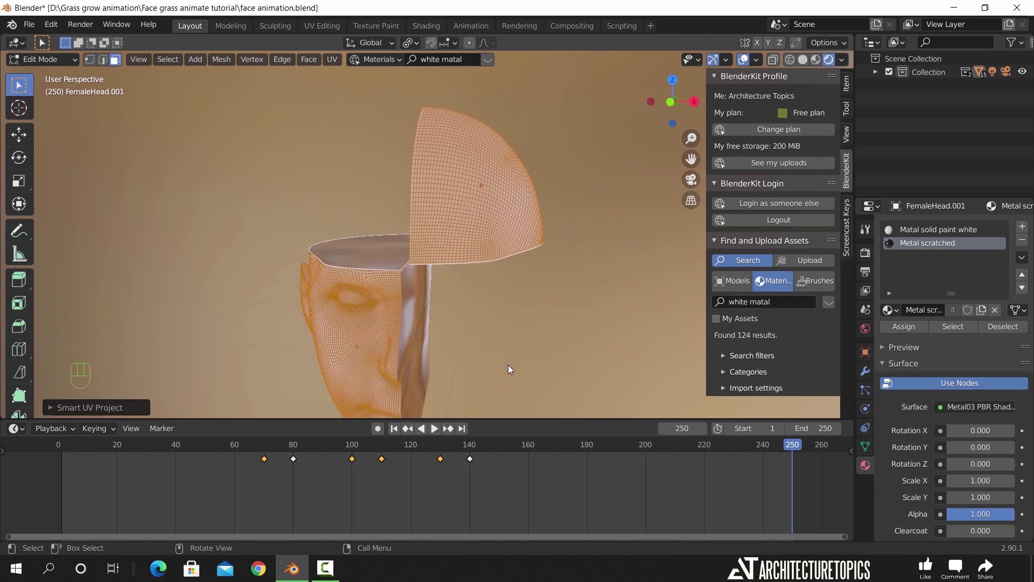
{"action": "middle_click_drag", "start_coordinate": [456, 315], "coordinate": [533, 296]}
{"action": "key", "text": "Tab"}
{"action": "scroll", "coordinate": [513, 316], "scroll_direction": "down", "scroll_amount": 2}
{"action": "scroll", "coordinate": [534, 280], "scroll_direction": "up", "scroll_amount": 2}
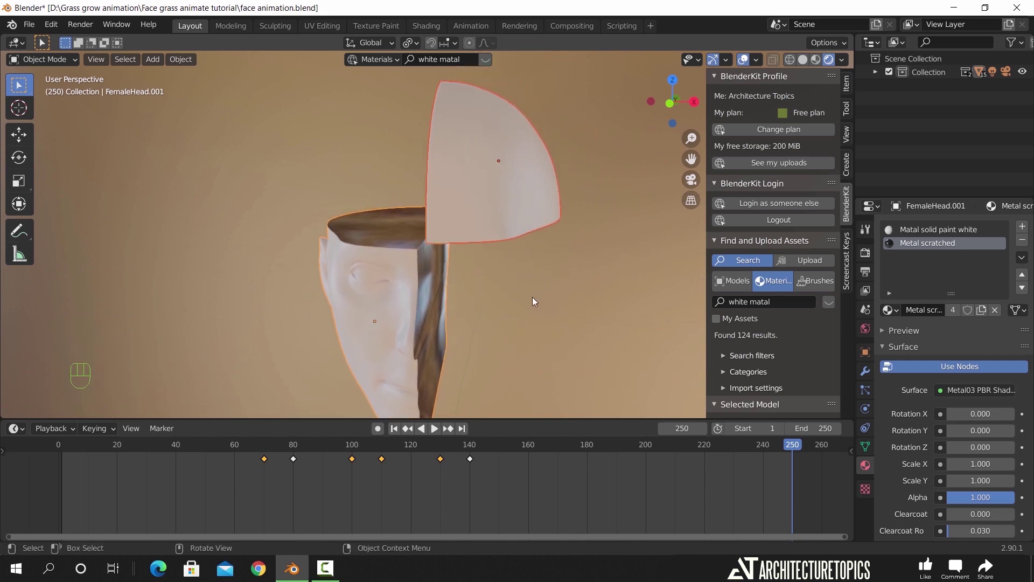
Unhide all hidden objects and view the whole head through the camera.
{"action": "key", "text": "alt+h"}
{"action": "key", "text": "KP_0"}
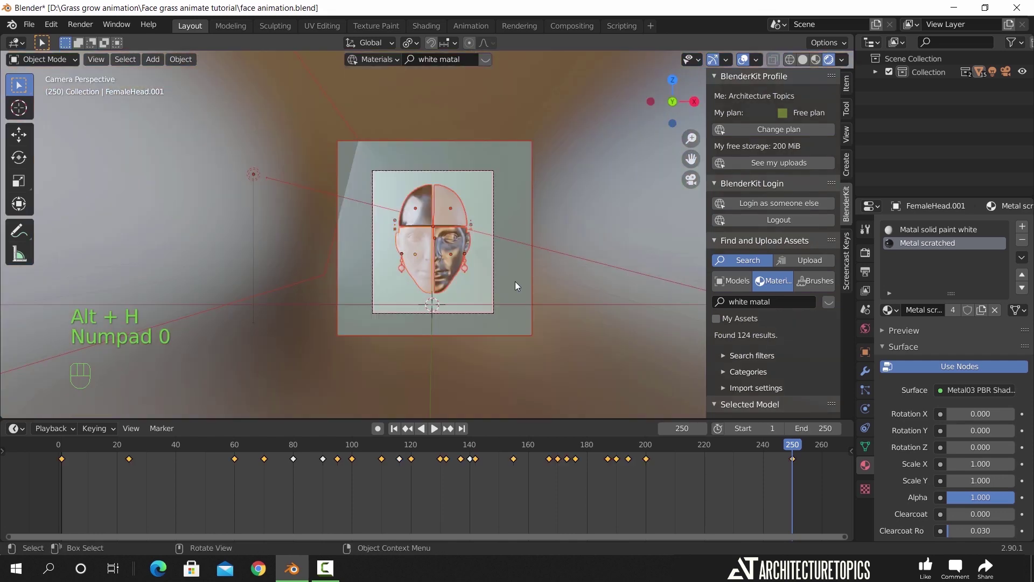
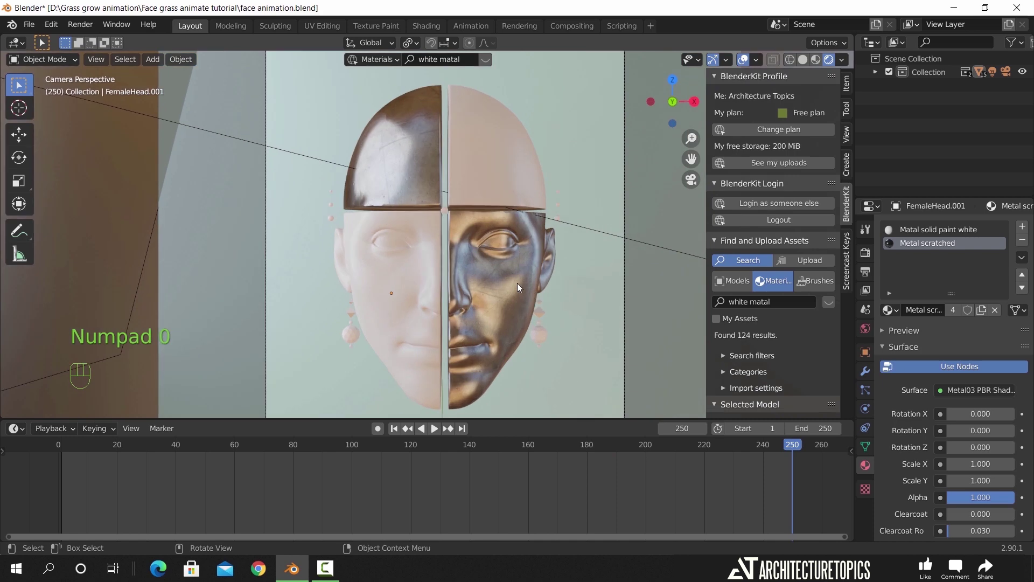
{"action": "scroll", "coordinate": [502, 278], "scroll_direction": "down", "scroll_amount": 1}
Select the area light beside the head and set its size to 3 m.
{"action": "left_click", "coordinate": [169, 131]}
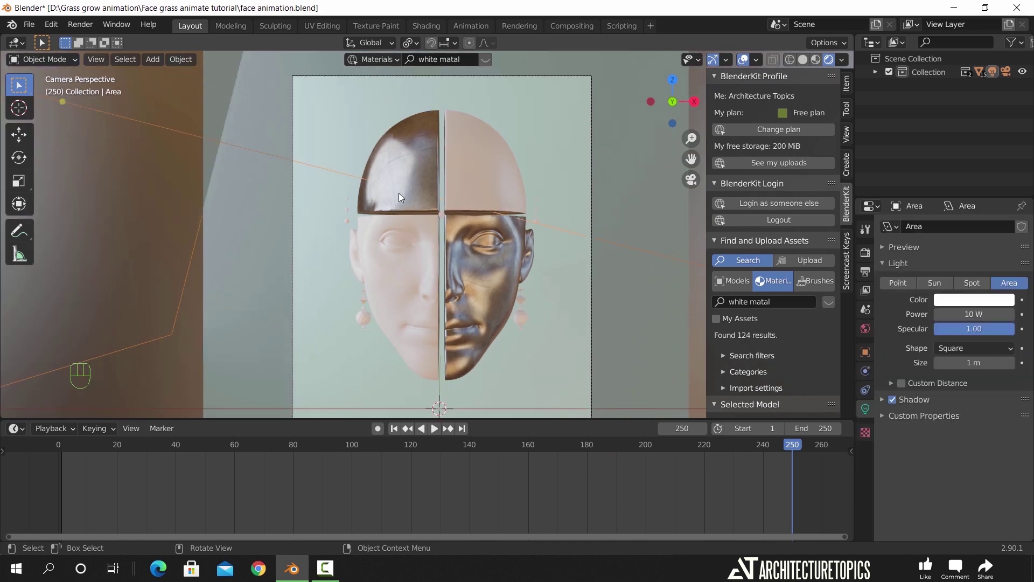
{"action": "left_click", "coordinate": [973, 362]}
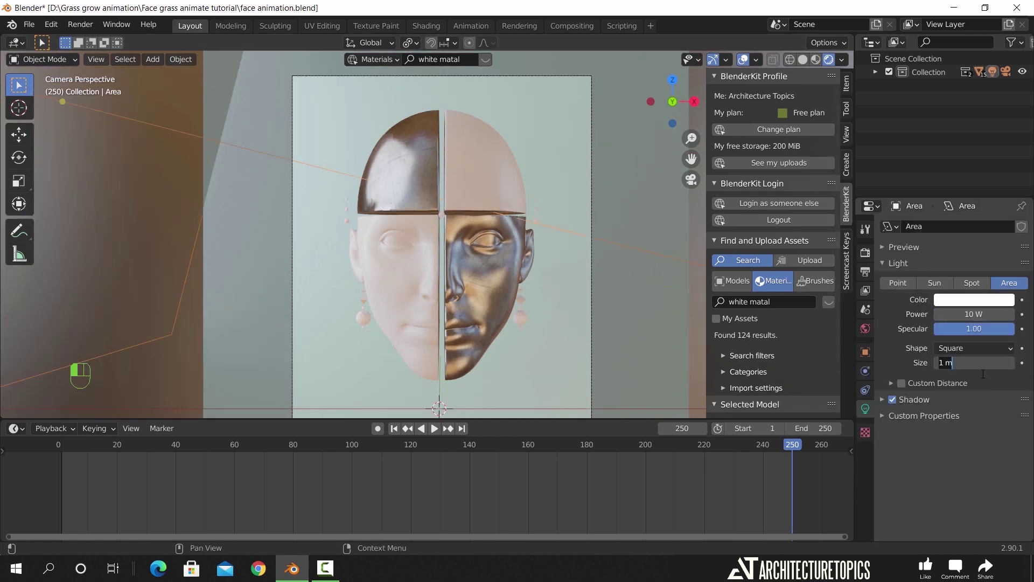
{"action": "type", "text": "3"}
{"action": "key", "text": "Return"}
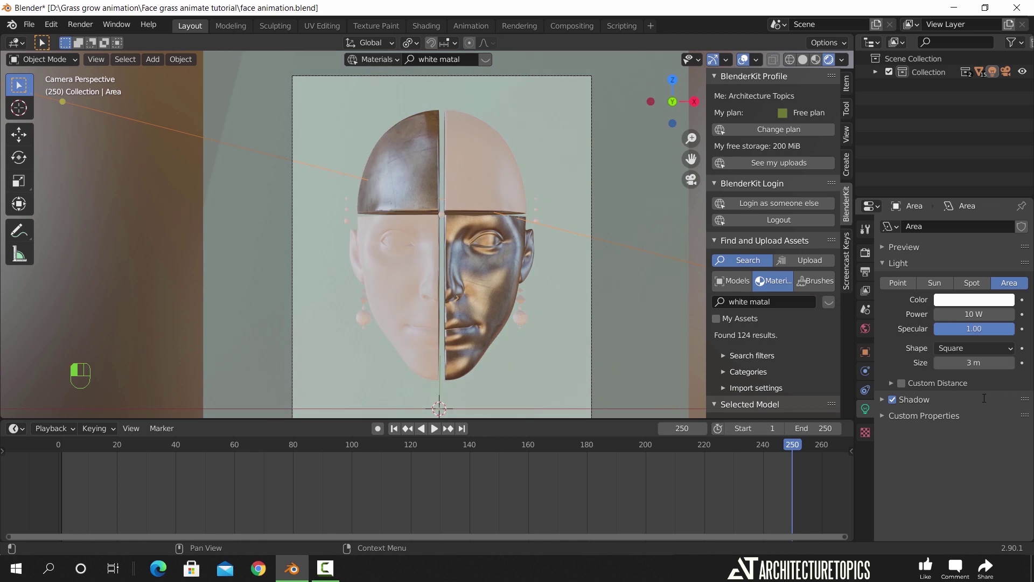
Set the area light's color to blue 4AA4FF and its power to 25 W.
{"action": "left_click", "coordinate": [976, 300]}
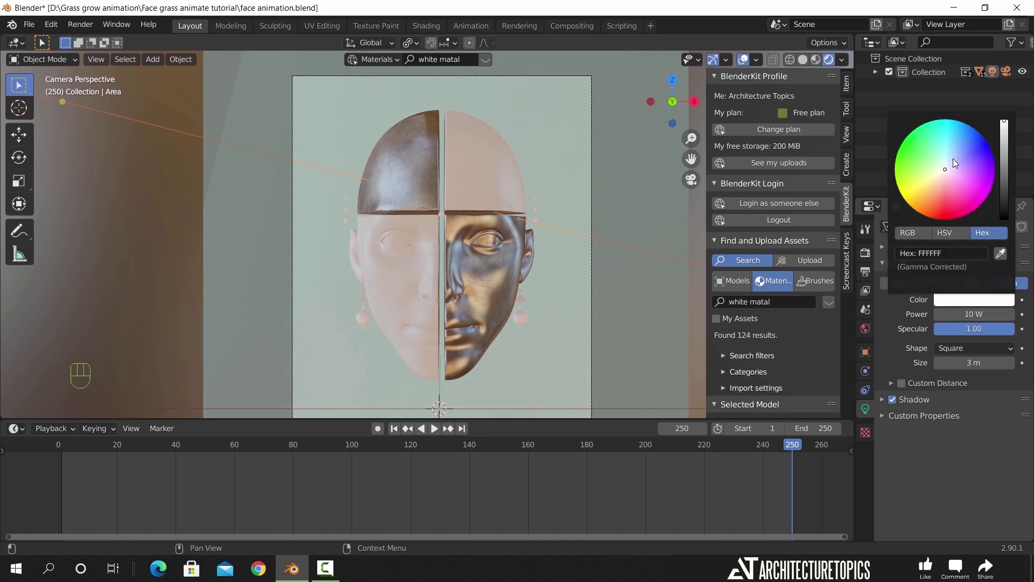
{"action": "left_click_drag", "start_coordinate": [953, 158], "coordinate": [964, 139]}
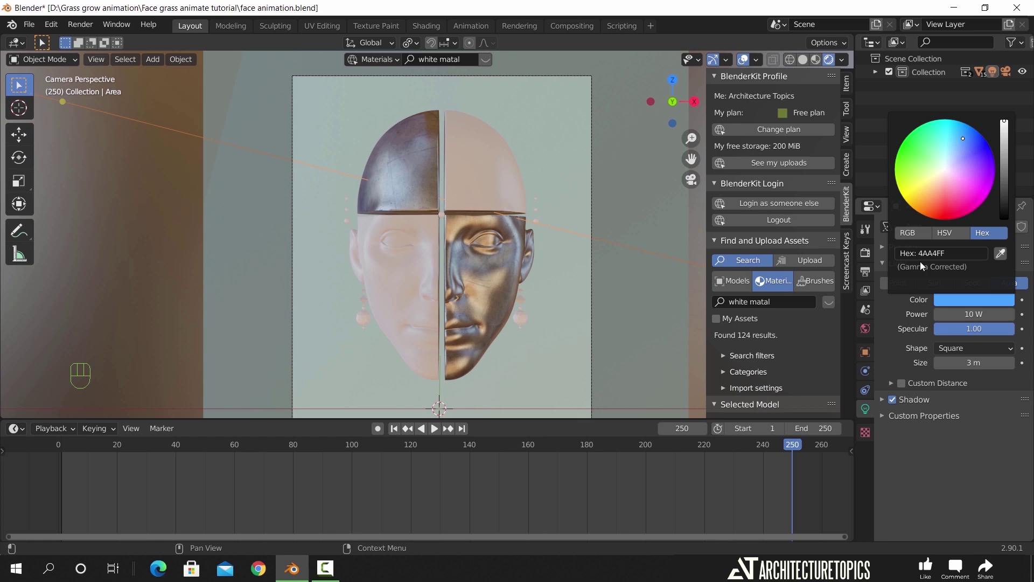
{"action": "left_click", "coordinate": [974, 314]}
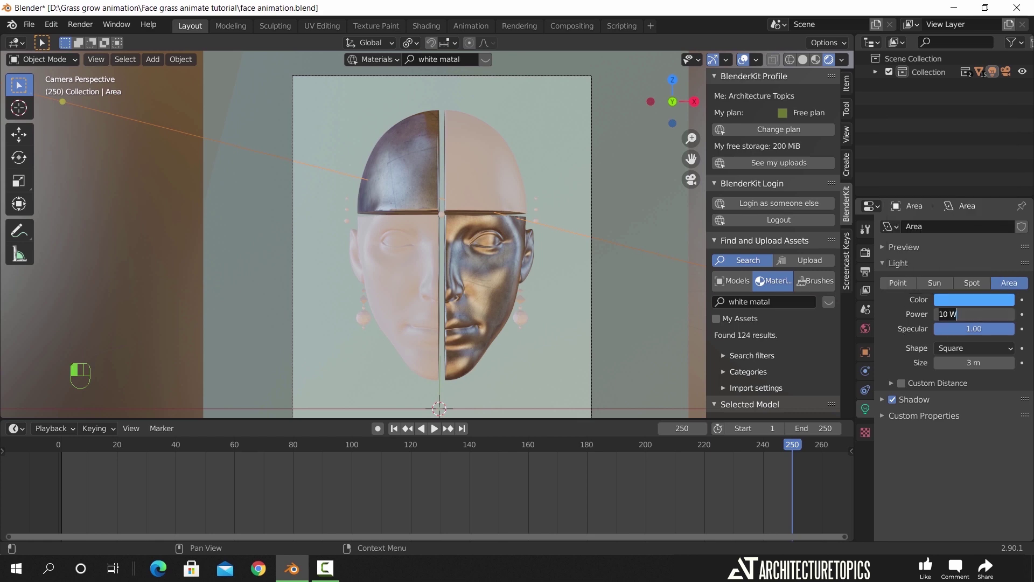
{"action": "type", "text": "25"}
{"action": "key", "text": "Return"}
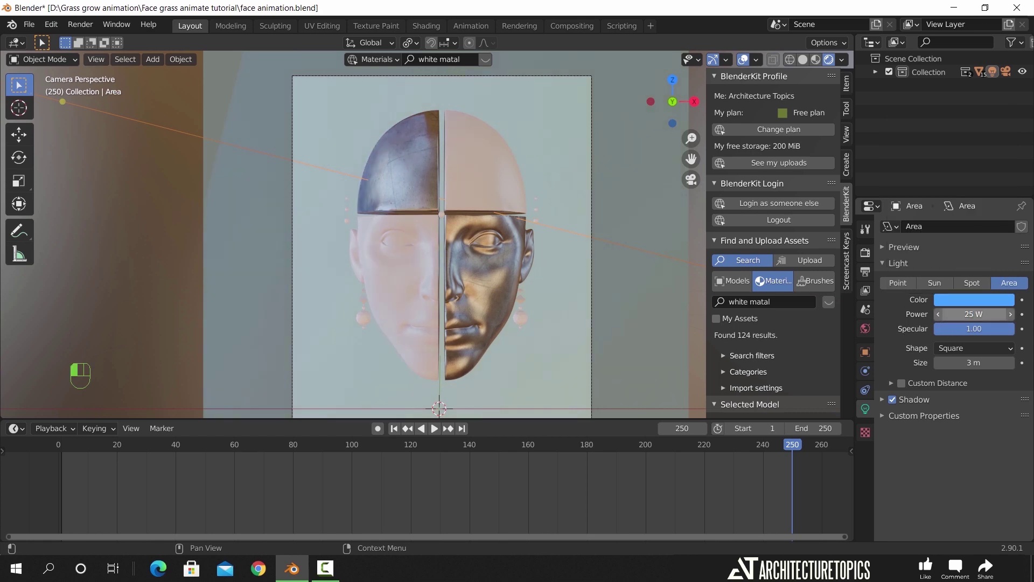
Switch the viewport shading to Material Preview.
{"action": "left_click", "coordinate": [974, 315]}
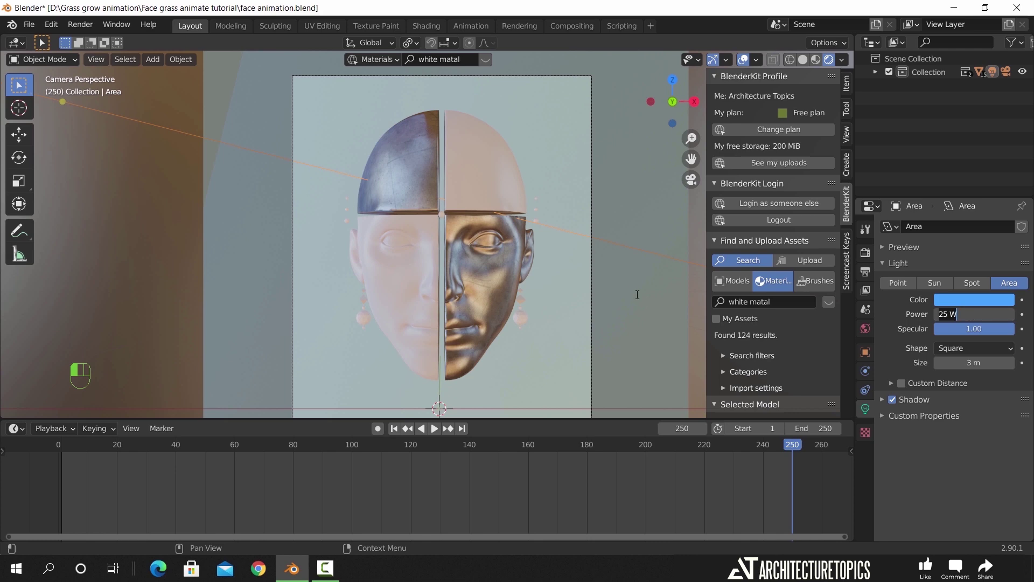
{"action": "left_click", "coordinate": [571, 238]}
{"action": "scroll", "coordinate": [471, 274], "scroll_direction": "up", "scroll_amount": 4}
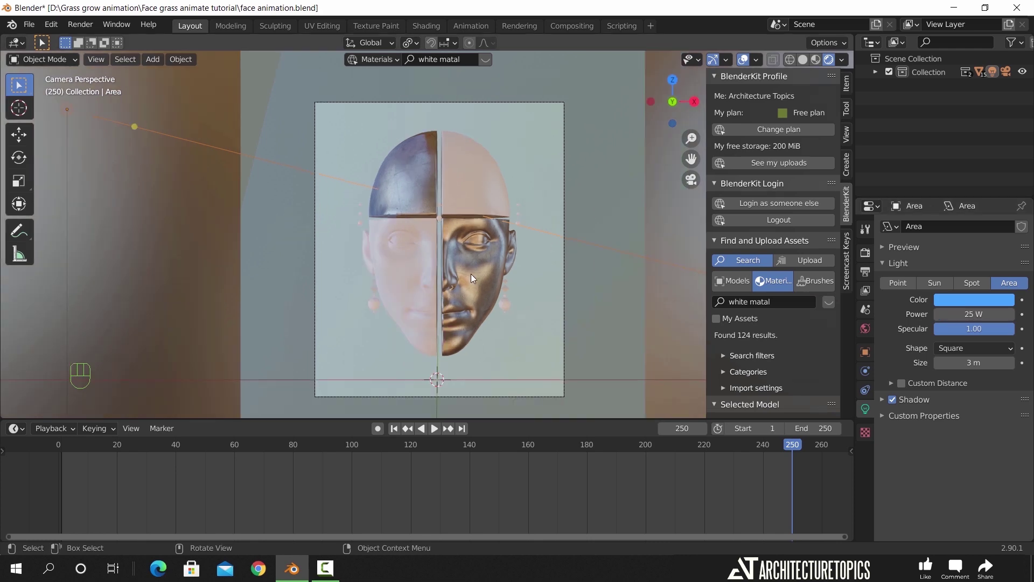
{"action": "left_click", "coordinate": [816, 59]}
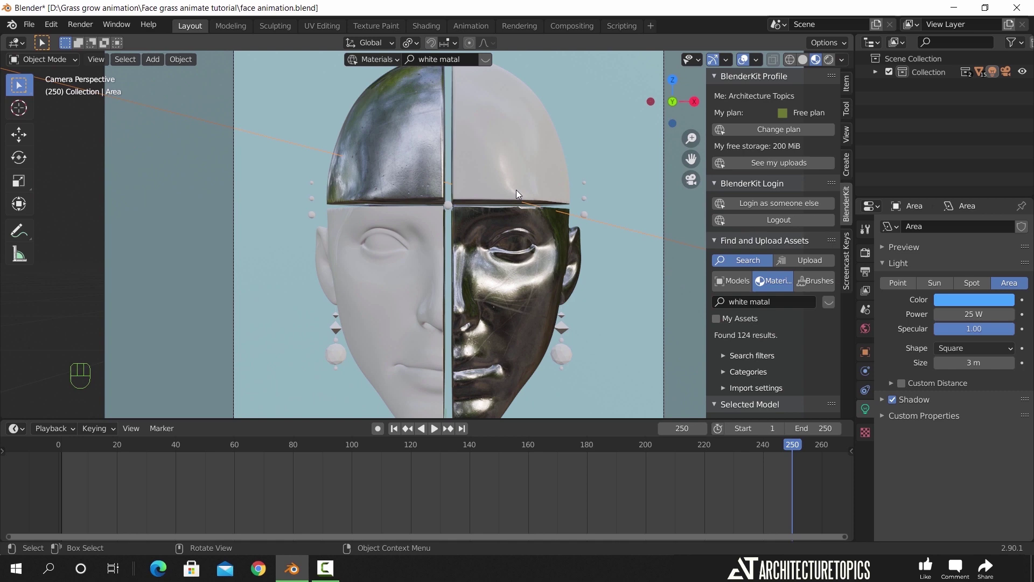
Link the scratched metal material from the dark face quarter to the central sphere and the small pieces floating beside the head.
{"action": "left_click", "coordinate": [588, 218]}
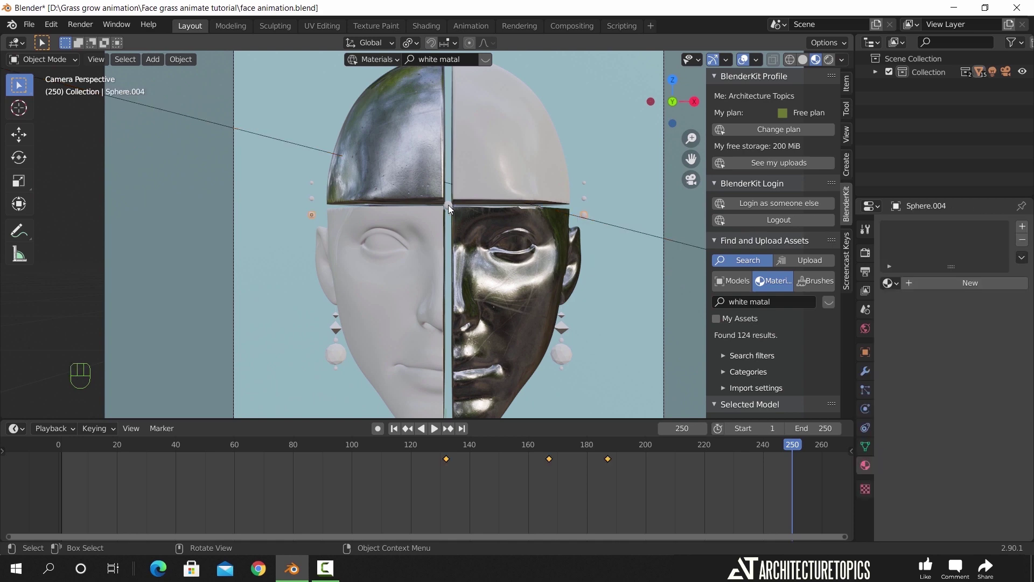
{"action": "left_click", "coordinate": [584, 215], "text": "shift"}
{"action": "left_click", "coordinate": [585, 198], "text": "shift"}
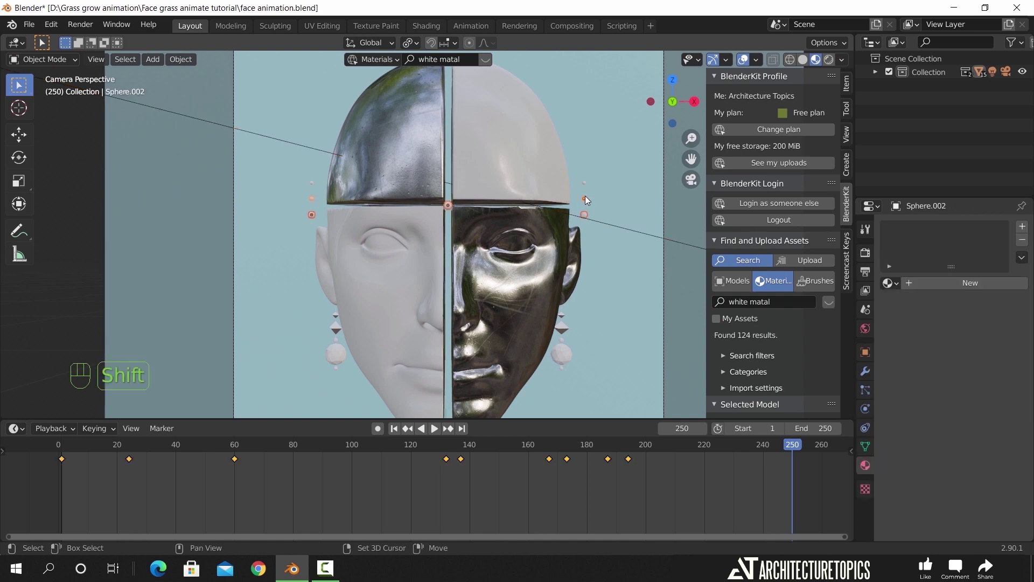
{"action": "left_click", "coordinate": [585, 183], "text": "shift"}
{"action": "left_click", "coordinate": [531, 266], "text": "shift"}
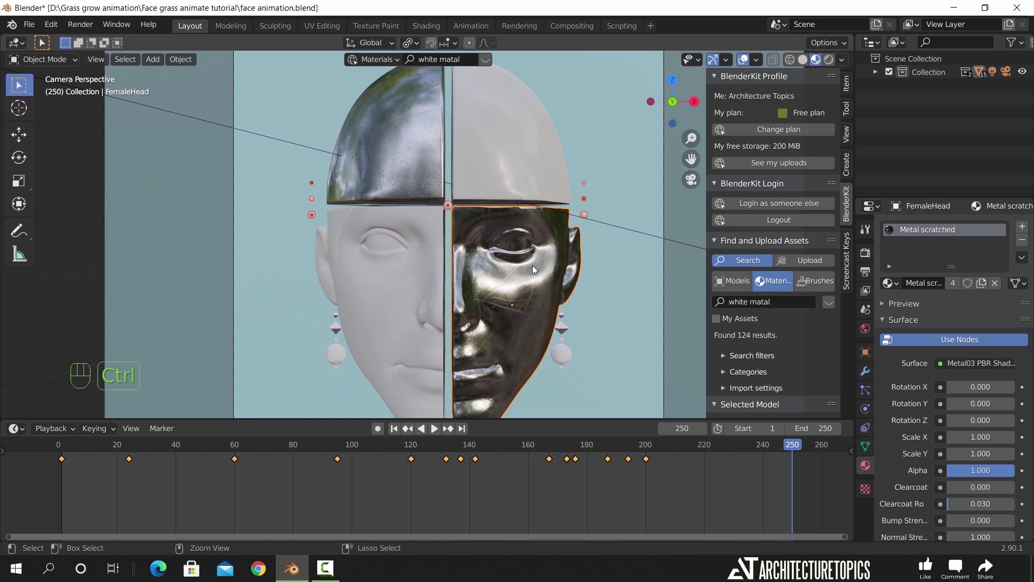
{"action": "key", "text": "ctrl+l"}
{"action": "left_click", "coordinate": [532, 265]}
{"action": "left_click", "coordinate": [617, 151]}
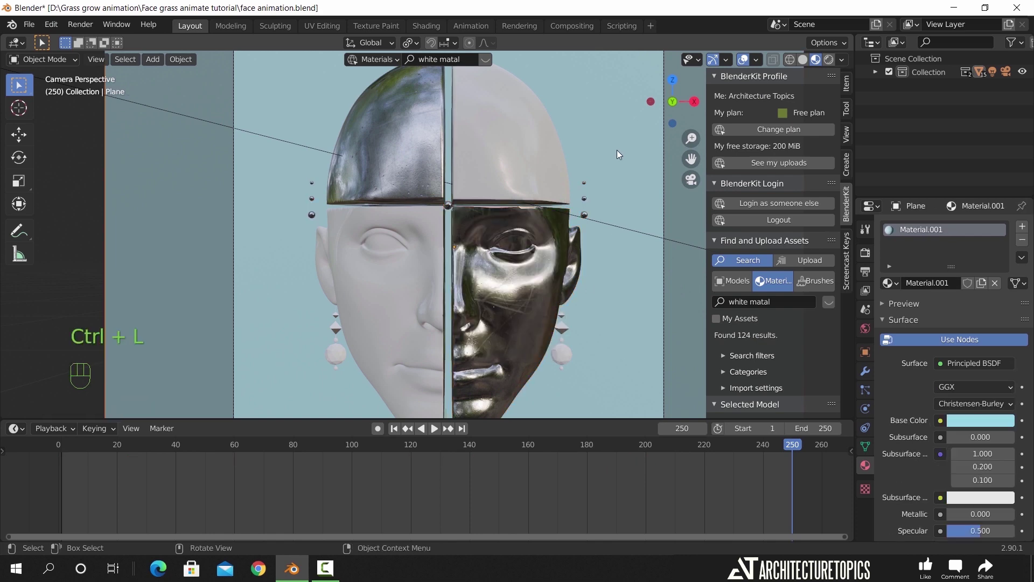
Link the white face quarter's material to the earring hanging beside the dark metal face quarter.
{"action": "middle_click_drag", "start_coordinate": [559, 326], "coordinate": [559, 212], "text": "shift"}
{"action": "scroll", "coordinate": [536, 186], "scroll_direction": "up", "scroll_amount": 2}
{"action": "left_click", "coordinate": [588, 212]}
{"action": "scroll", "coordinate": [559, 214], "scroll_direction": "down", "scroll_amount": 2}
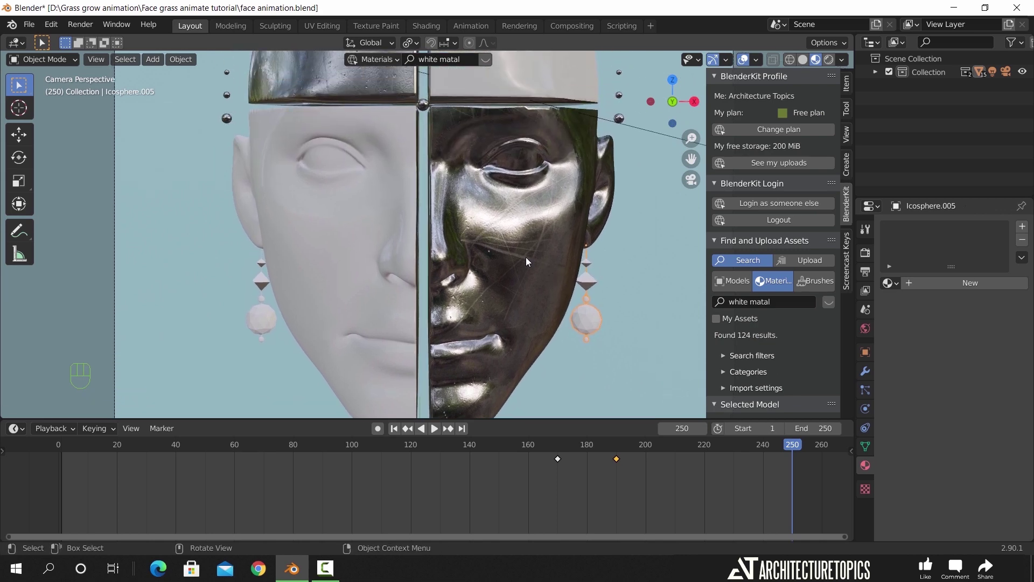
{"action": "left_click", "coordinate": [367, 240], "text": "shift"}
{"action": "key", "text": "ctrl+l"}
{"action": "left_click", "coordinate": [367, 238]}
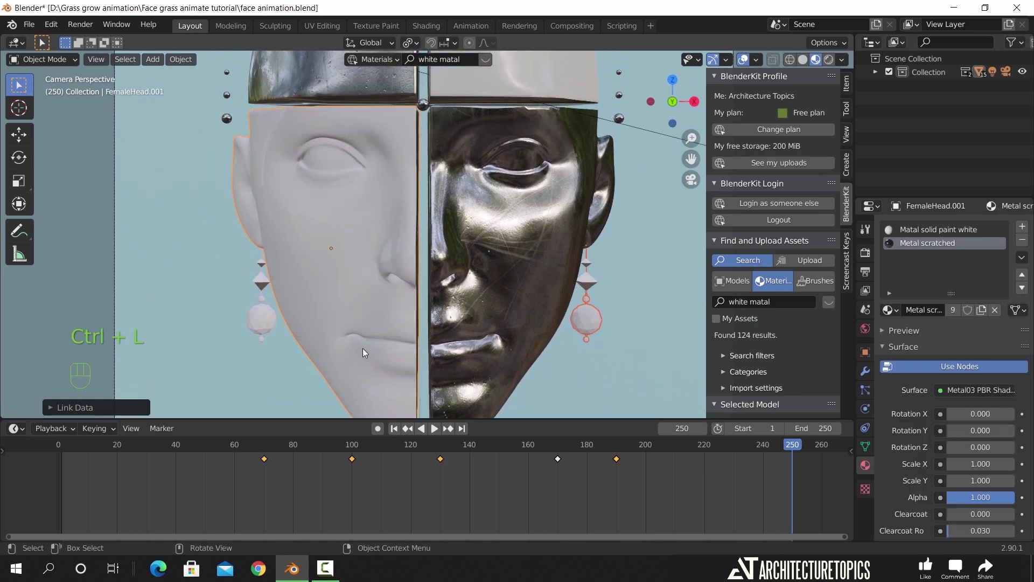
Link the scratched metal material from the dark face quarter to the earring beside the white face quarter, and clear that selection.
{"action": "left_click", "coordinate": [288, 331]}
{"action": "left_click", "coordinate": [253, 312]}
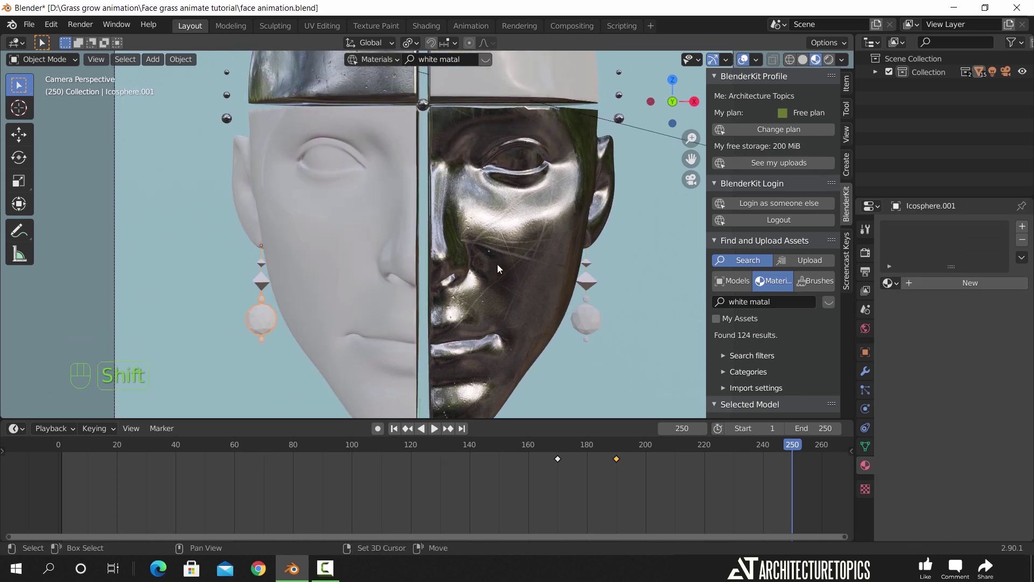
{"action": "left_click", "coordinate": [497, 264], "text": "shift"}
{"action": "key", "text": "ctrl+l"}
{"action": "left_click", "coordinate": [511, 255]}
{"action": "left_click", "coordinate": [604, 352]}
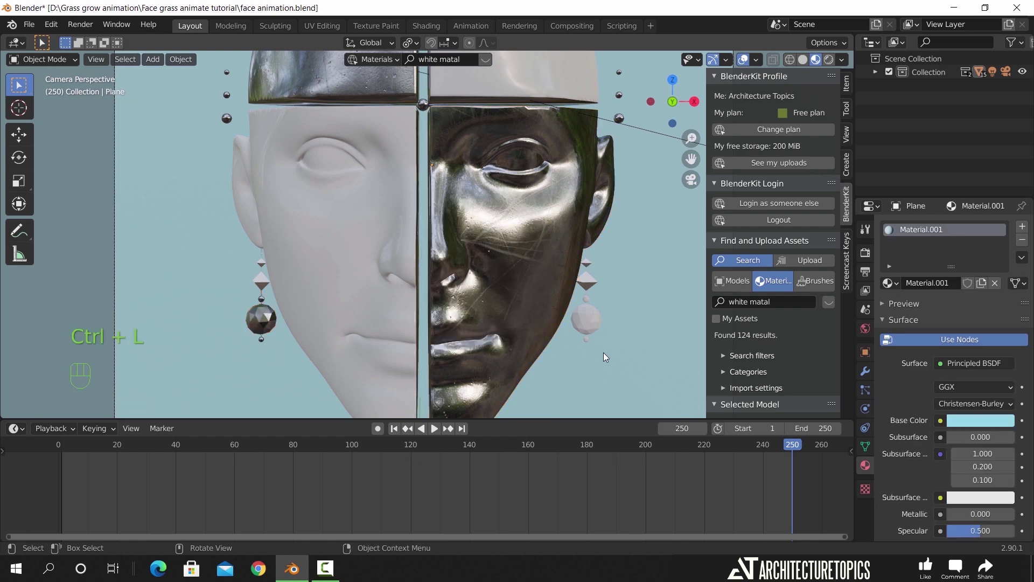
{"action": "scroll", "coordinate": [529, 257], "scroll_direction": "down", "scroll_amount": 2}
{"action": "middle_click_drag", "start_coordinate": [577, 209], "coordinate": [561, 280], "text": "shift"}
{"action": "scroll", "coordinate": [560, 281], "scroll_direction": "down", "scroll_amount": 3}
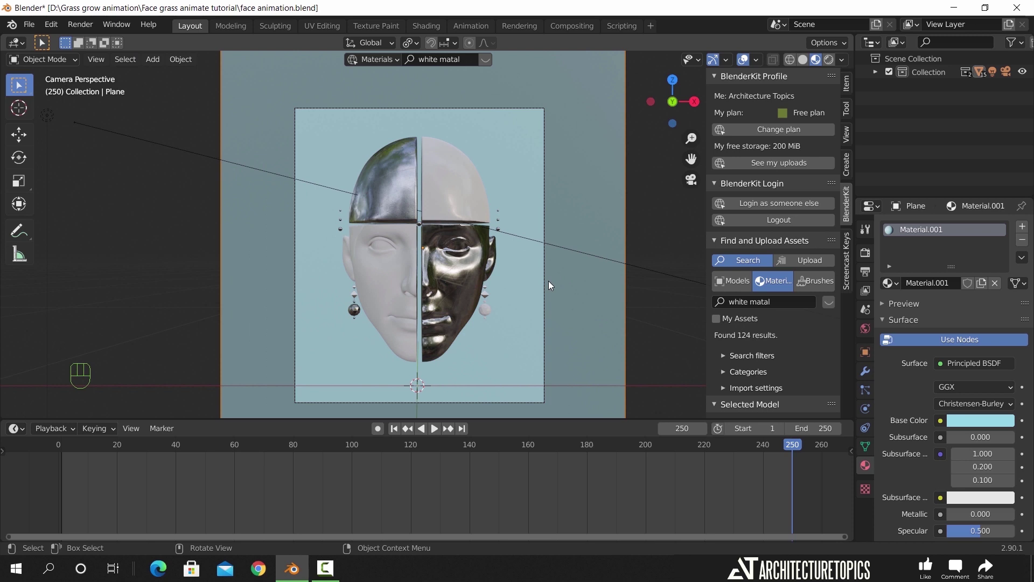
Create a new collection in the scene and name it light.
{"action": "right_click", "coordinate": [909, 89]}
{"action": "left_click", "coordinate": [909, 89]}
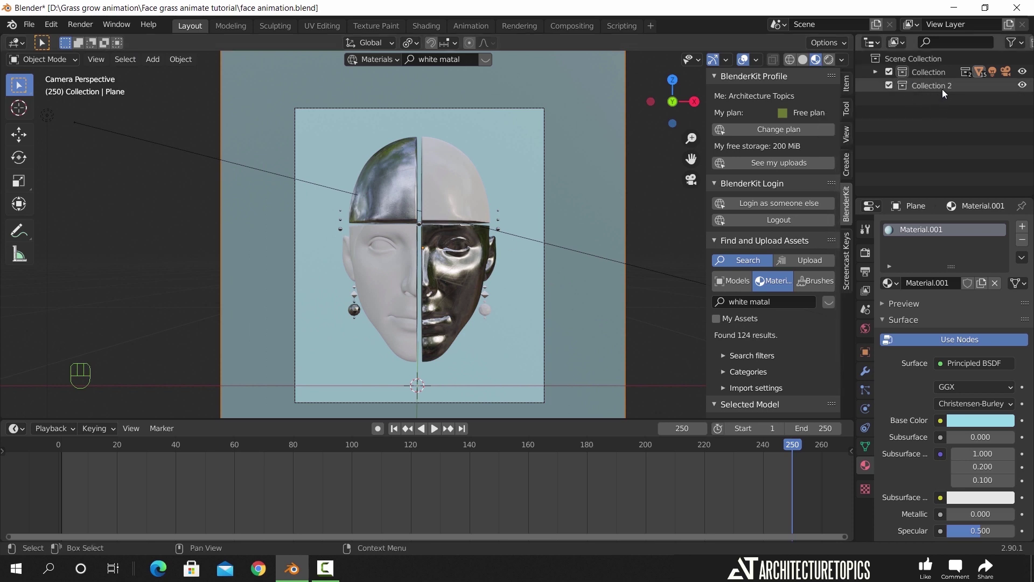
{"action": "double_click", "coordinate": [942, 85]}
{"action": "type", "text": "light"}
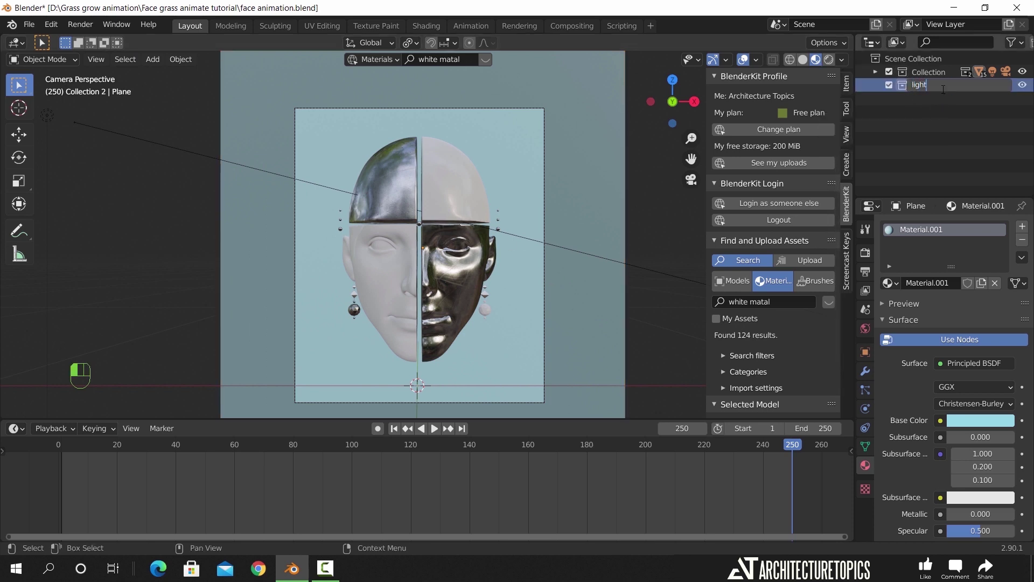
{"action": "key", "text": "Return"}
Add a Reflection Cubemap light probe to the light collection and scale it down around the head and backdrop.
{"action": "middle_click_drag", "start_coordinate": [513, 228], "coordinate": [509, 266]}
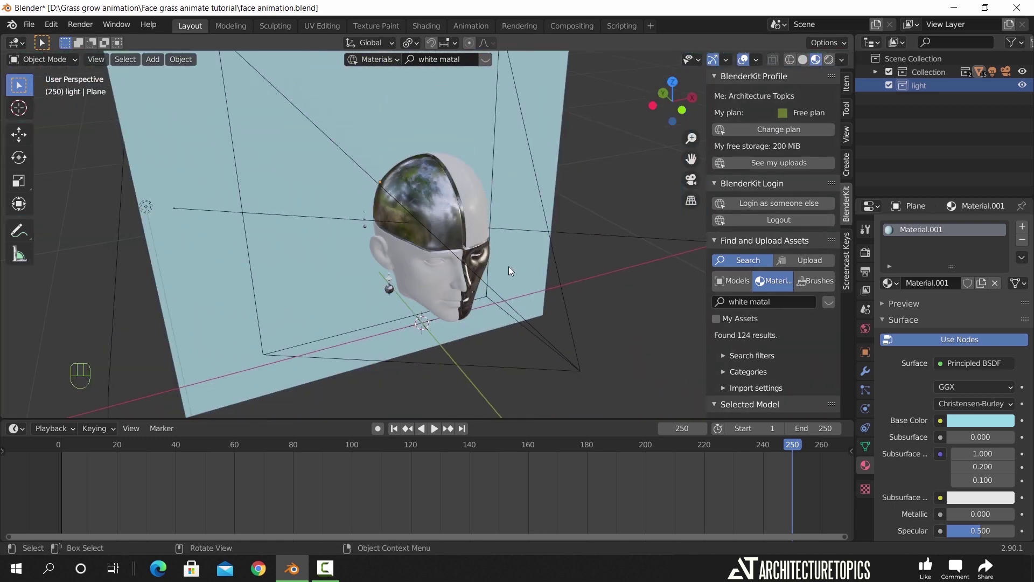
{"action": "key", "text": "shift+a"}
{"action": "mouse_move", "coordinate": [484, 270]}
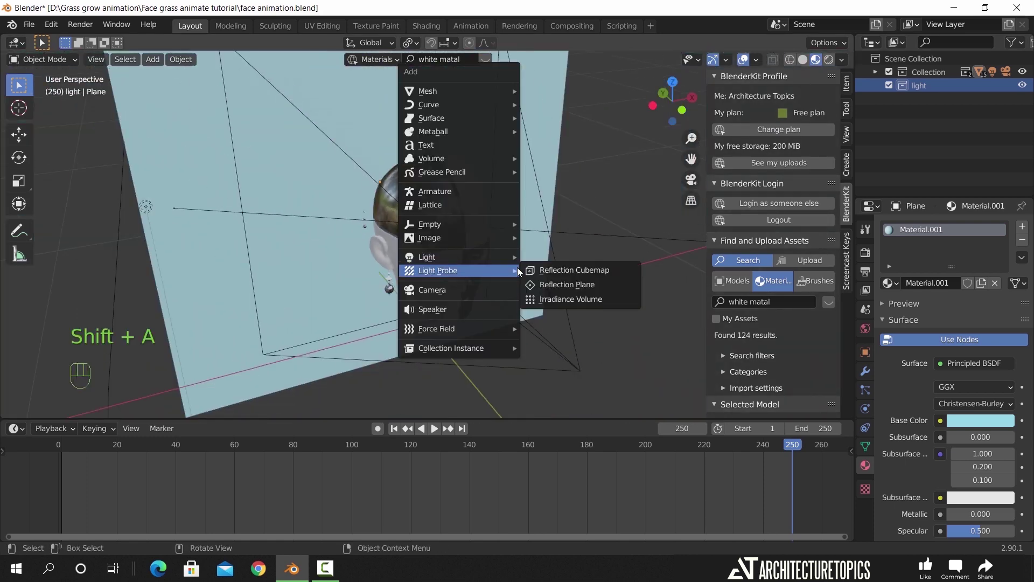
{"action": "left_click", "coordinate": [533, 269]}
{"action": "scroll", "coordinate": [472, 299], "scroll_direction": "down", "scroll_amount": 5}
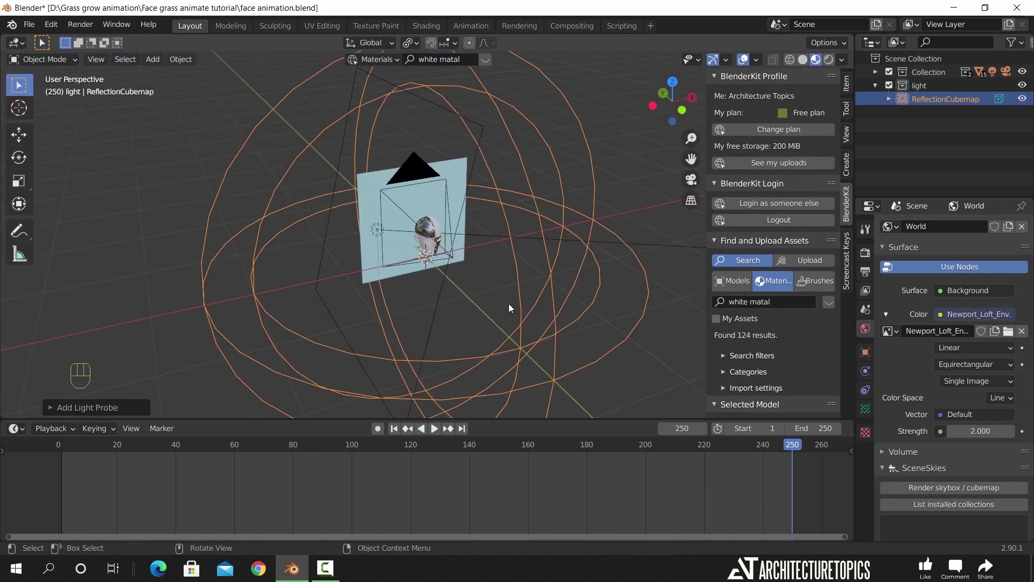
{"action": "key", "text": "s"}
{"action": "left_click", "coordinate": [509, 283]}
Move the reflection cubemap along the Z axis to sit around the head.
{"action": "middle_click_drag", "start_coordinate": [509, 285], "coordinate": [542, 283]}
{"action": "scroll", "coordinate": [548, 319], "scroll_direction": "up", "scroll_amount": 2}
{"action": "key", "text": "g"}
{"action": "key", "text": "z"}
{"action": "left_click", "coordinate": [553, 276]}
{"action": "scroll", "coordinate": [544, 291], "scroll_direction": "up", "scroll_amount": 4}
Hide the reflection cubemap, add an Irradiance Volume light probe and scale it down around the head.
{"action": "key", "text": "shift+a"}
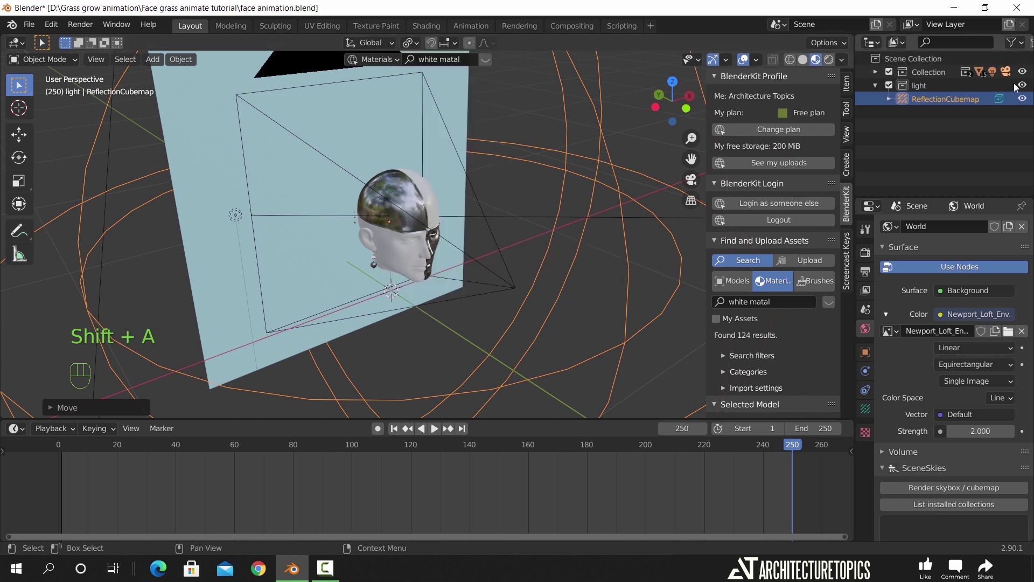
{"action": "key", "text": "shift+a"}
{"action": "mouse_move", "coordinate": [444, 228]}
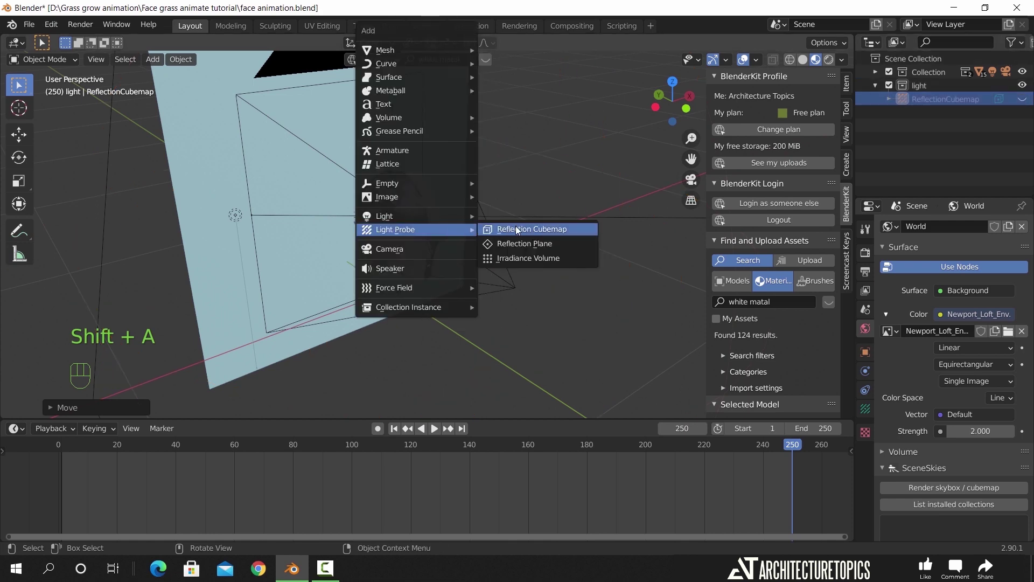
{"action": "left_click", "coordinate": [519, 257]}
{"action": "scroll", "coordinate": [539, 299], "scroll_direction": "down", "scroll_amount": 5}
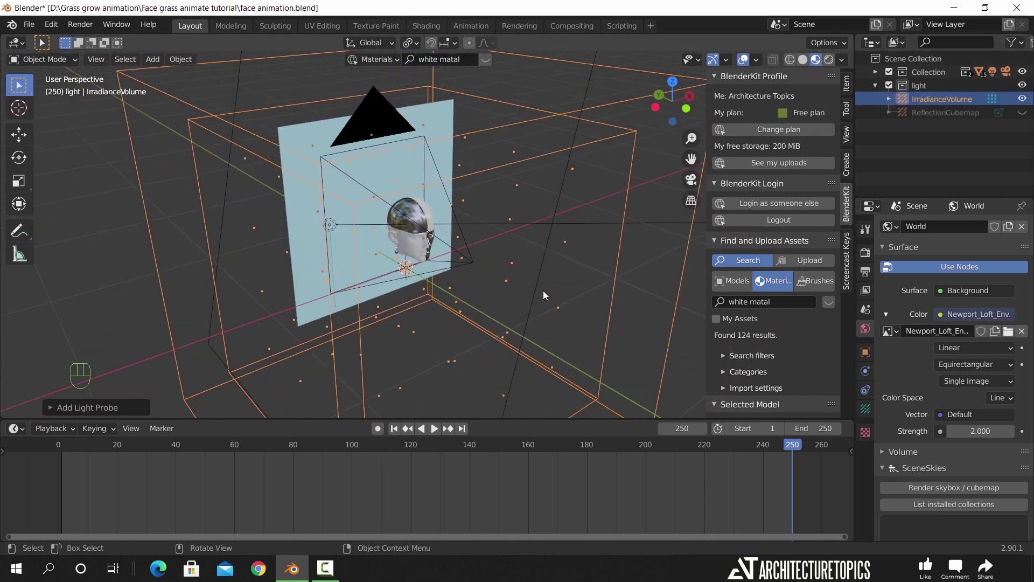
{"action": "scroll", "coordinate": [539, 270], "scroll_direction": "down", "scroll_amount": 4}
{"action": "key", "text": "s"}
{"action": "left_click", "coordinate": [522, 275]}
Move the irradiance volume up along the Z axis to surround the head, and check it through the camera.
{"action": "key", "text": "g"}
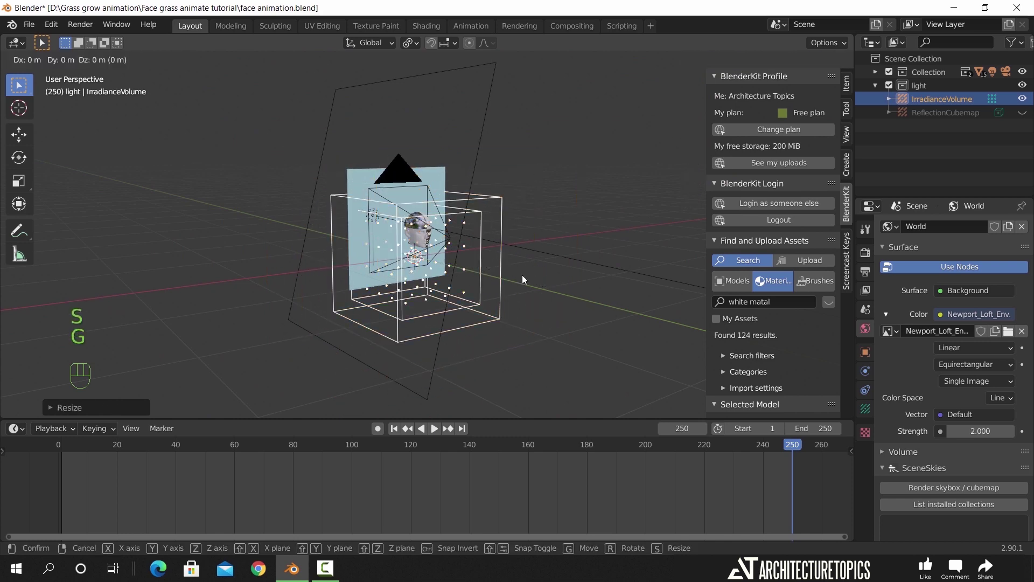
{"action": "key", "text": "z"}
{"action": "left_click", "coordinate": [474, 256]}
{"action": "middle_click_drag", "start_coordinate": [474, 255], "coordinate": [524, 259]}
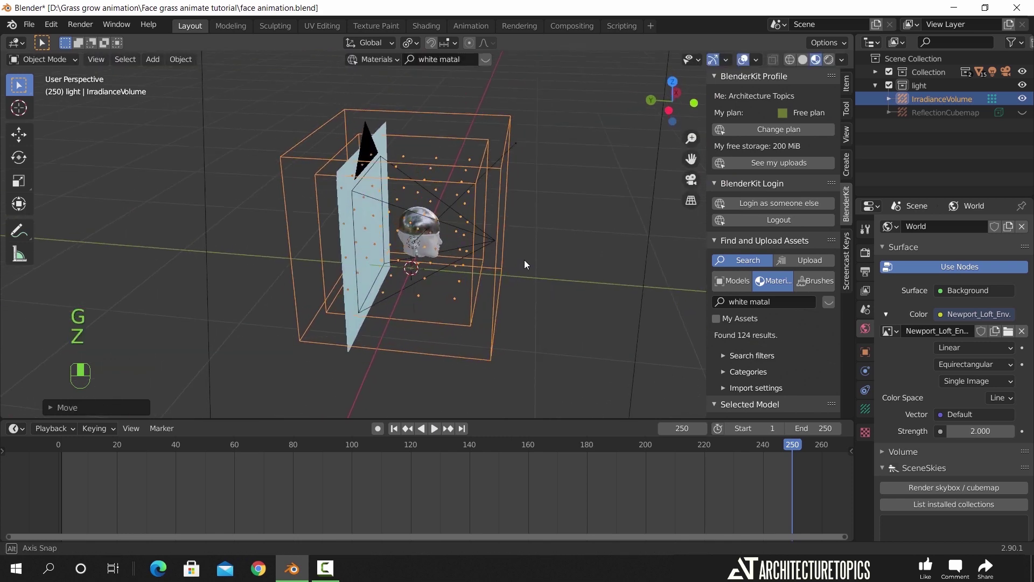
{"action": "key", "text": "KP_0"}
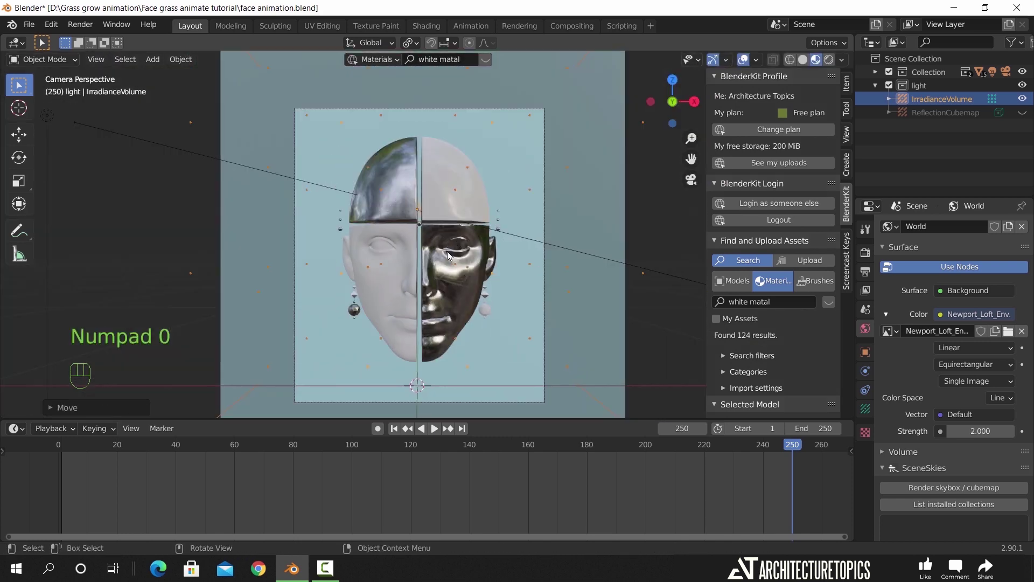
Enlarge the irradiance volume and shift it along the Y axis to enclose the backdrop, head and camera.
{"action": "scroll", "coordinate": [447, 251], "scroll_direction": "down", "scroll_amount": 3}
{"action": "middle_click_drag", "start_coordinate": [447, 252], "coordinate": [520, 271]}
{"action": "scroll", "coordinate": [551, 276], "scroll_direction": "down", "scroll_amount": 4}
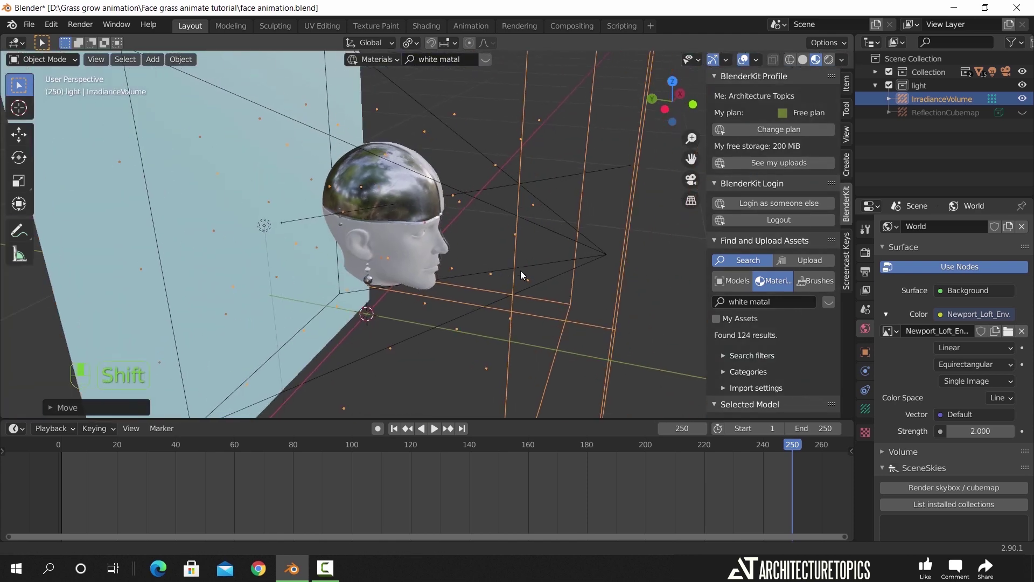
{"action": "scroll", "coordinate": [520, 271], "scroll_direction": "down", "scroll_amount": 3}
{"action": "key", "text": "s"}
{"action": "key", "text": "g"}
{"action": "key", "text": "x"}
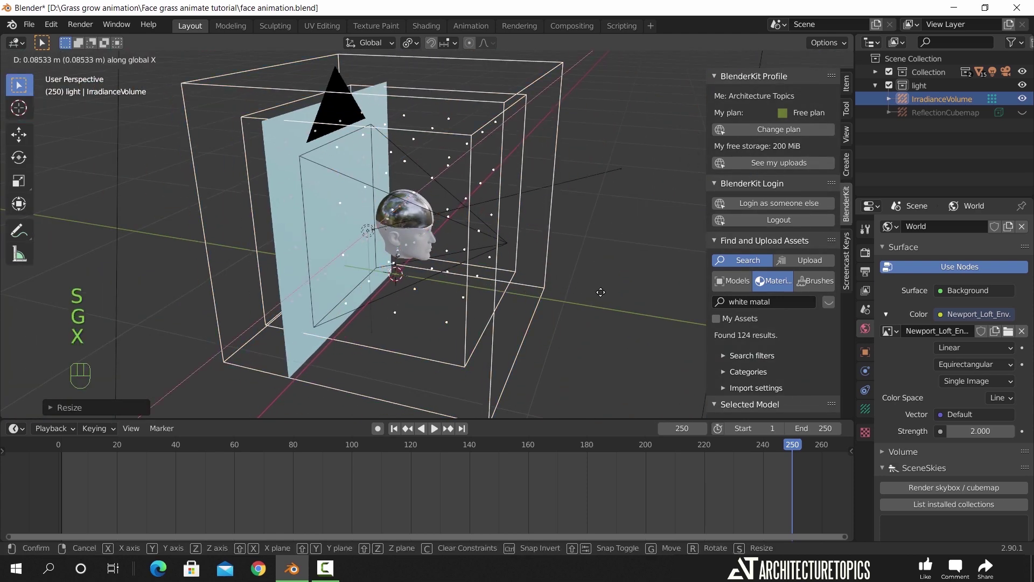
{"action": "key", "text": "y"}
{"action": "left_click", "coordinate": [590, 295]}
{"action": "key", "text": "s"}
{"action": "left_click", "coordinate": [514, 270]}
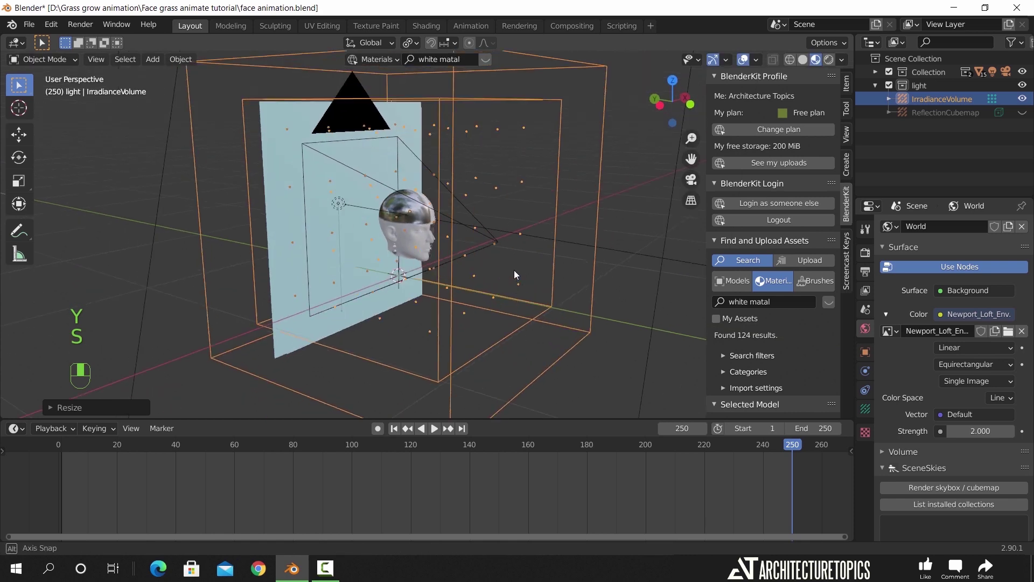
{"action": "middle_click_drag", "start_coordinate": [514, 270], "coordinate": [522, 273]}
Set the irradiance volume's resolution to 8 in X, Y and Z.
{"action": "left_click", "coordinate": [866, 408]}
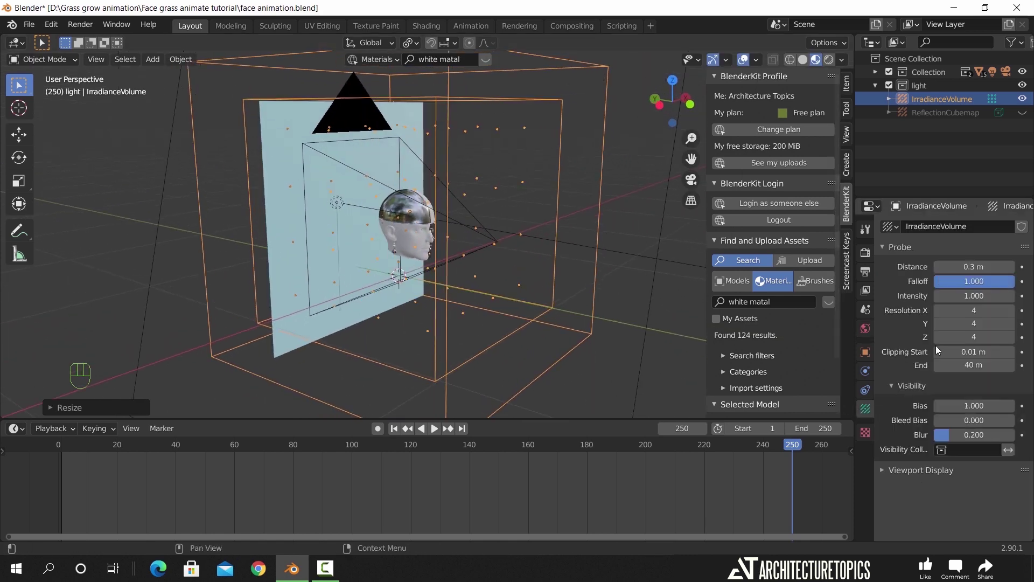
{"action": "left_click", "coordinate": [970, 310]}
{"action": "type", "text": "8"}
{"action": "key", "text": "Tab"}
{"action": "type", "text": "8"}
{"action": "key", "text": "Tab"}
{"action": "type", "text": "8"}
{"action": "key", "text": "Return"}
{"action": "middle_click_drag", "start_coordinate": [534, 303], "coordinate": [439, 285]}
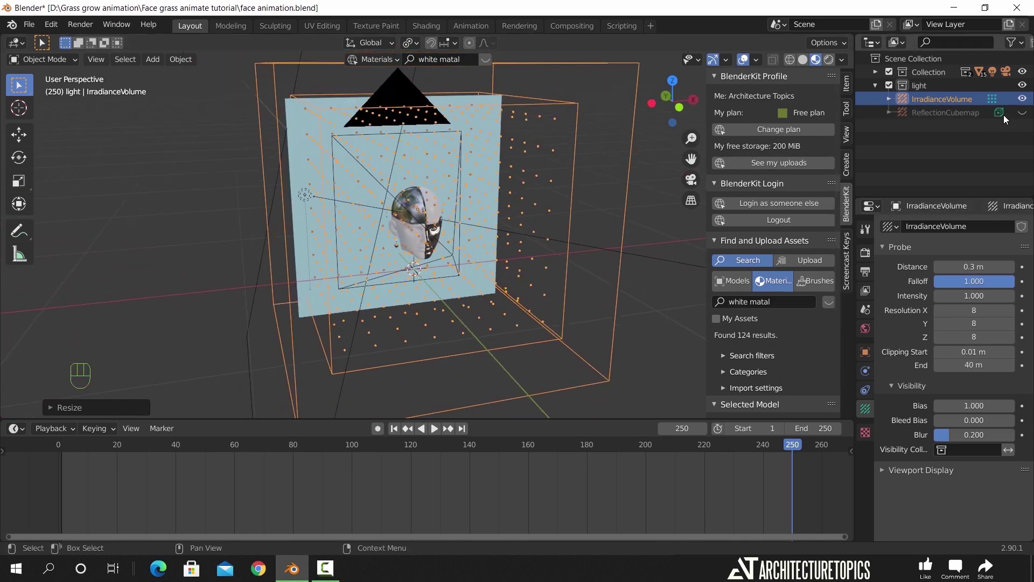
Unhide the reflection cubemap, return to the camera view, and hide the whole light collection from the viewport.
{"action": "left_click", "coordinate": [1022, 112]}
{"action": "scroll", "coordinate": [457, 255], "scroll_direction": "up", "scroll_amount": 5}
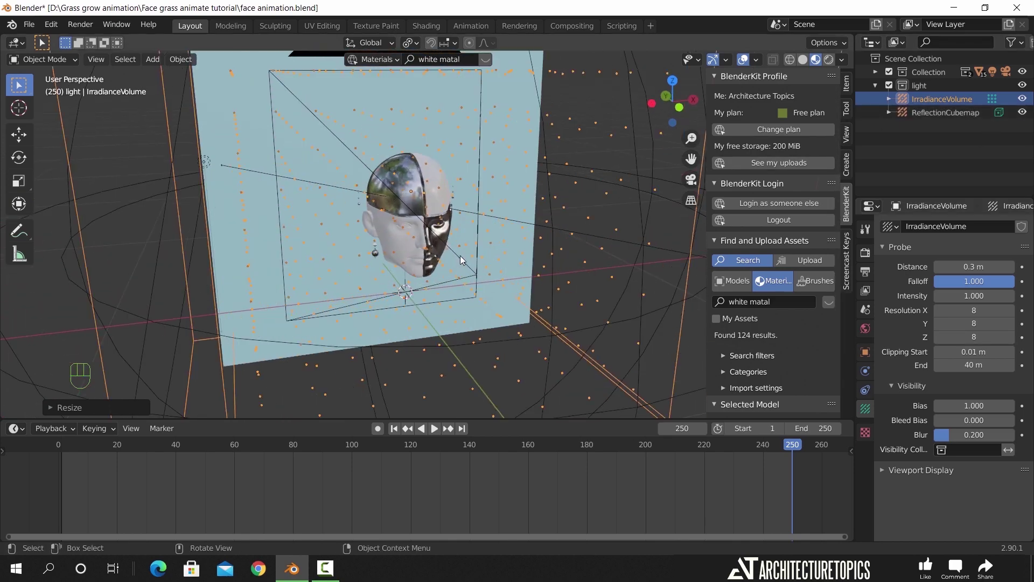
{"action": "key", "text": "KP_0"}
{"action": "scroll", "coordinate": [460, 255], "scroll_direction": "up", "scroll_amount": 4}
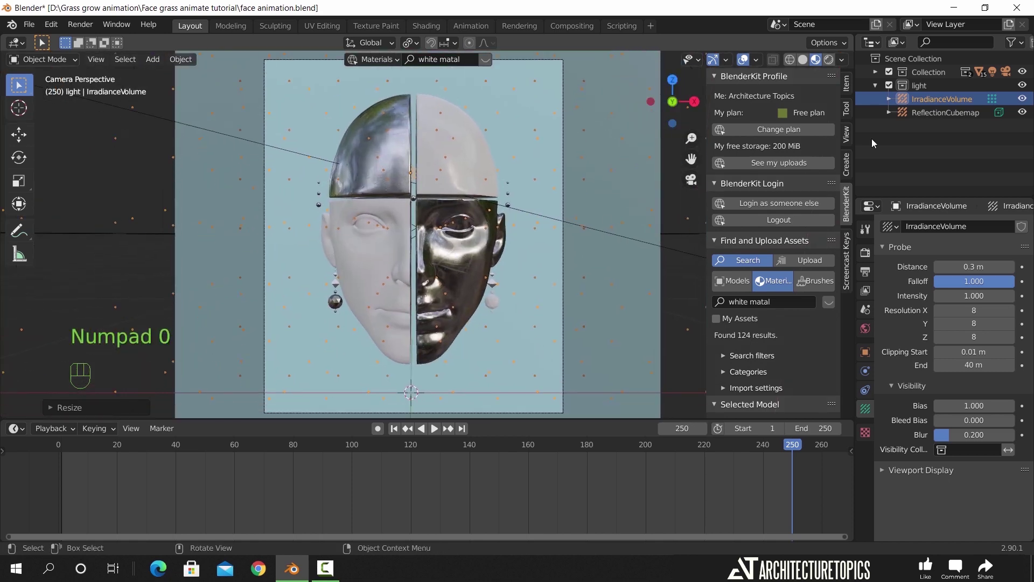
{"action": "left_click", "coordinate": [1022, 85]}
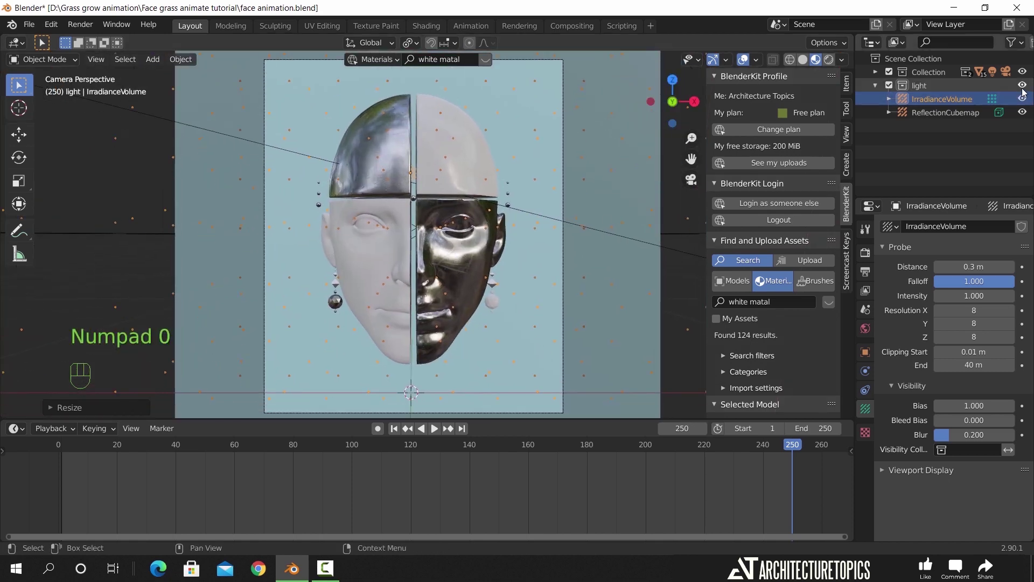
Enable Ambient Occlusion and Bloom in the Eevee render settings, and inspect the rendered face up close.
{"action": "left_click", "coordinate": [866, 255]}
{"action": "key", "text": "n"}
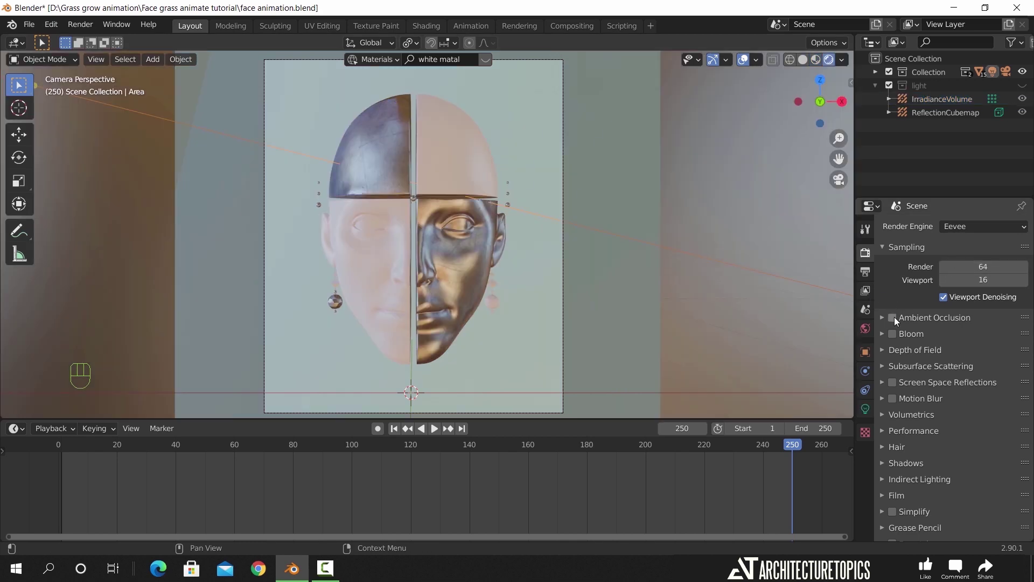
{"action": "left_click", "coordinate": [893, 318]}
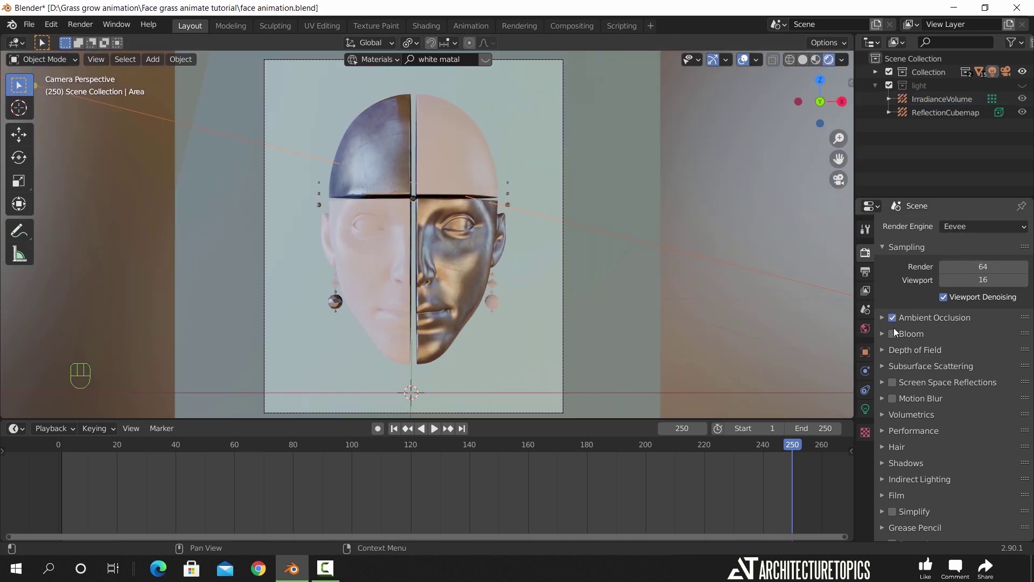
{"action": "left_click", "coordinate": [892, 334]}
{"action": "middle_click_drag", "start_coordinate": [544, 291], "coordinate": [534, 288]}
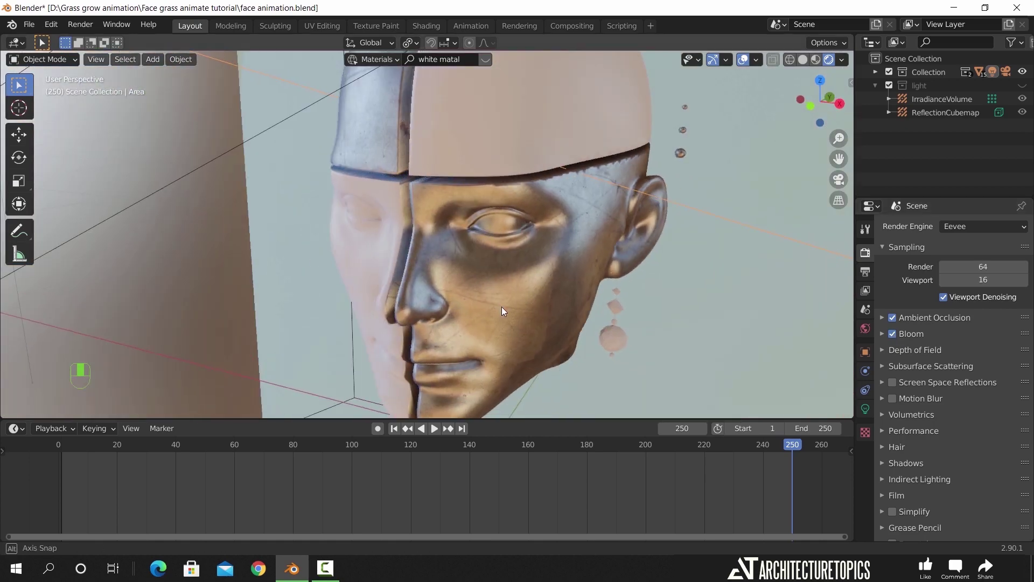
{"action": "middle_click_drag", "start_coordinate": [502, 311], "coordinate": [565, 289]}
{"action": "scroll", "coordinate": [535, 237], "scroll_direction": "up", "scroll_amount": 3}
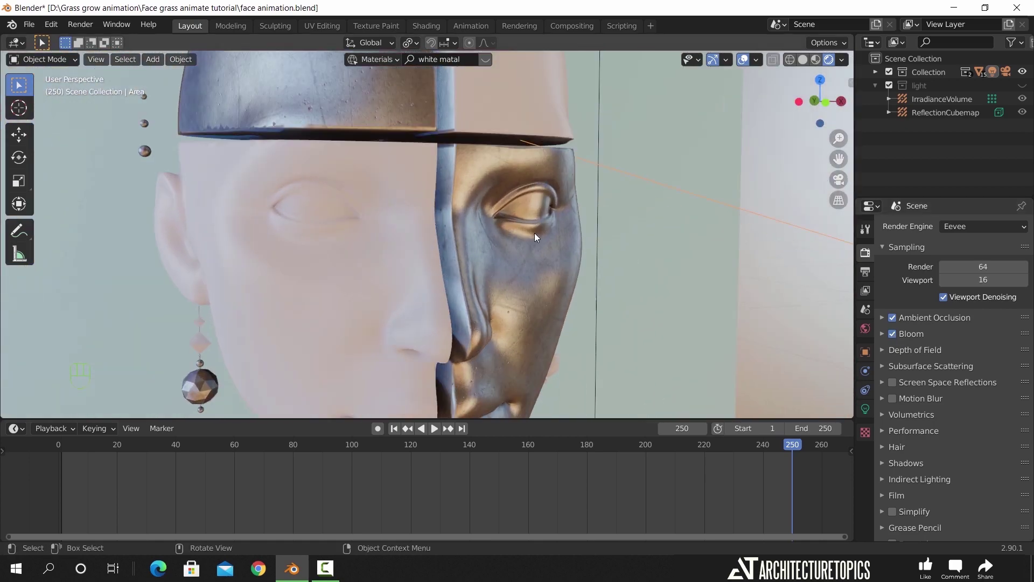
Split the viewport, turn one half into a Shader Editor, and show the selected face piece's object material nodes.
{"action": "middle_click_drag", "start_coordinate": [536, 237], "coordinate": [466, 184]}
{"action": "left_click", "coordinate": [429, 231]}
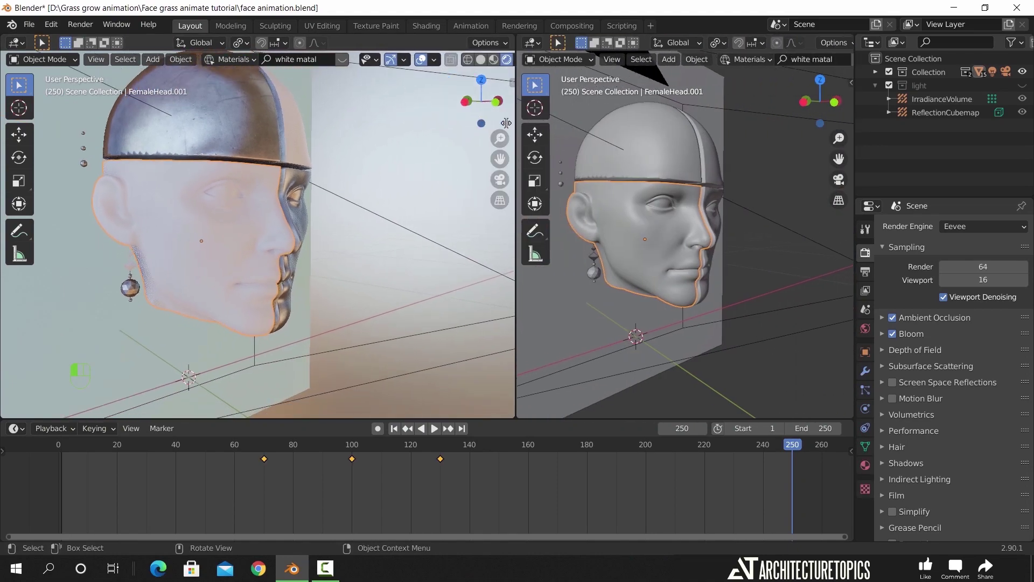
{"action": "left_click", "coordinate": [521, 42]}
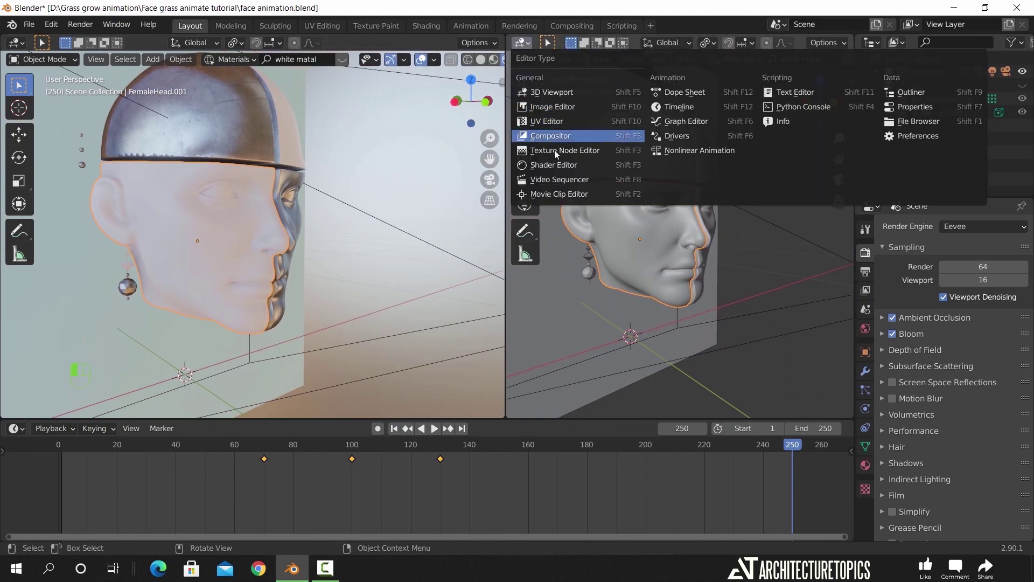
{"action": "left_click", "coordinate": [557, 165]}
{"action": "key", "text": "n"}
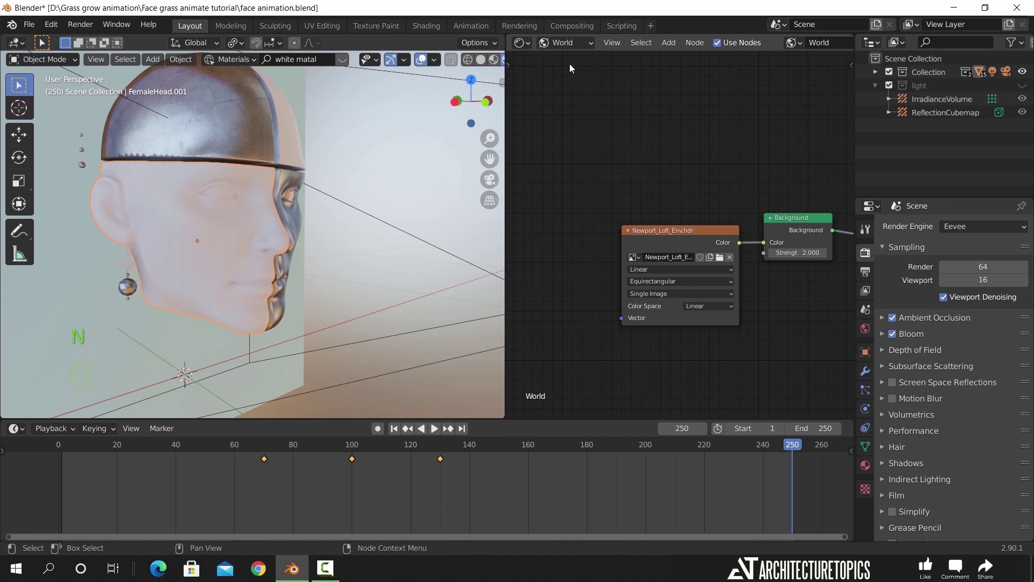
{"action": "left_click", "coordinate": [571, 42]}
{"action": "left_click", "coordinate": [568, 56]}
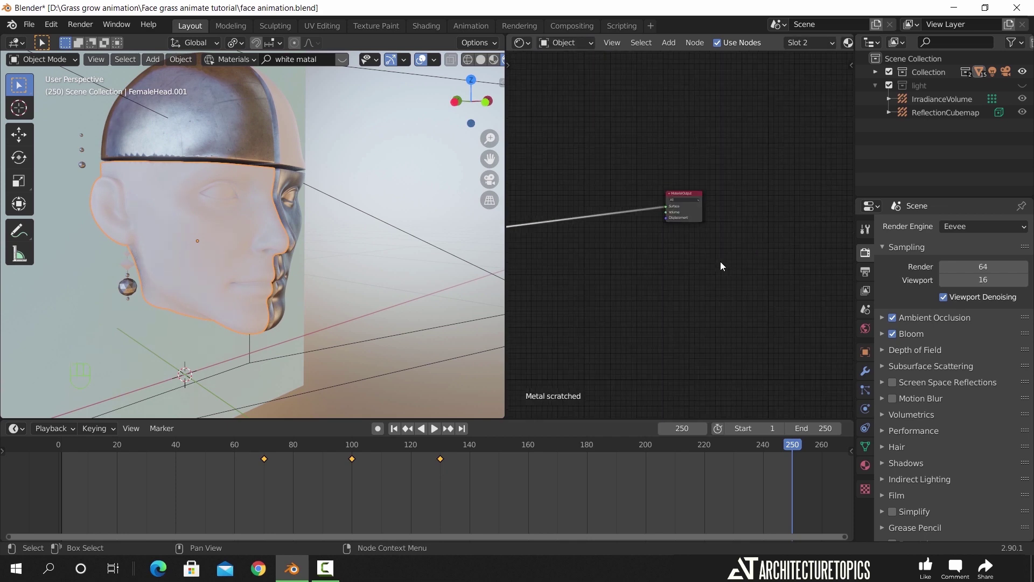
Insert a Mix Shader between the Metal03 PBR node and the Material Output of the Metal scratched material.
{"action": "scroll", "coordinate": [721, 262], "scroll_direction": "down", "scroll_amount": 2}
{"action": "middle_click_drag", "start_coordinate": [590, 283], "coordinate": [741, 249]}
{"action": "left_click_drag", "start_coordinate": [647, 204], "coordinate": [733, 186]}
{"action": "scroll", "coordinate": [681, 271], "scroll_direction": "up", "scroll_amount": 3}
{"action": "key", "text": "shift+a"}
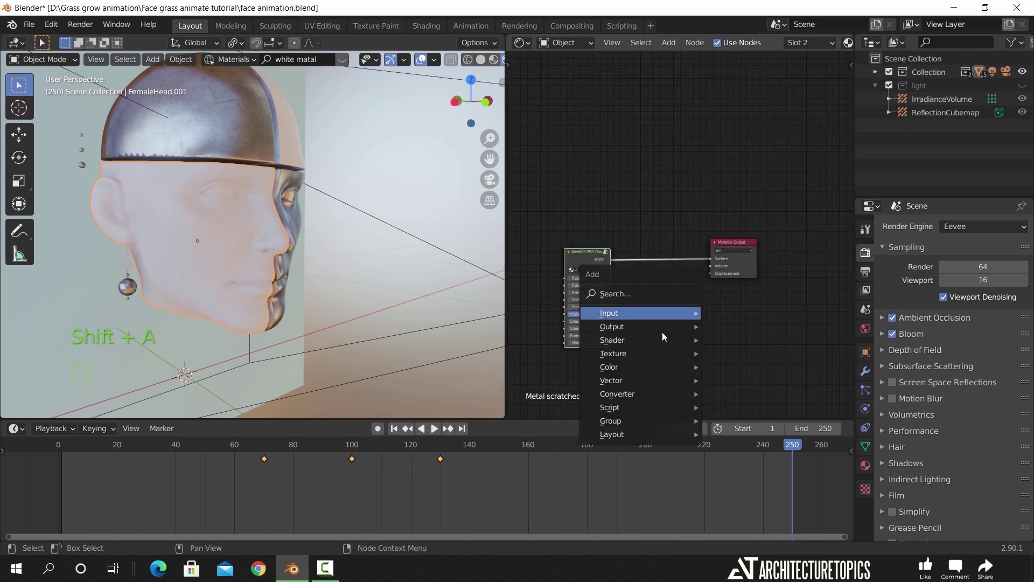
{"action": "mouse_move", "coordinate": [655, 340]}
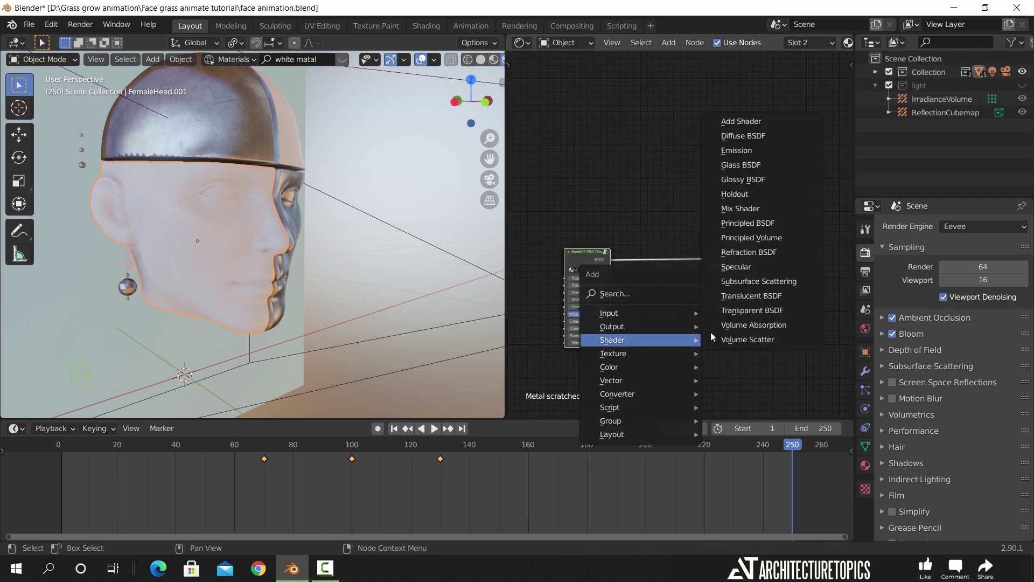
{"action": "left_click", "coordinate": [748, 211]}
{"action": "left_click", "coordinate": [663, 242]}
Add a Glossy BSDF with roughness 0.173 and connect it to the Mix Shader's second shader input.
{"action": "middle_click_drag", "start_coordinate": [681, 327], "coordinate": [664, 280]}
{"action": "scroll", "coordinate": [661, 289], "scroll_direction": "up", "scroll_amount": 4}
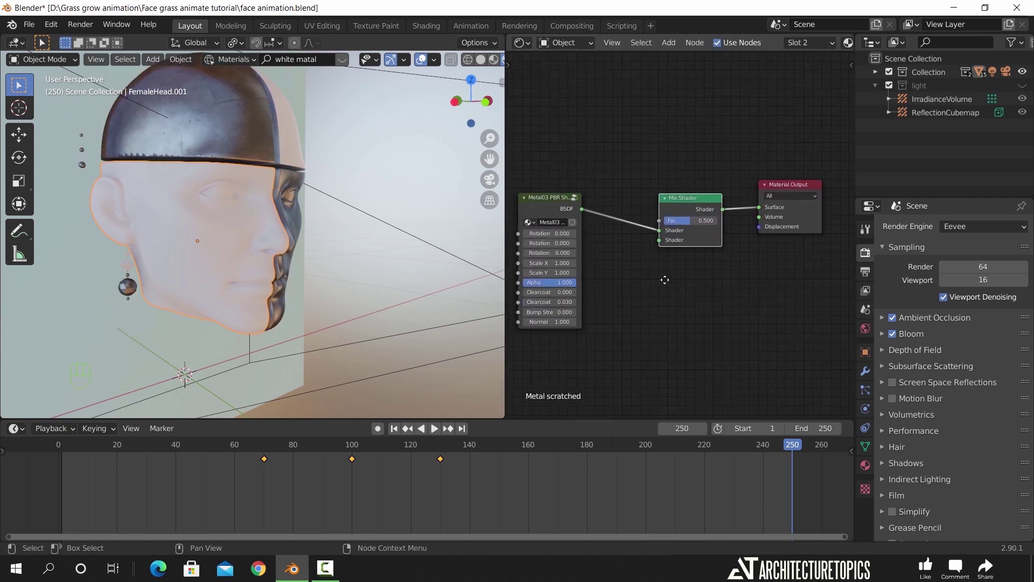
{"action": "key", "text": "shift+a"}
{"action": "mouse_move", "coordinate": [645, 299]}
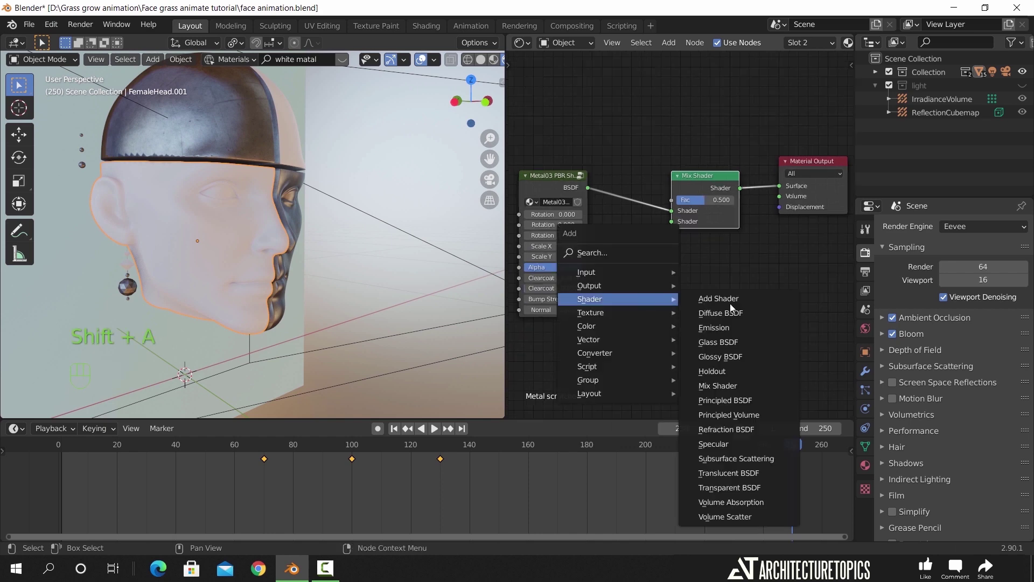
{"action": "left_click", "coordinate": [720, 357]}
{"action": "left_click", "coordinate": [575, 391]}
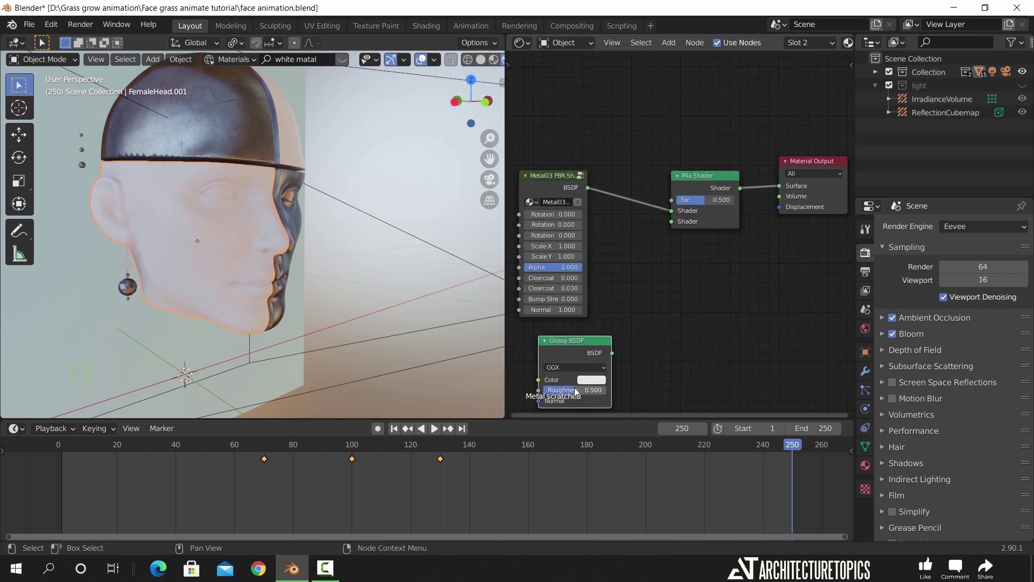
{"action": "left_click_drag", "start_coordinate": [575, 390], "coordinate": [572, 390]}
{"action": "left_click_drag", "start_coordinate": [613, 353], "coordinate": [677, 224]}
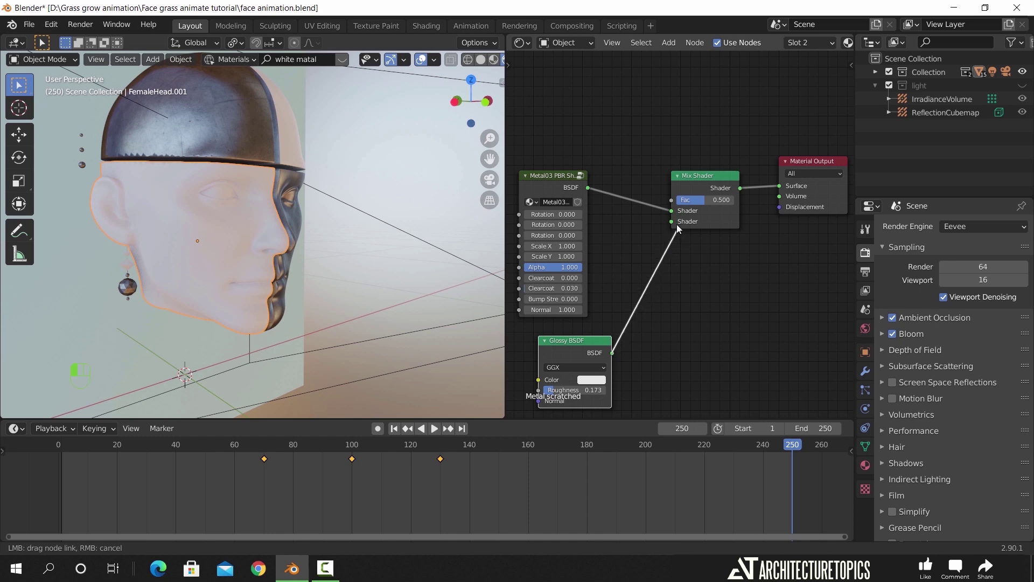
{"action": "left_click_drag", "start_coordinate": [683, 267], "coordinate": [683, 268]}
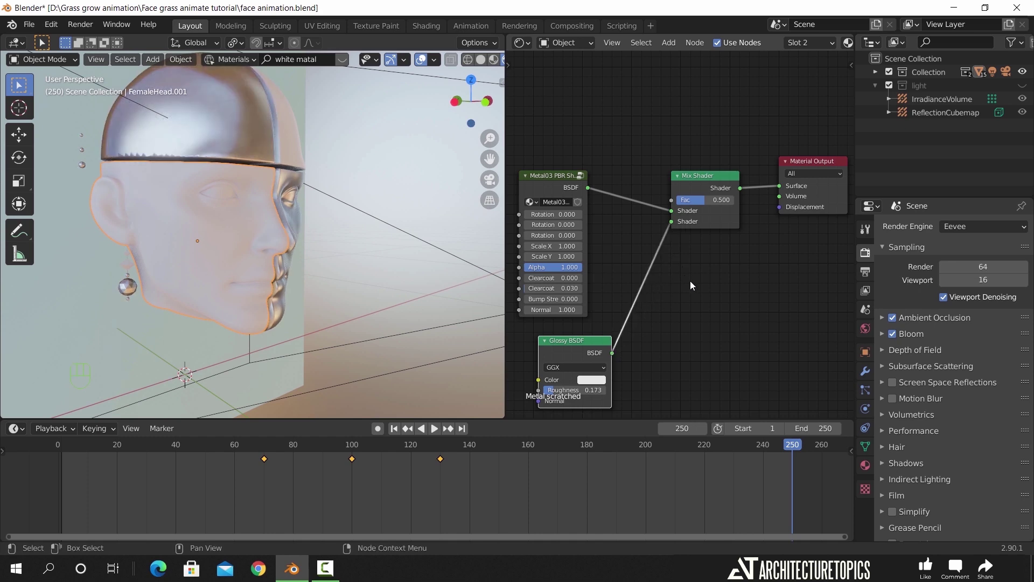
Inspect the metal half of the face up close and set the Mix Shader factor to 0.607.
{"action": "middle_click_drag", "start_coordinate": [339, 289], "coordinate": [252, 272]}
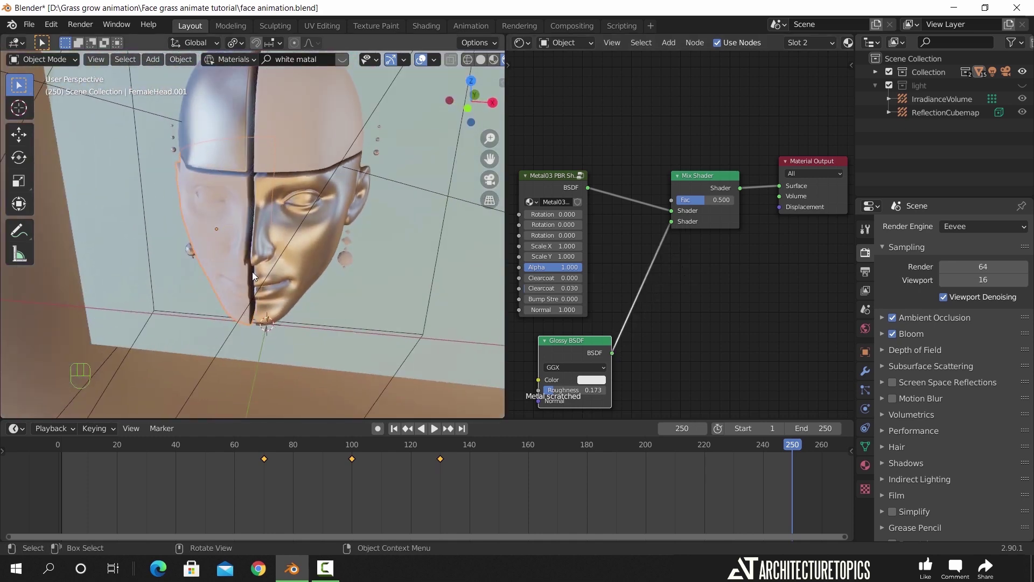
{"action": "scroll", "coordinate": [252, 271], "scroll_direction": "up", "scroll_amount": 3}
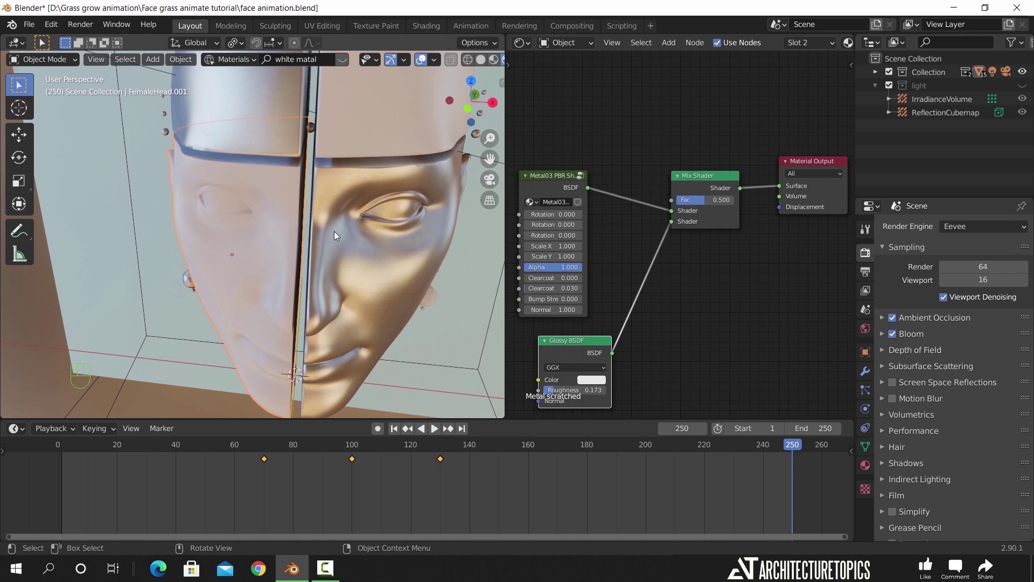
{"action": "scroll", "coordinate": [334, 231], "scroll_direction": "down", "scroll_amount": 2}
{"action": "middle_click_drag", "start_coordinate": [356, 270], "coordinate": [342, 239]}
{"action": "scroll", "coordinate": [343, 241], "scroll_direction": "up", "scroll_amount": 6}
{"action": "middle_click_drag", "start_coordinate": [370, 287], "coordinate": [310, 262], "text": "shift"}
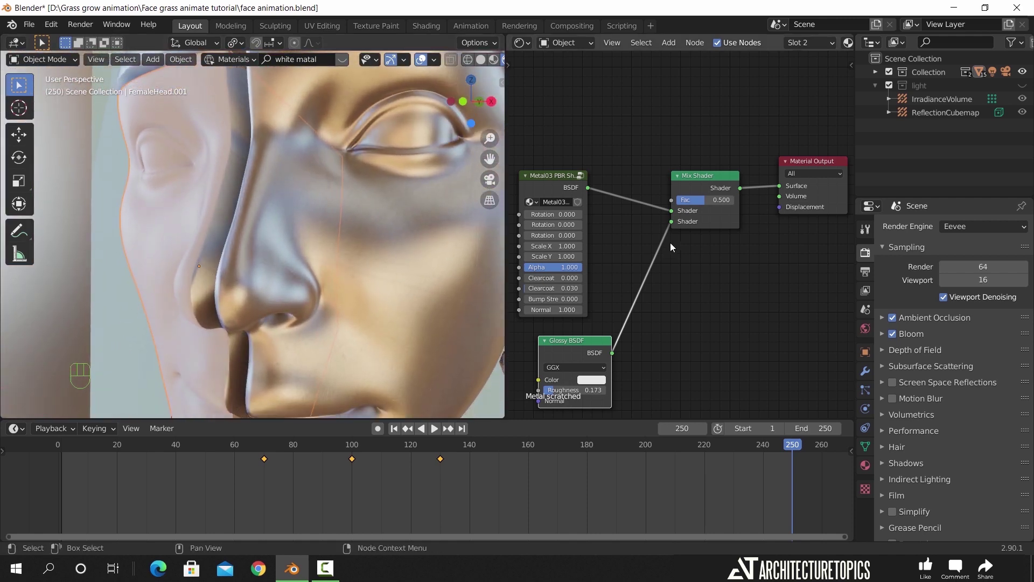
{"action": "scroll", "coordinate": [672, 247], "scroll_direction": "up", "scroll_amount": 1}
{"action": "left_click_drag", "start_coordinate": [700, 200], "coordinate": [725, 200]}
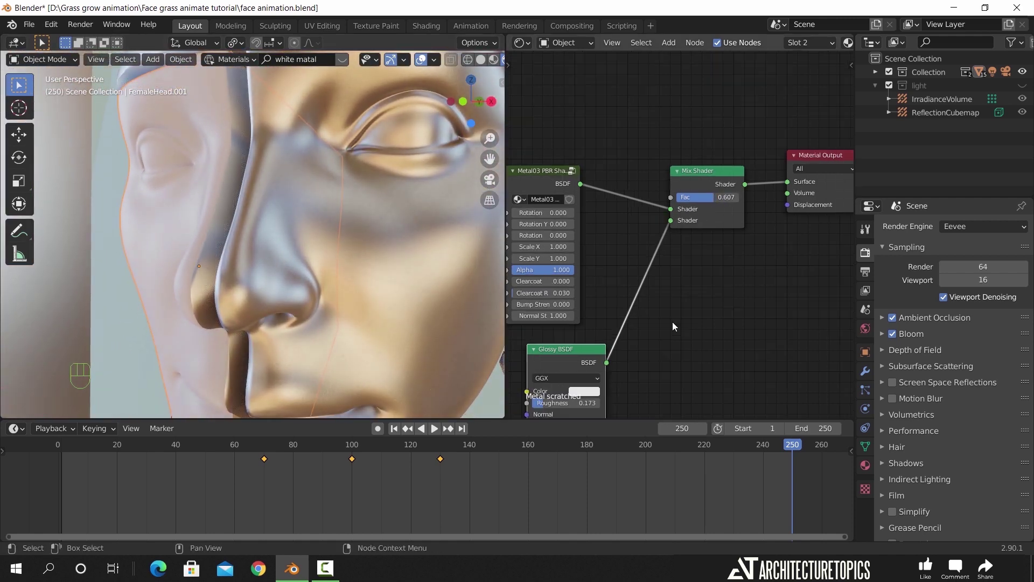
Darken the Glossy BSDF colour to hex 3E3E3E while checking the metal on the whole face.
{"action": "middle_click_drag", "start_coordinate": [674, 326], "coordinate": [704, 262]}
{"action": "left_click", "coordinate": [622, 329]}
{"action": "left_click_drag", "start_coordinate": [695, 188], "coordinate": [693, 221]}
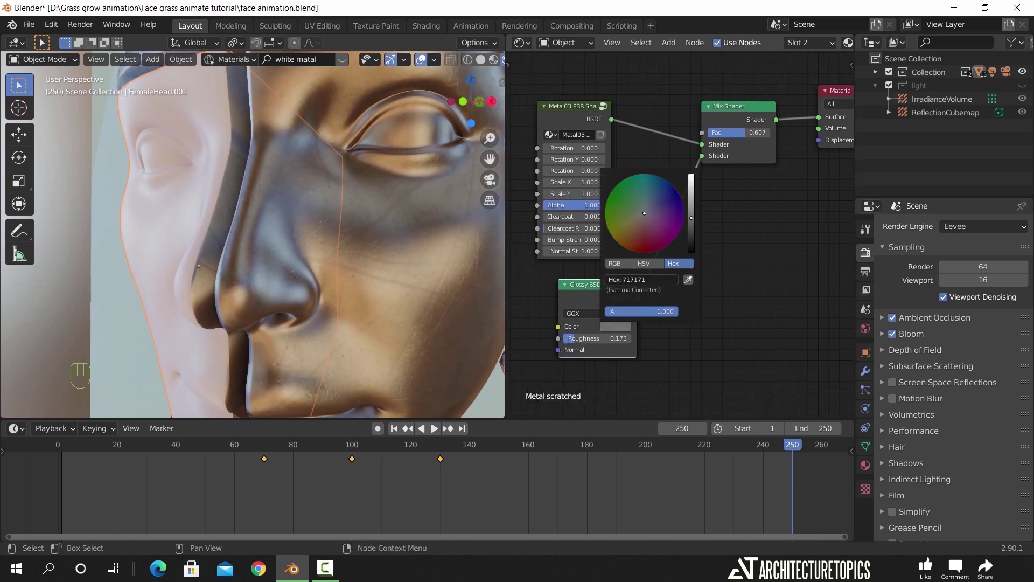
{"action": "scroll", "coordinate": [325, 283], "scroll_direction": "down", "scroll_amount": 6}
{"action": "middle_click_drag", "start_coordinate": [325, 283], "coordinate": [453, 299]}
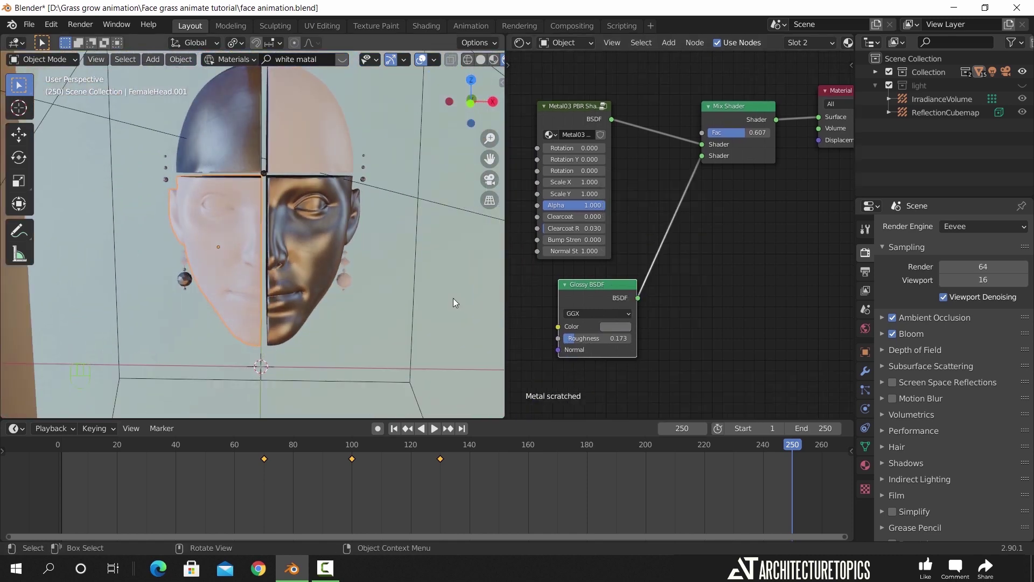
{"action": "left_click", "coordinate": [622, 329]}
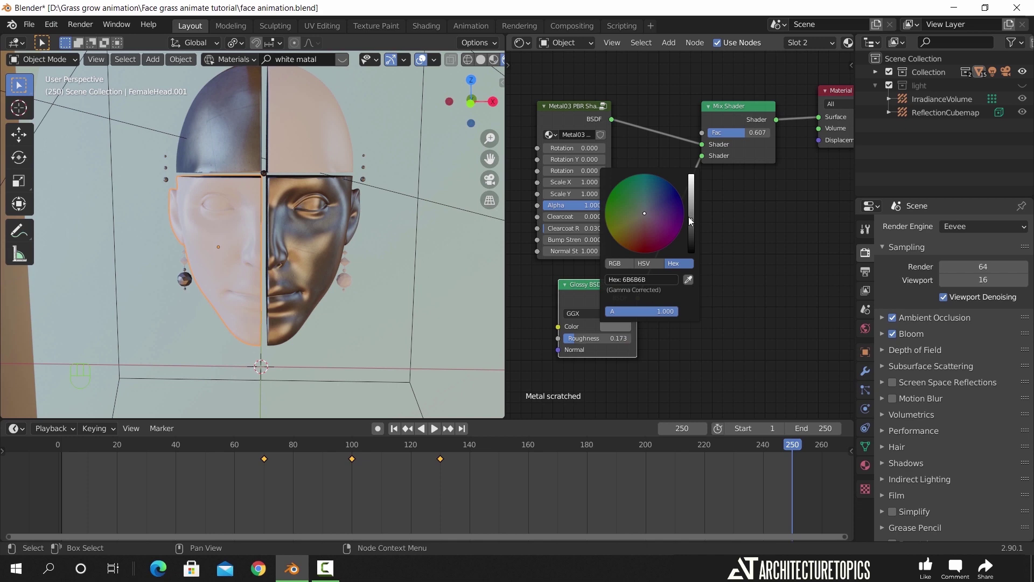
{"action": "left_click_drag", "start_coordinate": [691, 221], "coordinate": [691, 231]}
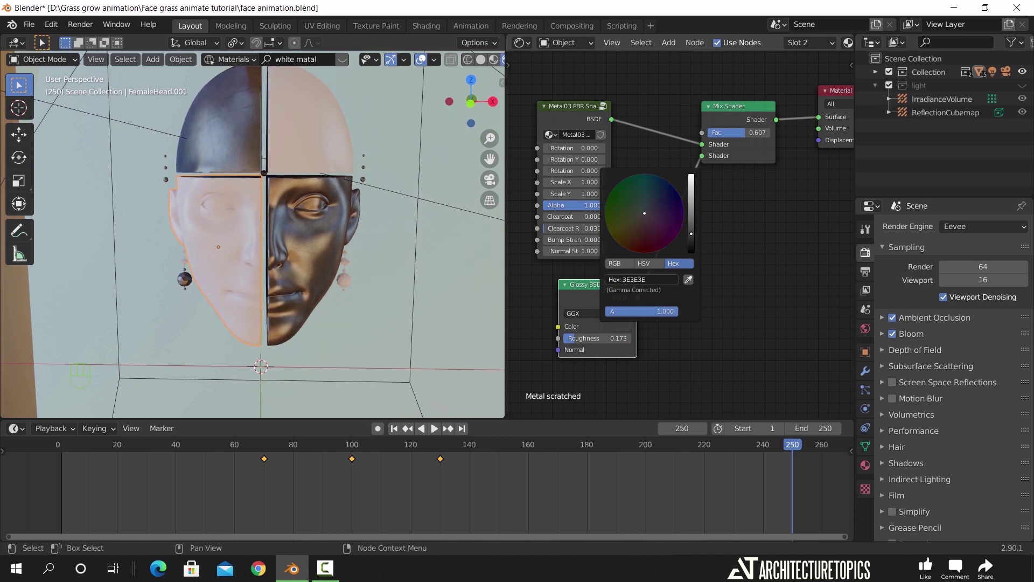
Set the Glossy BSDF roughness to 0 and the Mix Shader factor to 0.727.
{"action": "left_click_drag", "start_coordinate": [587, 337], "coordinate": [561, 337]}
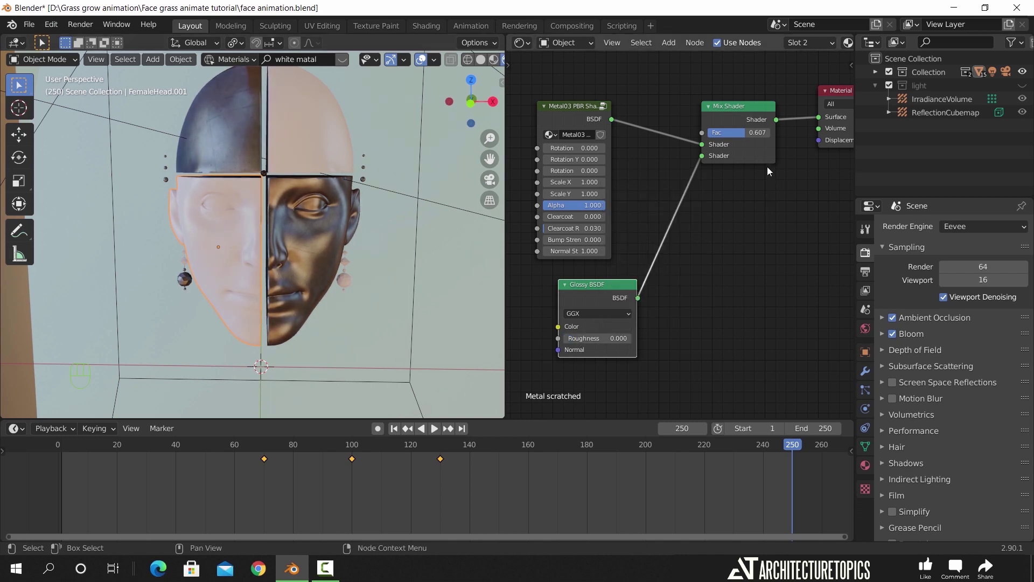
{"action": "left_click_drag", "start_coordinate": [733, 135], "coordinate": [739, 135]}
{"action": "scroll", "coordinate": [405, 230], "scroll_direction": "up", "scroll_amount": 5}
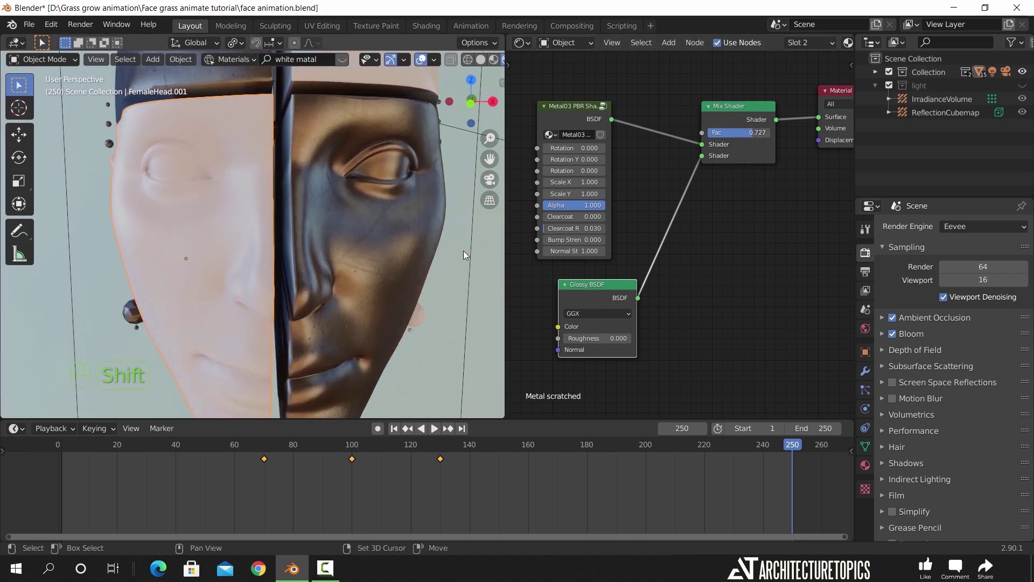
Set Scale X and Scale Y of the Metal03 PBR node to 3.
{"action": "scroll", "coordinate": [625, 241], "scroll_direction": "up", "scroll_amount": 3}
{"action": "scroll", "coordinate": [724, 231], "scroll_direction": "up", "scroll_amount": 2}
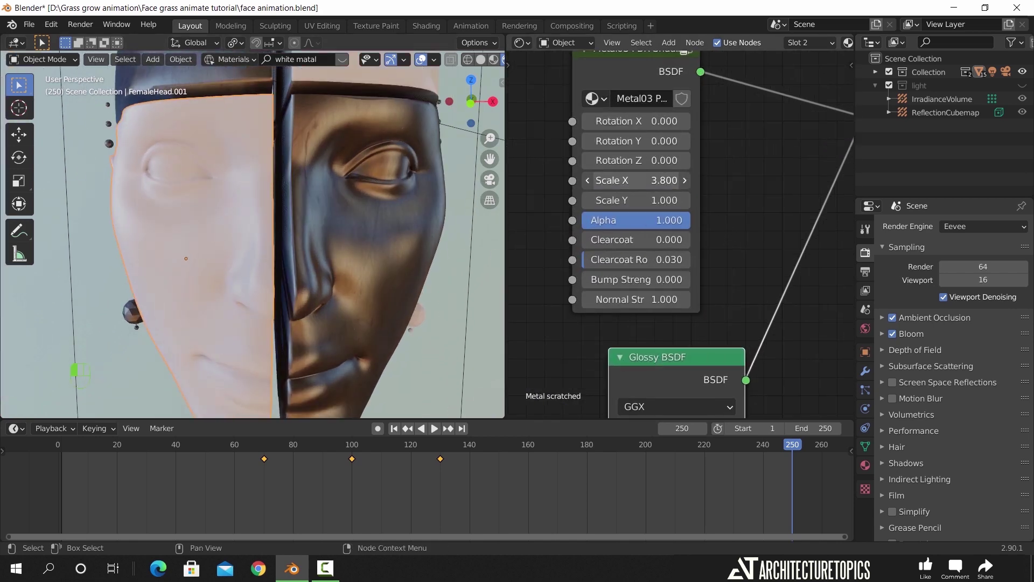
{"action": "left_click", "coordinate": [636, 180]}
{"action": "type", "text": "3"}
{"action": "key", "text": "Return"}
{"action": "left_click", "coordinate": [636, 200]}
{"action": "type", "text": "3"}
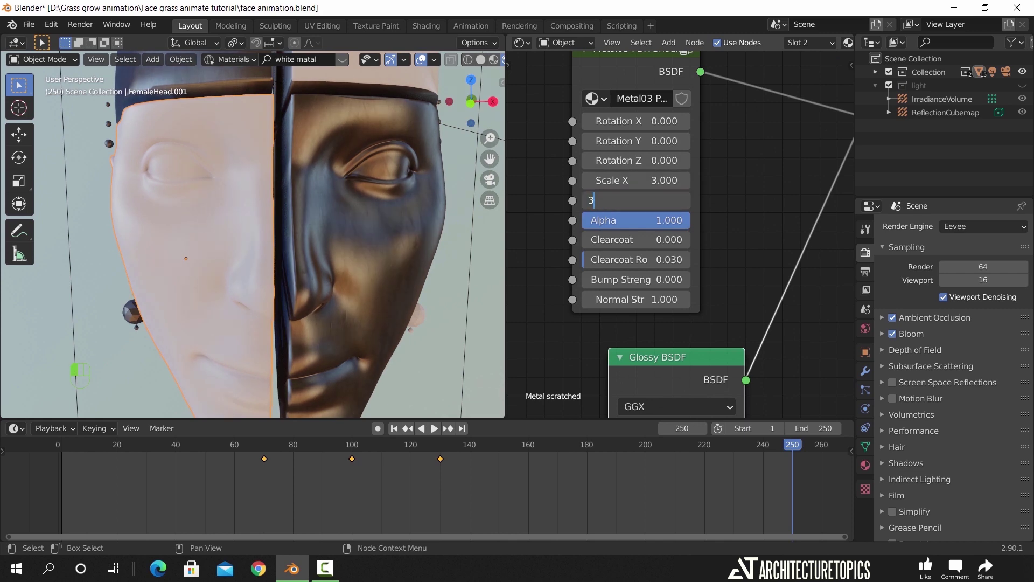
{"action": "key", "text": "Return"}
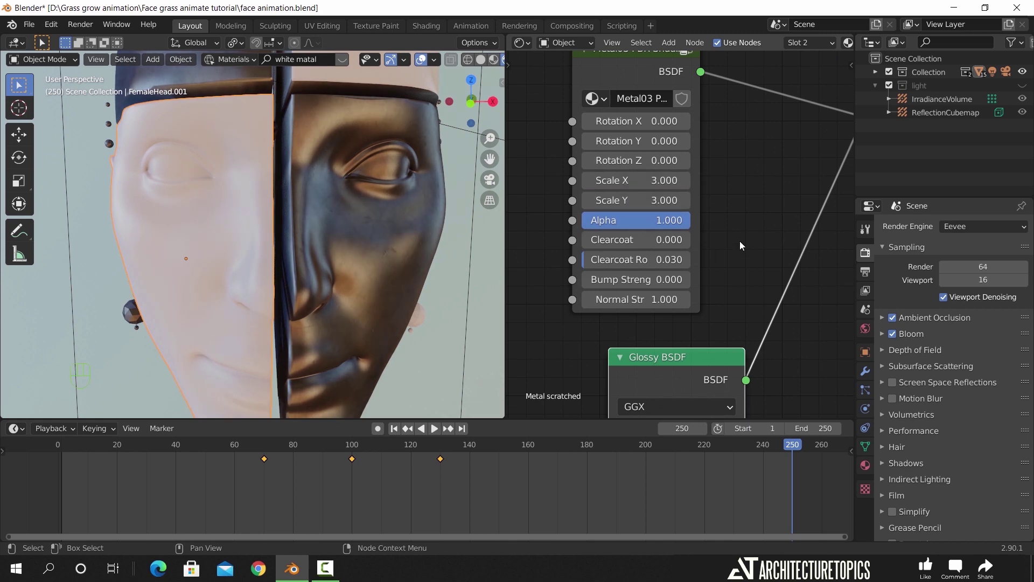
Set the Metal03 PBR node's Alpha to 0.85 and check the metal half of the face.
{"action": "mouse_move", "coordinate": [685, 222]}
{"action": "left_mouse_down"}
{"action": "mouse_move", "coordinate": [659, 222]}
{"action": "mouse_move", "coordinate": [681, 222]}
{"action": "left_mouse_up"}
{"action": "left_click", "coordinate": [682, 221]}
{"action": "type", "text": "0.85"}
{"action": "key", "text": "Return"}
{"action": "middle_click_drag", "start_coordinate": [456, 267], "coordinate": [452, 290]}
{"action": "middle_click_drag", "start_coordinate": [349, 248], "coordinate": [368, 160], "text": "shift"}
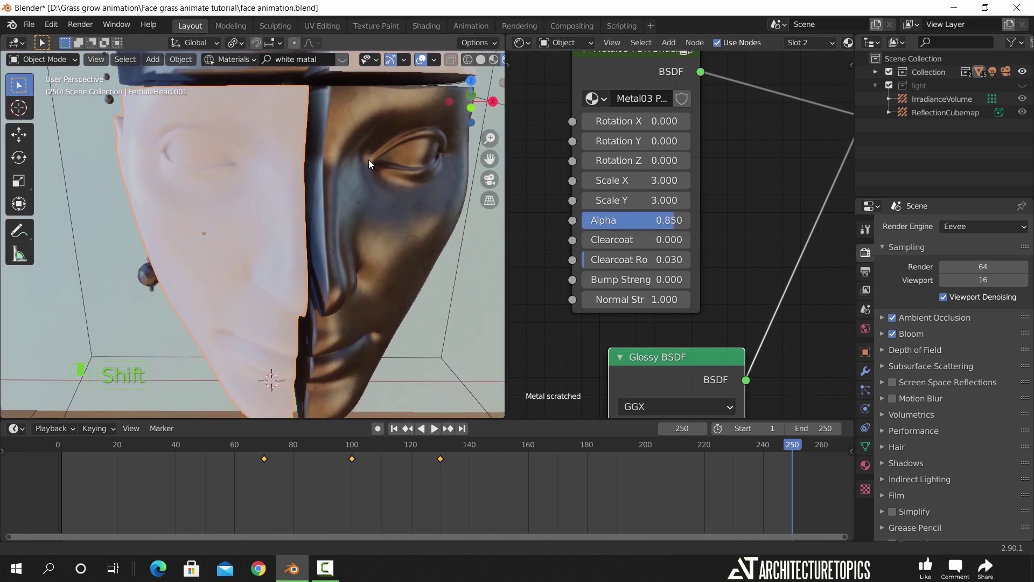
Frame all material nodes of the backdrop plane and of the face piece in the Shader Editor, with material properties shown.
{"action": "scroll", "coordinate": [371, 157], "scroll_direction": "down", "scroll_amount": 3}
{"action": "left_click", "coordinate": [250, 208]}
{"action": "left_click", "coordinate": [612, 42]}
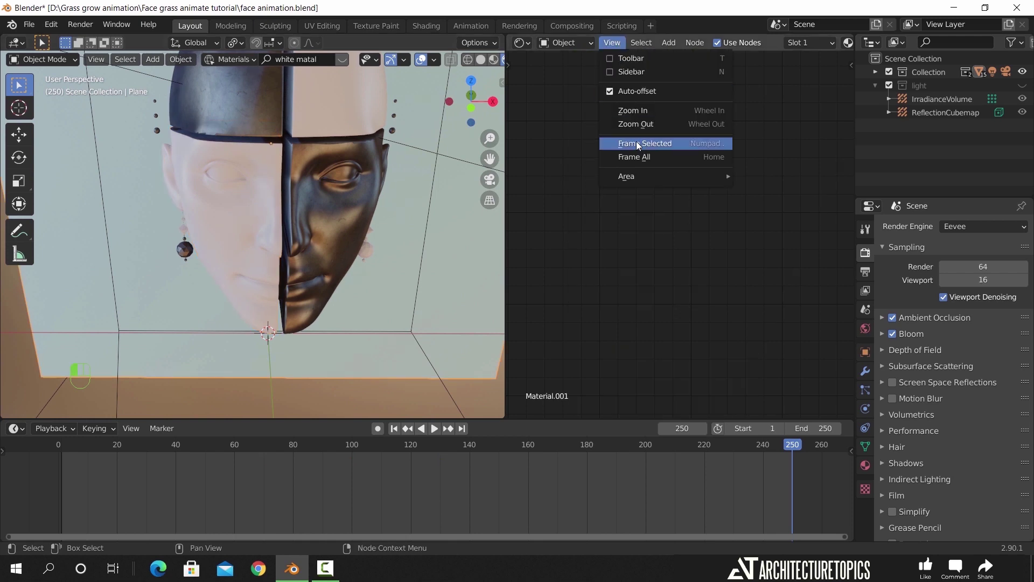
{"action": "left_click", "coordinate": [640, 157]}
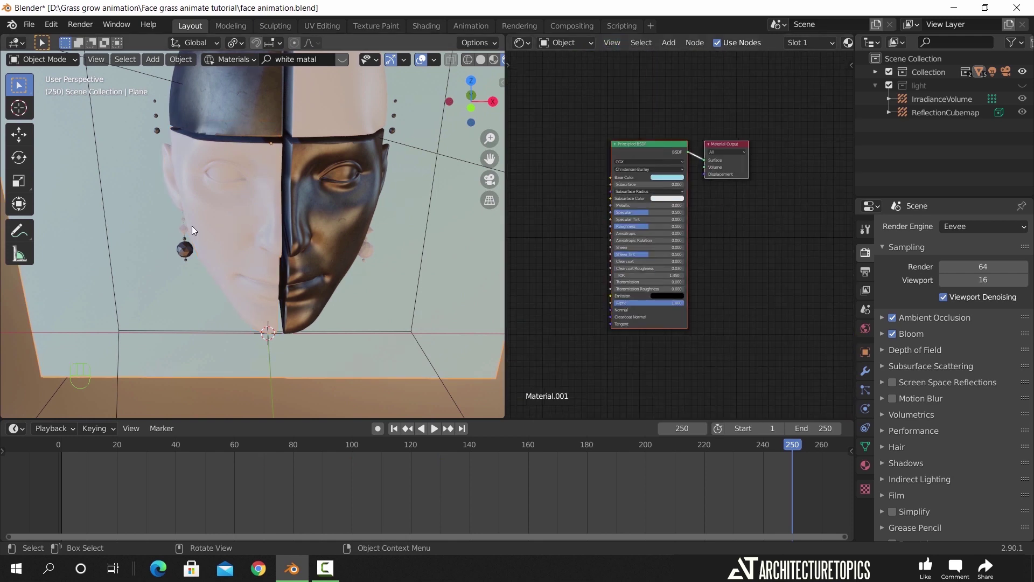
{"action": "left_click", "coordinate": [866, 465]}
{"action": "left_click", "coordinate": [243, 225]}
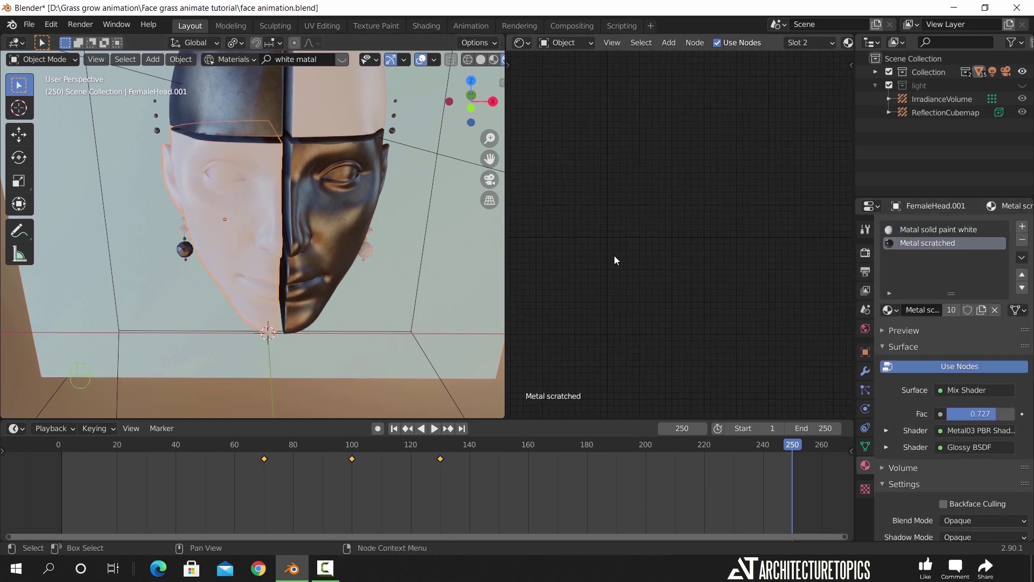
{"action": "left_click", "coordinate": [612, 43]}
{"action": "left_click", "coordinate": [640, 156]}
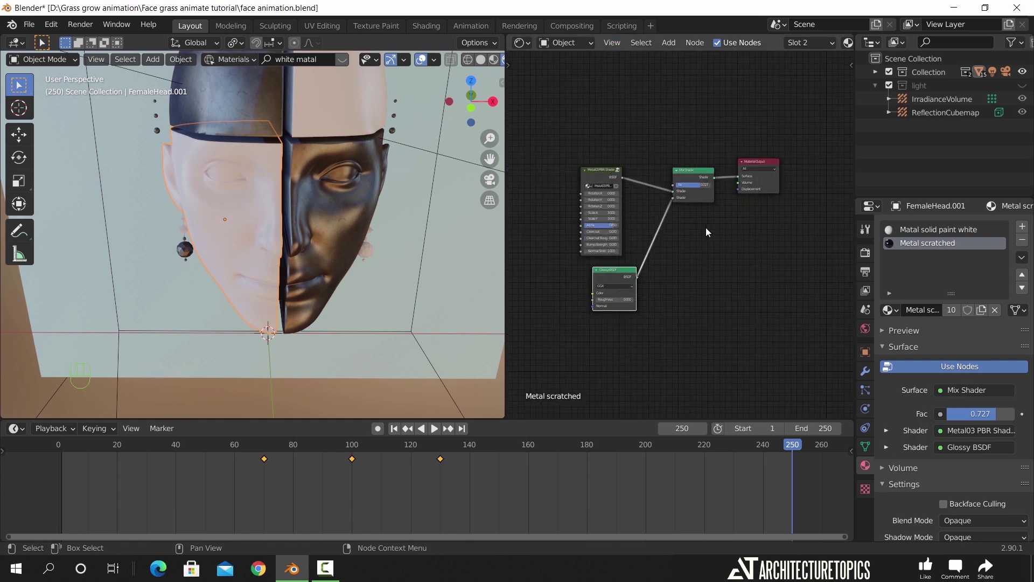
Show the face piece's Matal solid paint white material and examine its nodes and surface up close.
{"action": "left_click", "coordinate": [938, 230]}
{"action": "middle_click_drag", "start_coordinate": [661, 274], "coordinate": [484, 187], "text": "shift"}
{"action": "scroll", "coordinate": [677, 175], "scroll_direction": "down", "scroll_amount": 3}
{"action": "middle_click_drag", "start_coordinate": [797, 268], "coordinate": [766, 270], "text": "shift"}
{"action": "scroll", "coordinate": [241, 247], "scroll_direction": "up", "scroll_amount": 5}
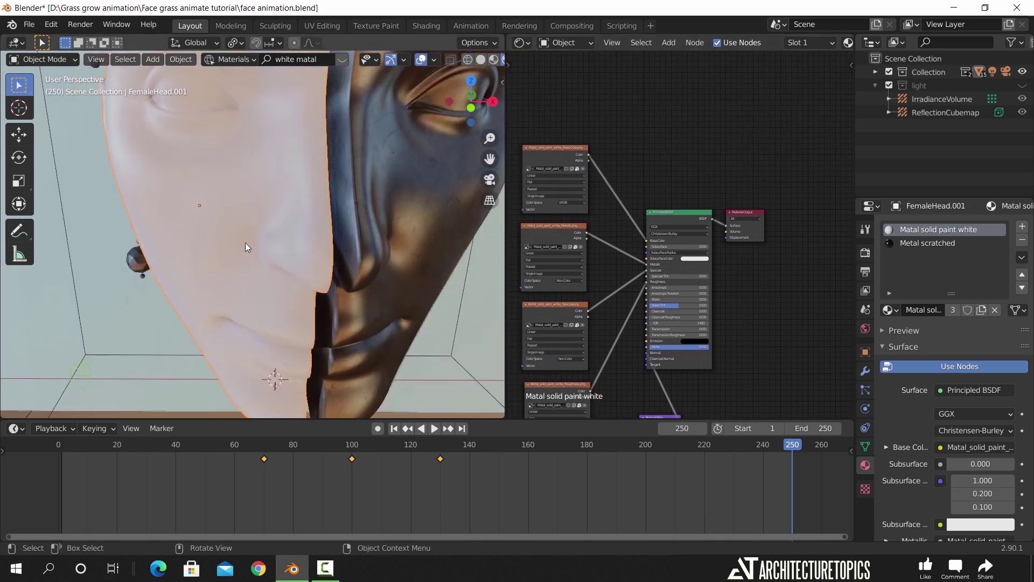
{"action": "scroll", "coordinate": [244, 243], "scroll_direction": "down", "scroll_amount": 4}
{"action": "scroll", "coordinate": [357, 248], "scroll_direction": "down", "scroll_amount": 4}
Return to the camera view, enlarge the framed head, and select the backdrop plane.
{"action": "key", "text": "KP_0"}
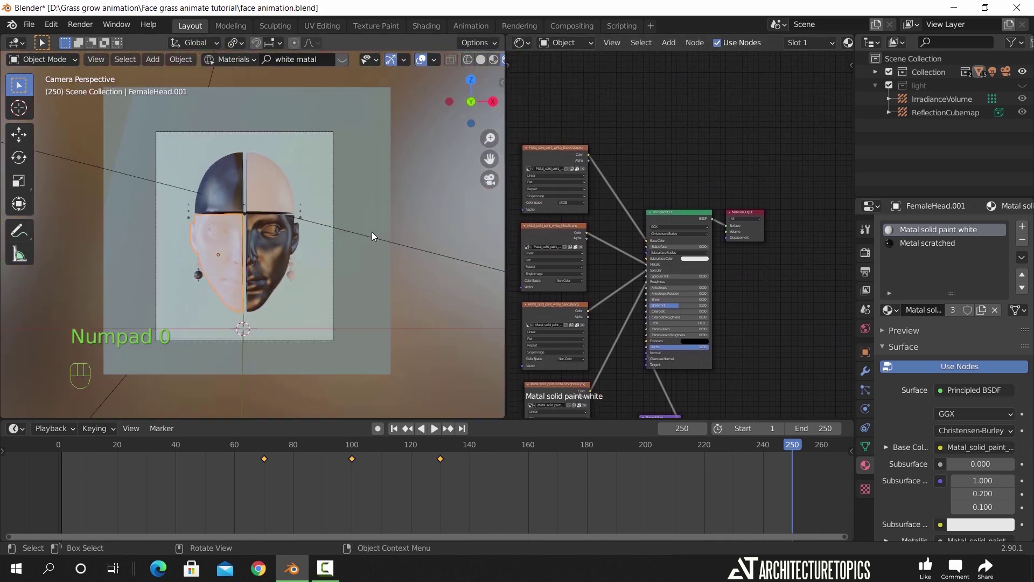
{"action": "scroll", "coordinate": [276, 286], "scroll_direction": "up", "scroll_amount": 4}
{"action": "scroll", "coordinate": [277, 291], "scroll_direction": "down", "scroll_amount": 2}
{"action": "middle_click_drag", "start_coordinate": [280, 303], "coordinate": [298, 287], "text": "shift"}
{"action": "left_click", "coordinate": [378, 277]}
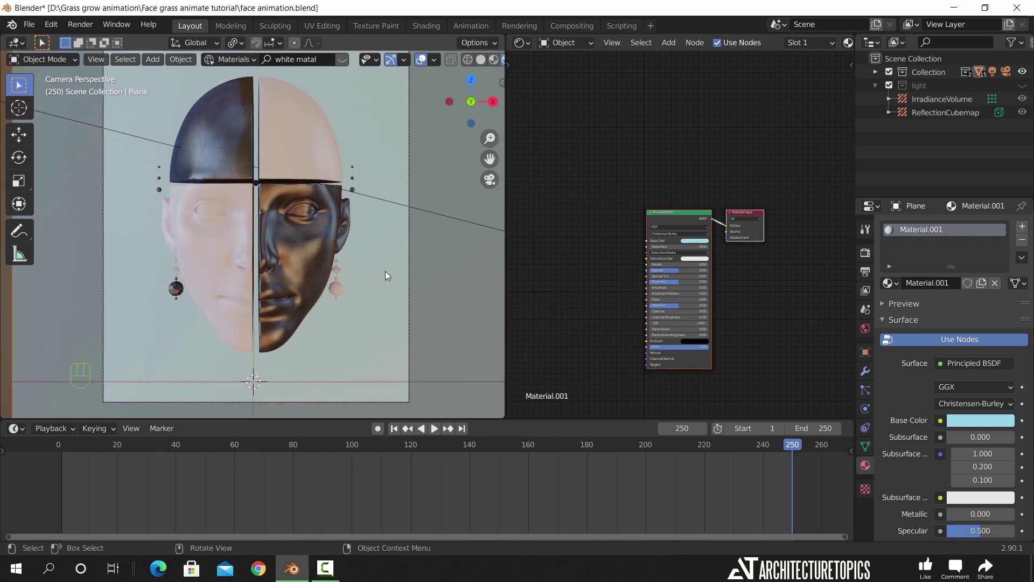
Enable Screen Space Reflections with Refraction plus Motion Blur in the Eevee render settings, and expand the Volumetrics settings.
{"action": "left_click", "coordinate": [865, 252]}
{"action": "left_click", "coordinate": [893, 381]}
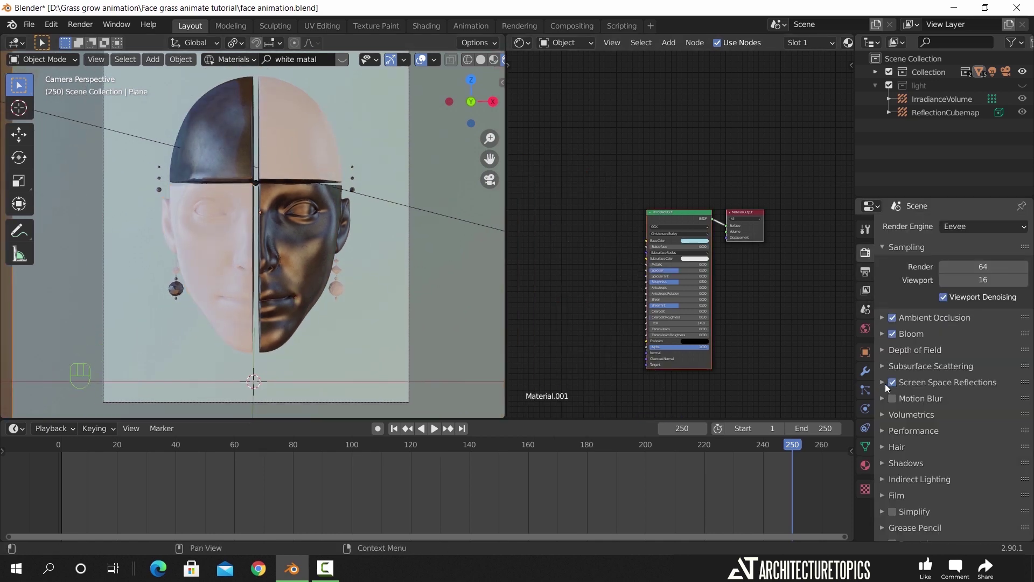
{"action": "left_click", "coordinate": [895, 386]}
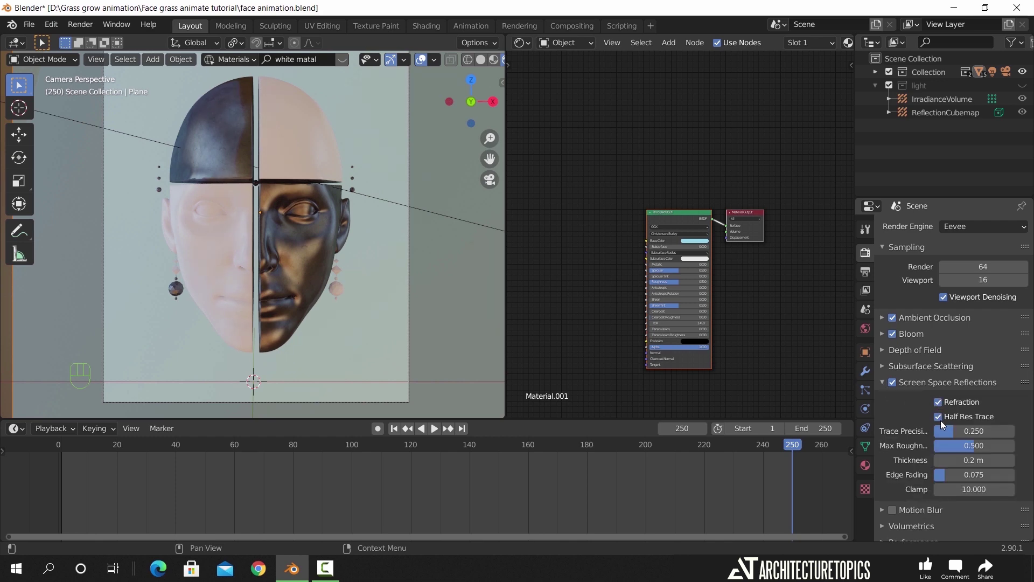
{"action": "left_click", "coordinate": [884, 381]}
{"action": "left_click", "coordinate": [886, 416]}
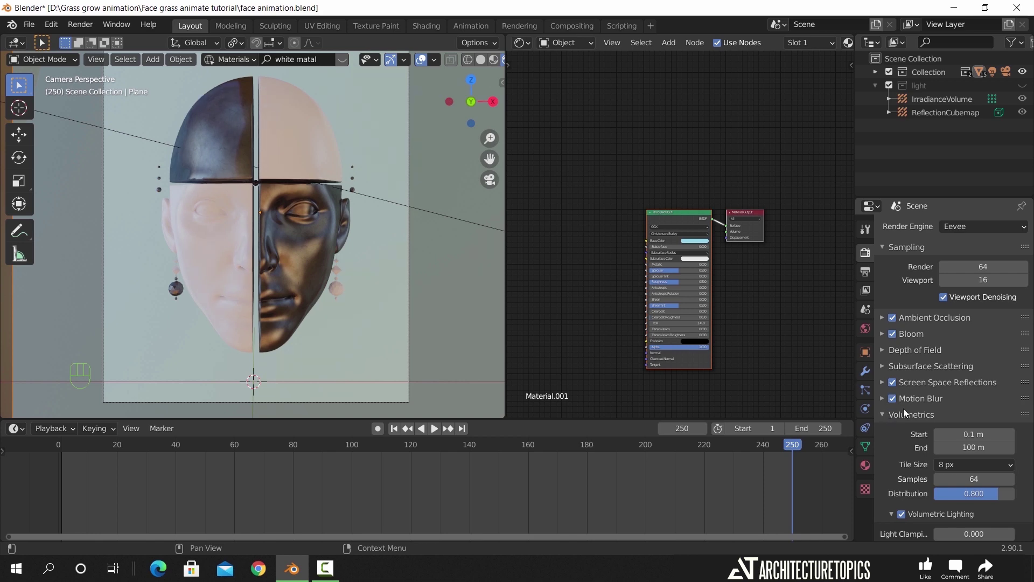
Set the Volumetrics tile size to 2 px and collapse the Volumetrics settings.
{"action": "scroll", "coordinate": [903, 409], "scroll_direction": "down", "scroll_amount": 4}
{"action": "left_click", "coordinate": [964, 380]}
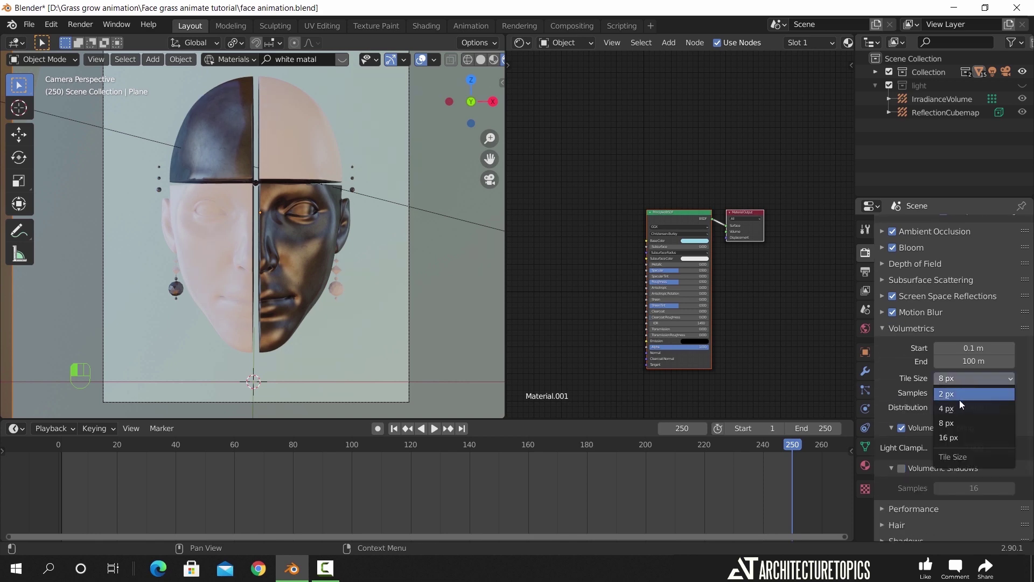
{"action": "left_click", "coordinate": [961, 394]}
{"action": "left_click", "coordinate": [884, 330]}
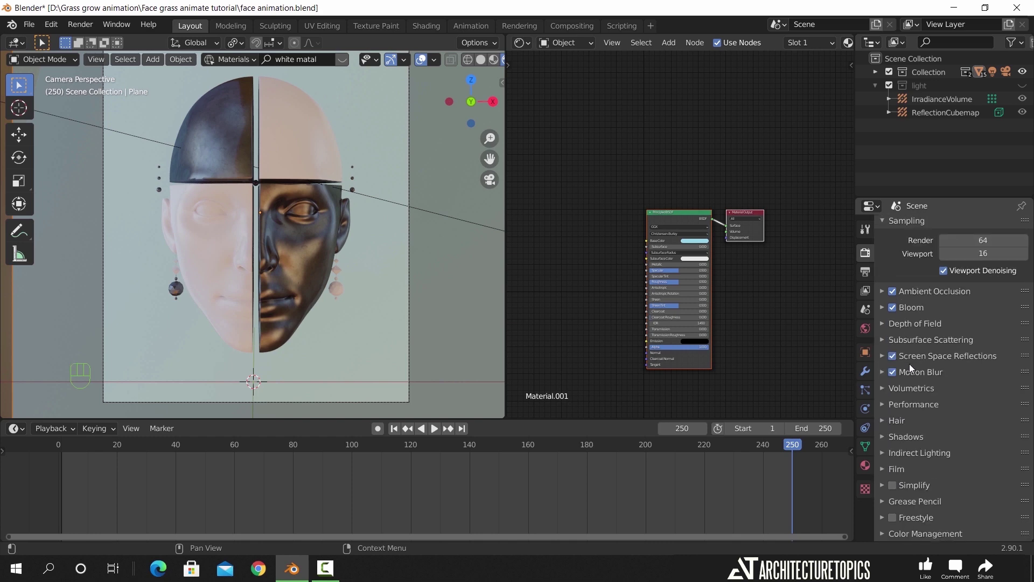
Choose a different Cube Size for the Eevee shadows and collapse the Shadows settings.
{"action": "left_click", "coordinate": [911, 438]}
{"action": "scroll", "coordinate": [924, 406], "scroll_direction": "down", "scroll_amount": 3}
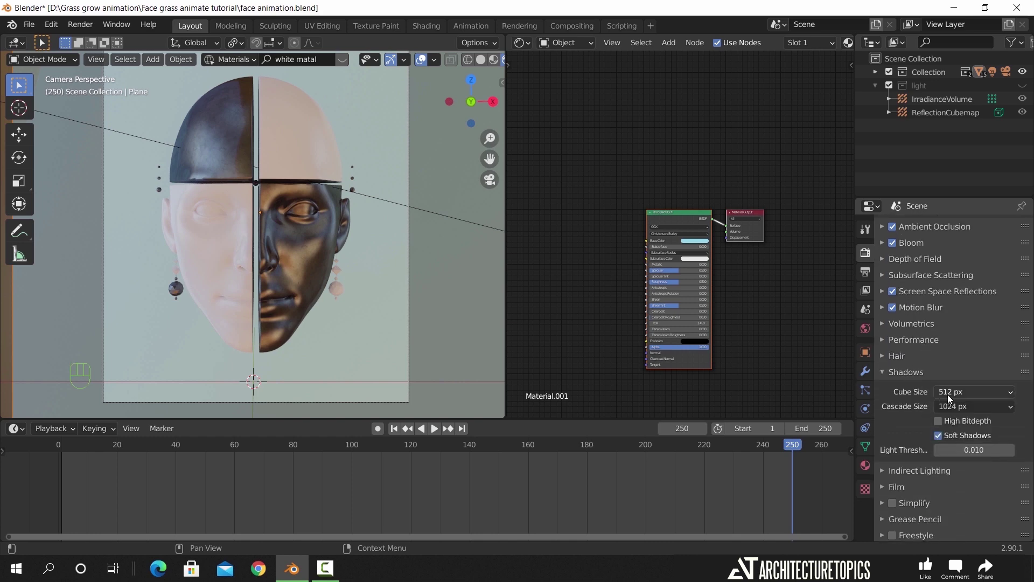
{"action": "left_click", "coordinate": [949, 394]}
{"action": "left_click", "coordinate": [918, 466]}
{"action": "left_click", "coordinate": [884, 374]}
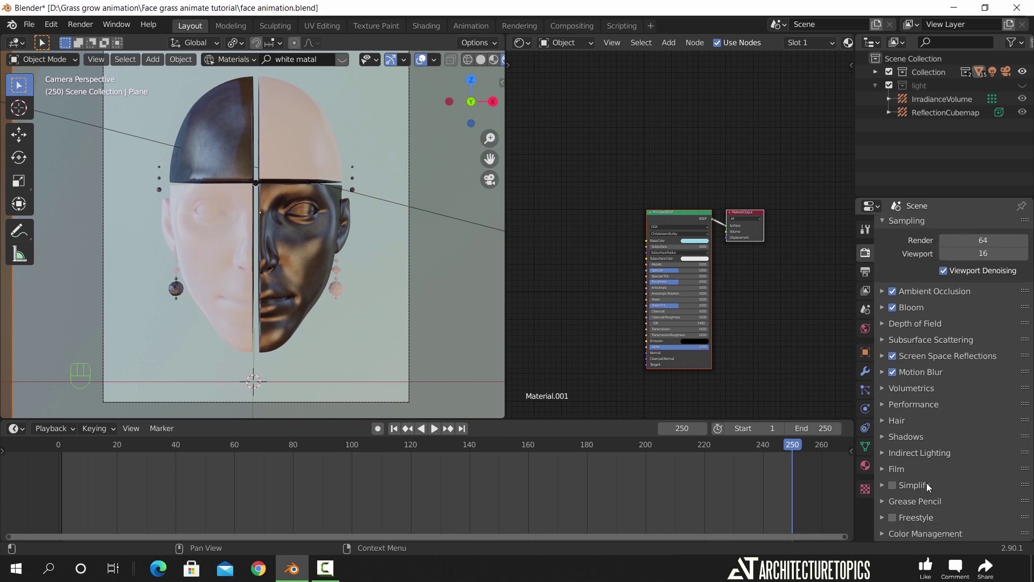
Set the Color Management look to Medium High Contrast after trying High Contrast.
{"action": "left_click", "coordinate": [907, 533]}
{"action": "scroll", "coordinate": [943, 464], "scroll_direction": "down", "scroll_amount": 5}
{"action": "left_click", "coordinate": [956, 465]}
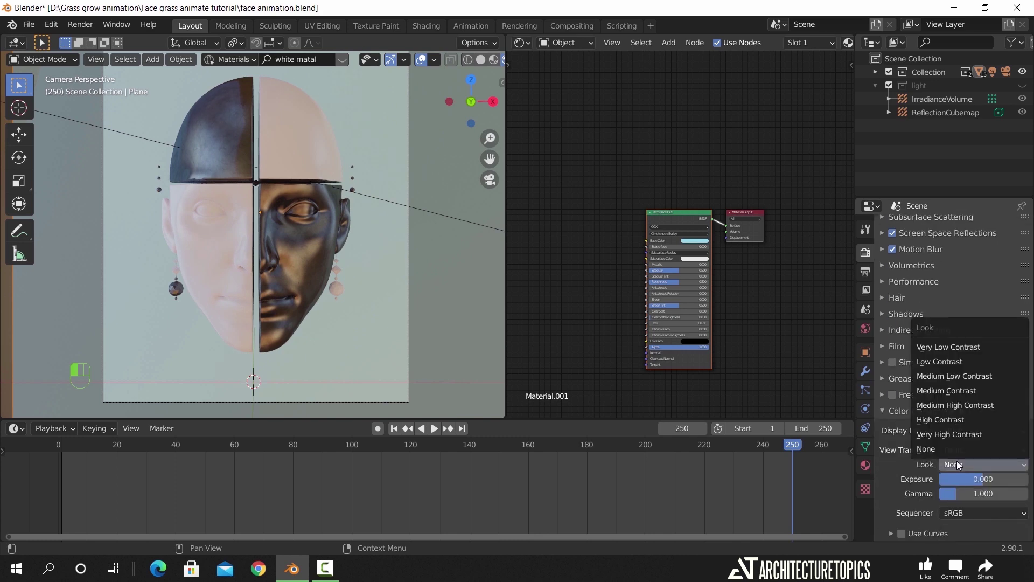
{"action": "left_click", "coordinate": [948, 420]}
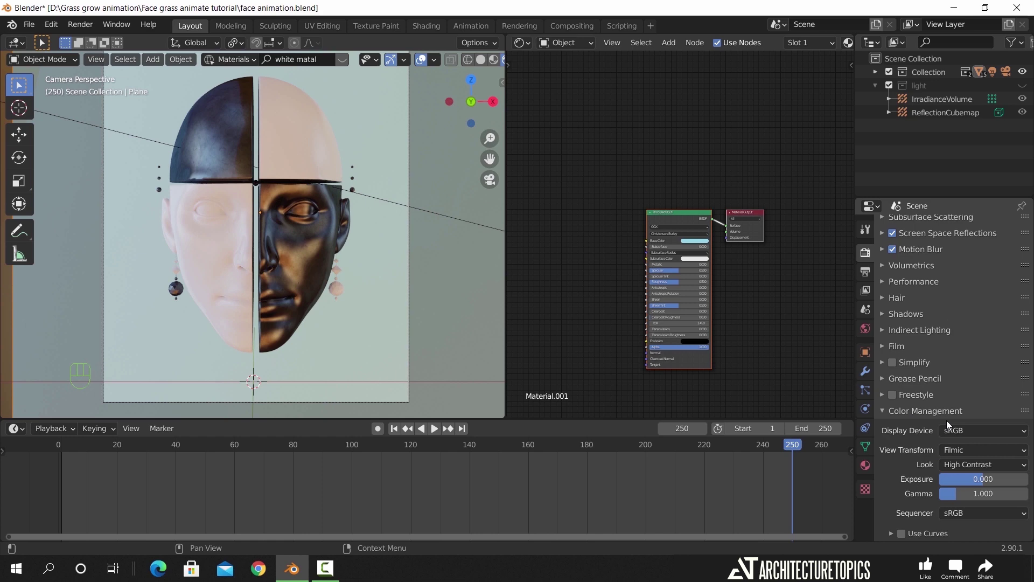
{"action": "left_click", "coordinate": [955, 465]}
{"action": "left_click", "coordinate": [948, 405]}
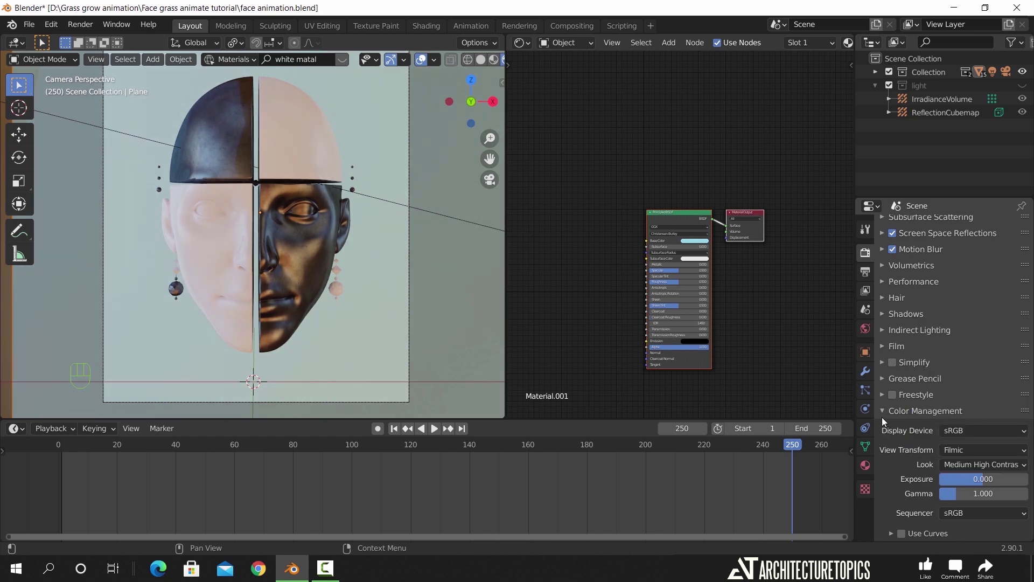
Switch the viewport to solid shading, unhide the light collection, and bake the indirect lighting for all light probes.
{"action": "left_click", "coordinate": [894, 329]}
{"action": "scroll", "coordinate": [296, 267], "scroll_direction": "down", "scroll_amount": 2}
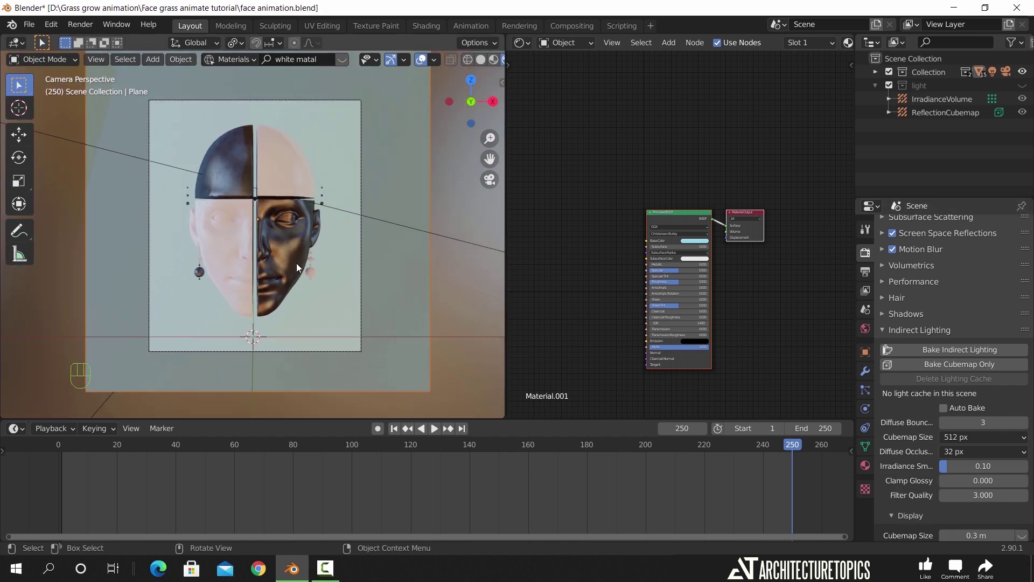
{"action": "left_click_drag", "start_coordinate": [296, 263], "coordinate": [318, 268], "text": "shift"}
{"action": "scroll", "coordinate": [318, 265], "scroll_direction": "up", "scroll_amount": 1}
{"action": "key", "text": "z"}
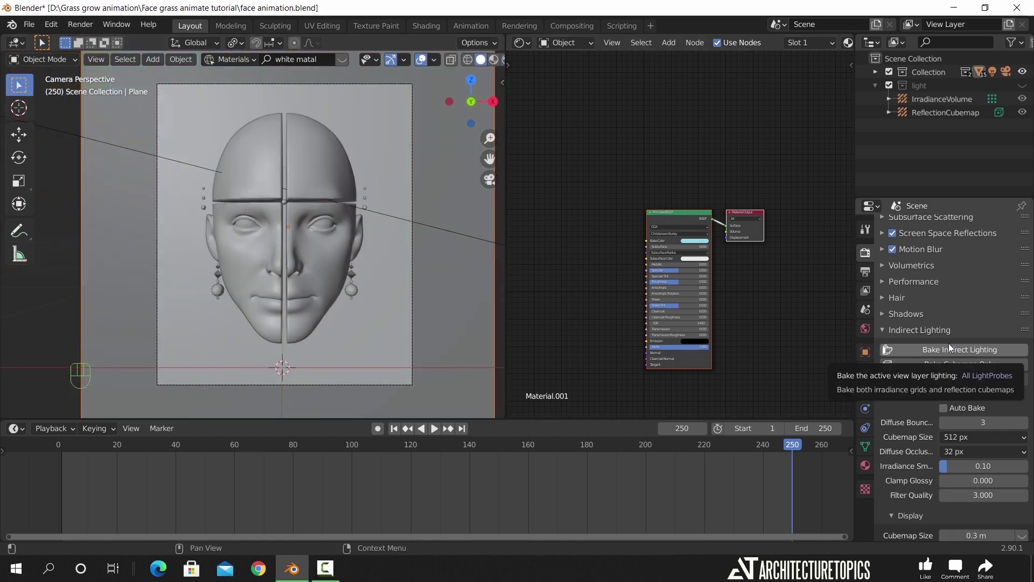
{"action": "left_click", "coordinate": [1022, 85]}
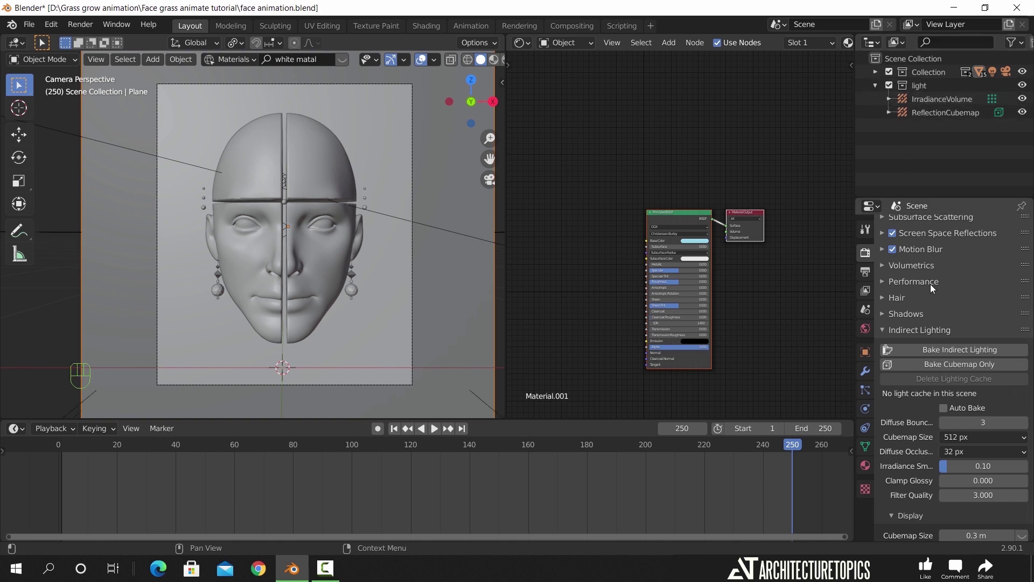
{"action": "left_click", "coordinate": [942, 347]}
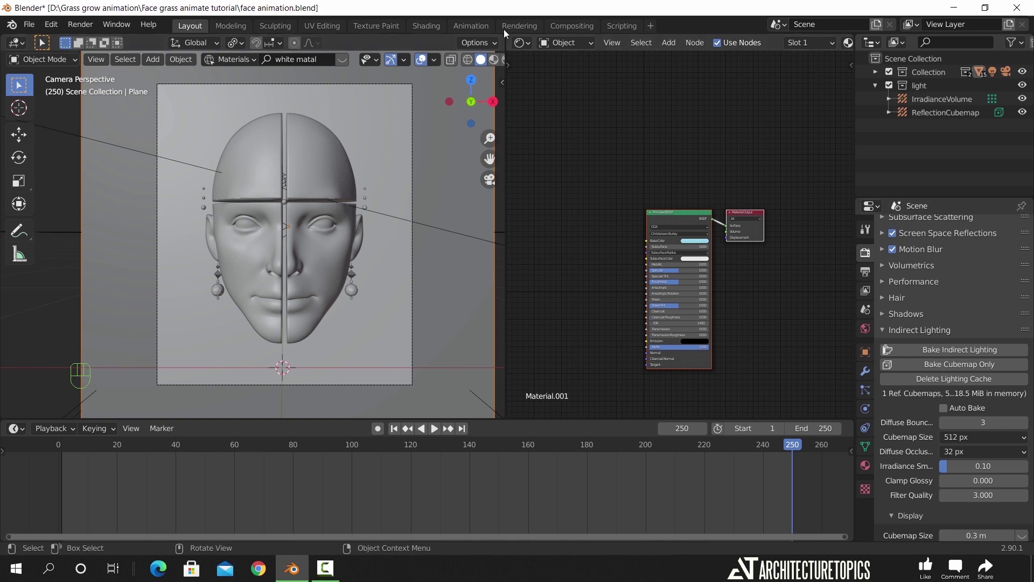
Extend the 3D viewport over the Shader Editor, shrink the timeline, and display the scene in rendered shading.
{"action": "left_click_drag", "start_coordinate": [517, 37], "coordinate": [545, 59]}
{"action": "left_click_drag", "start_coordinate": [620, 419], "coordinate": [619, 508]}
{"action": "key", "text": "z"}
{"action": "left_click", "coordinate": [600, 284]}
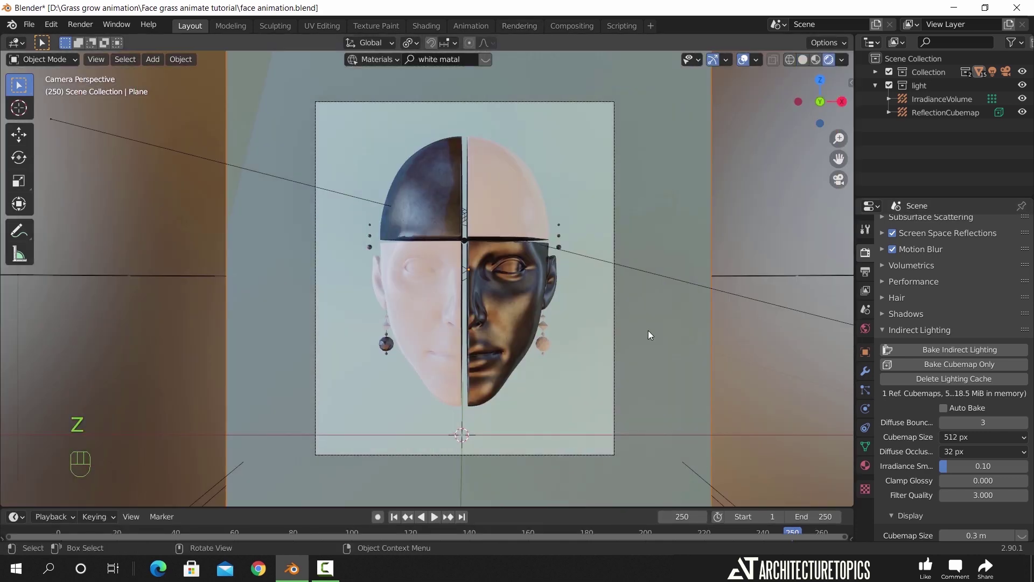
{"action": "scroll", "coordinate": [639, 332], "scroll_direction": "up", "scroll_amount": 2}
{"action": "scroll", "coordinate": [639, 331], "scroll_direction": "down", "scroll_amount": 2}
Darken the backdrop plane's Material.001 base color slightly to hex 8FCCDB.
{"action": "left_click", "coordinate": [866, 465]}
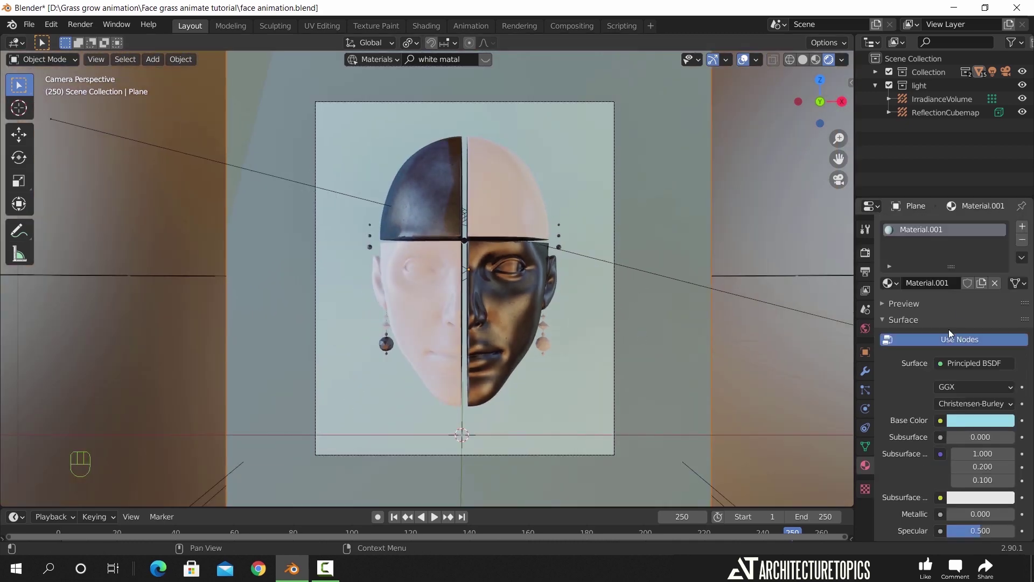
{"action": "left_click", "coordinate": [980, 420]}
{"action": "left_click_drag", "start_coordinate": [1007, 241], "coordinate": [1004, 241]}
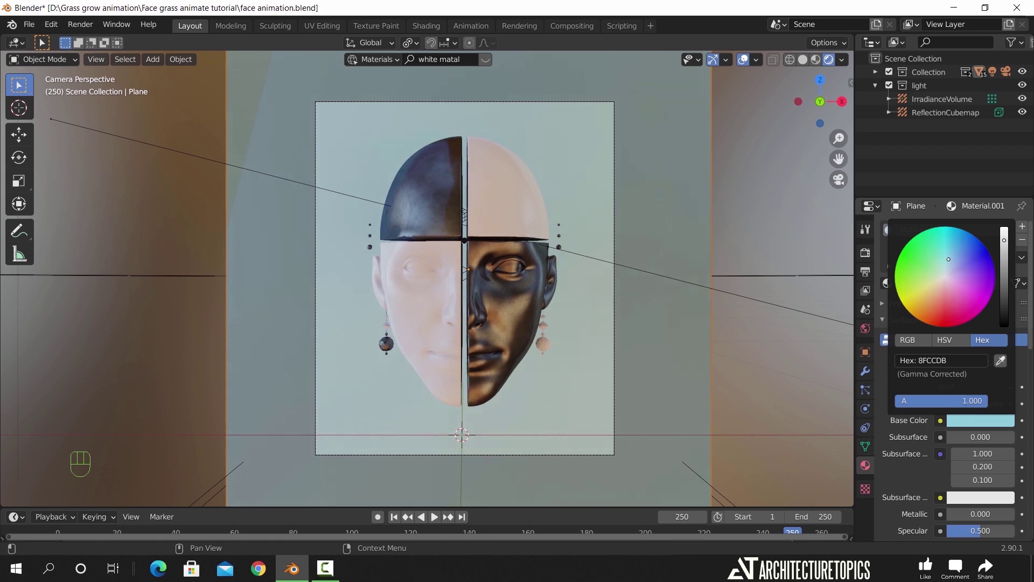
{"action": "left_click", "coordinate": [558, 248]}
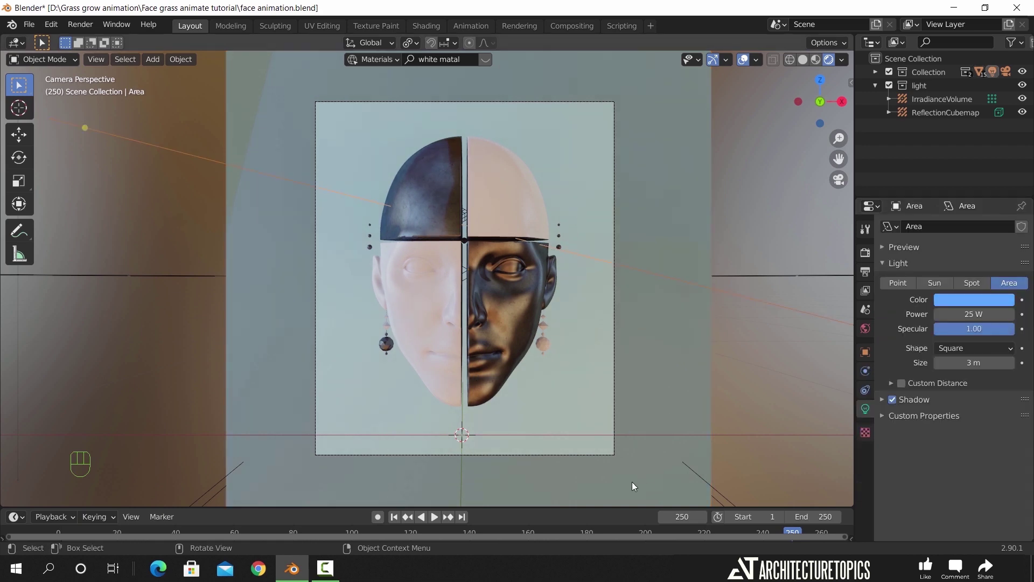
Create the folder "Render frames animation head" inside Face grass animate tutorial and set it as the render output path.
{"action": "left_click_drag", "start_coordinate": [636, 508], "coordinate": [652, 464]}
{"action": "left_click", "coordinate": [865, 271]}
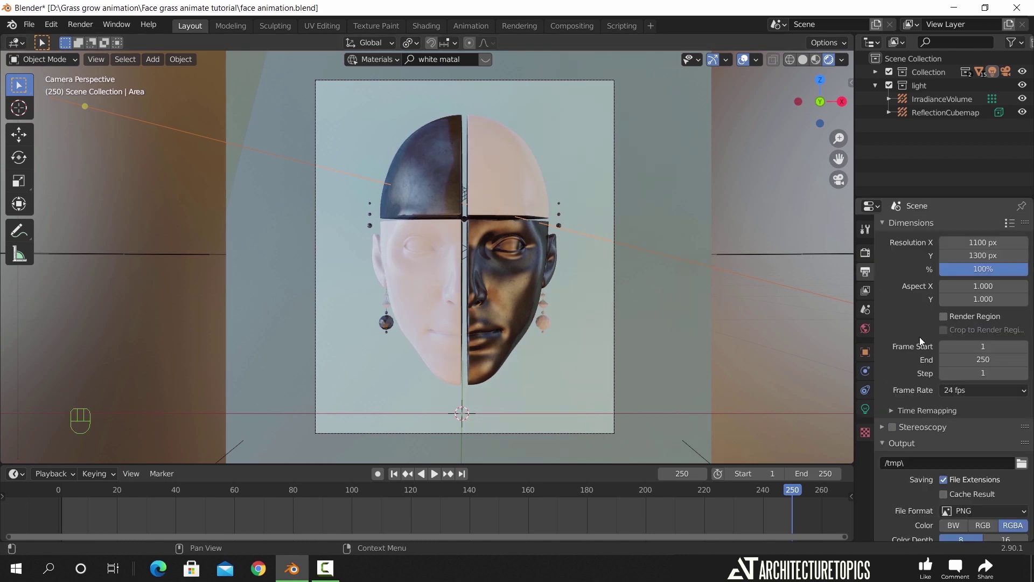
{"action": "left_click", "coordinate": [1022, 463]}
{"action": "left_click", "coordinate": [240, 420]}
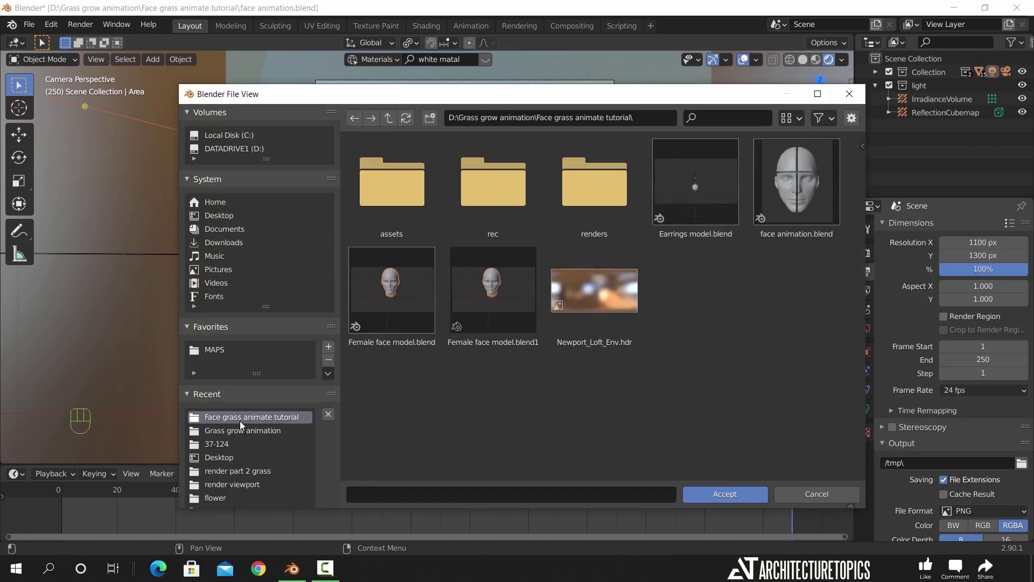
{"action": "left_click", "coordinate": [430, 117]}
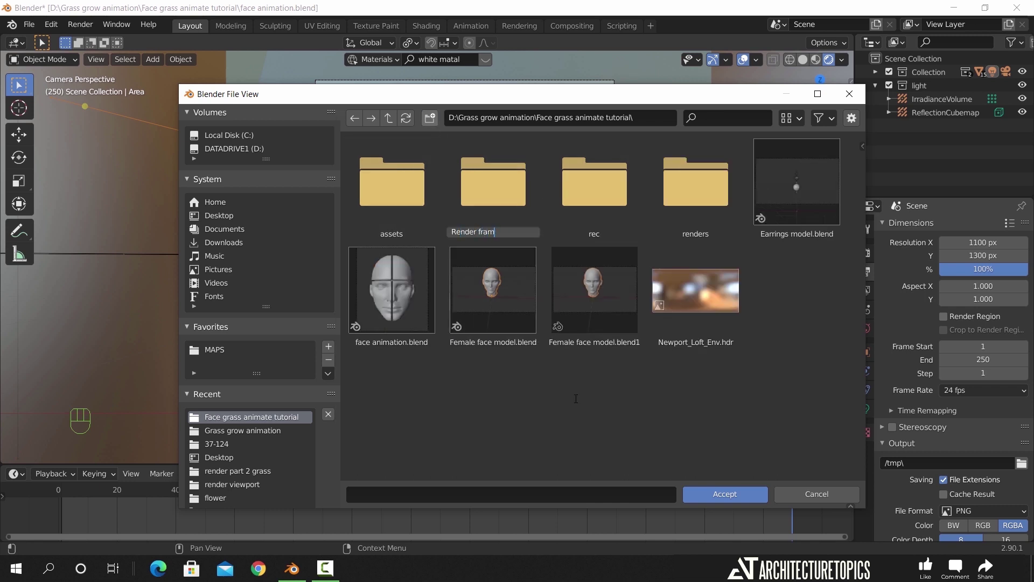
{"action": "key", "text": "Return"}
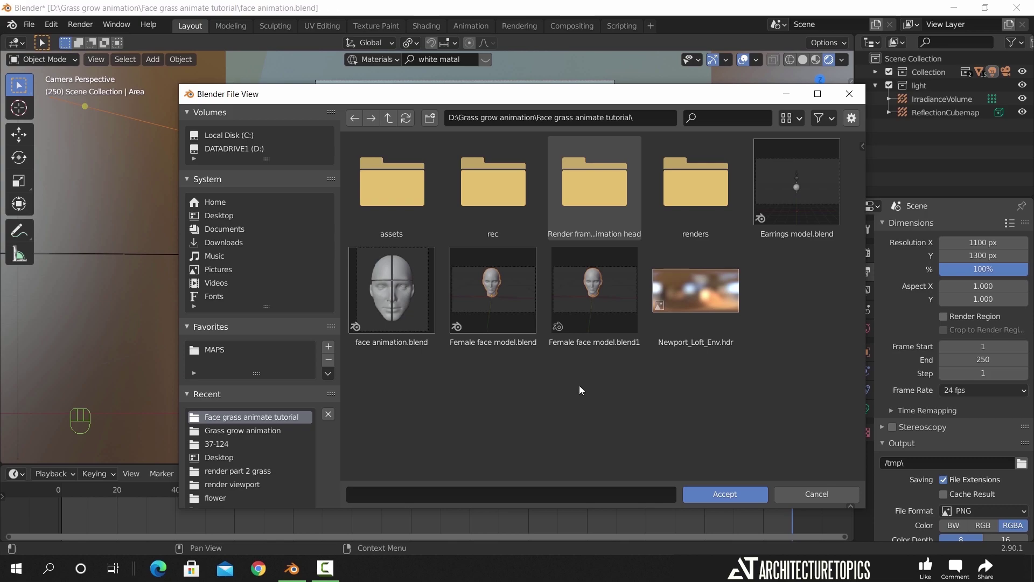
{"action": "left_click", "coordinate": [708, 495]}
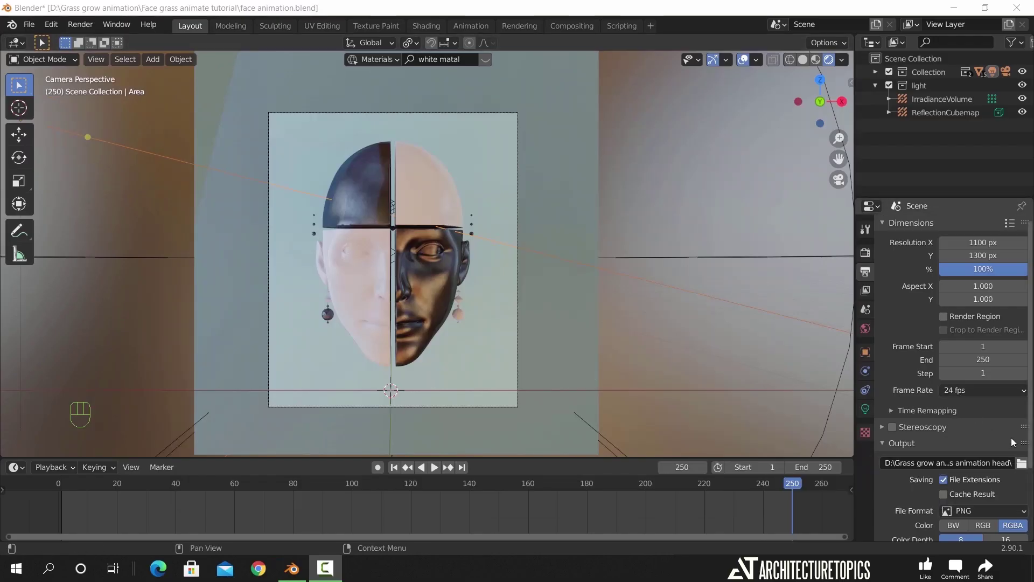
Set the output file format to FFmpeg video with an MPEG-4 container and High quality output.
{"action": "scroll", "coordinate": [1013, 443], "scroll_direction": "down", "scroll_amount": 3}
{"action": "left_click", "coordinate": [993, 447]}
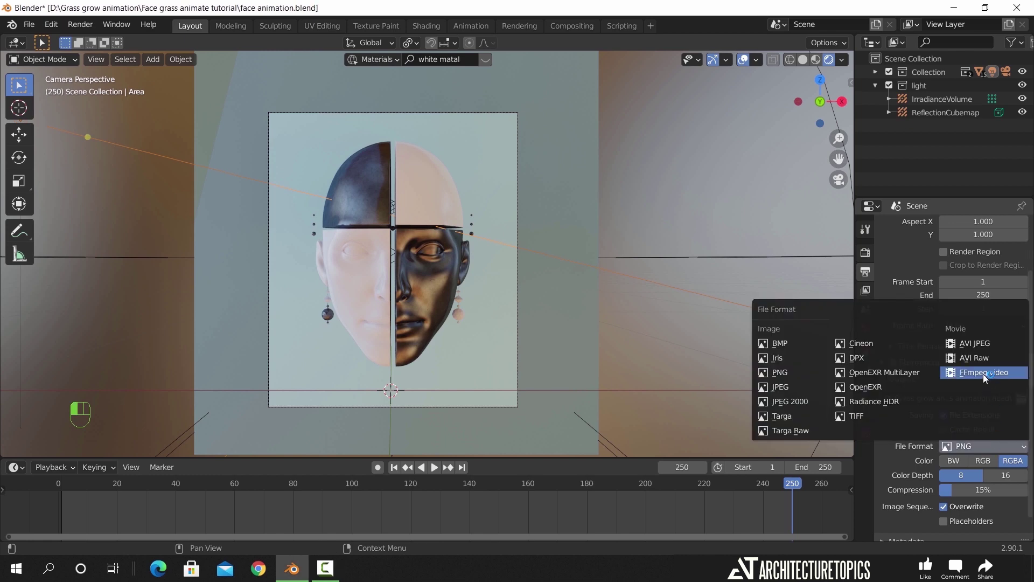
{"action": "left_click", "coordinate": [985, 372]}
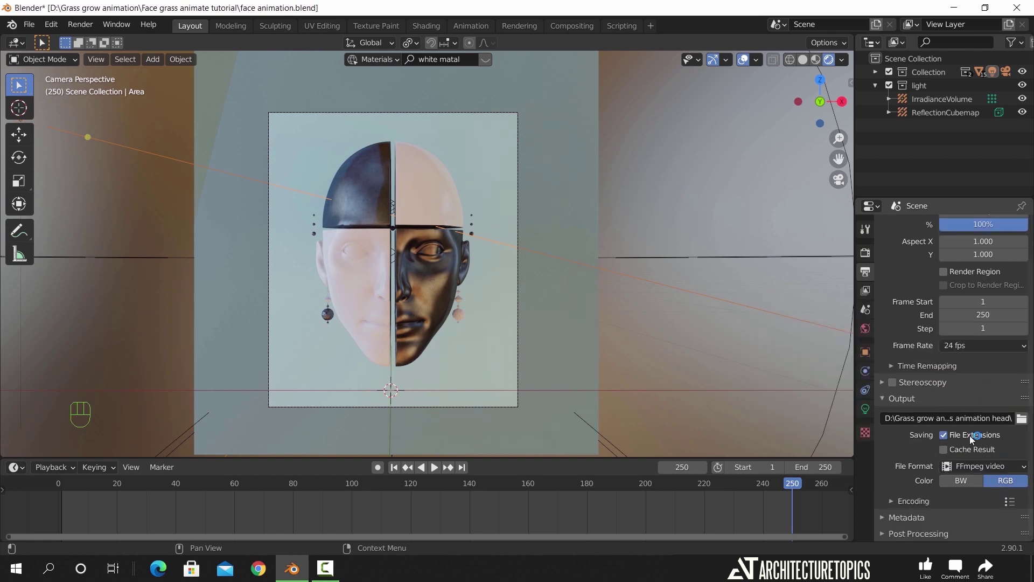
{"action": "left_click", "coordinate": [915, 502]}
{"action": "scroll", "coordinate": [912, 490], "scroll_direction": "down", "scroll_amount": 4}
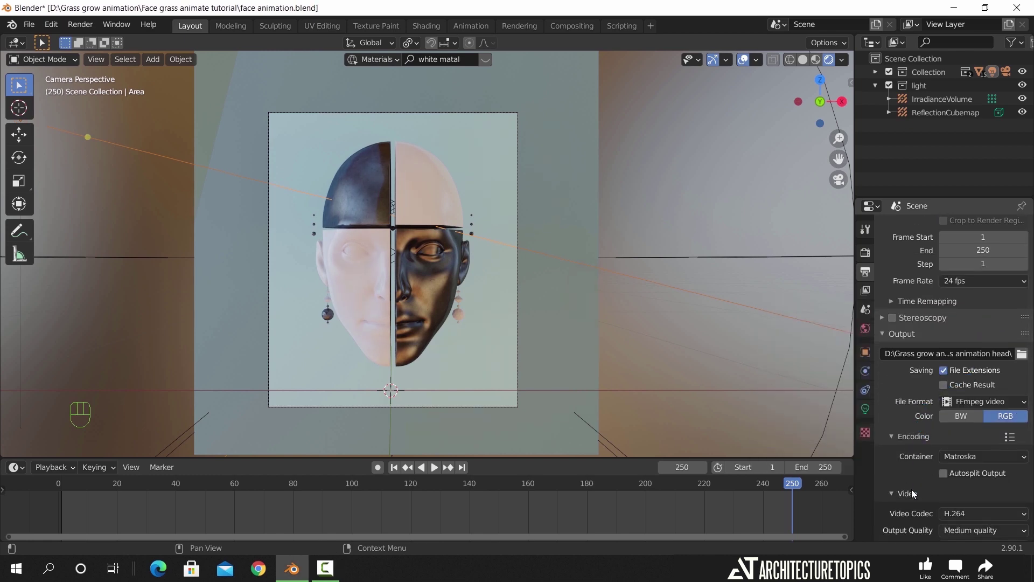
{"action": "left_click", "coordinate": [963, 436]}
{"action": "left_click", "coordinate": [984, 389]}
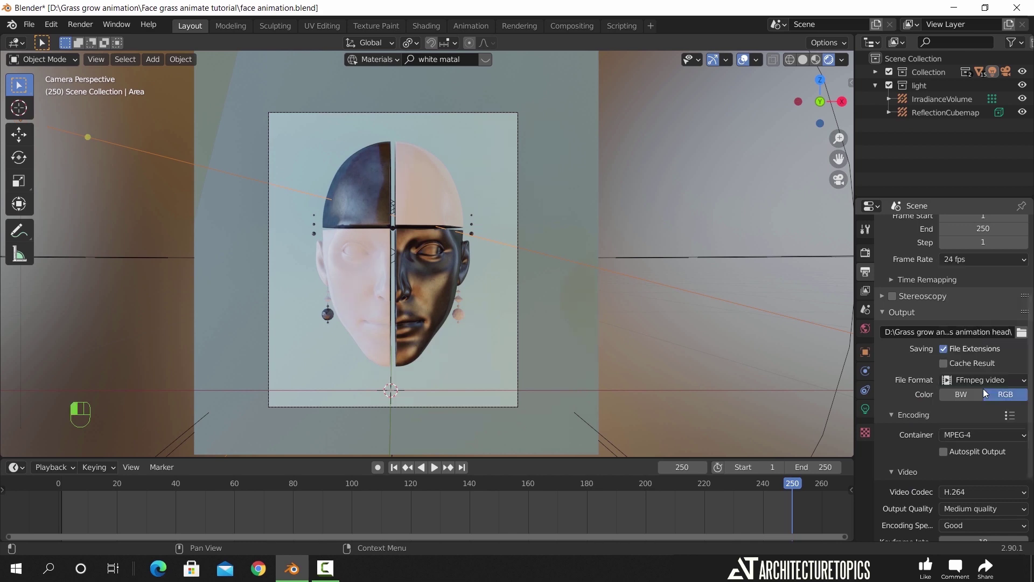
{"action": "scroll", "coordinate": [926, 441], "scroll_direction": "down", "scroll_amount": 3}
{"action": "left_click", "coordinate": [976, 444]}
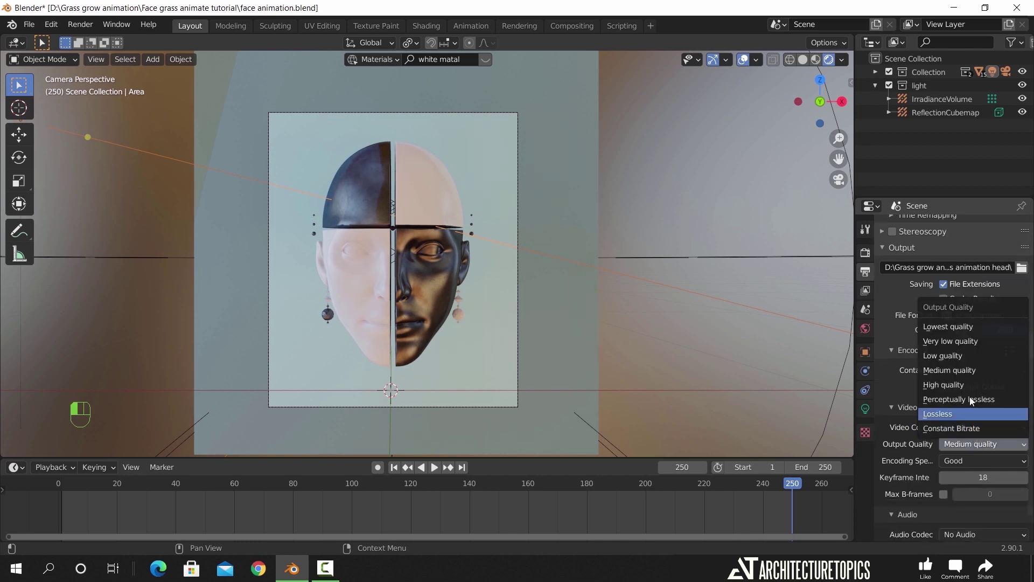
{"action": "left_click", "coordinate": [952, 384]}
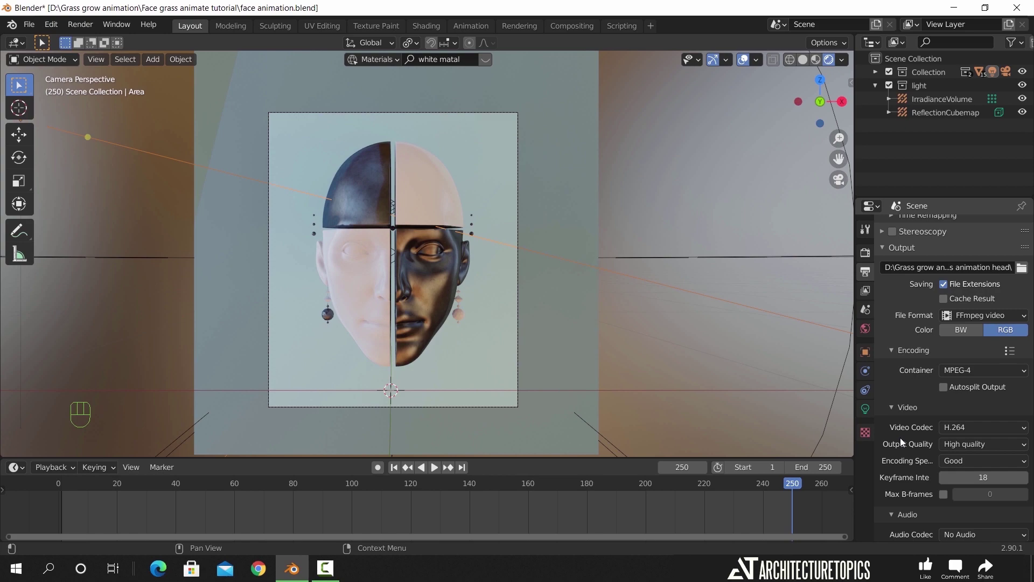
Start rendering the animation.
{"action": "left_click", "coordinate": [81, 24]}
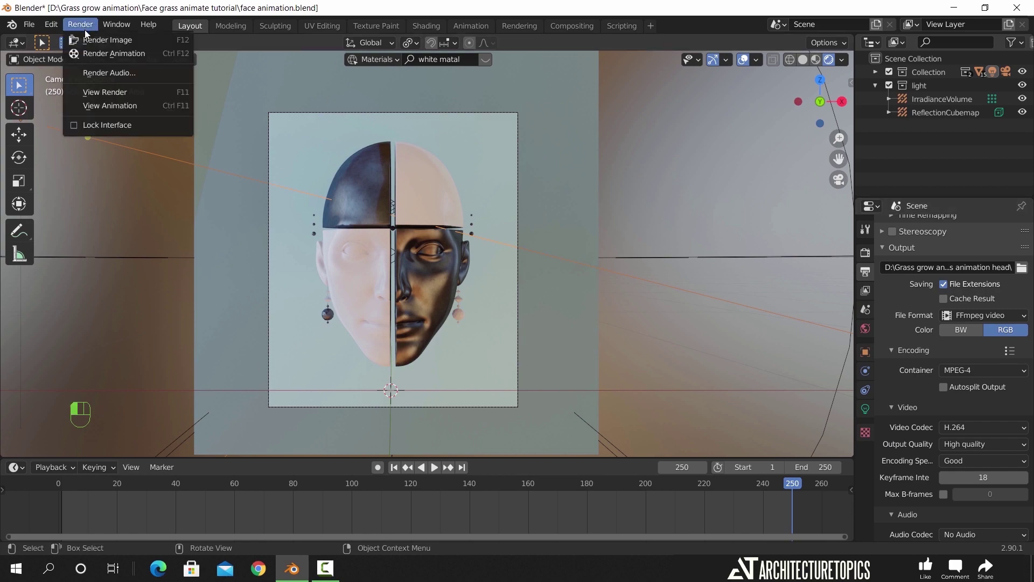